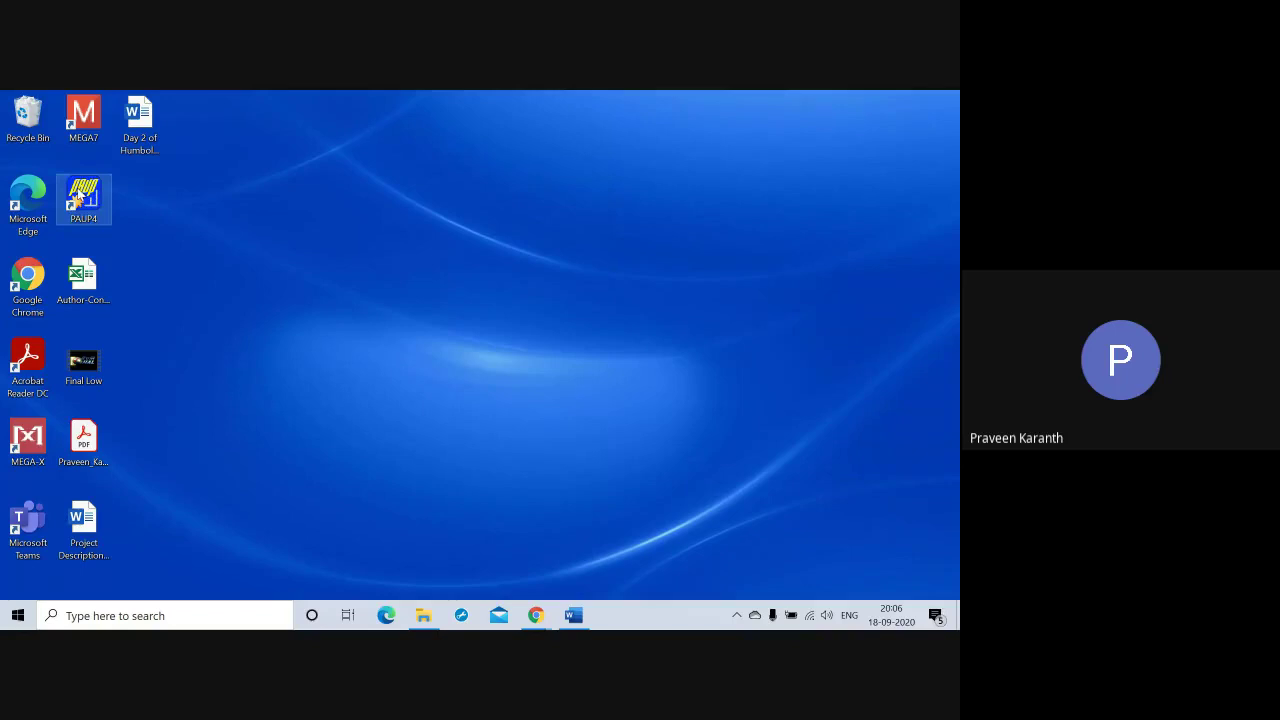
Launch PAUP* from its desktop icon and move its window slightly right.
left_click(78, 197)
double_click(80, 197)
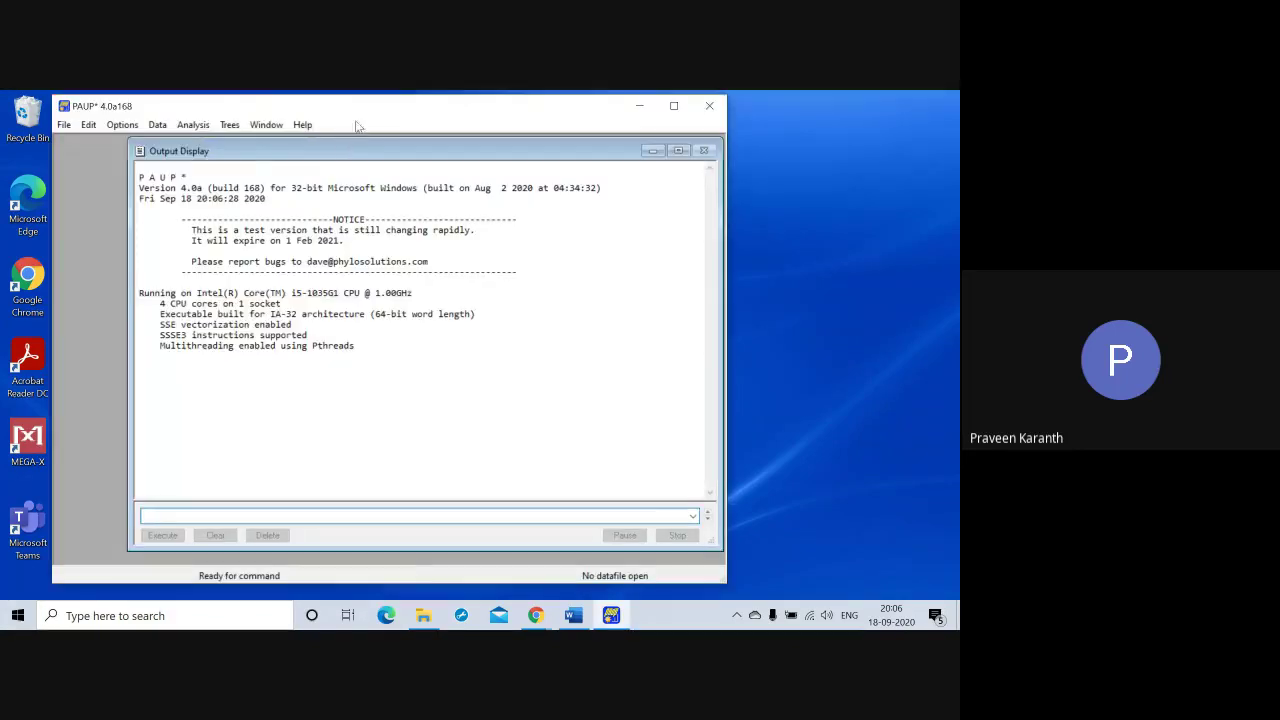
left_click_drag(363, 115, 418, 114)
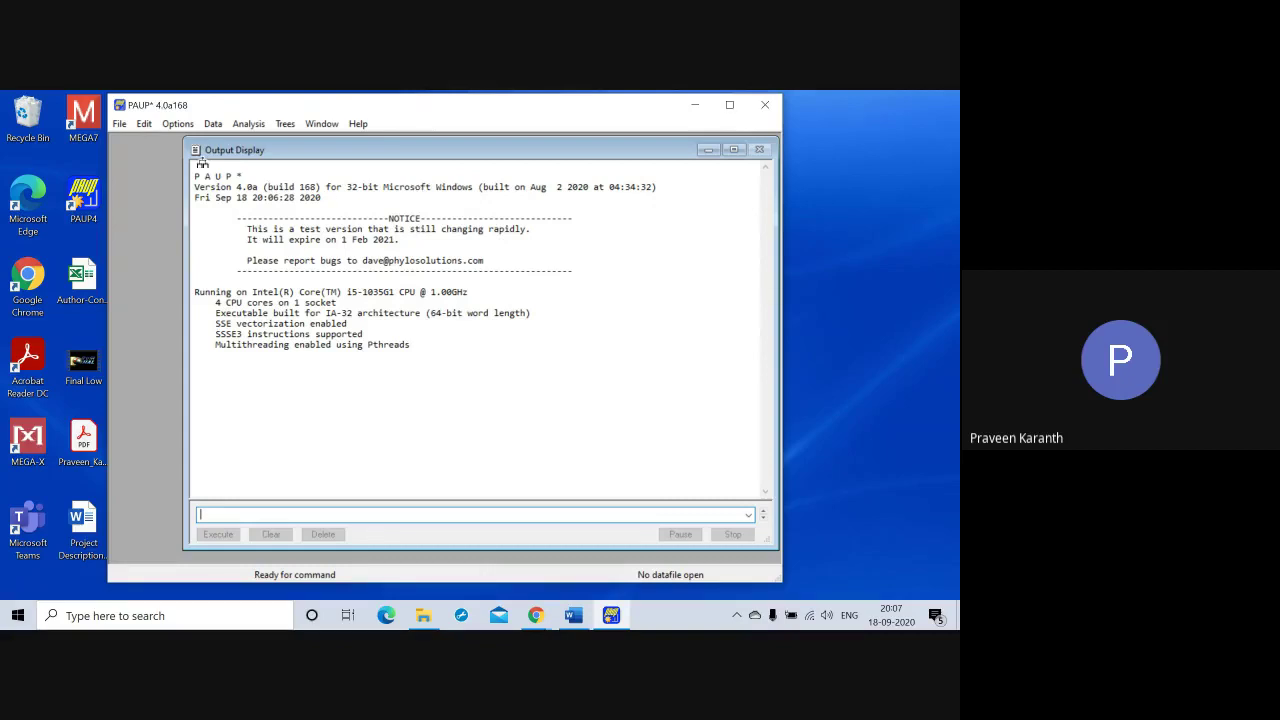
Open the Indotyphlops Nuclear file in Edit mode instead of executing it.
left_click(120, 124)
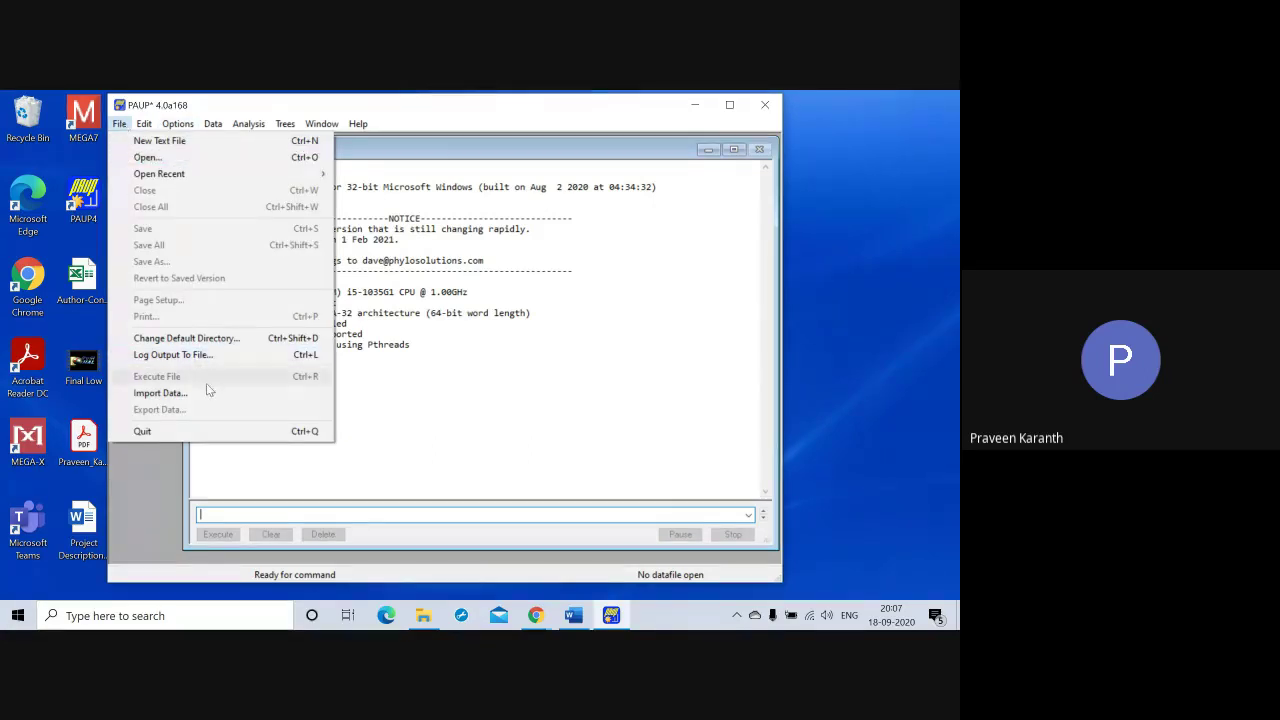
left_click(169, 157)
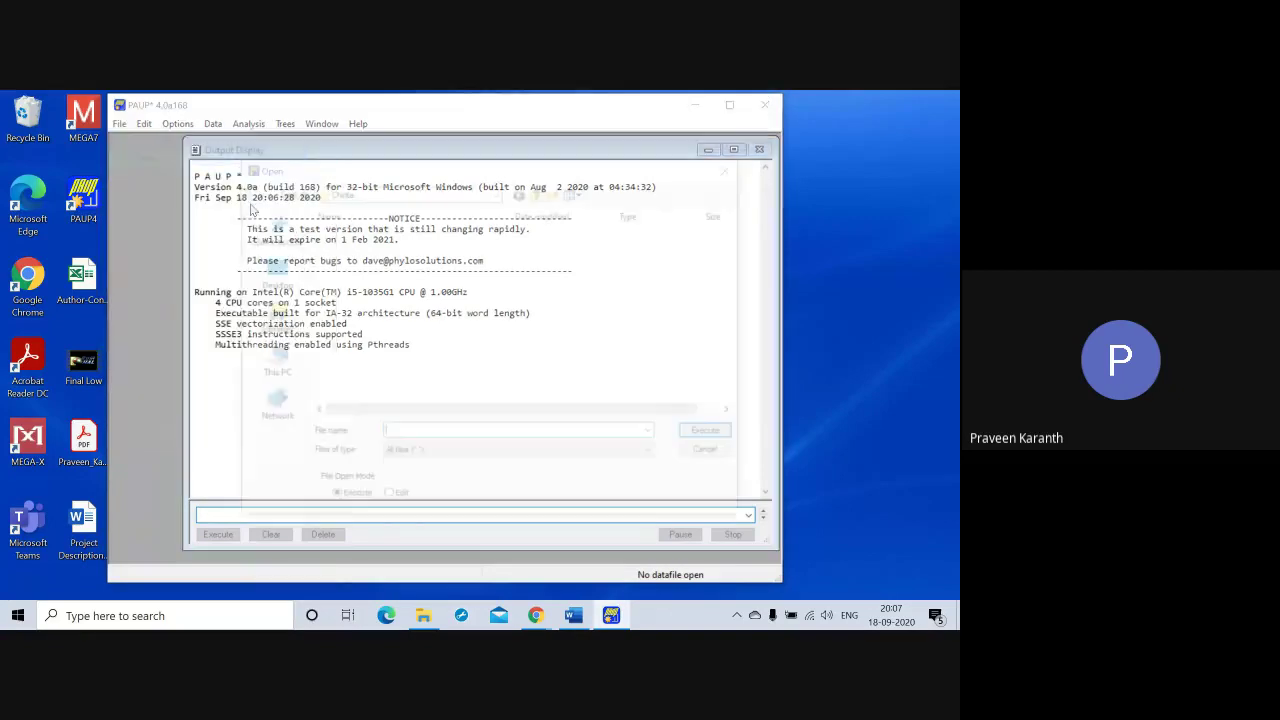
left_click_drag(739, 237, 740, 275)
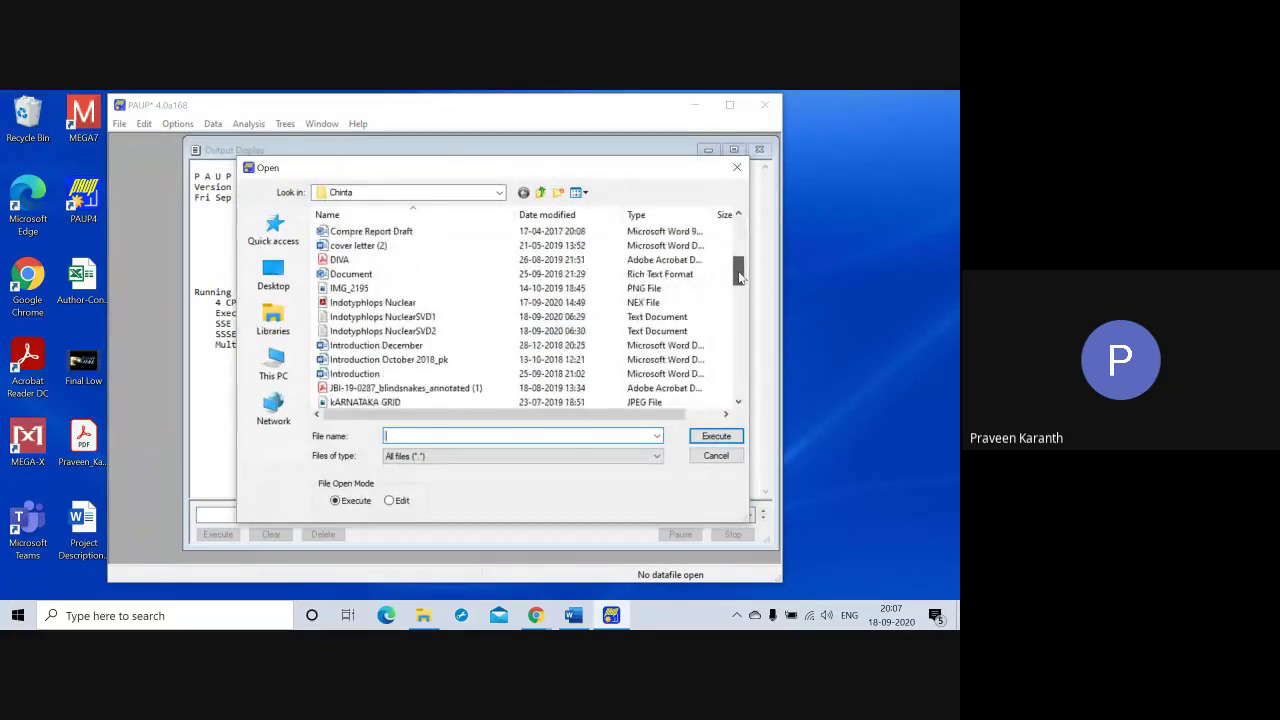
left_click(372, 303)
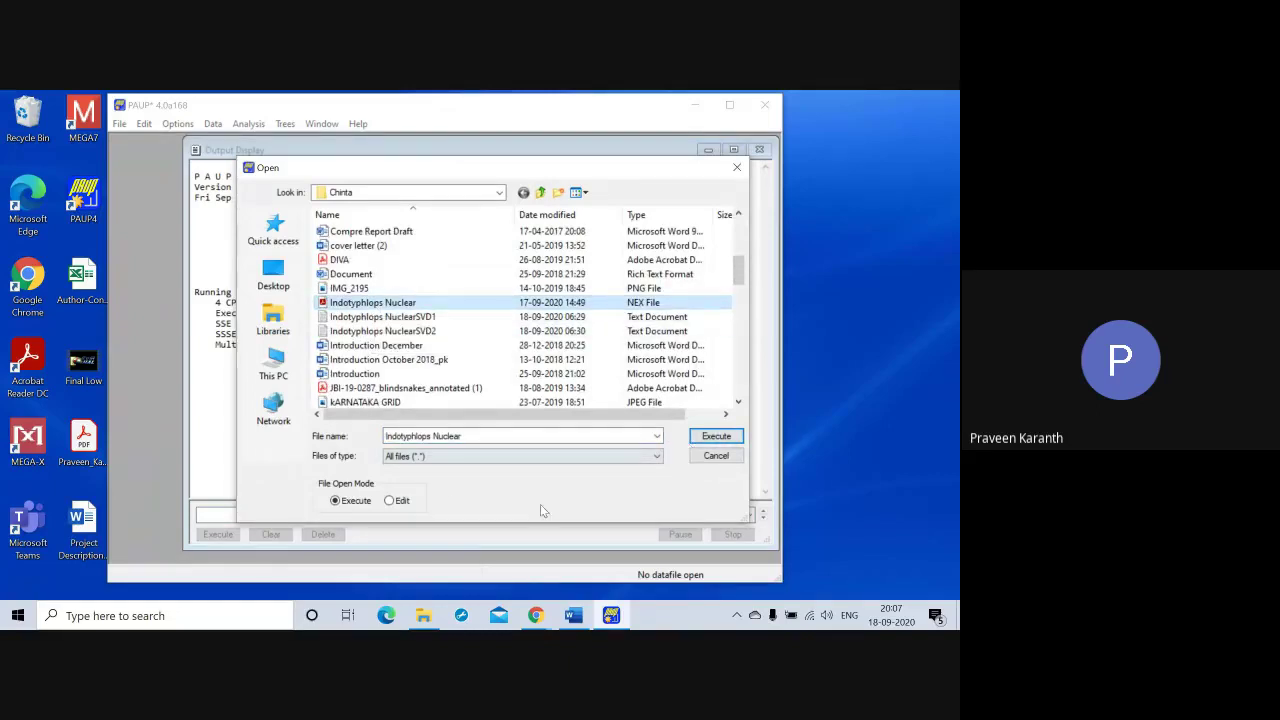
left_click(389, 501)
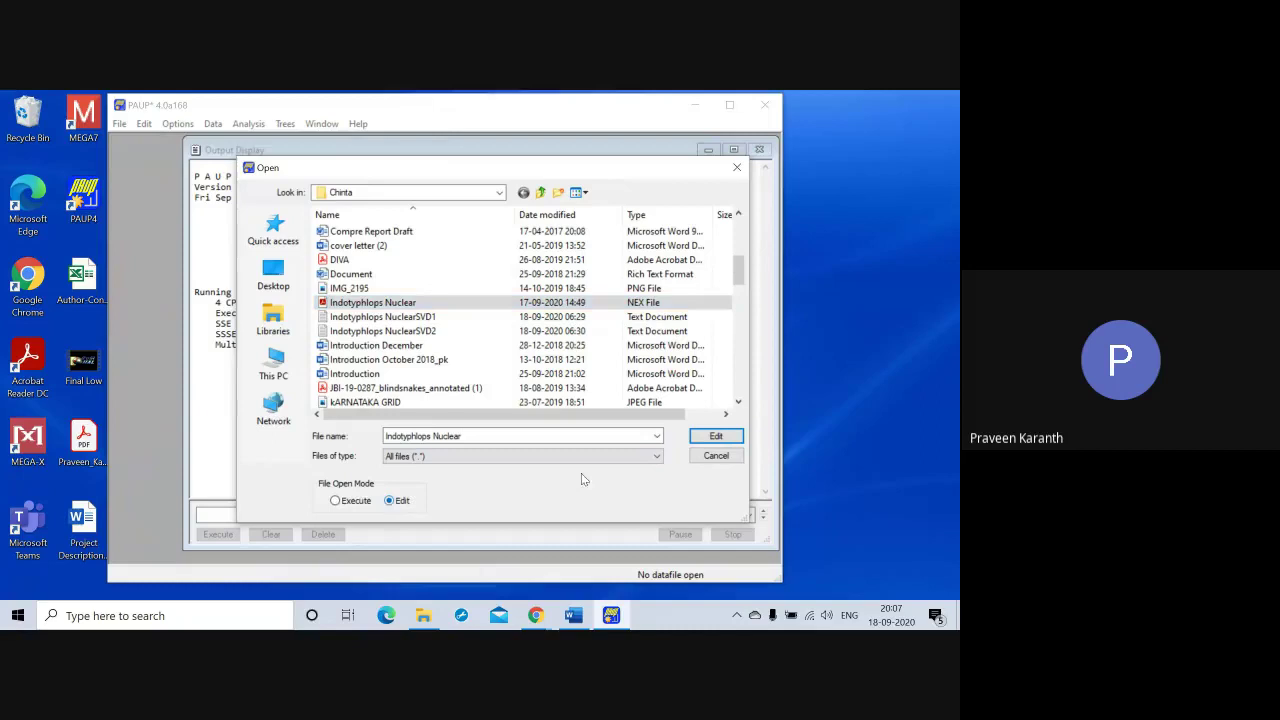
left_click(705, 441)
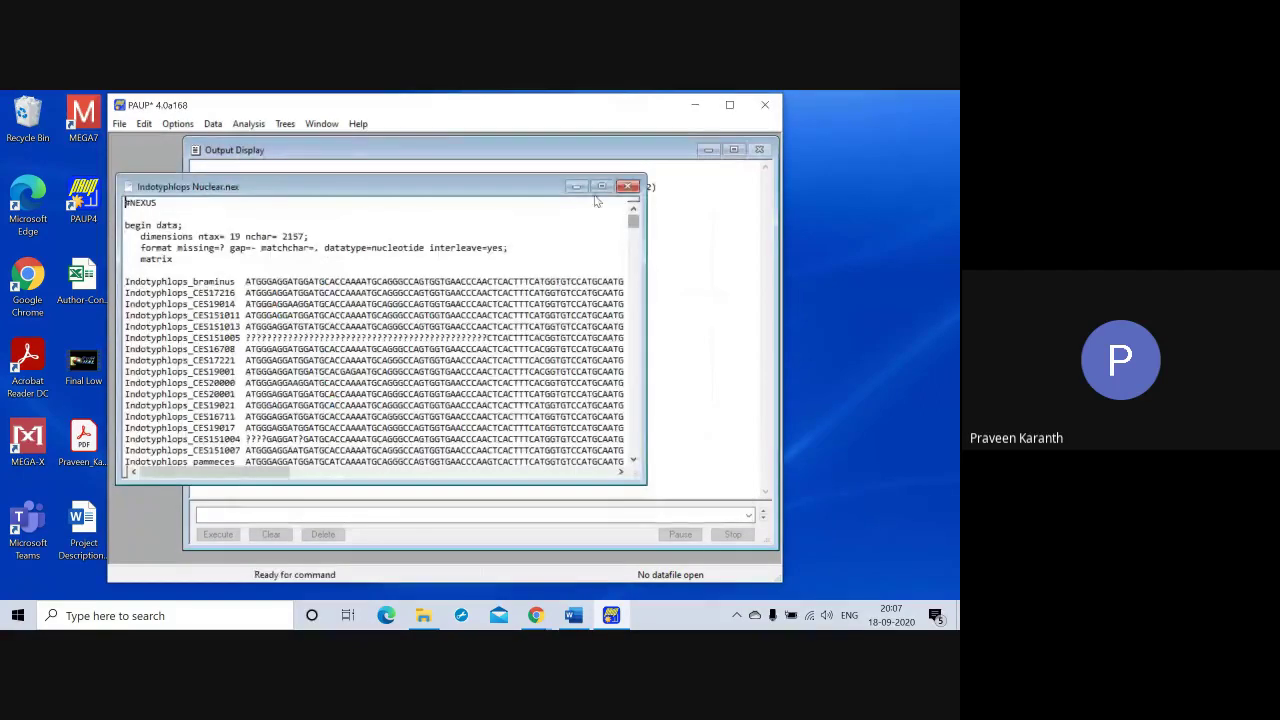
Maximize the Indotyphlops Nuclear.nex editor and scroll through its interleaved nucleotide matrix.
left_click(603, 188)
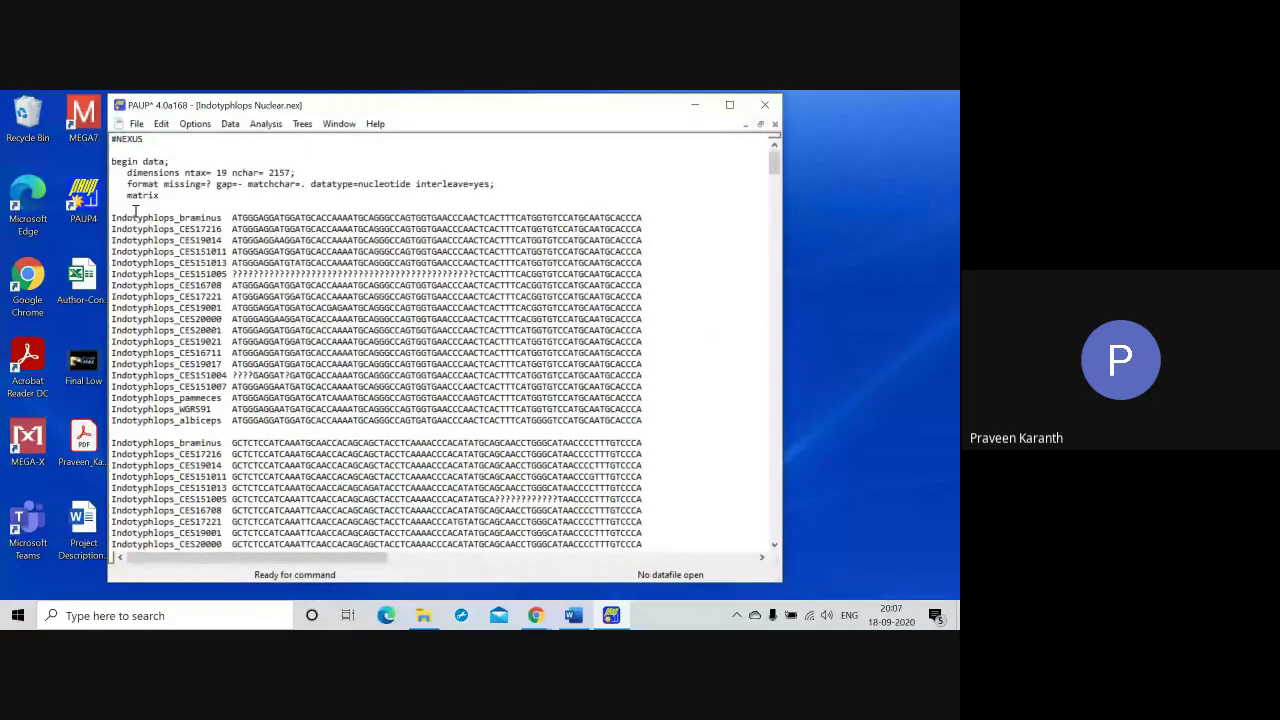
left_click_drag(112, 138, 146, 138)
mouse_move(770, 162)
left_mouse_down()
mouse_move(769, 330)
mouse_move(768, 150)
left_mouse_up()
left_click_drag(451, 117, 480, 114)
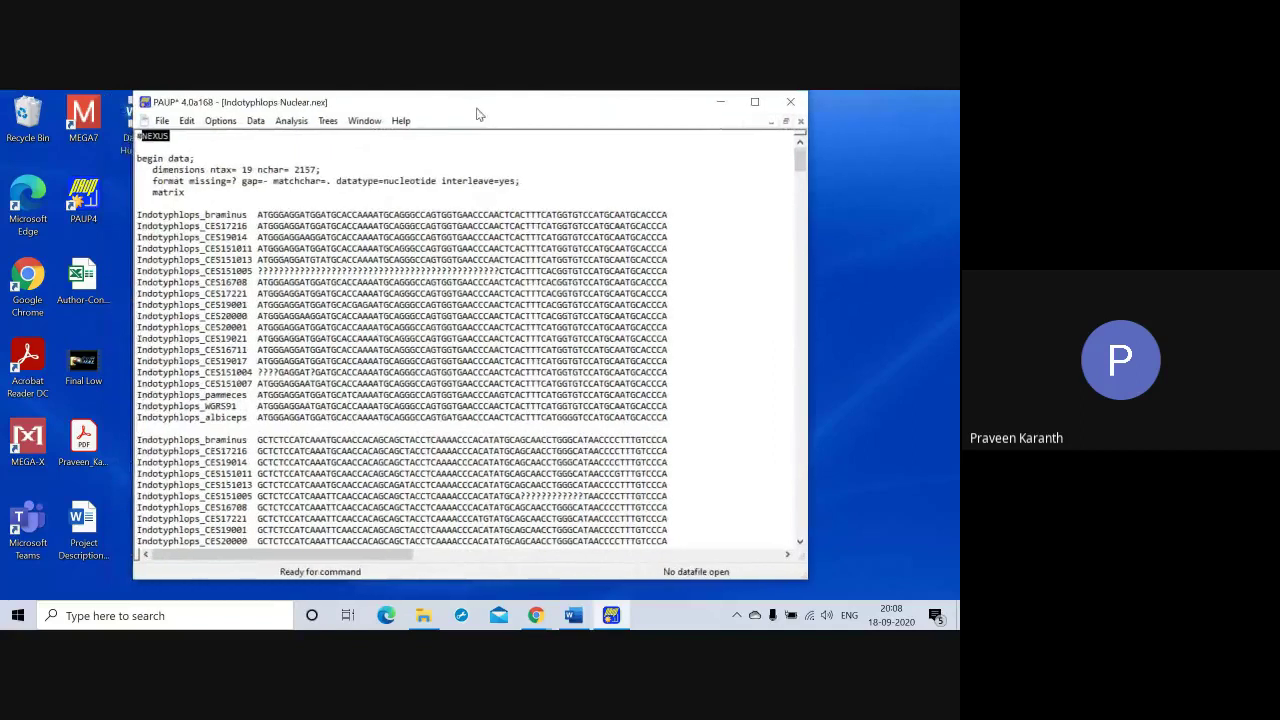
Execute Indotyphlops Nuclear.nex to read in its 19-taxon nucleotide matrix.
left_click(162, 121)
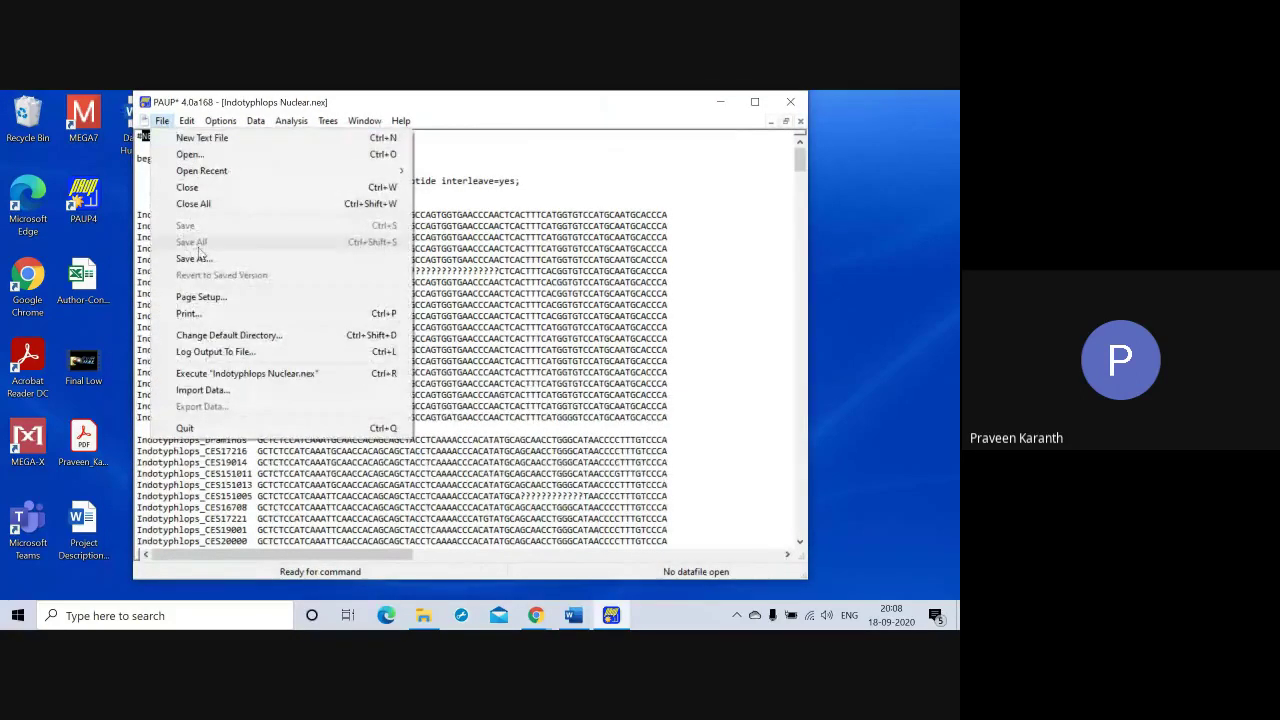
left_click(220, 376)
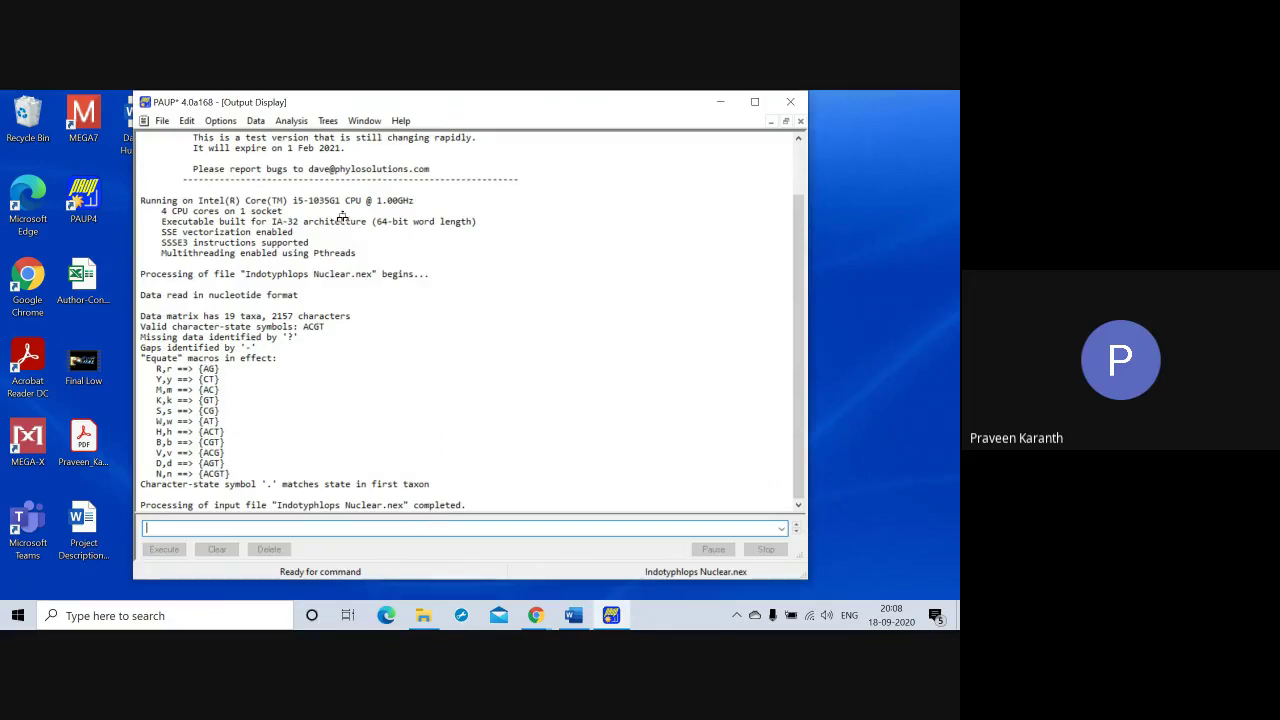
left_click(289, 122)
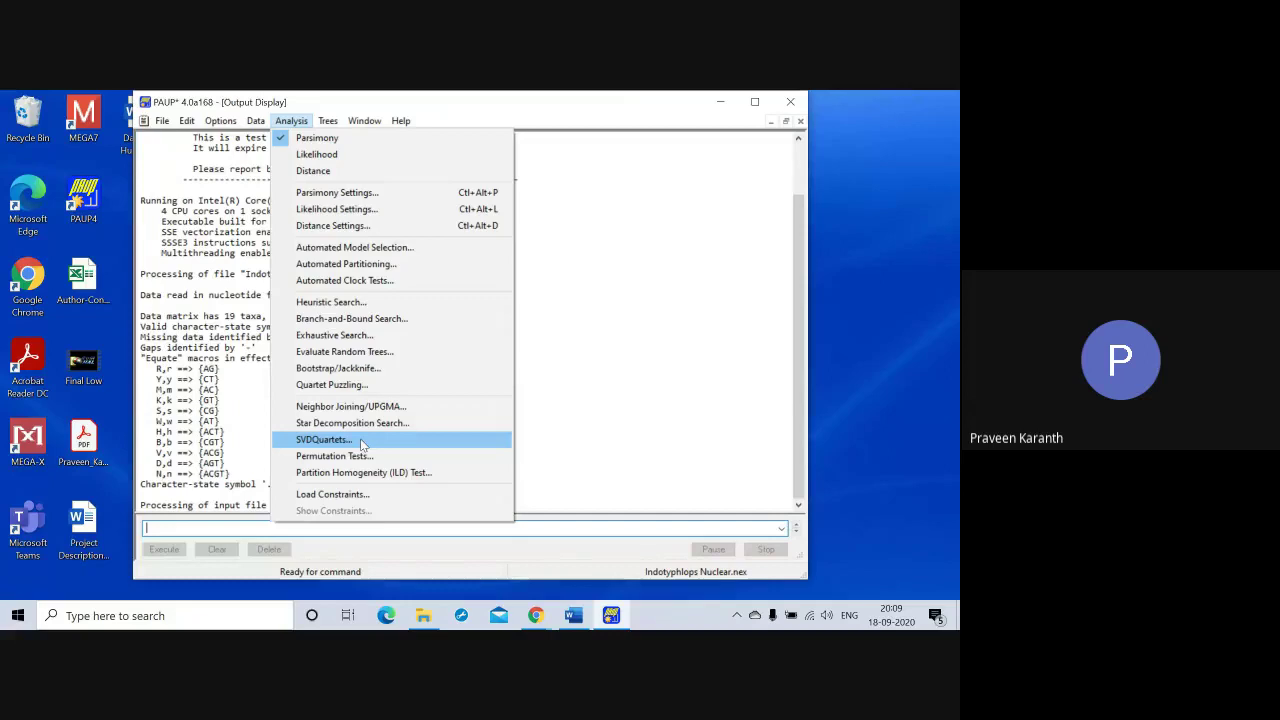
Reopen the SVDQuartets settings and choose to evaluate all possible quartets.
left_click(362, 444)
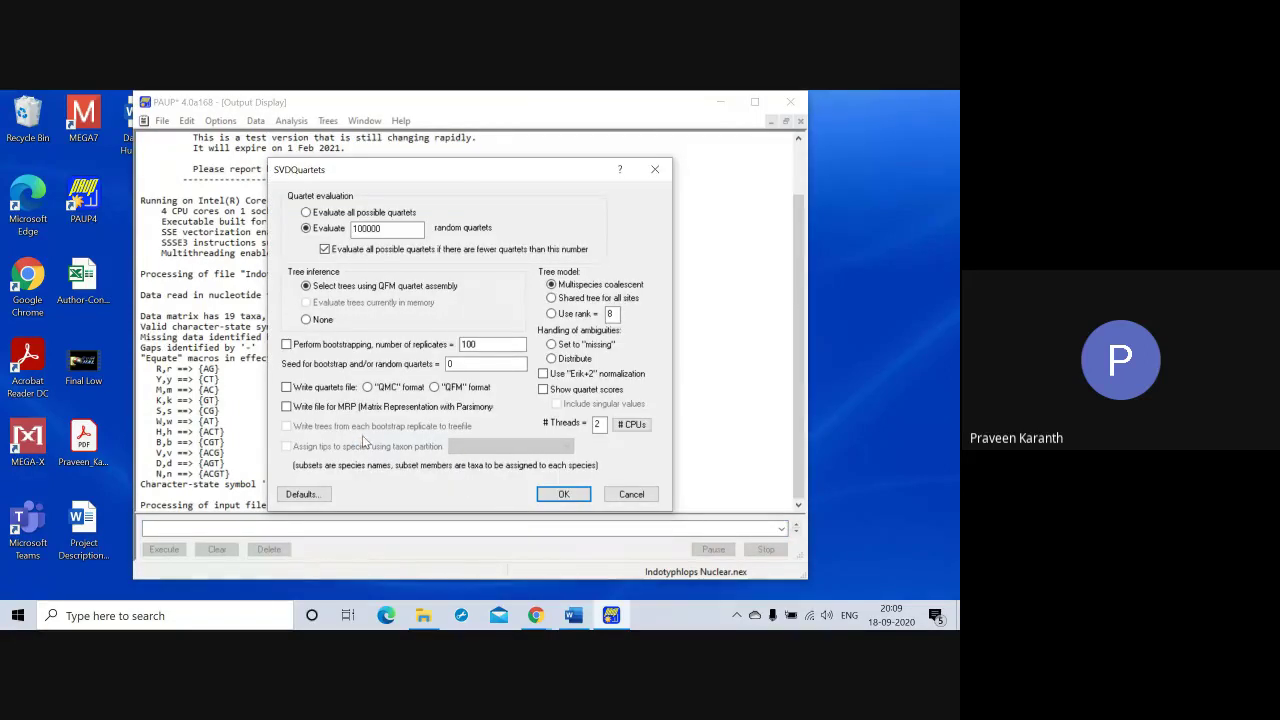
left_click(618, 492)
left_click(293, 122)
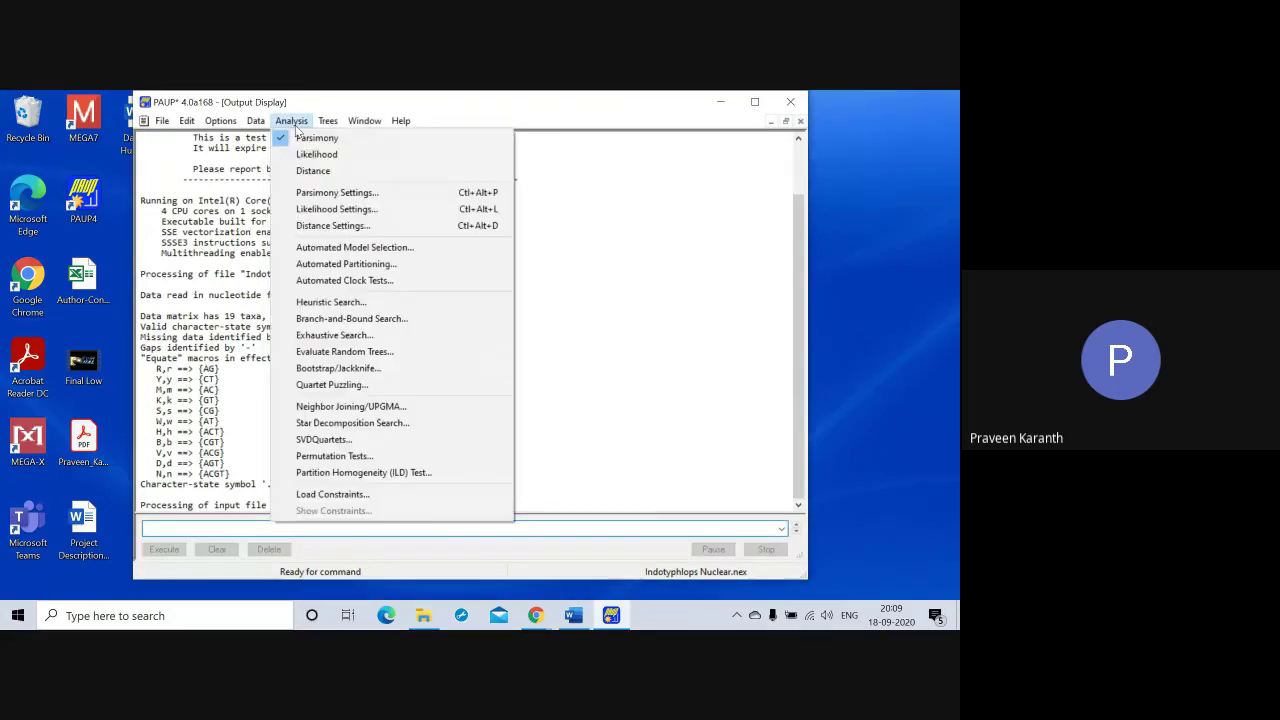
left_click(310, 443)
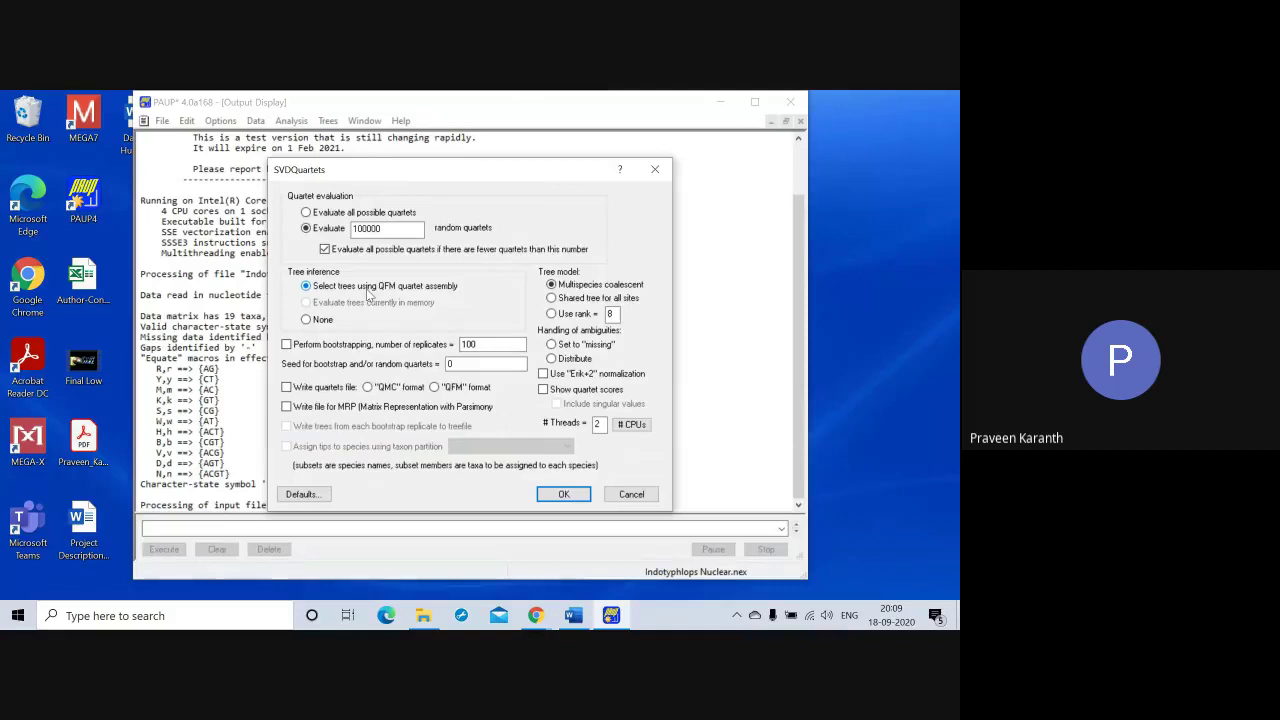
left_click(307, 213)
Run SVDQuartets and scroll the output up to the tree rooted with Indotyphlops braminus.
left_click(566, 496)
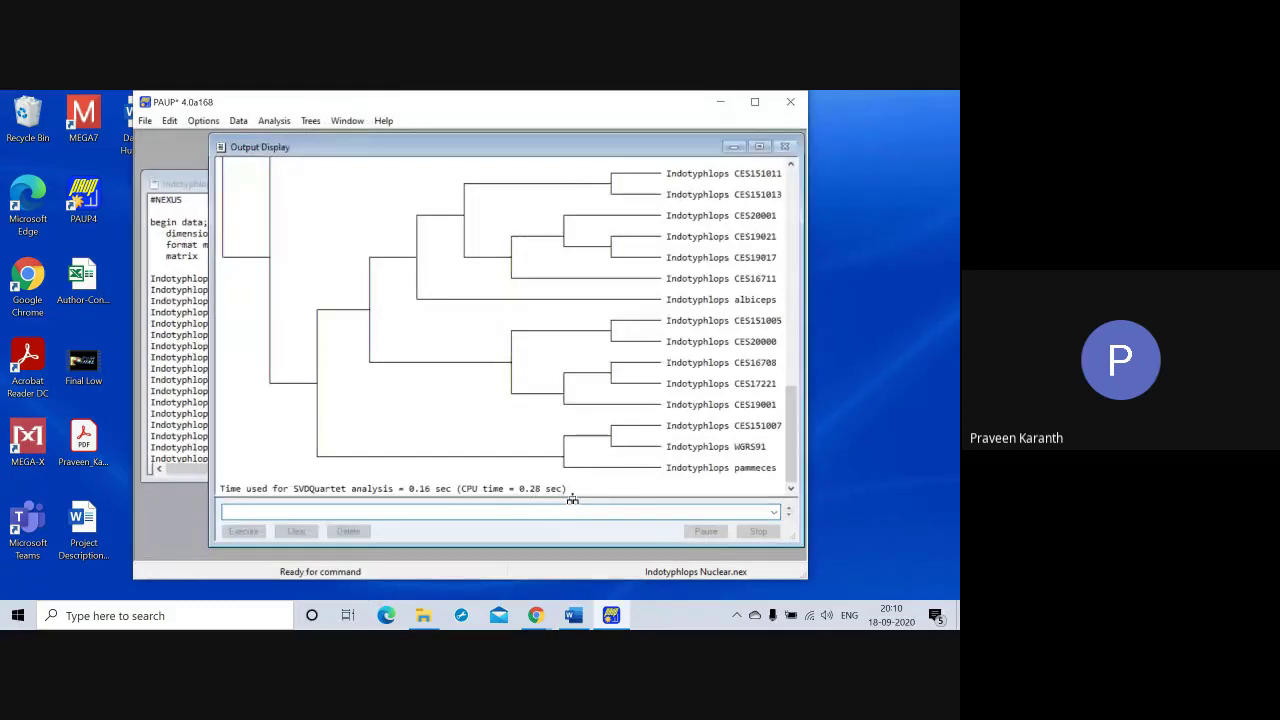
mouse_move(786, 461)
left_mouse_down()
mouse_move(790, 395)
mouse_move(795, 470)
left_mouse_up()
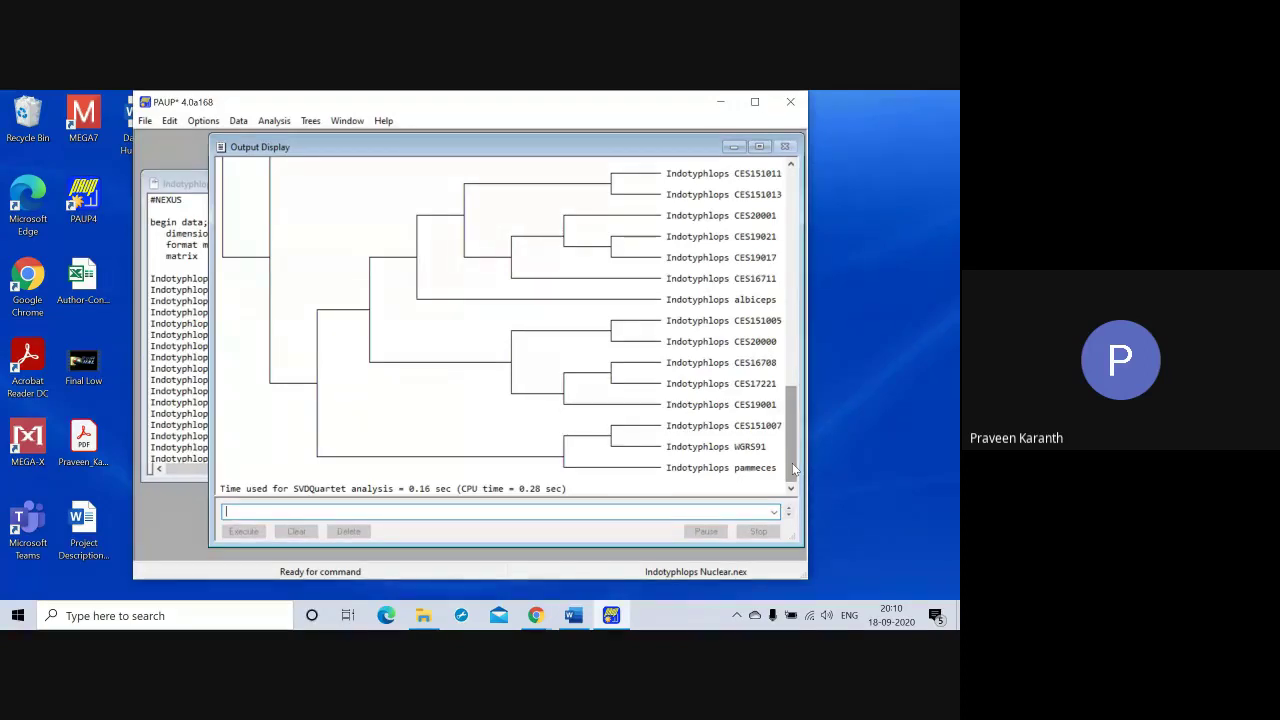
mouse_move(794, 468)
left_mouse_down()
mouse_move(794, 435)
mouse_move(796, 469)
left_mouse_up()
left_click_drag(797, 468, 791, 432)
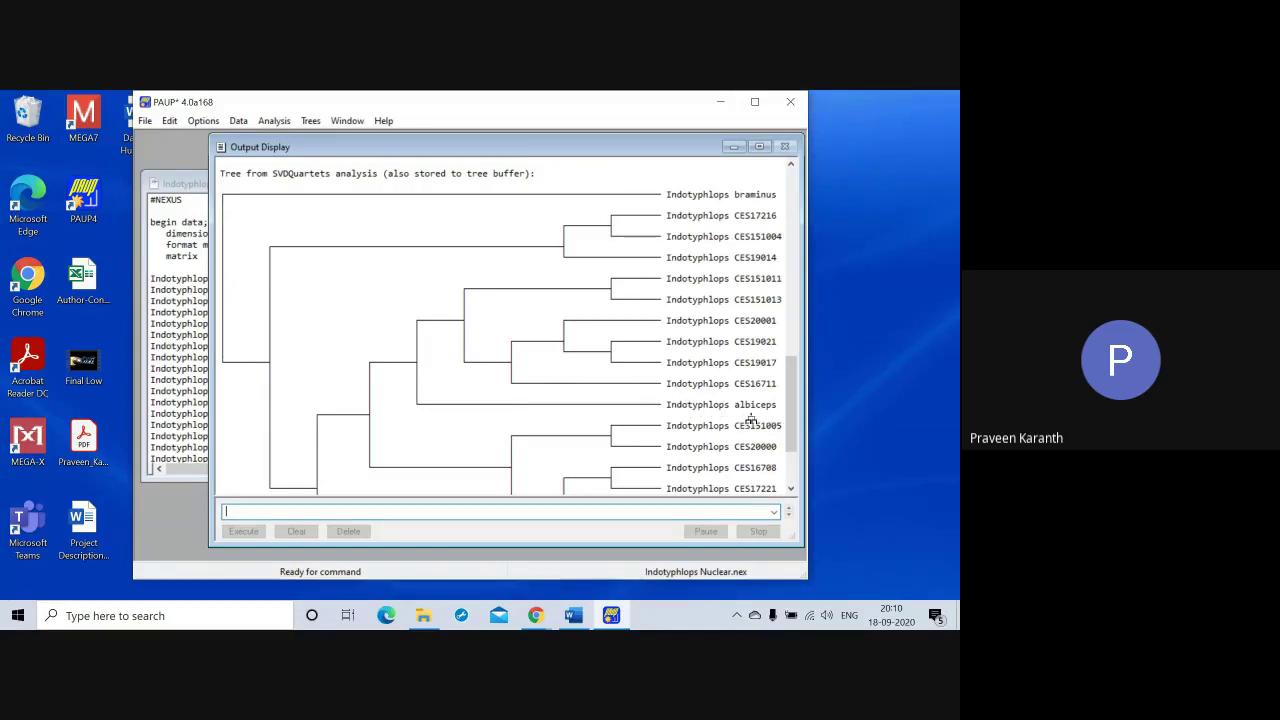
Set Indotyphlops albiceps as the outgroup in the Show Trees rooting options.
left_click(310, 121)
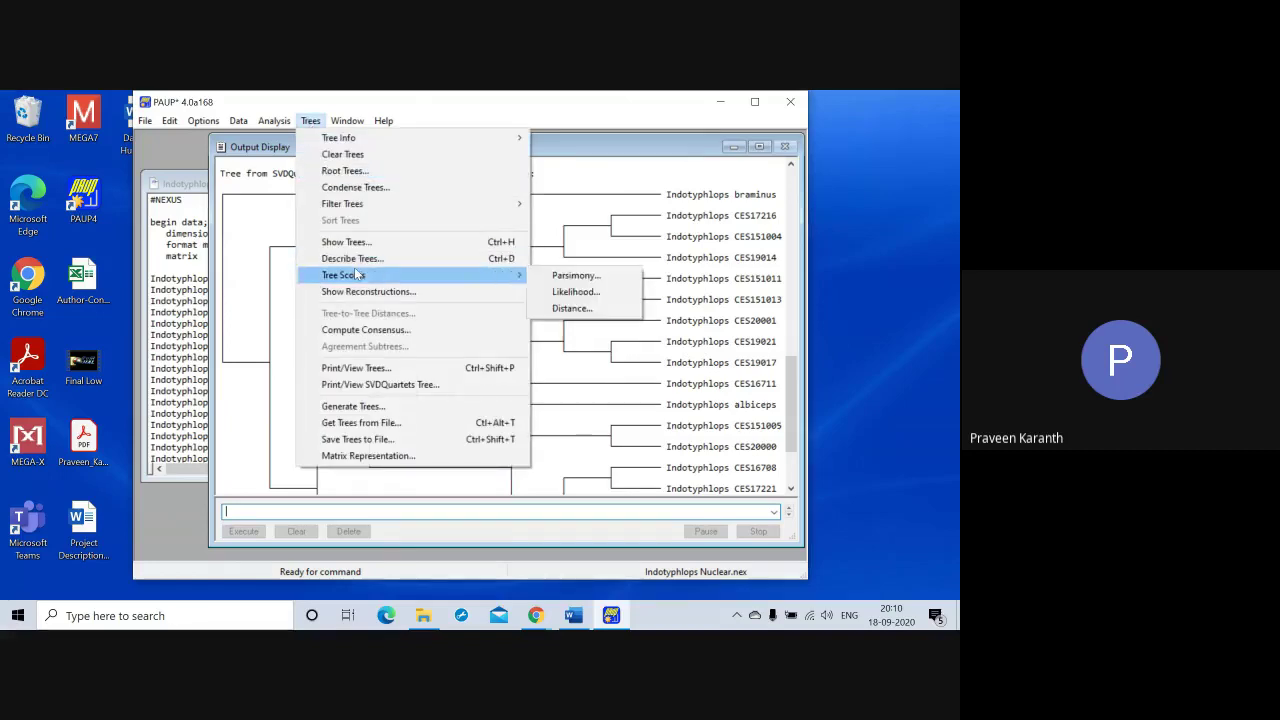
mouse_move(367, 280)
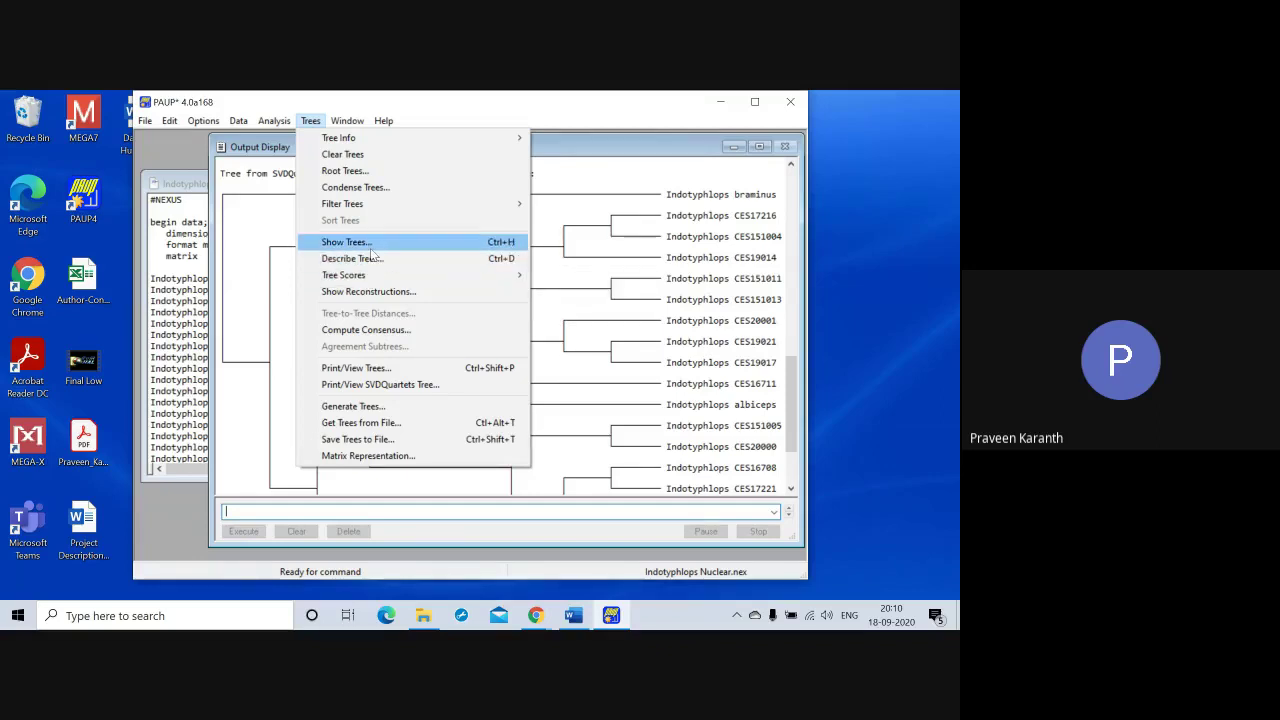
left_click(370, 248)
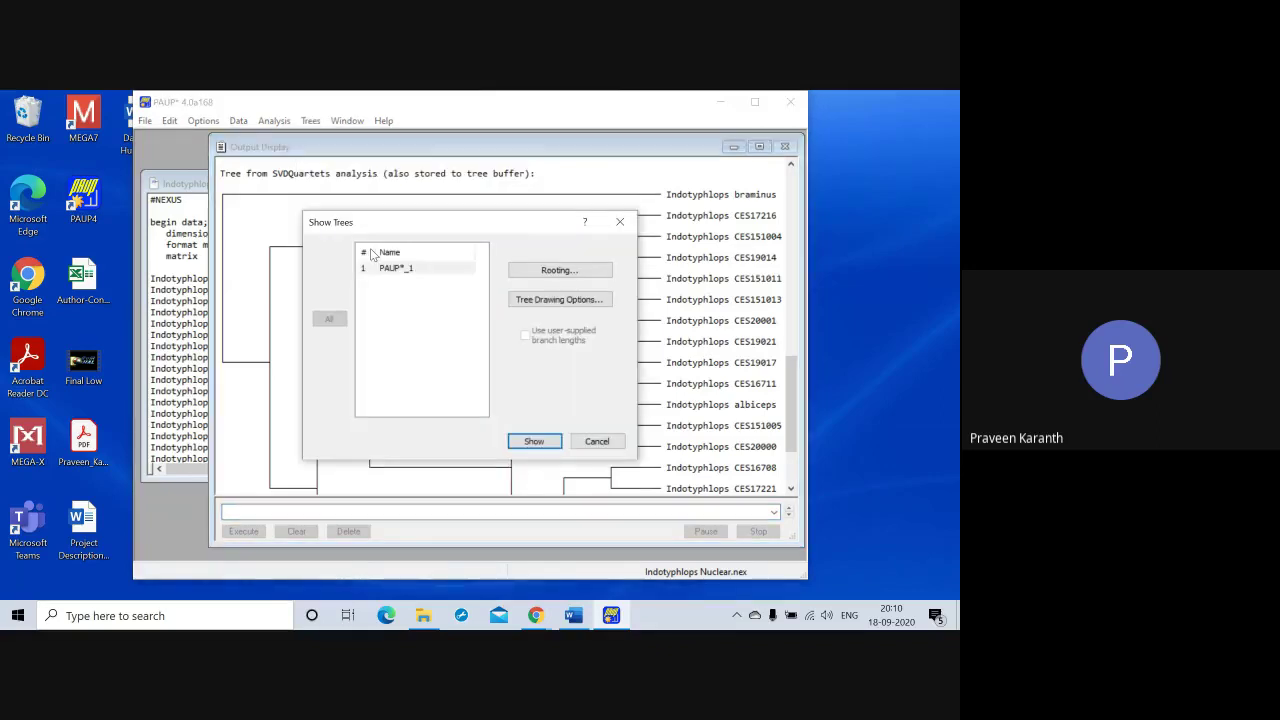
left_click(551, 271)
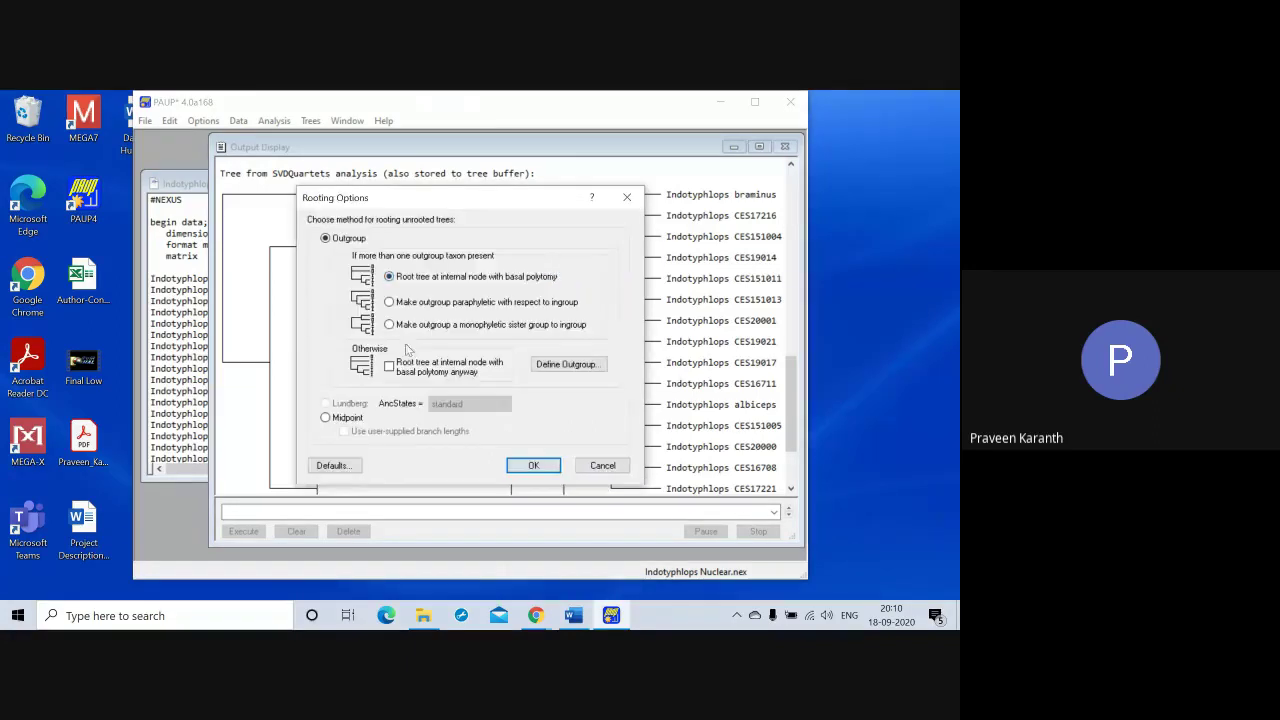
left_click(549, 364)
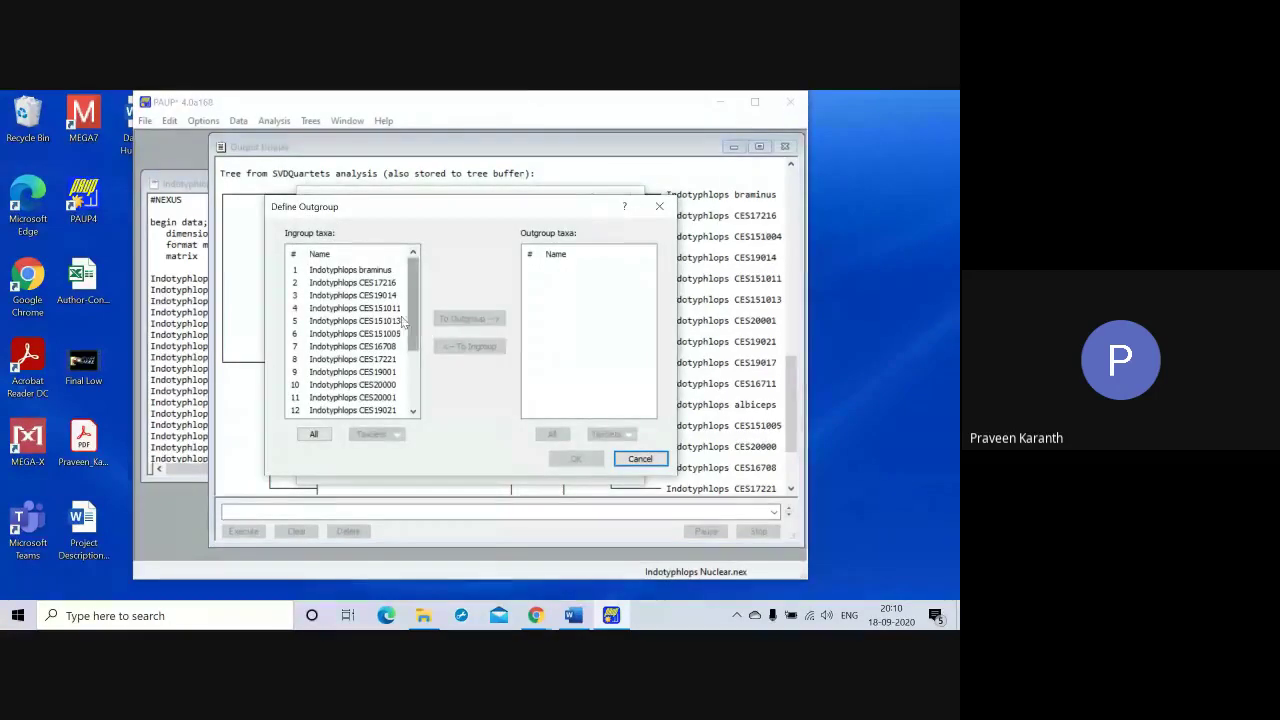
left_click_drag(408, 320, 407, 392)
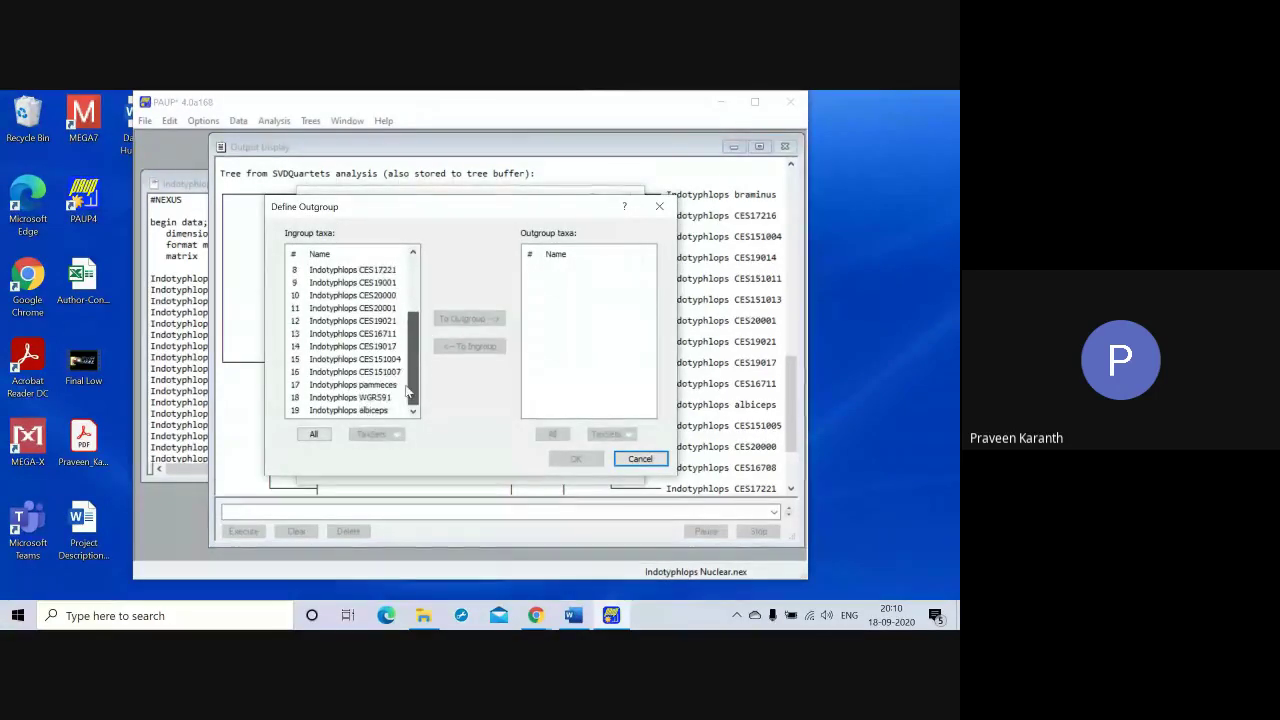
double_click(348, 410)
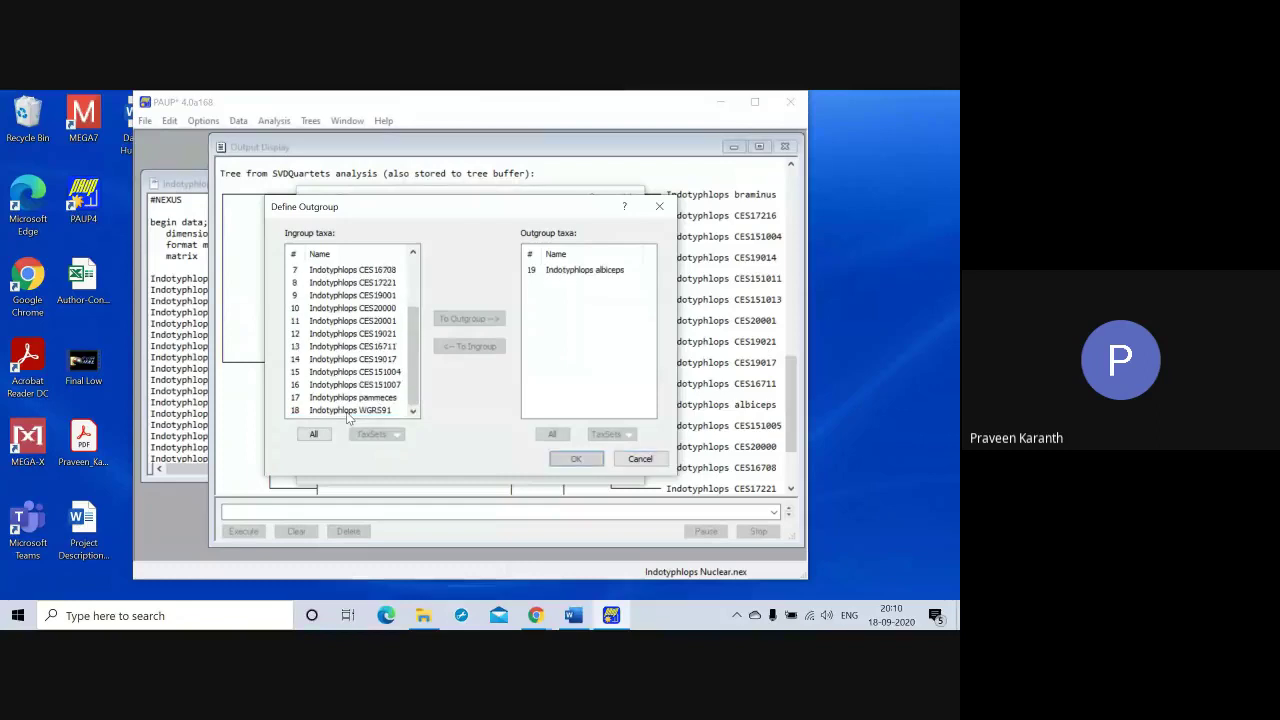
left_click(576, 458)
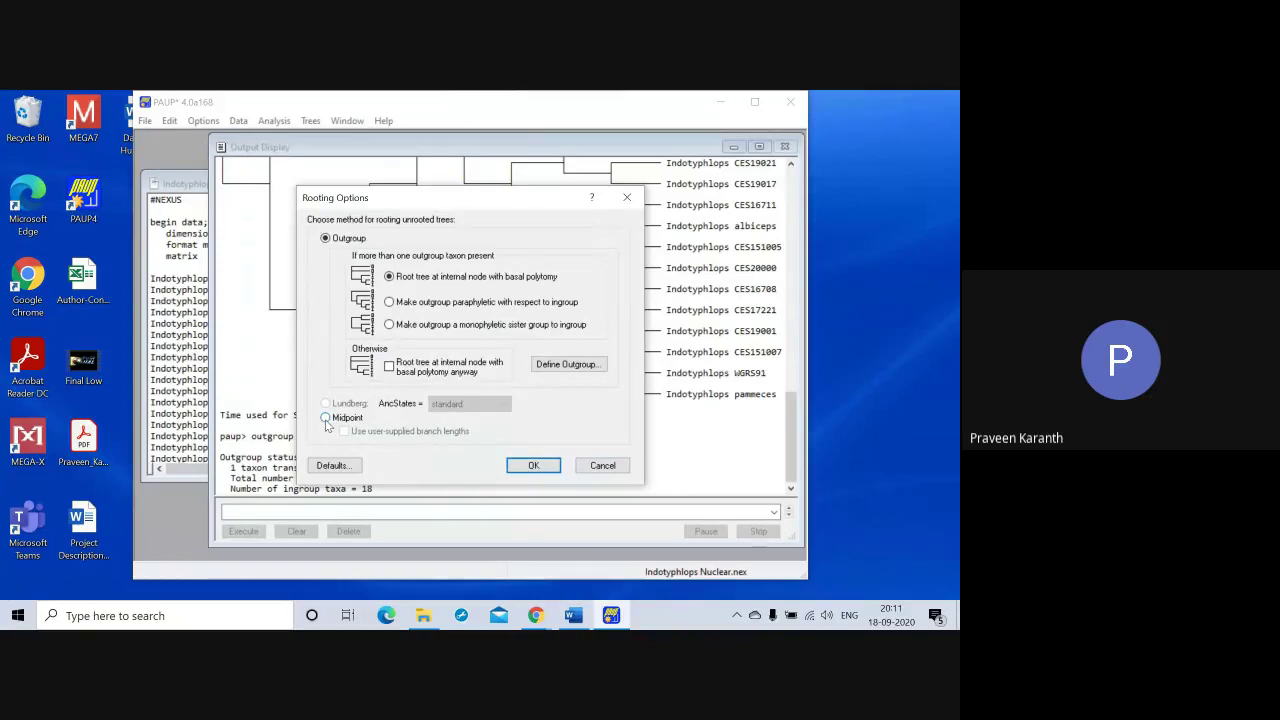
left_click(530, 466)
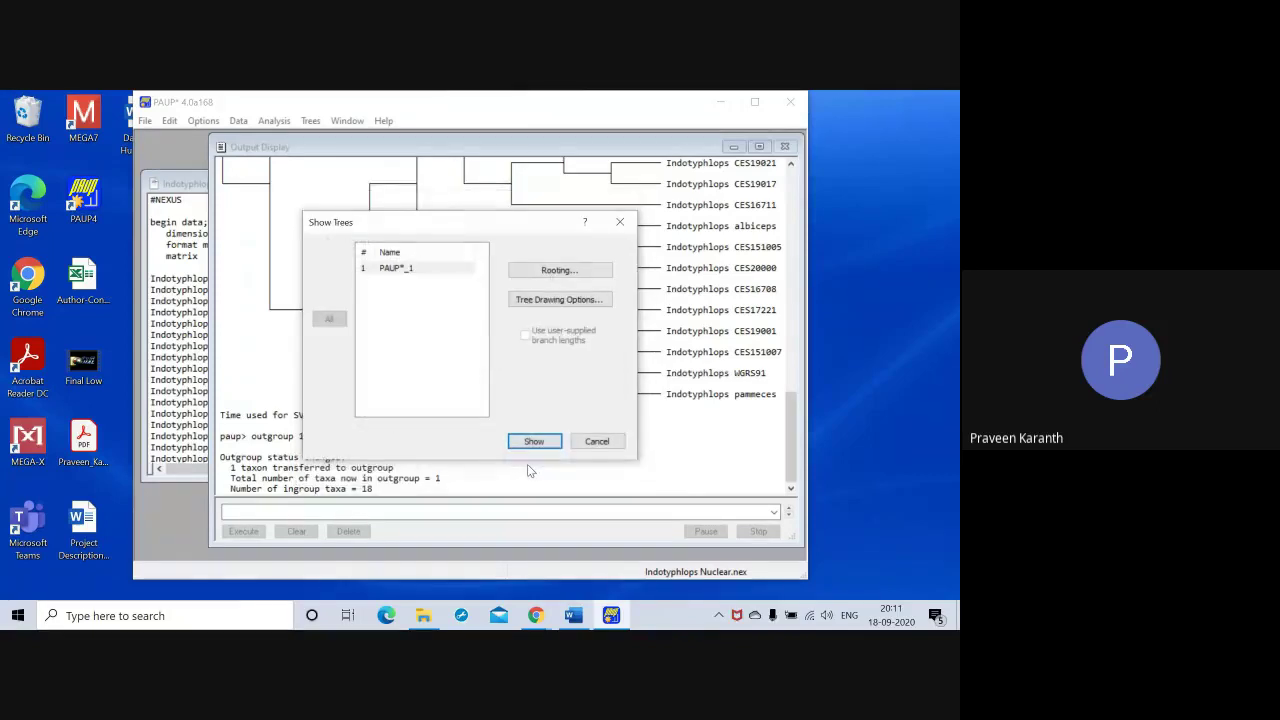
Draw the rerooted 19-taxon tree in the output and scroll through it.
left_click(530, 444)
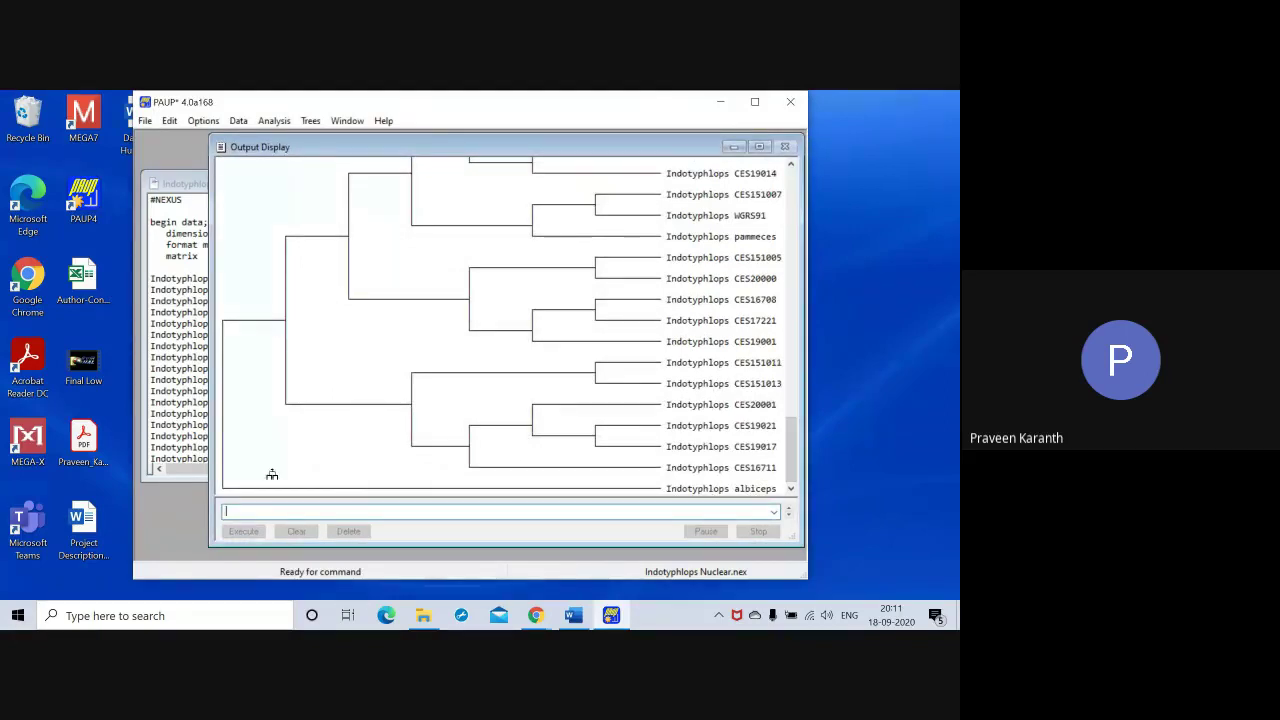
mouse_move(790, 462)
left_mouse_down()
mouse_move(790, 438)
mouse_move(792, 470)
left_mouse_up()
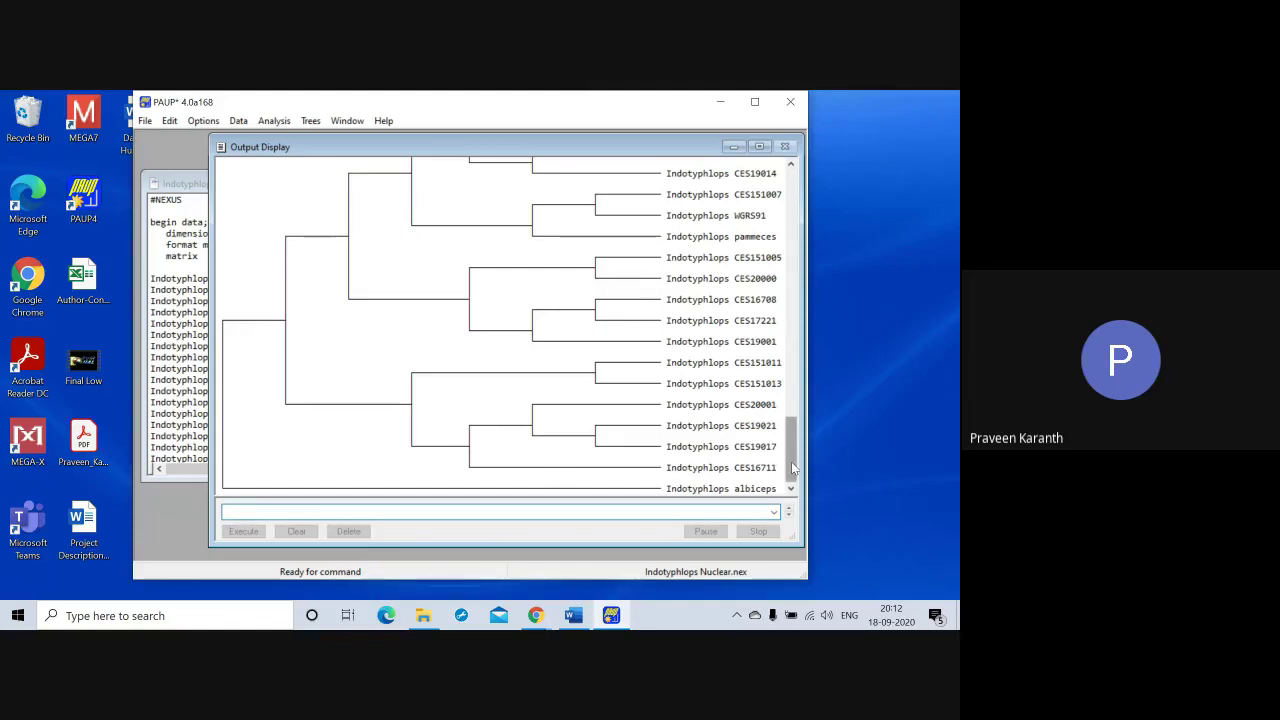
left_click_drag(793, 467, 788, 215)
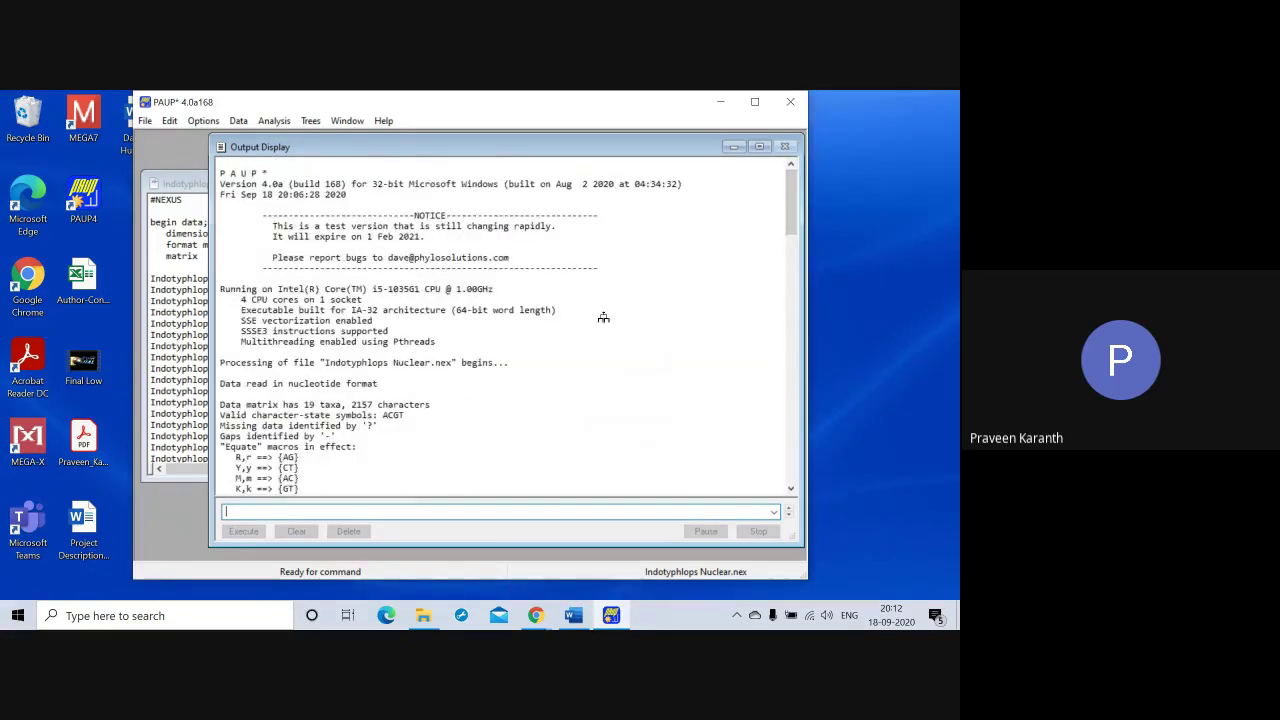
Close PAUP* and stop presenting in the Chrome Google Meet window.
left_click(786, 104)
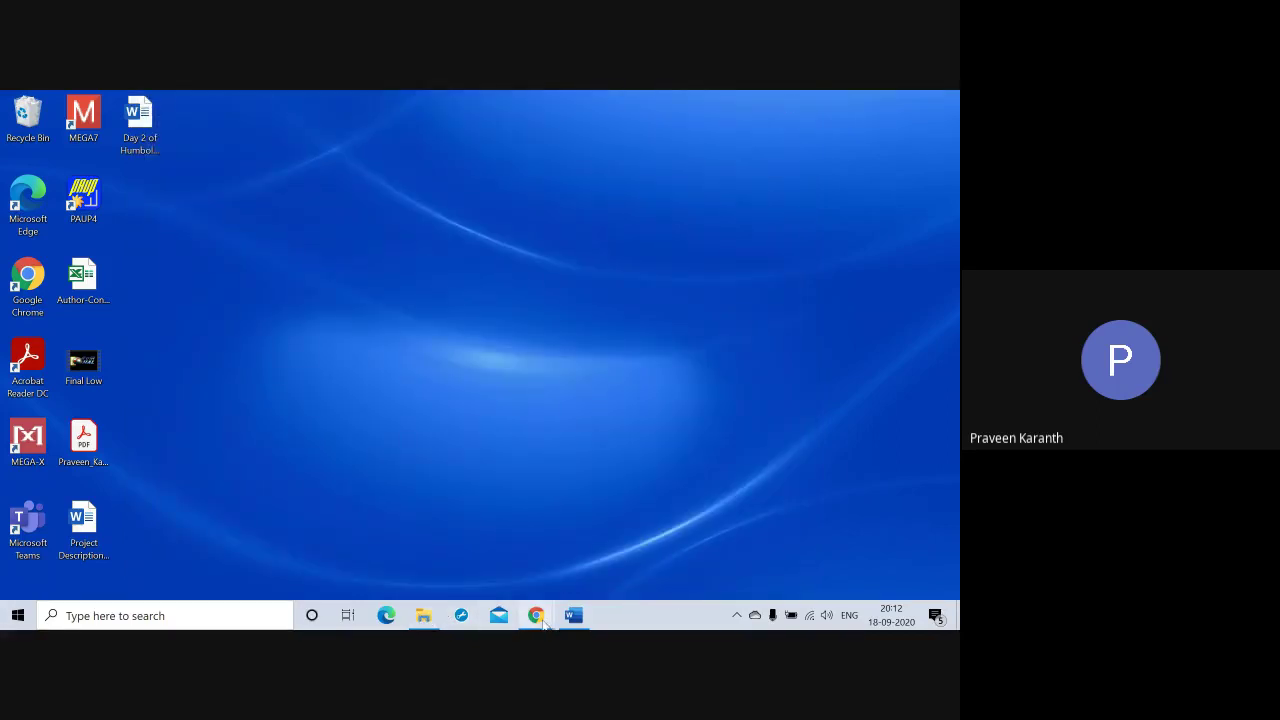
mouse_move(540, 618)
left_click(452, 562)
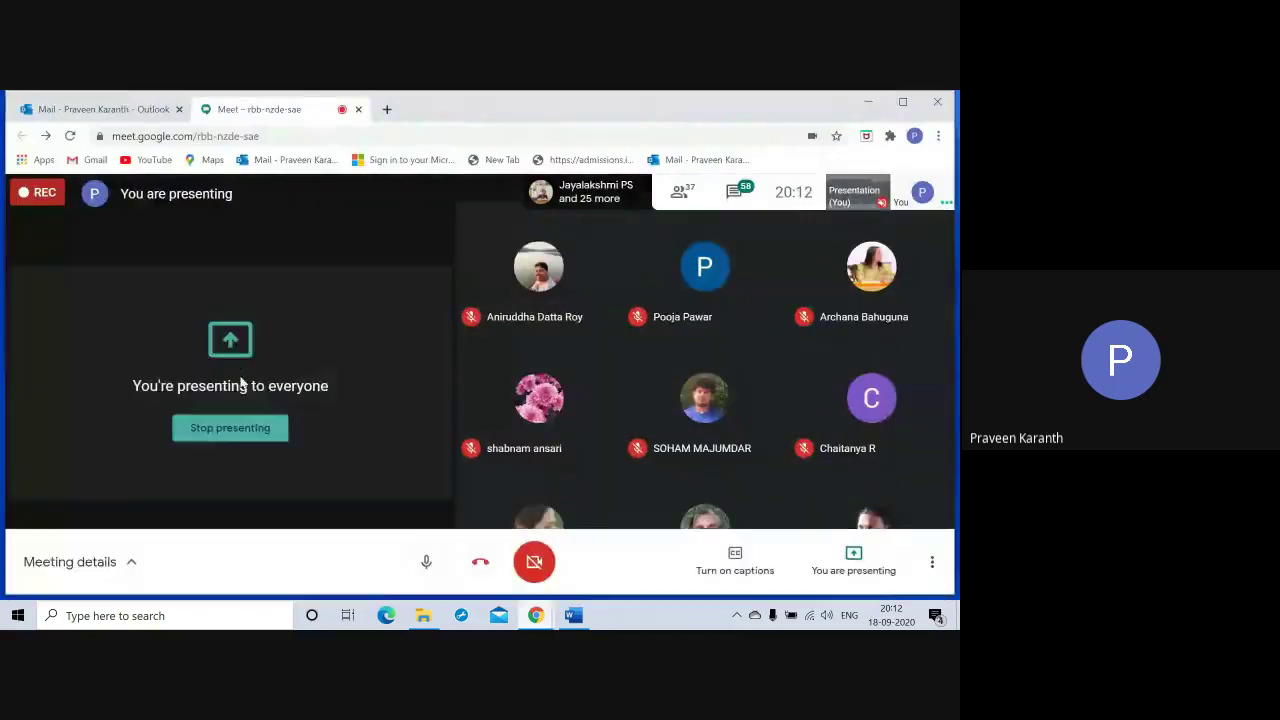
left_click(228, 430)
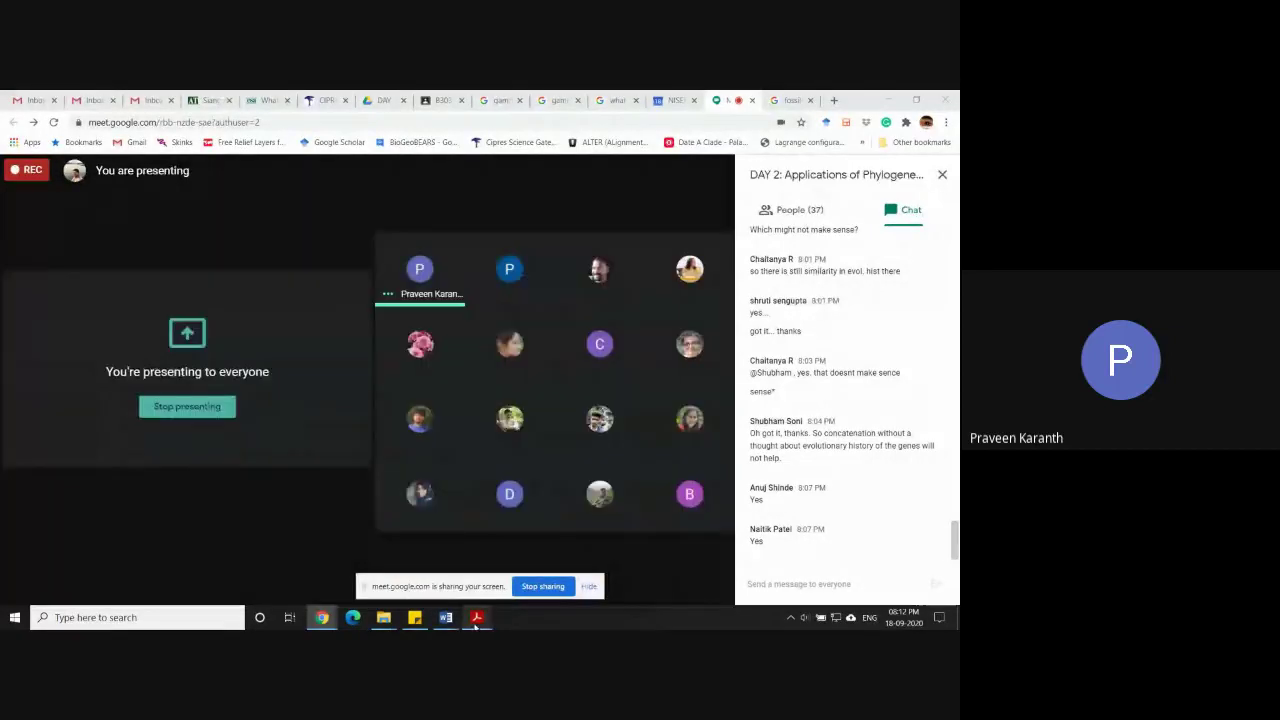
Bring up Talanda2018.pdf, hide the sharing bar, and zoom to the highlighted Geological Setting passage.
mouse_move(476, 617)
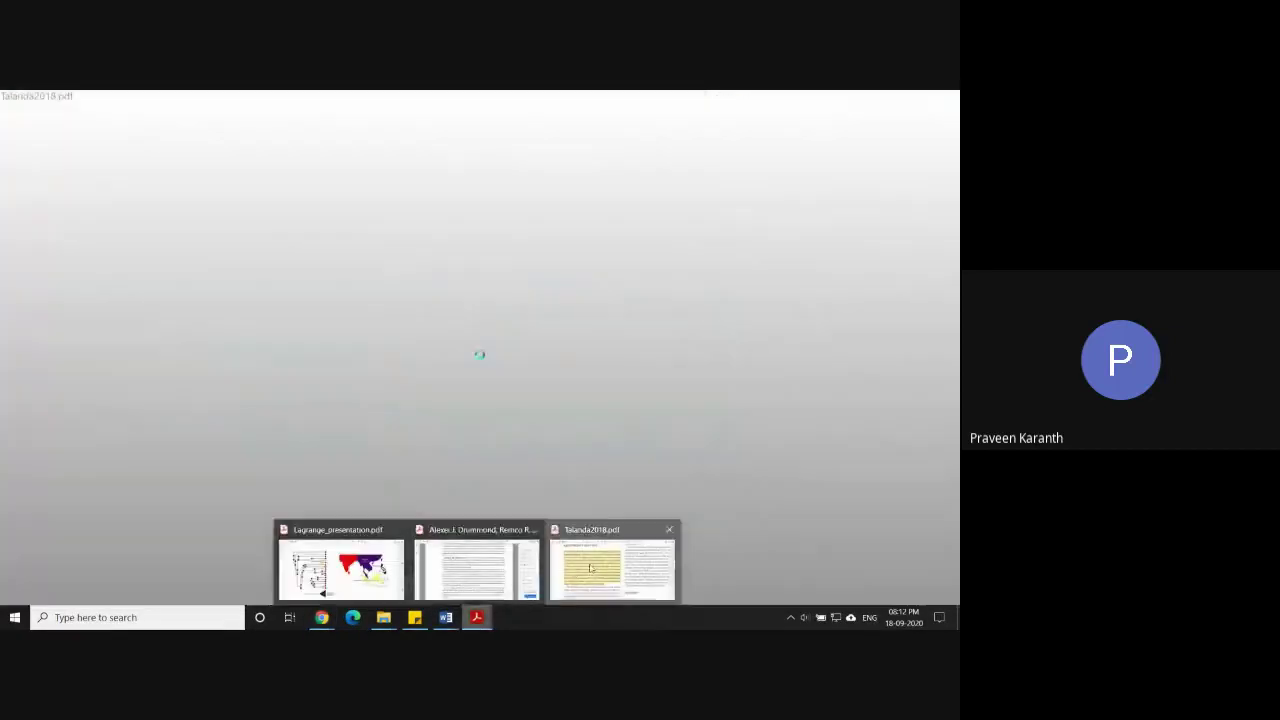
left_click(590, 568)
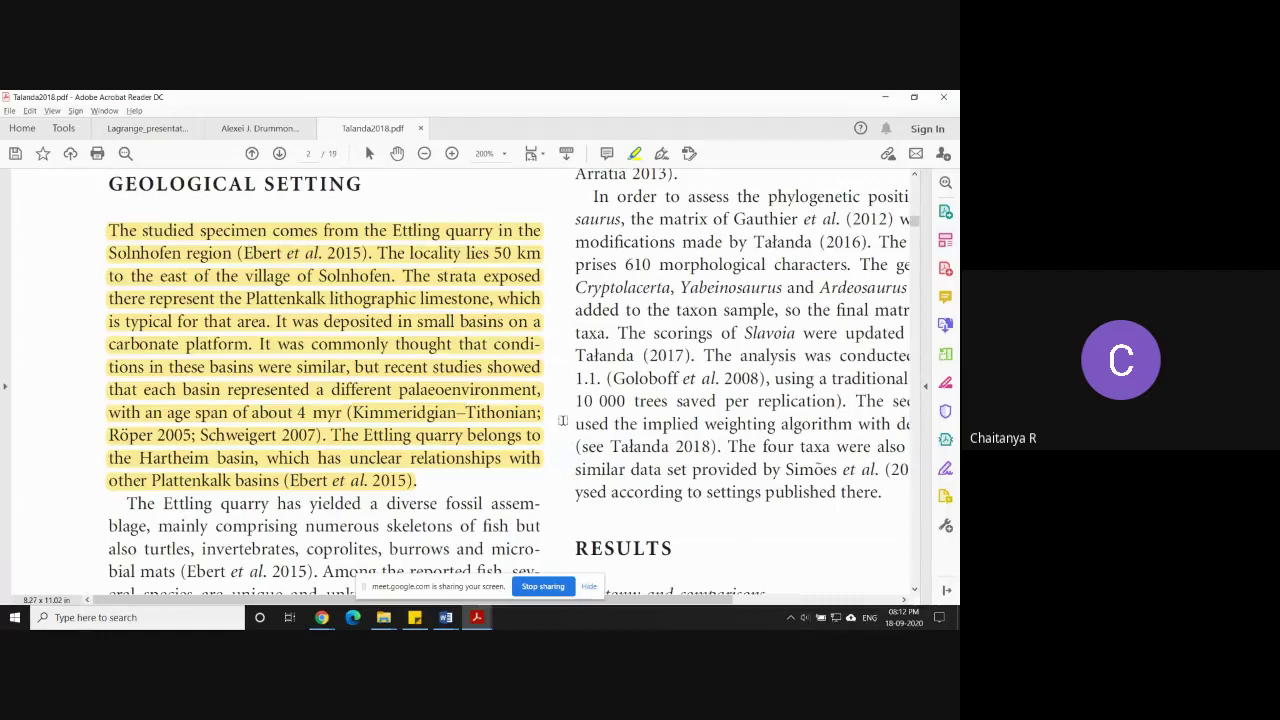
key("alt+Tab")
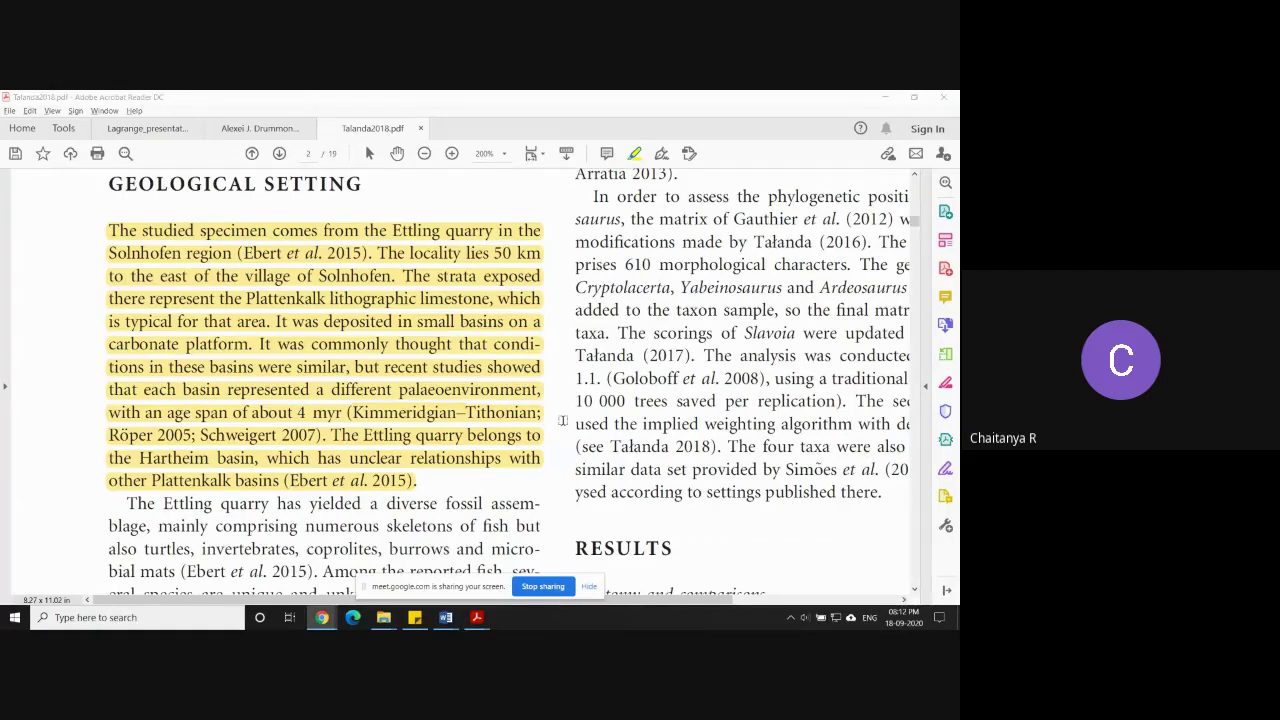
left_click(590, 587)
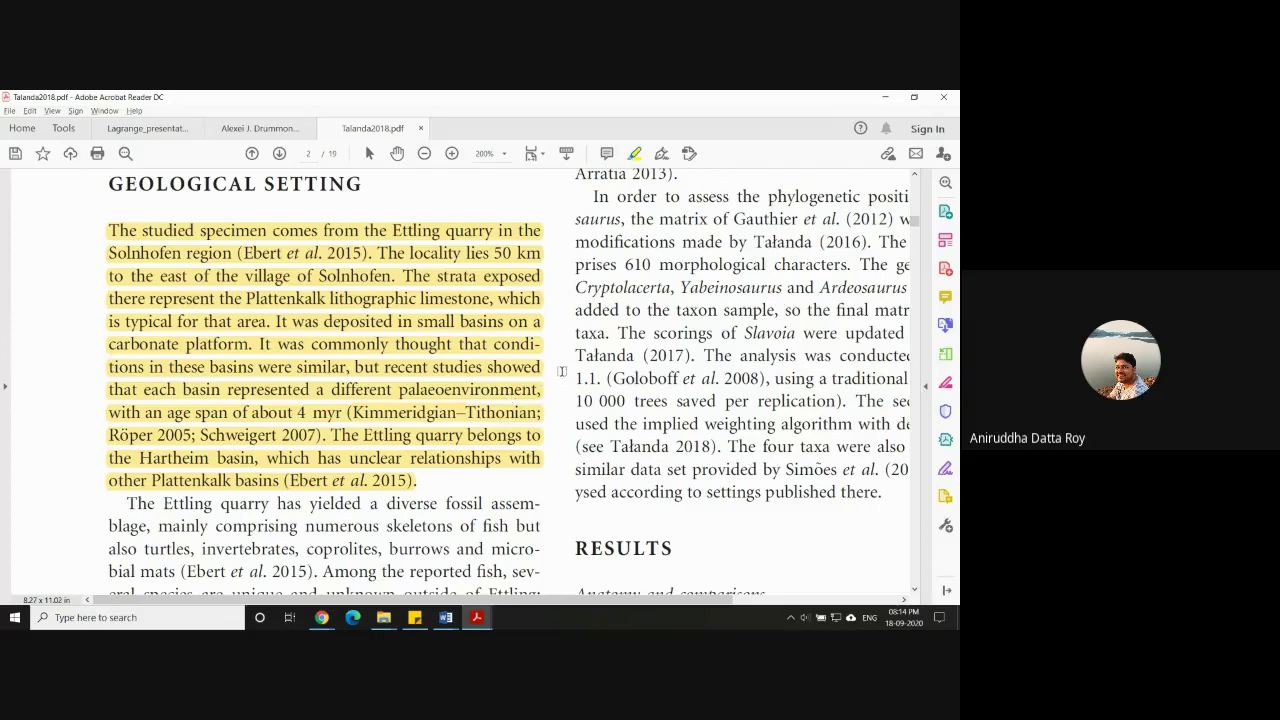
scroll(562, 371, "up", 2)
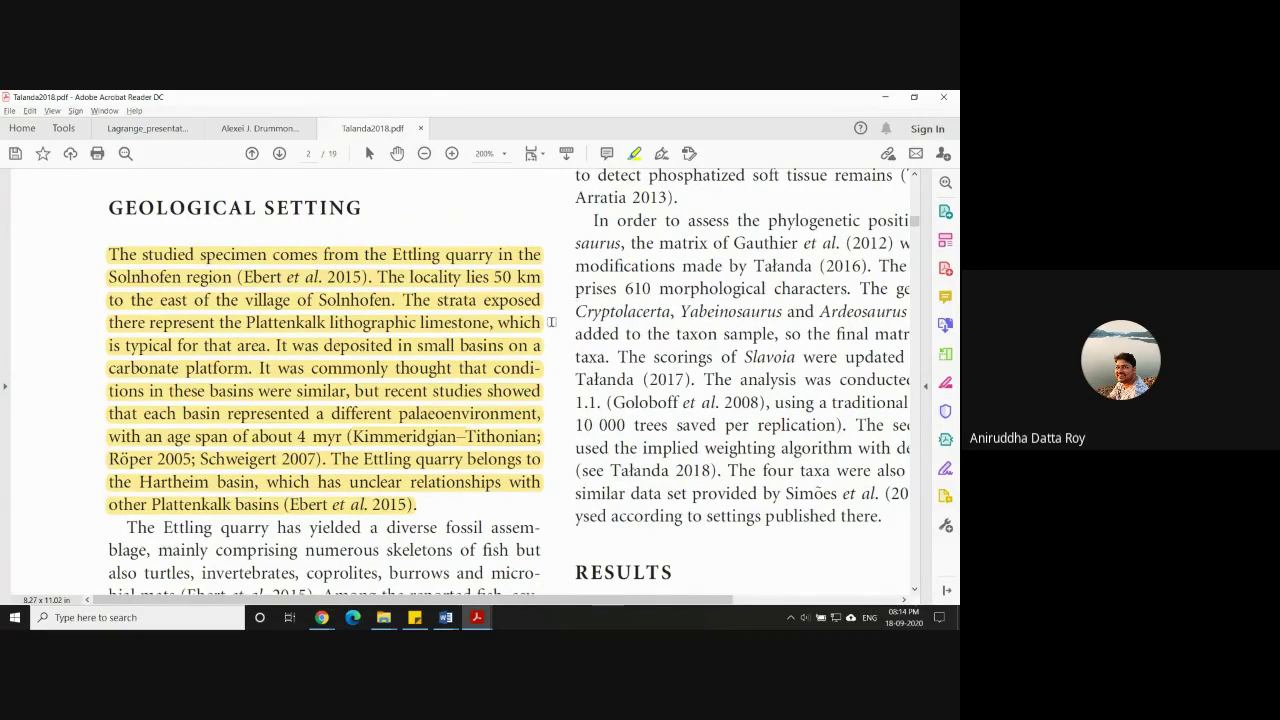
scroll(550, 322, "down", 2, "ctrl")
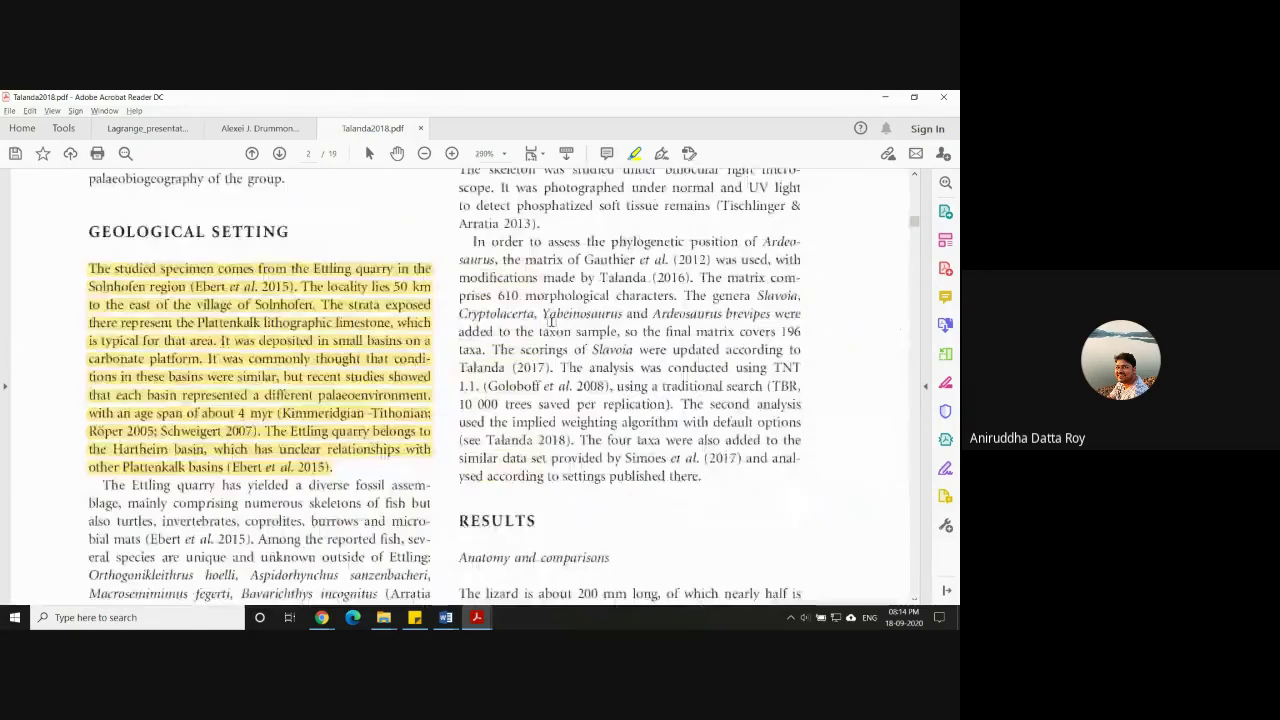
Minimise Acrobat and Chrome, then open SEPTEMBER_2020 > DAY_2 in File Explorer.
left_click(886, 99)
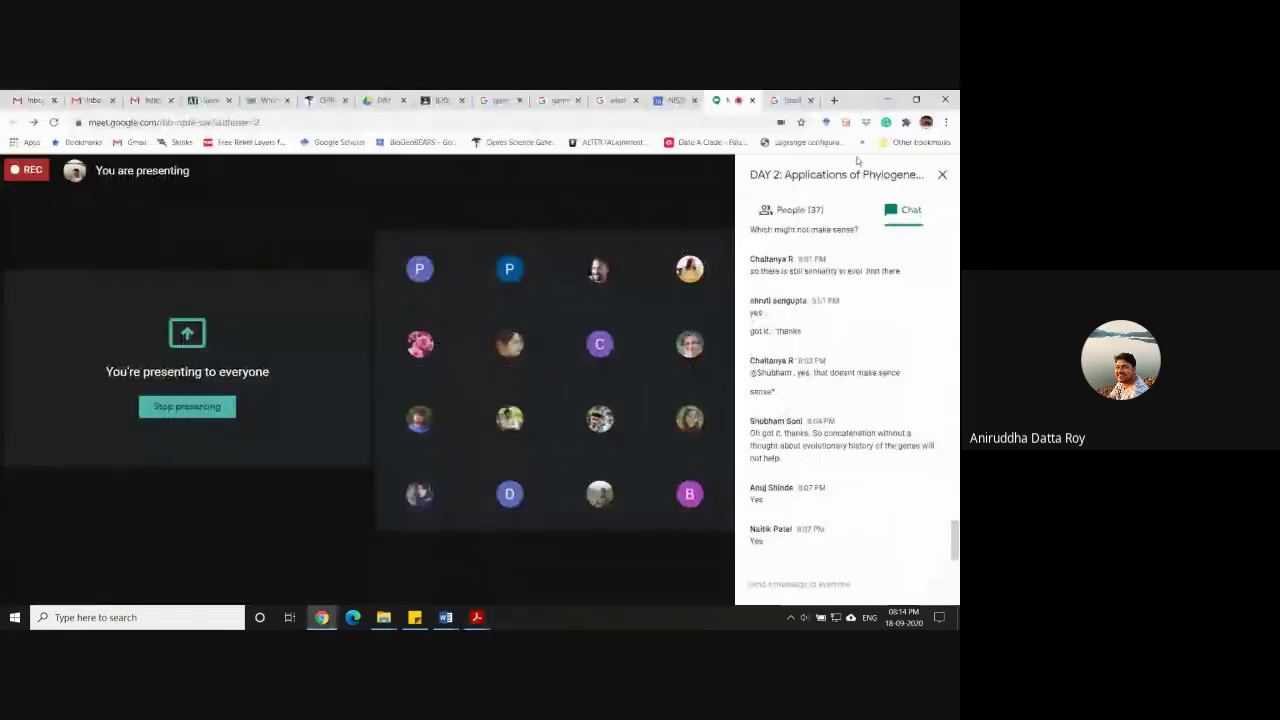
left_click(889, 99)
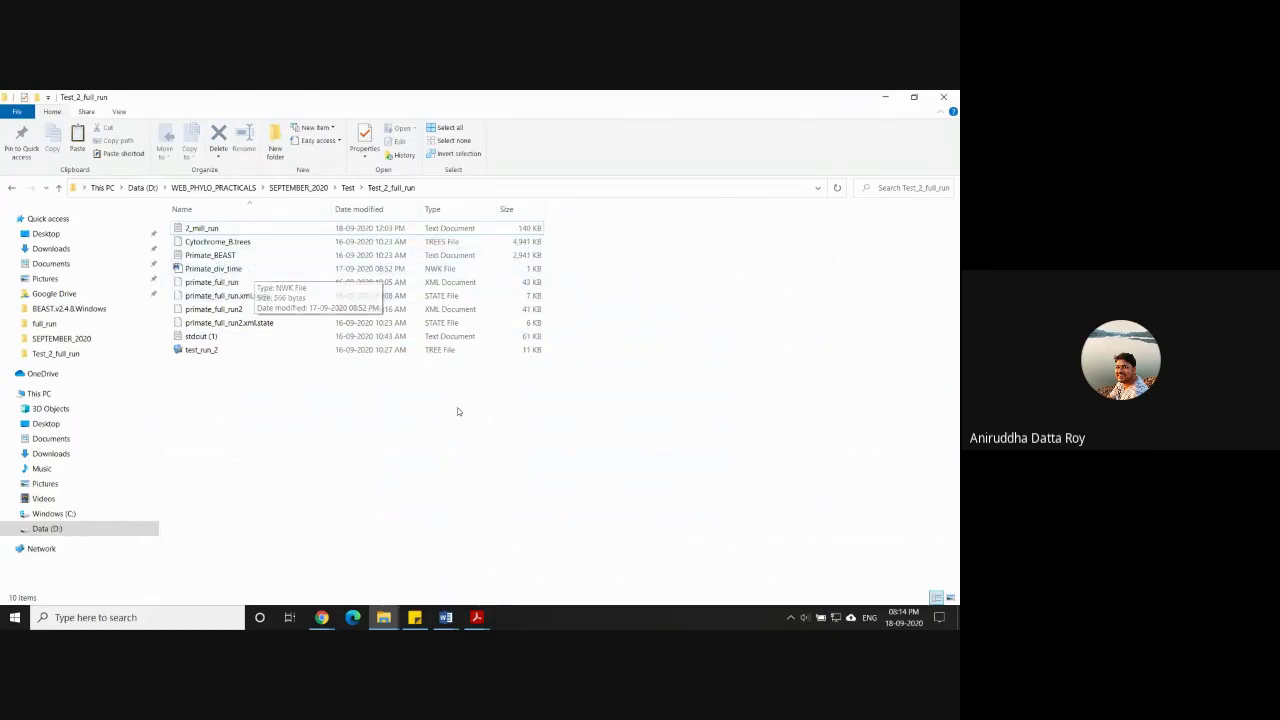
left_click(293, 188)
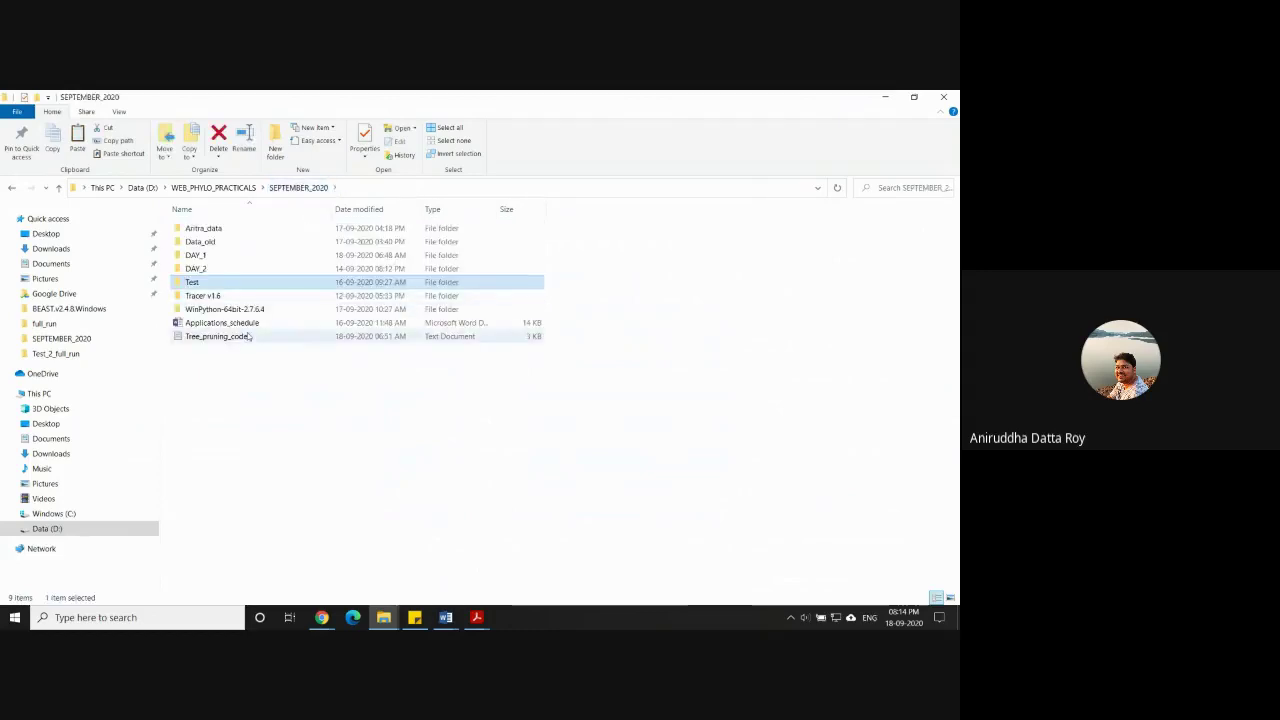
double_click(210, 269)
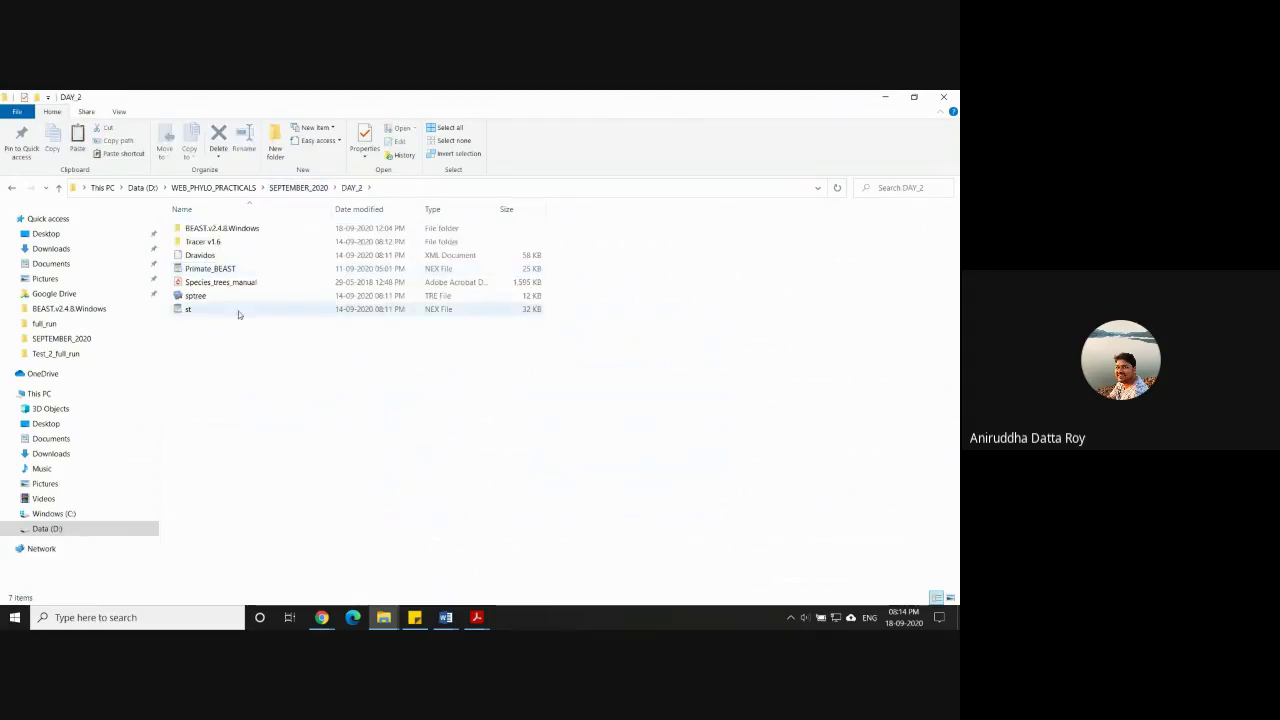
Open Primate_BEAST.nex in WordPad and scroll to the assumptions block with the Cytochrome_B and RAG1 charsets.
double_click(210, 269)
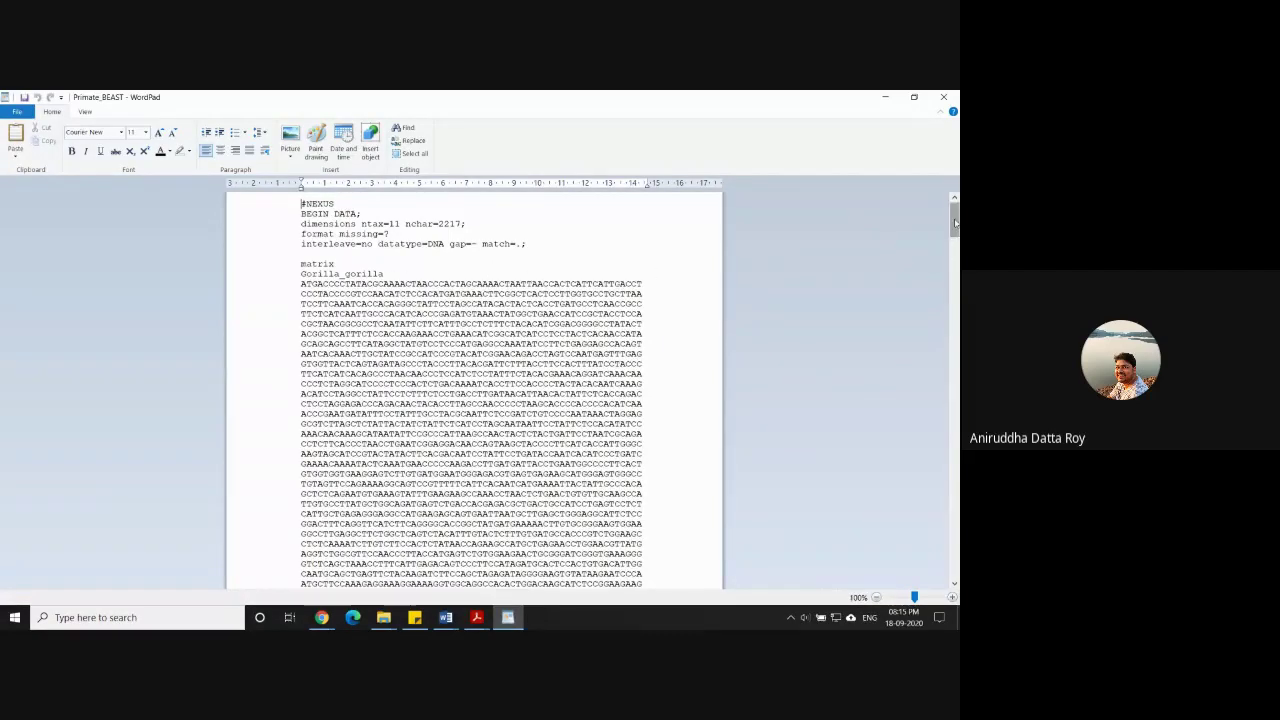
left_click_drag(955, 221, 955, 557)
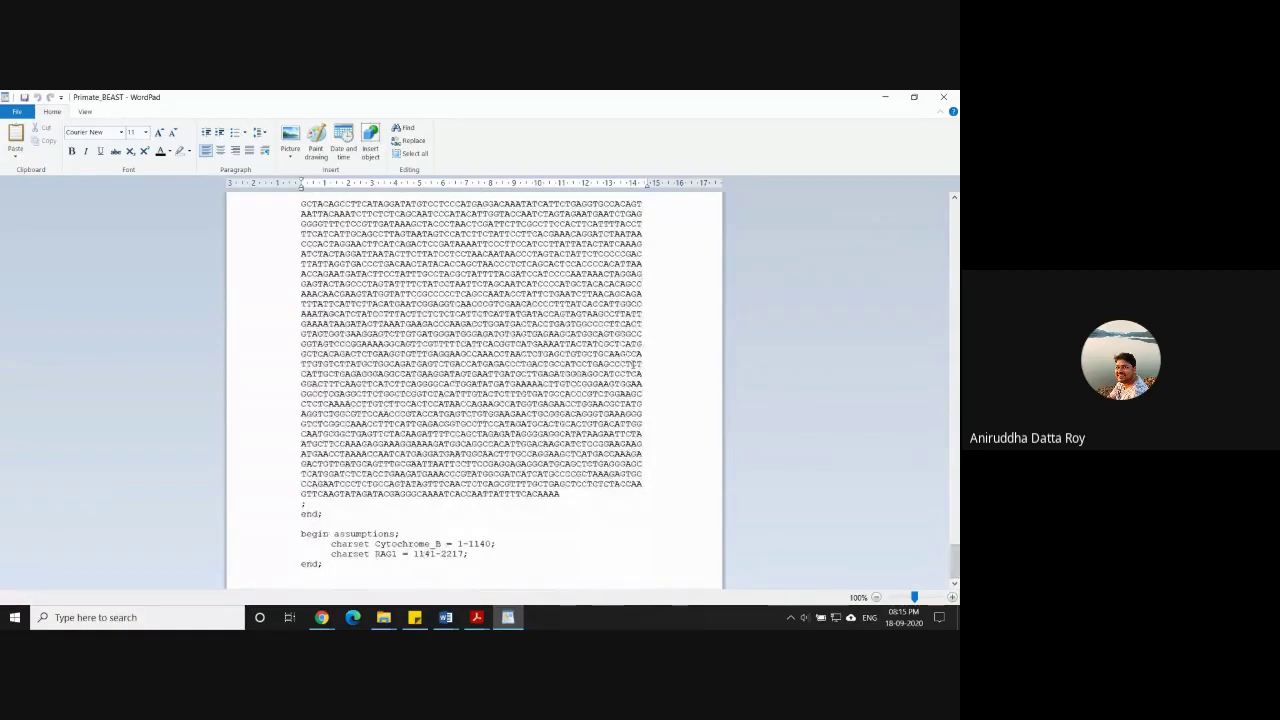
left_click(913, 96)
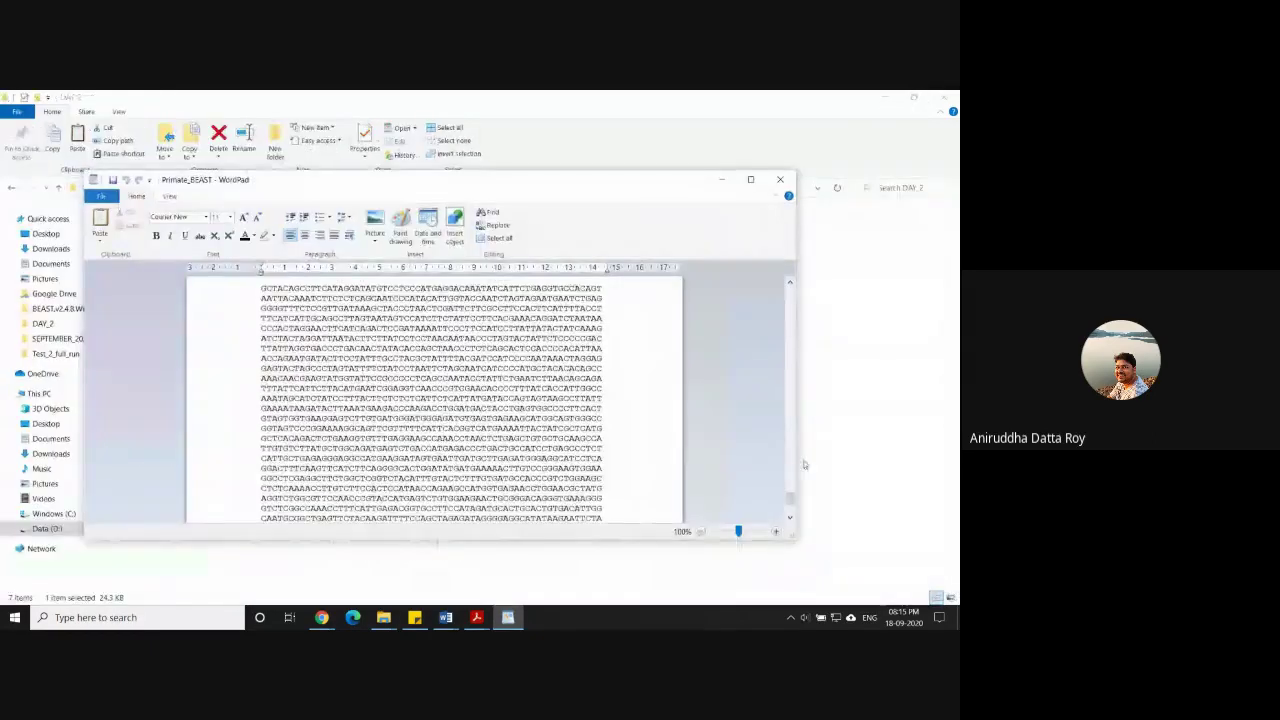
left_click_drag(650, 190, 625, 95)
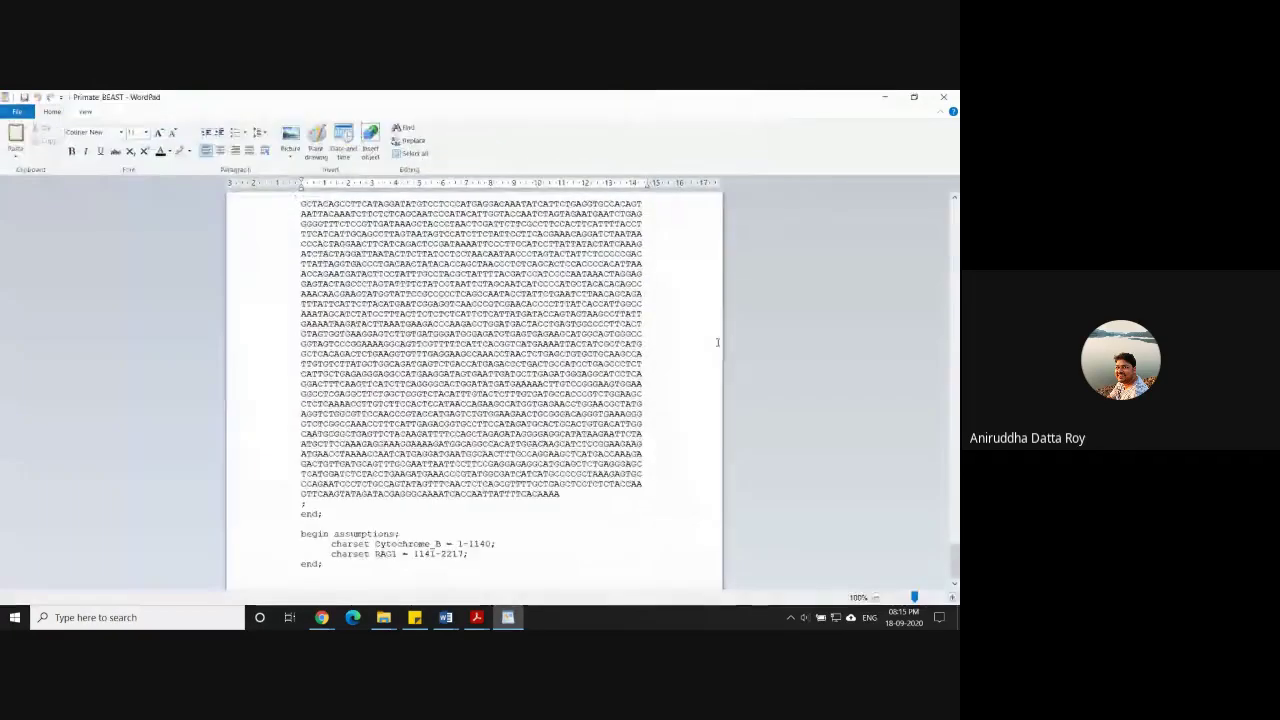
left_click(913, 96)
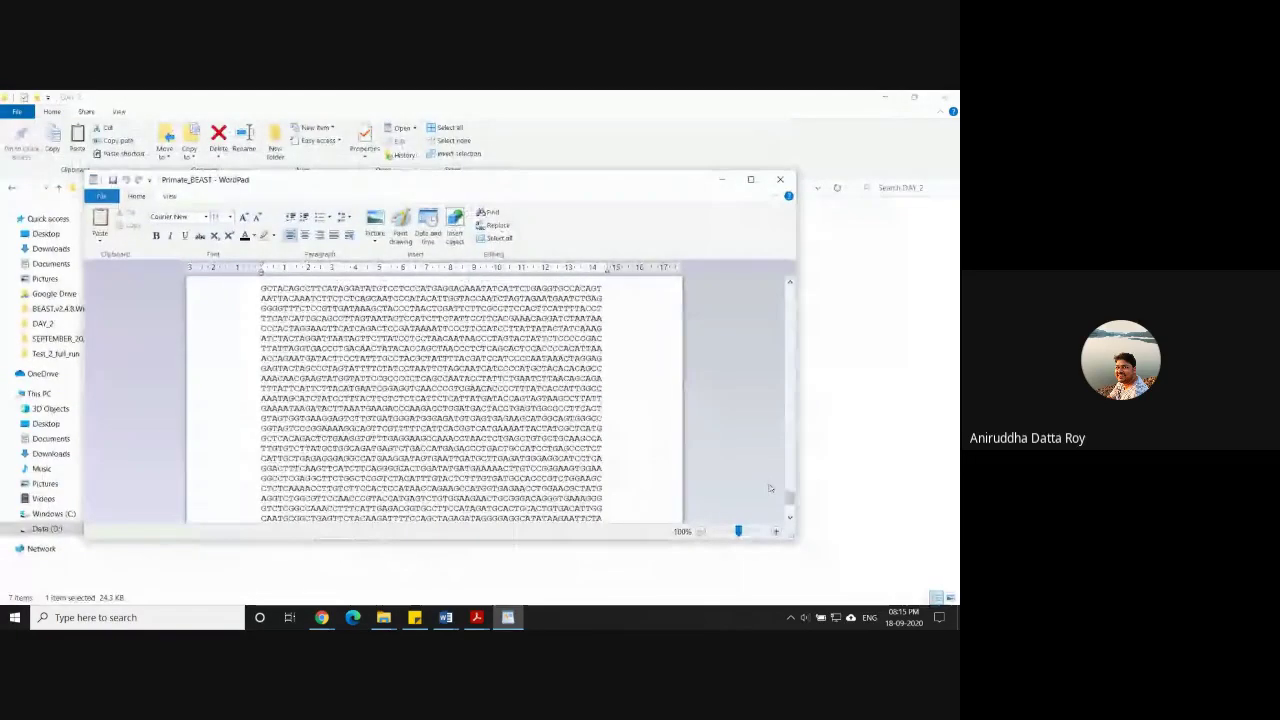
scroll(613, 464, "down", 10)
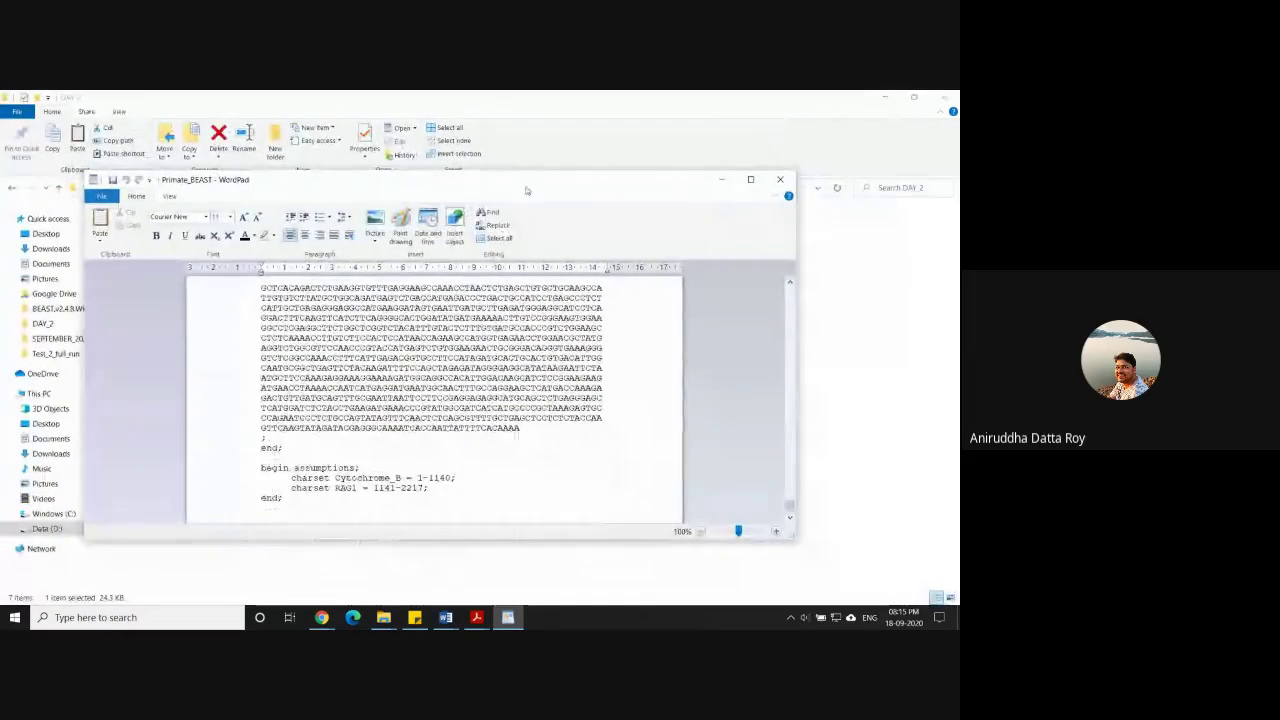
left_click_drag(528, 190, 534, 108)
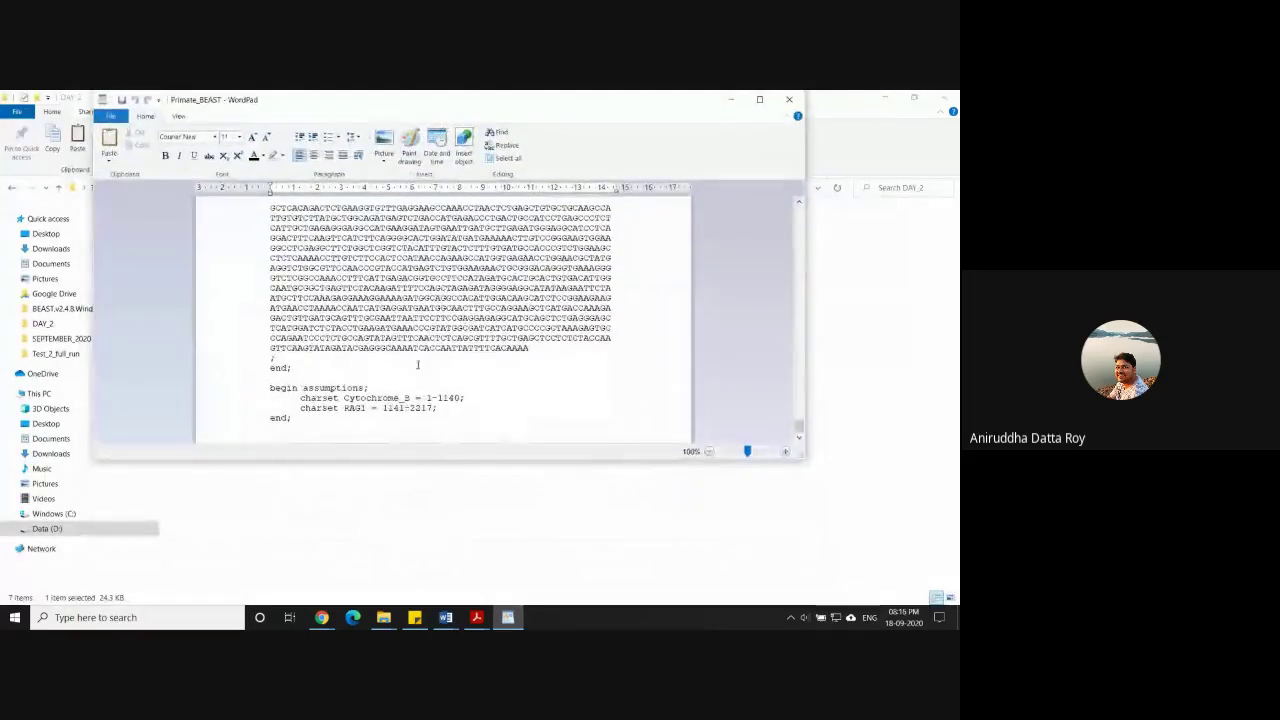
Review Primate_BEAST.nex from the #NEXUS header down to the charsets, then close WordPad.
scroll(383, 407, "up", 3)
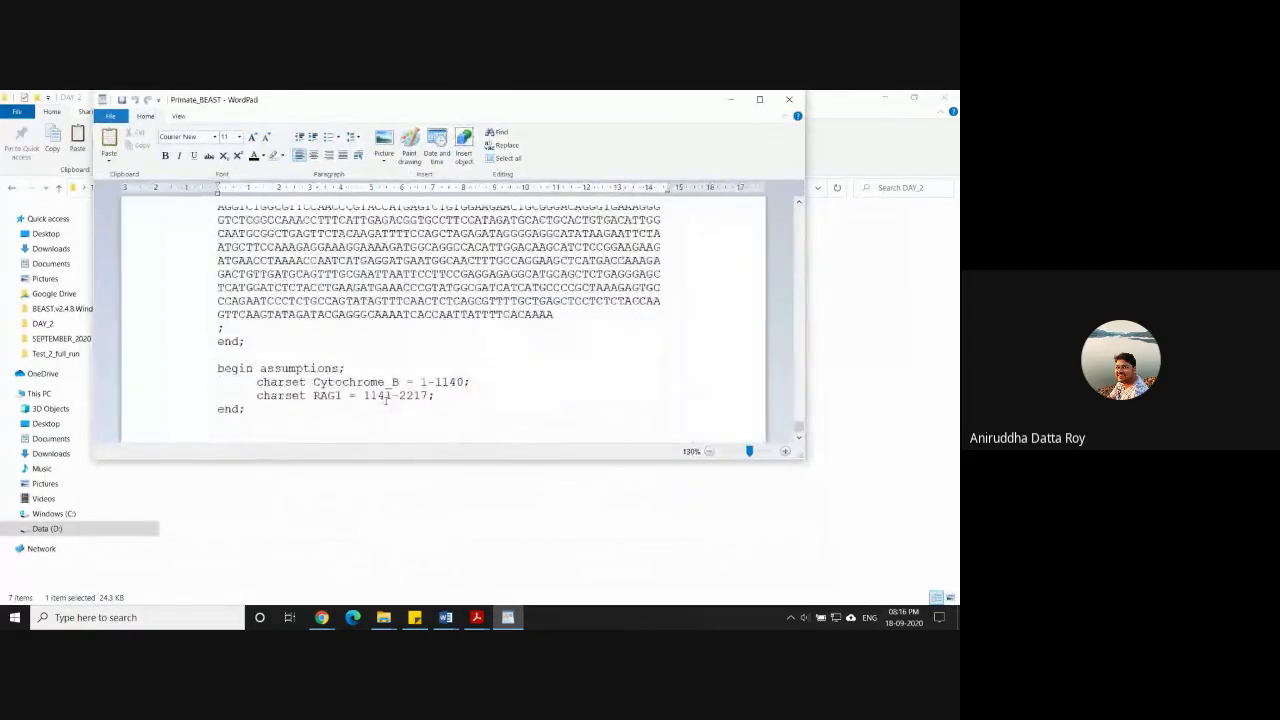
scroll(412, 380, "up", 1)
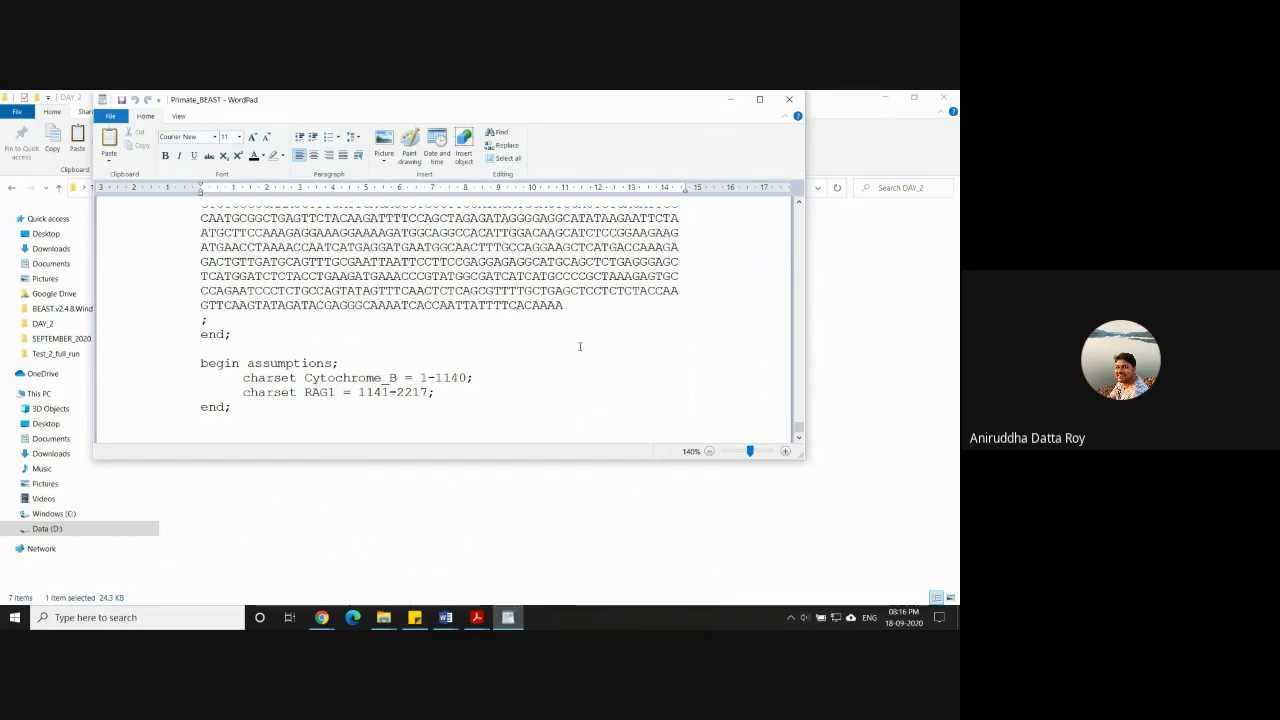
scroll(451, 317, "up", 1)
scroll(451, 317, "up", 3)
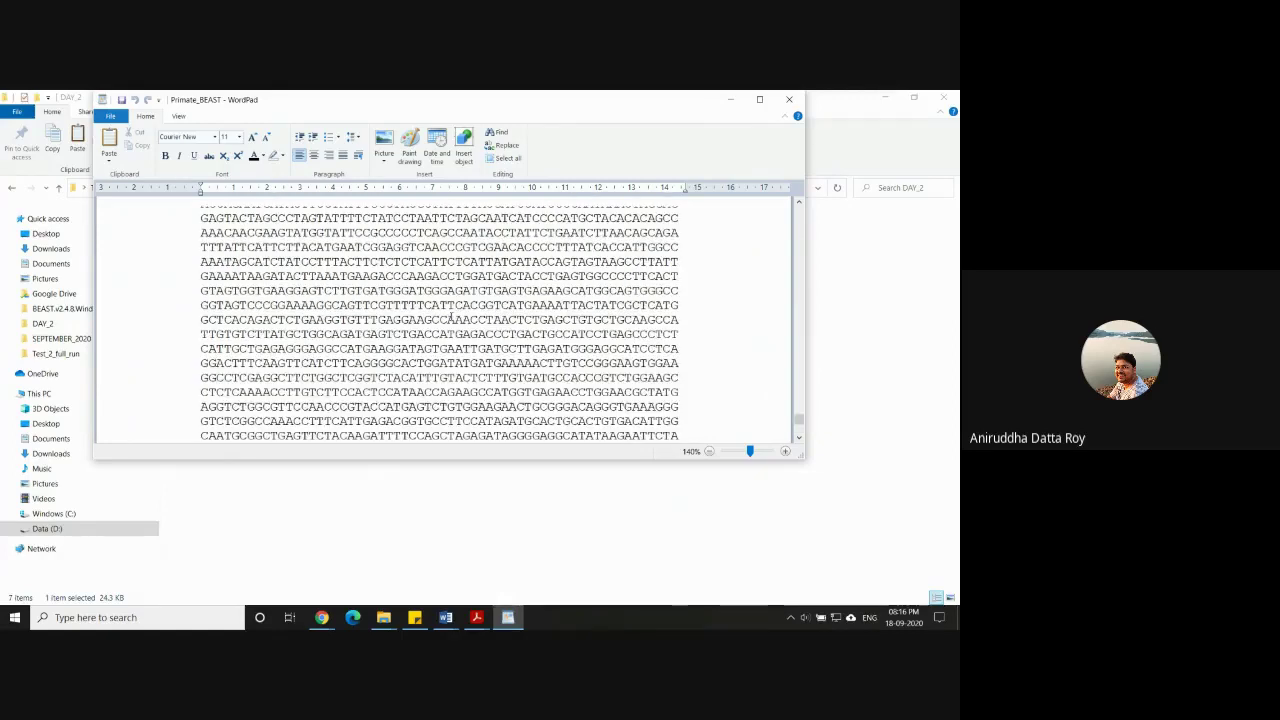
scroll(381, 360, "down", 4)
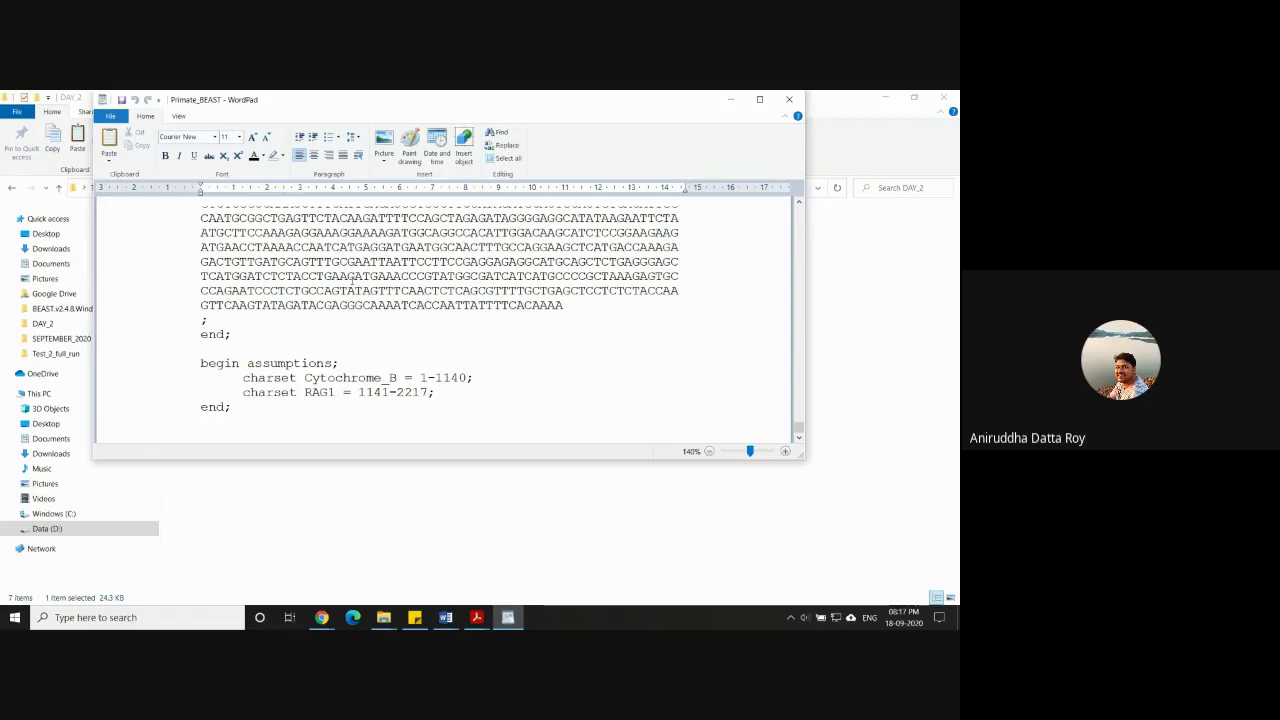
scroll(346, 321, "up", 10)
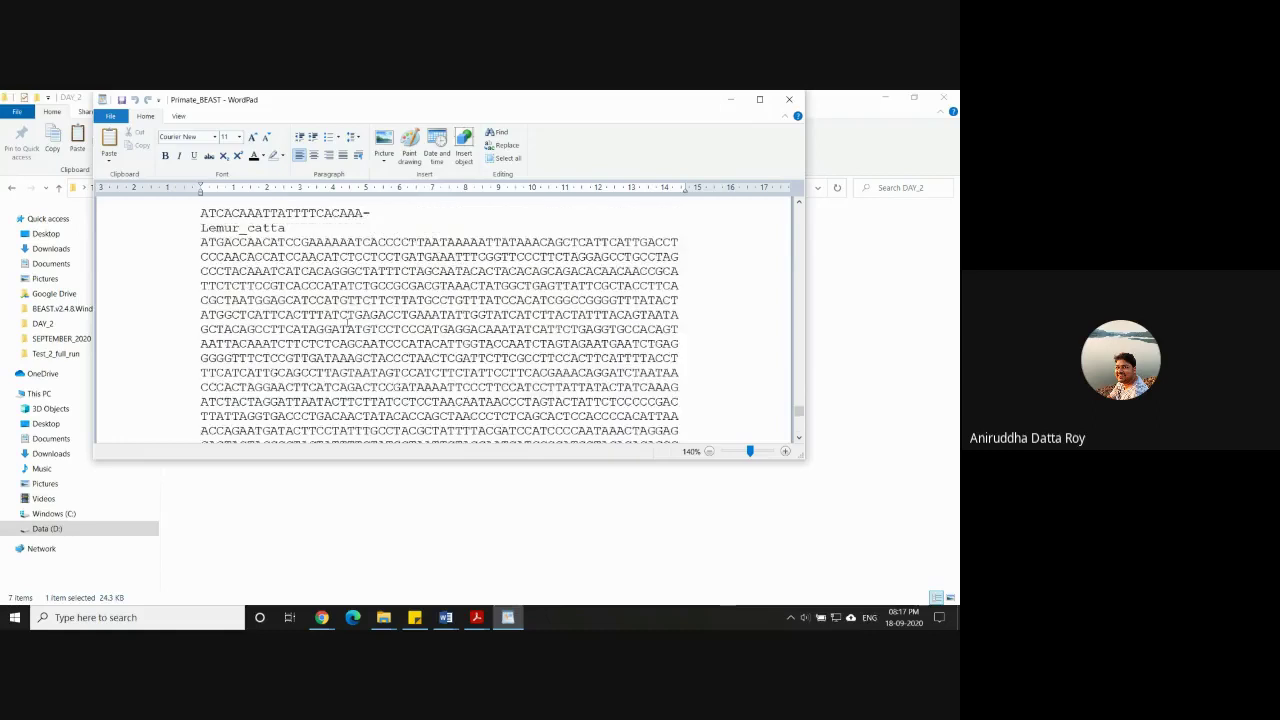
left_click_drag(798, 378, 786, 208)
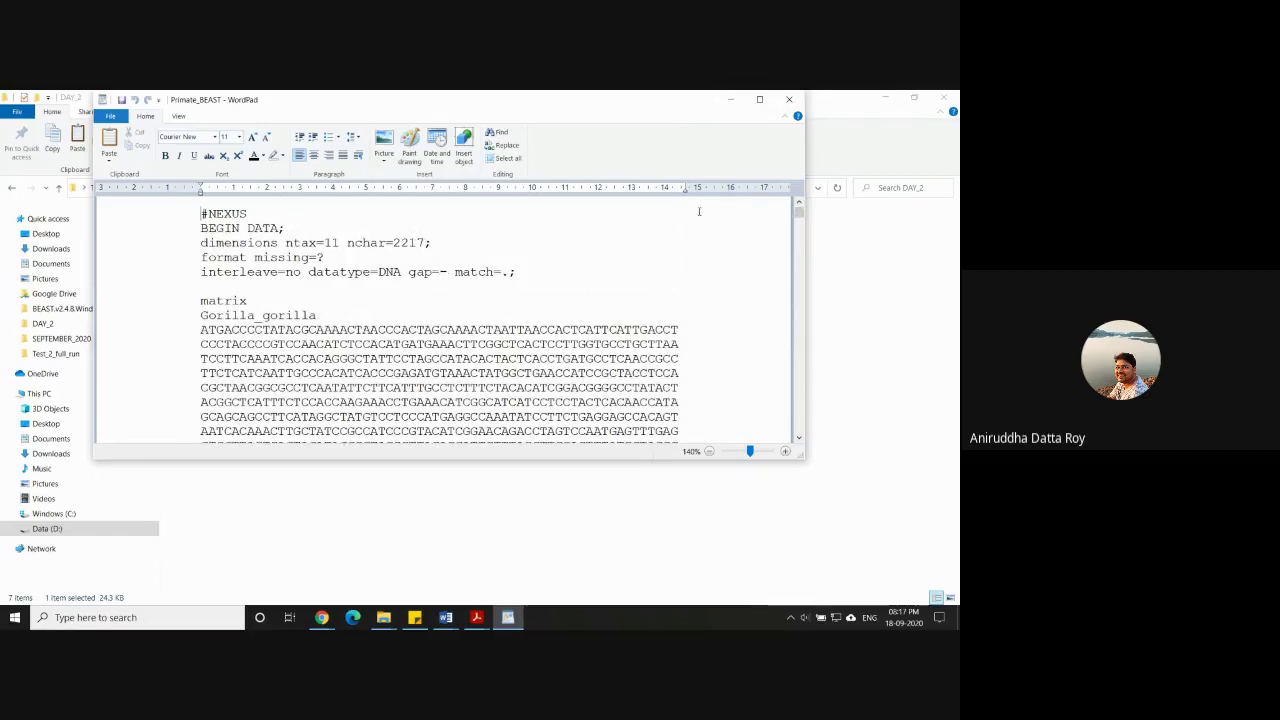
scroll(640, 275, "down", 15)
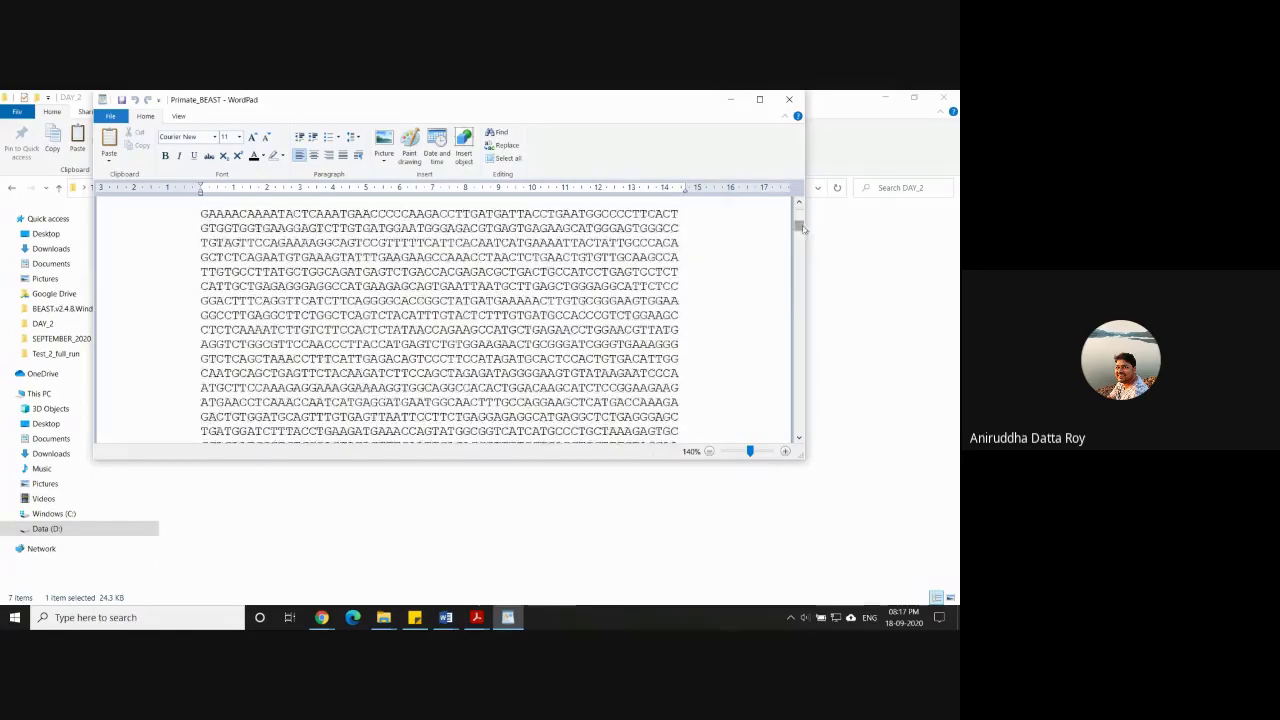
left_click_drag(801, 230, 795, 435)
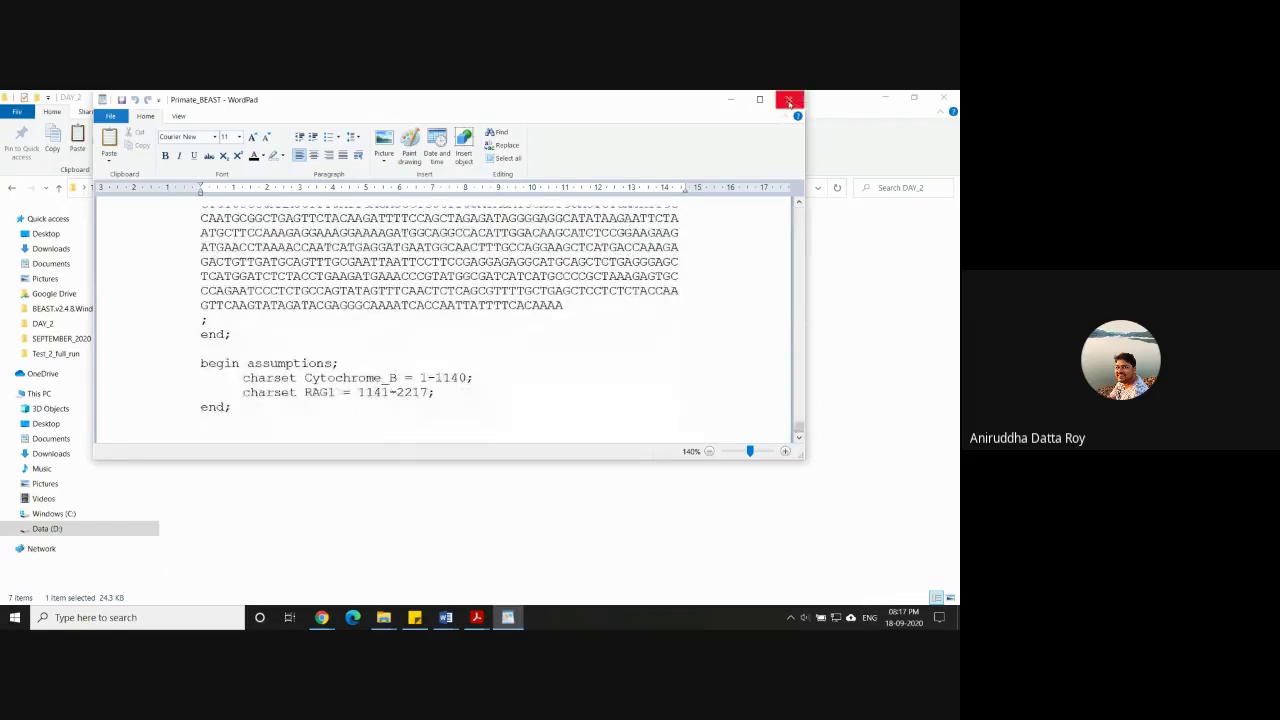
left_click(789, 102)
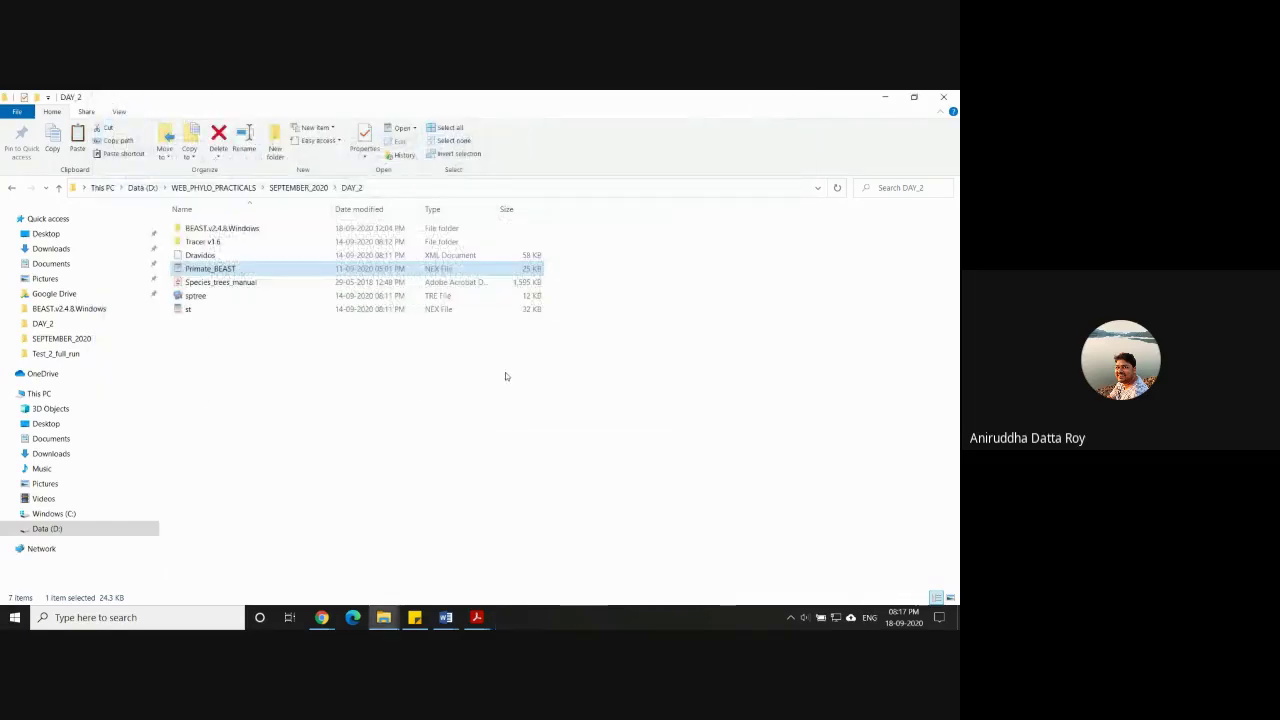
Go into BEAST.v2.4.8.Windows and then its BEAST program folder.
left_click(505, 373)
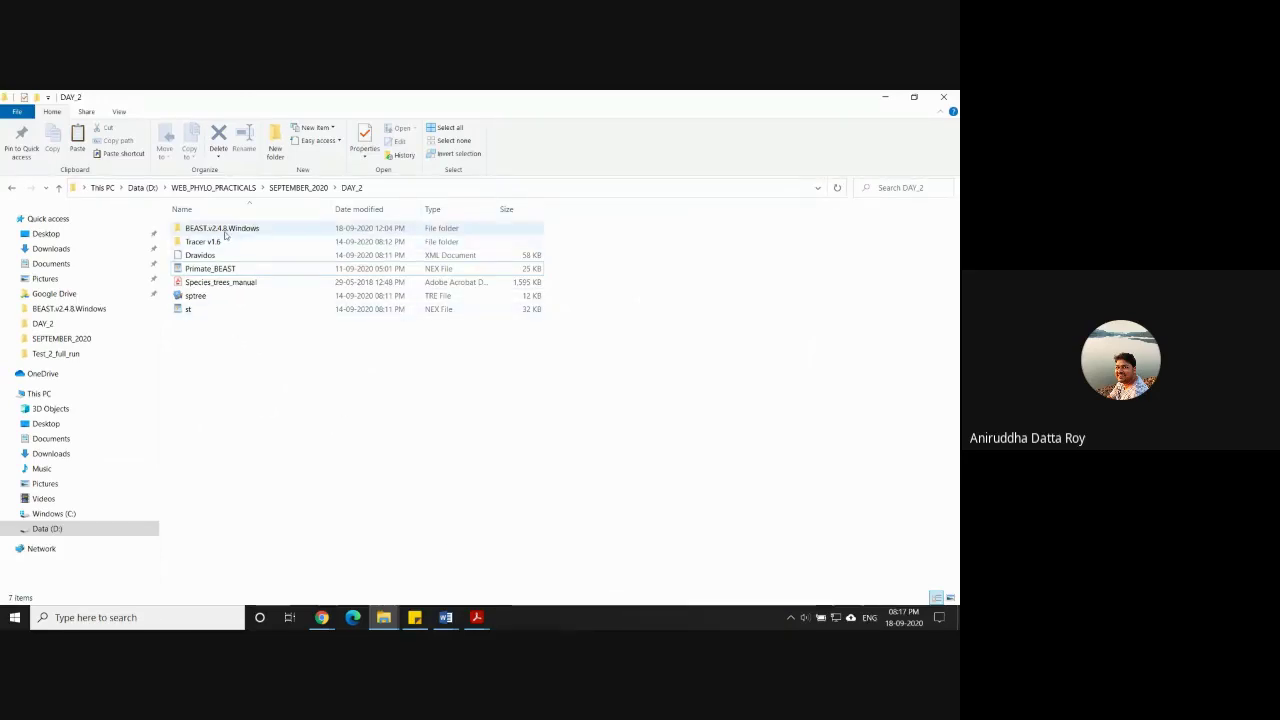
double_click(225, 232)
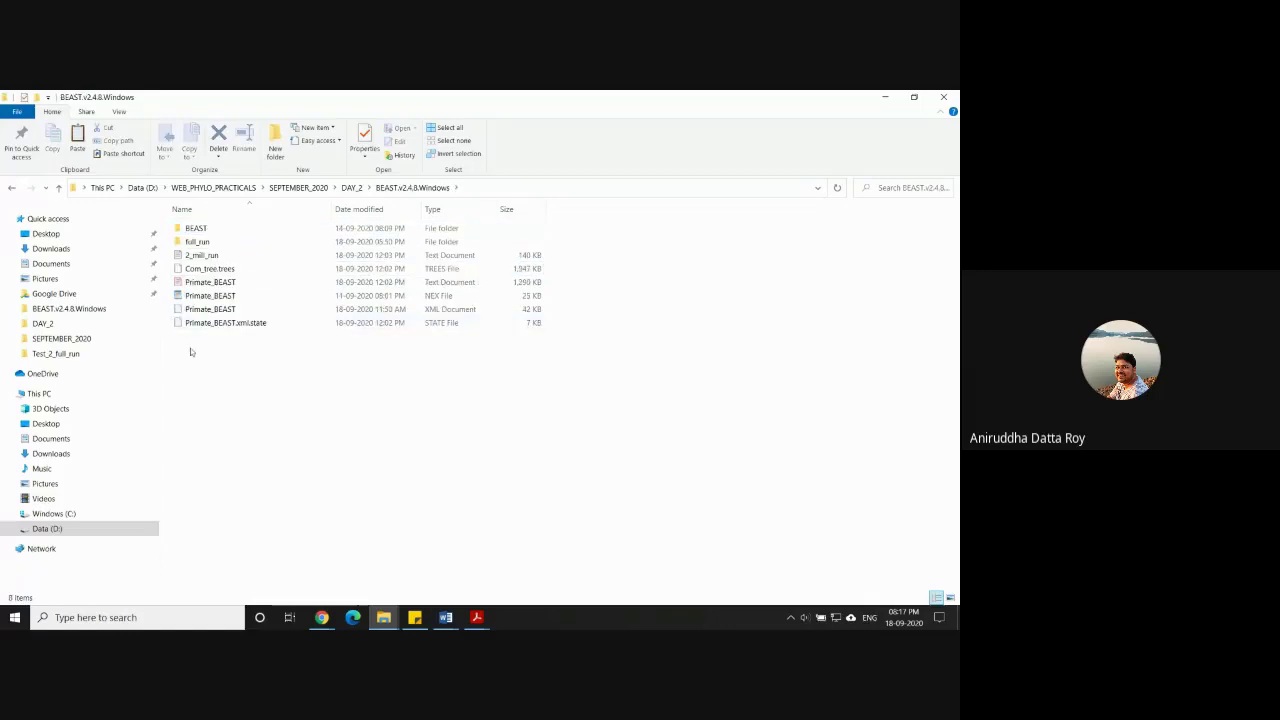
left_click(213, 232)
double_click(213, 232)
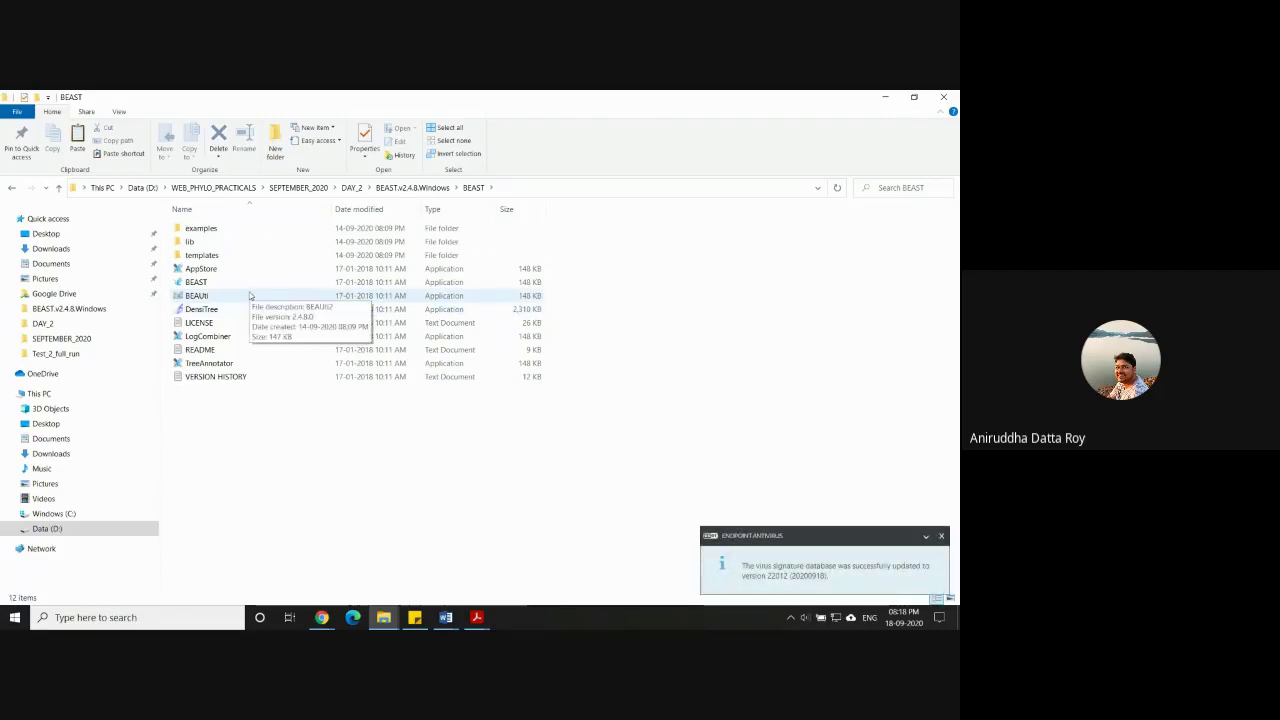
Launch BEAUti 2 with the Standard template and centre its window on screen.
double_click(198, 296)
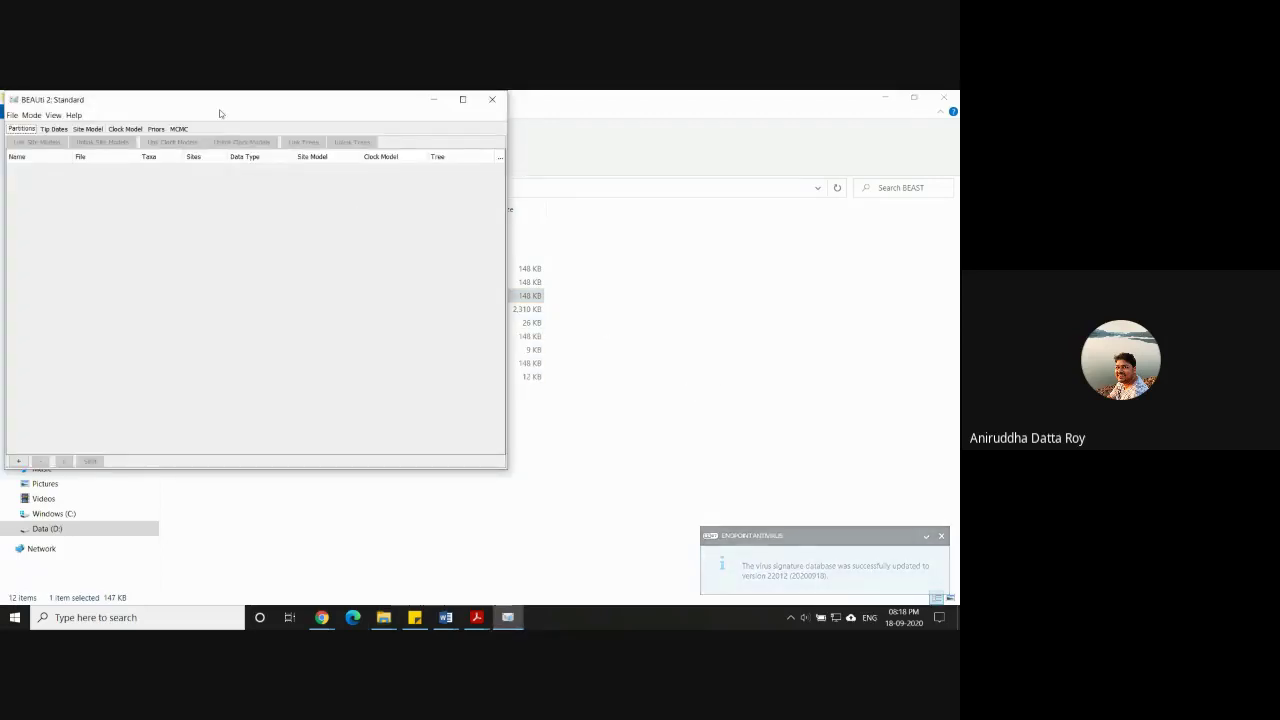
left_click_drag(241, 106, 496, 125)
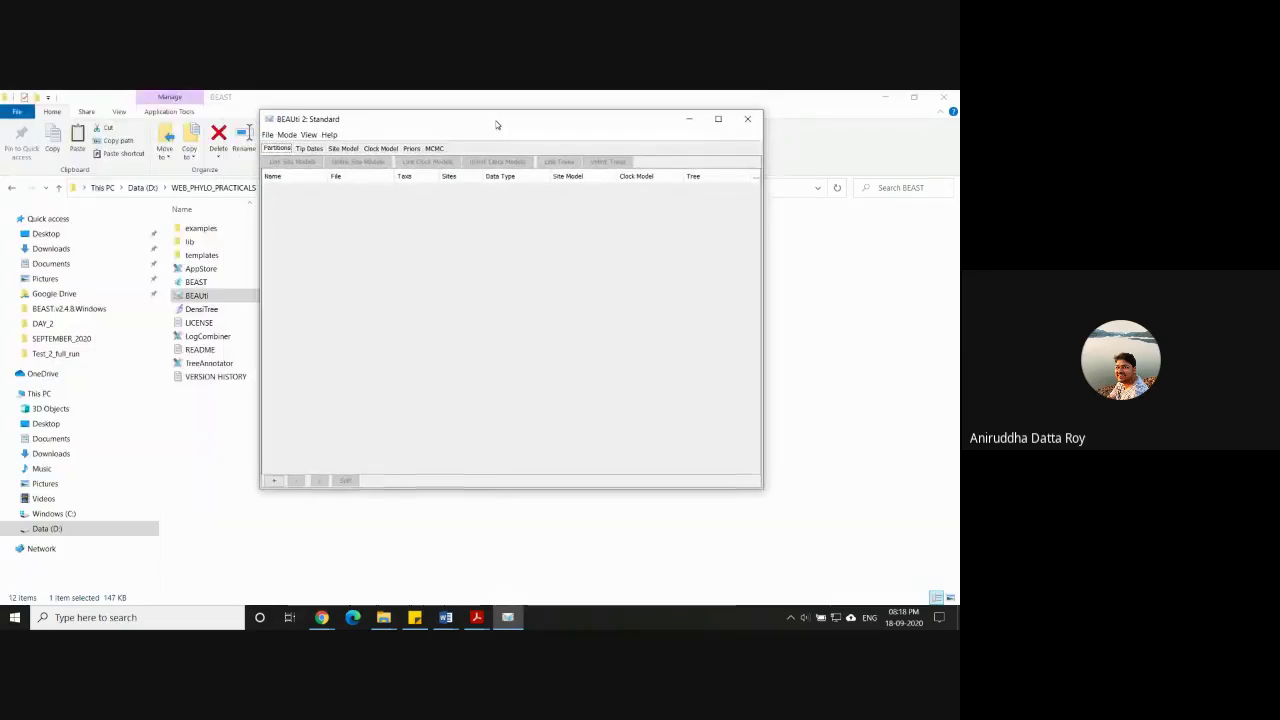
left_click(268, 134)
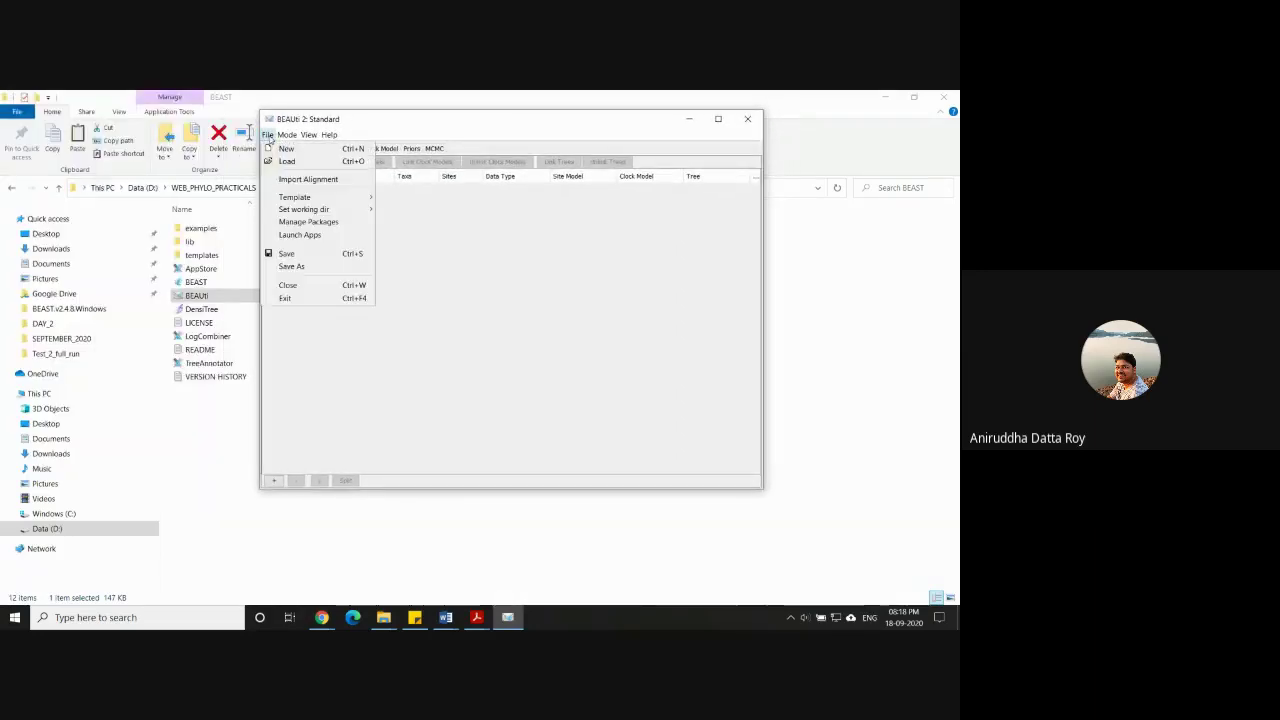
mouse_move(298, 199)
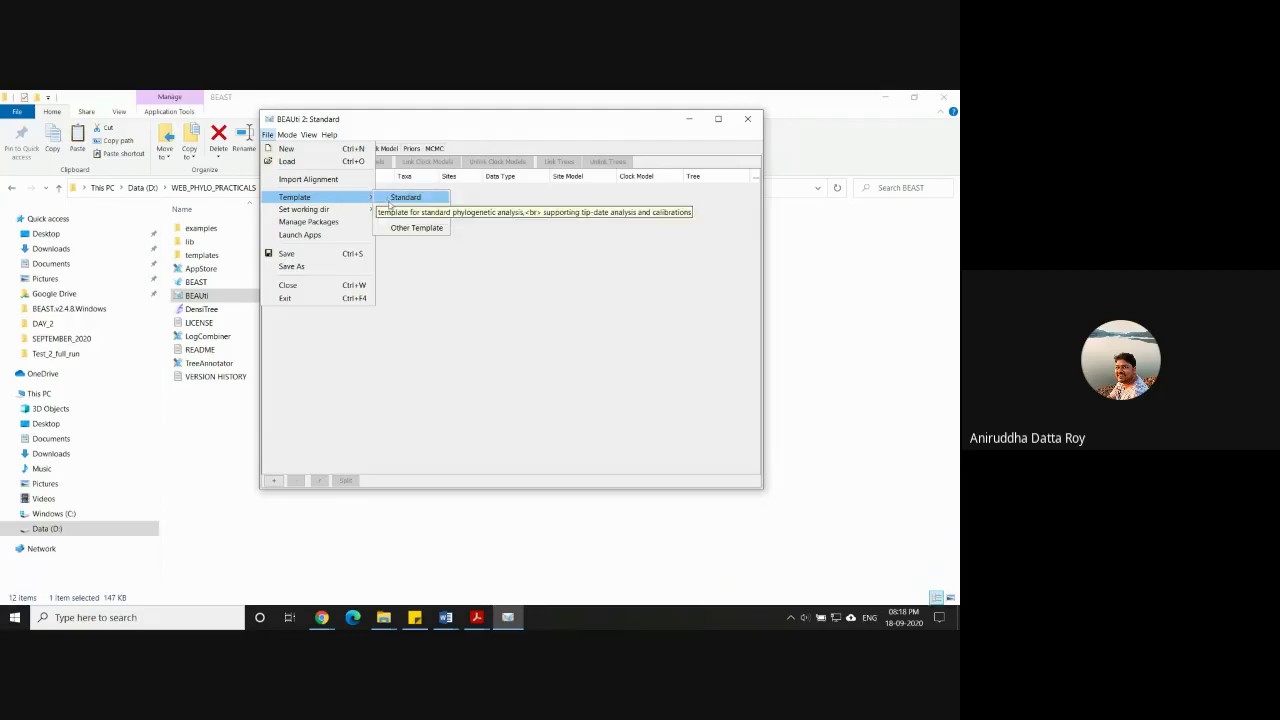
mouse_move(362, 210)
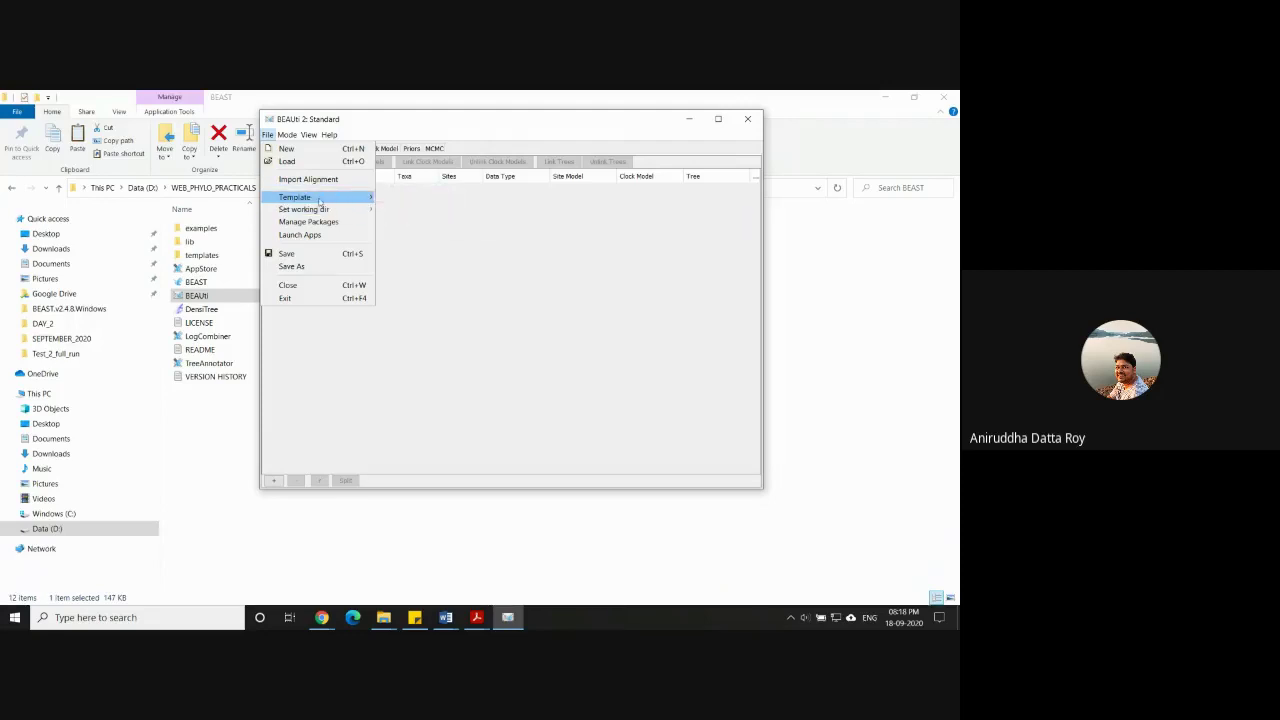
left_click(405, 232)
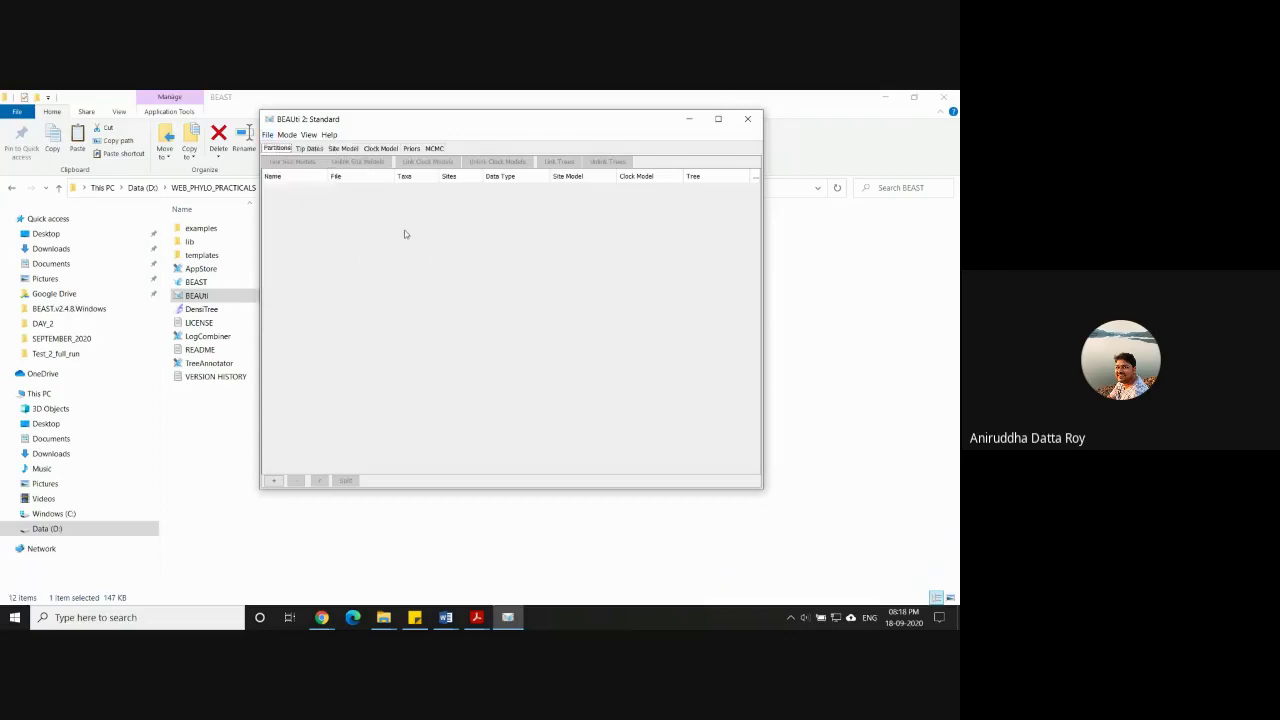
left_click(267, 135)
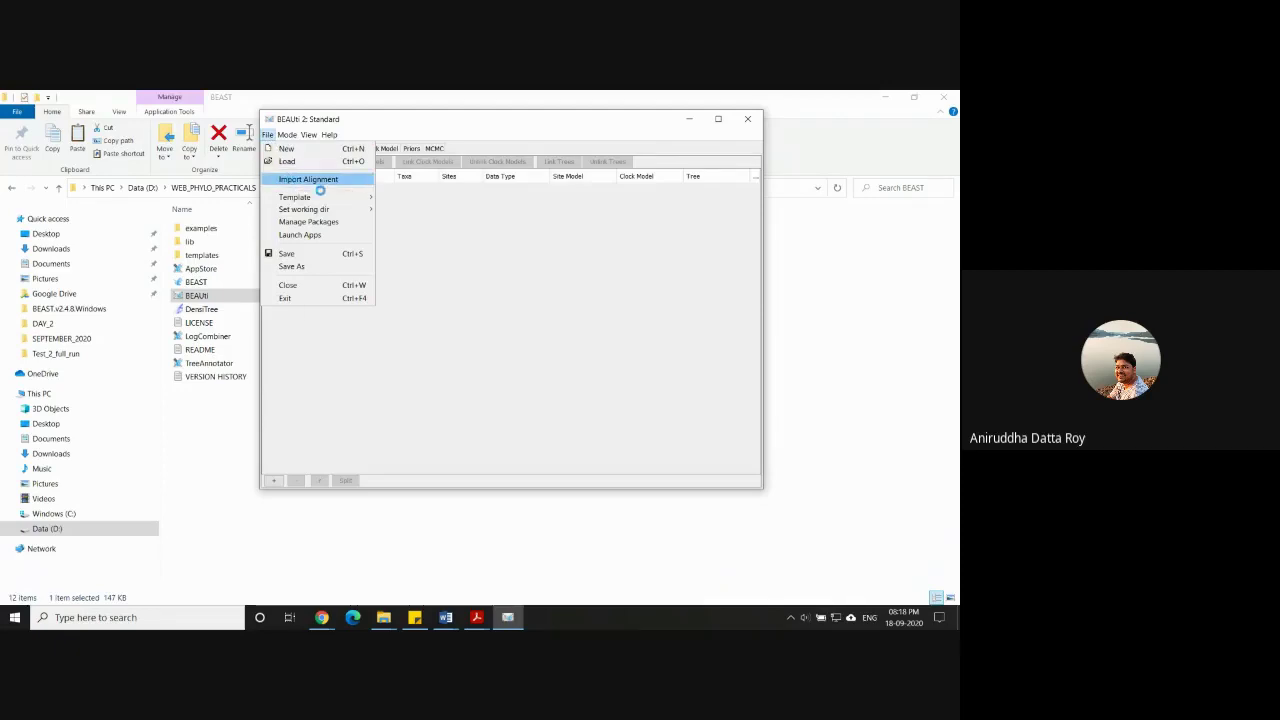
Import the Primate_BEAST.nex alignment from BEAST.v2.4.8.Windows and maximize the BEAUti window.
left_click(300, 180)
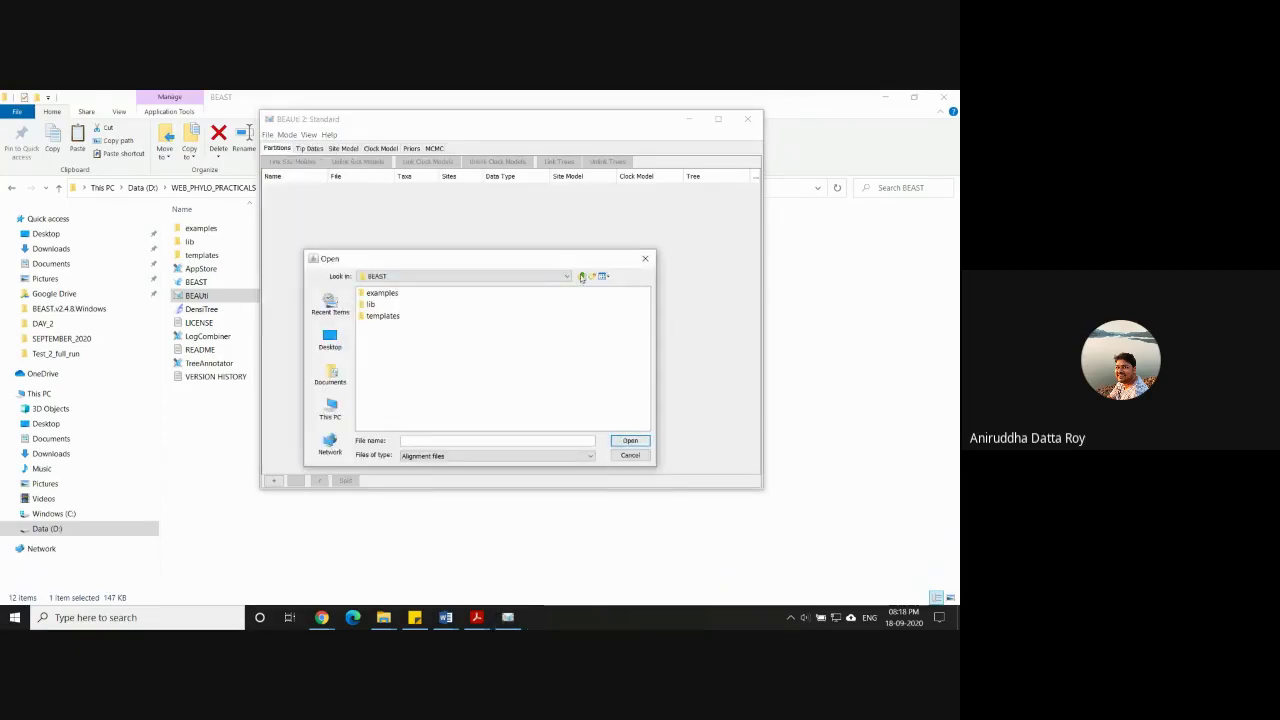
left_click(581, 277)
left_click(392, 315)
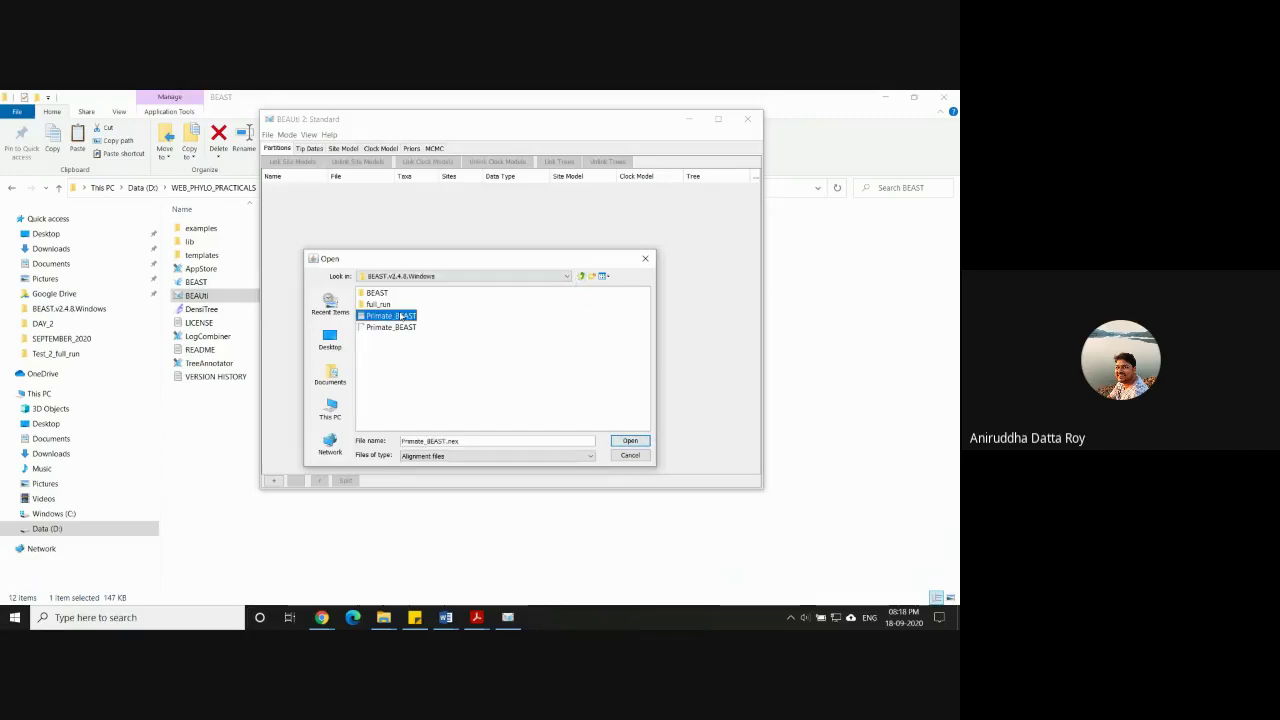
left_click(632, 441)
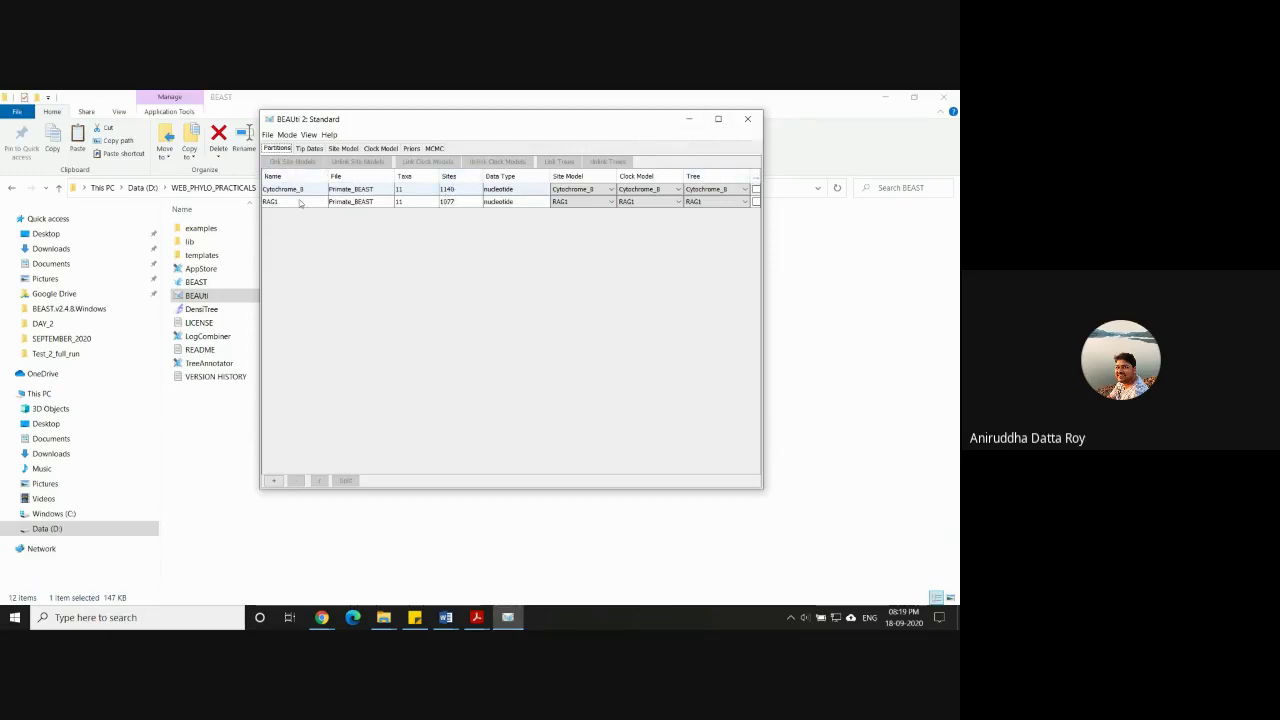
left_click(718, 119)
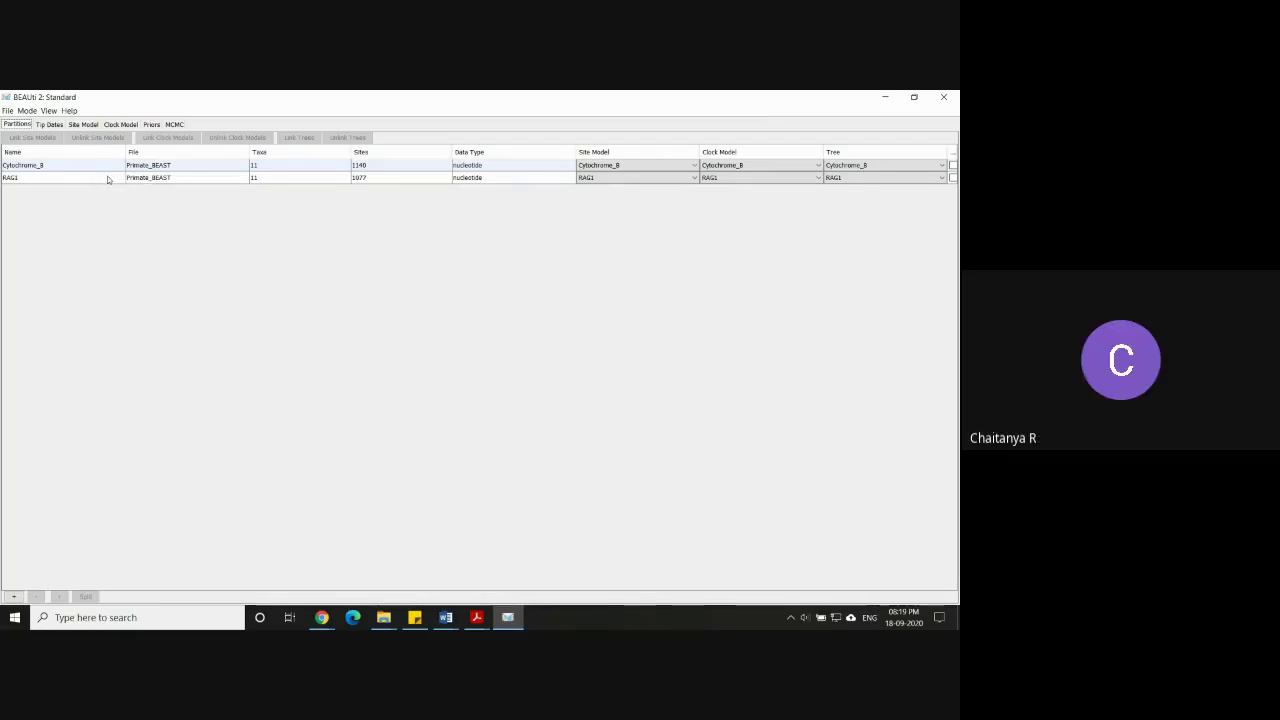
left_click(50, 111)
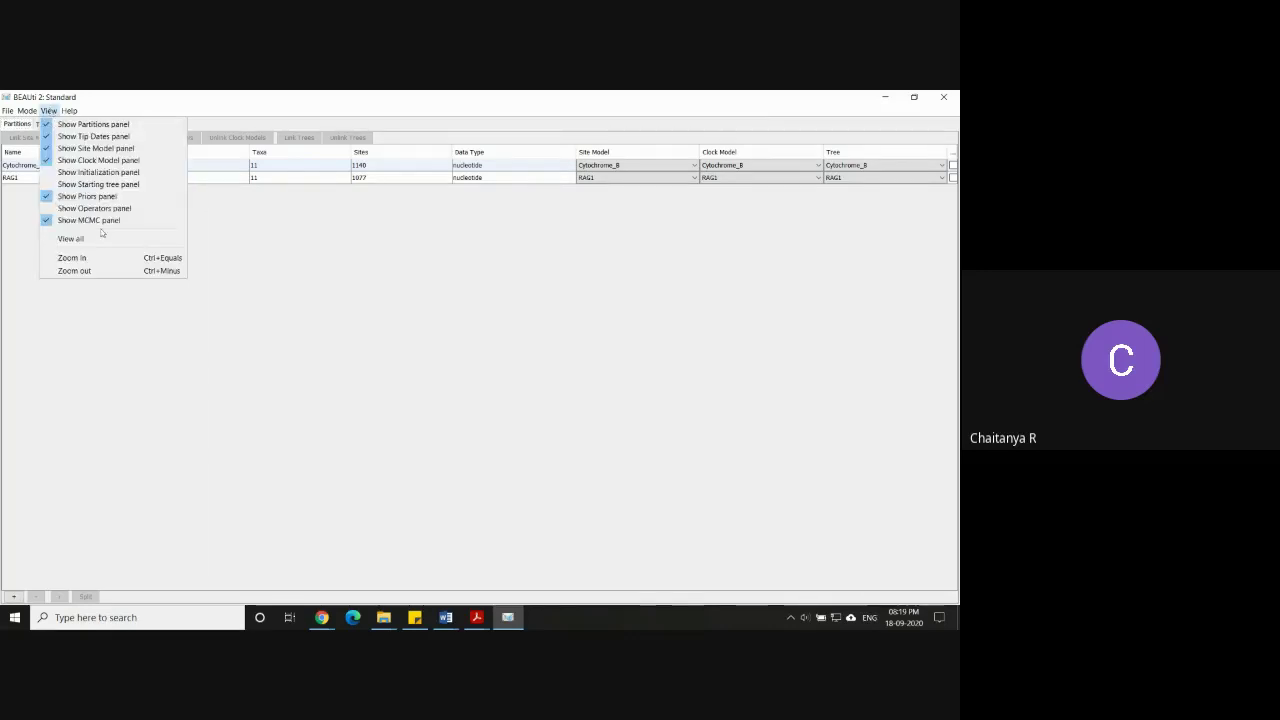
left_click(103, 259)
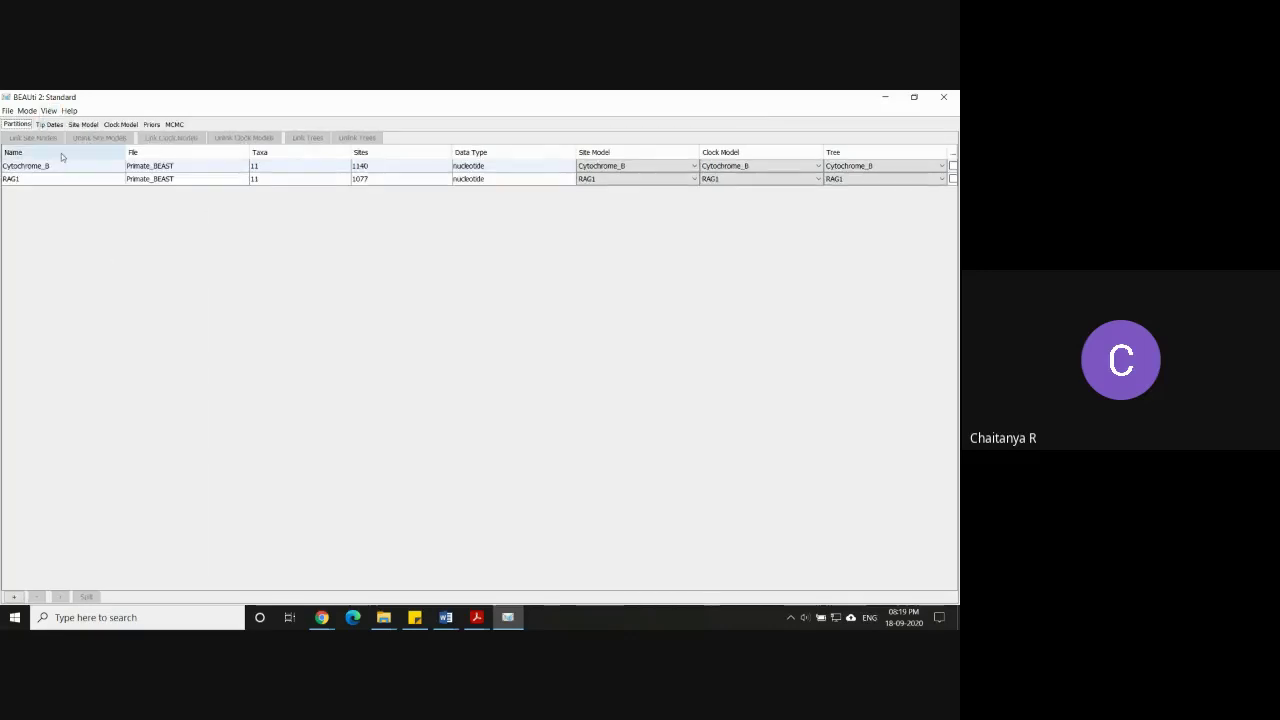
left_click(50, 111)
left_click(88, 258)
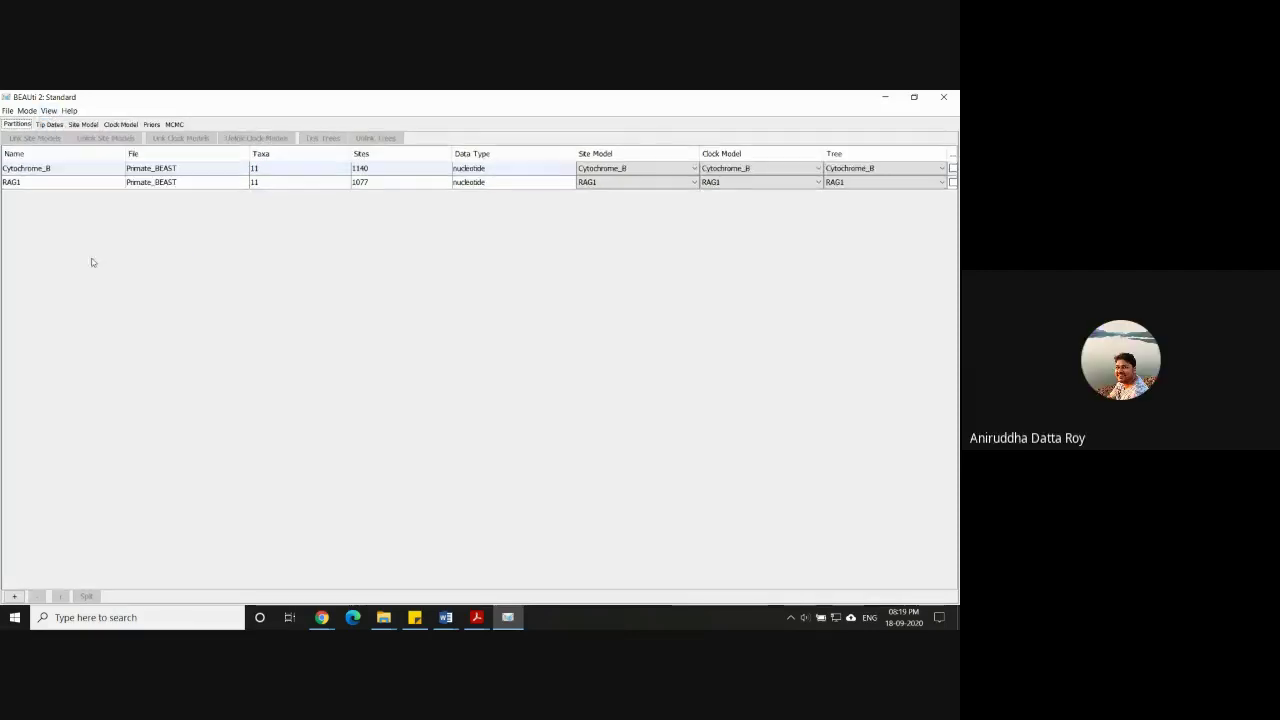
left_click(48, 111)
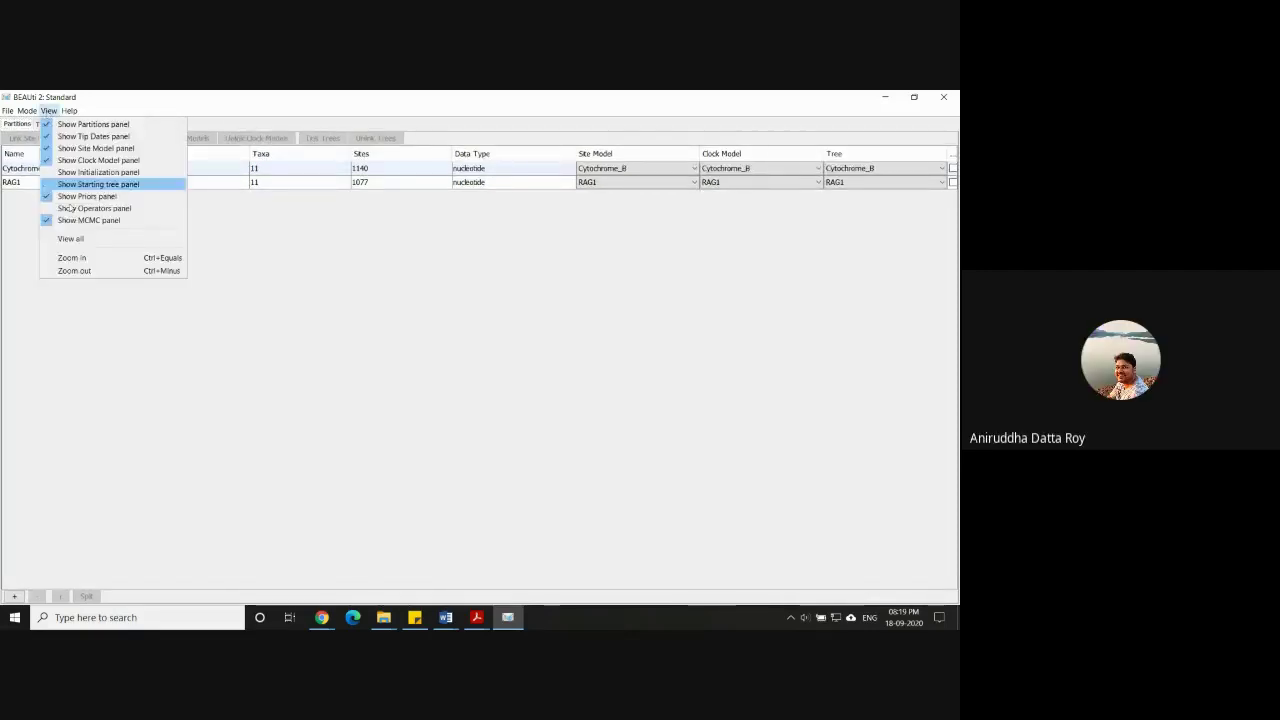
left_click(87, 258)
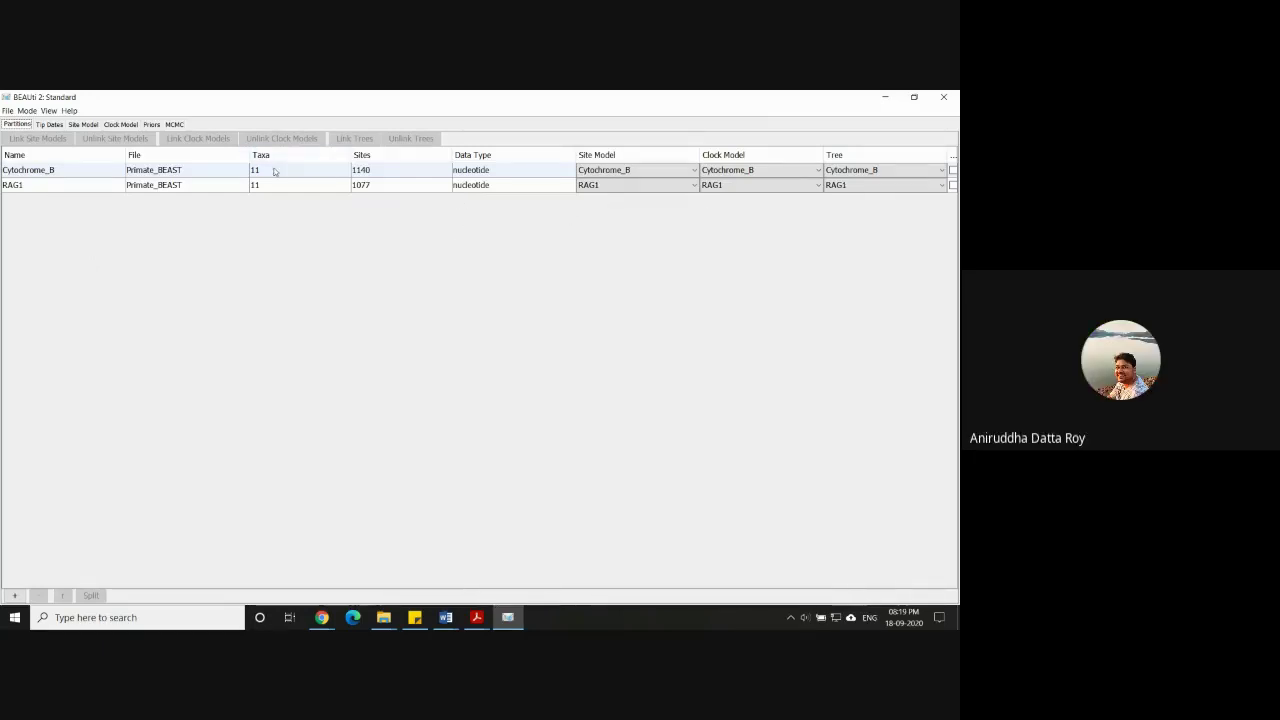
left_click(193, 190)
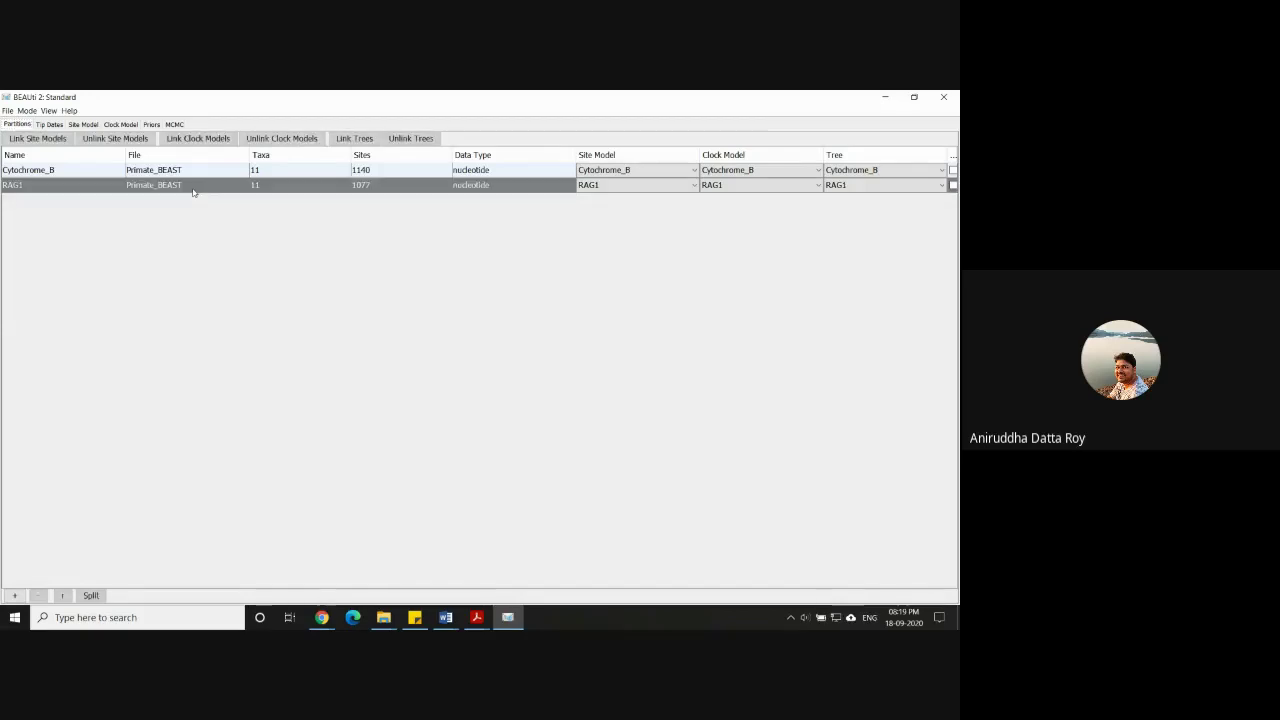
left_click(187, 175)
left_click(180, 194)
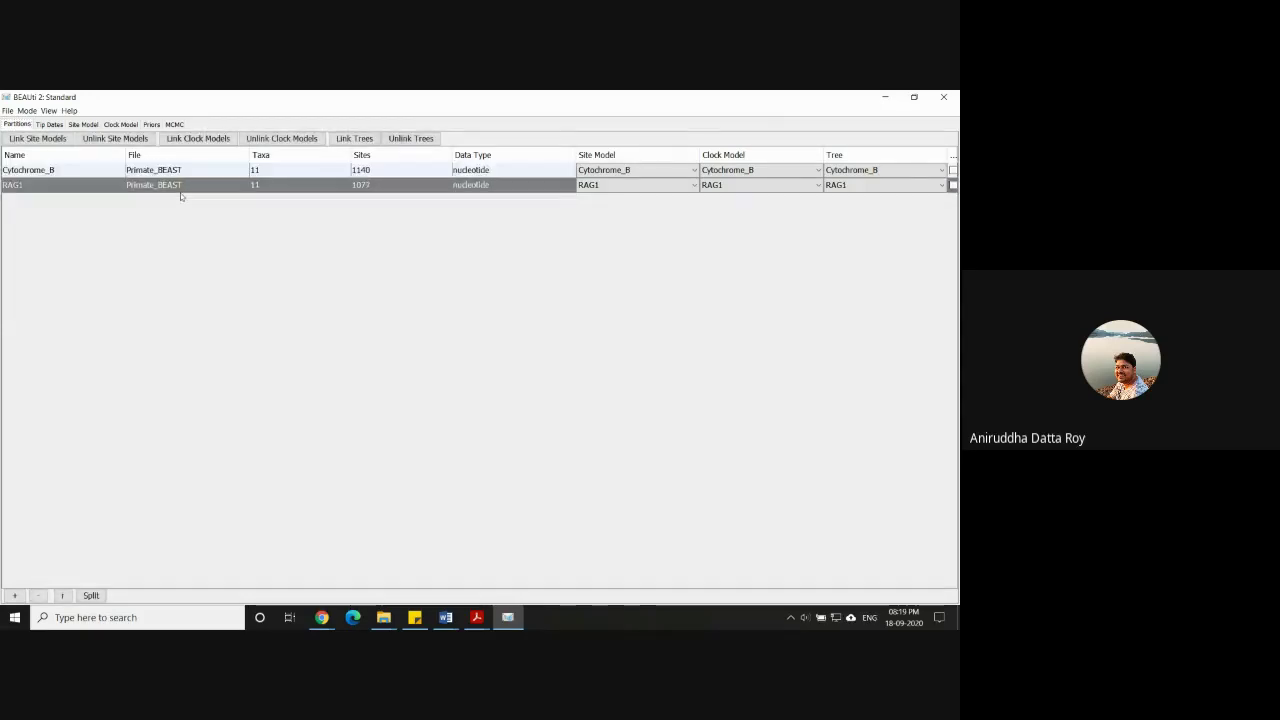
left_click(188, 175)
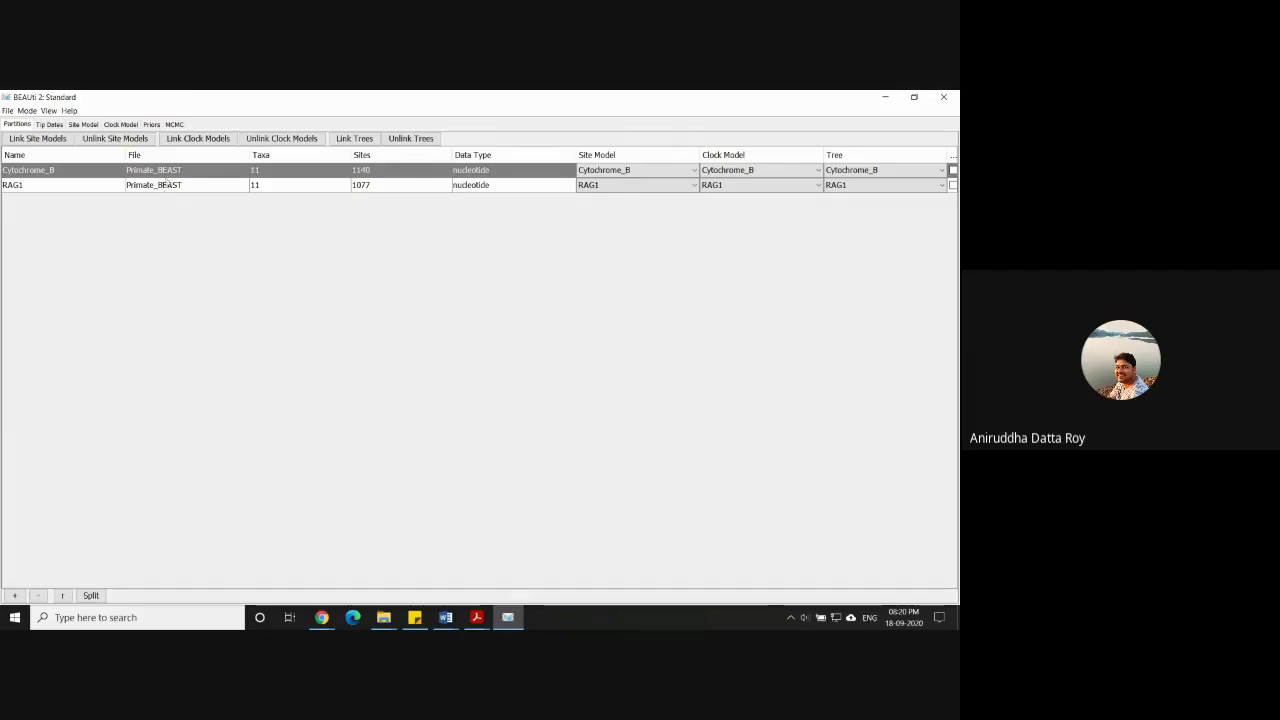
left_click(165, 185)
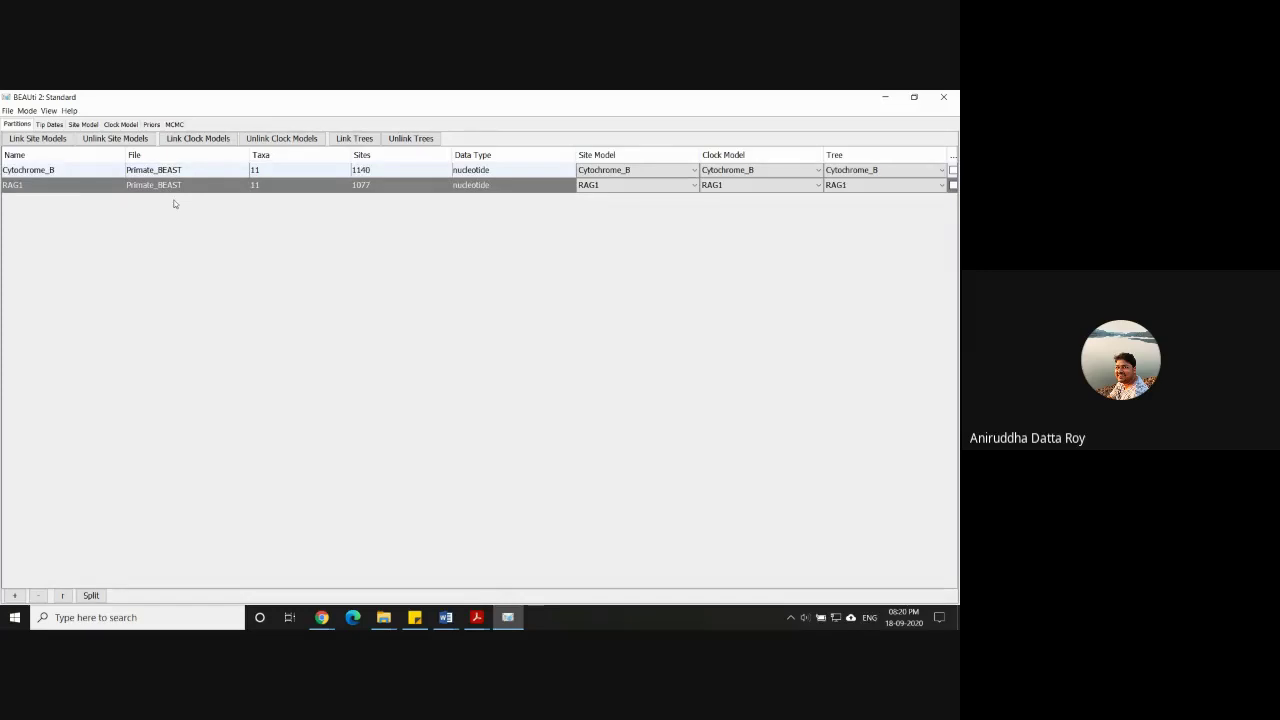
key("ctrl+a")
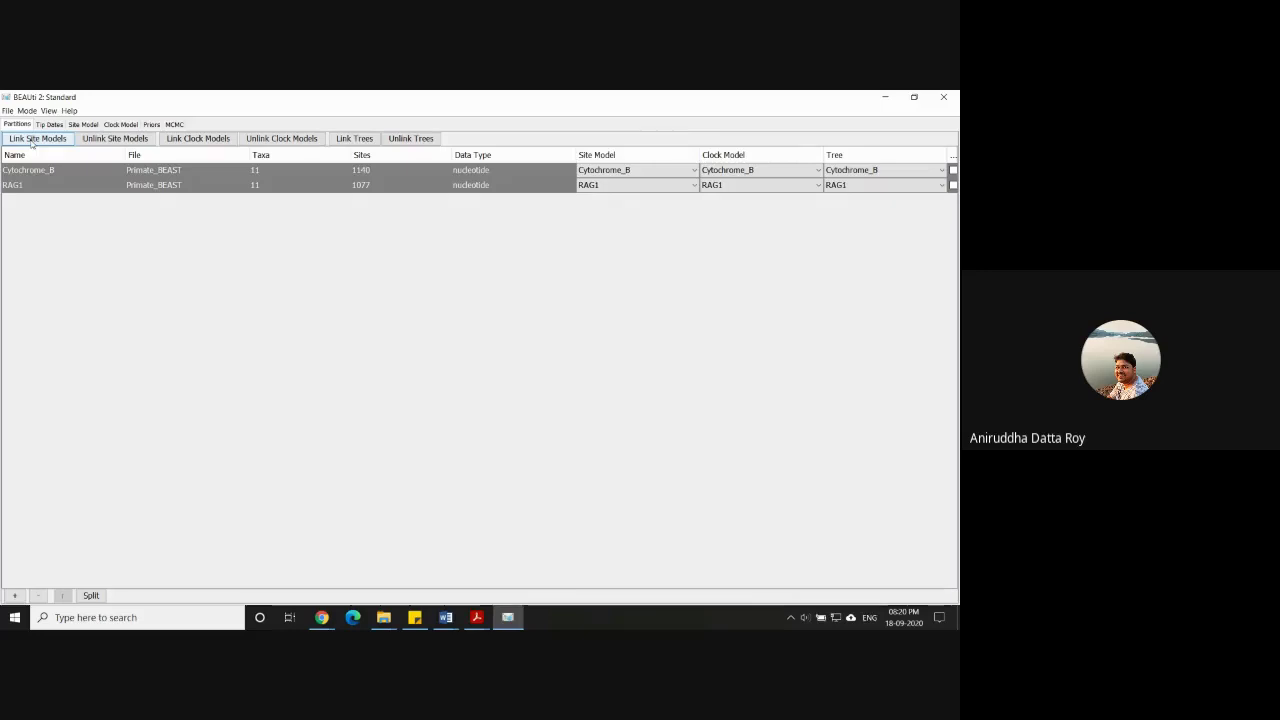
left_click(286, 187)
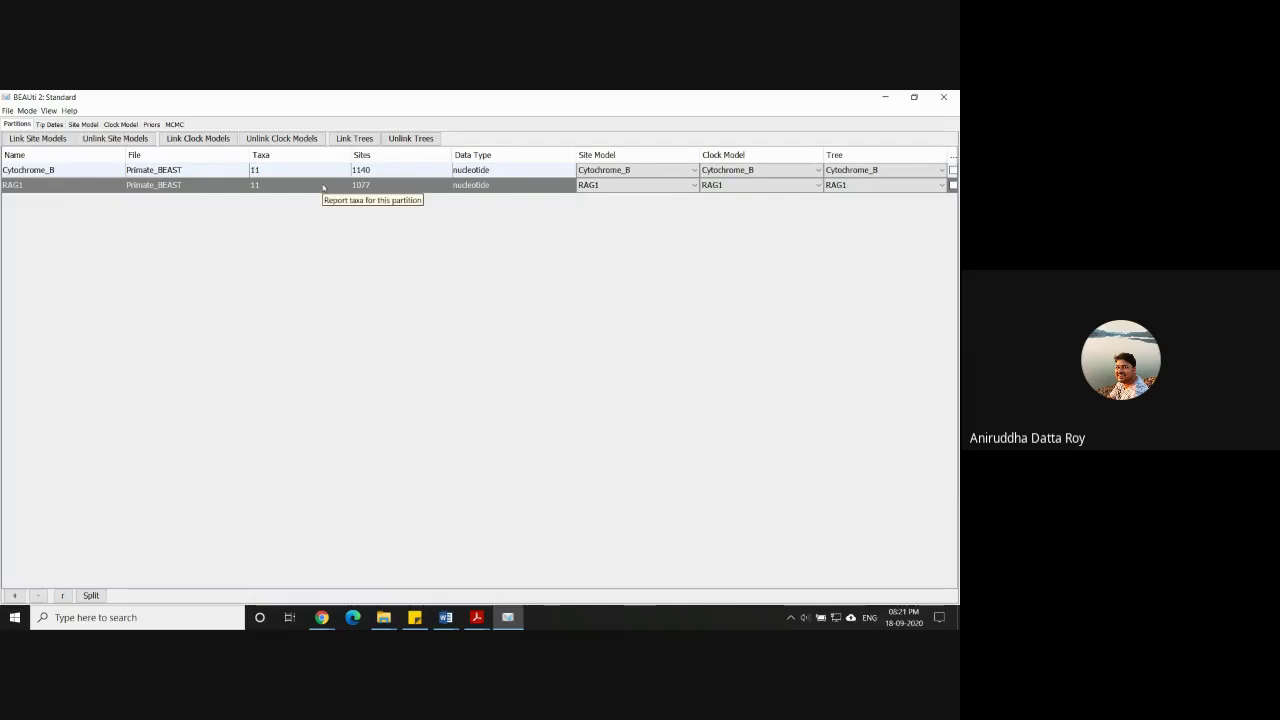
key("ctrl+a")
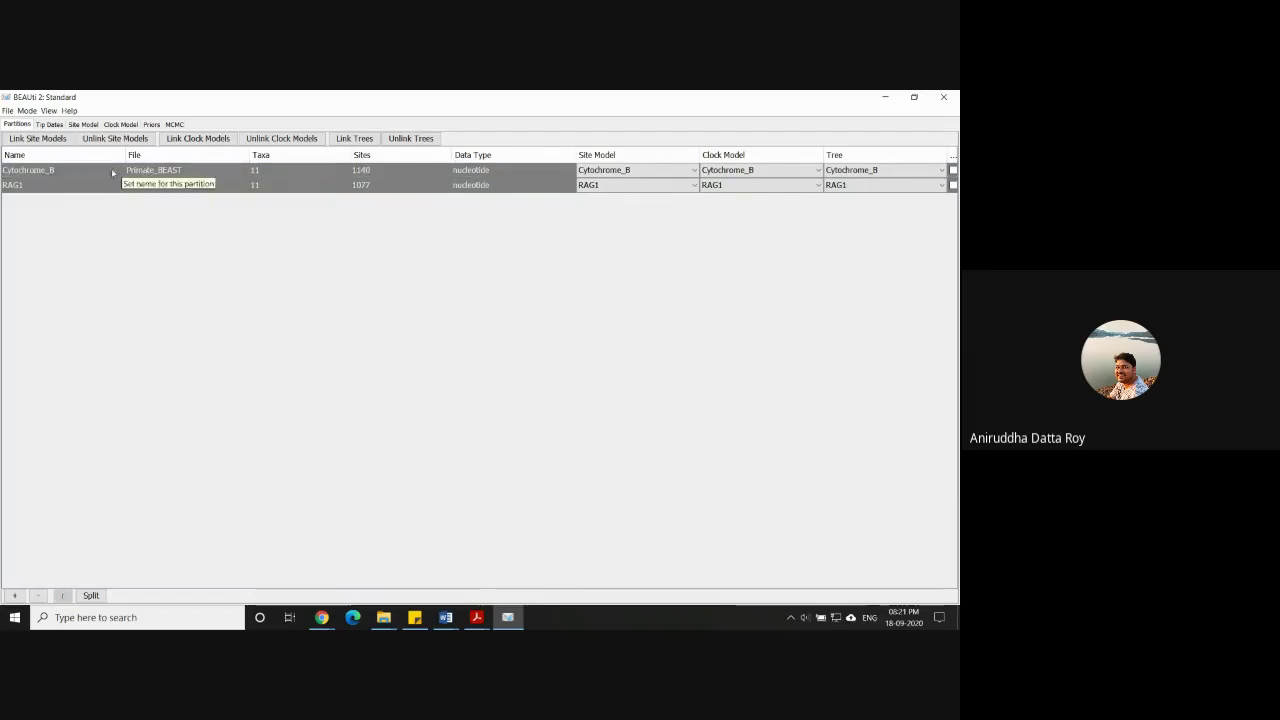
left_click(284, 187)
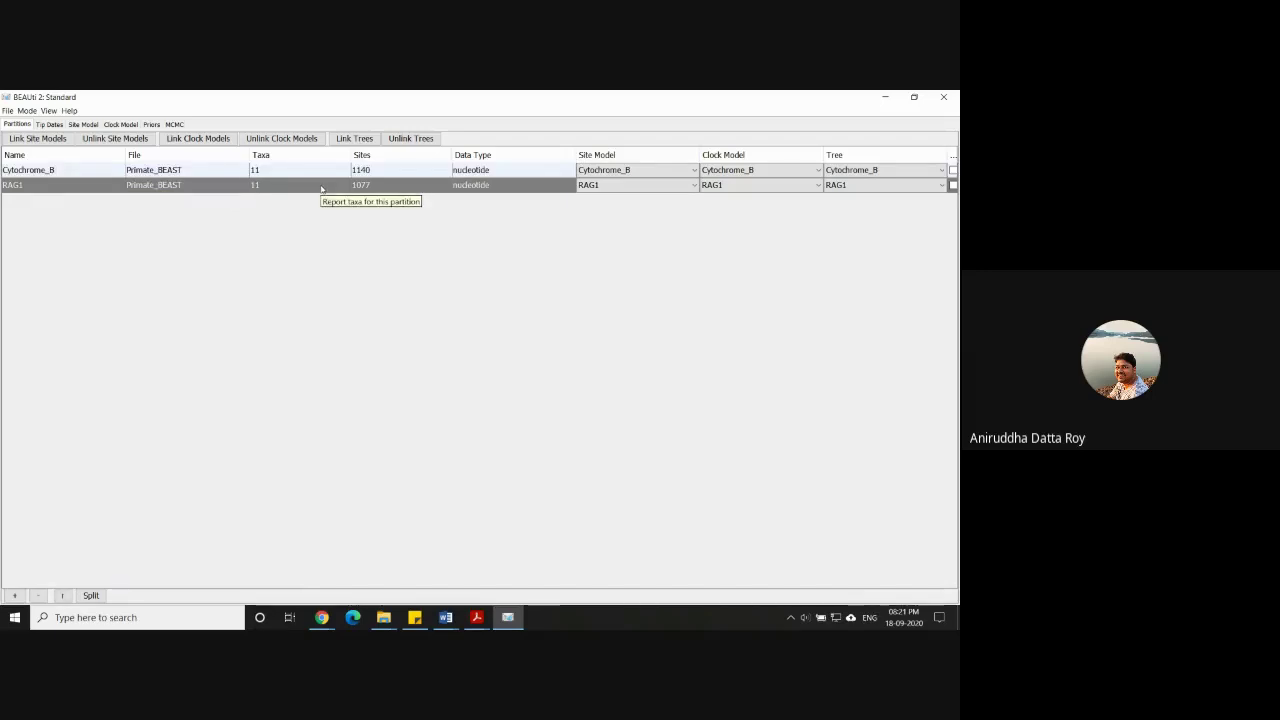
key("ctrl+a")
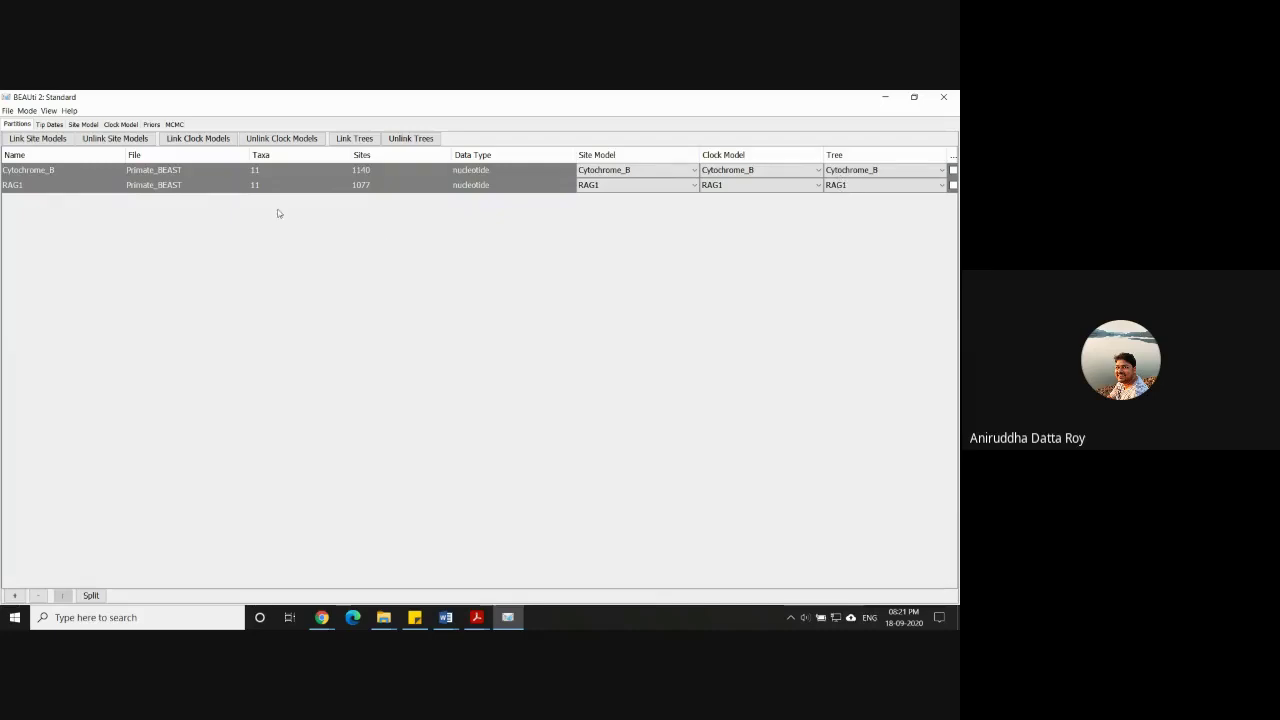
Link the trees of the Cytochrome_B and RAG1 partitions.
left_click(352, 141)
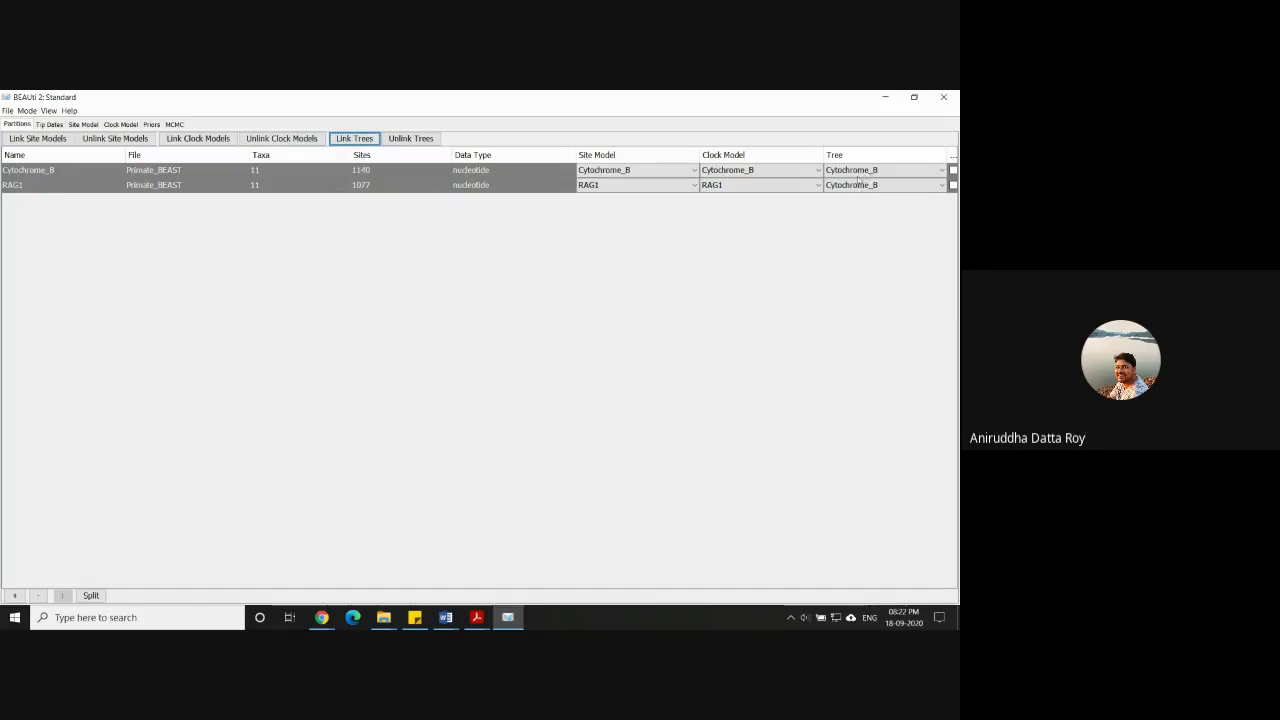
left_click(852, 185)
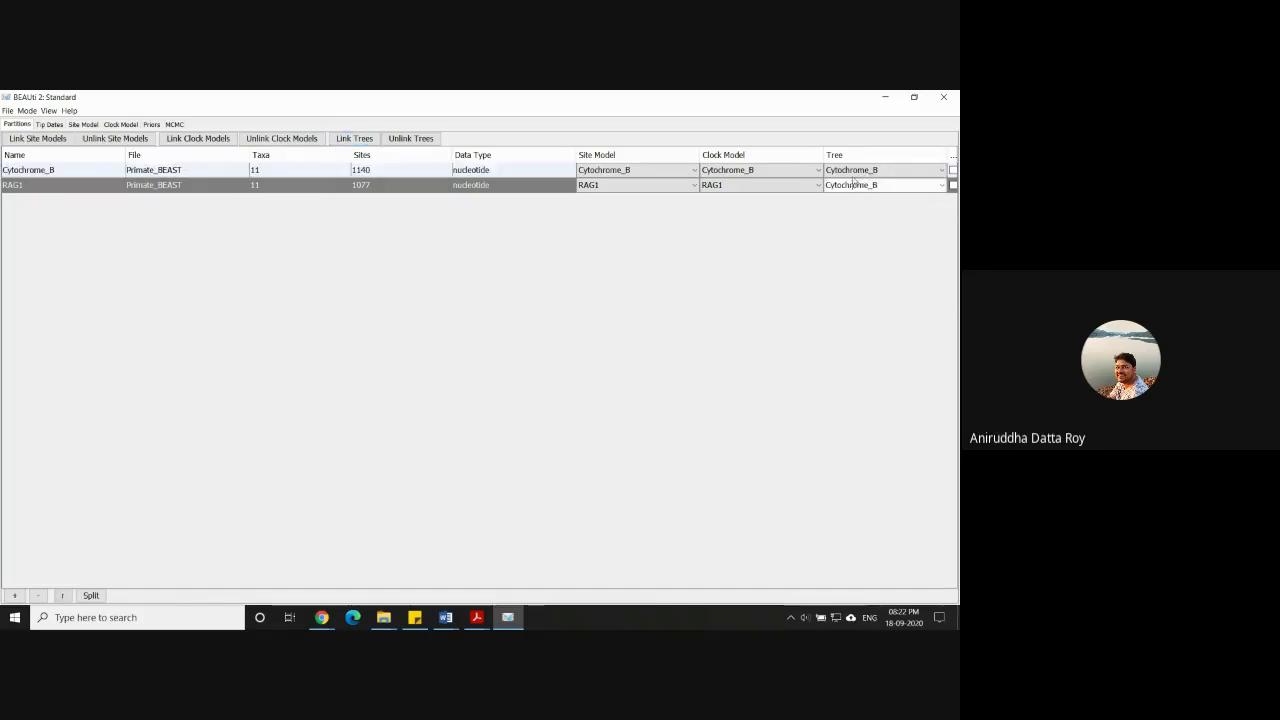
left_click(851, 170)
Rename the shared linked tree to contree.
double_click(851, 170)
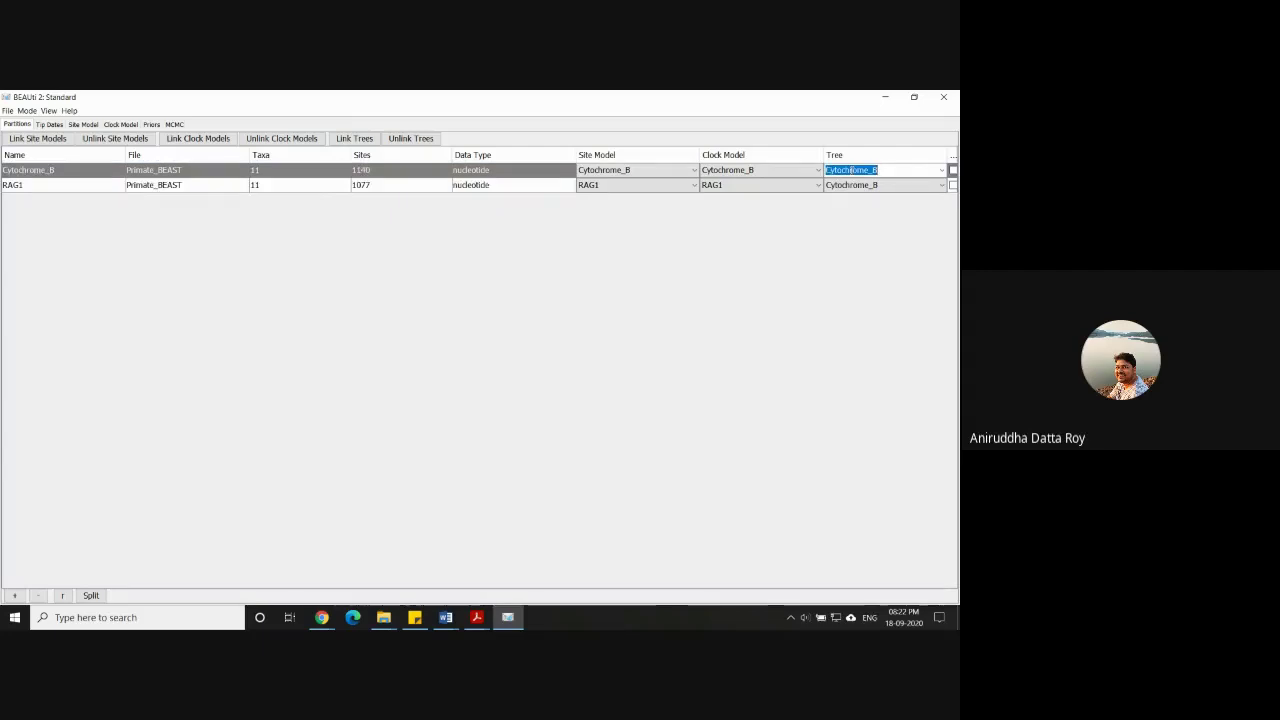
type("Con_tree")
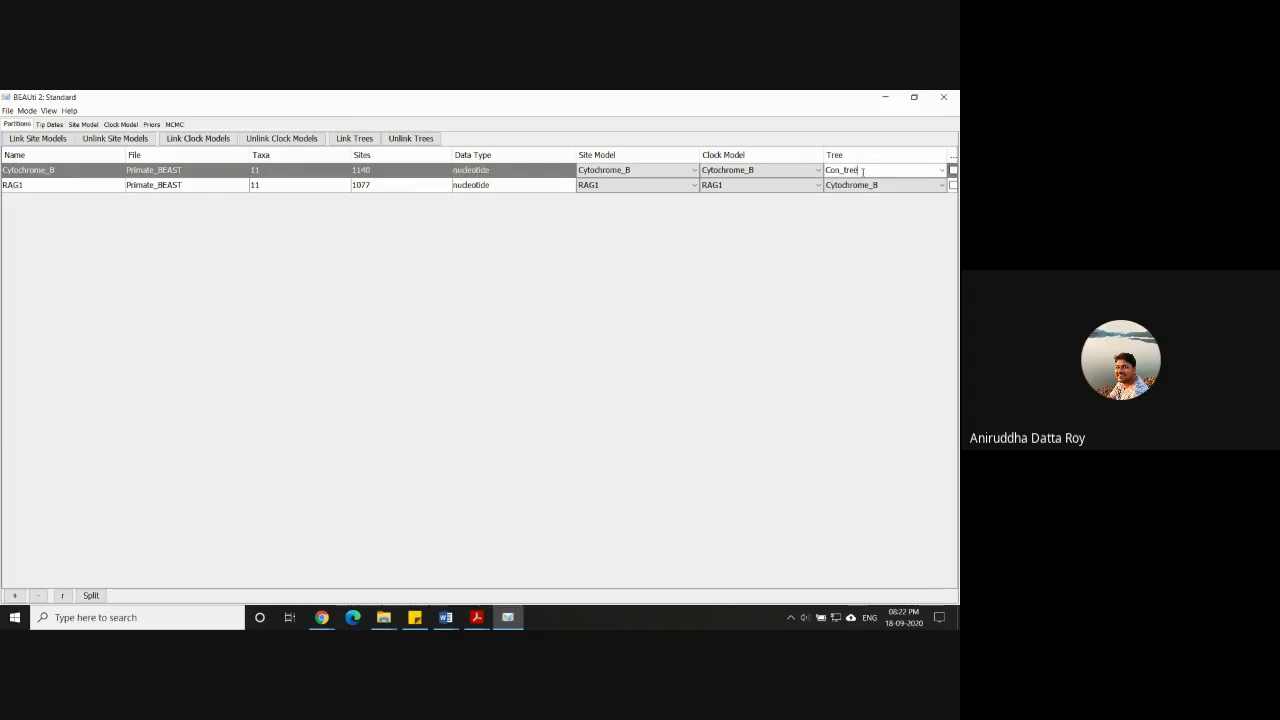
mouse_move(862, 169)
left_mouse_down()
mouse_move(836, 170)
mouse_move(866, 170)
left_mouse_up()
left_click(793, 184)
left_click(880, 170)
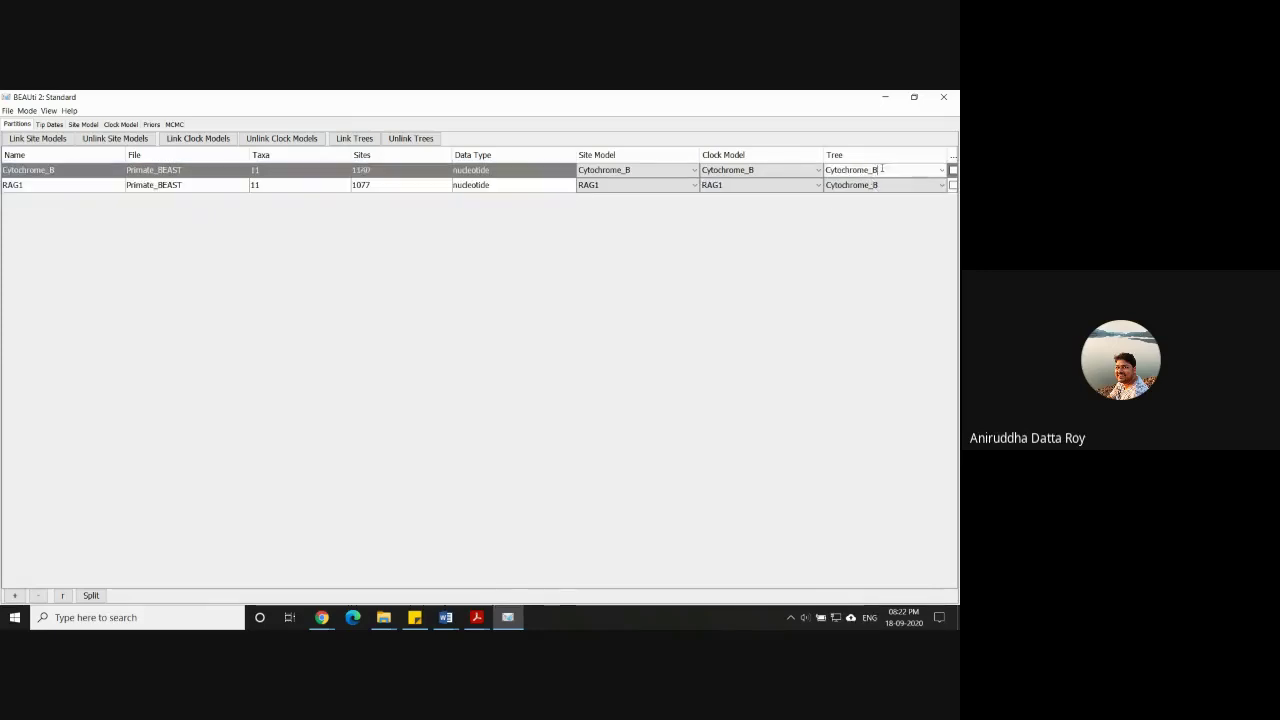
left_click(880, 170)
type("contree")
key("Return")
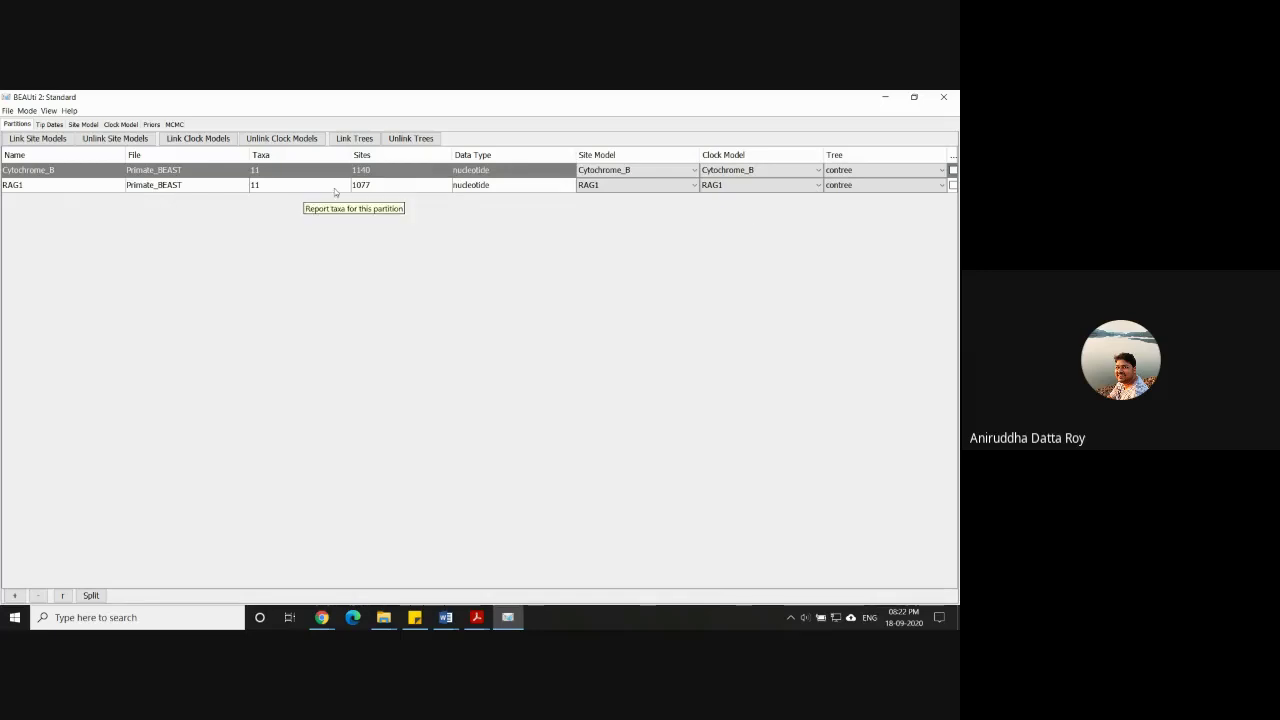
Choose HKY as Cytochrome_B's substitution model on the Site Model tab.
left_click(80, 125)
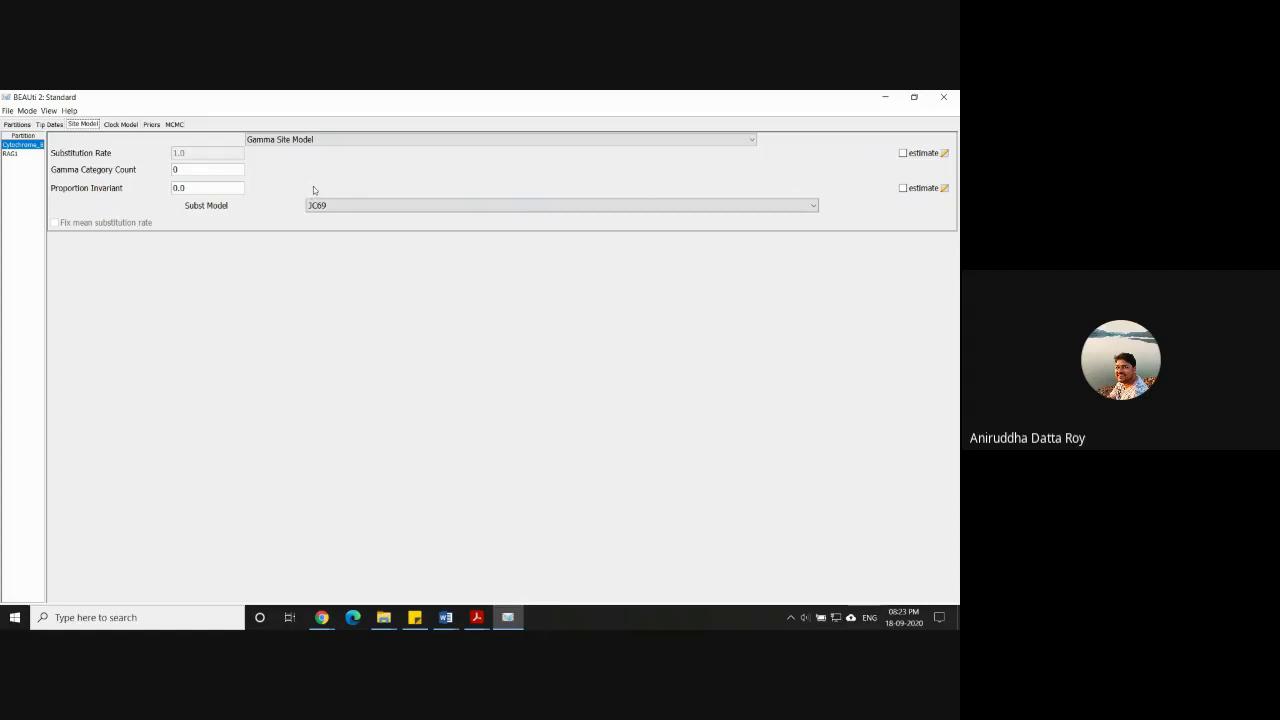
left_click(686, 206)
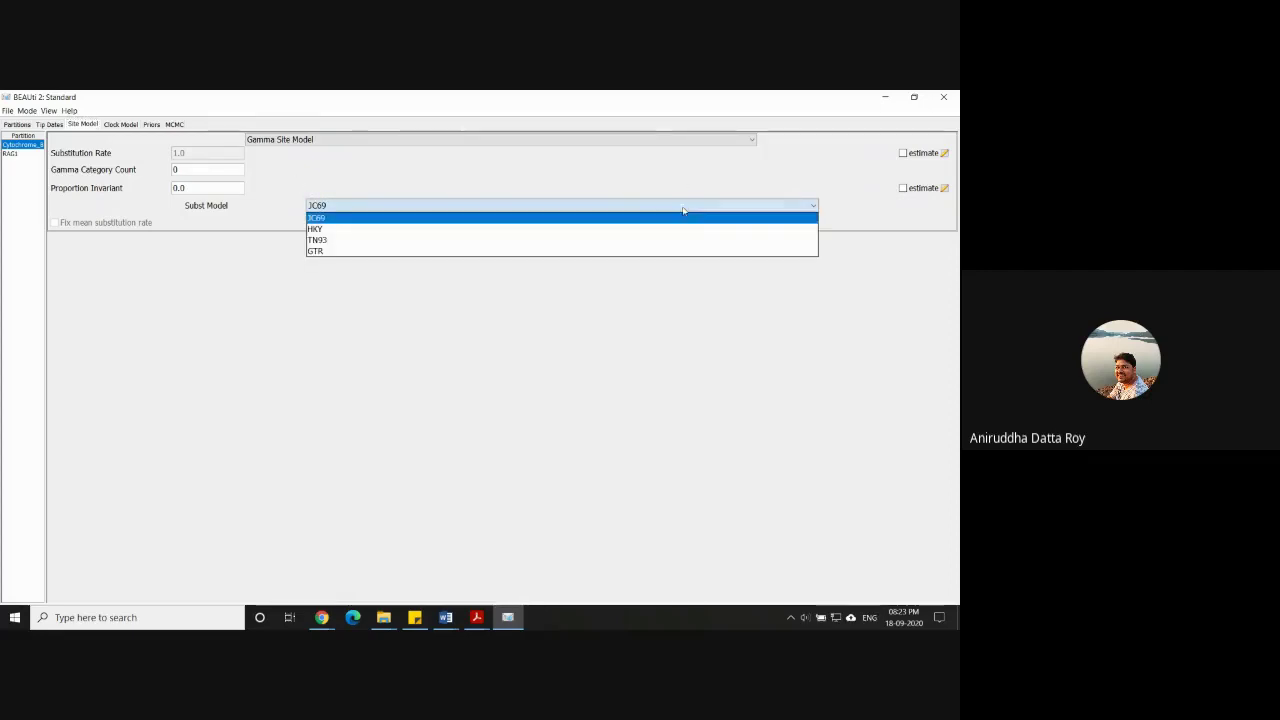
left_click(405, 229)
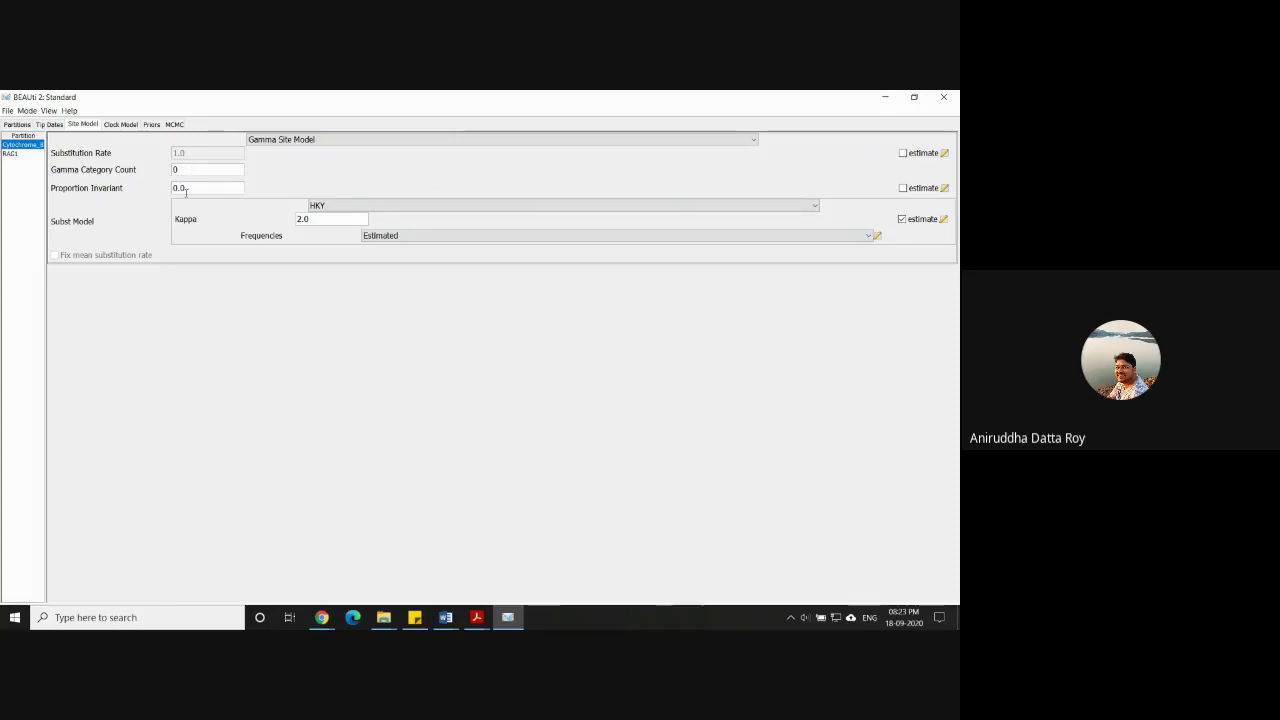
Switch RAG1's substitution model to GTR, then go back to Cytochrome_B's site model.
left_click(10, 154)
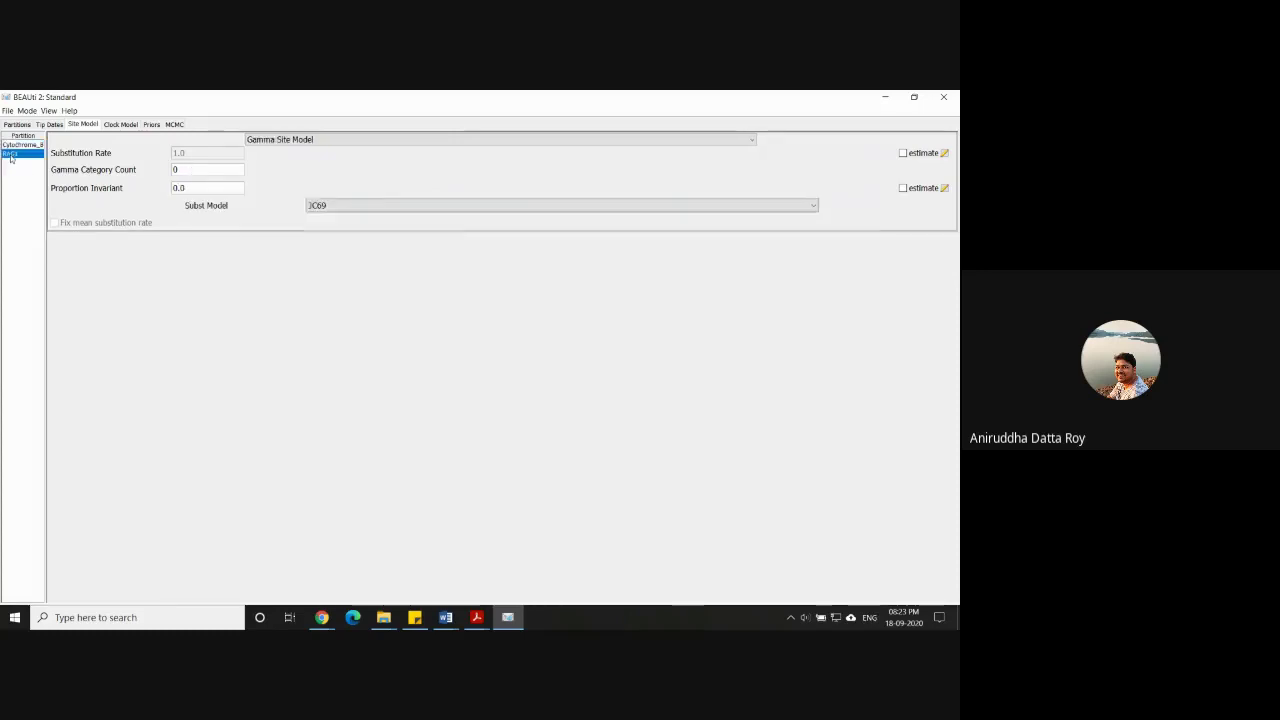
left_click(381, 206)
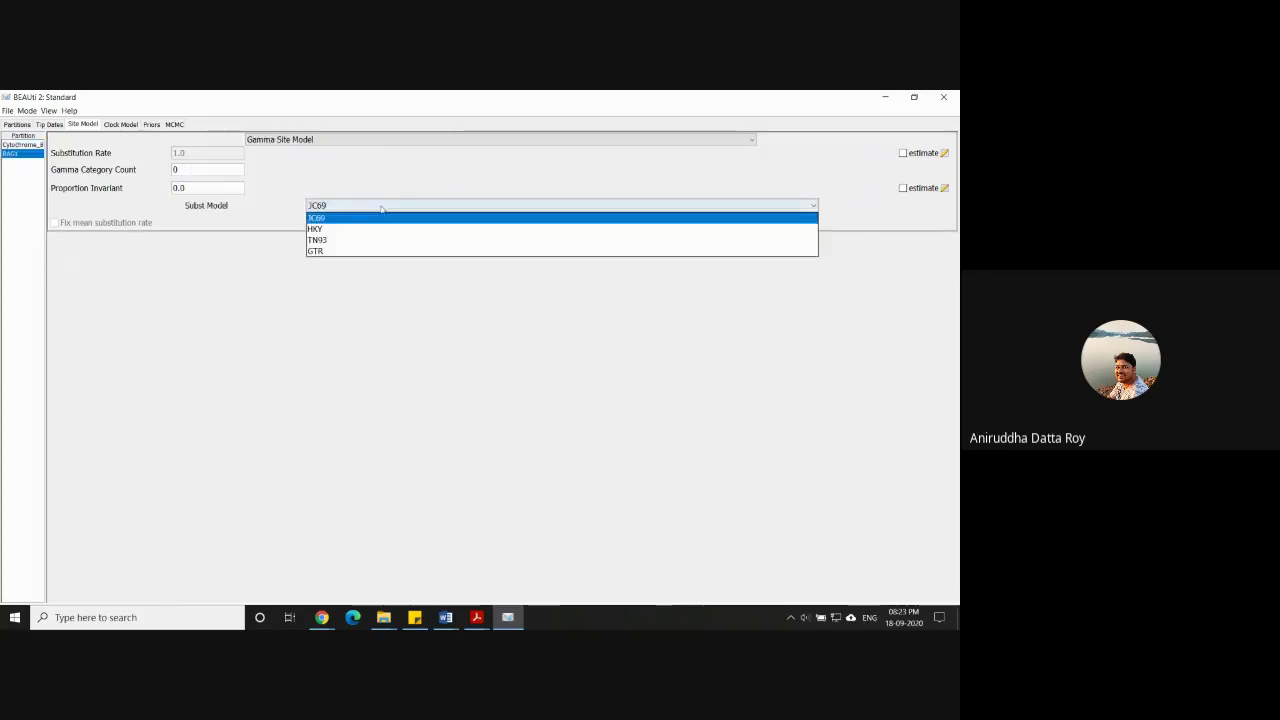
left_click(347, 251)
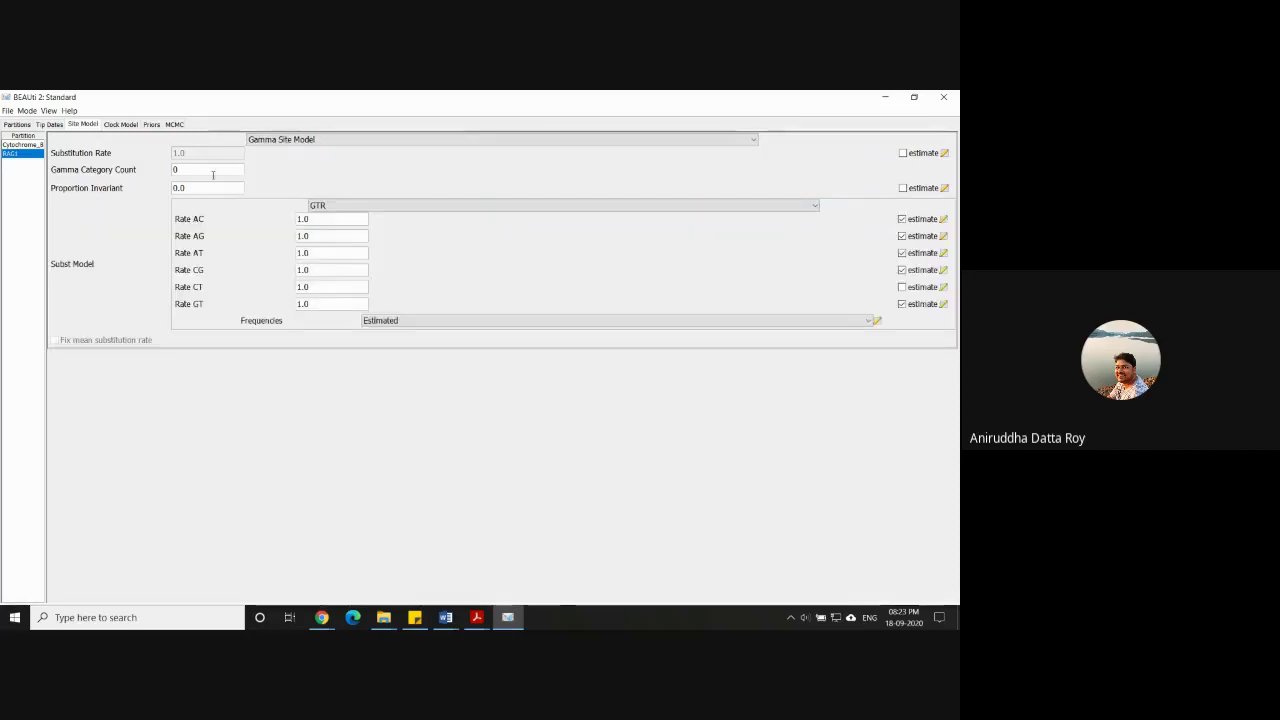
left_click(22, 144)
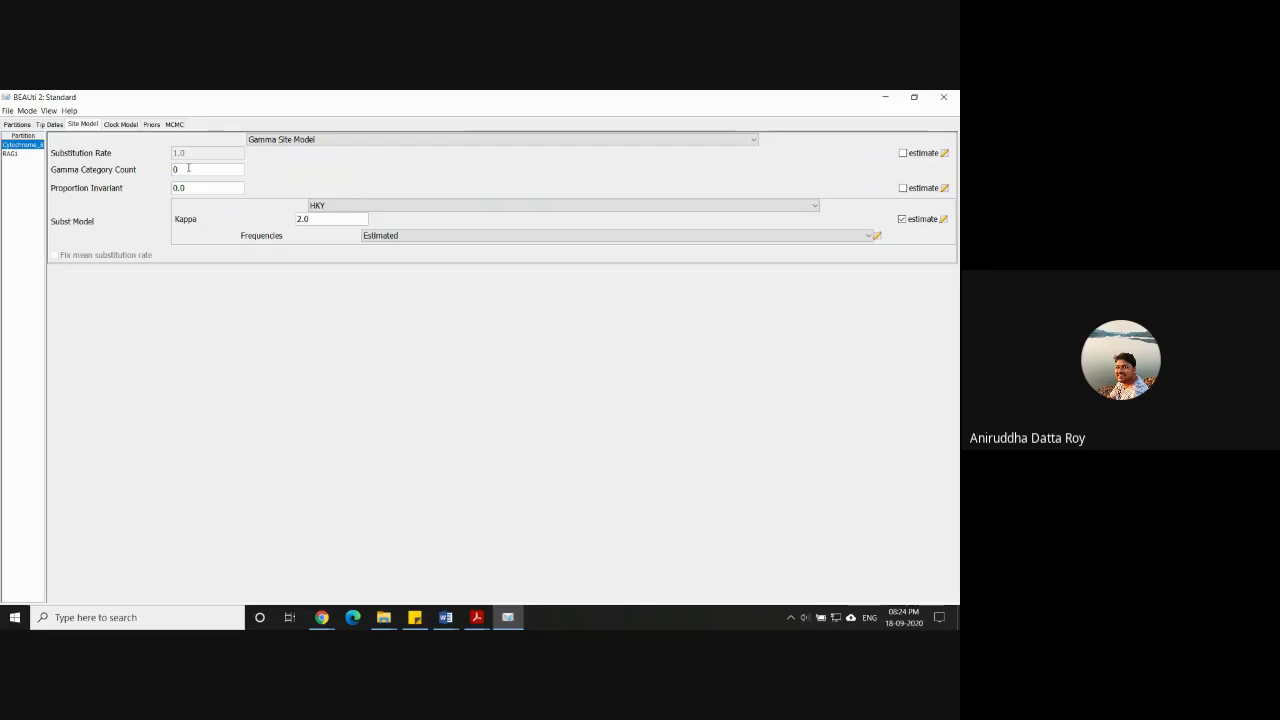
Try Gamma Category Count 4 with Shape estimated, revert it to 0, and view the Strict Clock settings.
double_click(188, 168)
type("4")
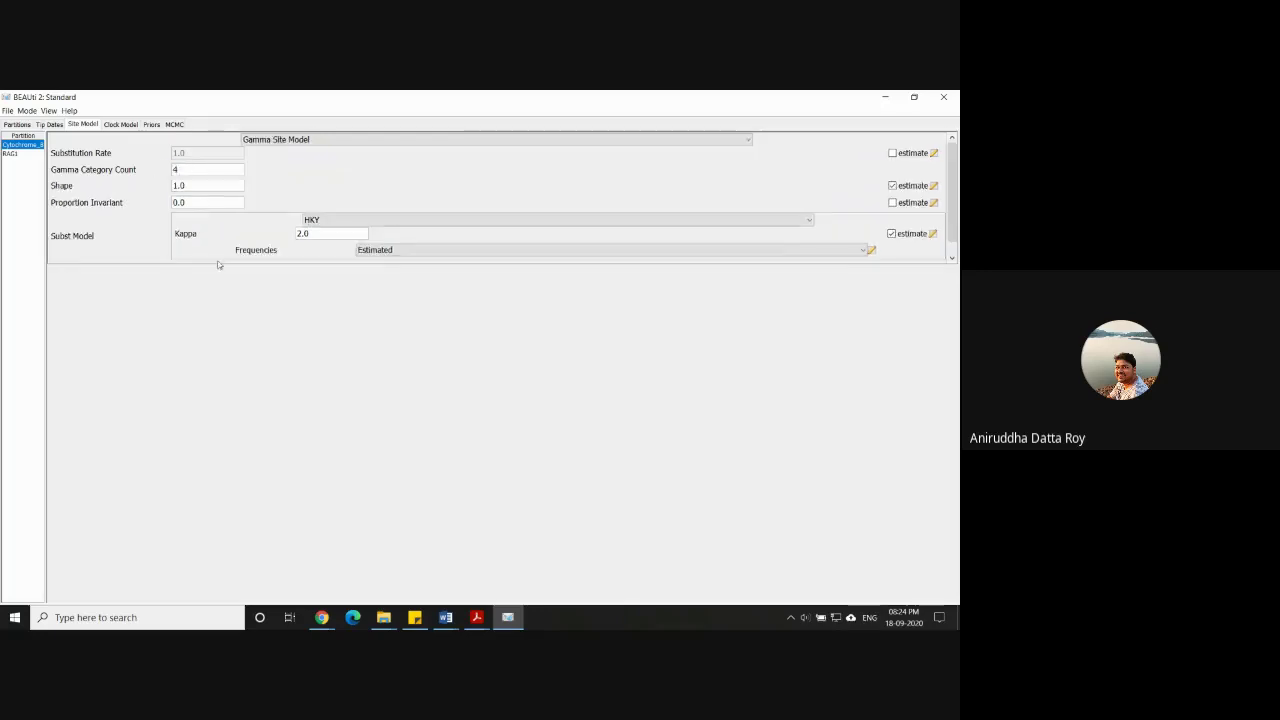
left_click(893, 186)
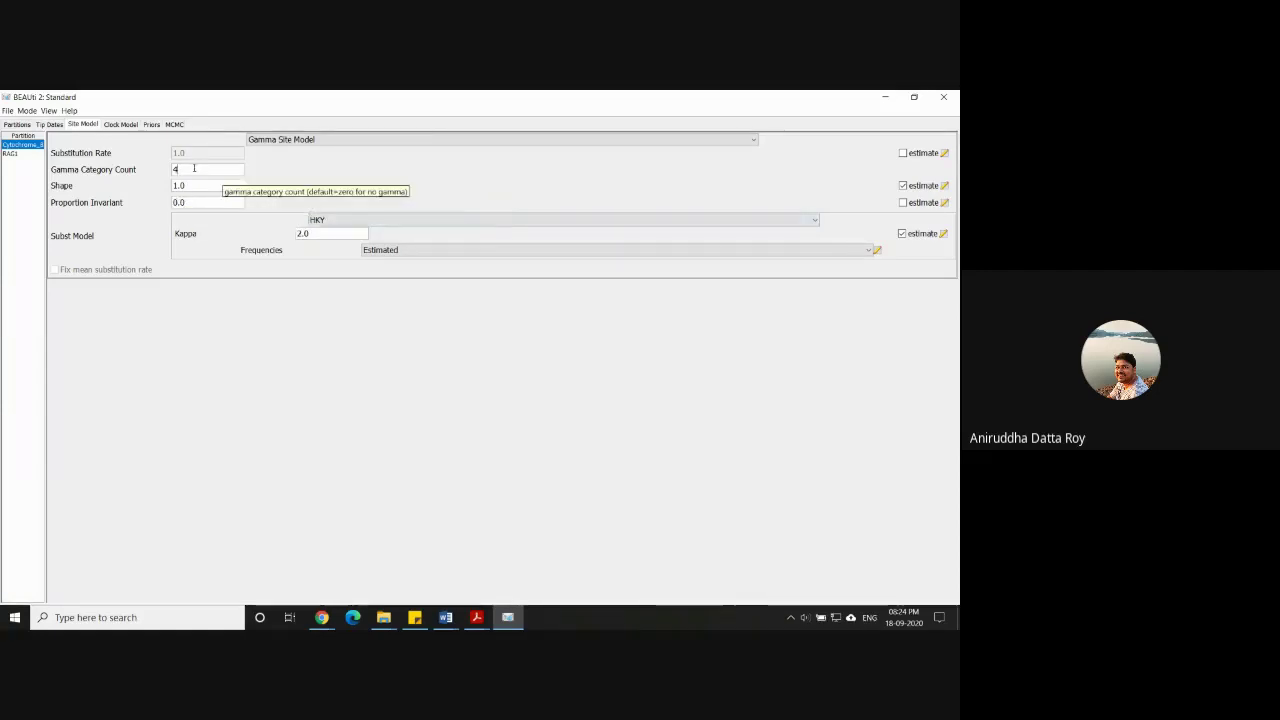
left_click_drag(194, 168, 136, 173)
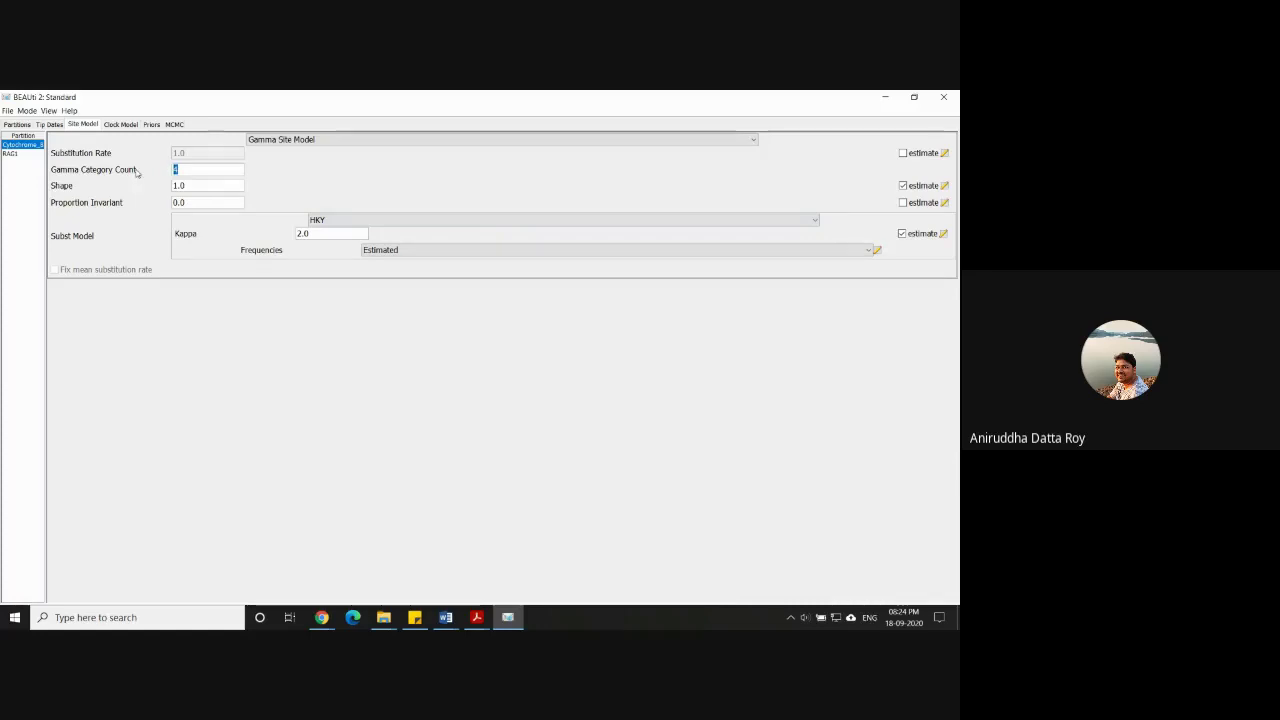
type("0")
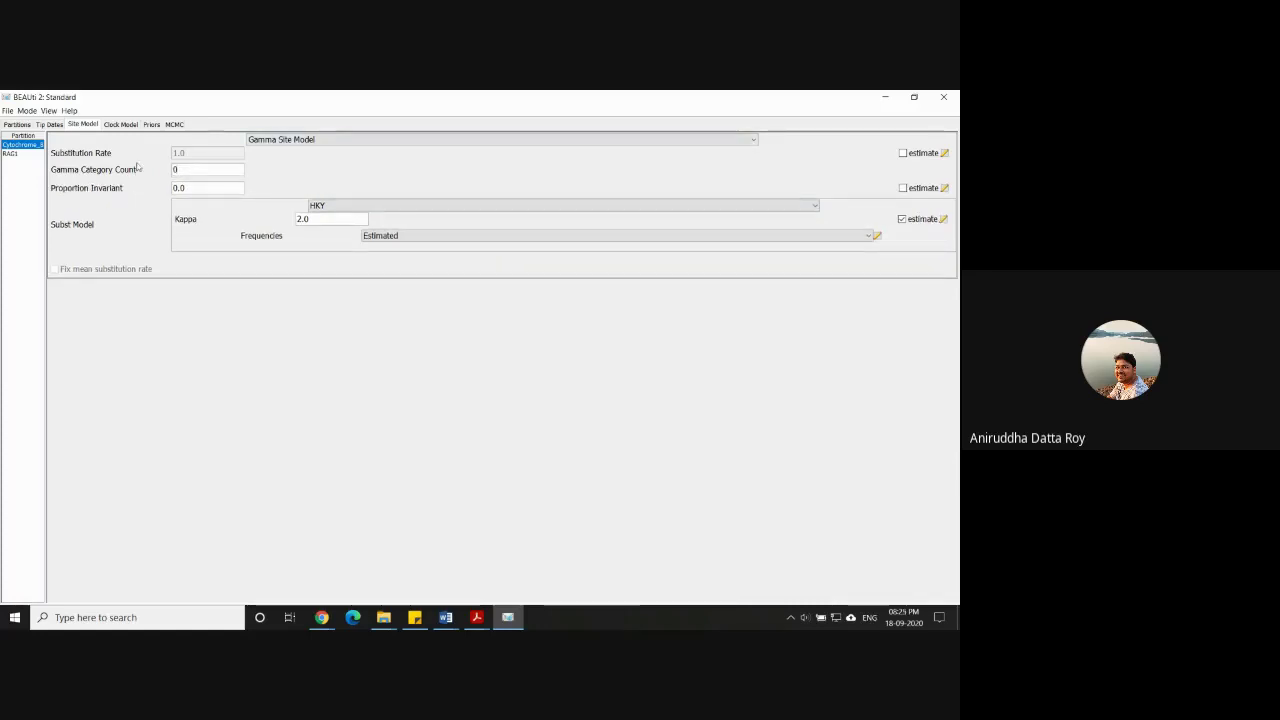
left_click(121, 125)
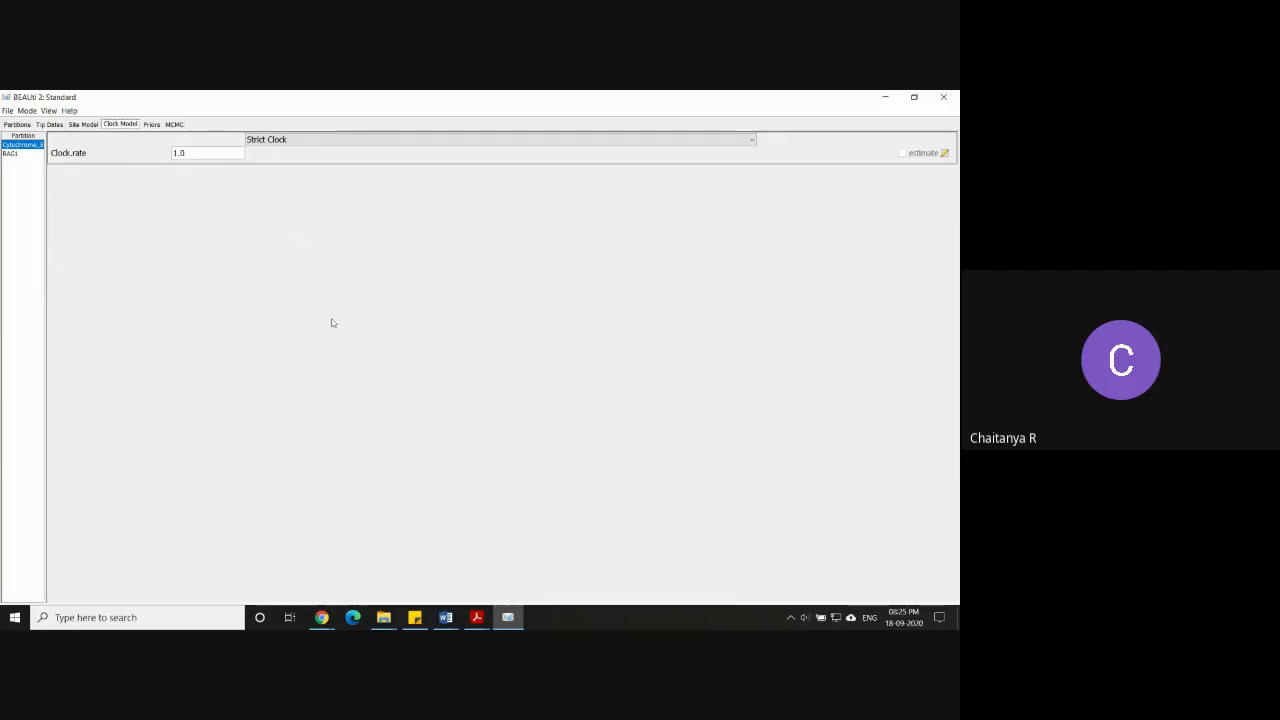
Set Cytochrome_B's substitution rate to be estimated and return to the Partitions table.
left_click(84, 124)
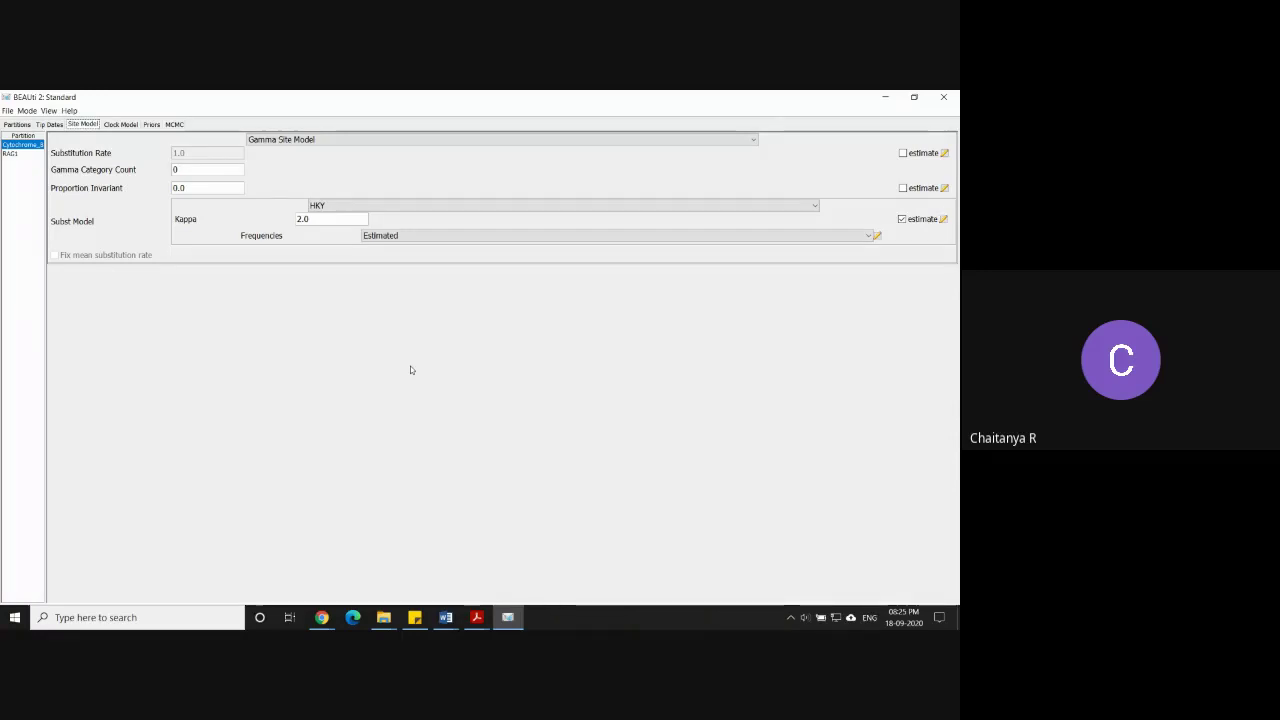
left_click(902, 154)
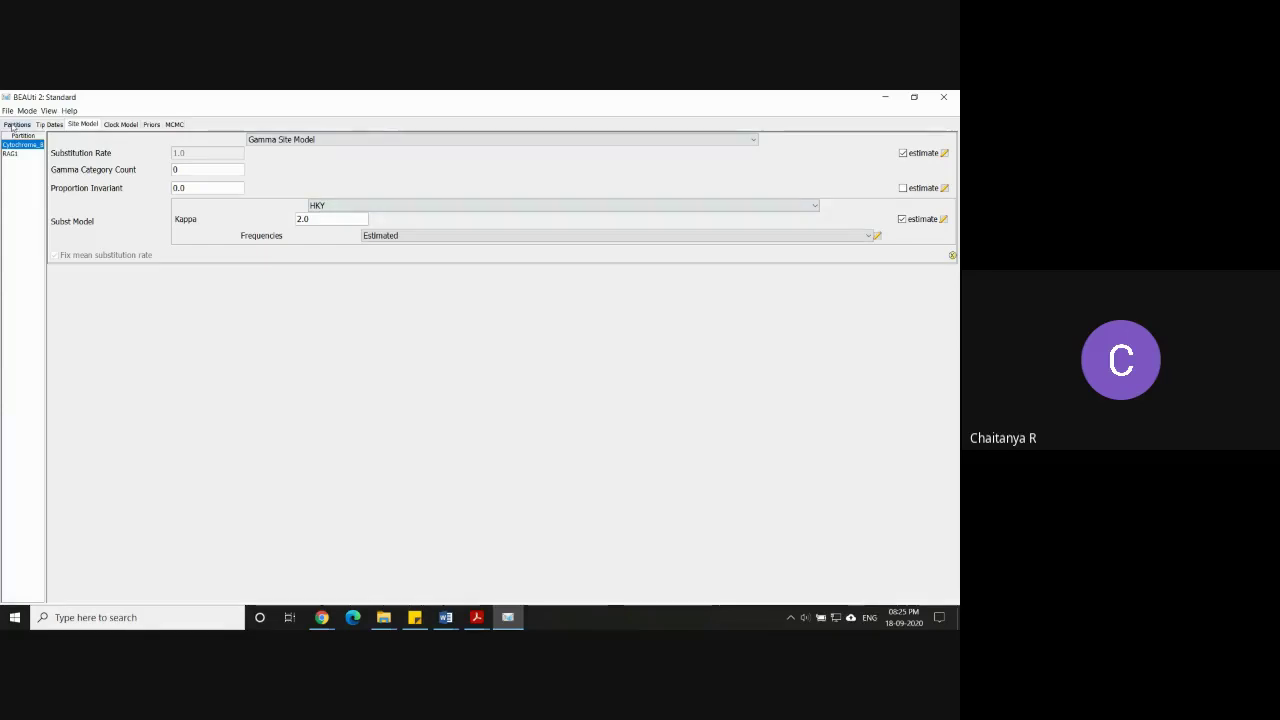
left_click(17, 124)
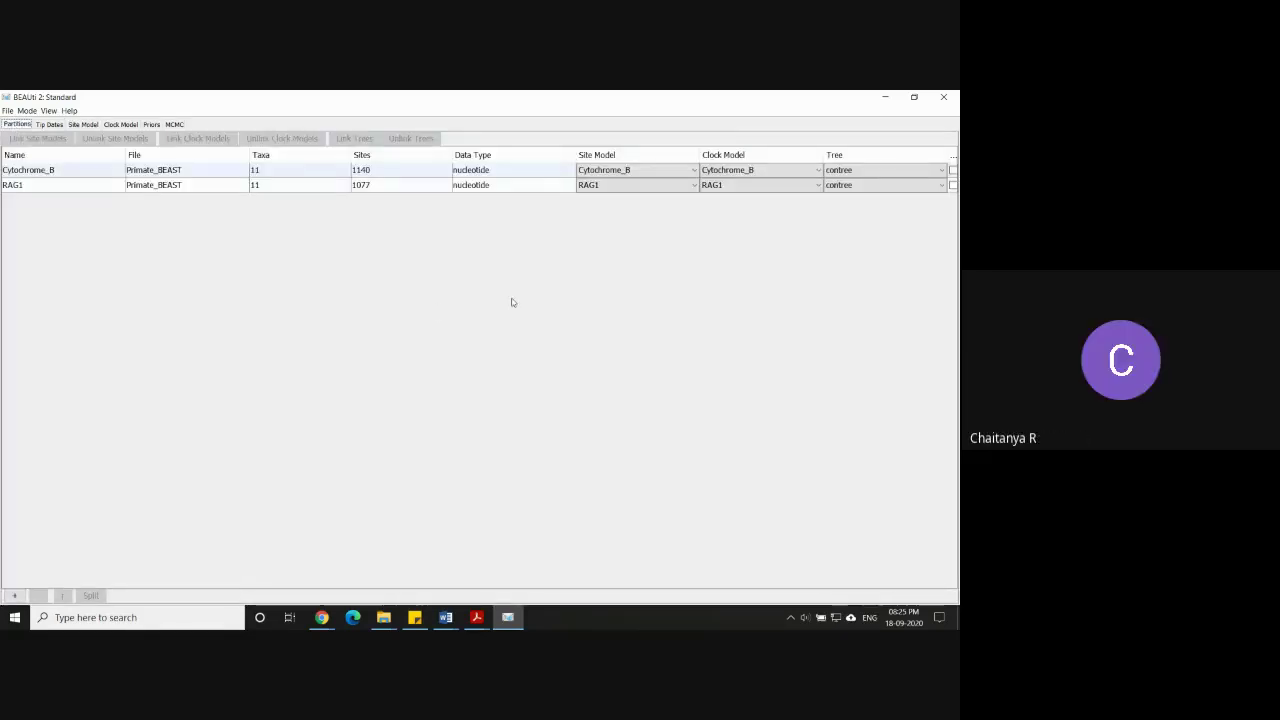
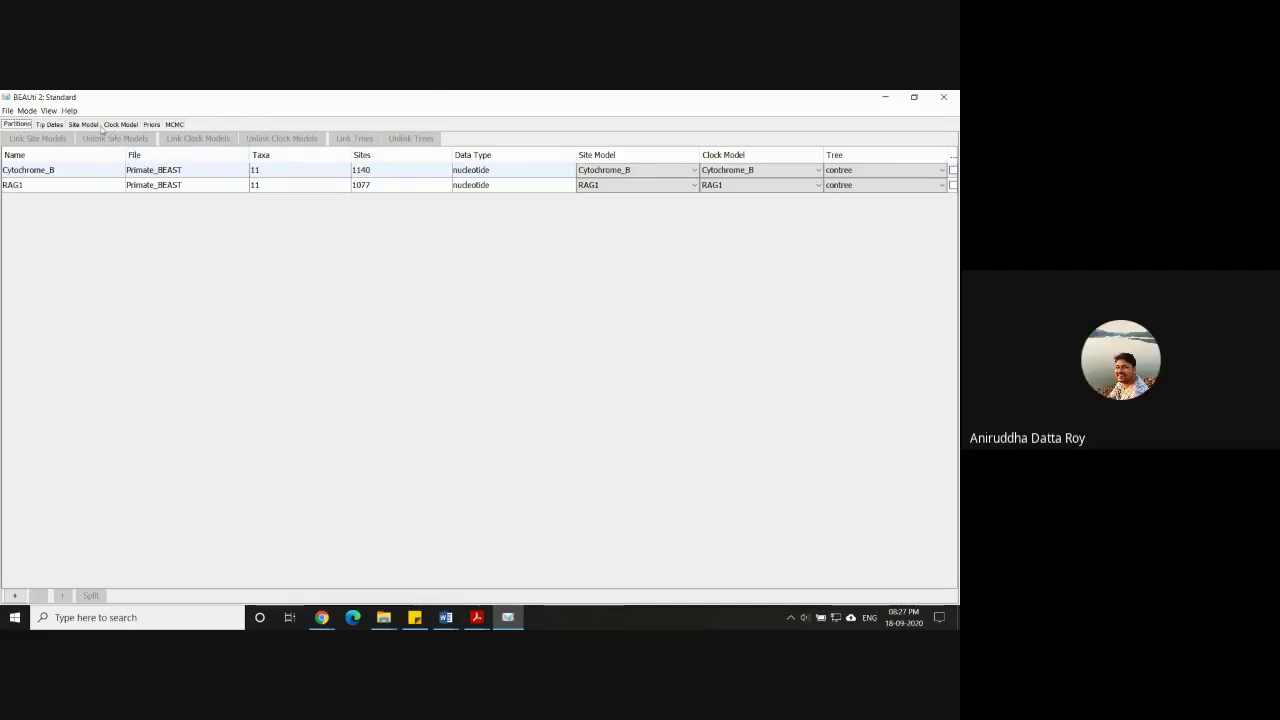
Show the Clock Model tab with its Strict Clock settings and reopen the Mode menu.
left_click(27, 110)
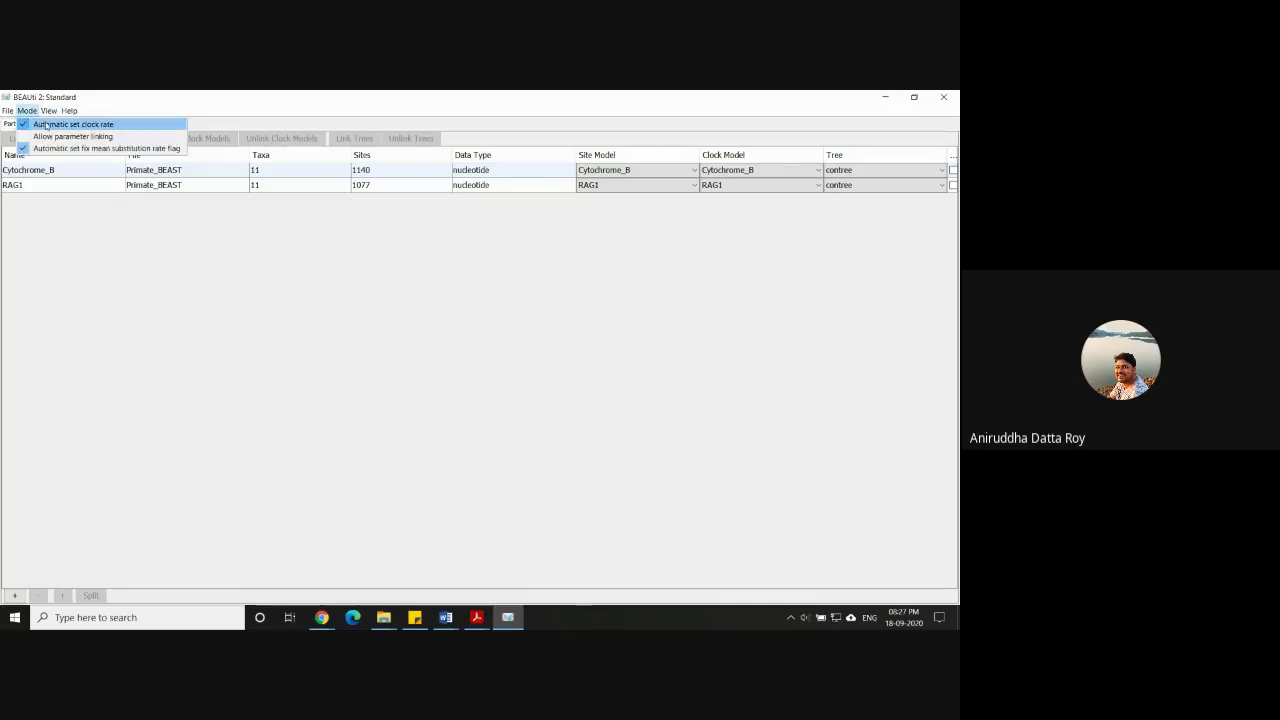
left_click(300, 231)
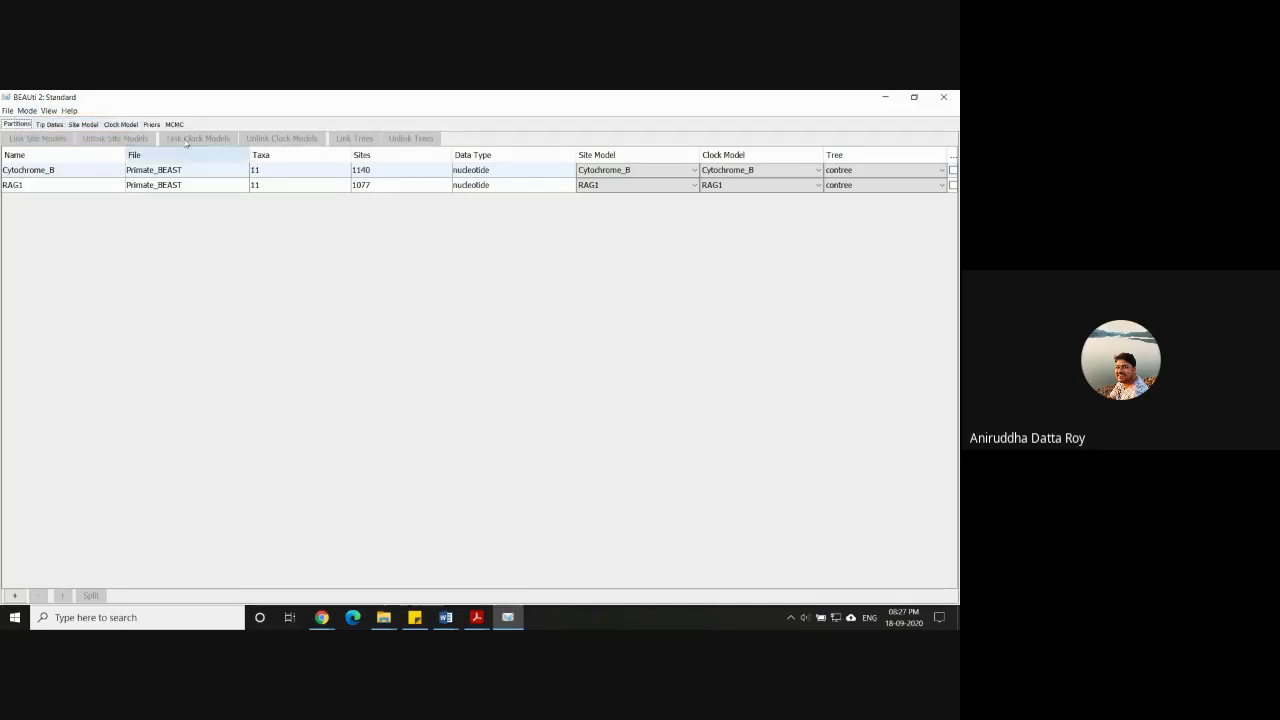
left_click(119, 125)
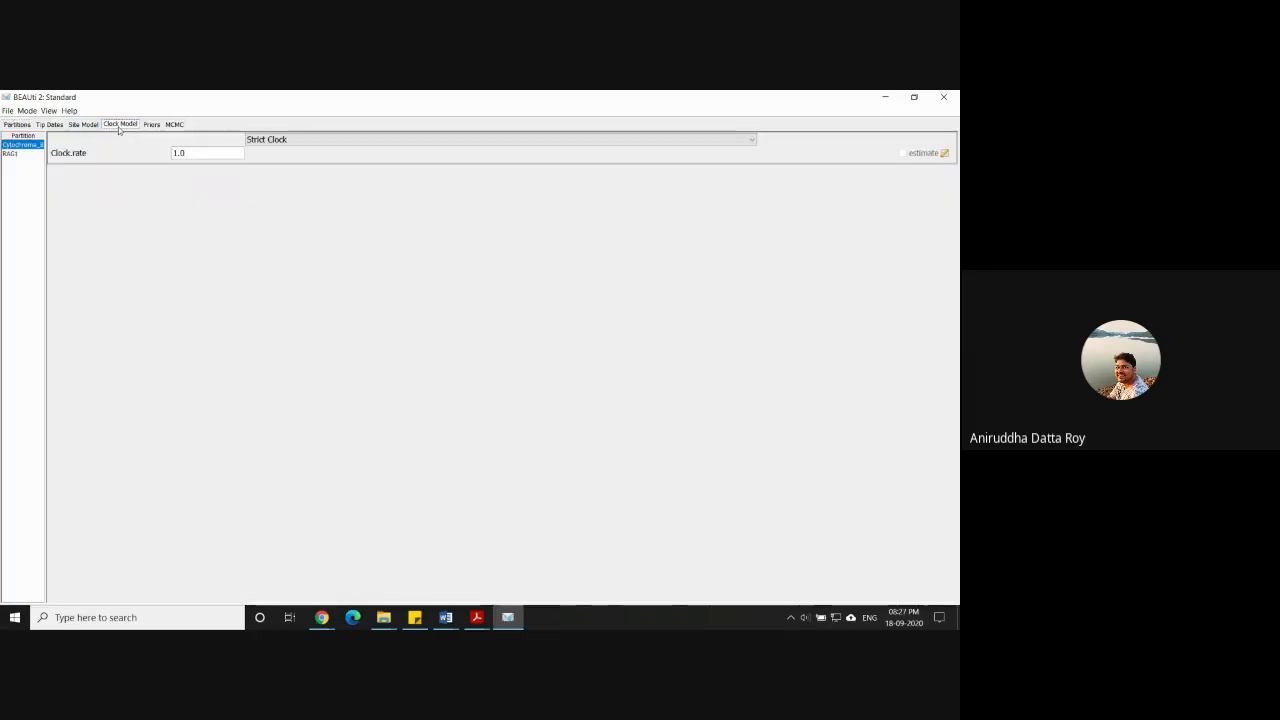
left_click(27, 110)
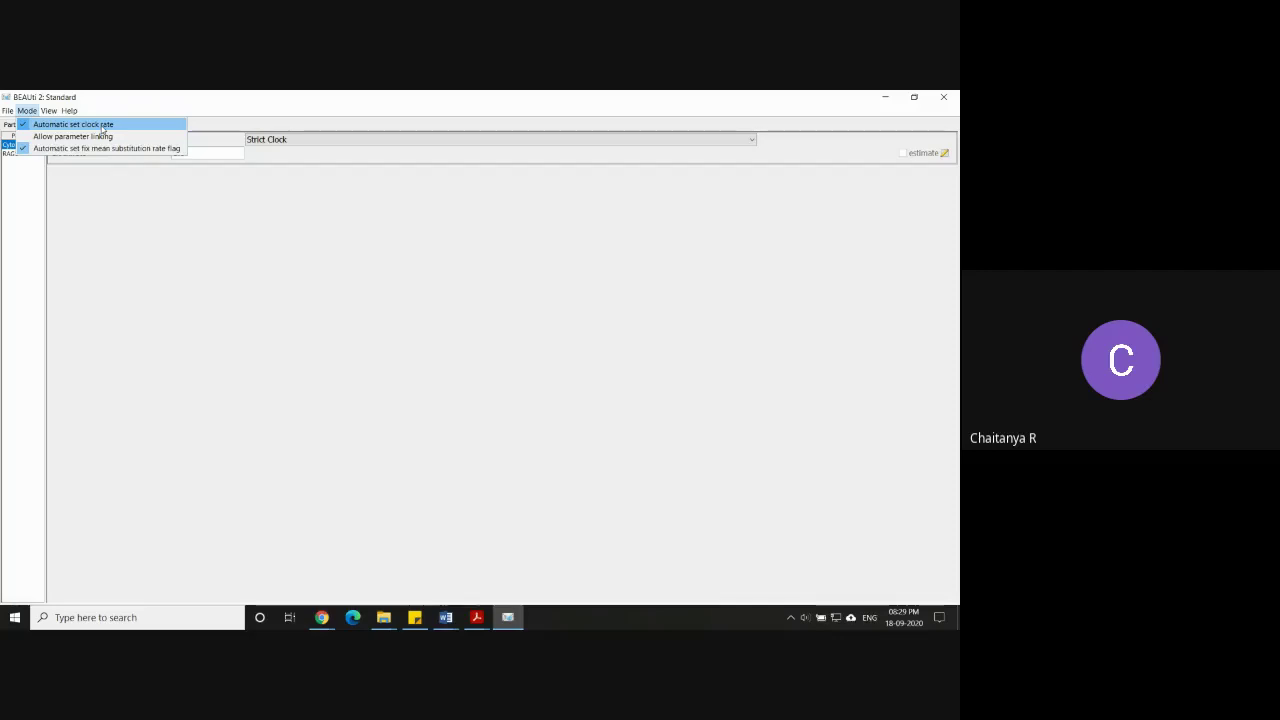
Uncheck 'Automatic set clock rate' in the Mode menu and select the Cytochrome_B partition.
left_click(103, 185)
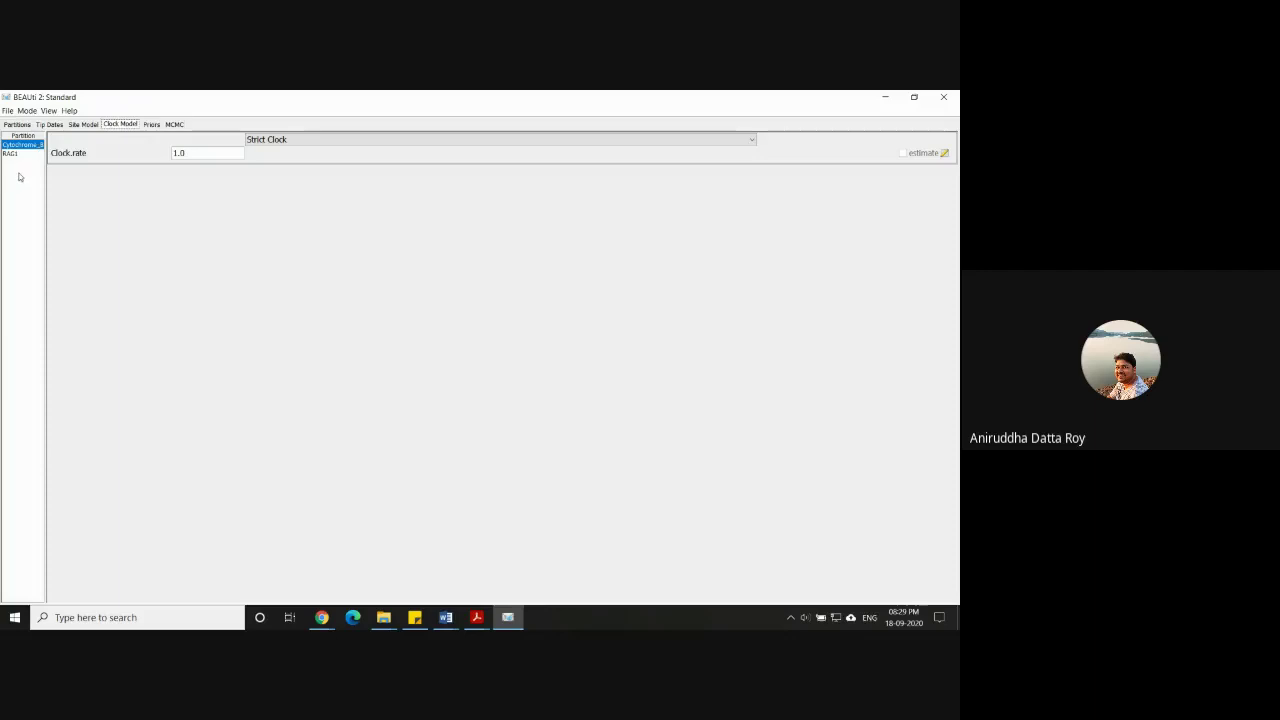
left_click(27, 110)
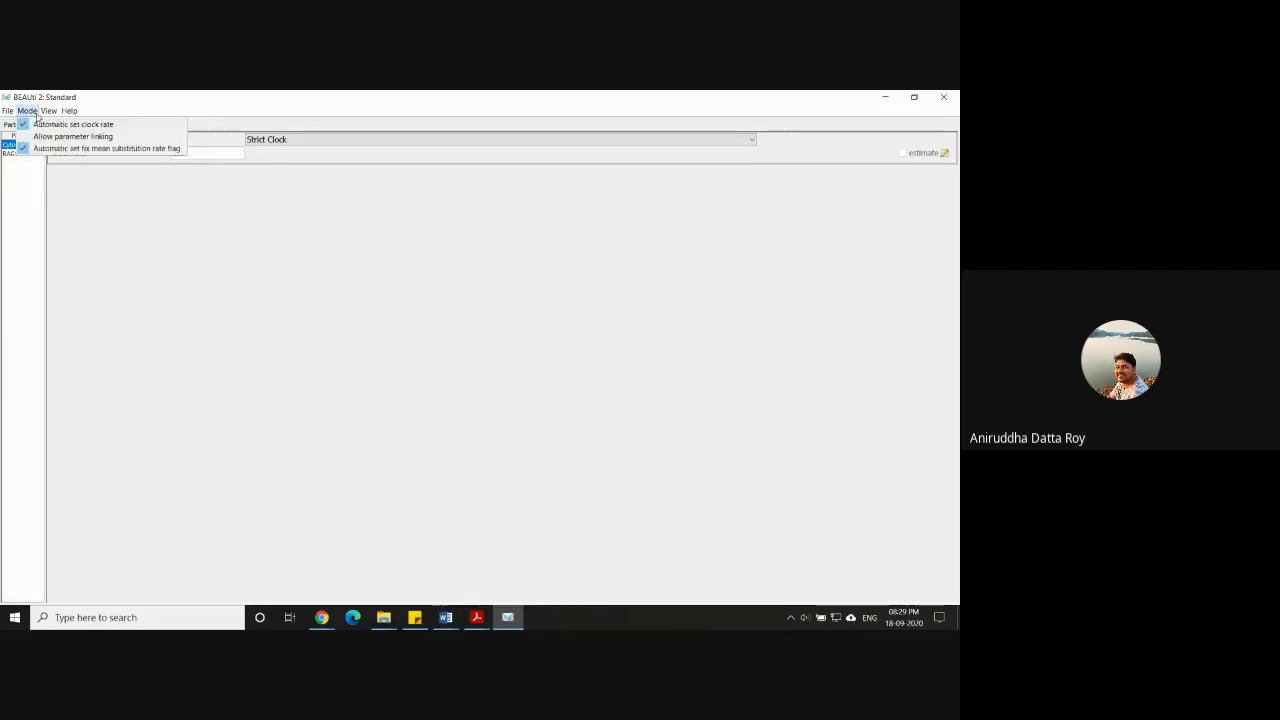
left_click(88, 124)
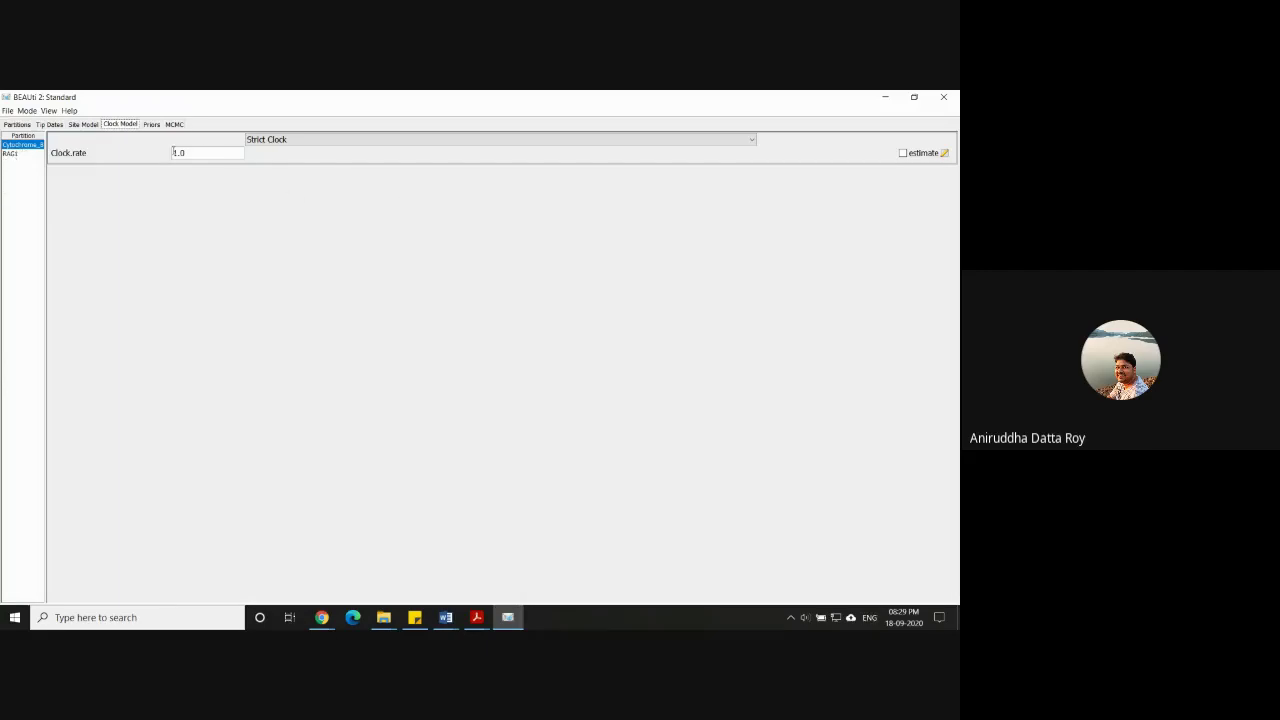
left_click(19, 146)
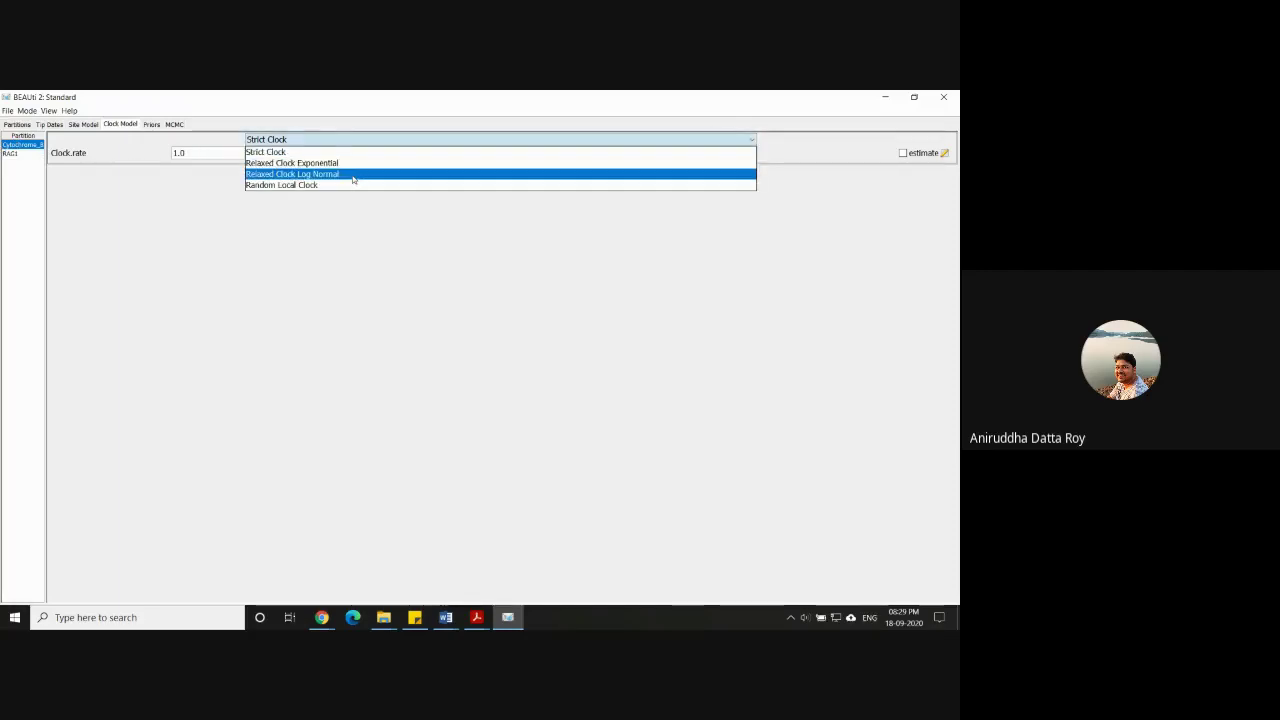
Set both the Cytochrome_B and RAG1 partitions to Relaxed Clock Log Normal.
left_click(353, 176)
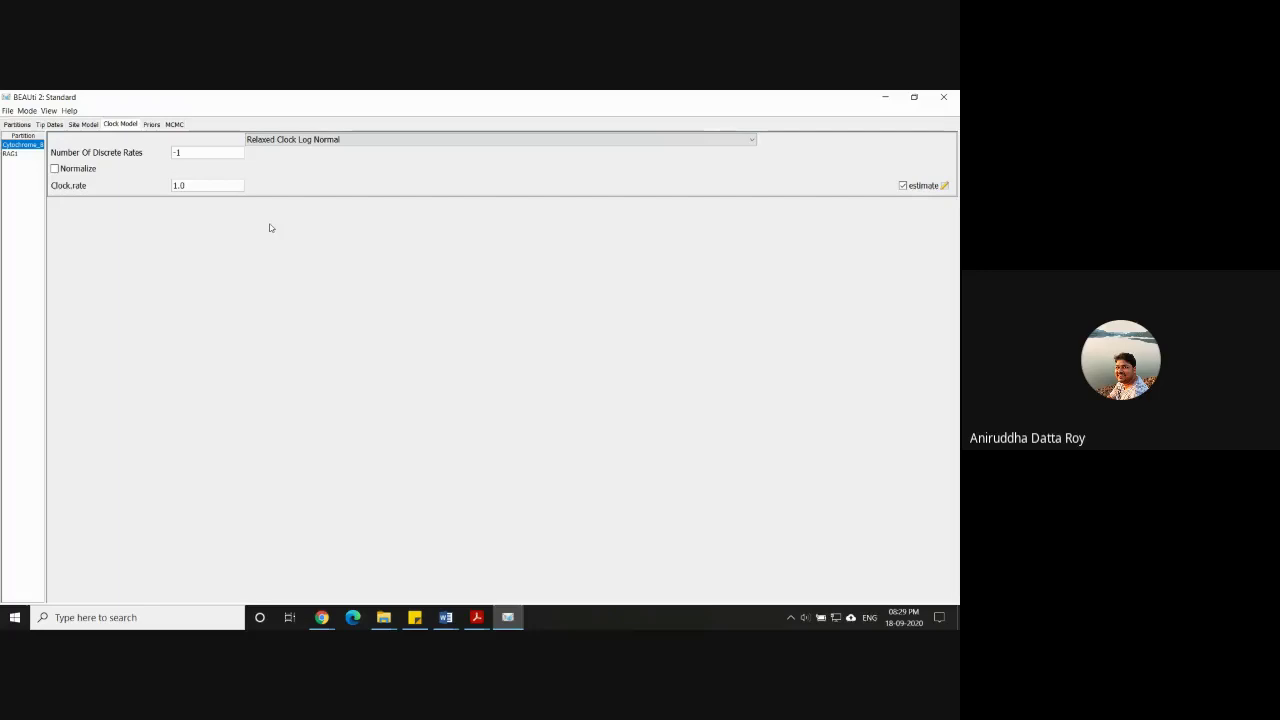
left_click(15, 154)
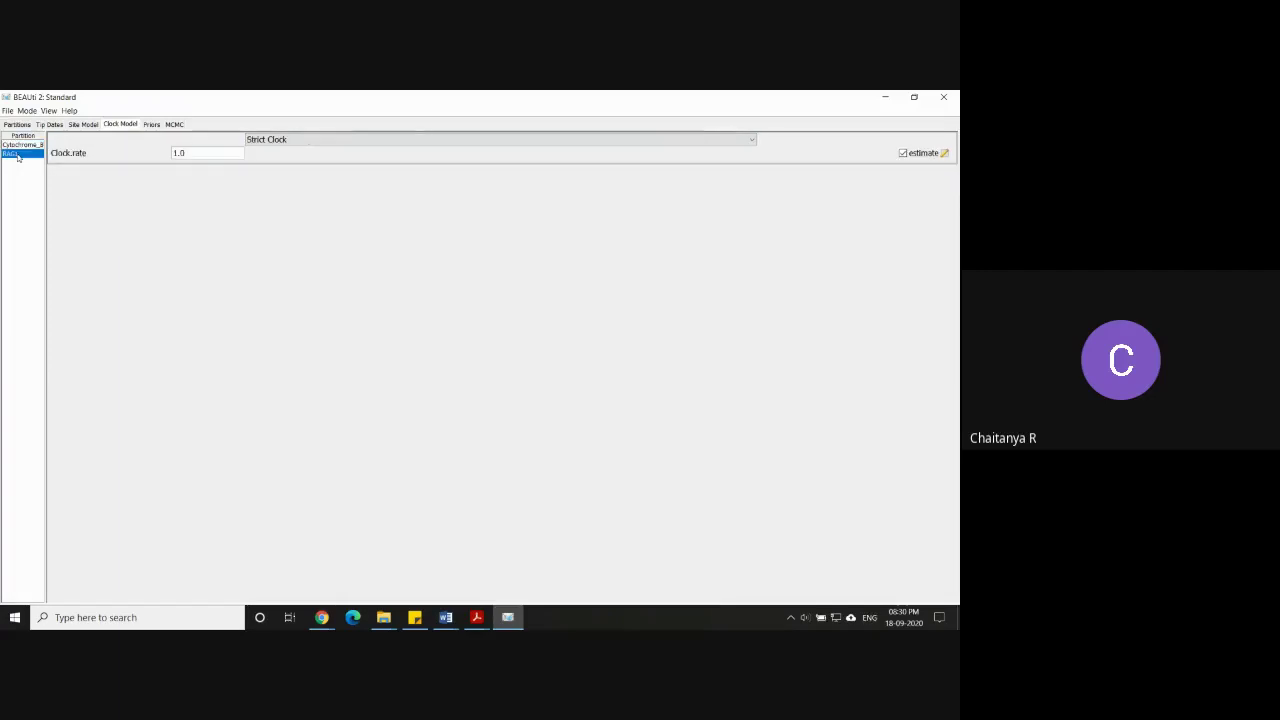
left_click(487, 139)
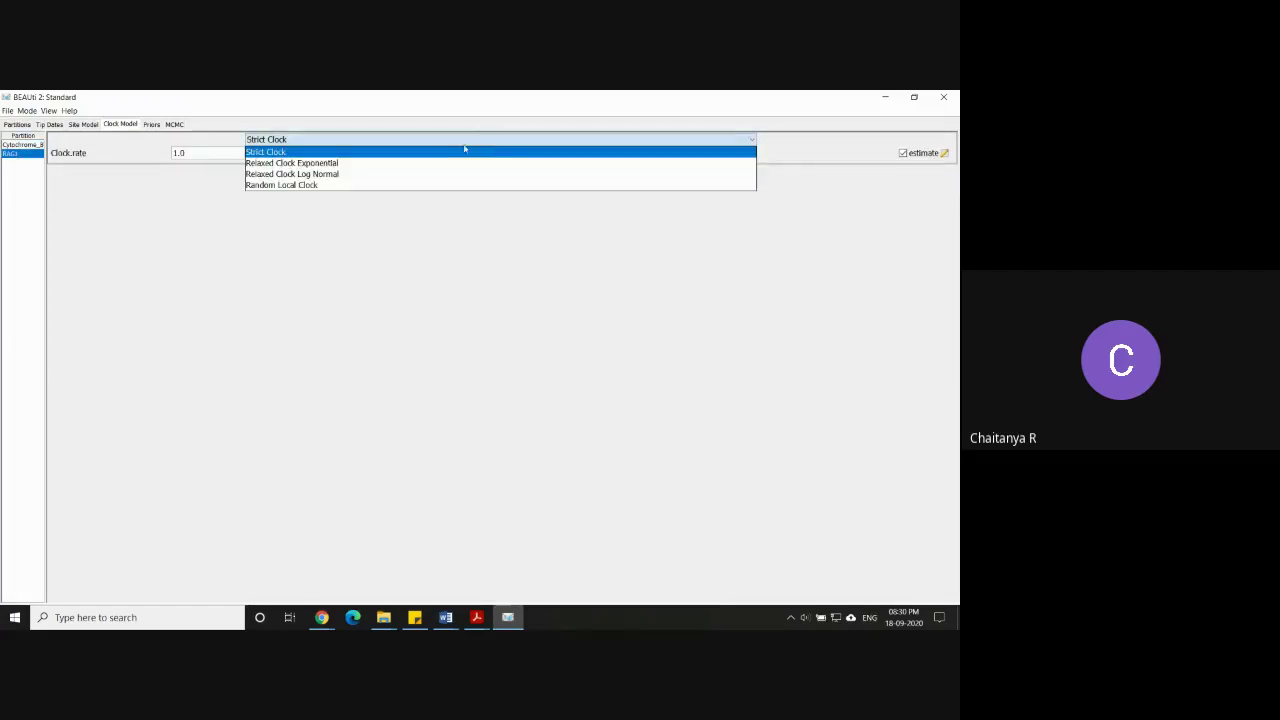
left_click(396, 176)
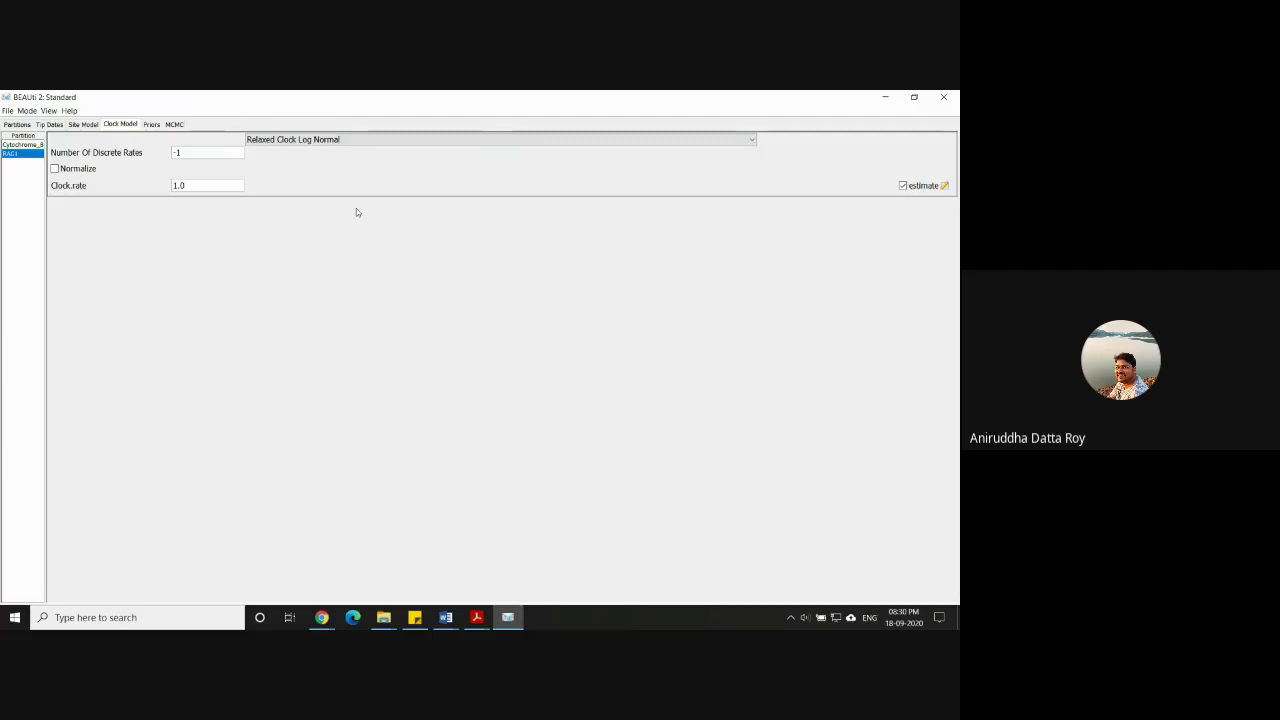
Show the Priors tab, with the Yule prior and the lognormal clock mean and stdev priors.
left_click(152, 125)
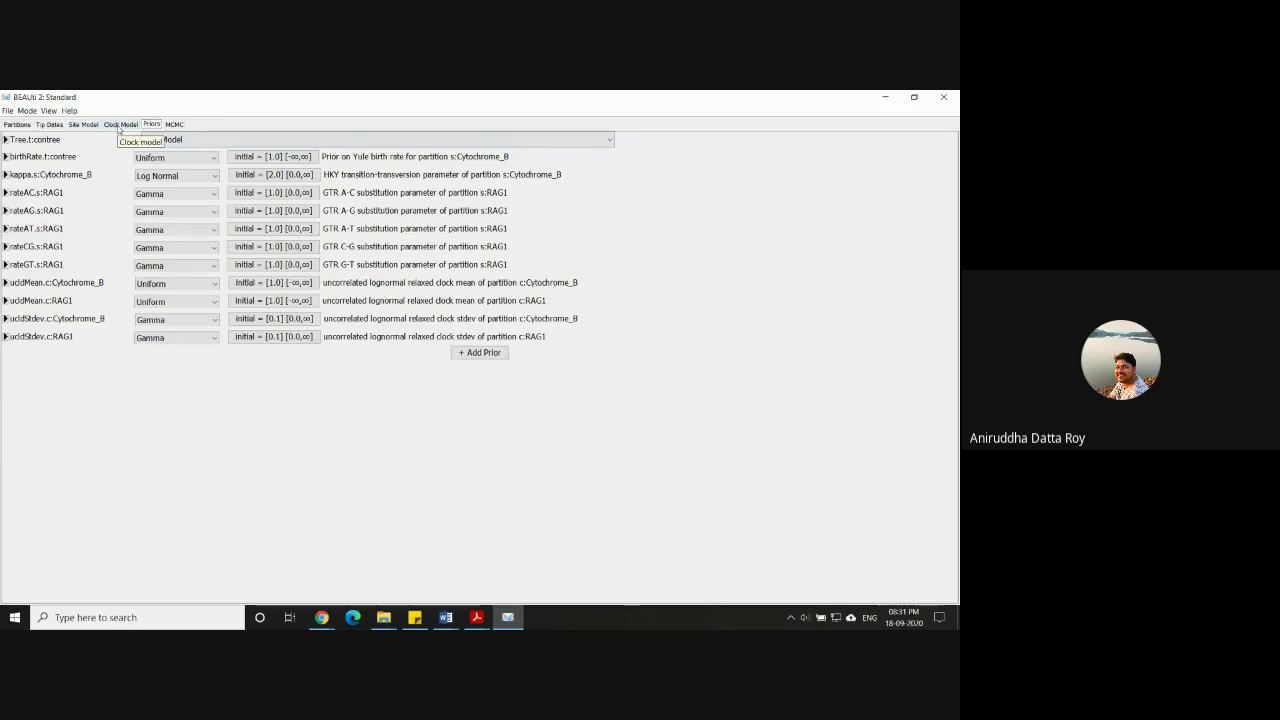
left_click(119, 125)
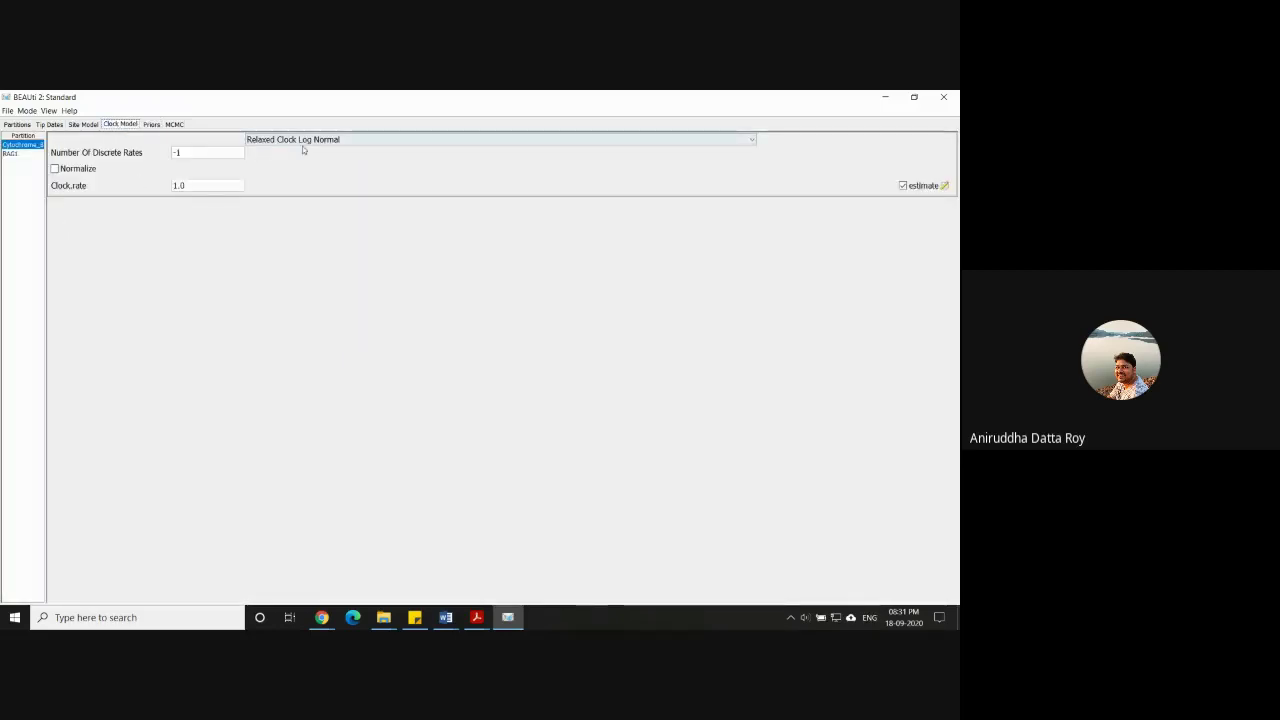
left_click(152, 125)
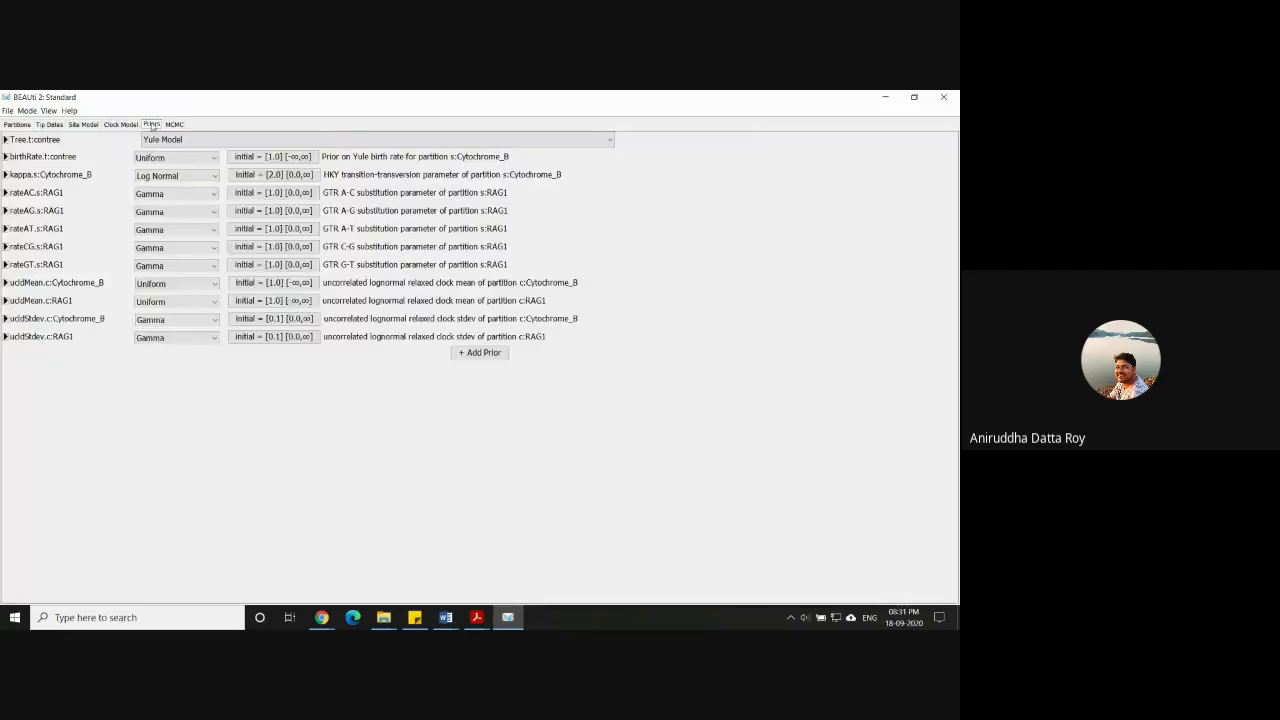
left_click(603, 143)
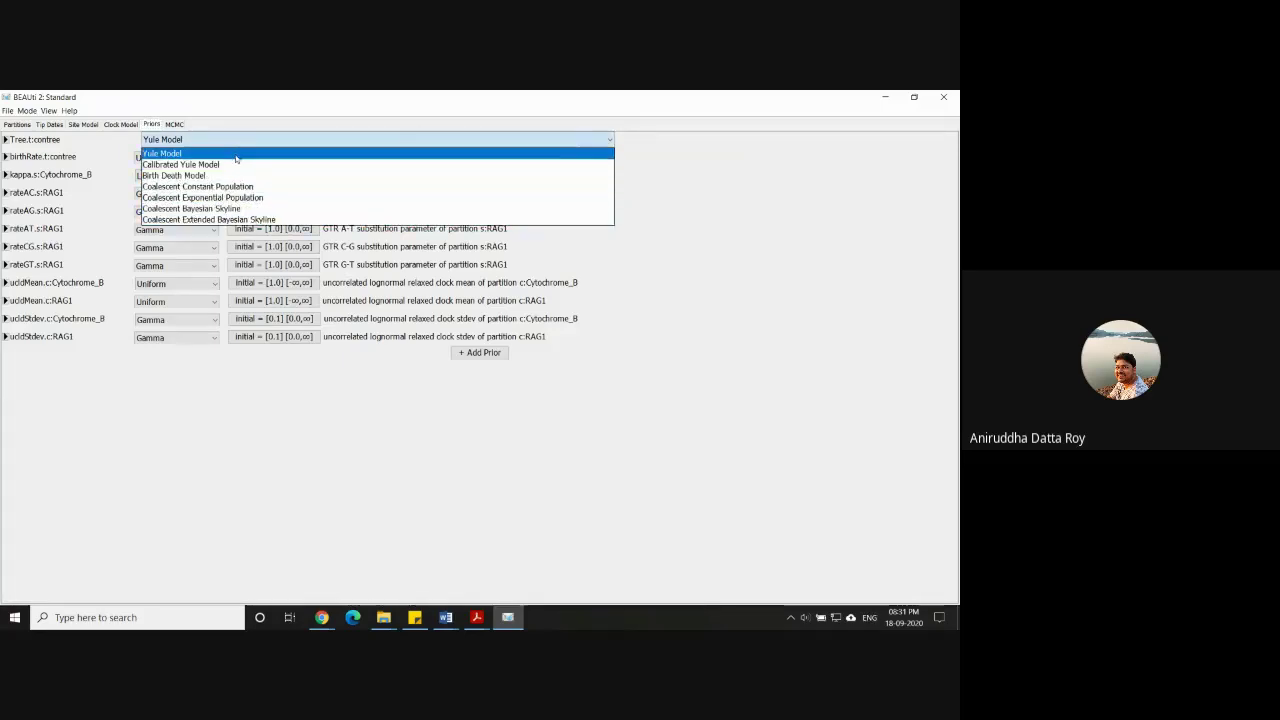
left_click(646, 163)
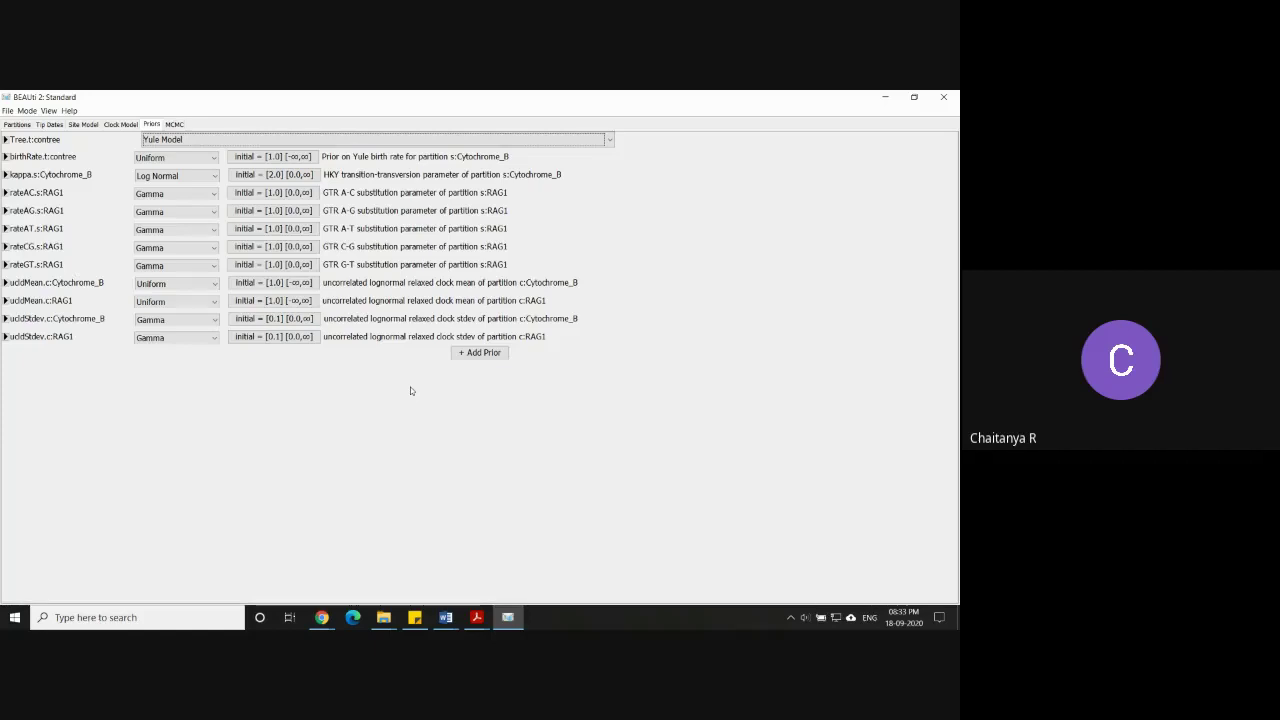
left_click(18, 124)
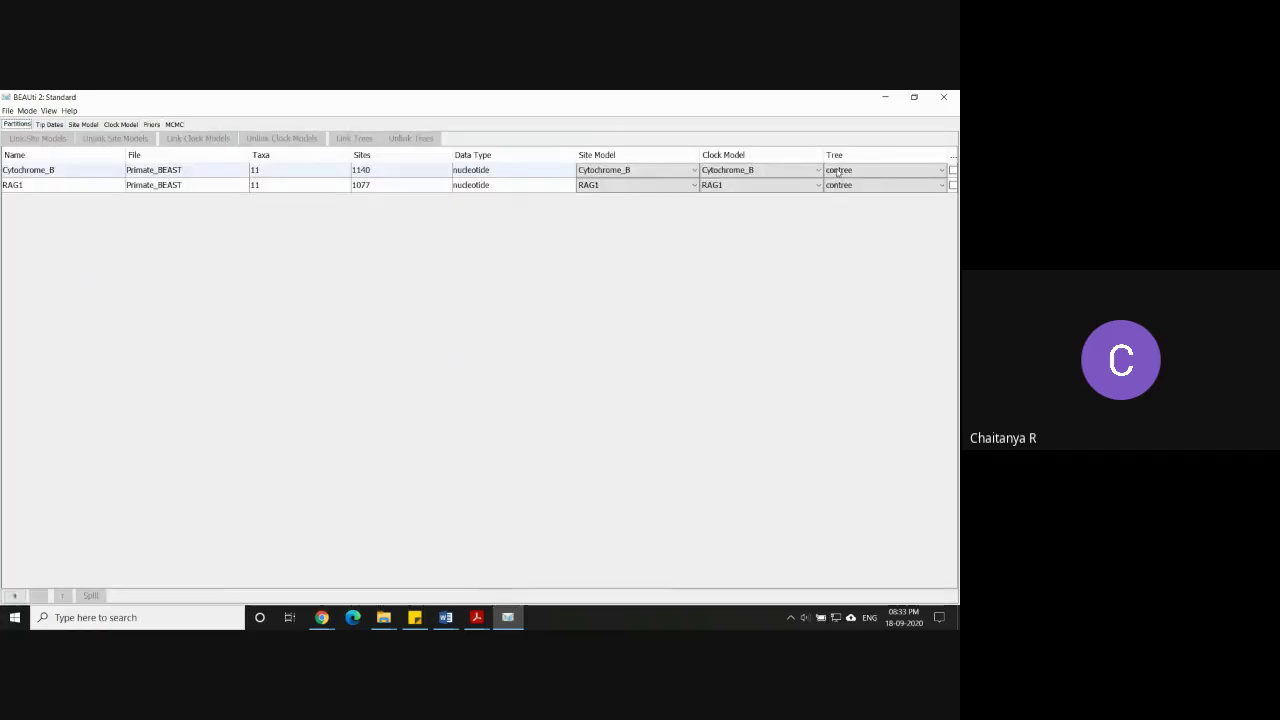
left_click(152, 124)
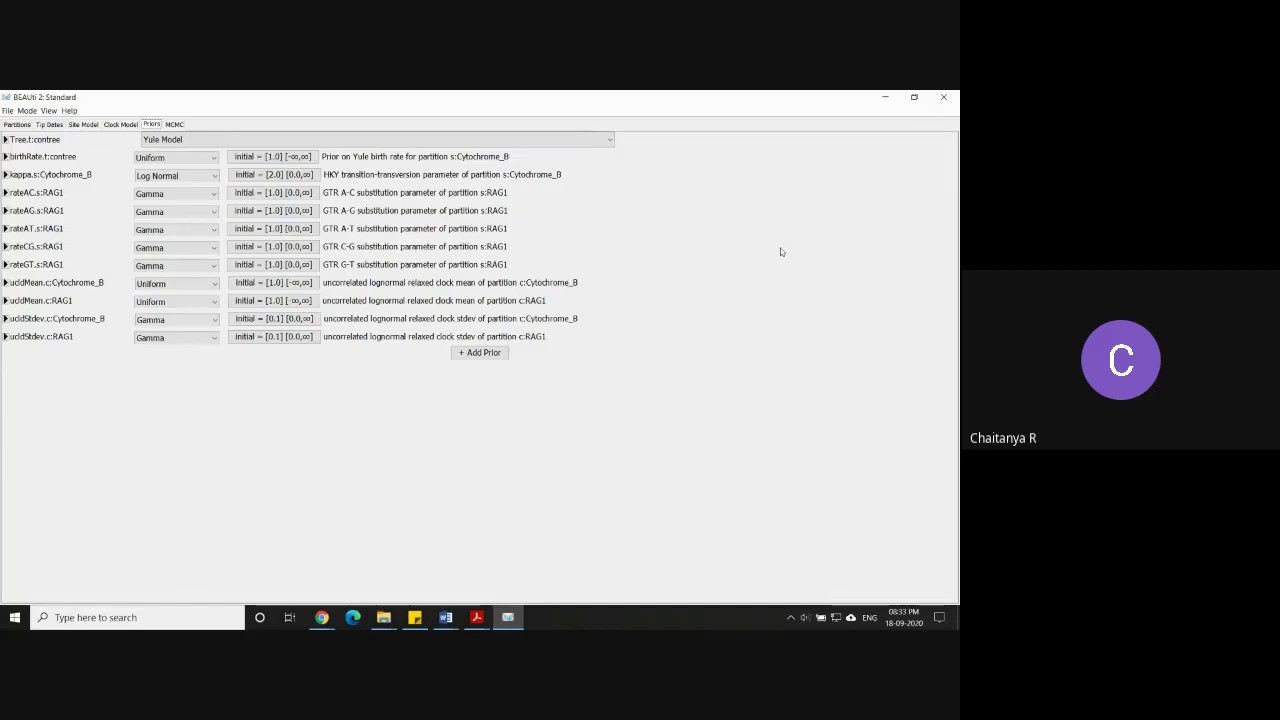
Switch the Tree.t:contree prior to the Birth Death Model.
left_click(610, 141)
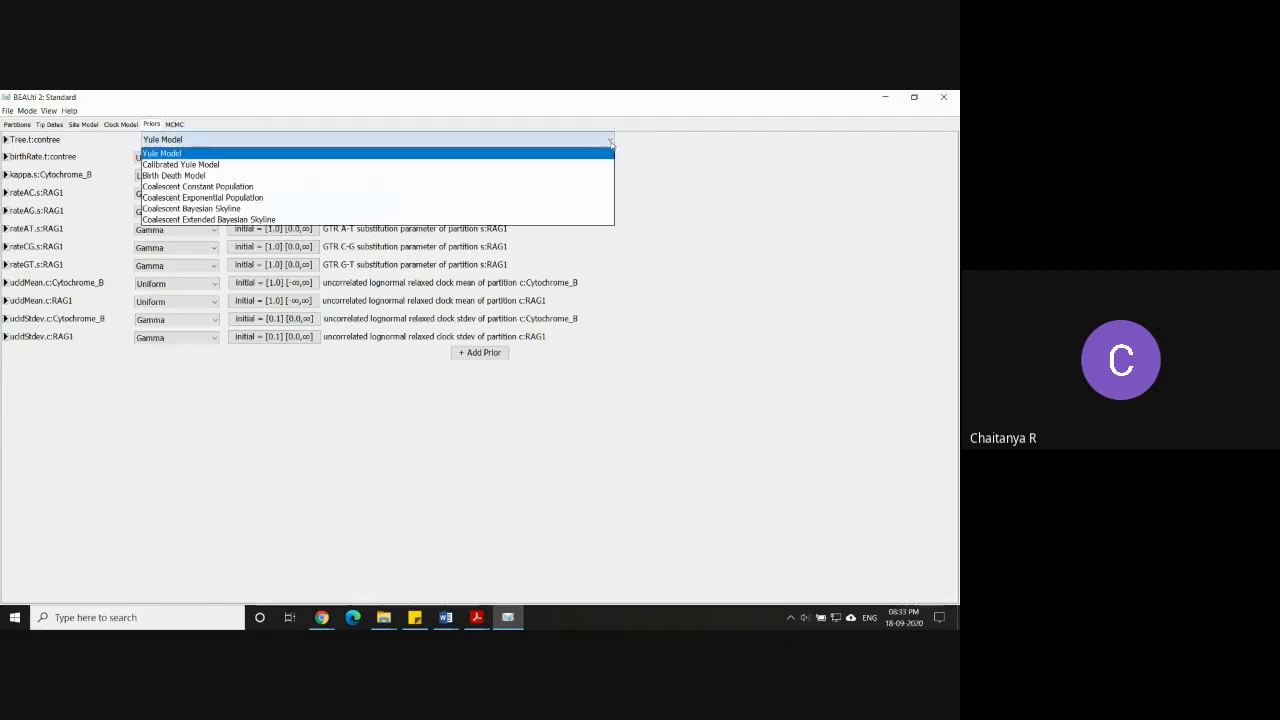
left_click(262, 176)
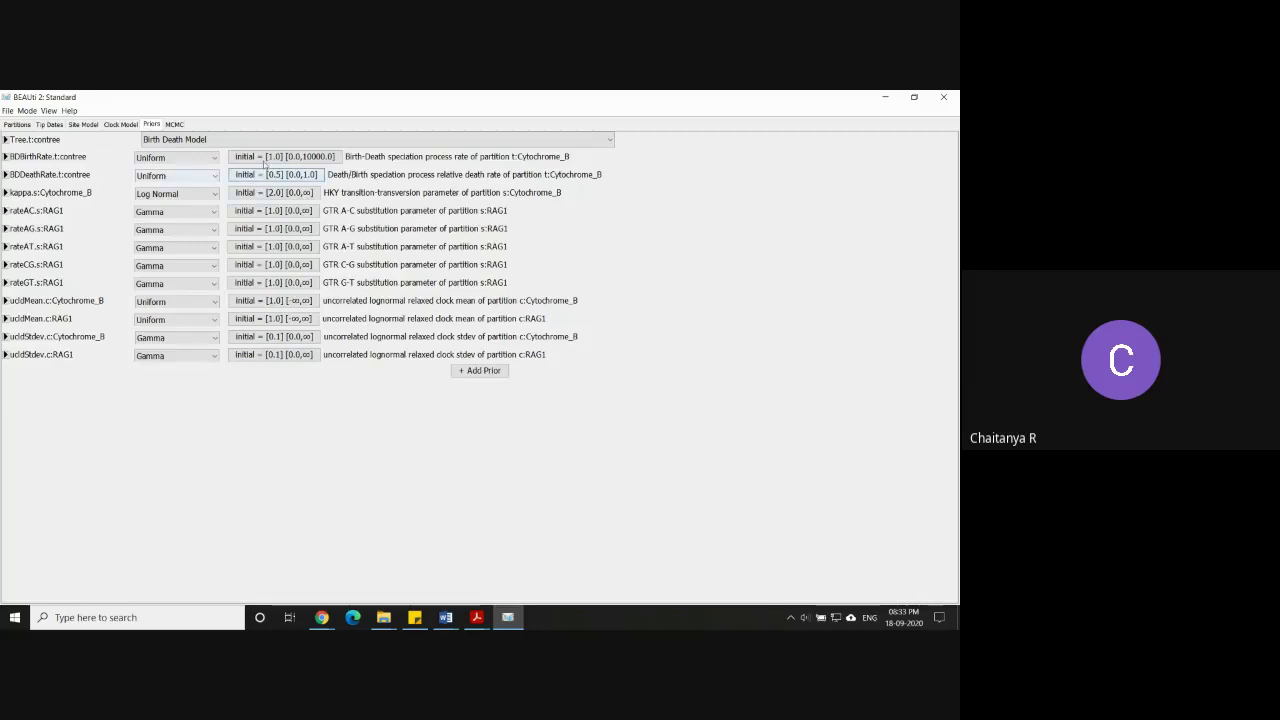
Set the Tree.t:contree prior back to the Yule Model.
left_click(607, 143)
left_click(571, 157)
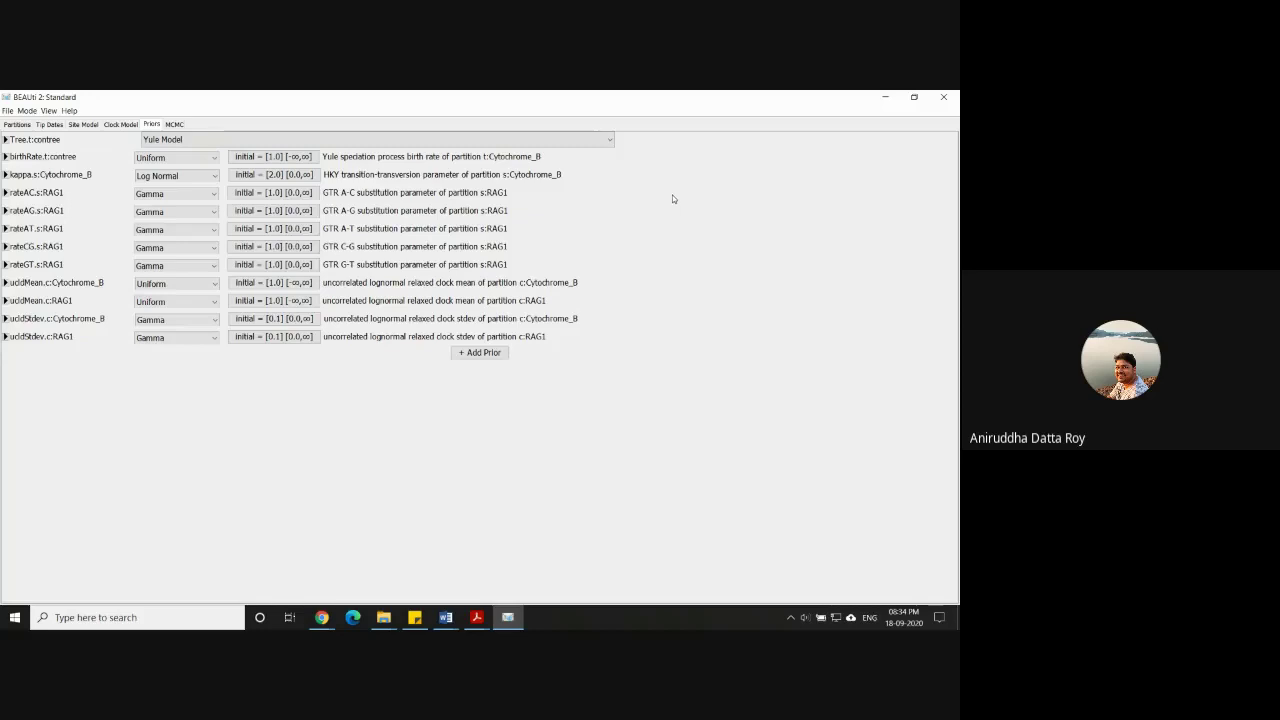
Start a new taxon-set prior labelled 'Human-Chimp'.
left_click(481, 353)
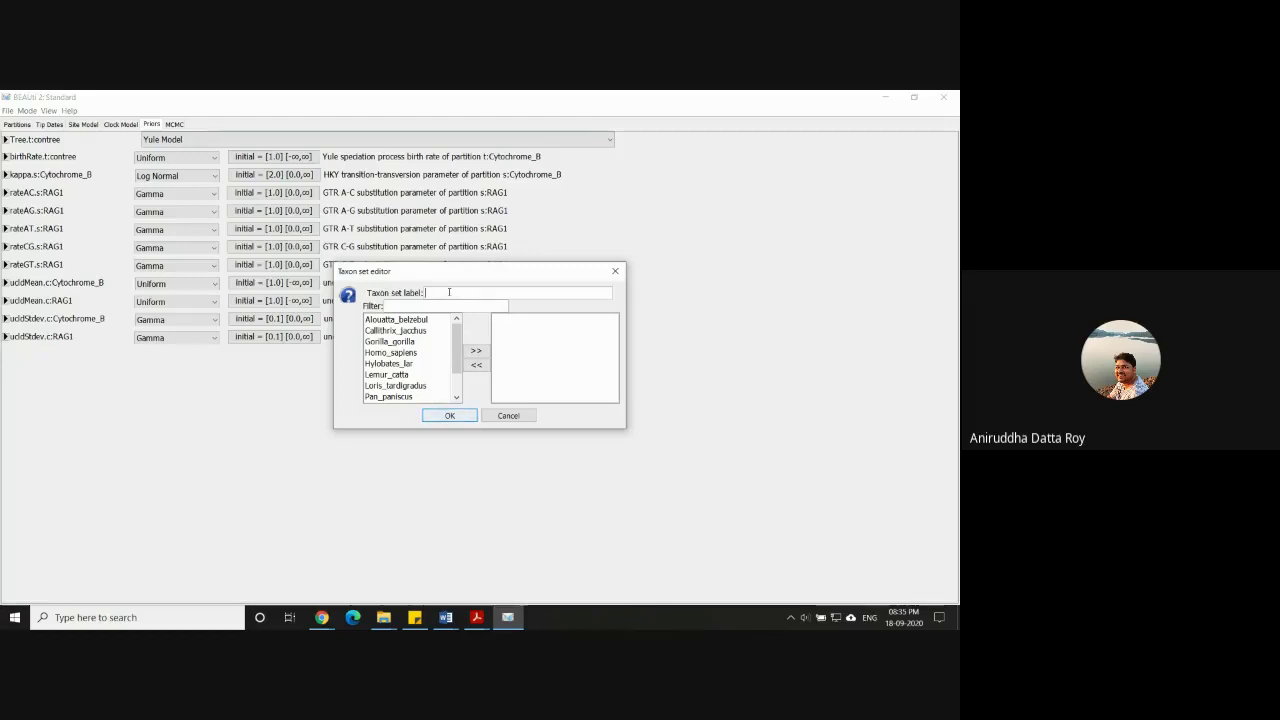
type("Human-Chimp")
Move Homo_sapiens and Pan_paniscus into the Human-Chimp taxon set.
left_click(392, 353)
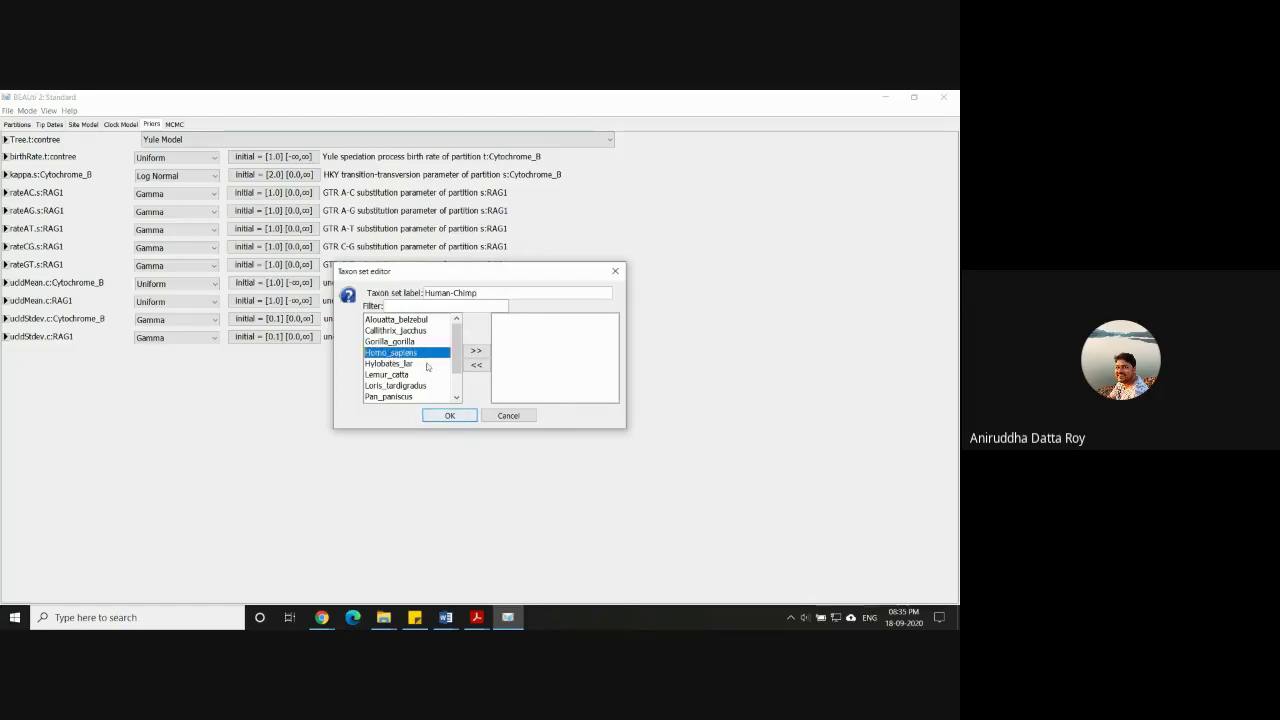
left_click(388, 397, "ctrl")
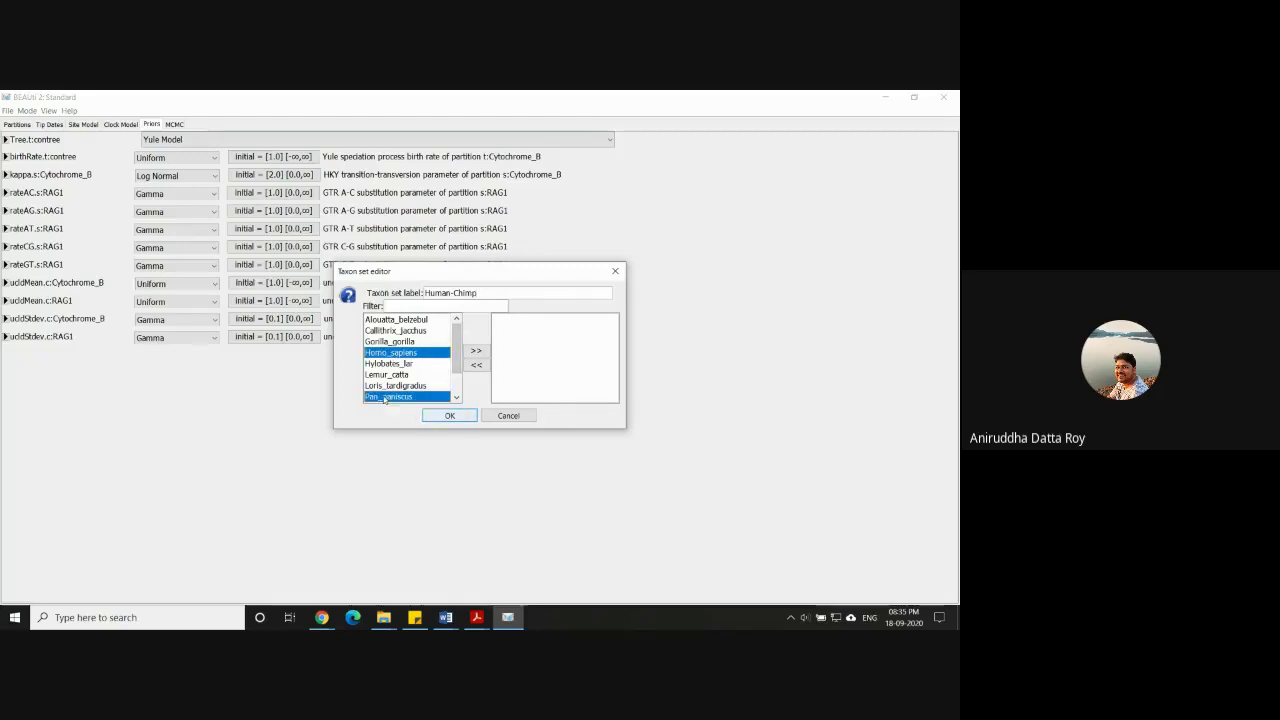
left_click(477, 352)
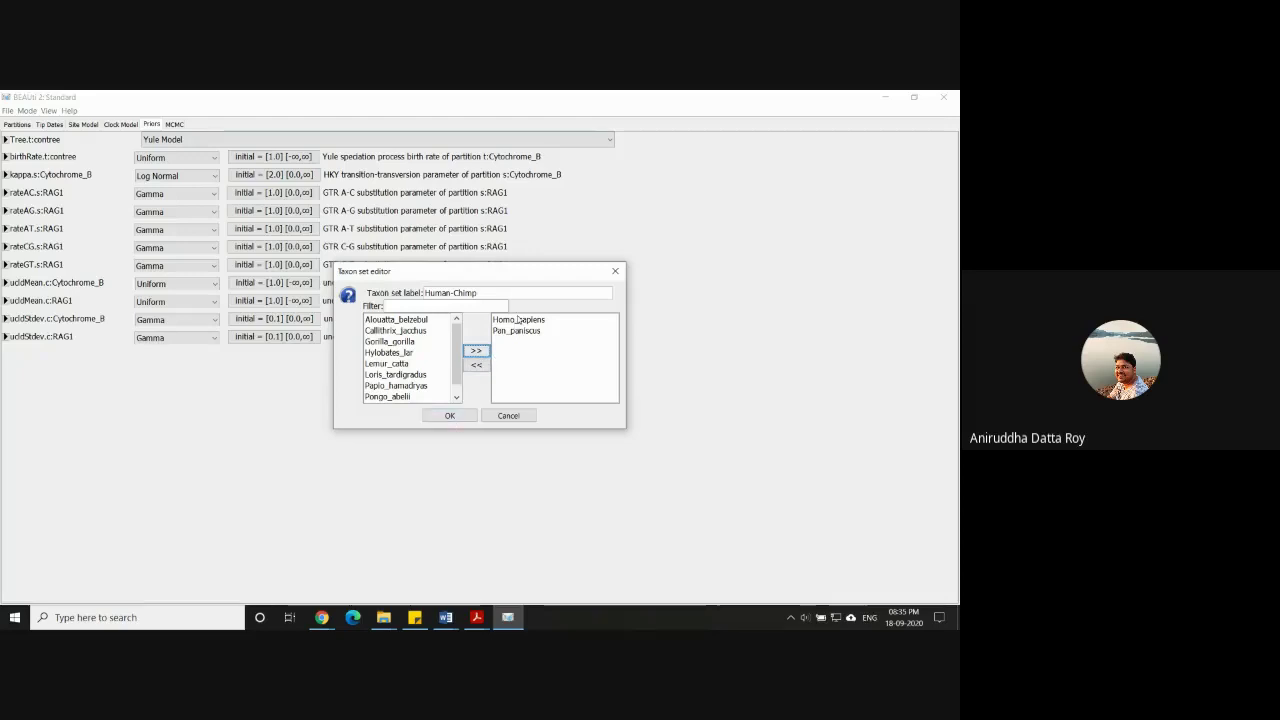
Confirm the Human-Chimp taxon set and expand Human-Chimp.prior to view its distribution choices.
left_click(450, 415)
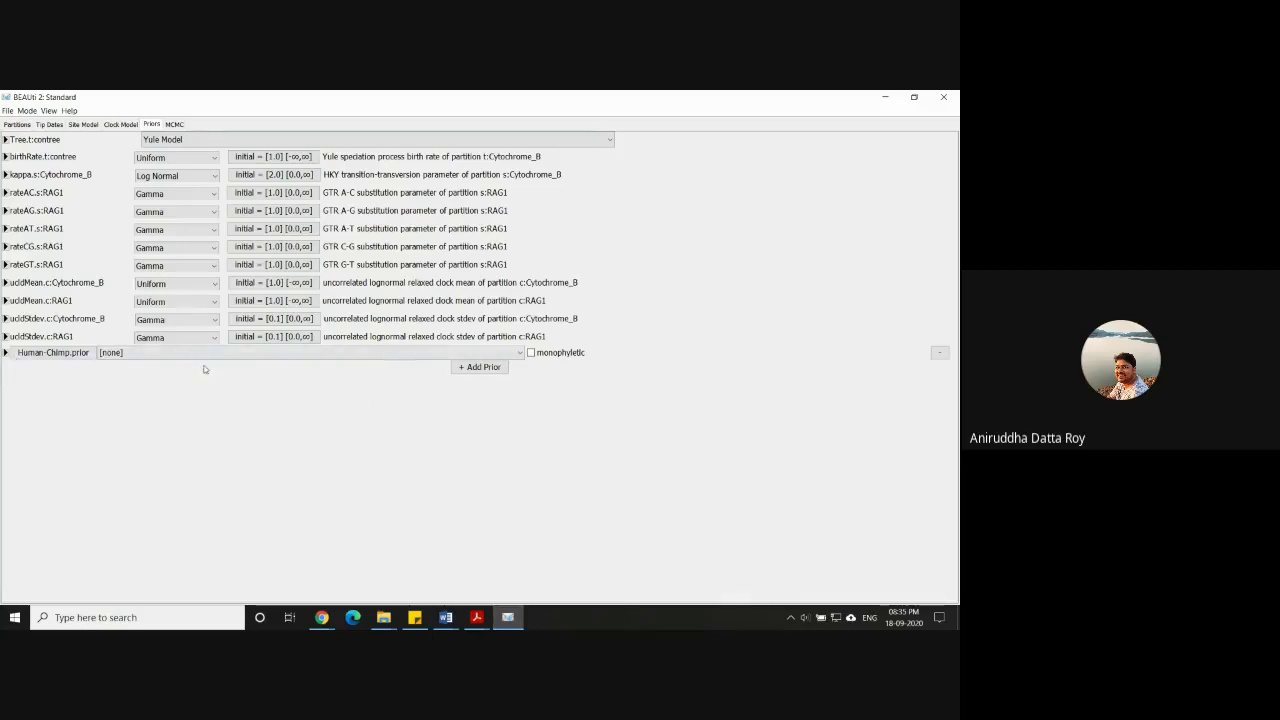
left_click(5, 354)
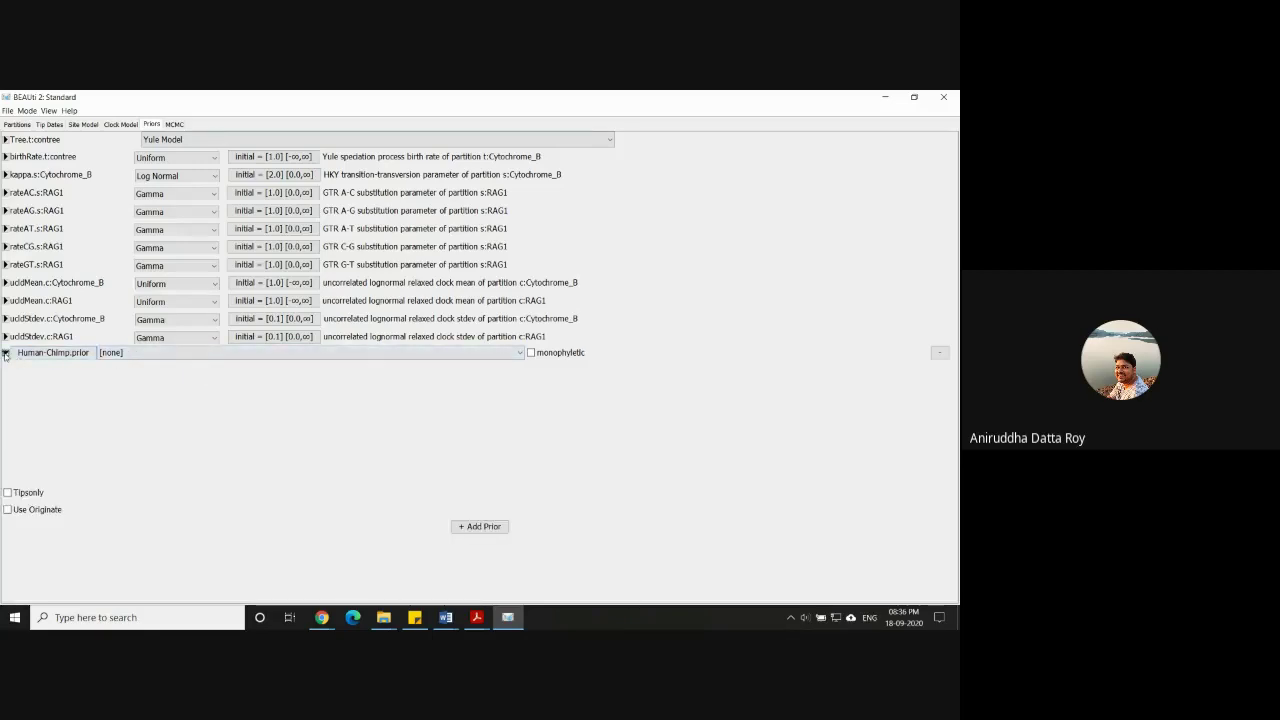
left_click(254, 354)
scroll(208, 392, "up", 1)
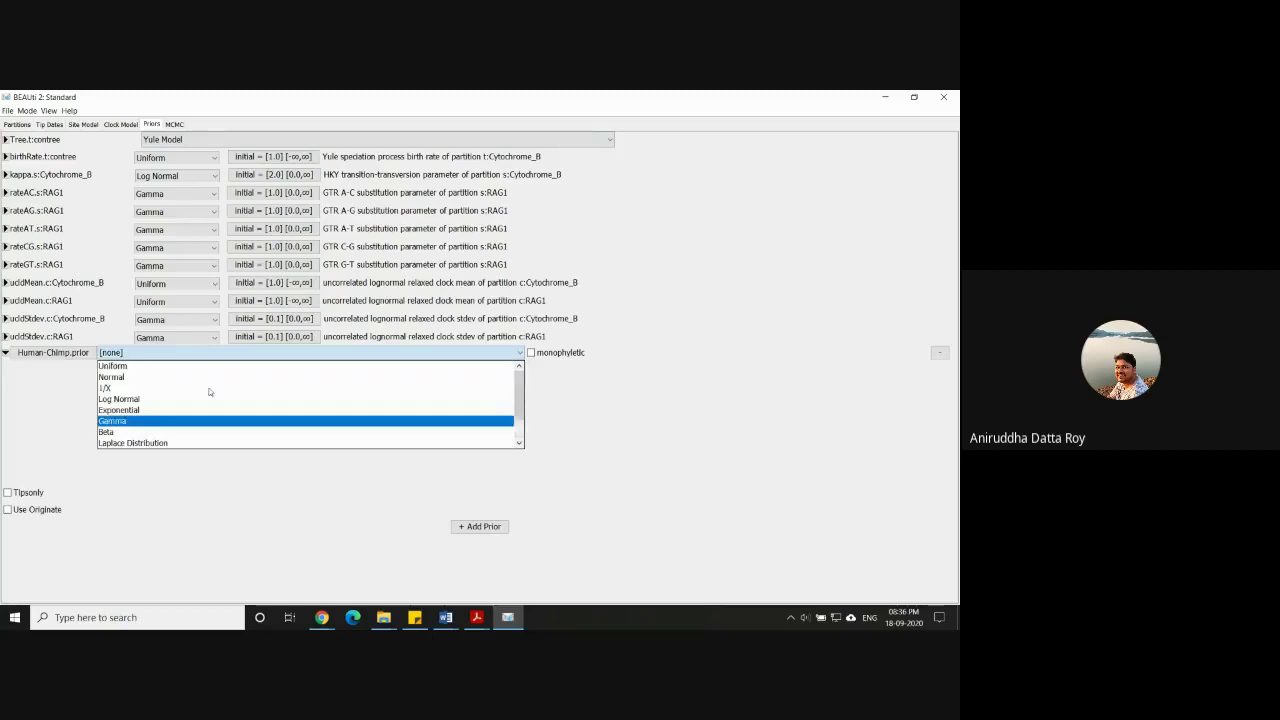
Give Human-Chimp.prior a Normal distribution with Offset 6 and Sigma 0.5.
left_click(150, 377)
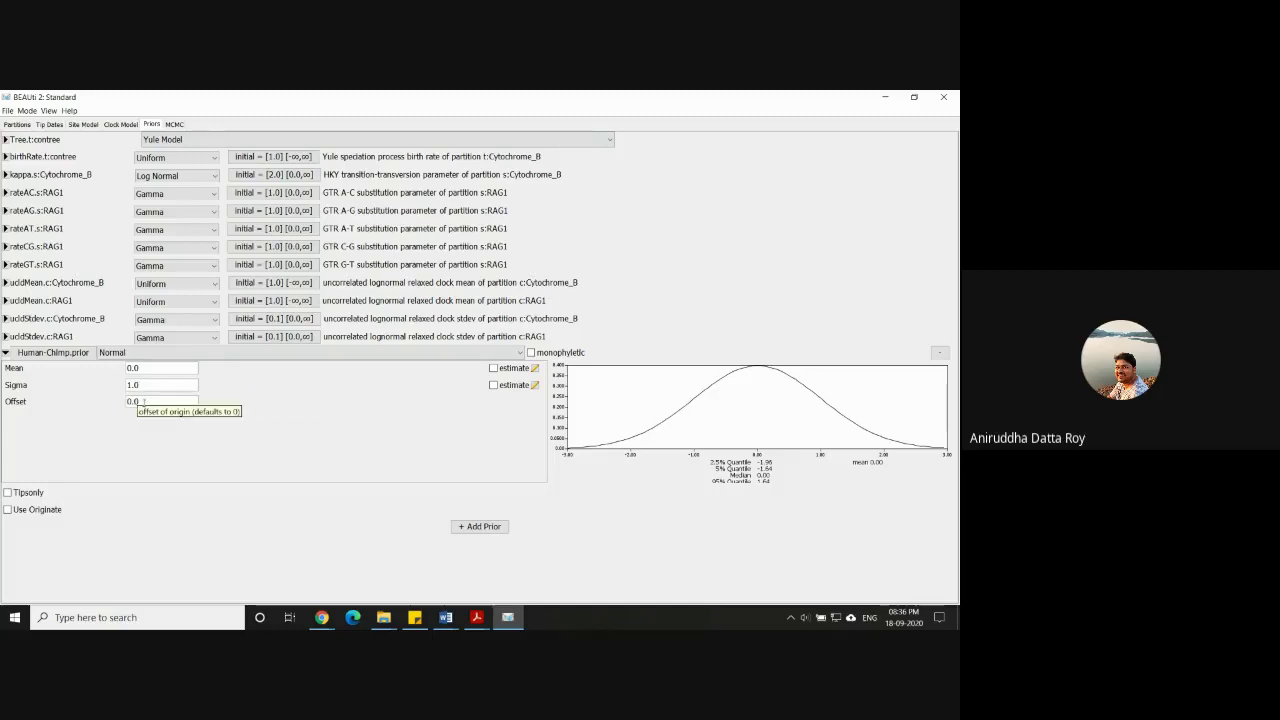
left_click_drag(144, 401, 123, 402)
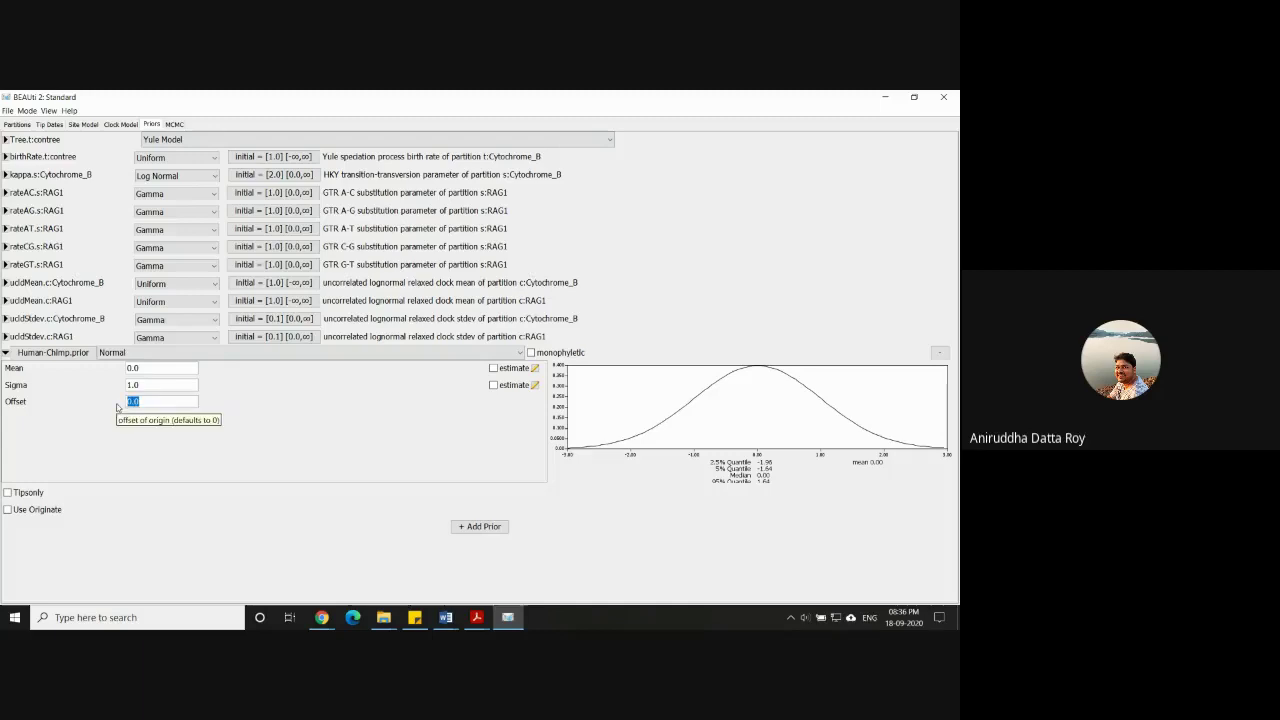
type("6")
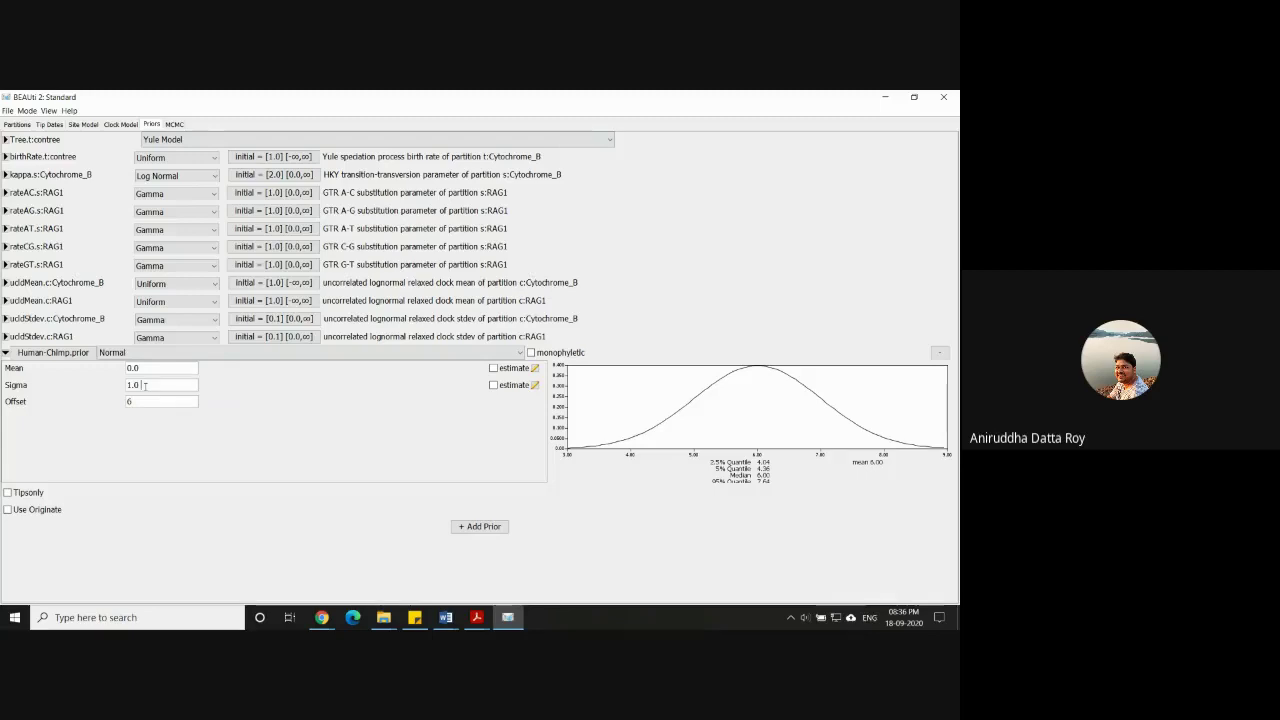
left_click_drag(145, 384, 114, 392)
type("0")
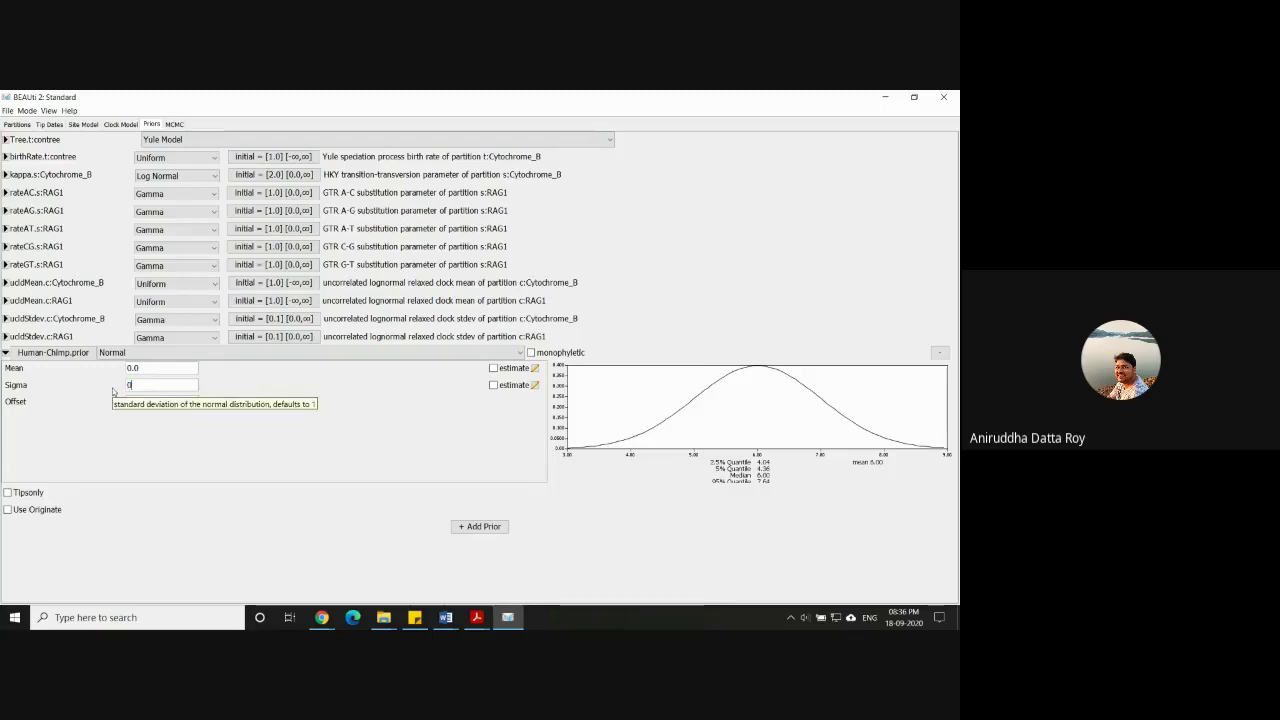
type(".5")
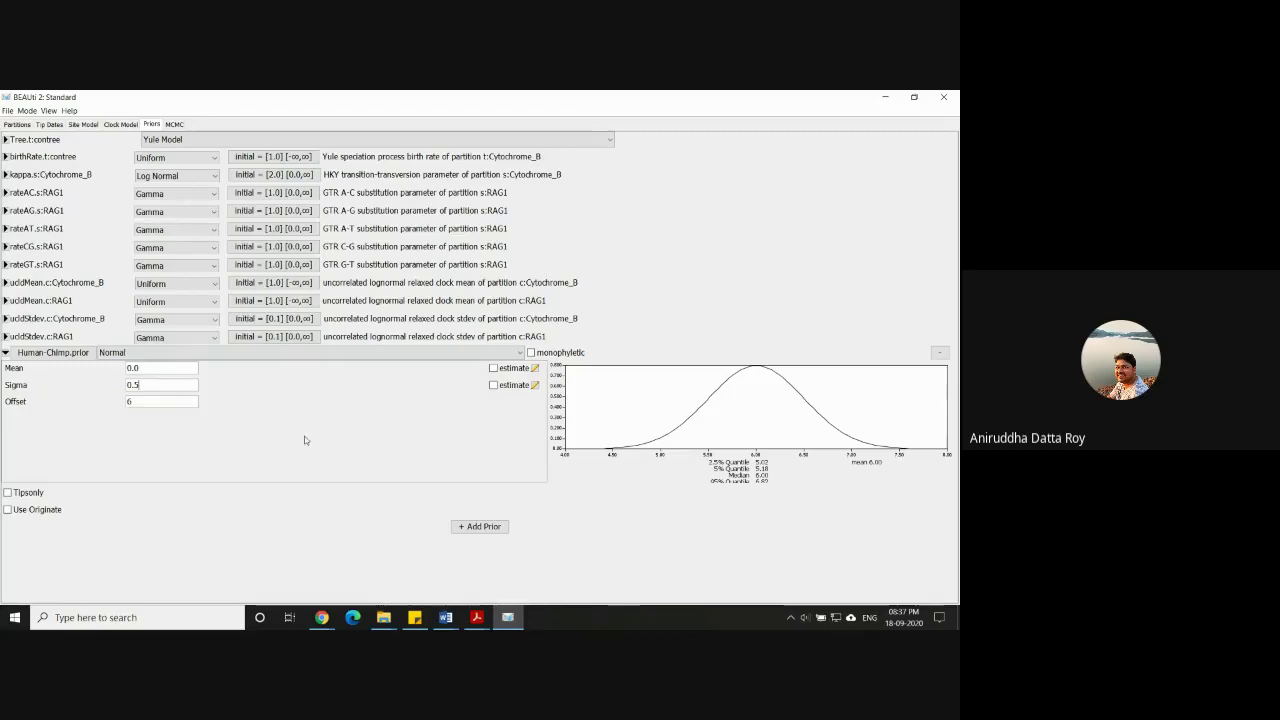
left_click(5, 353)
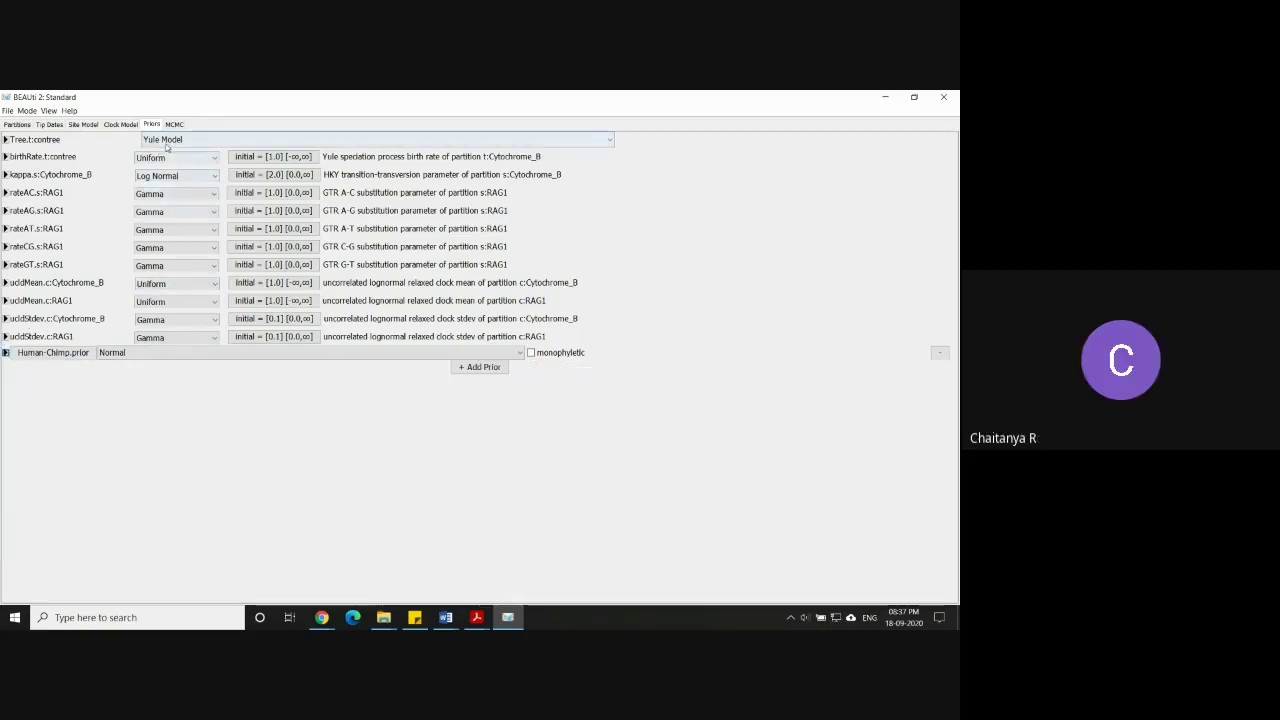
left_click(5, 353)
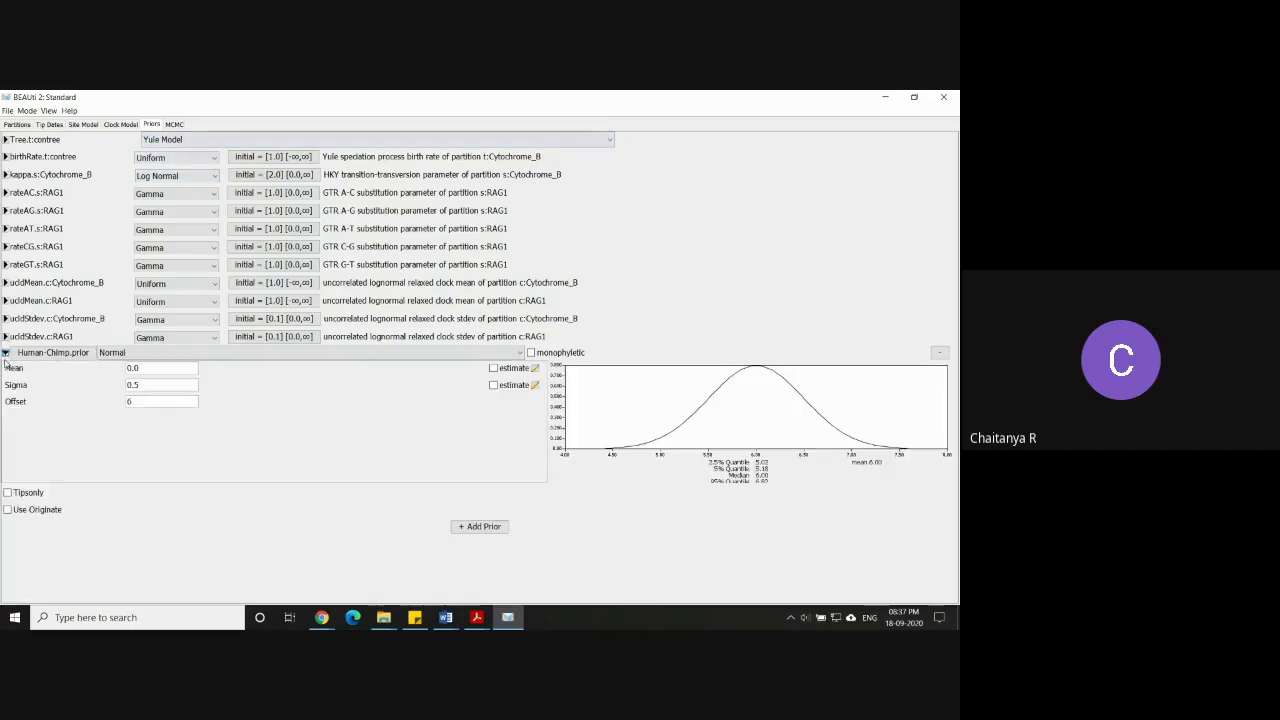
Switch Human-Chimp.prior to Log Normal with Offset 6, S 1.5 and M 0.
left_click(196, 356)
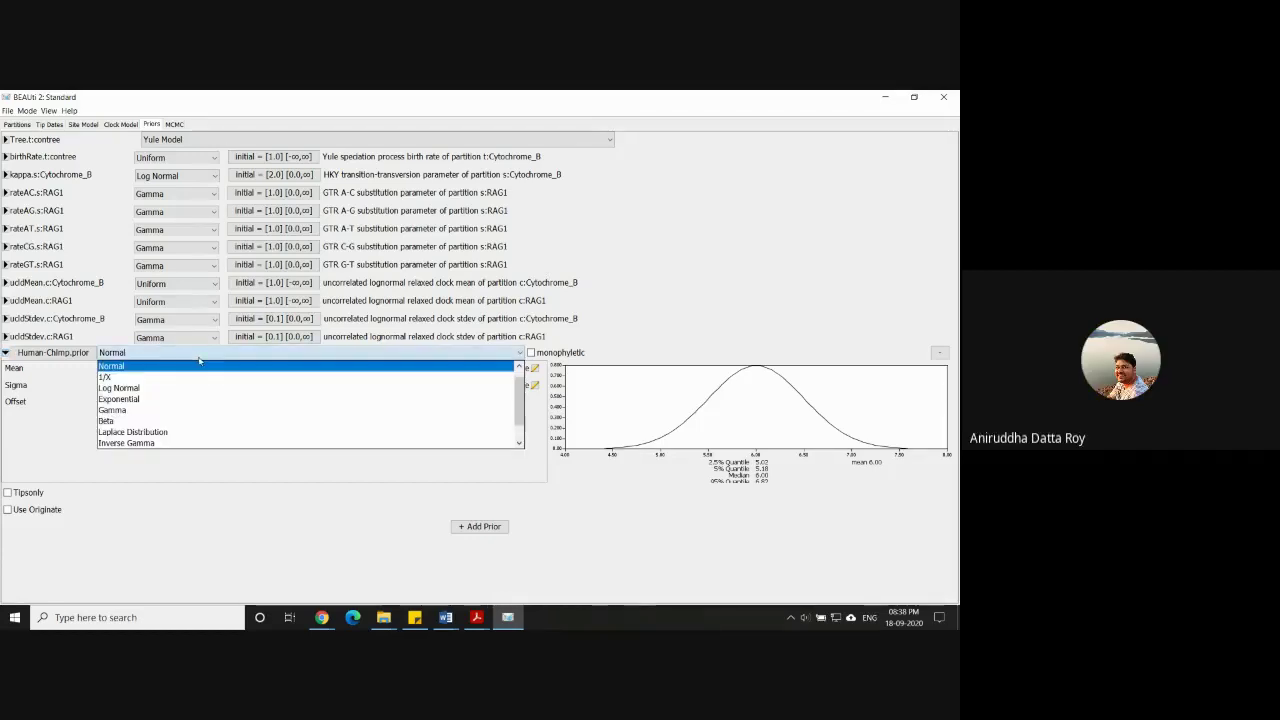
scroll(200, 371, "up", 1)
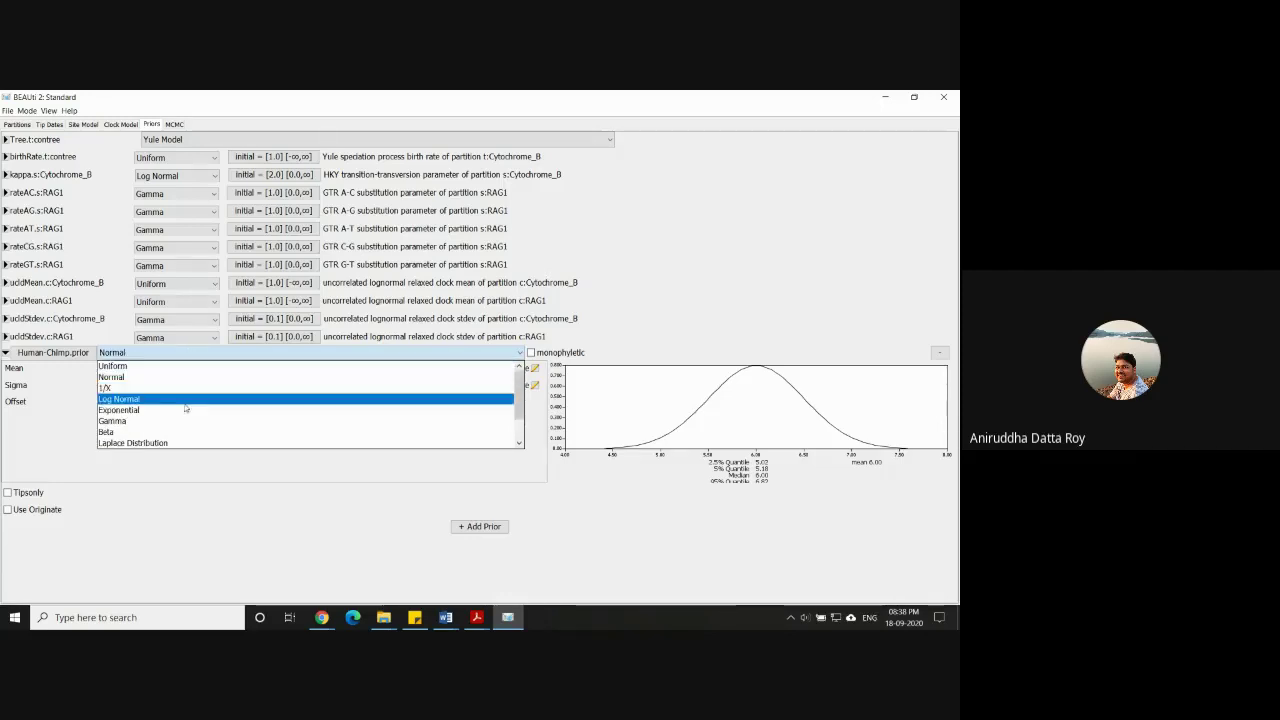
left_click(186, 400)
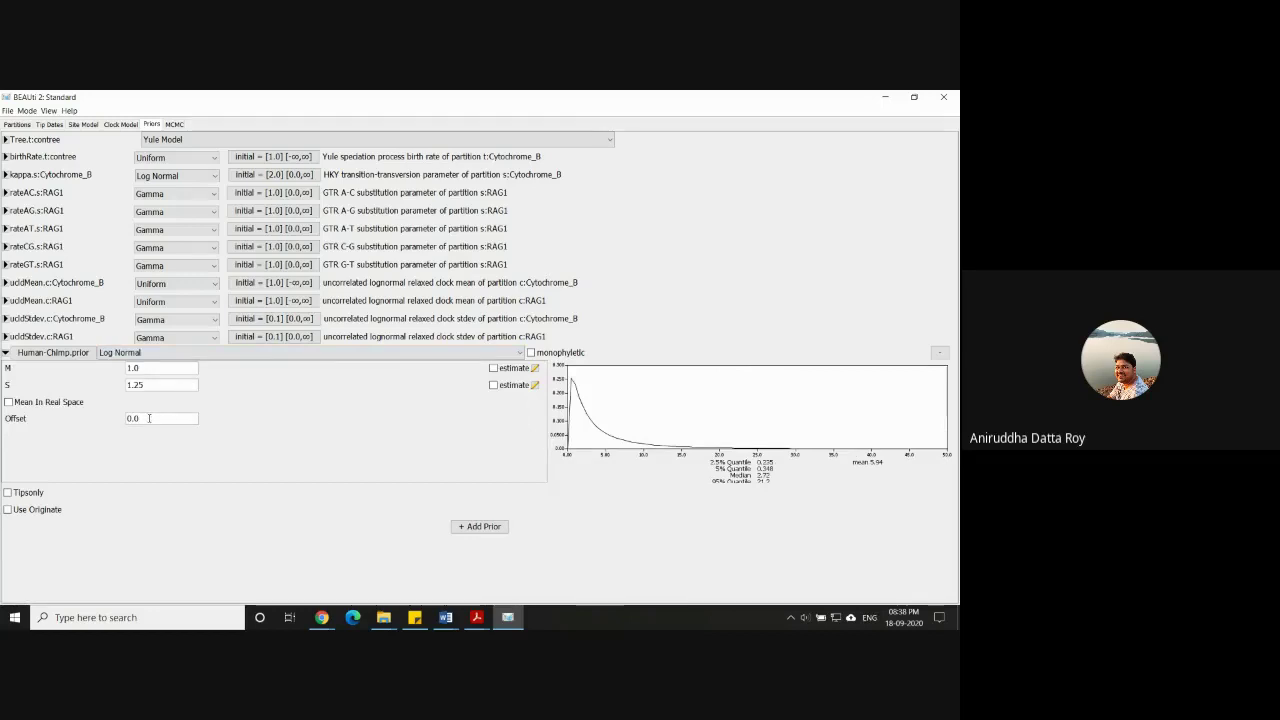
left_click_drag(145, 418, 88, 416)
type("6")
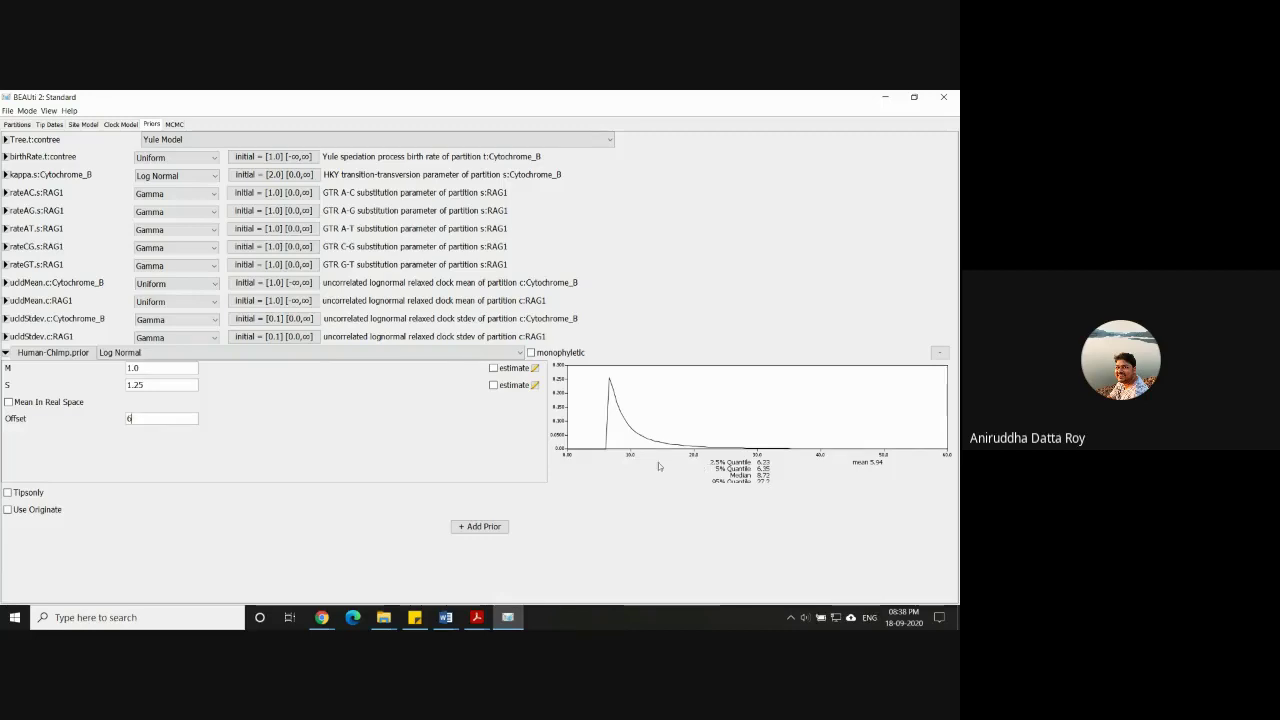
left_click_drag(147, 384, 104, 383)
type("1.5")
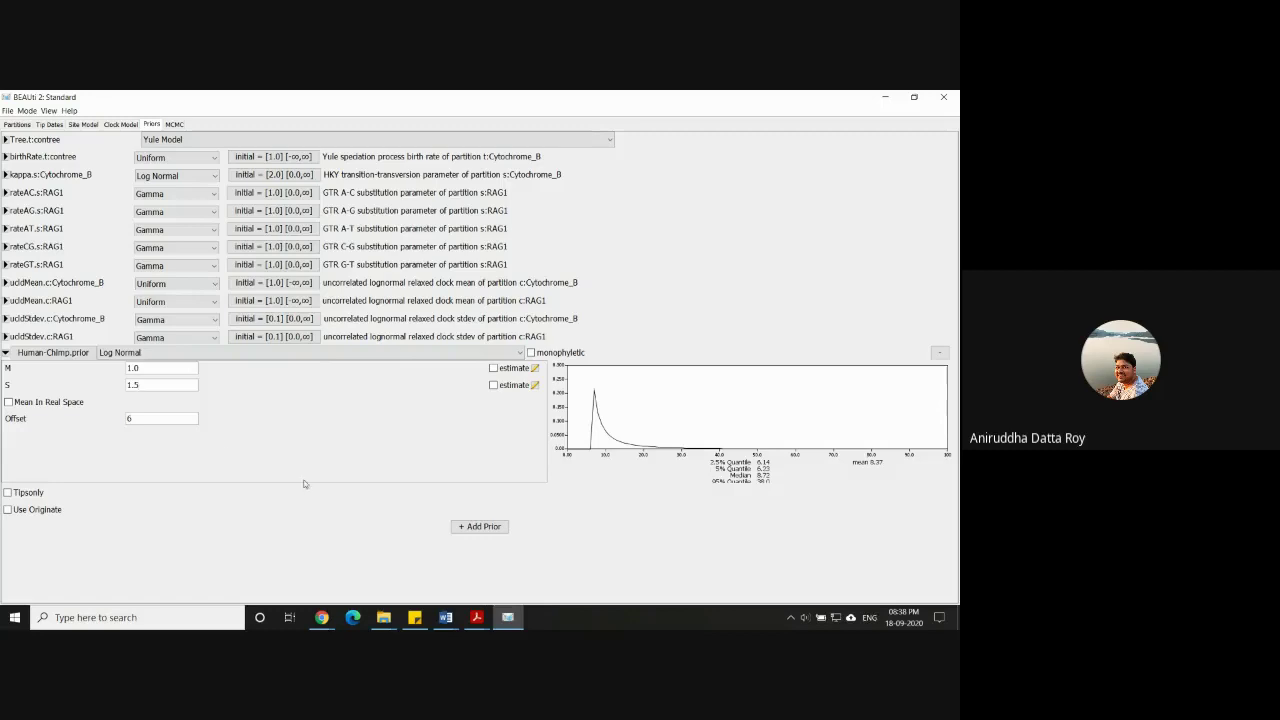
left_click_drag(142, 368, 118, 366)
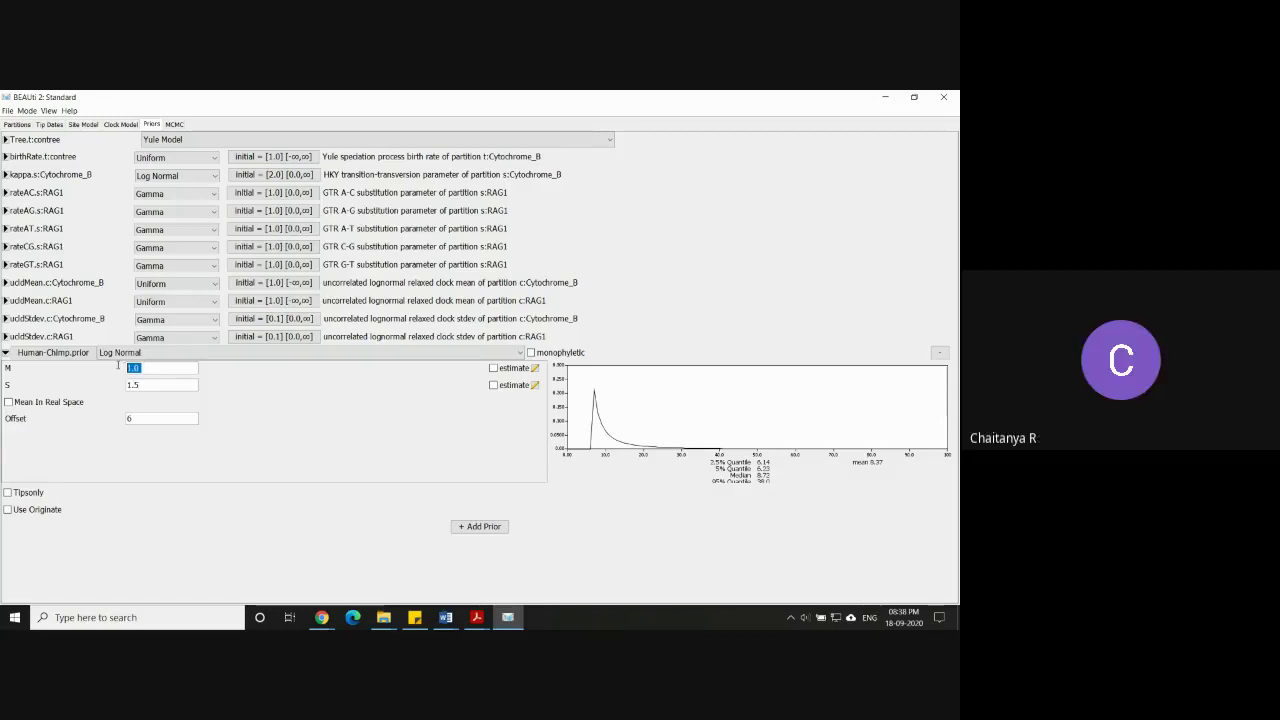
type("0")
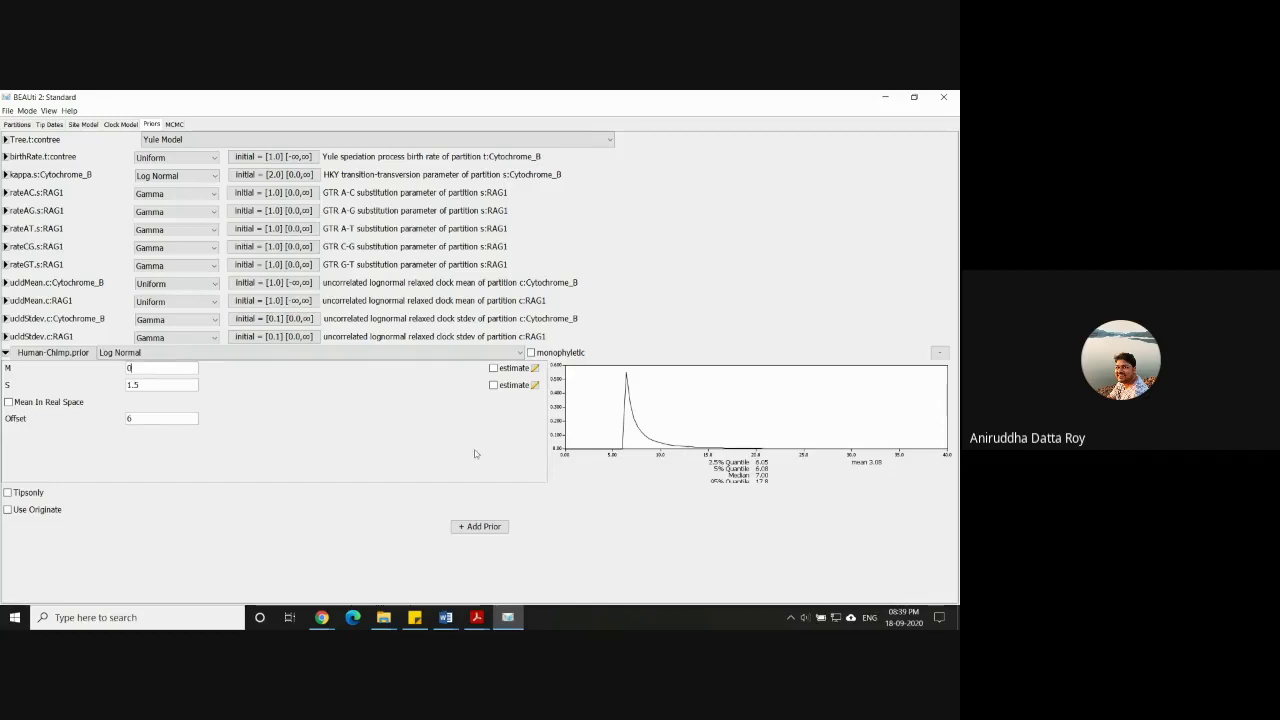
Switch Human-Chimp.prior to Uniform, then back to a default Normal (mean 0.0, sigma 1.0).
left_click(248, 353)
scroll(234, 400, "up", 2)
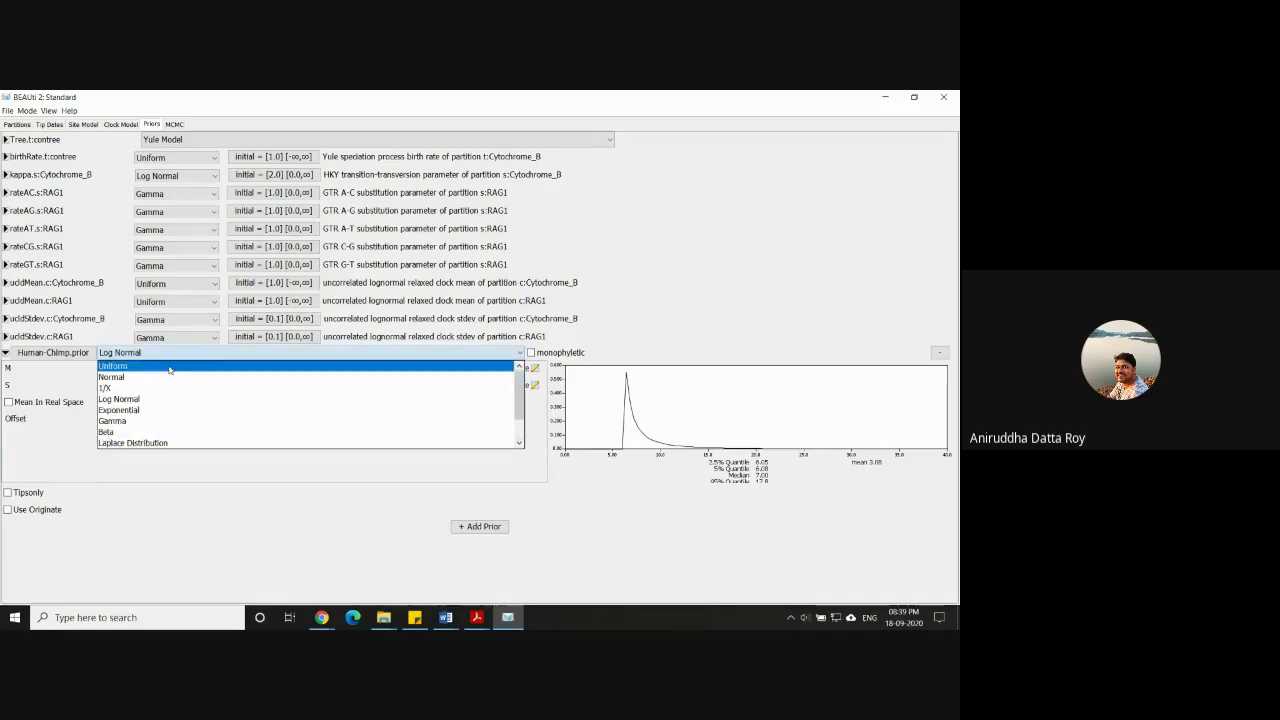
left_click(169, 370)
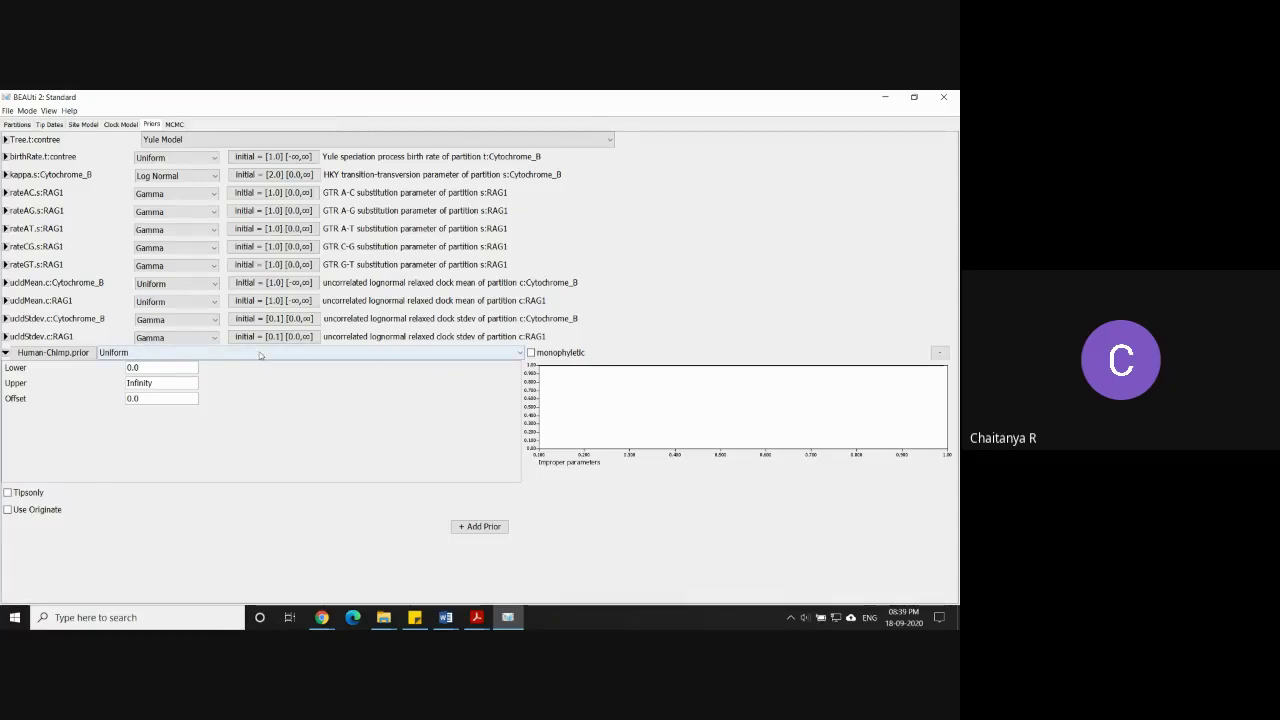
left_click(259, 354)
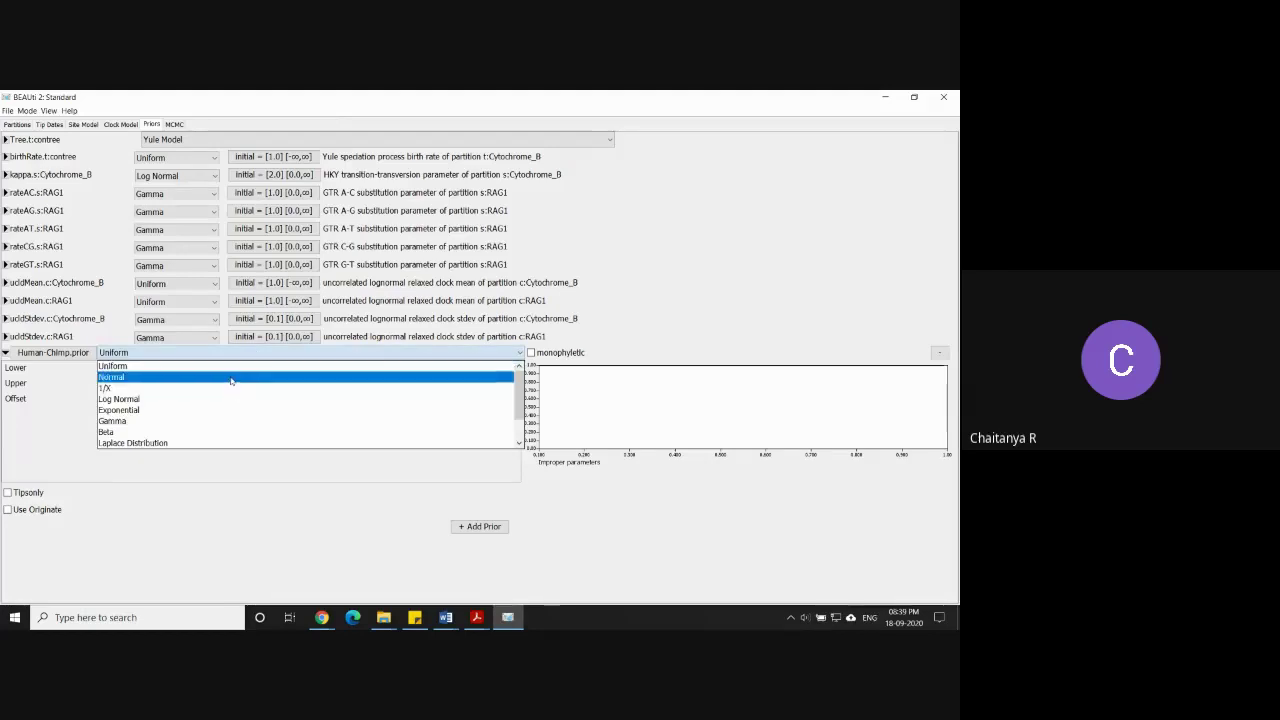
left_click(230, 378)
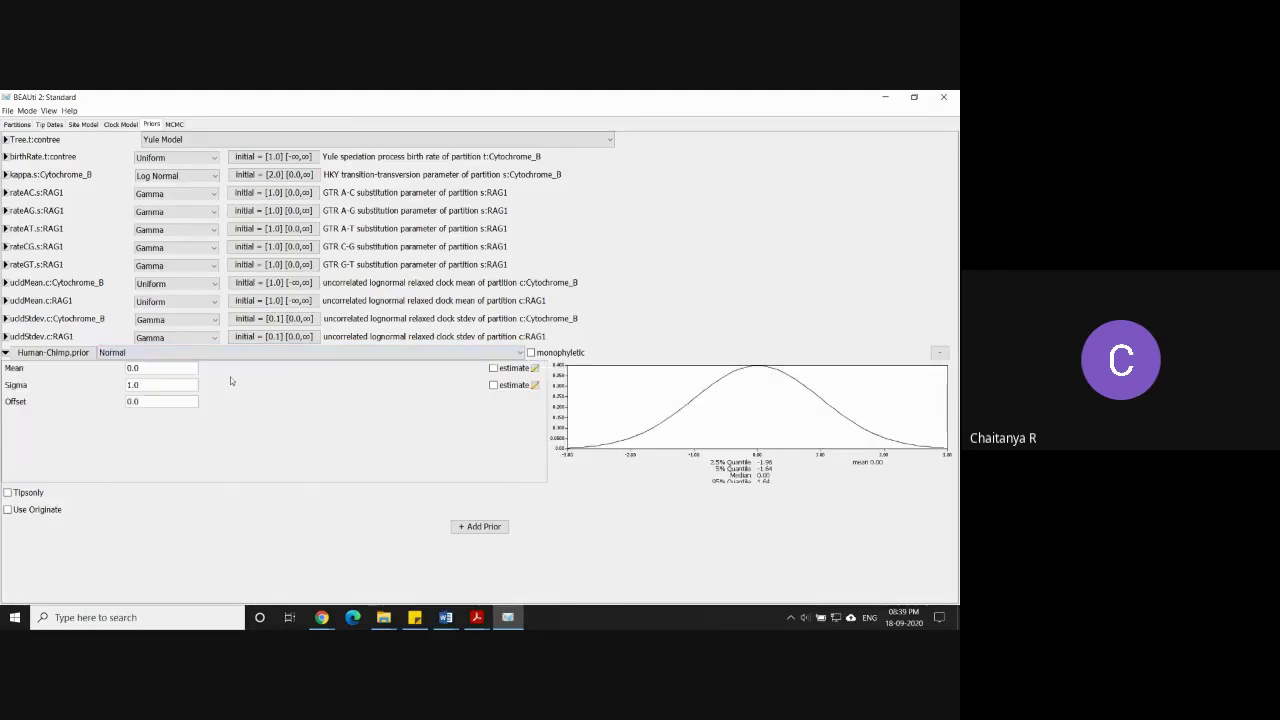
Enter offset 6 and sigma 0.5 for the Human-Chimp Normal prior, giving median 6.00.
double_click(140, 402)
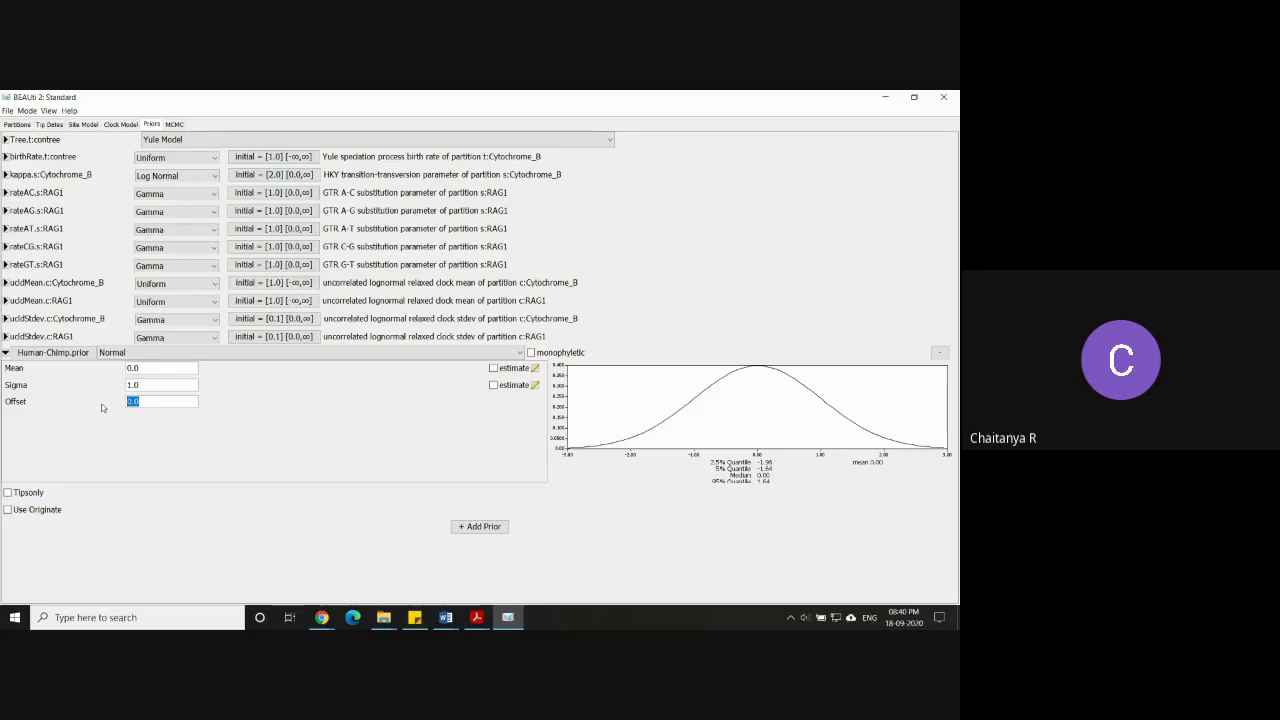
type("6")
left_click_drag(150, 385, 74, 379)
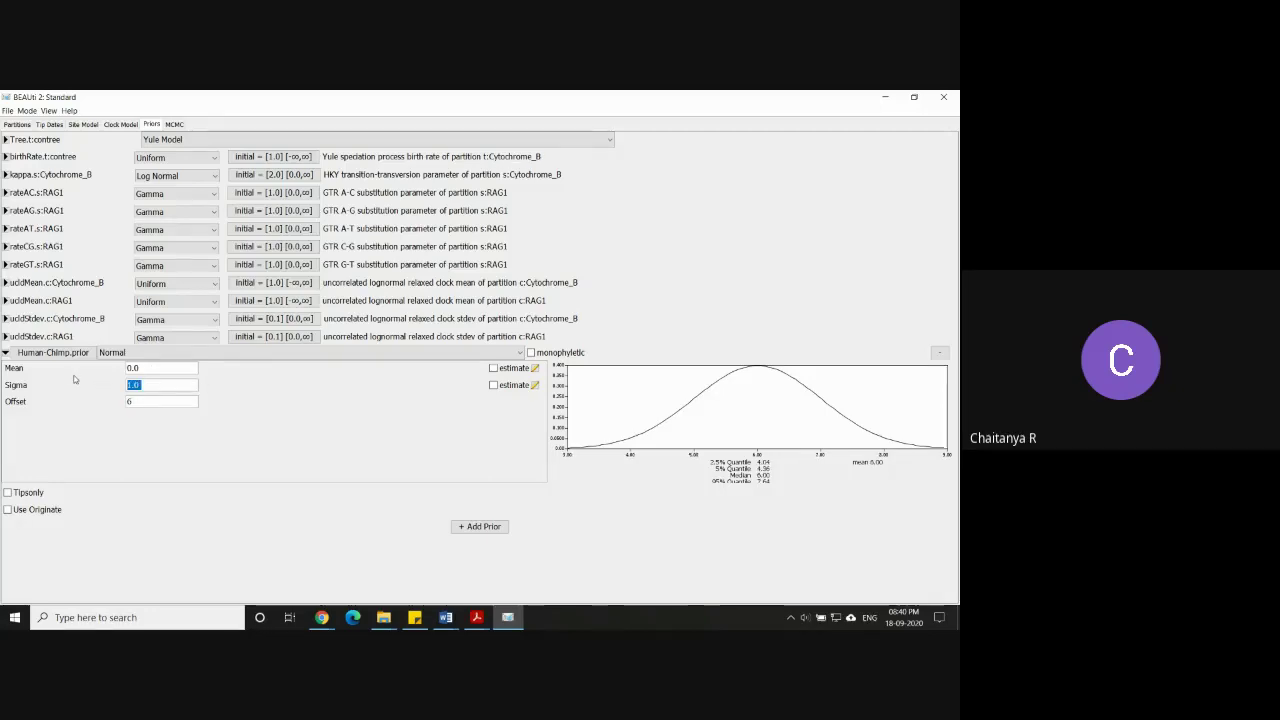
type("0")
key("ctrl+a")
type("0.5")
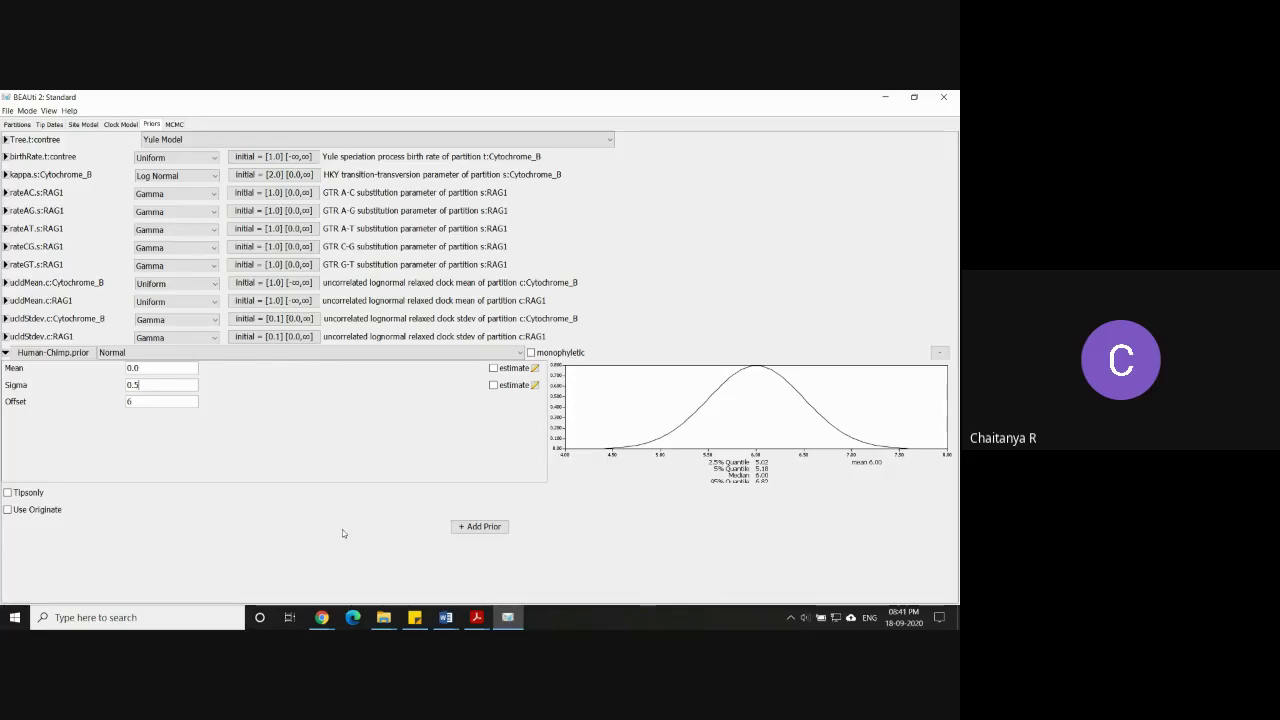
Launch JabRef by searching 'jab' from the Windows taskbar.
mouse_move(321, 617)
left_click(170, 617)
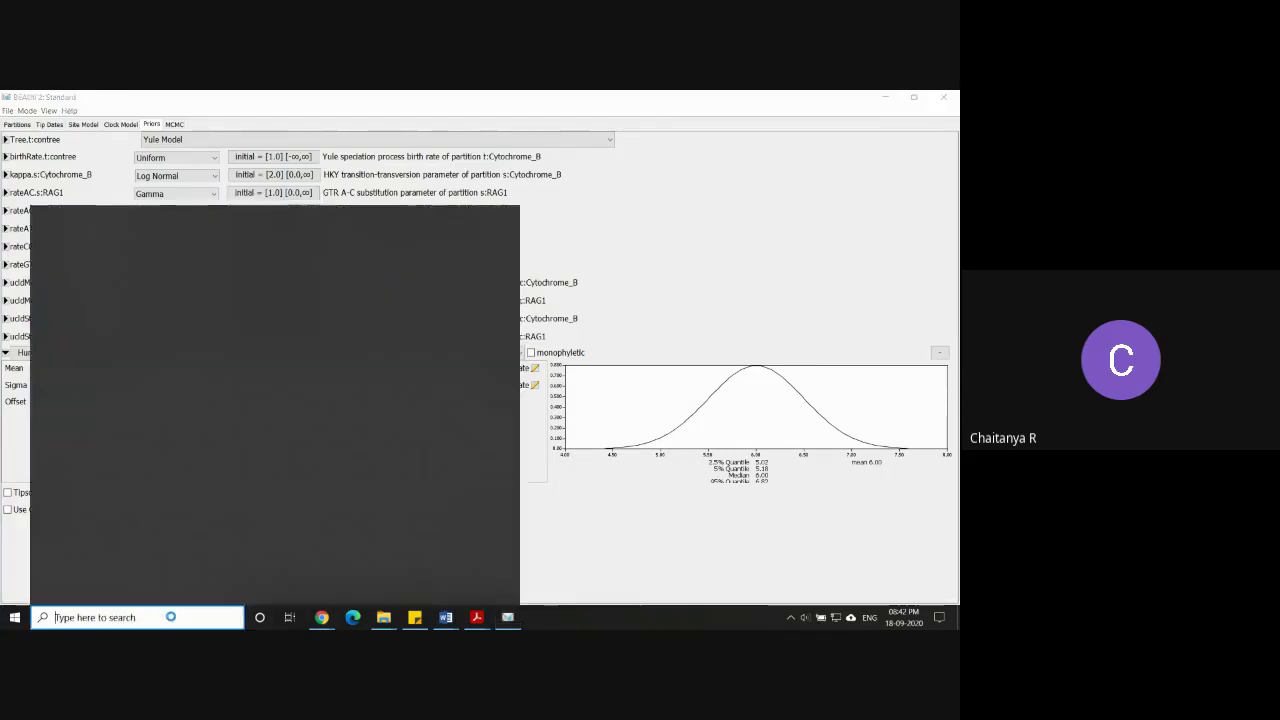
type("jab")
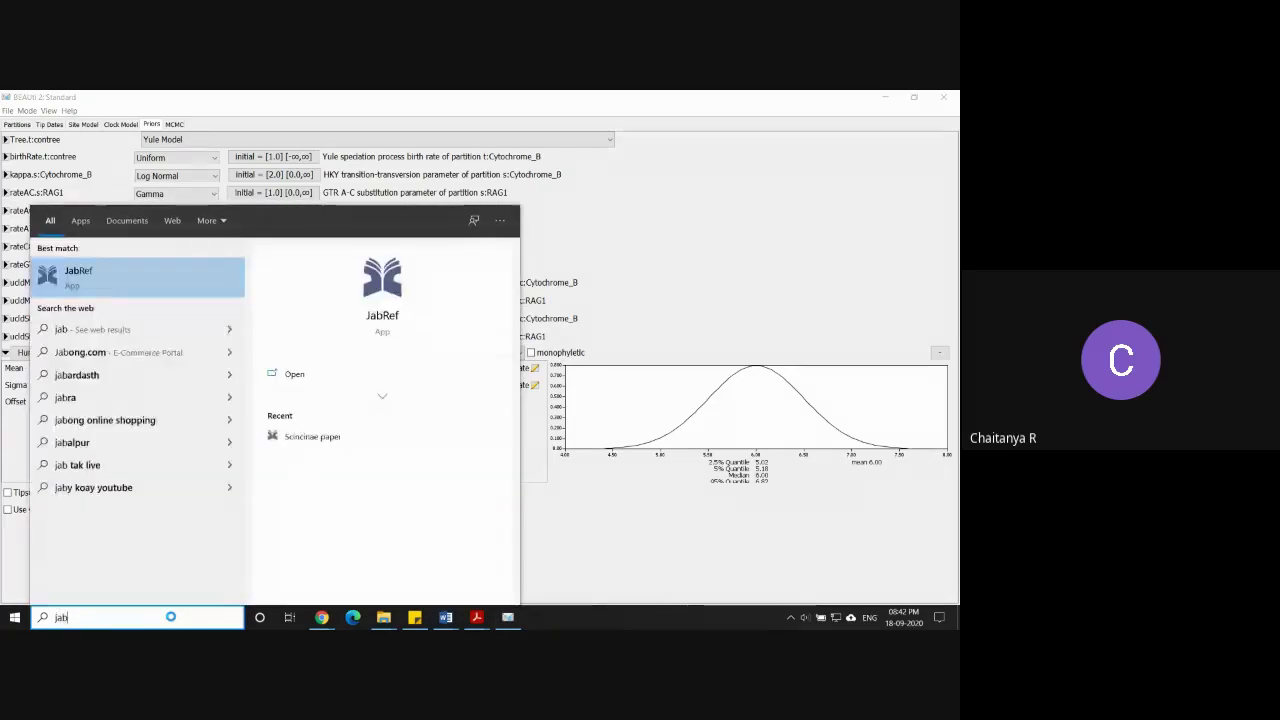
key("Return")
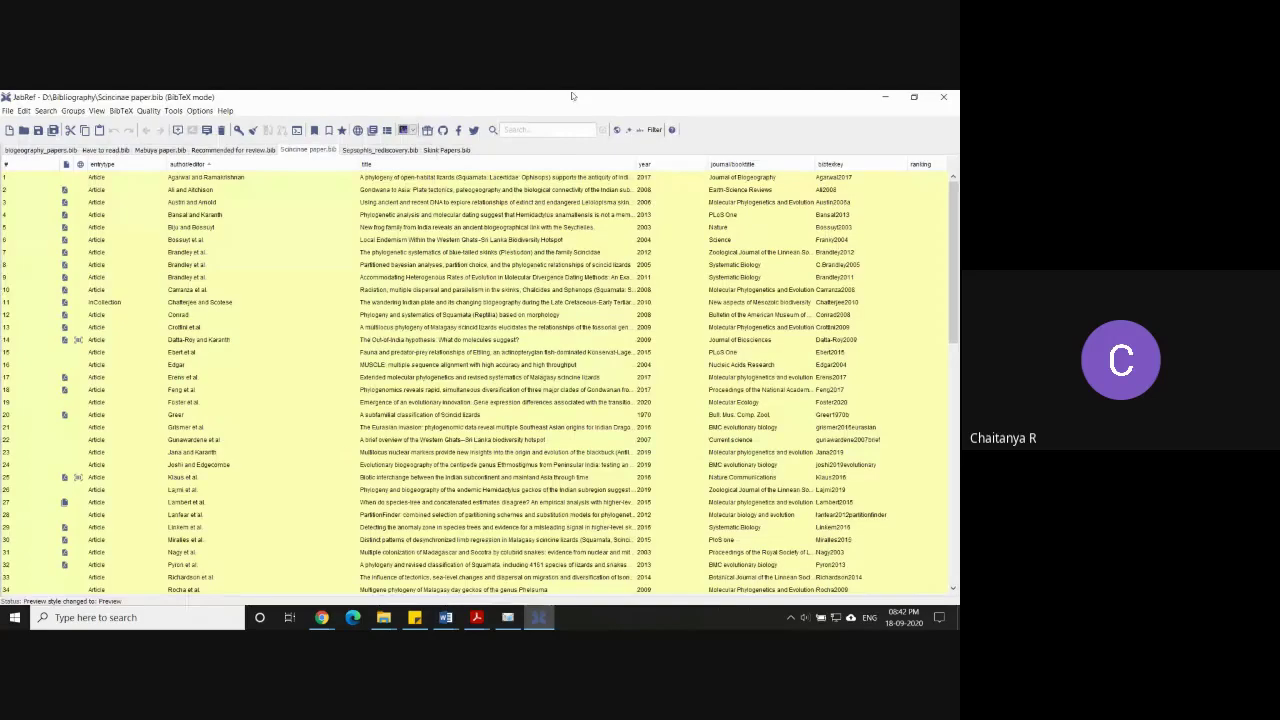
Close the pop-up and browse the article entries in Scincinae paper.bib.
left_click(552, 379)
scroll(190, 350, "down", 15)
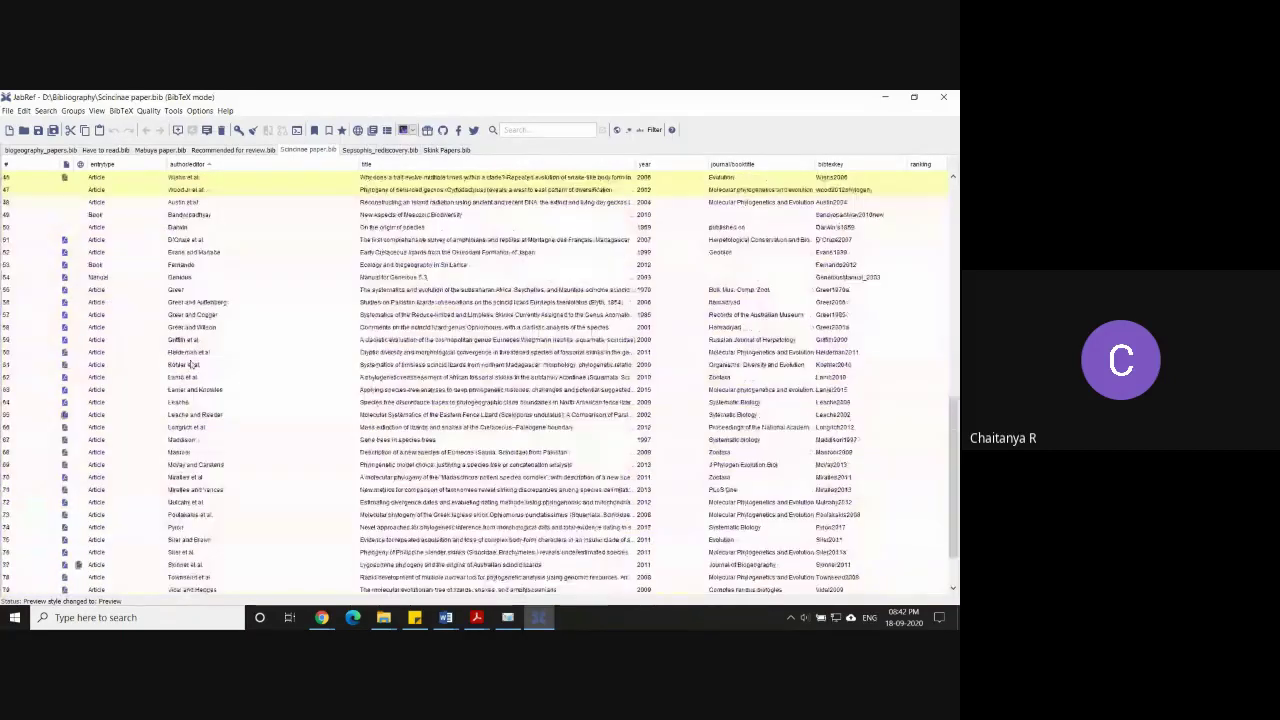
scroll(190, 365, "down", 2)
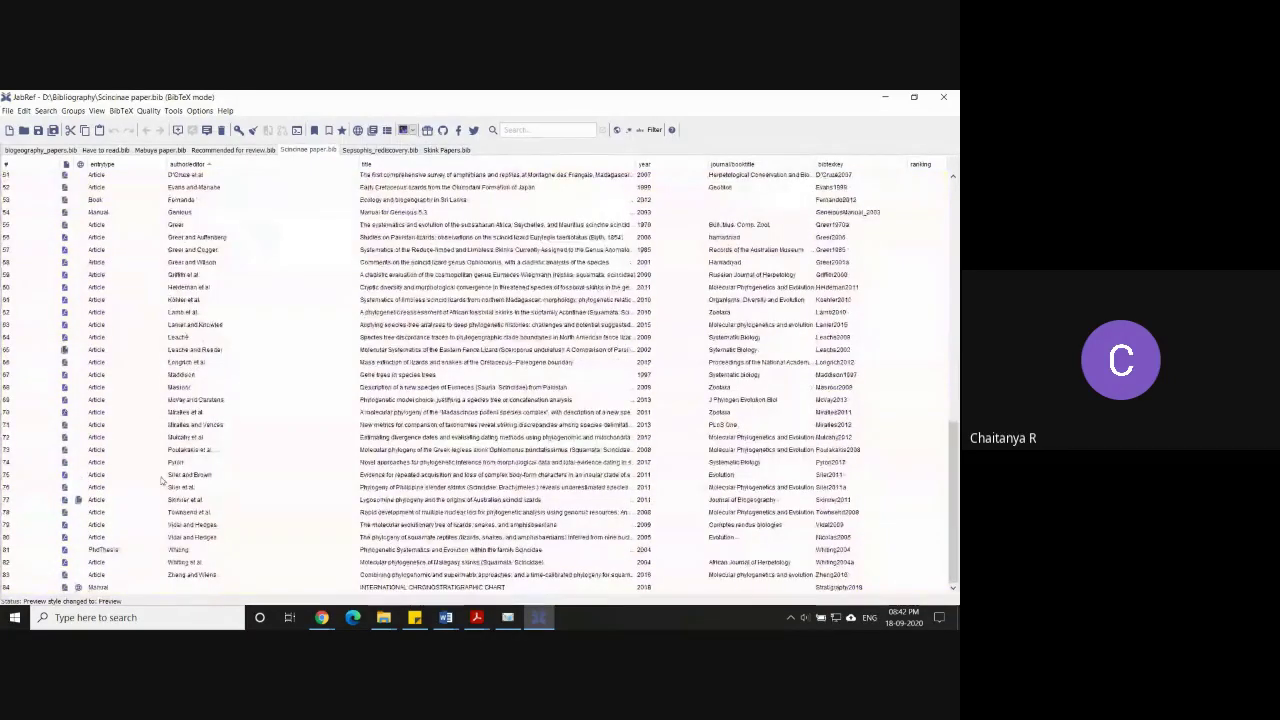
scroll(160, 481, "up", 4)
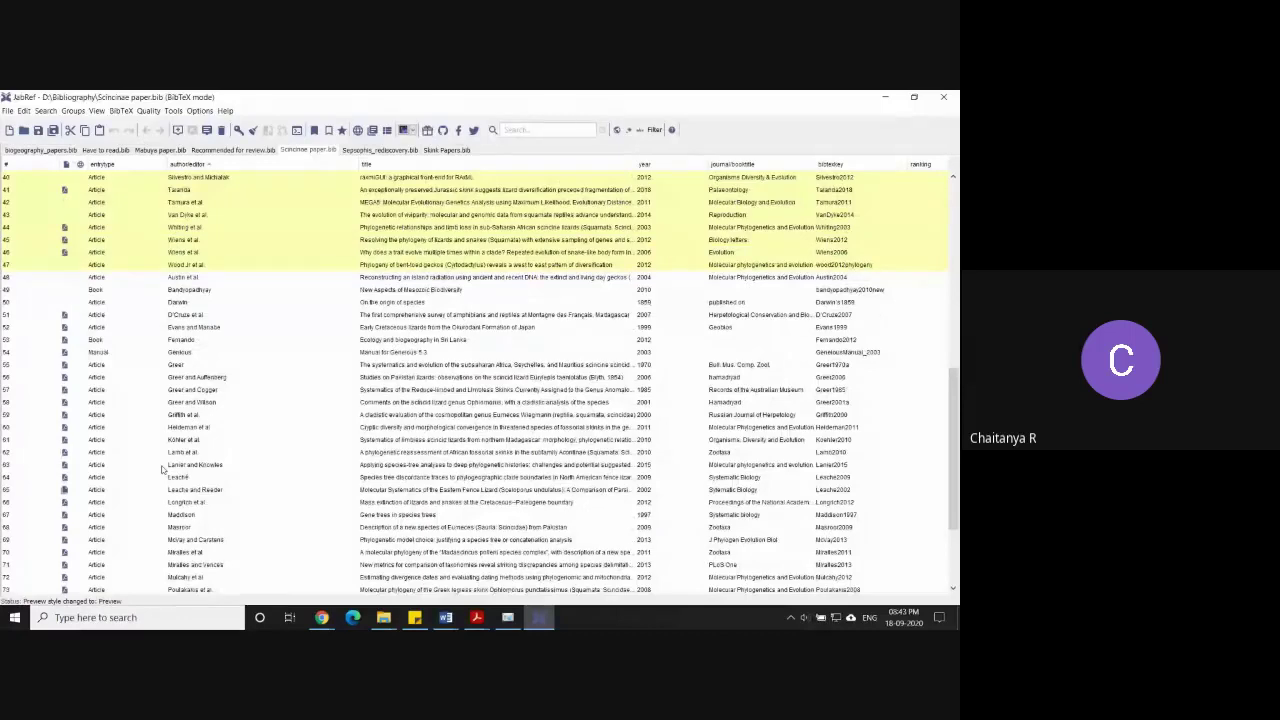
Minimize JabRef and make Human-Chimp.prior a Uniform distribution in BEAUti.
left_click(885, 97)
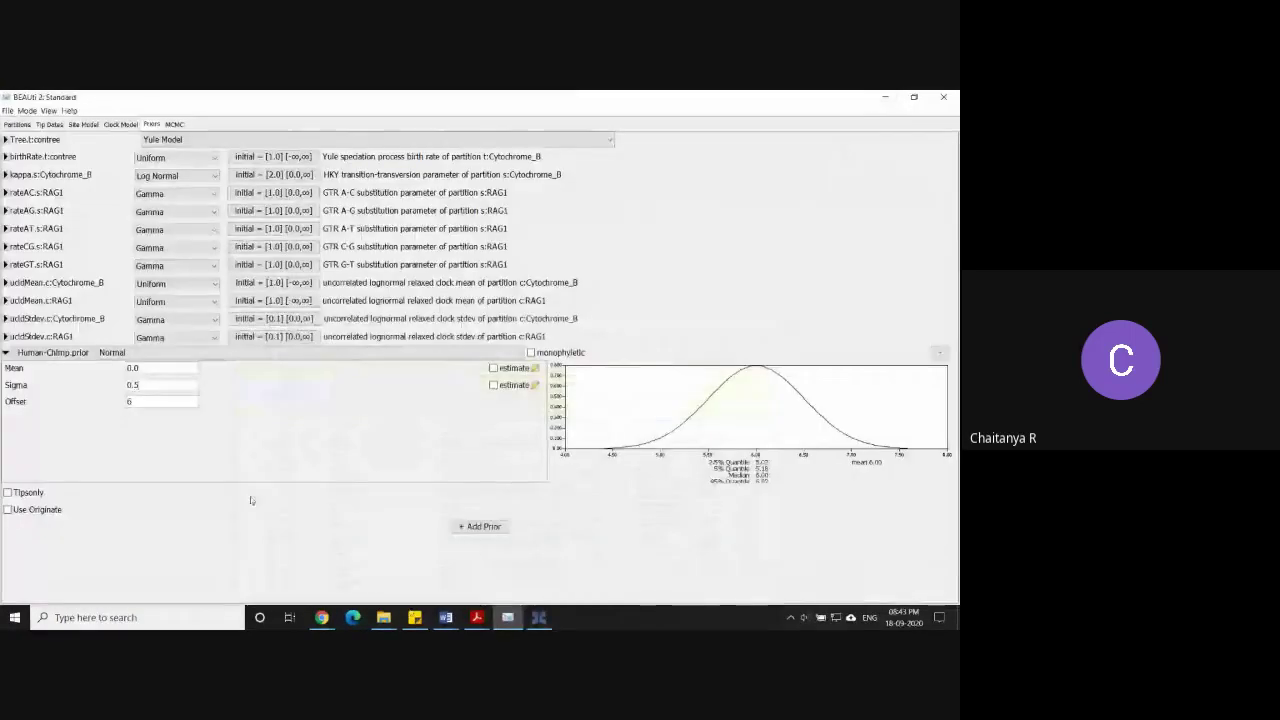
left_click(340, 354)
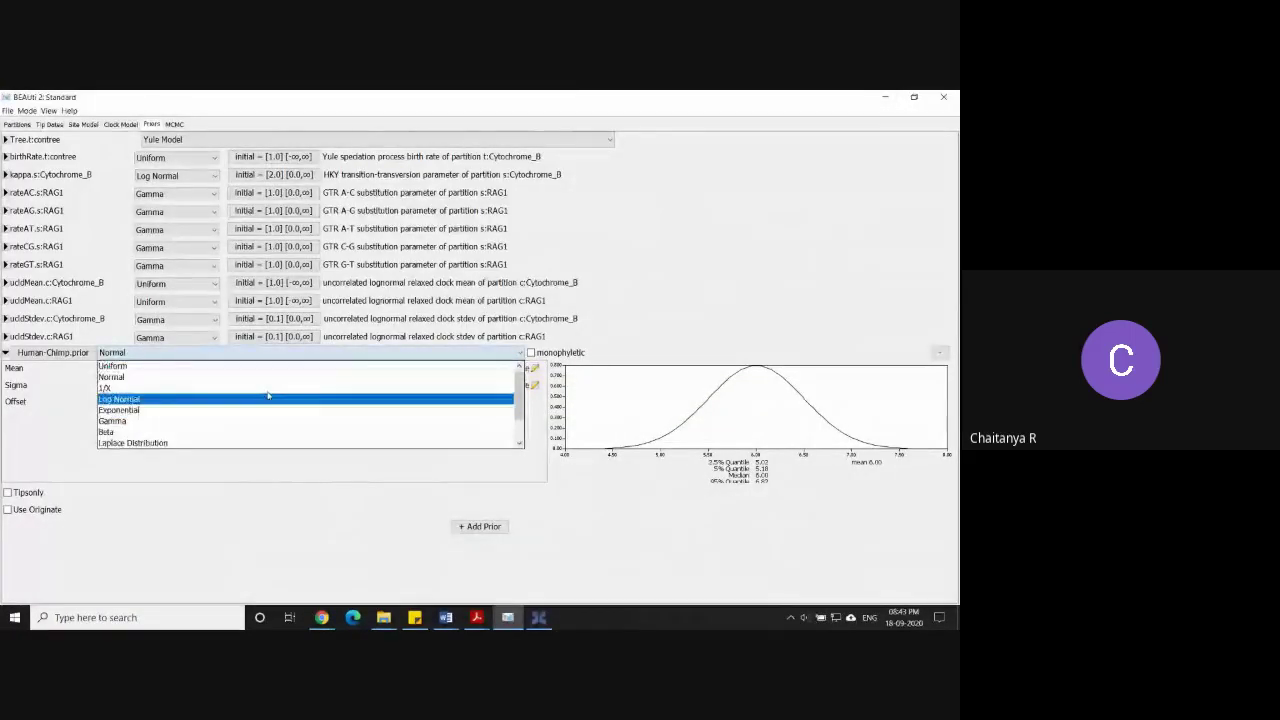
left_click(187, 367)
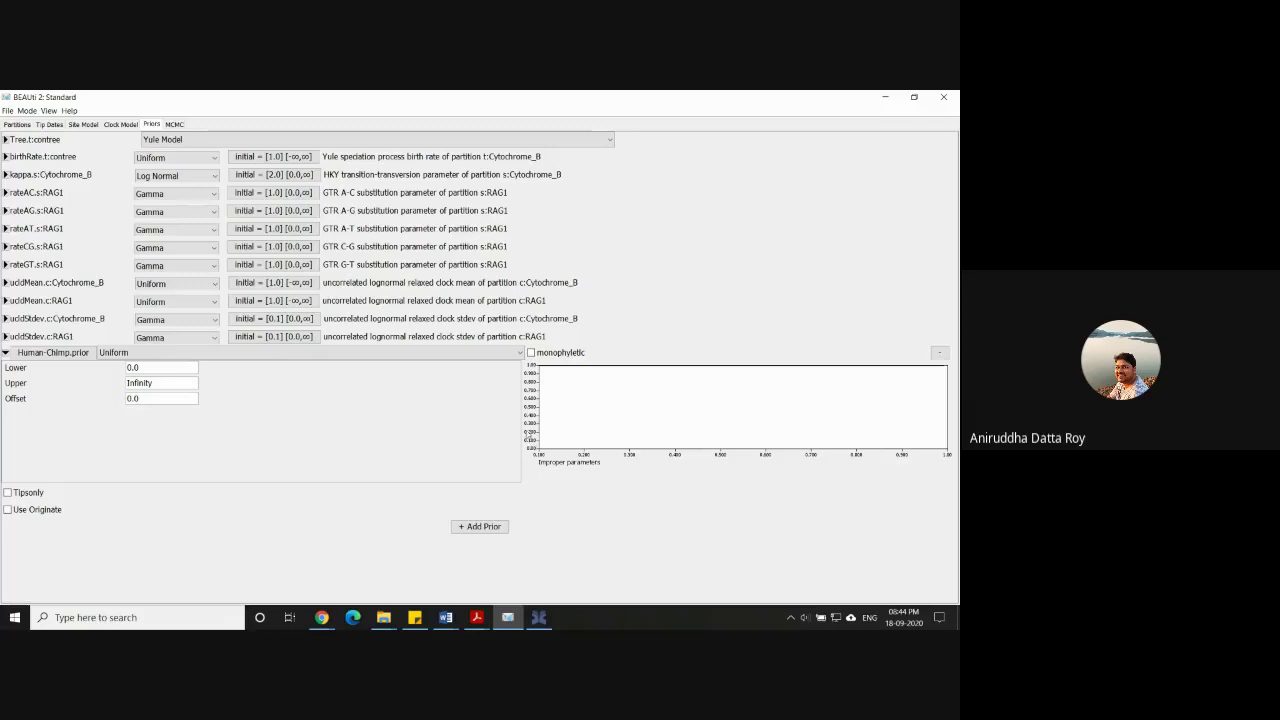
Switch Human-Chimp.prior back to Normal and set its offset to 6.
left_click(508, 355)
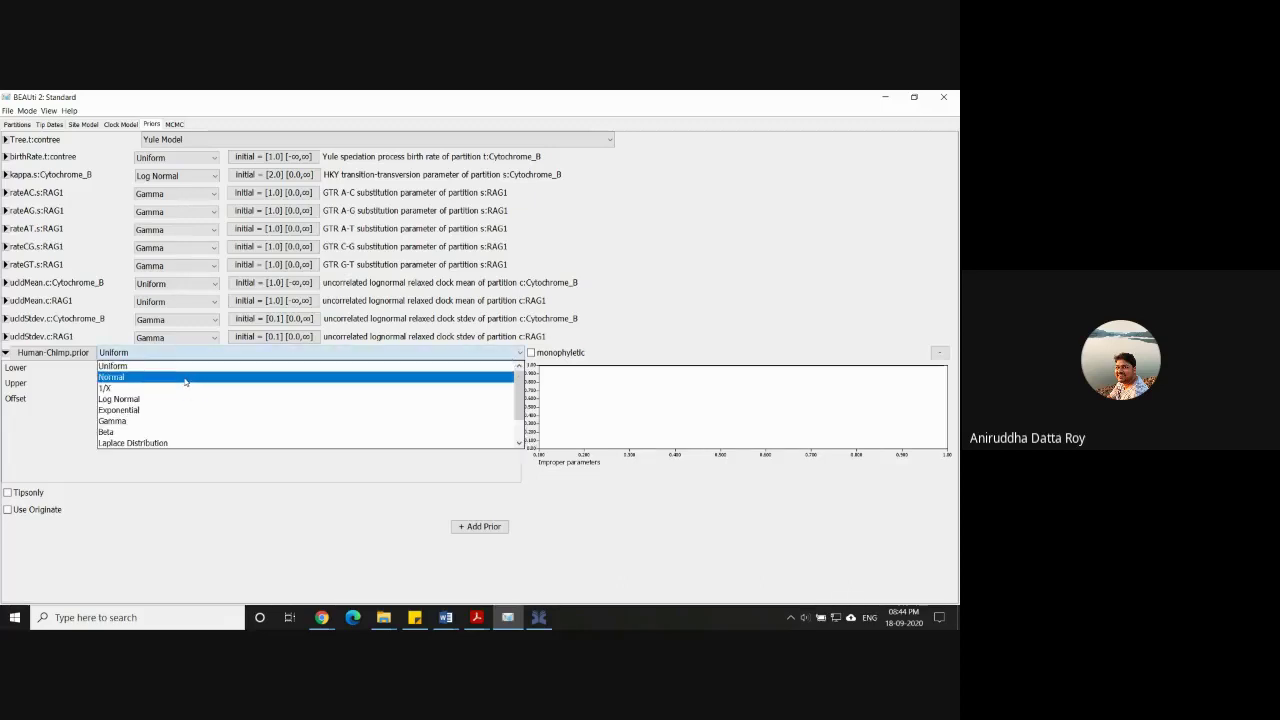
left_click(185, 378)
left_click_drag(147, 401, 97, 391)
type("6")
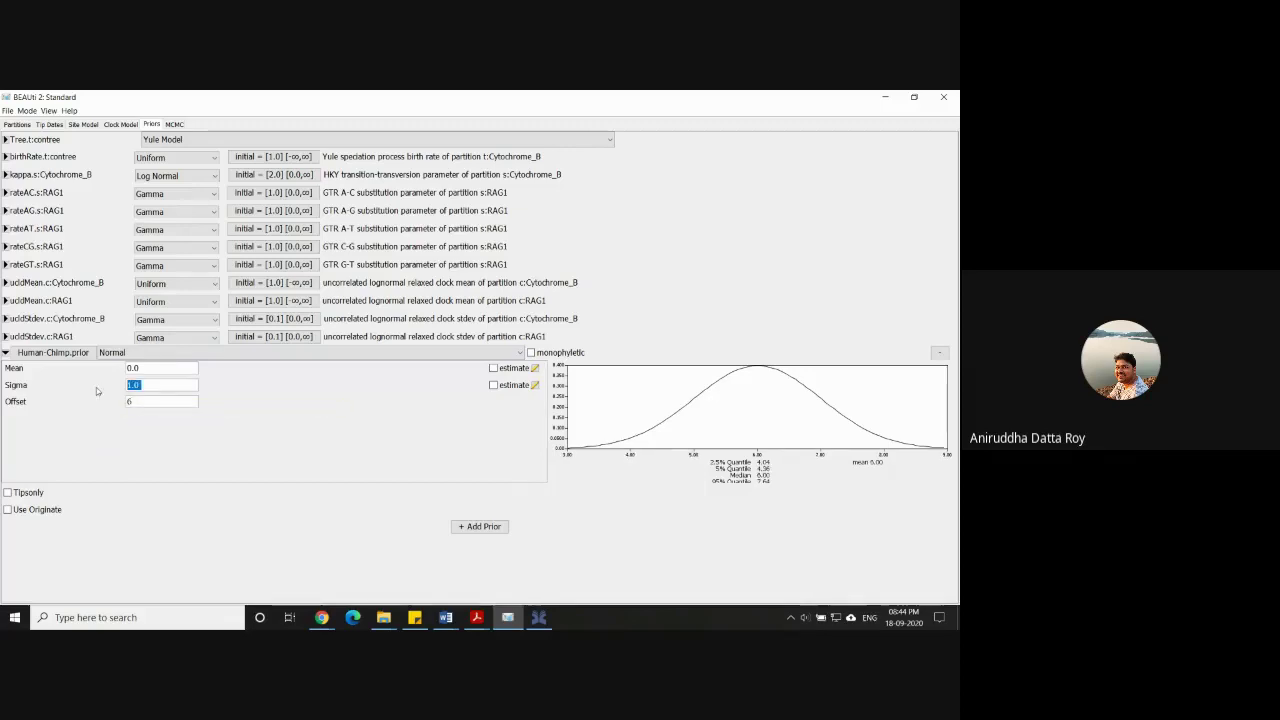
type("0.5")
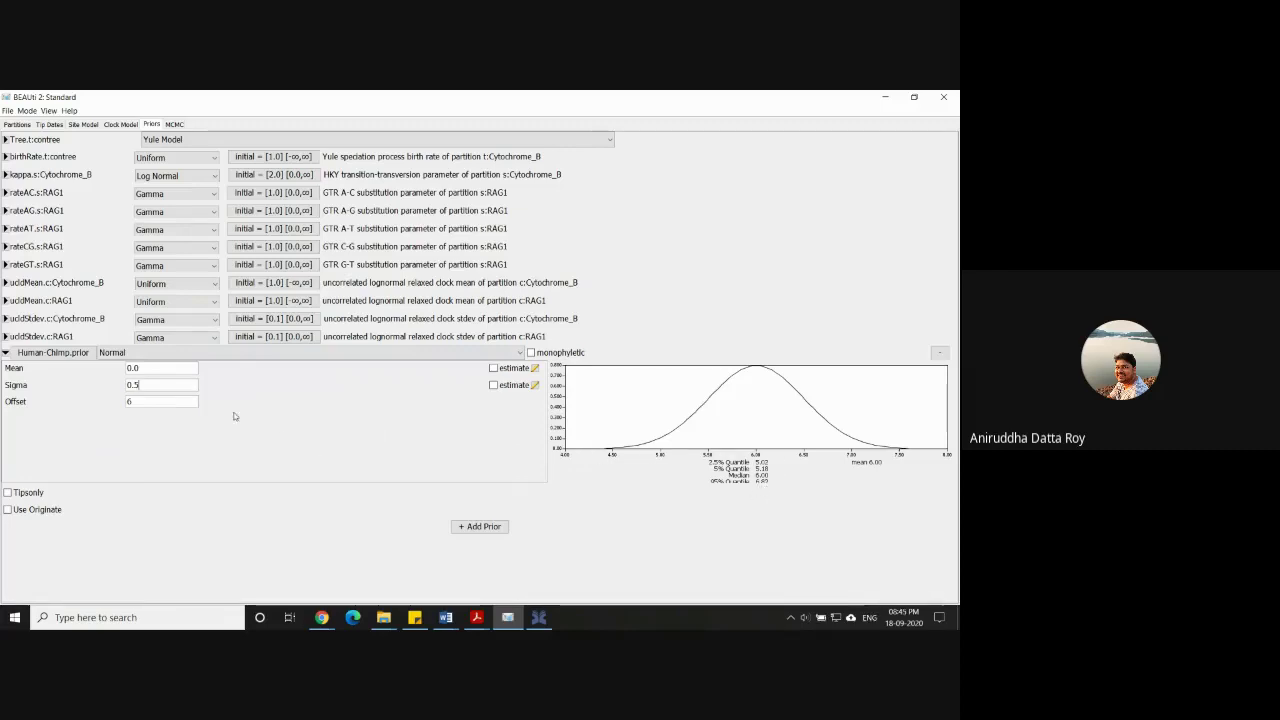
Set the MCMC chain length to 5000000.
left_click(175, 125)
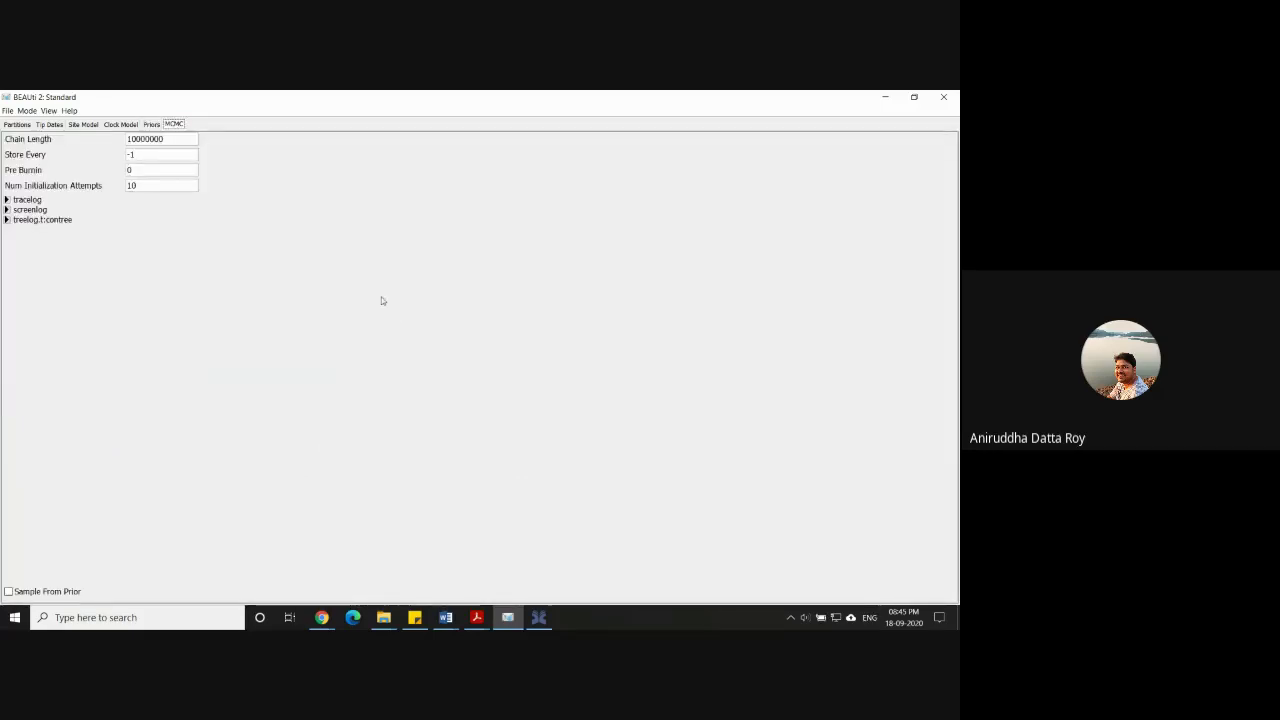
left_click(175, 141)
key("ctrl+a")
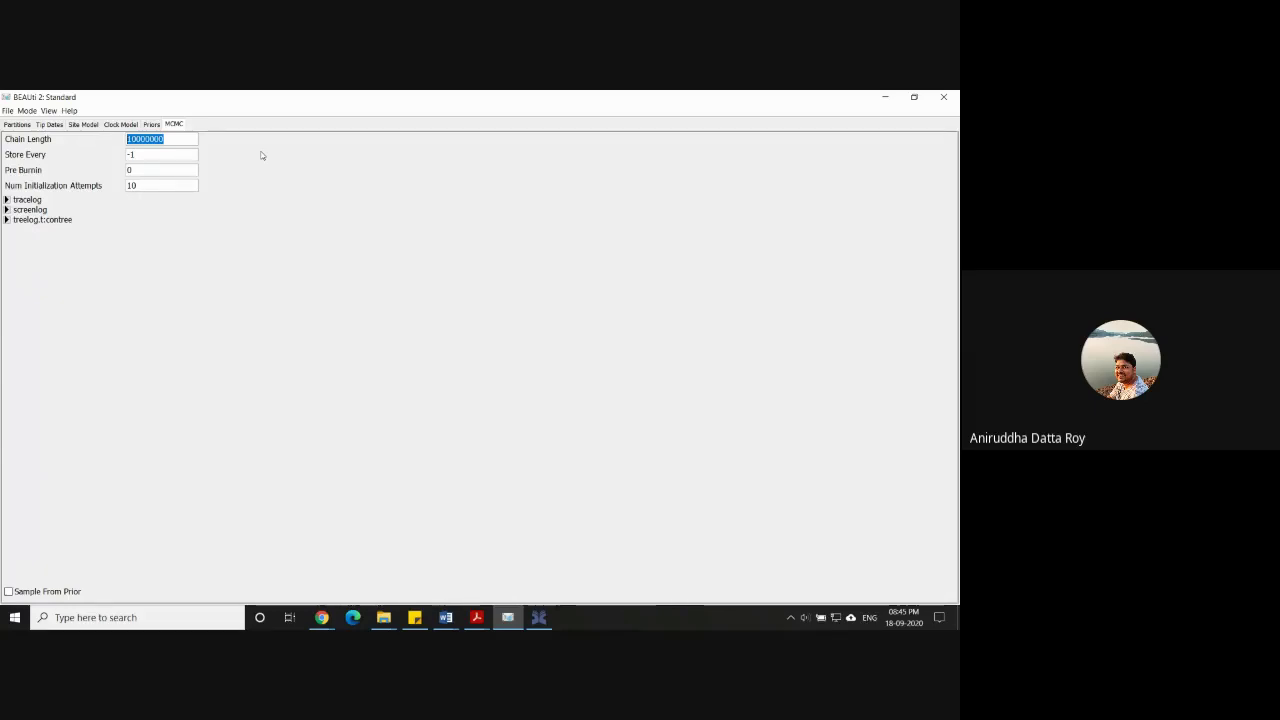
type("5")
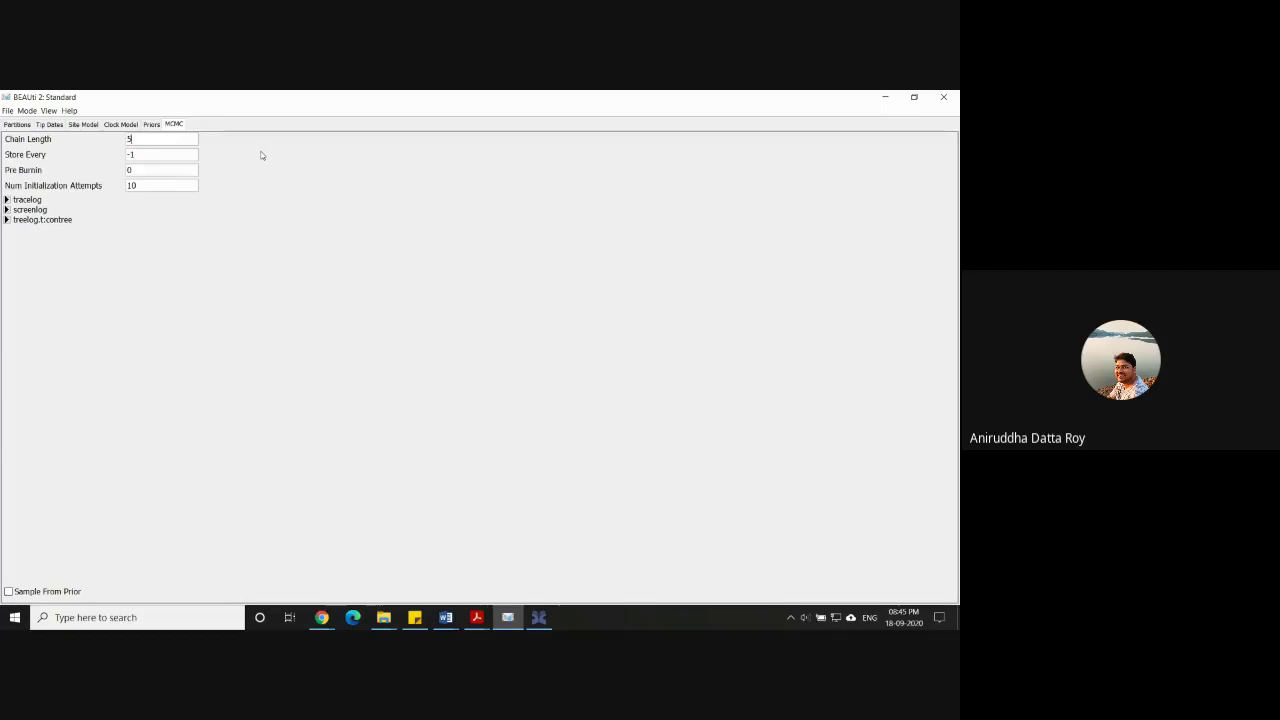
type("000000")
Review the trace log settings: every 1000 samples to Primate_BEAST.log.
left_click(7, 200)
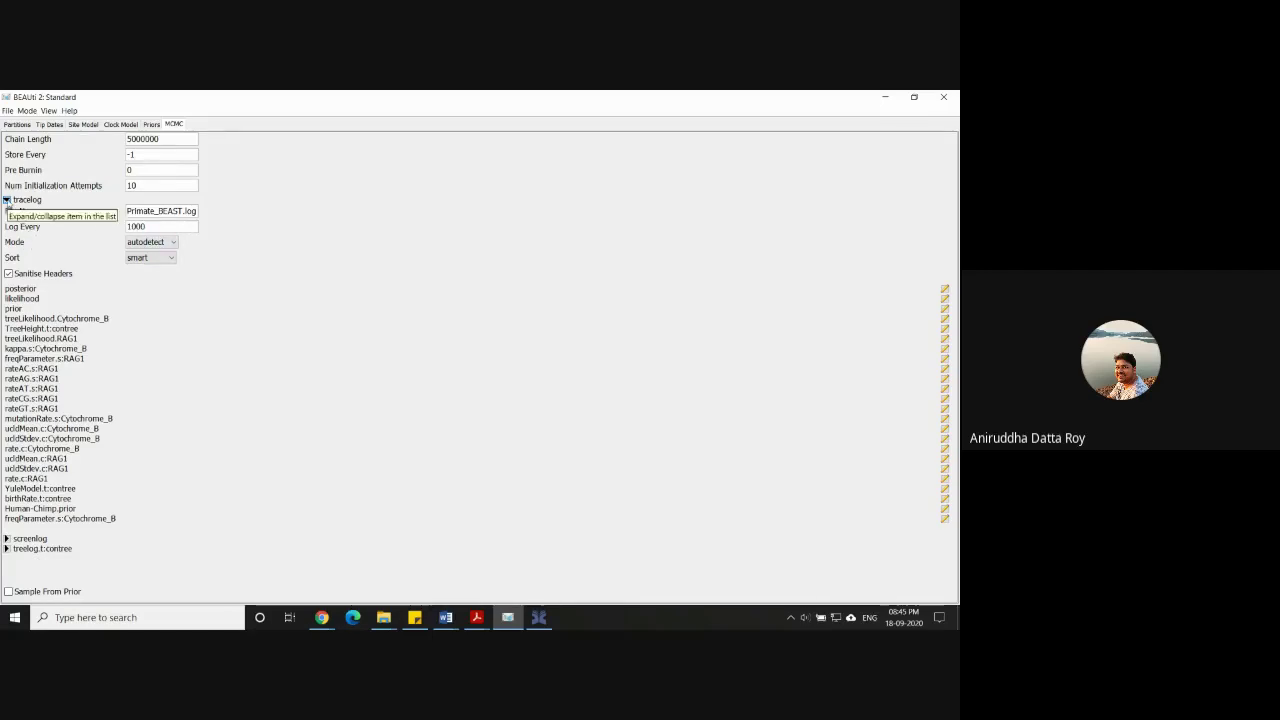
left_click(7, 200)
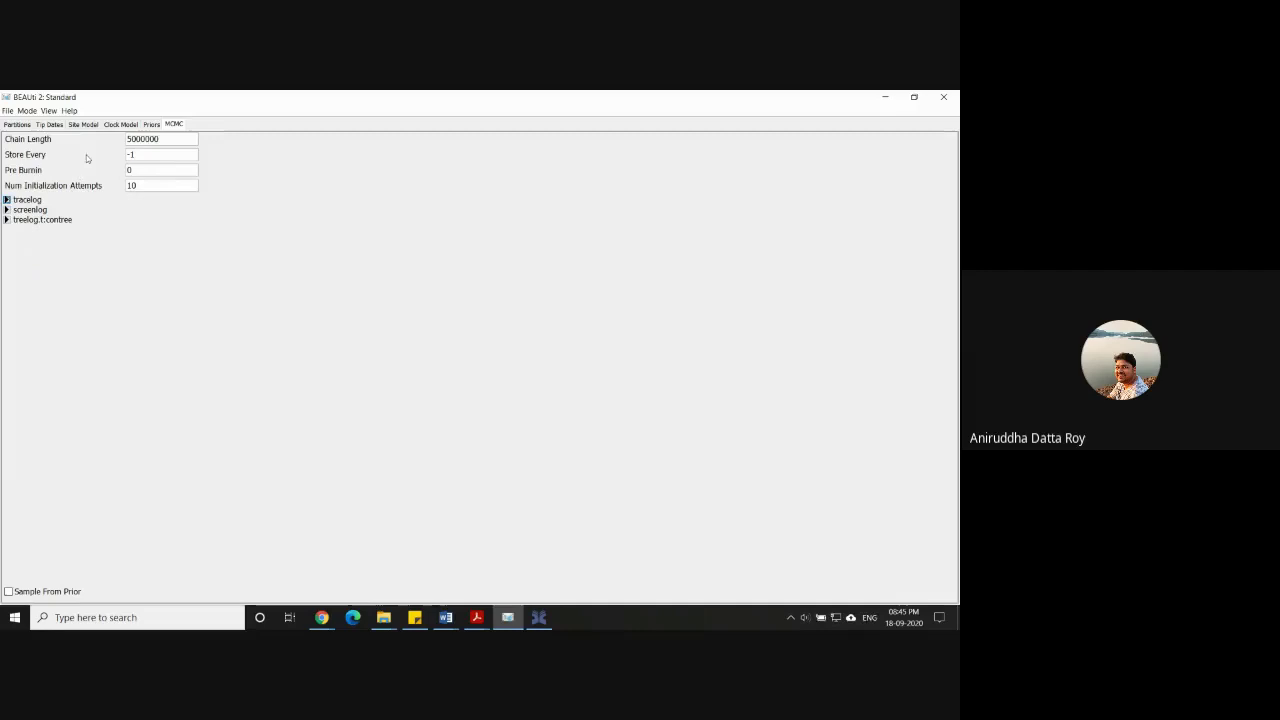
left_click(7, 111)
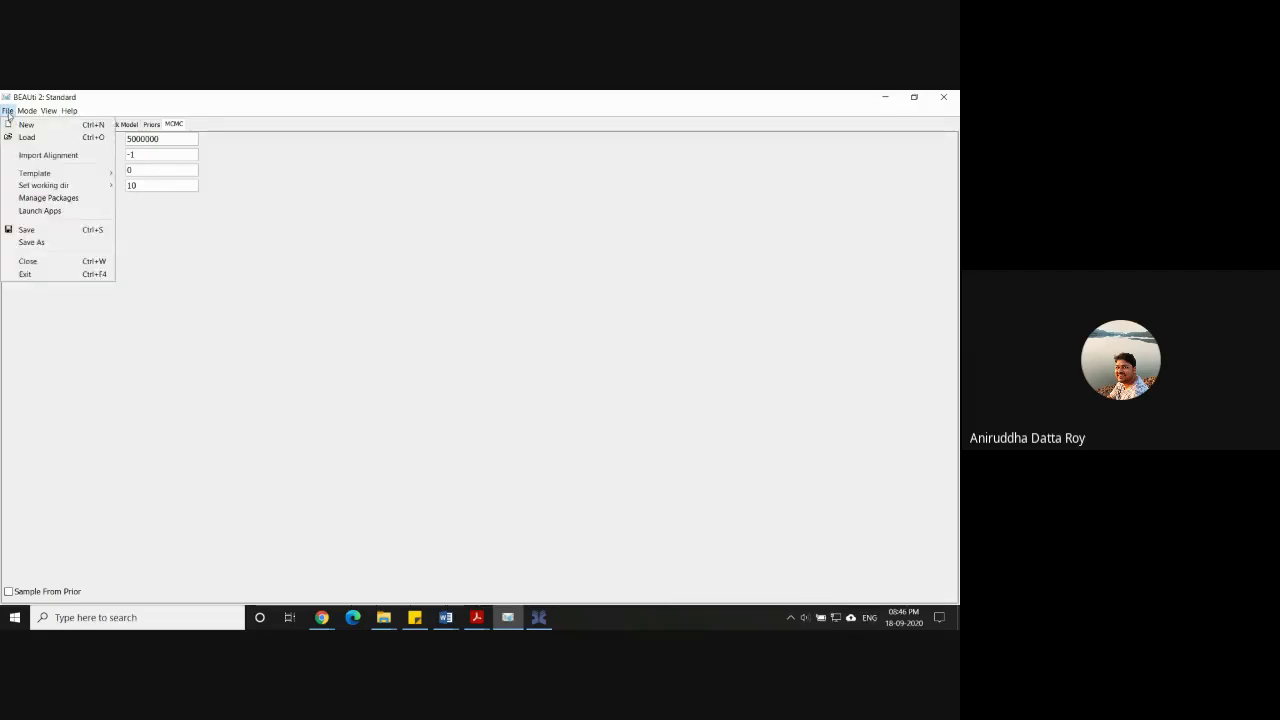
Save As Filename.xml after moving up into the BEAST.v2.4.8.Windows folder.
left_click(31, 242)
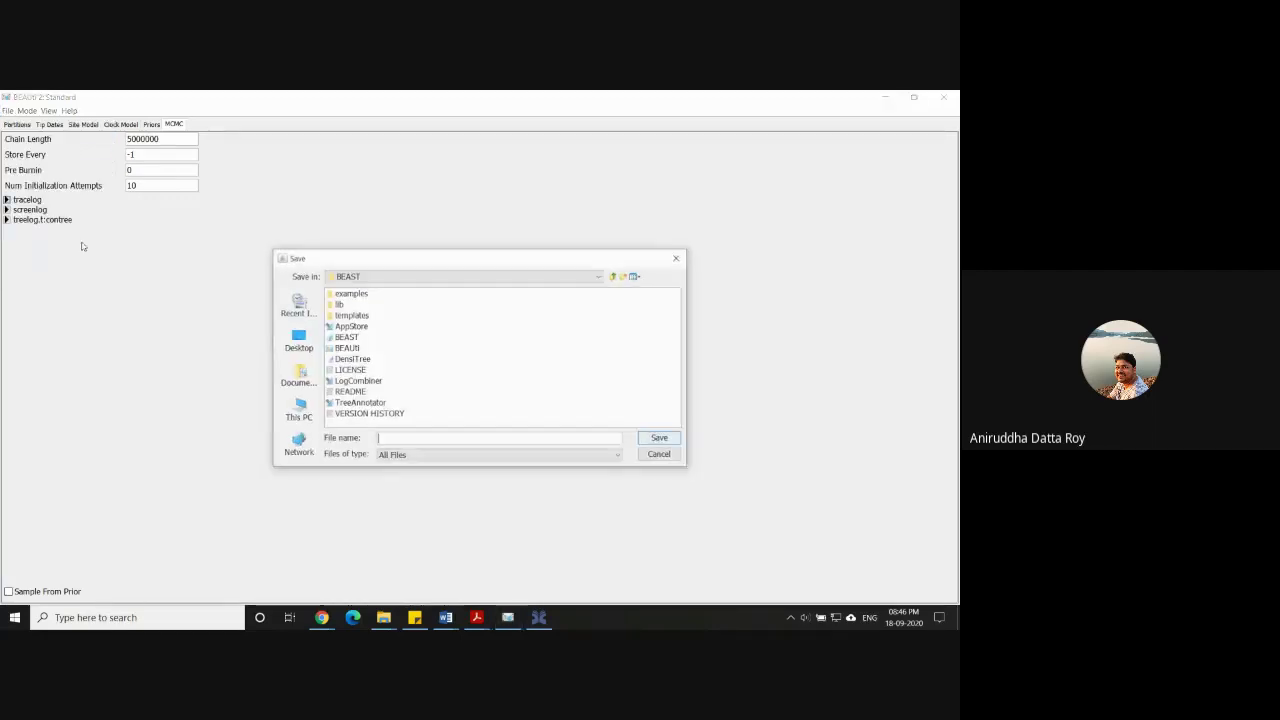
left_click(614, 276)
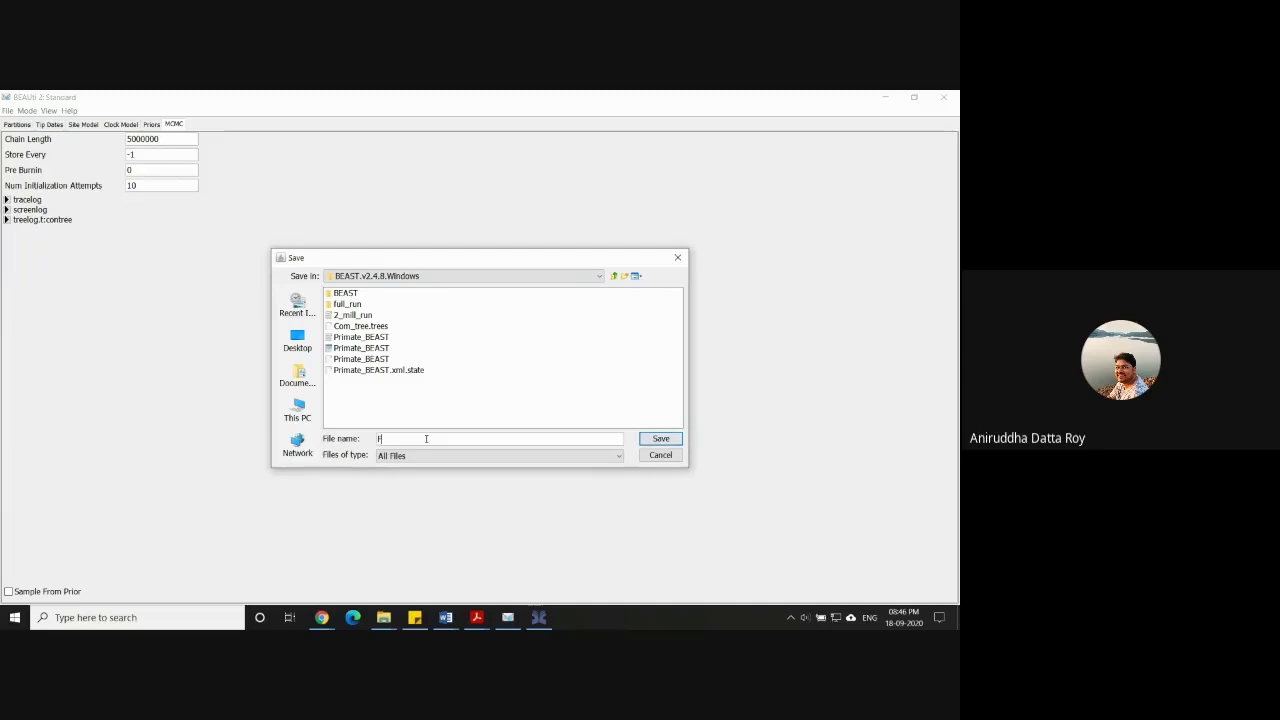
type("ename.xml")
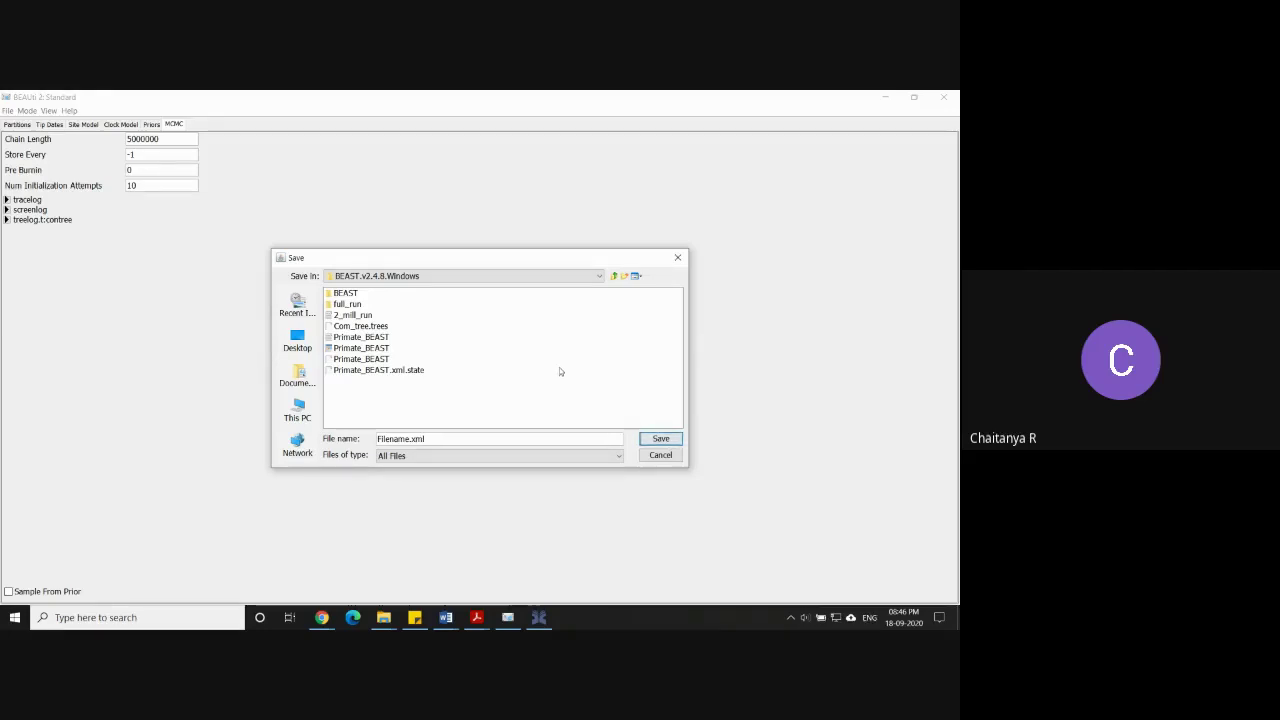
left_click(657, 438)
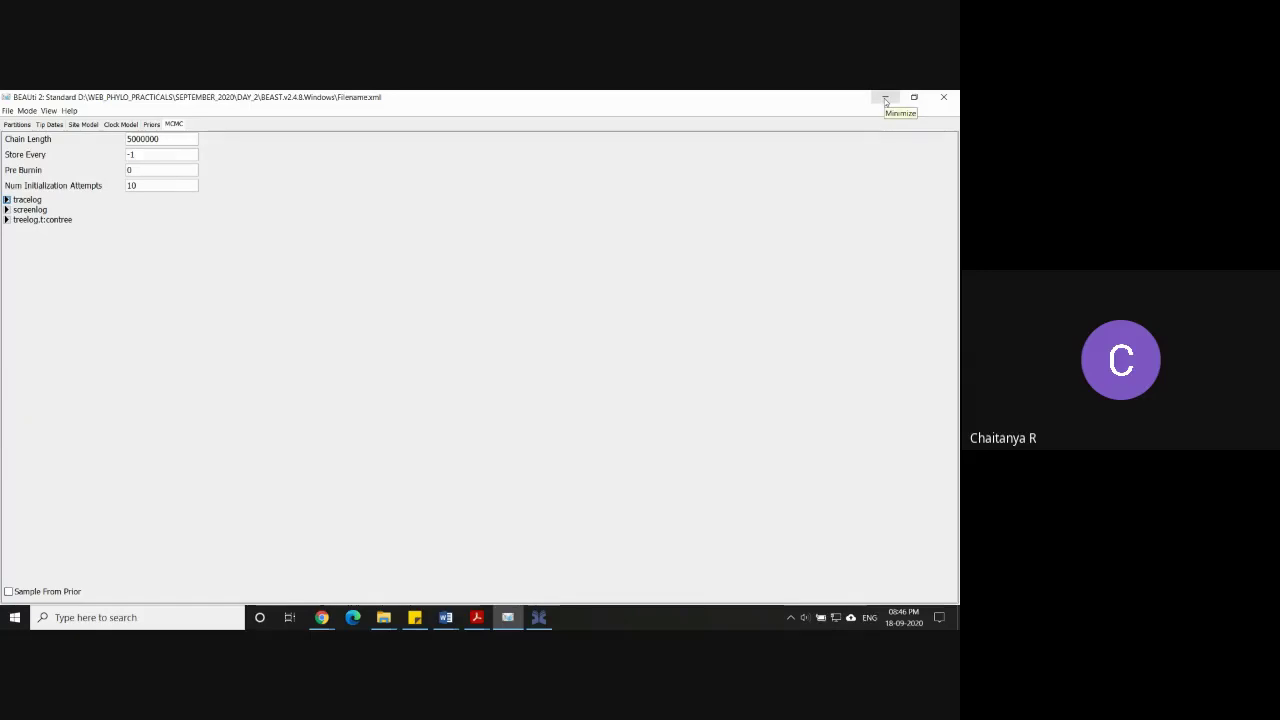
Return to the Priors tab showing Human-Chimp.prior as Normal, sigma 0.5, offset 6.
left_click(151, 124)
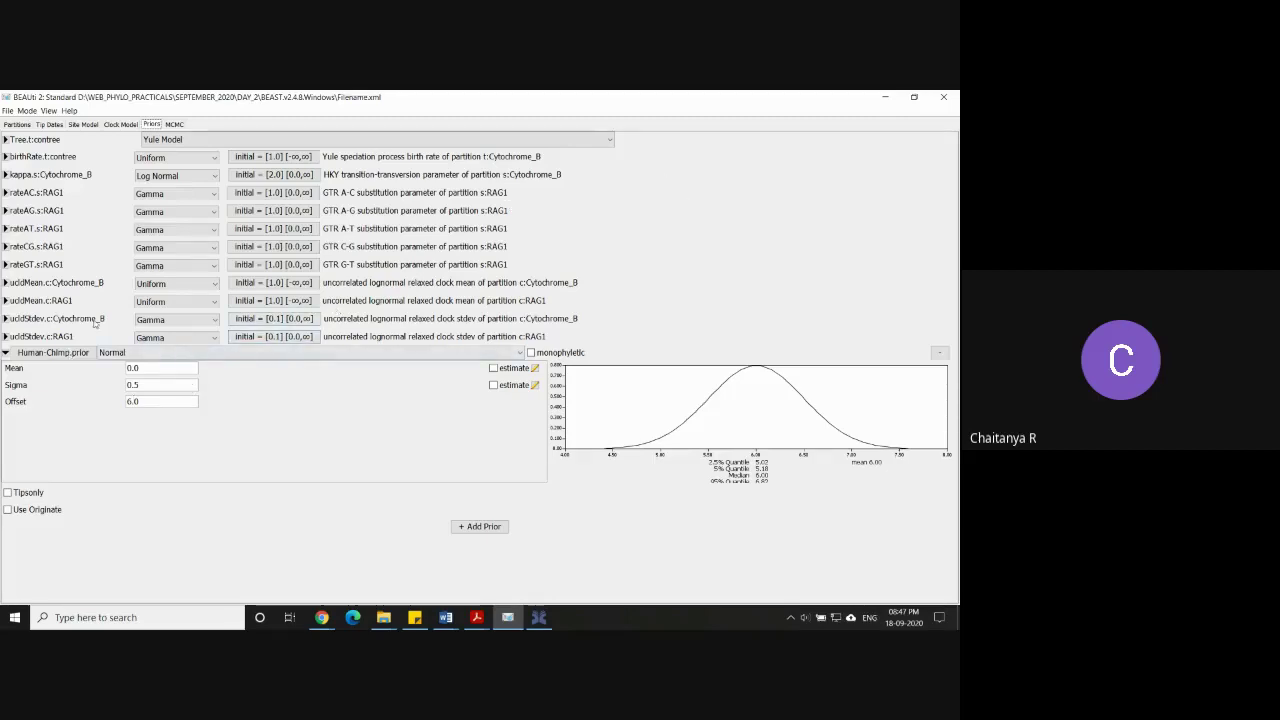
Give both ucldMean.c:RAG1 and ucldMean.c:Cytochrome_B a 1/X prior.
left_click(212, 303)
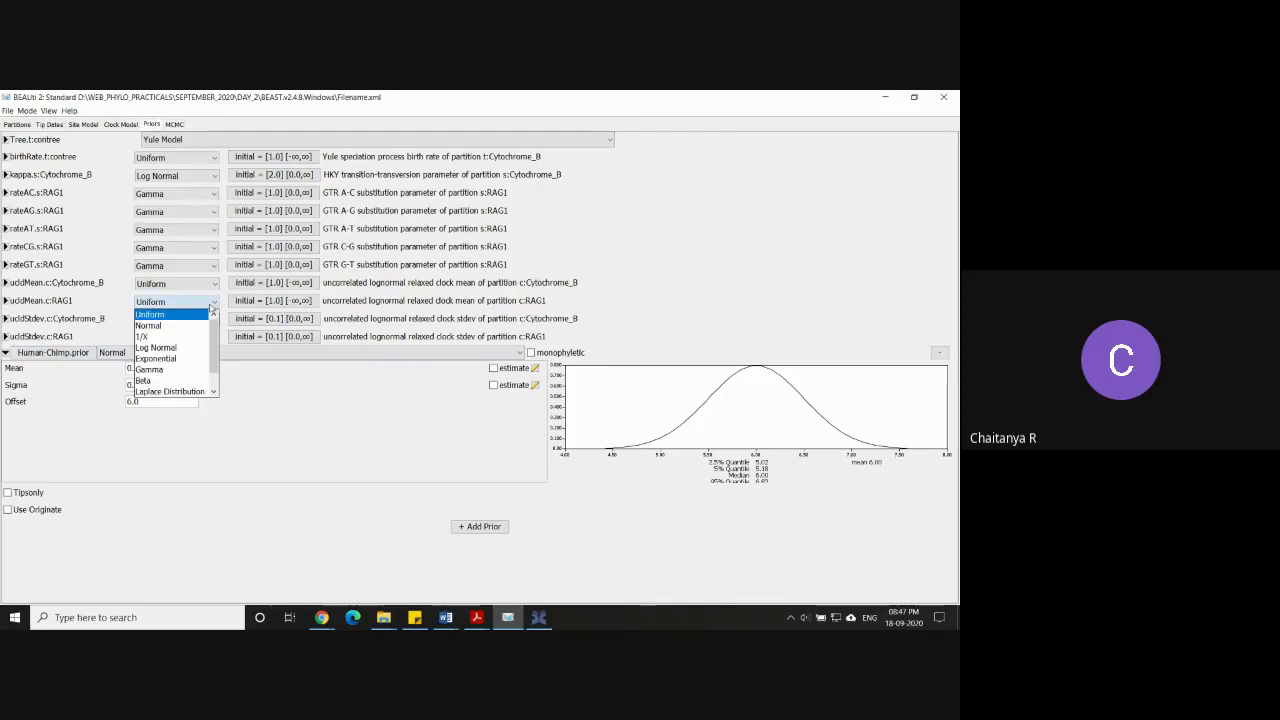
left_click(188, 337)
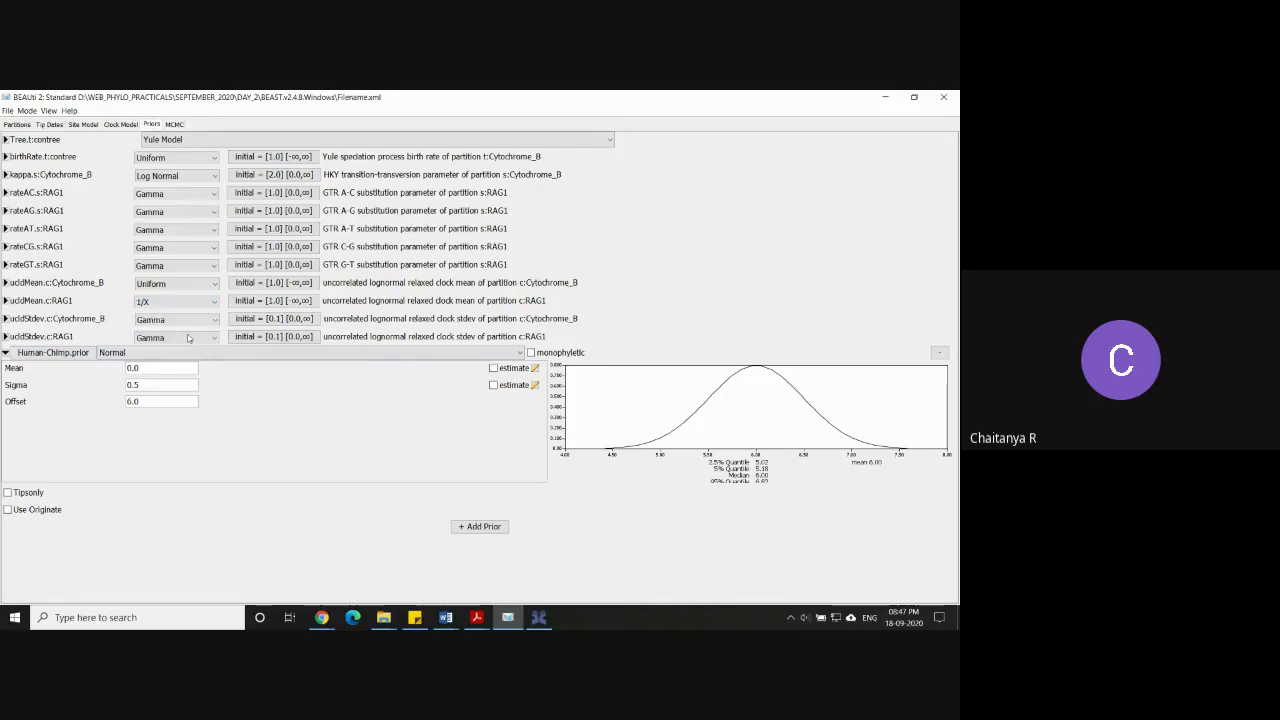
left_click(180, 284)
left_click(185, 320)
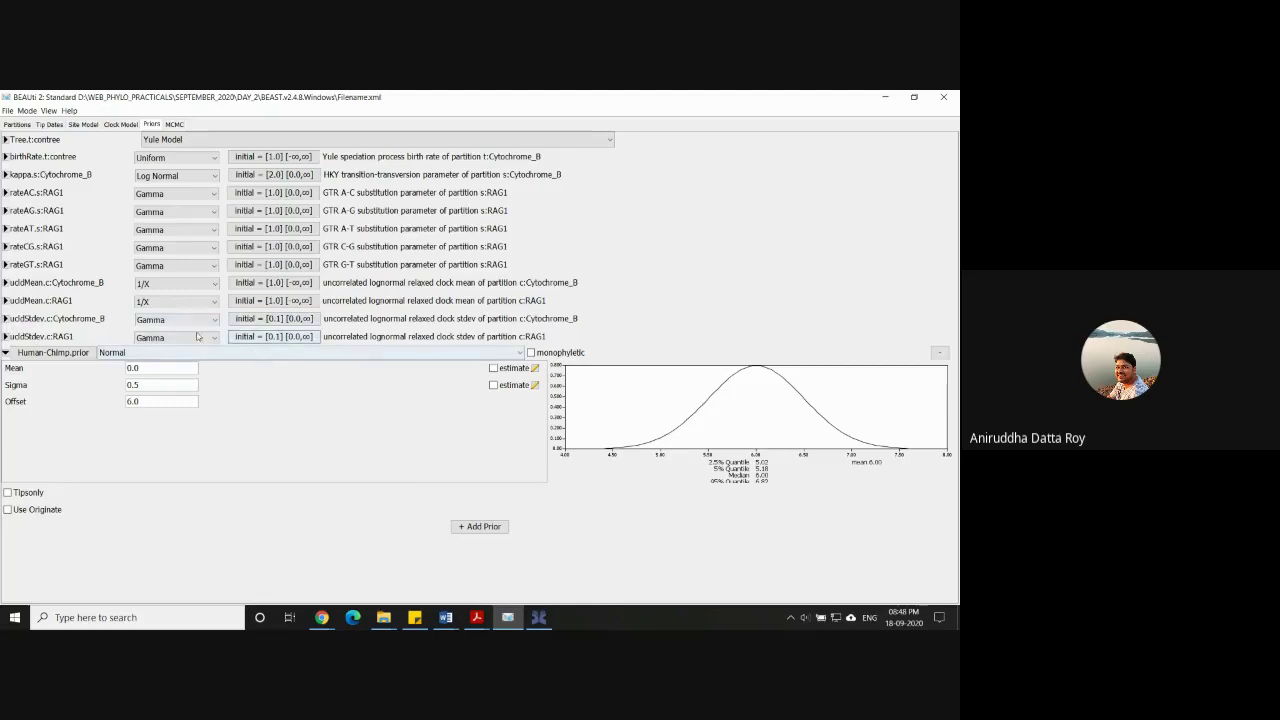
Start a Save As and open the Data (D:) drive.
left_click(7, 110)
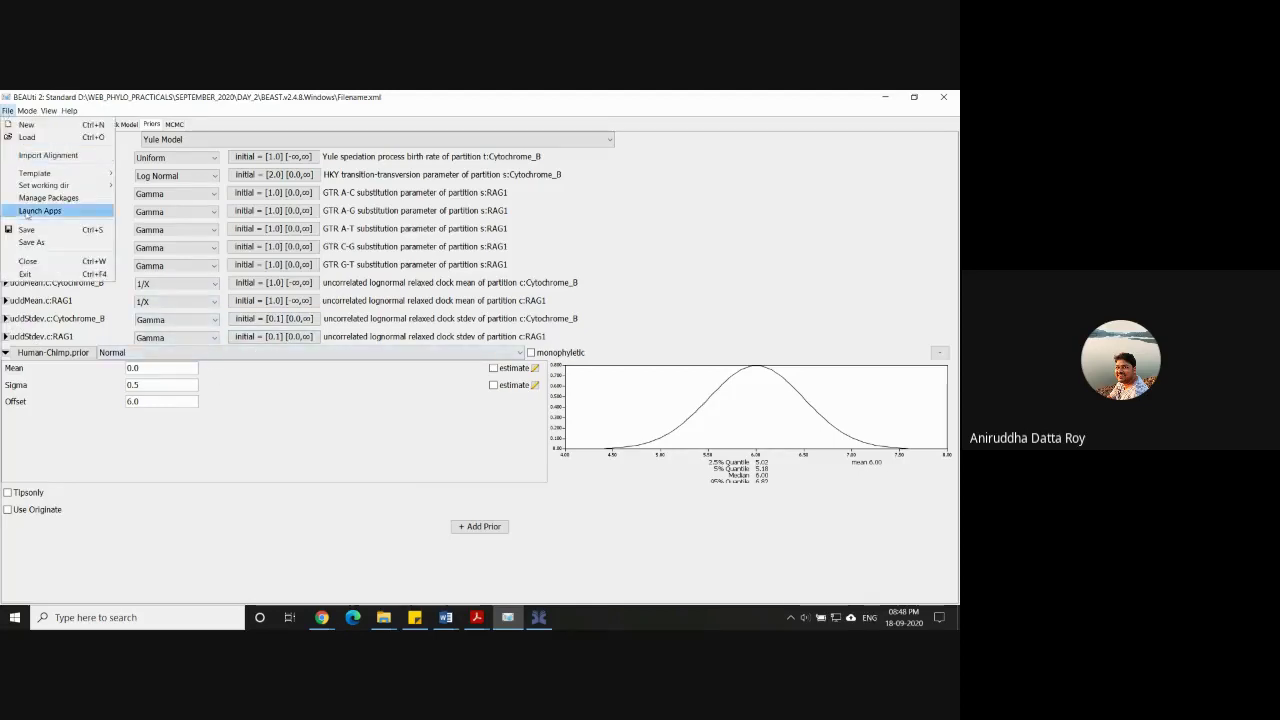
left_click(33, 242)
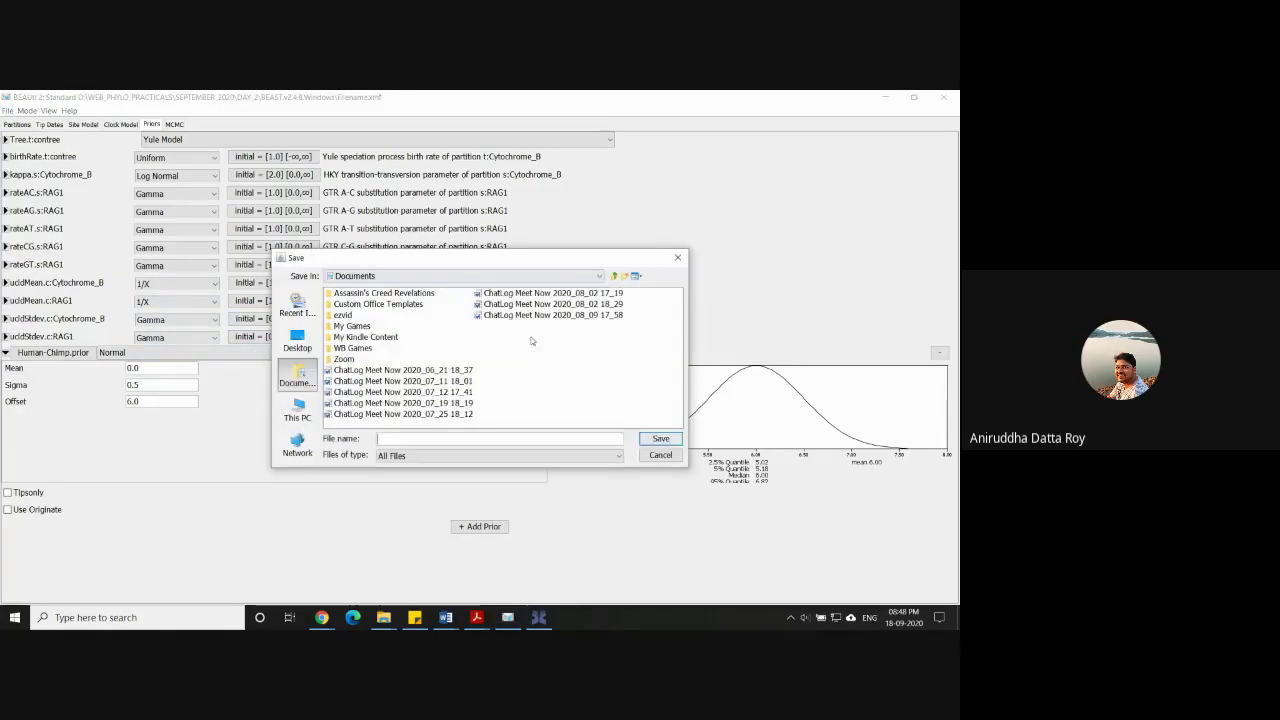
left_click(297, 408)
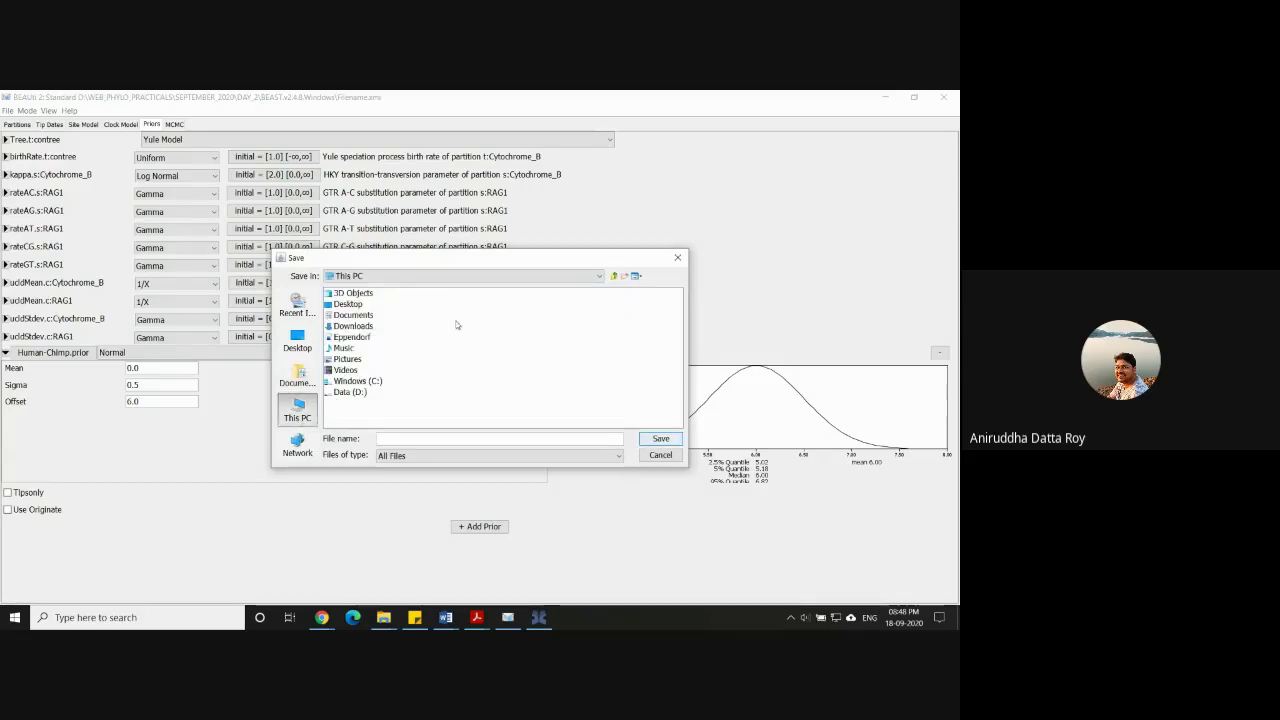
double_click(342, 393)
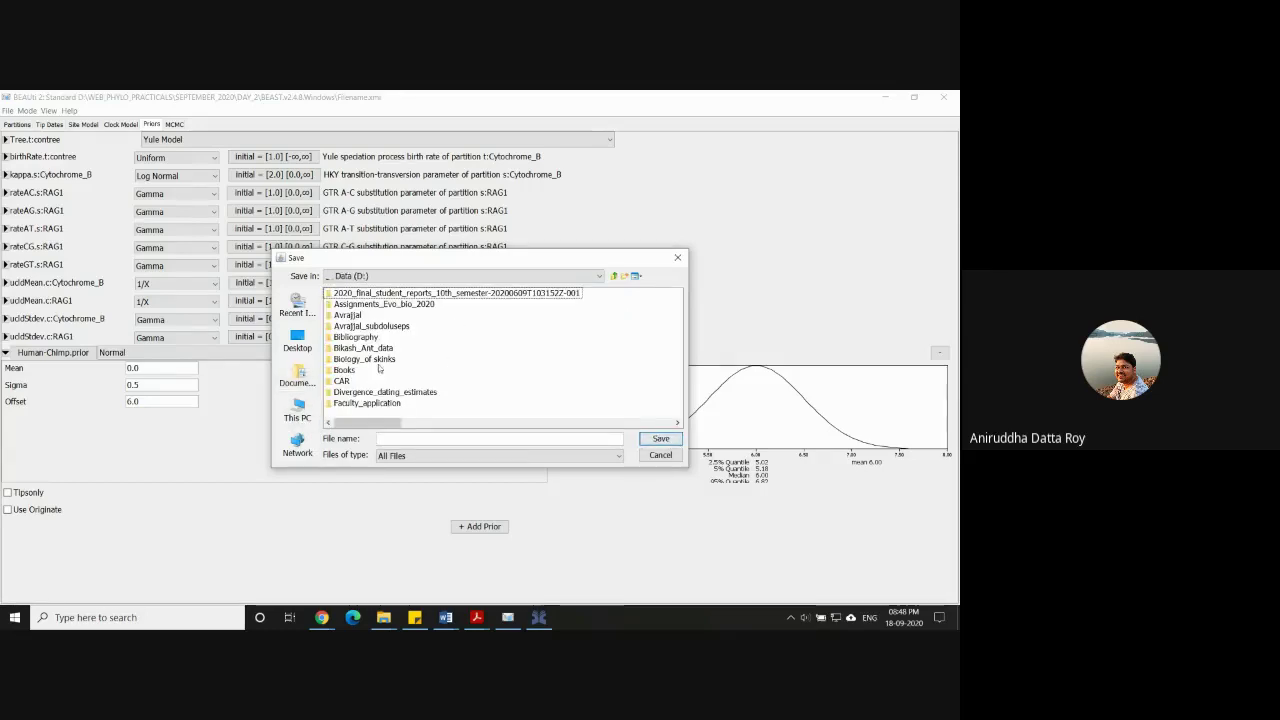
scroll(385, 365, "down", 5)
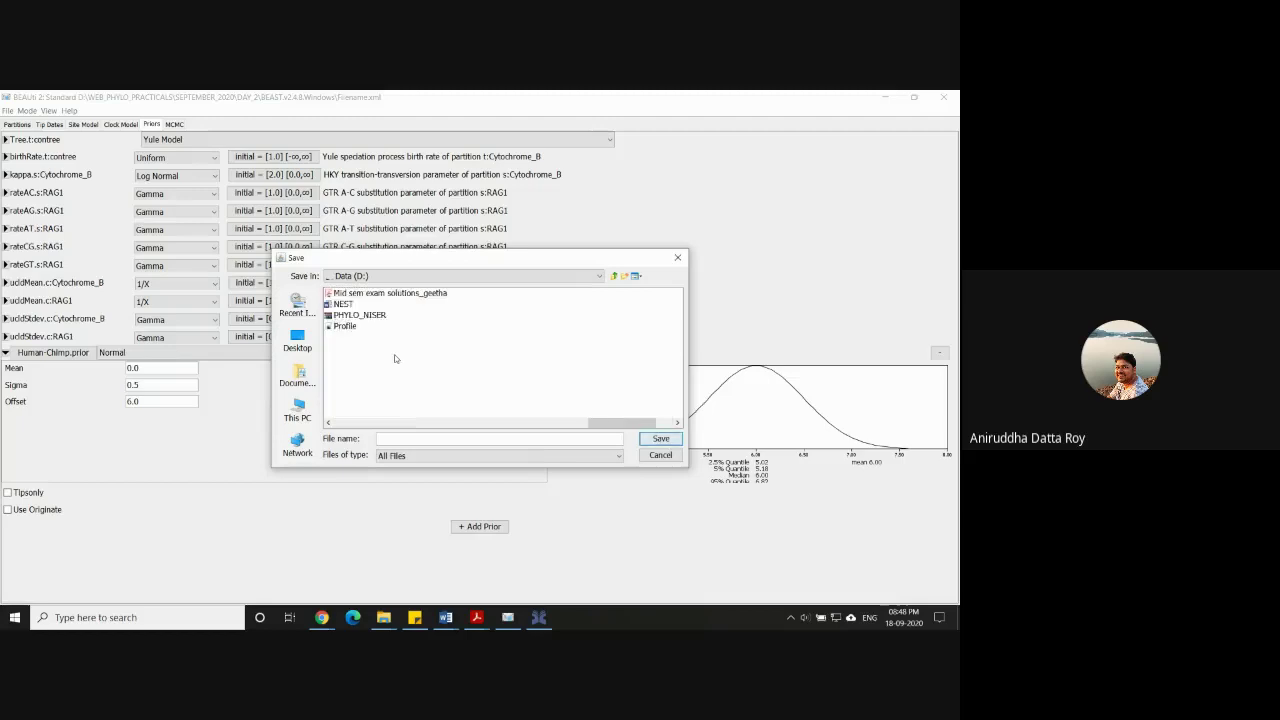
scroll(394, 354, "up", 2)
Browse to WEB_PHYLO_PRACTICALS\SEPTEMBER_2020\DAY_2\BEAST.v2.4.8.Windows.
left_click(377, 370)
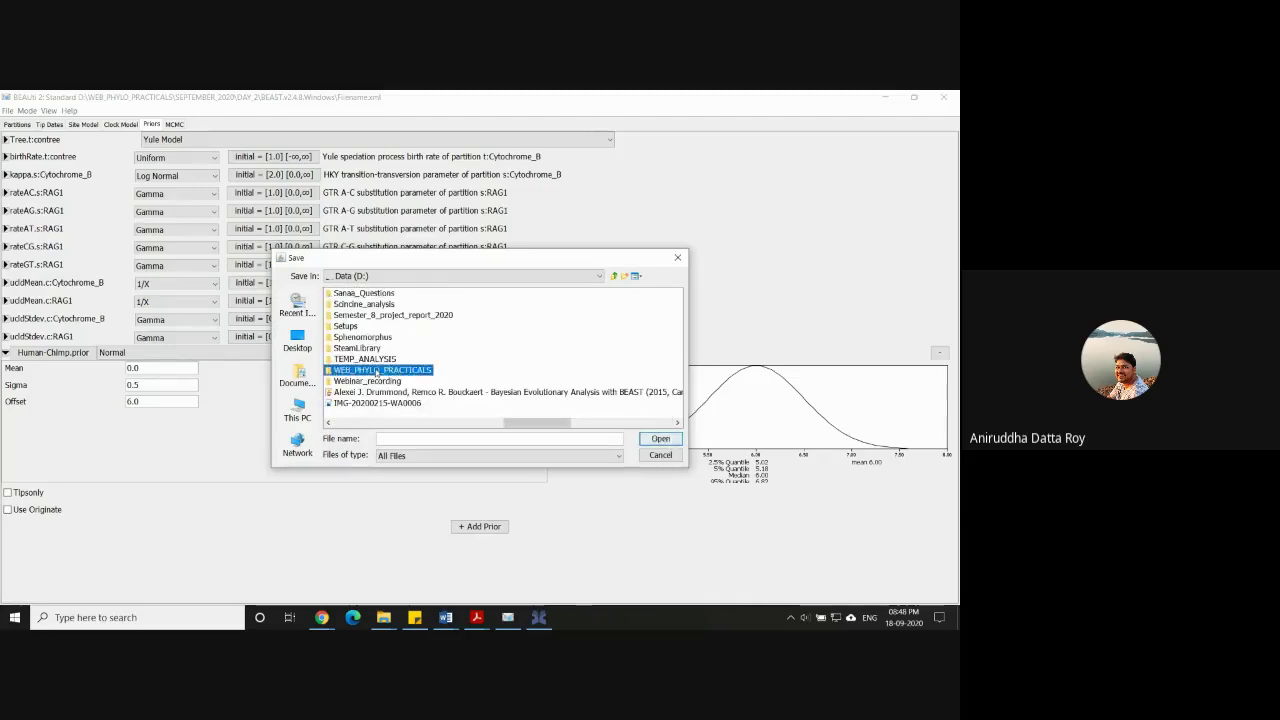
double_click(377, 370)
double_click(362, 316)
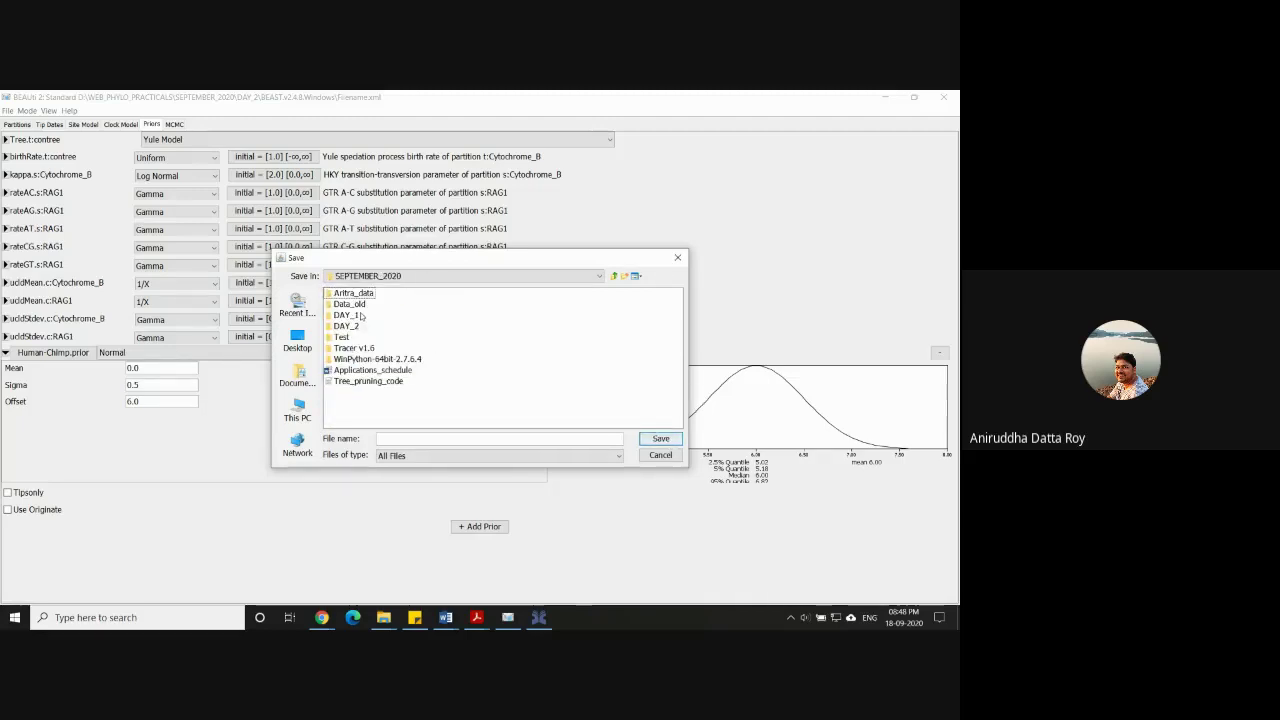
double_click(355, 326)
left_click(372, 293)
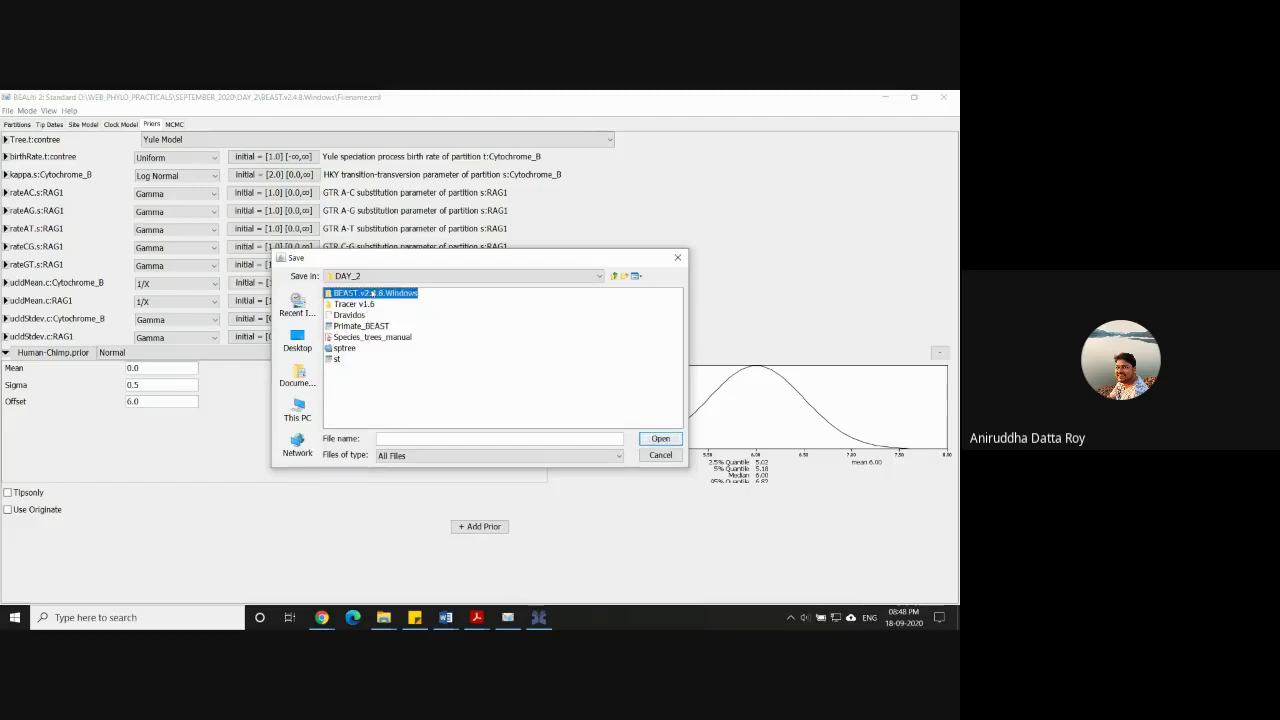
double_click(372, 293)
Save the analysis there as filename_2.xml.
left_click(430, 437)
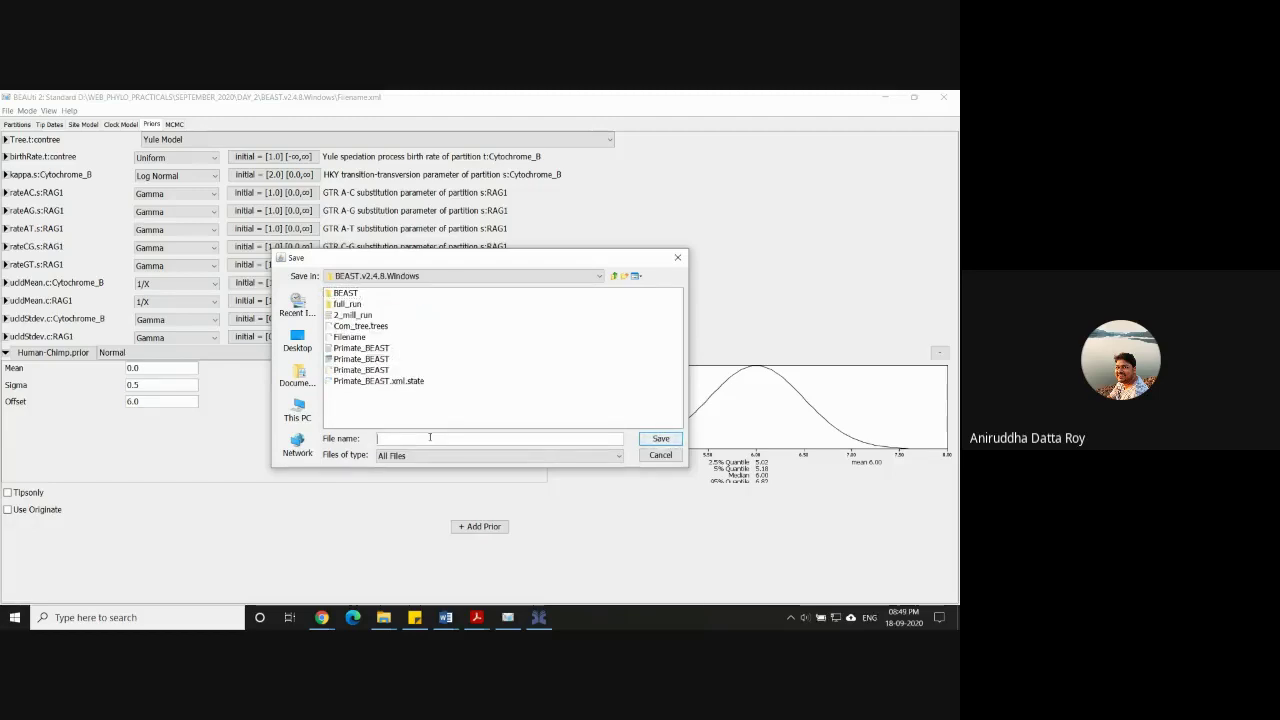
type("filename")
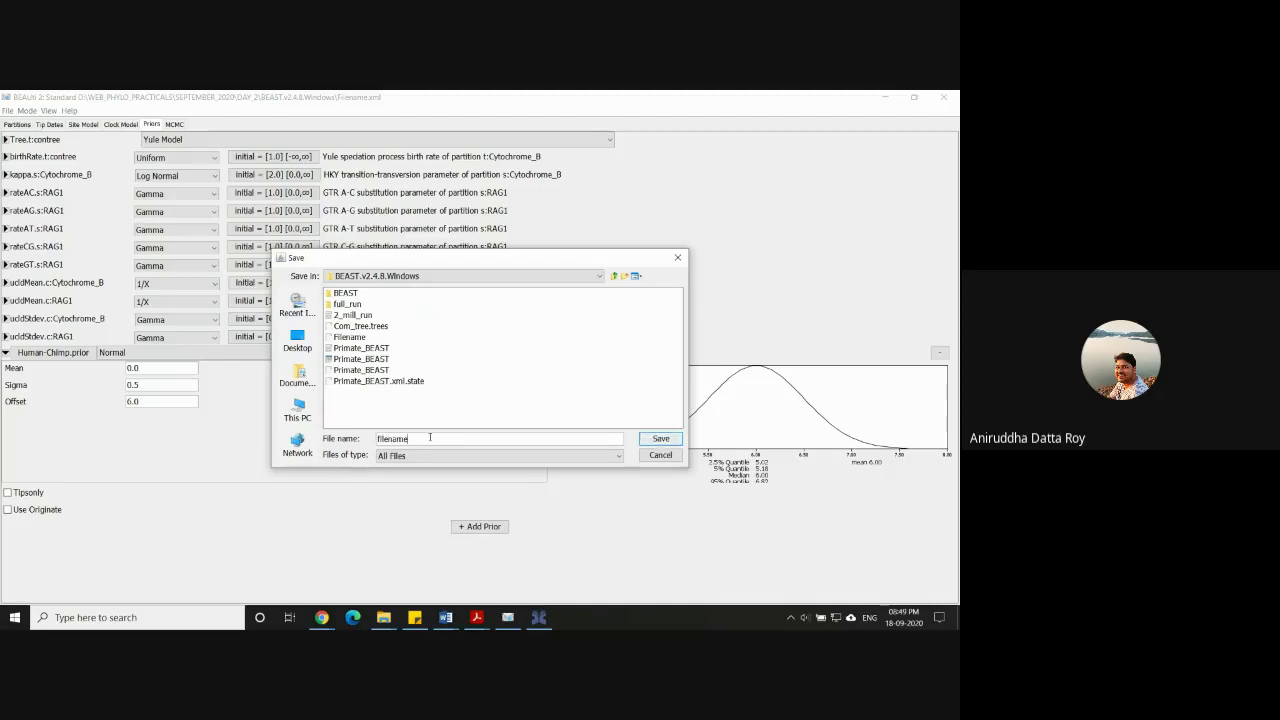
type("_2")
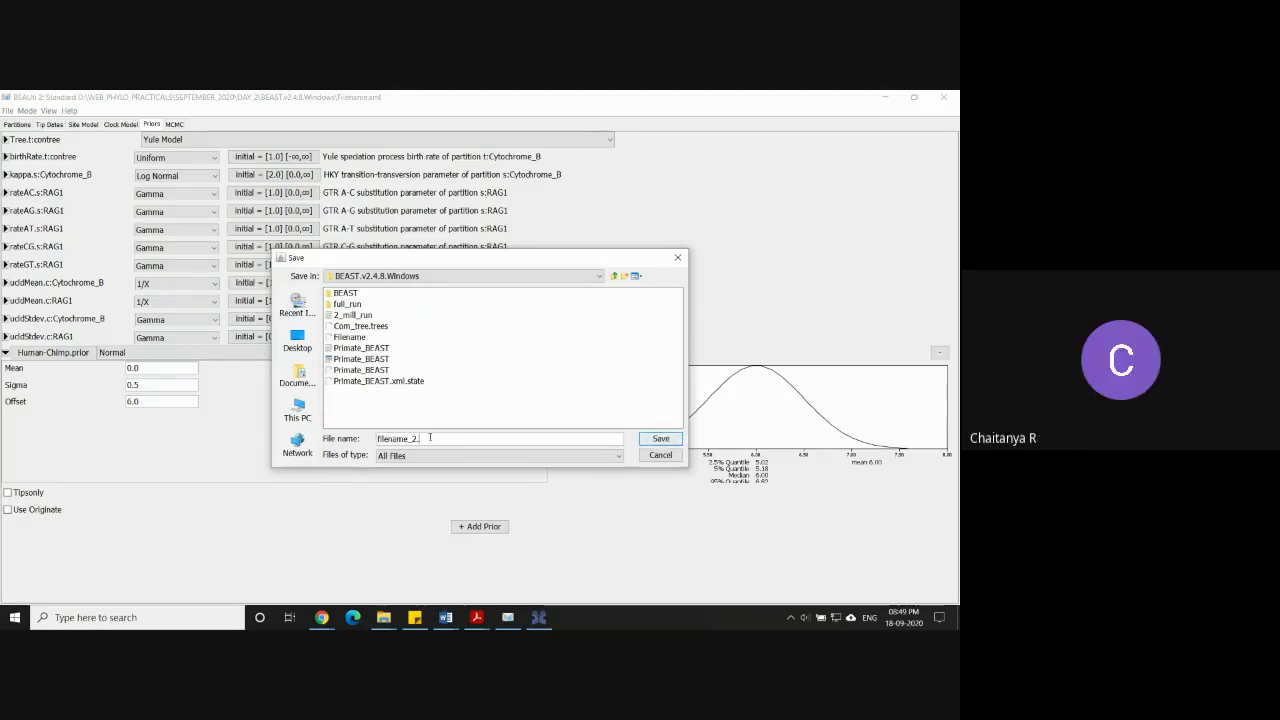
type(".")
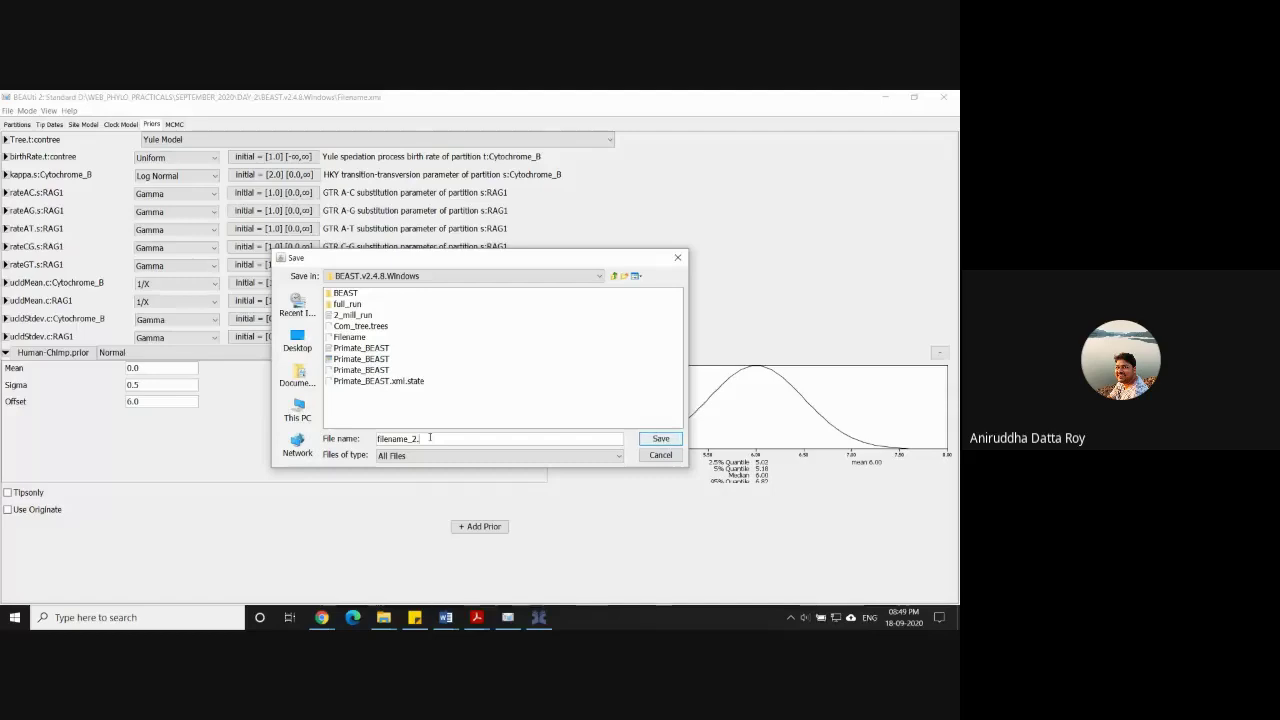
type("xml")
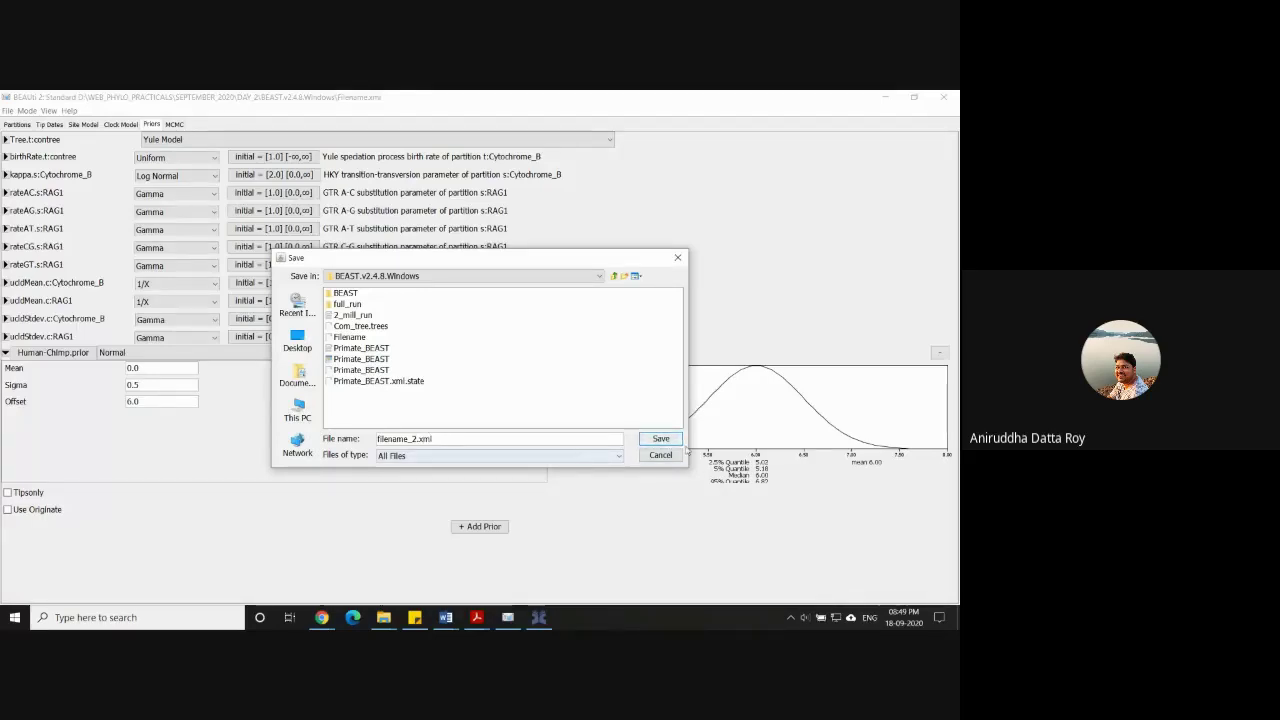
left_click(673, 445)
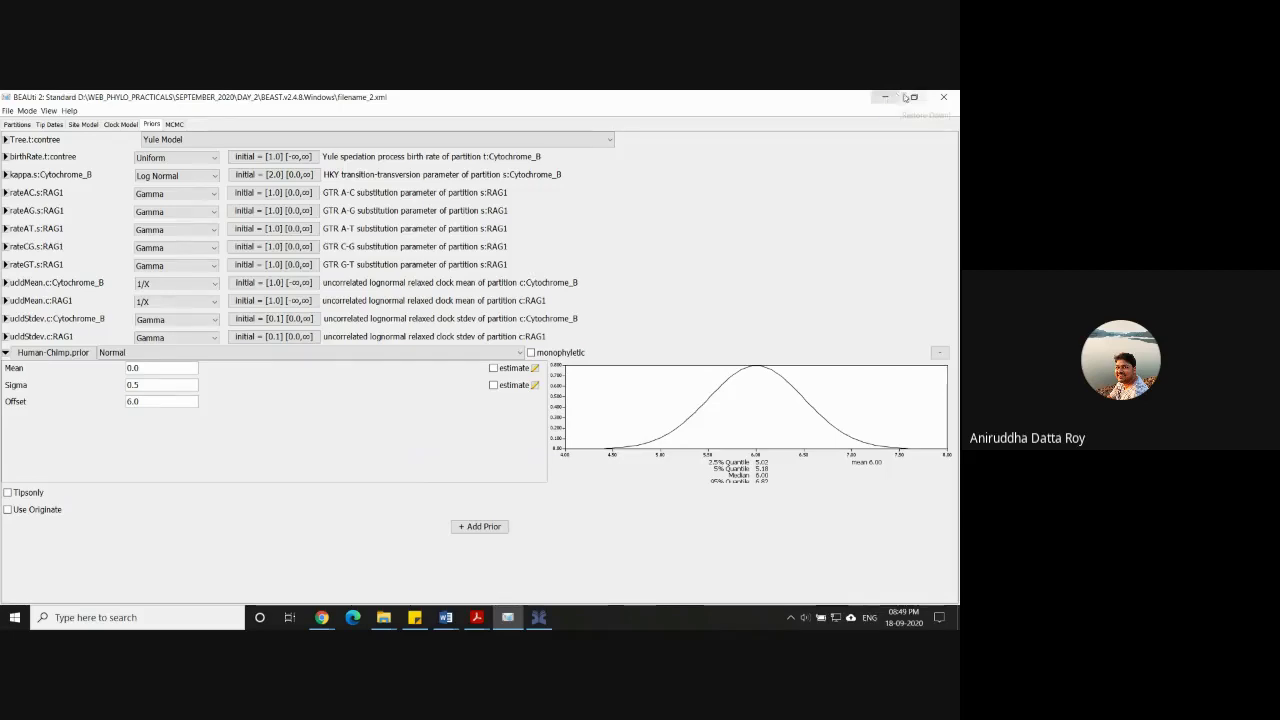
Launch BEAST v2.4.8 from the BEAST folder and move its window into clear view.
left_click(887, 96)
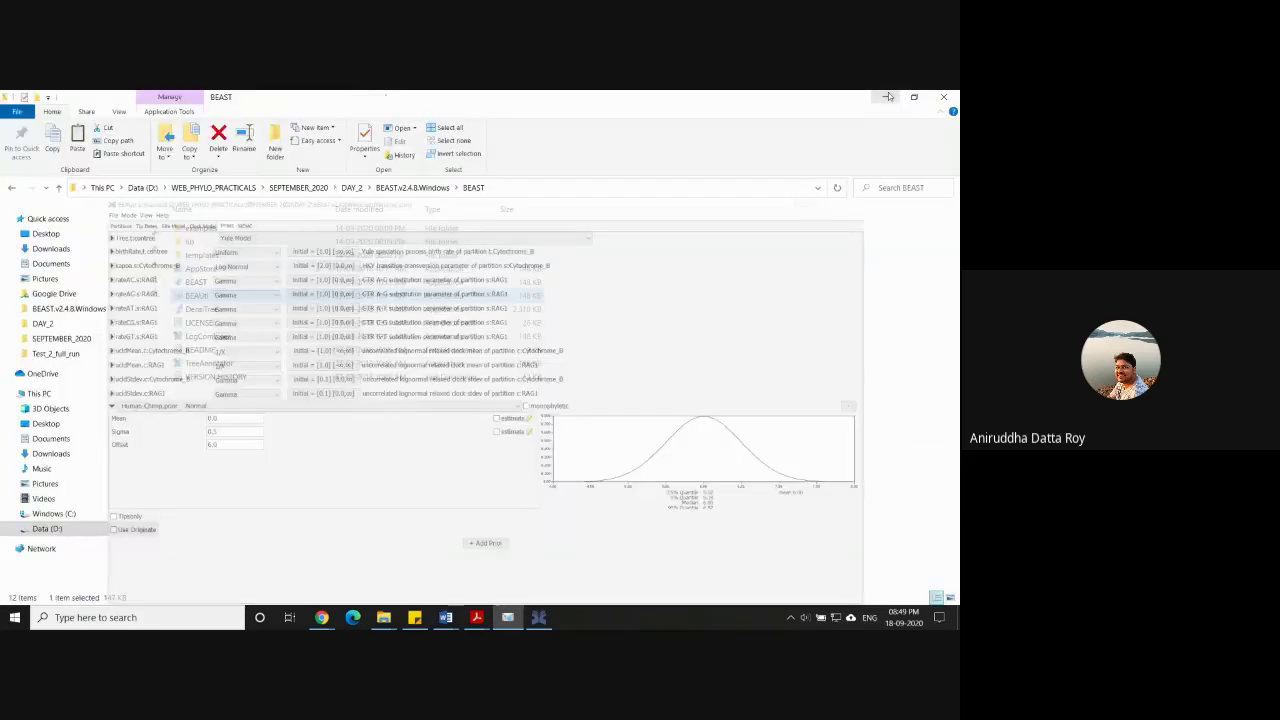
left_click(198, 283)
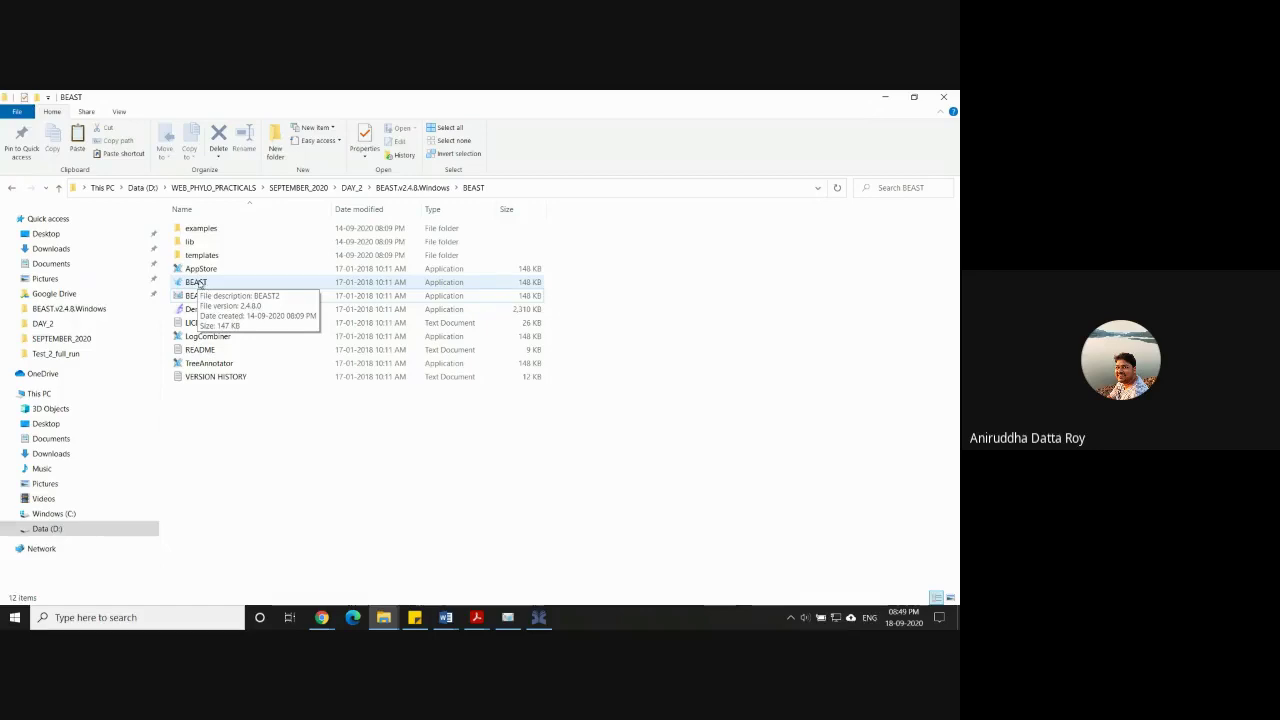
double_click(200, 283)
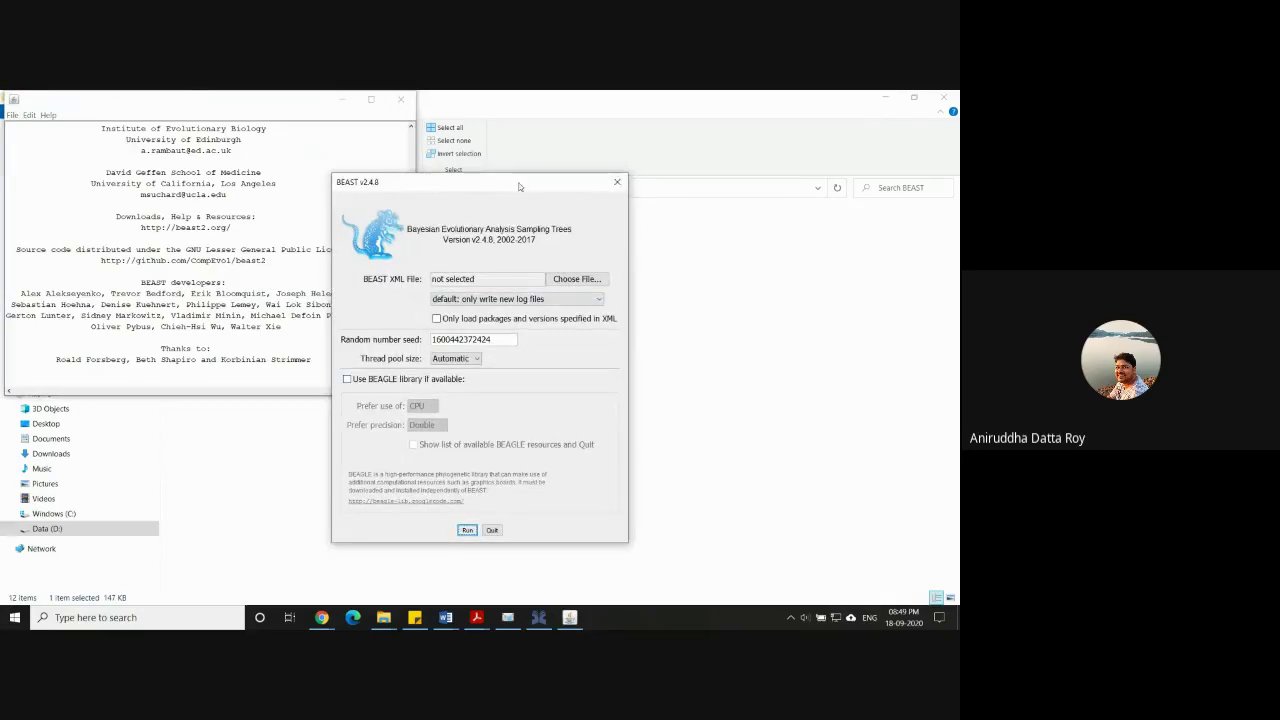
left_click_drag(519, 186, 554, 136)
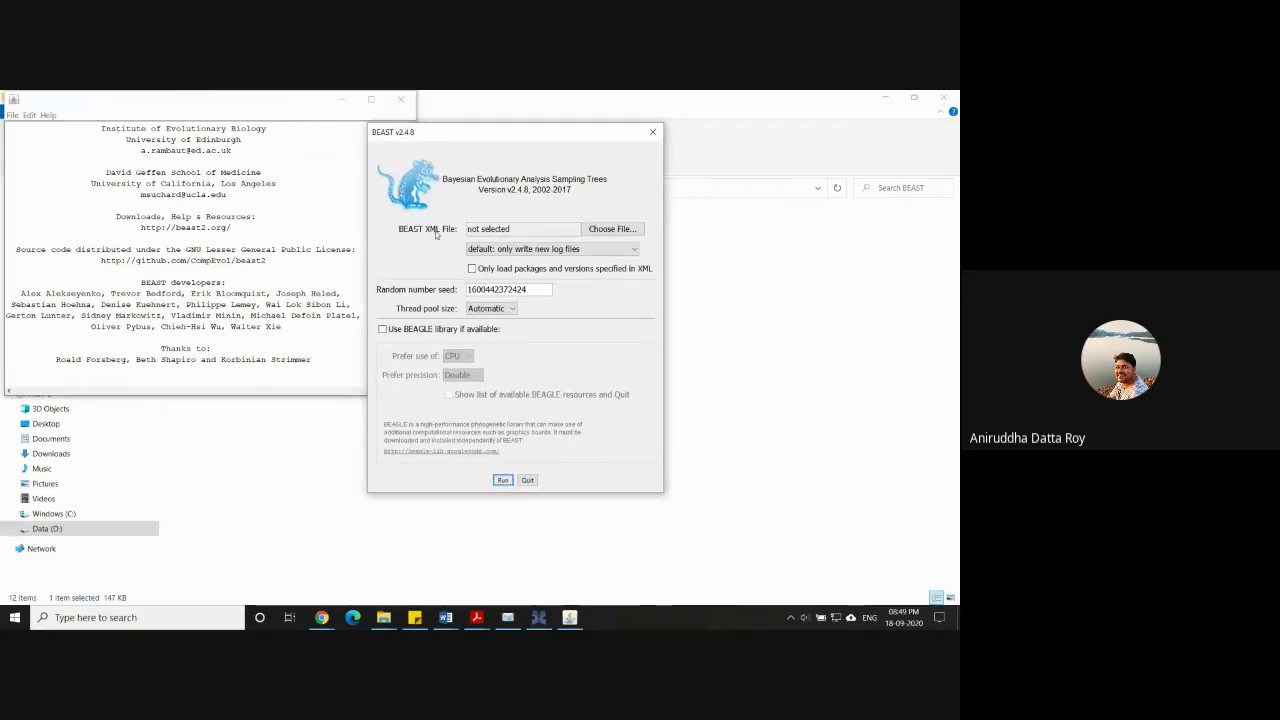
Load filename_2.xml from D:\WEB_PHYLO_PRACTICALS\SEPTEMBER_2020\DAY_2\BEAST.v2.4.8.Windows as the BEAST input.
left_click(614, 229)
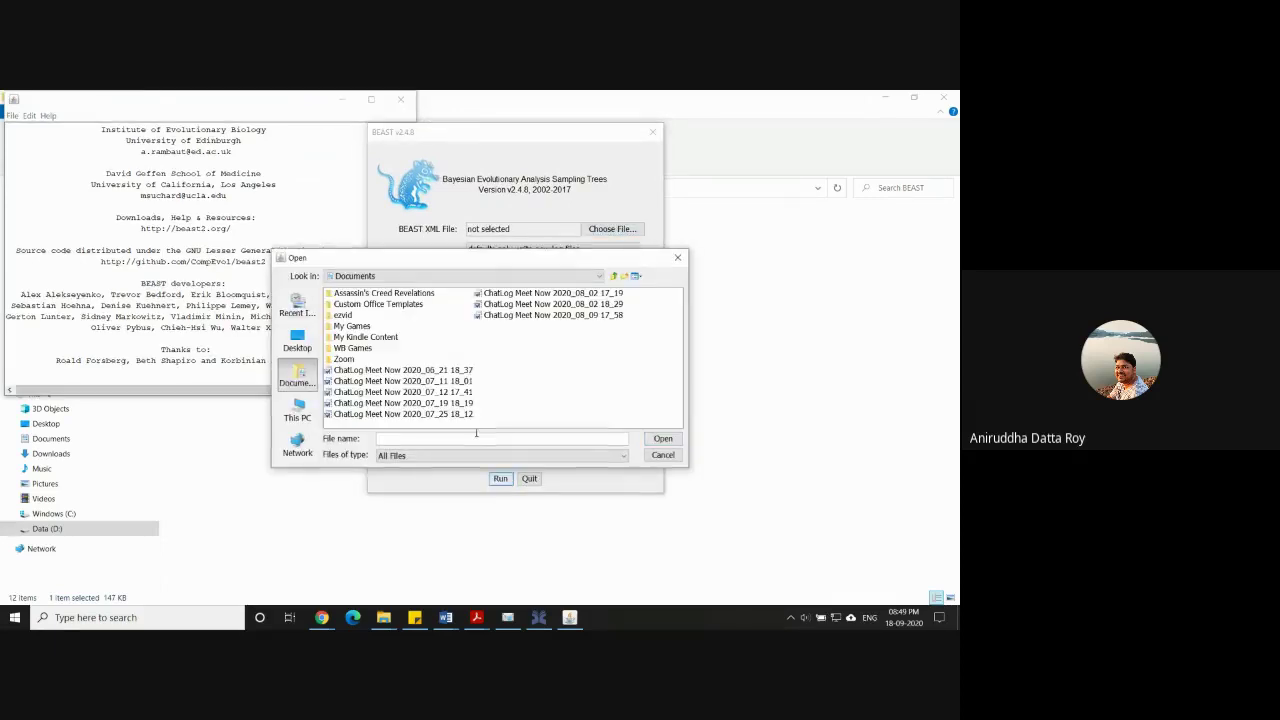
left_click(300, 412)
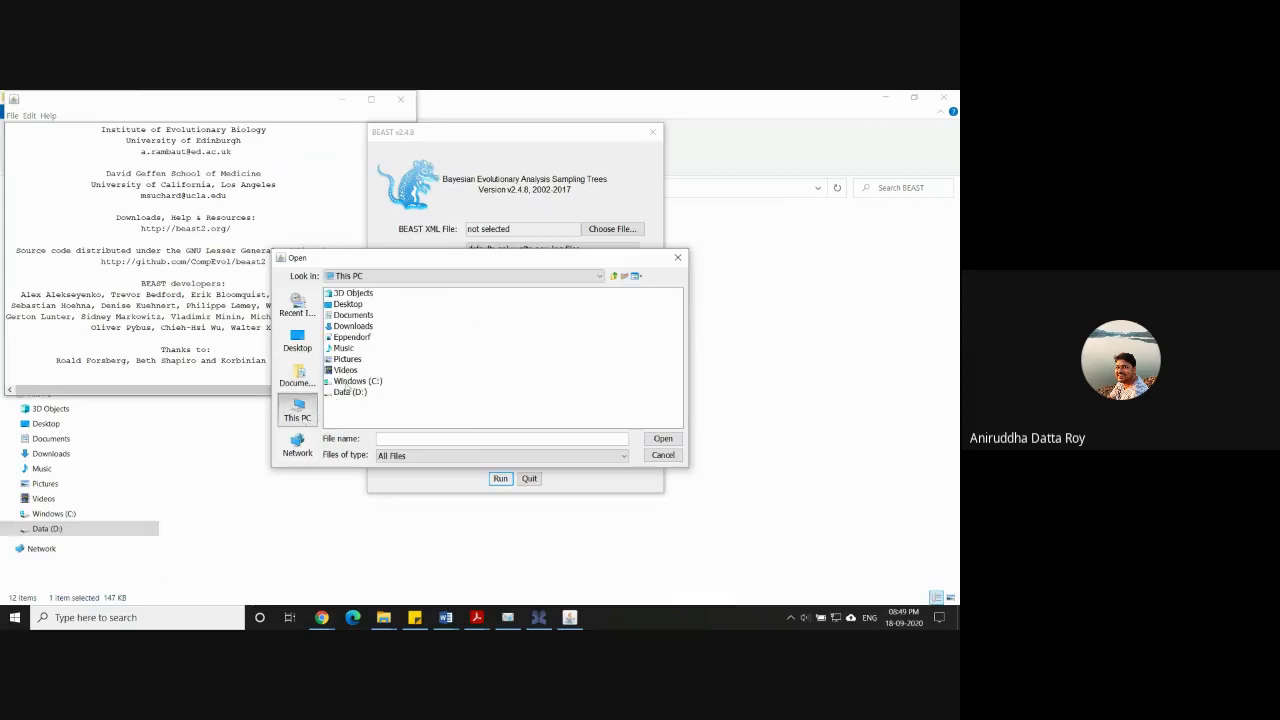
double_click(352, 391)
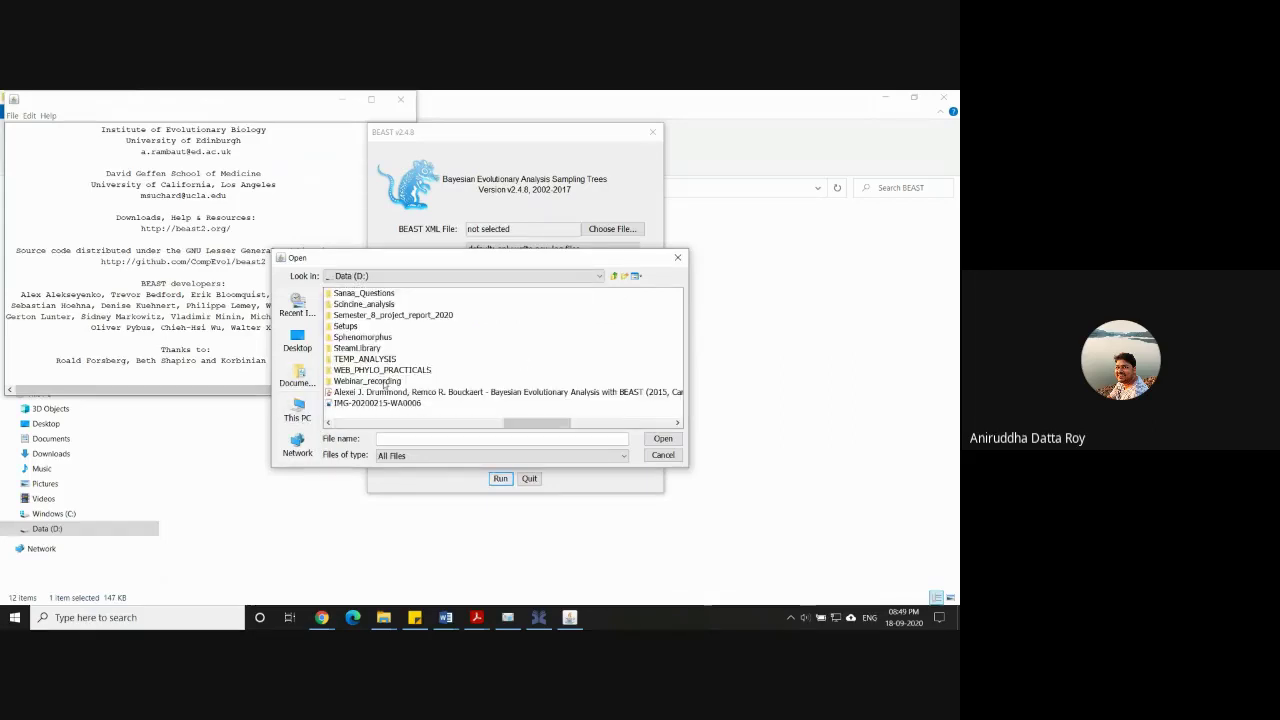
double_click(388, 370)
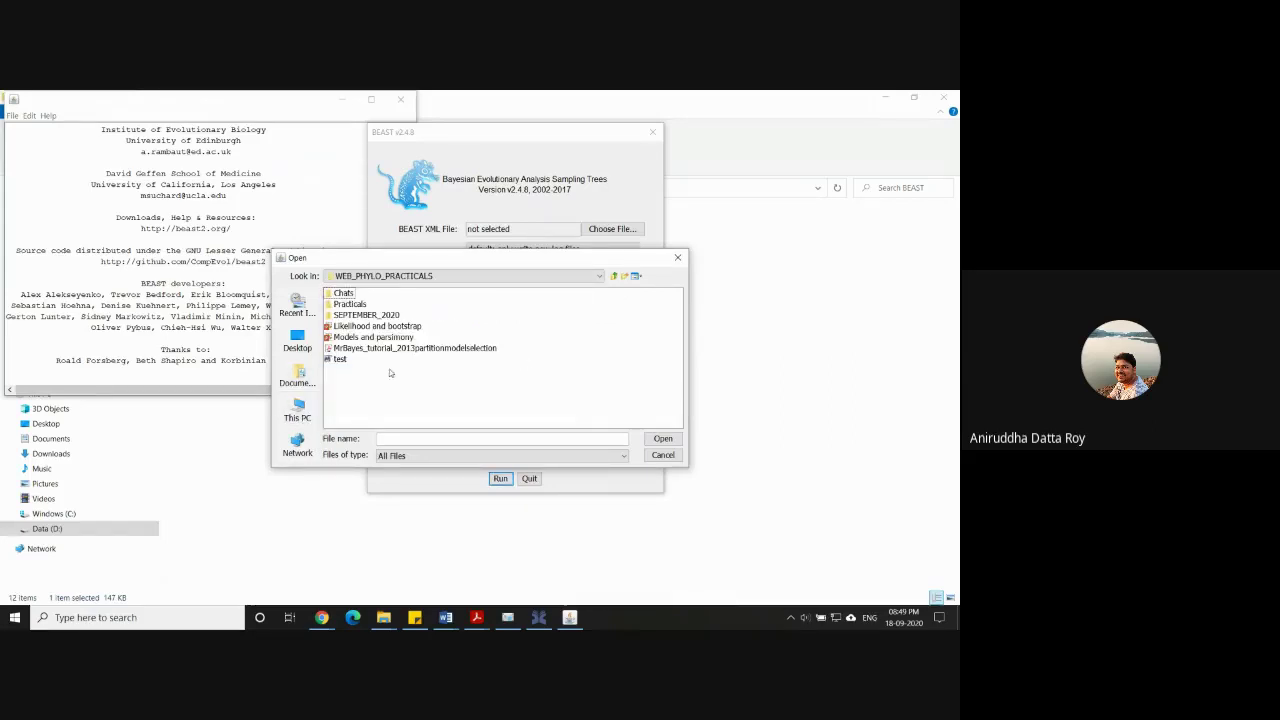
double_click(349, 304)
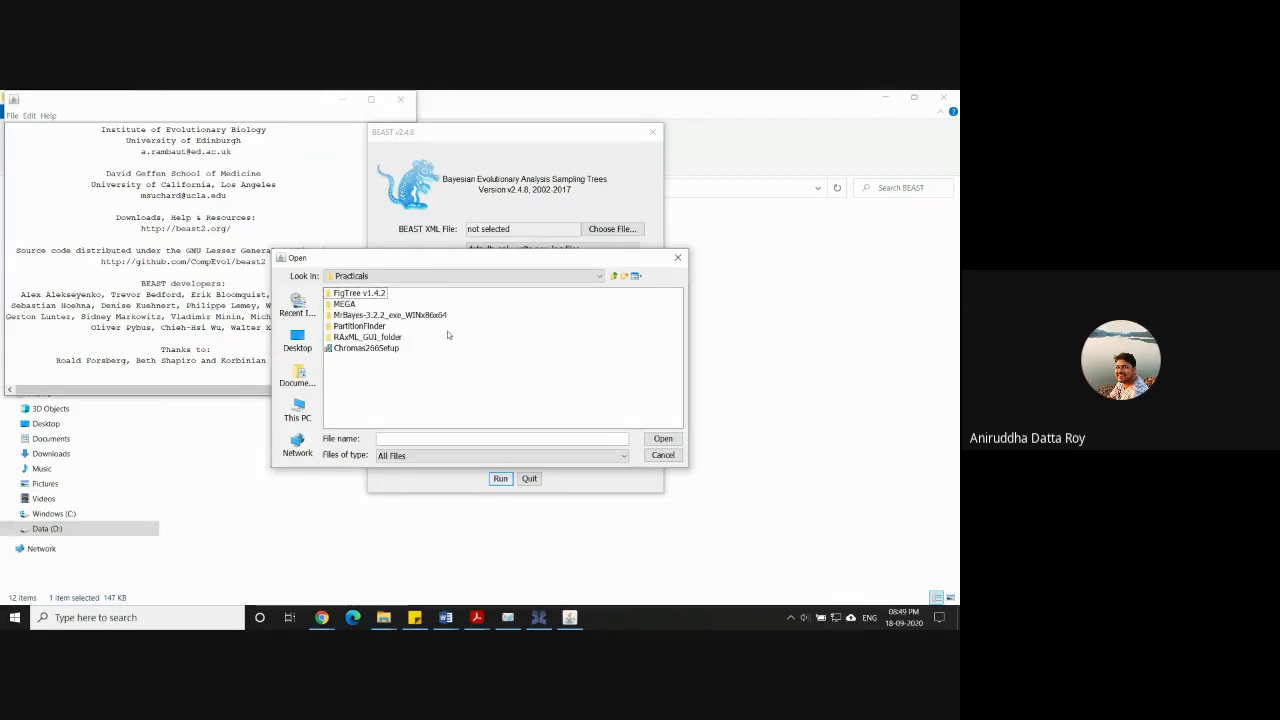
left_click(614, 277)
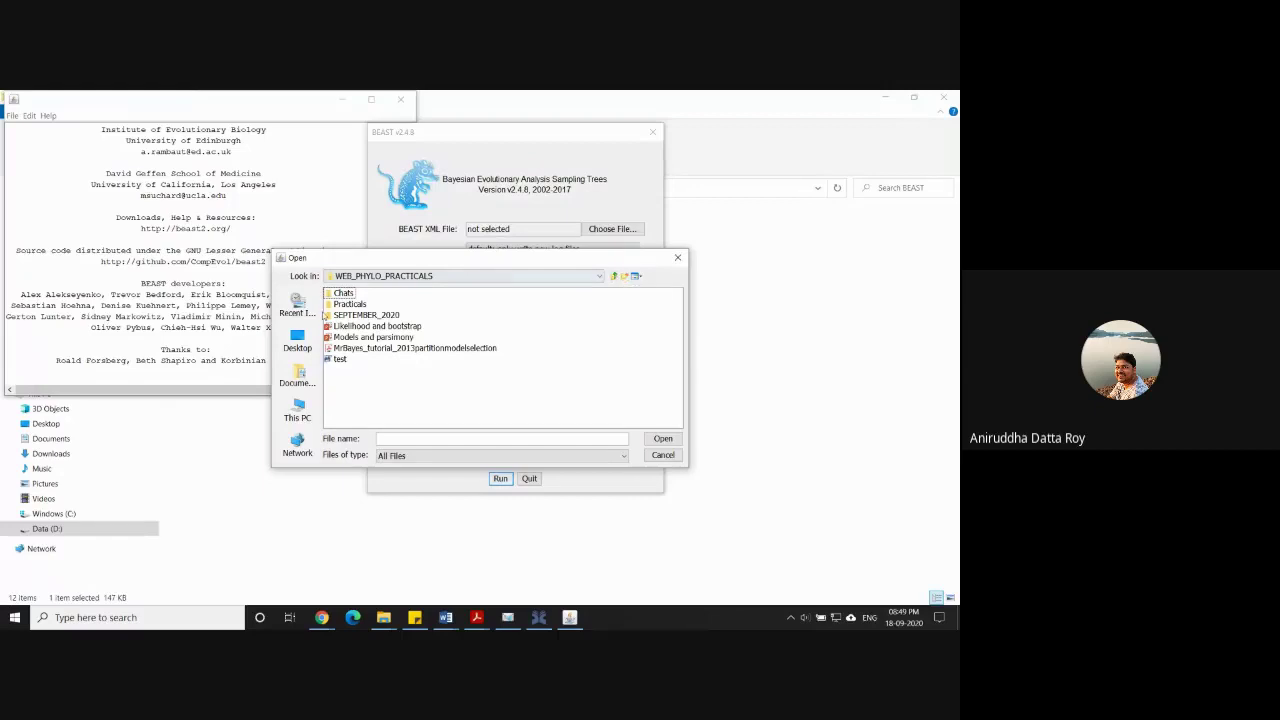
double_click(350, 316)
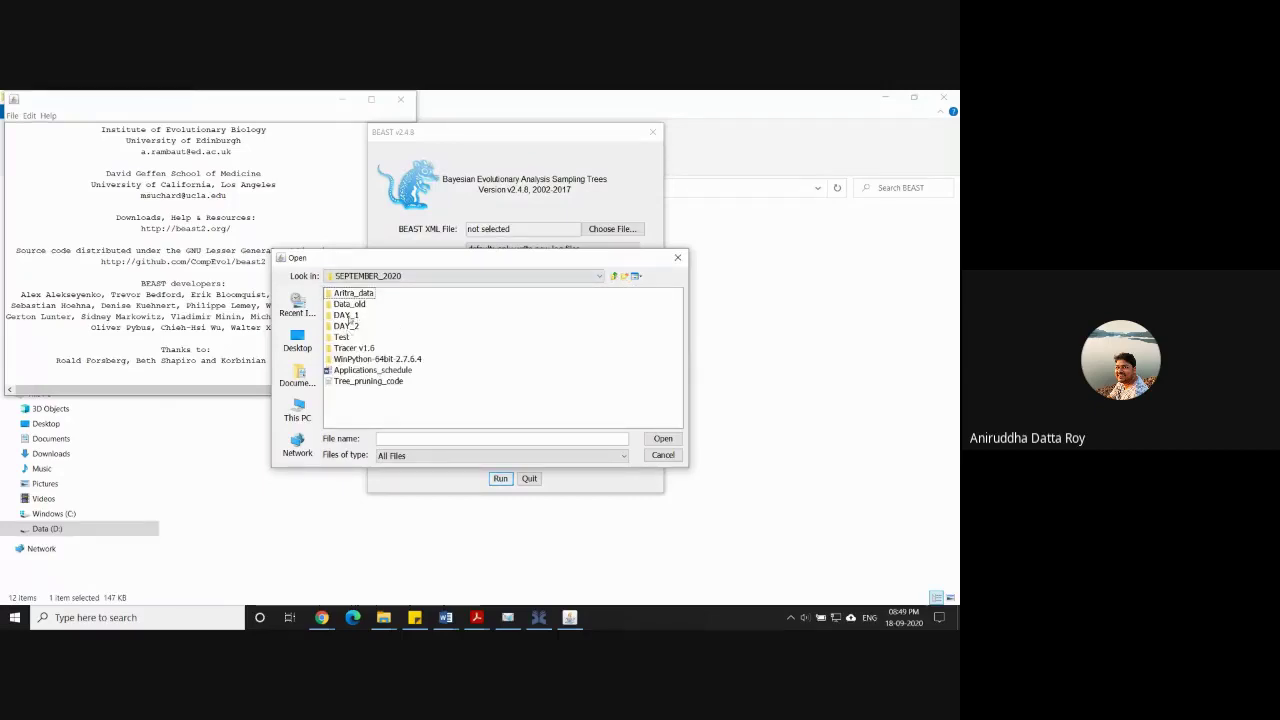
double_click(346, 327)
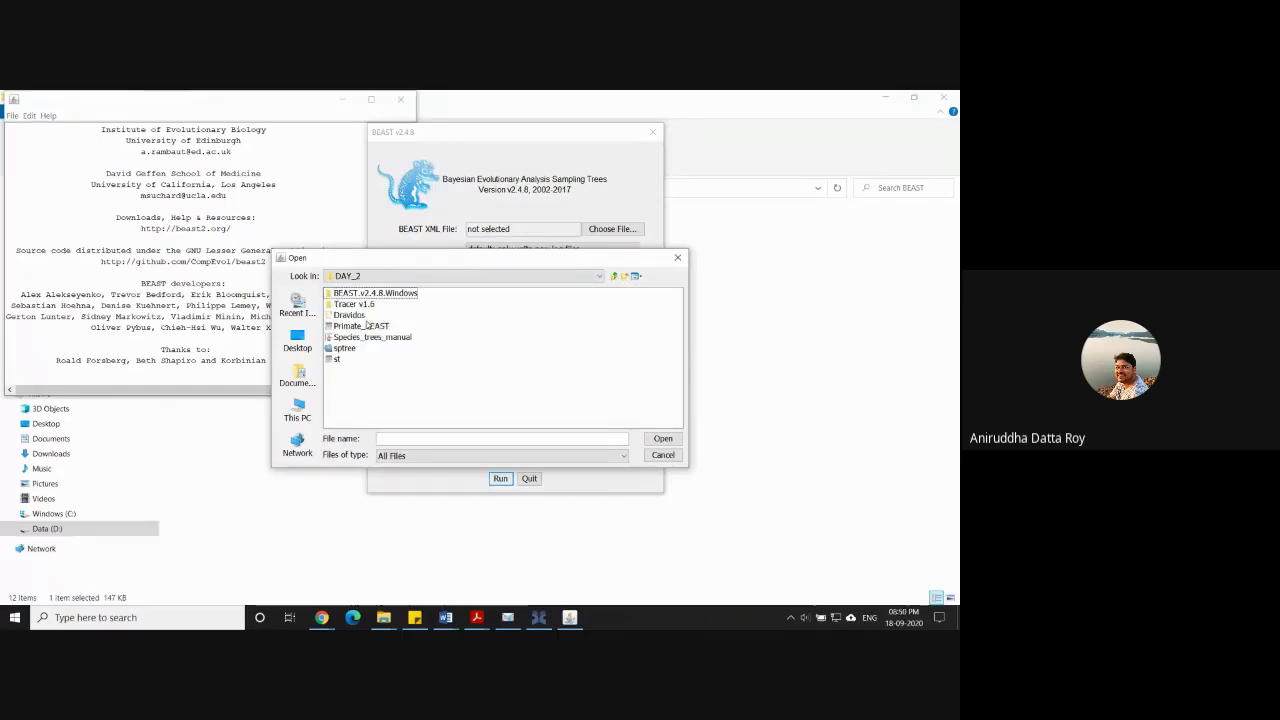
double_click(370, 295)
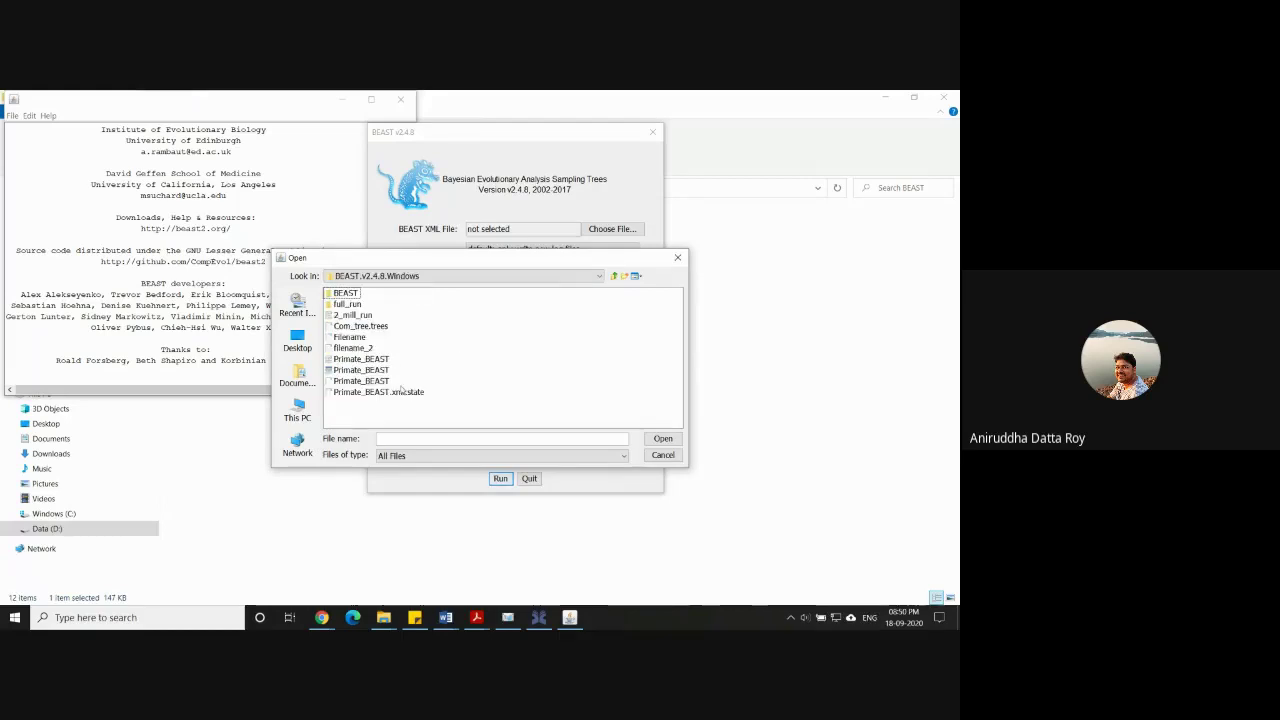
left_click(357, 348)
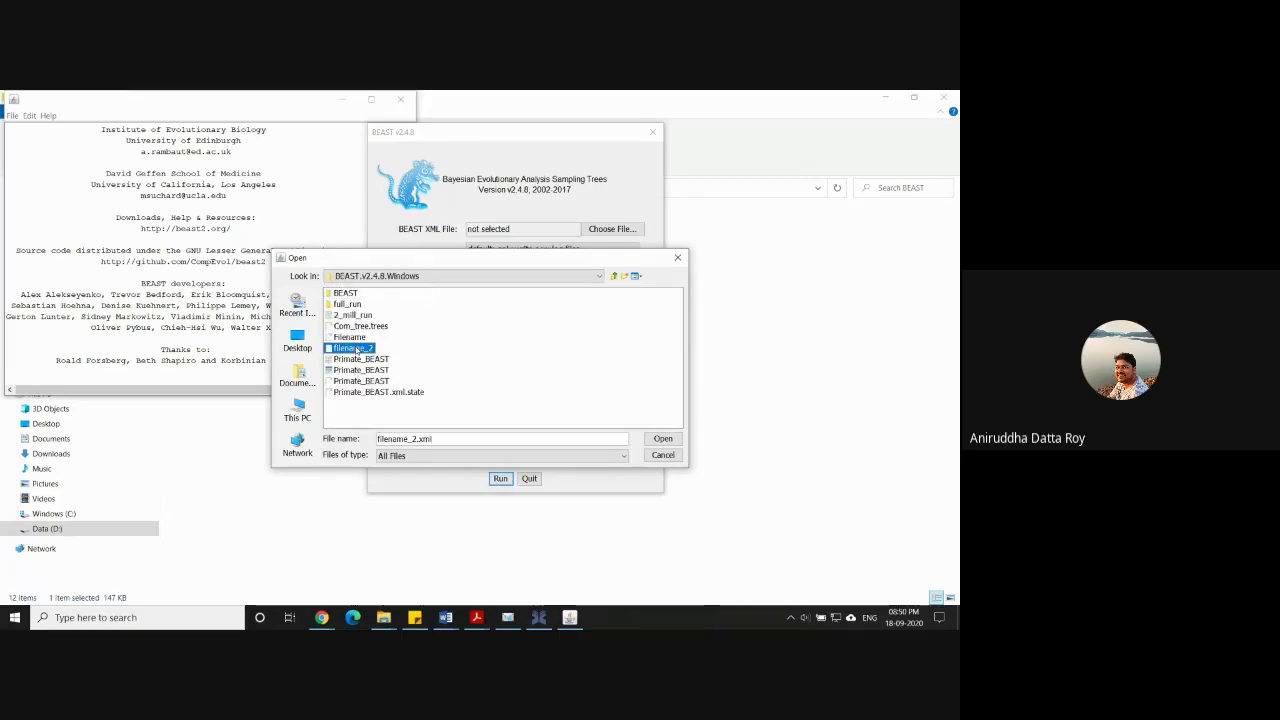
left_click(664, 439)
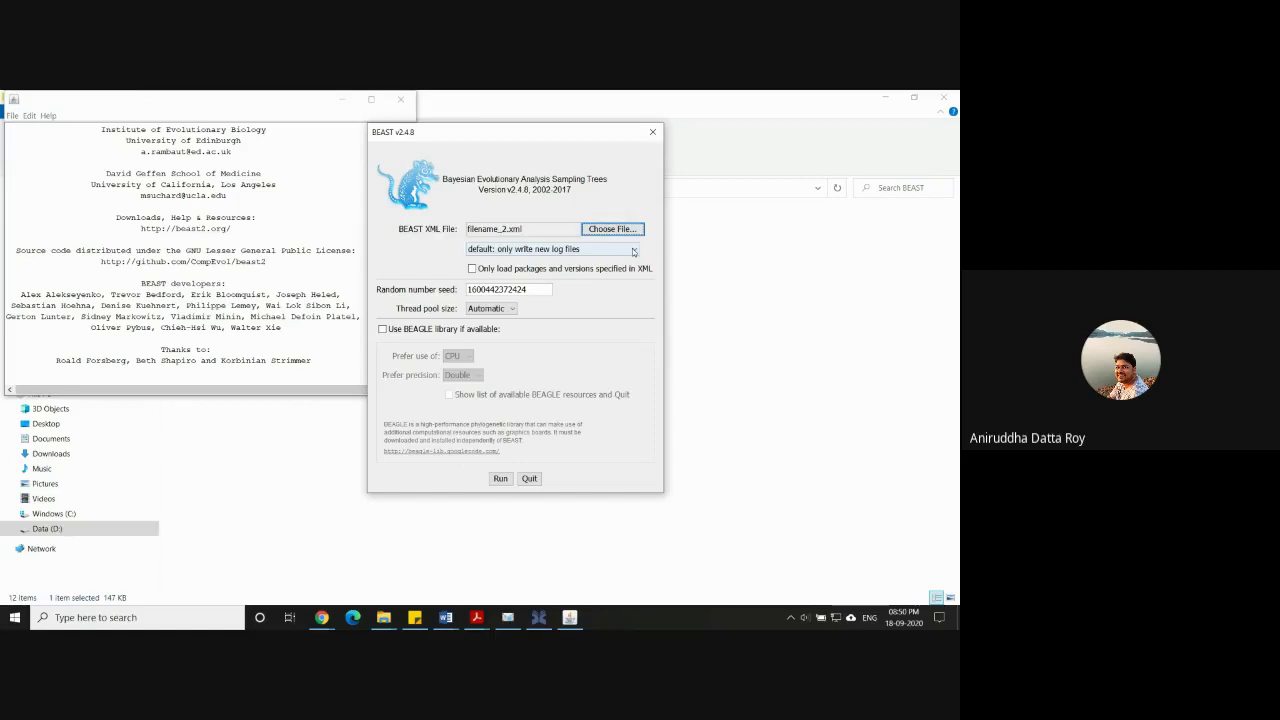
Run filename_2.xml with 'only write new log files', then close the failed run without saving.
left_click(633, 251)
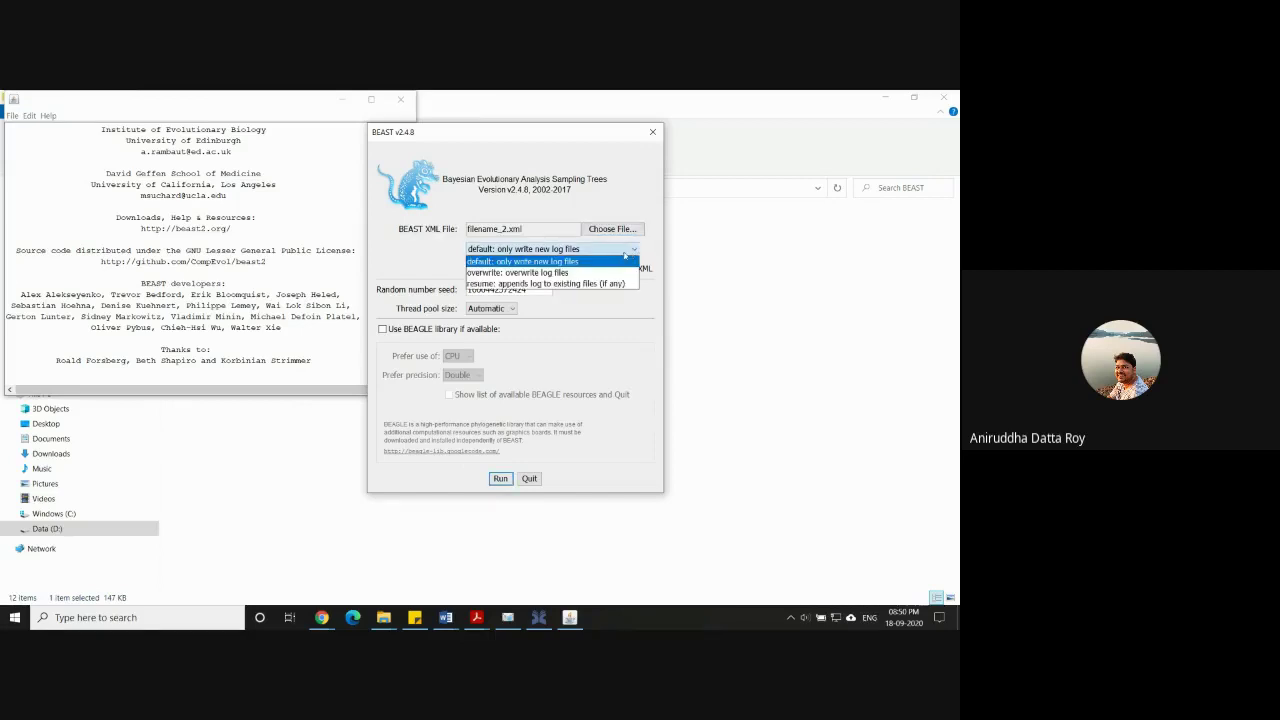
left_click(632, 252)
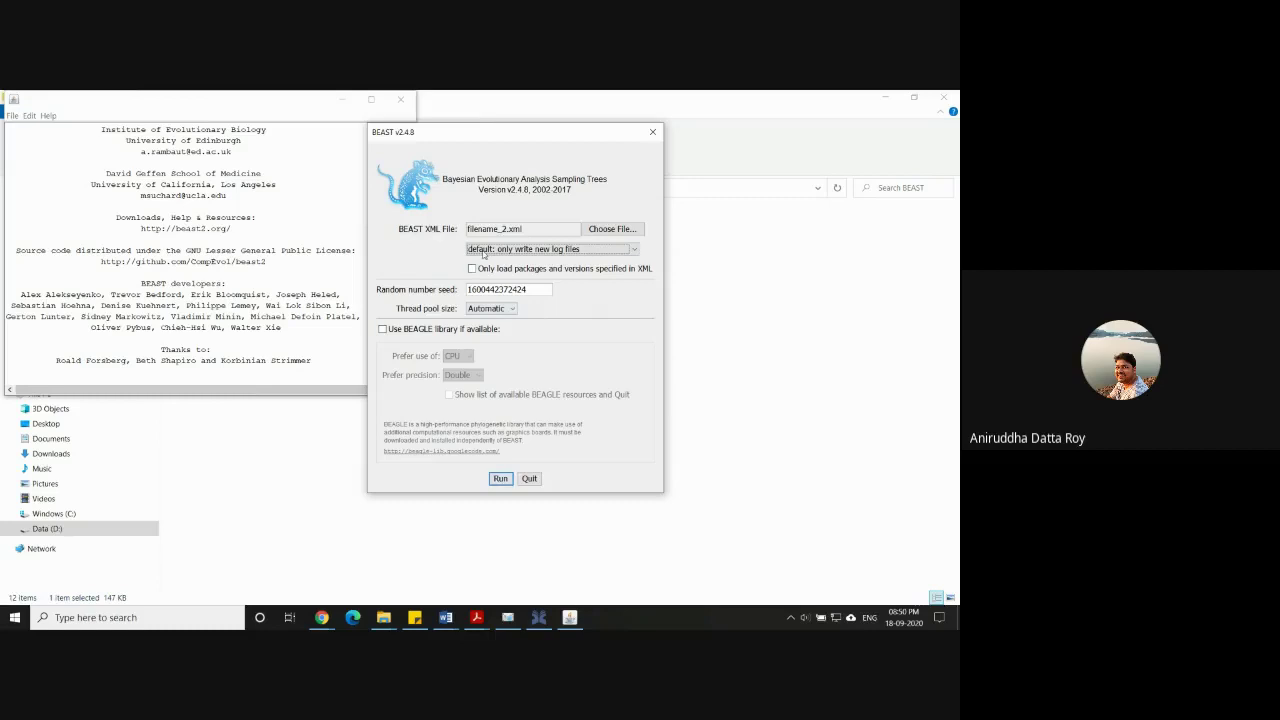
left_click(500, 479)
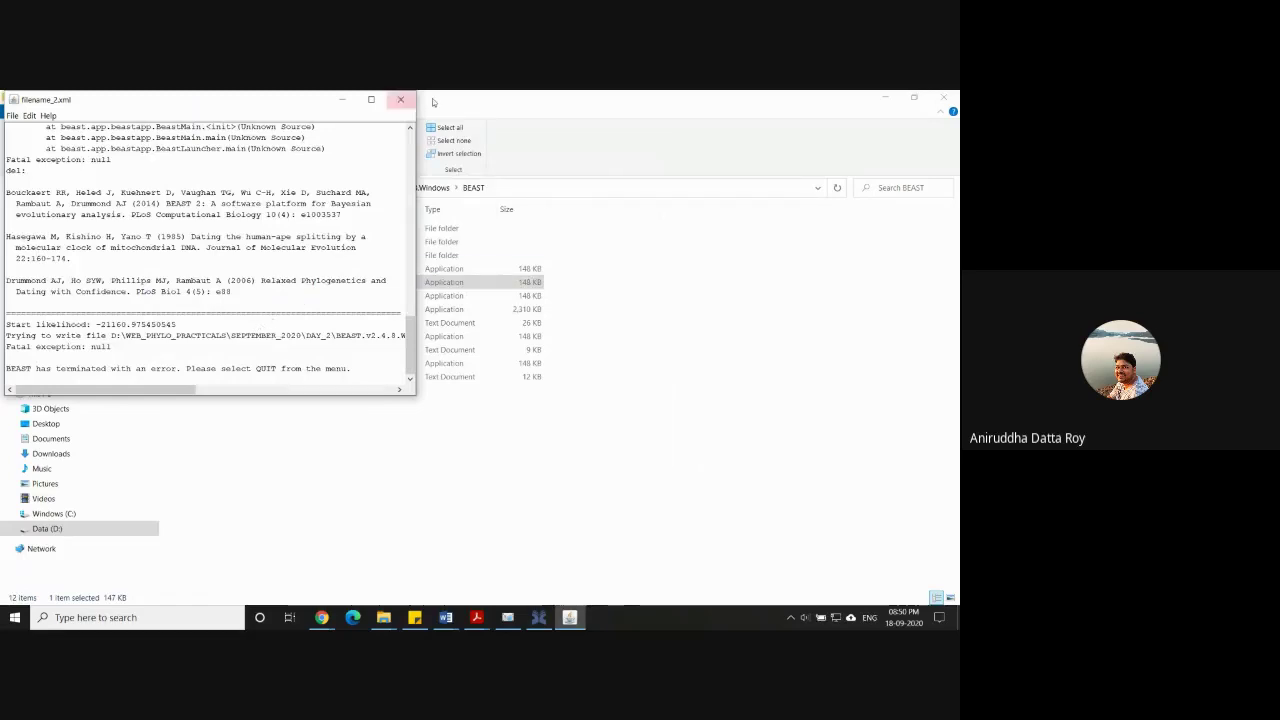
left_click(402, 100)
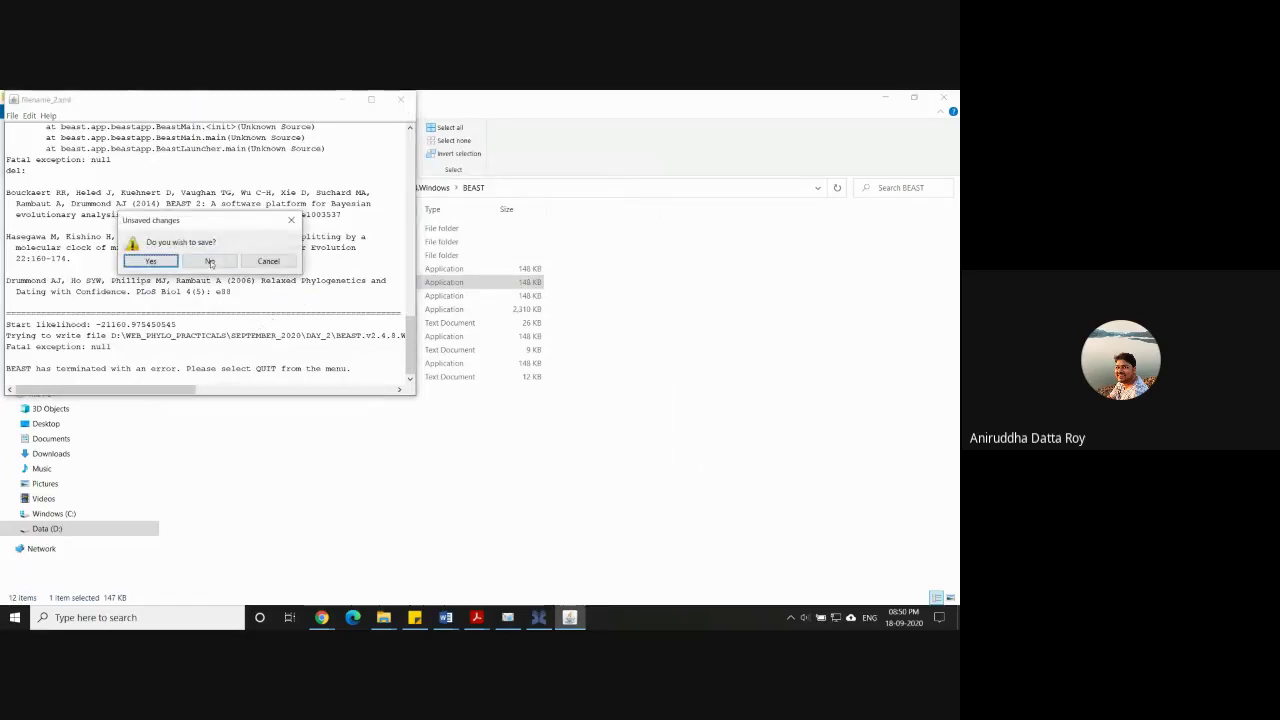
left_click(210, 263)
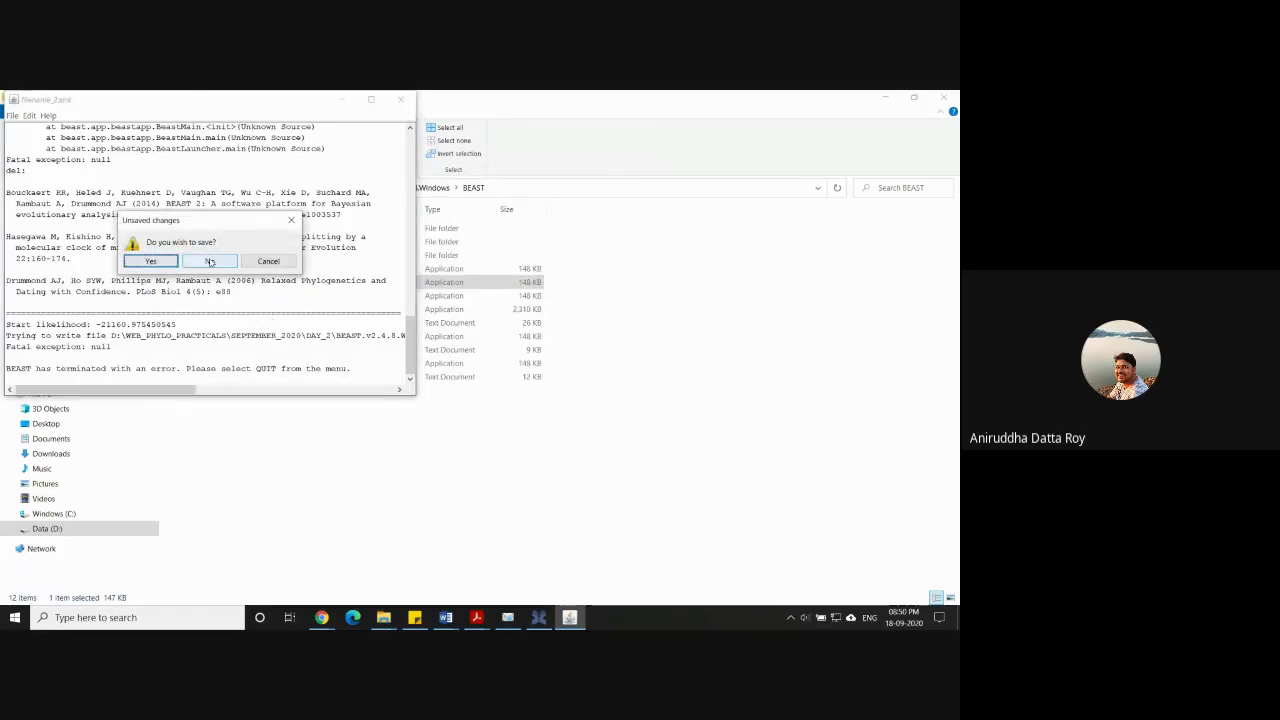
Restore BEAUti and review Clock Model, Site Model, Tip Dates, Partitions and MCMC (chain length 5000000).
left_click(539, 617)
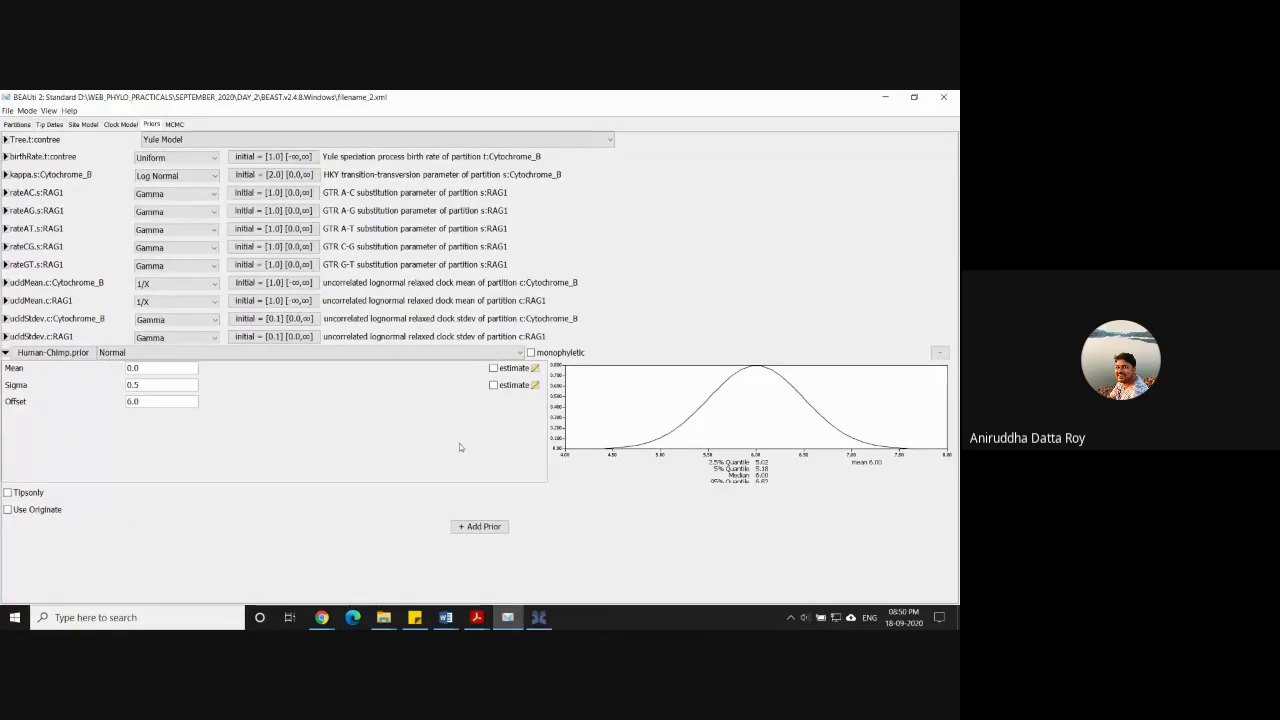
left_click(6, 353)
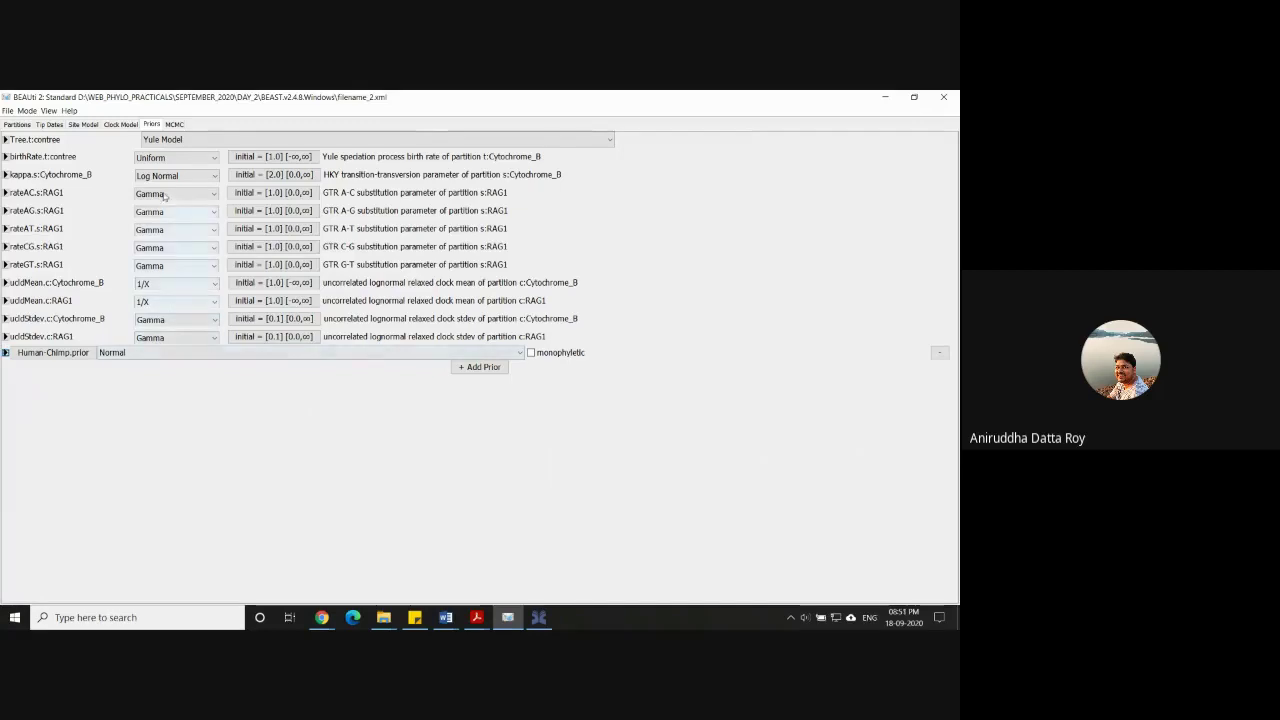
left_click(120, 124)
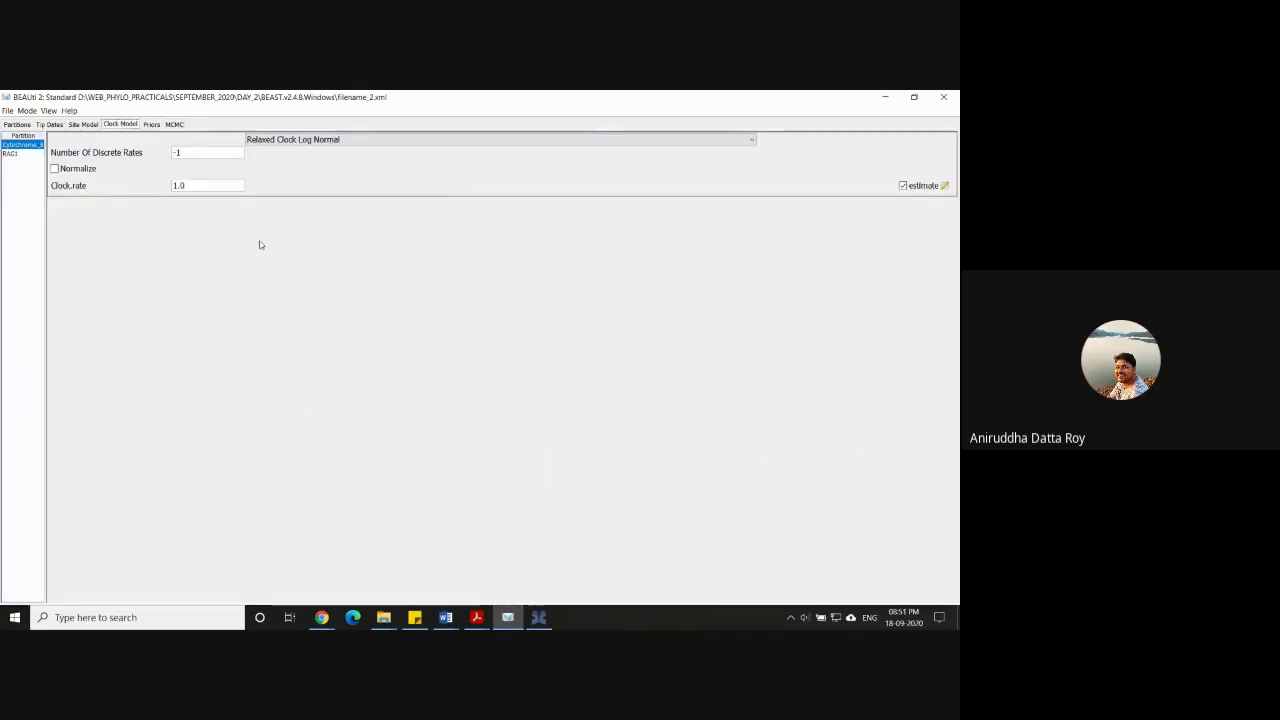
left_click(86, 125)
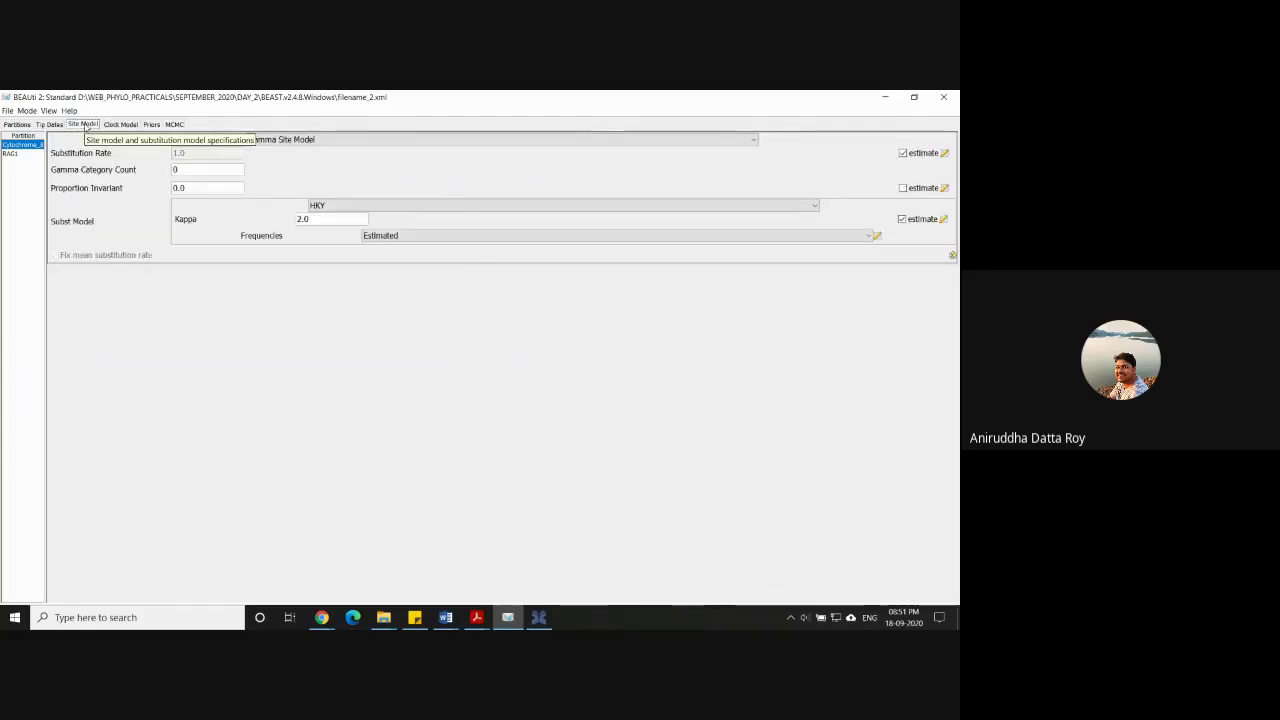
left_click(55, 125)
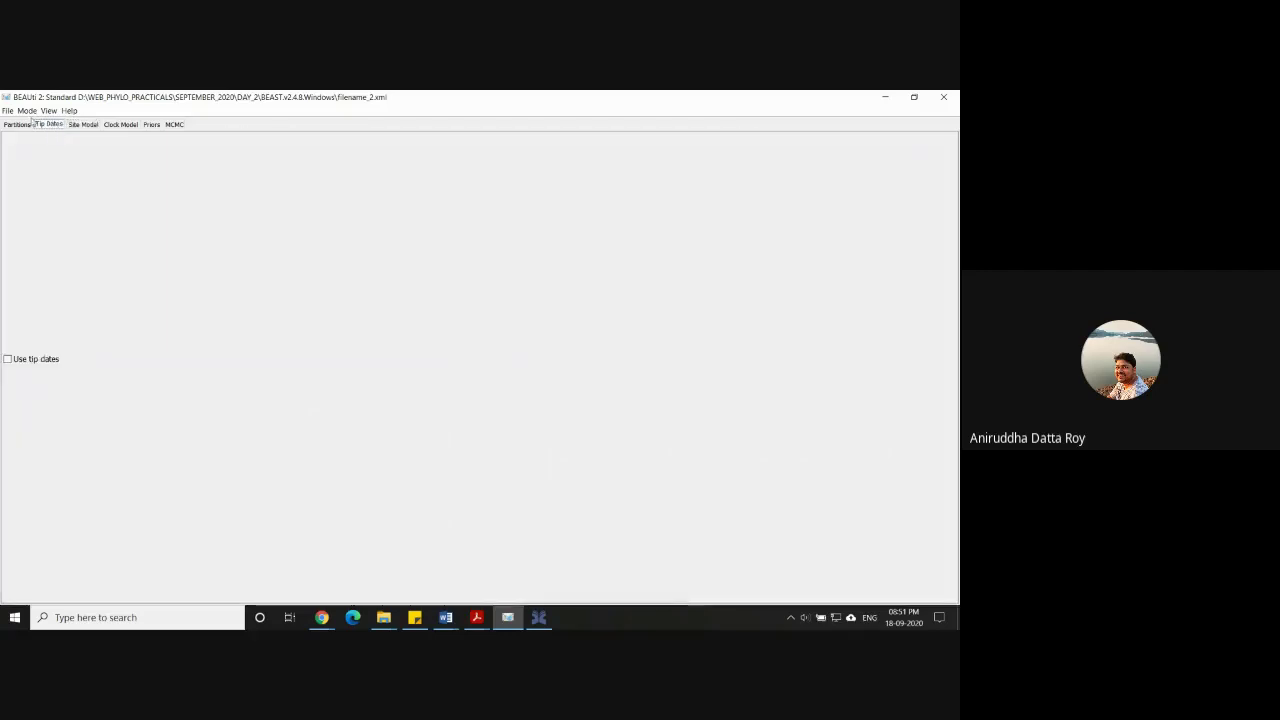
left_click(20, 124)
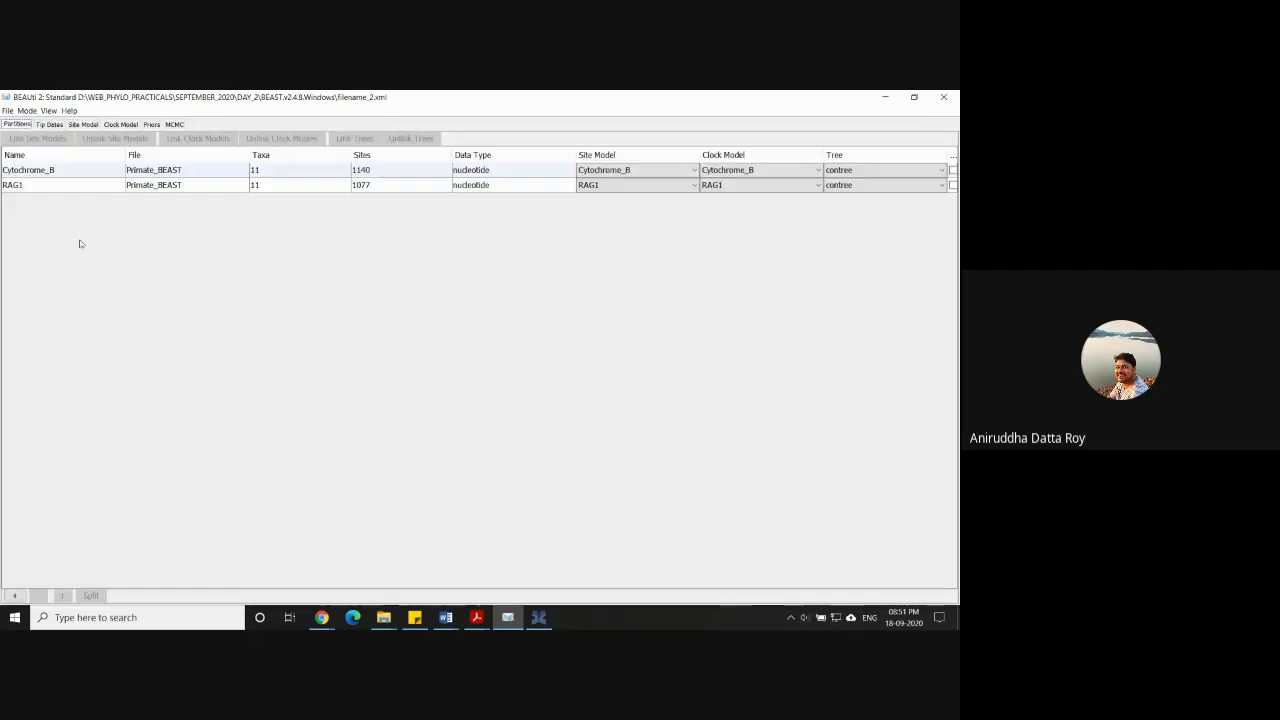
left_click(173, 125)
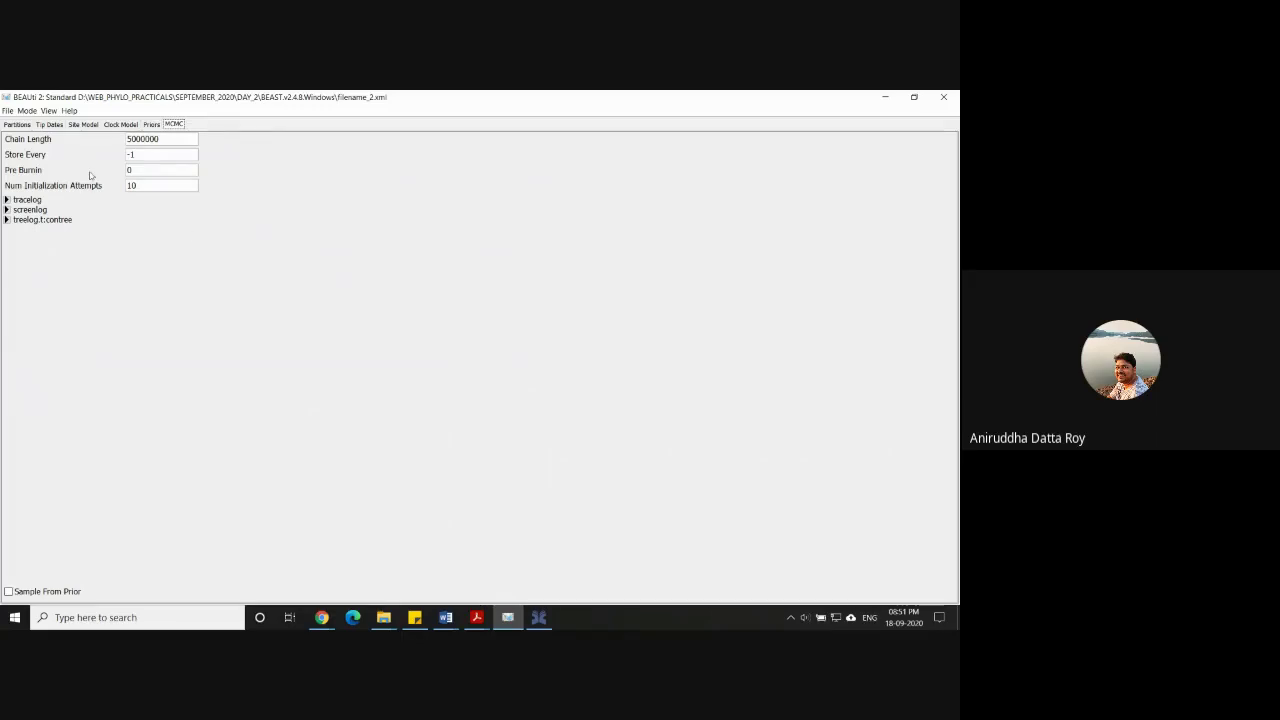
left_click(7, 110)
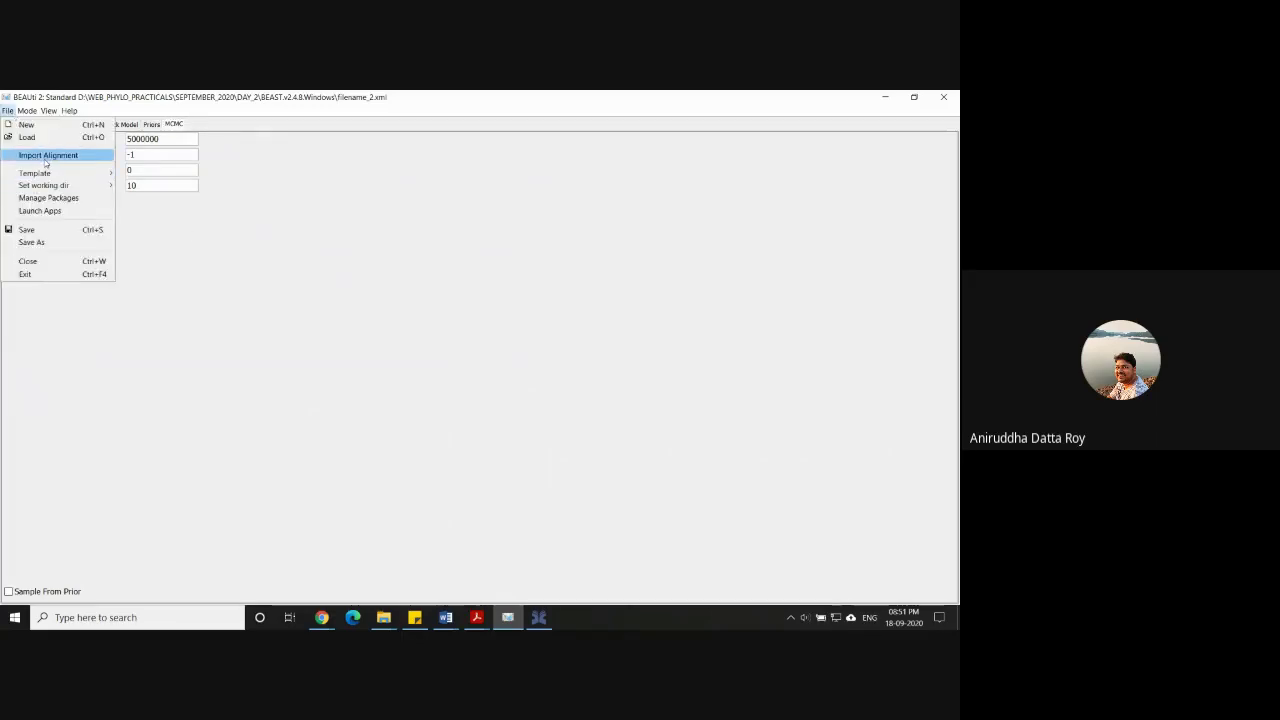
Use Save As to store the analysis as example.xml under D:\WEB_PHYLO_PRACTICALS\SEPTEMBER_2020.
left_click(41, 243)
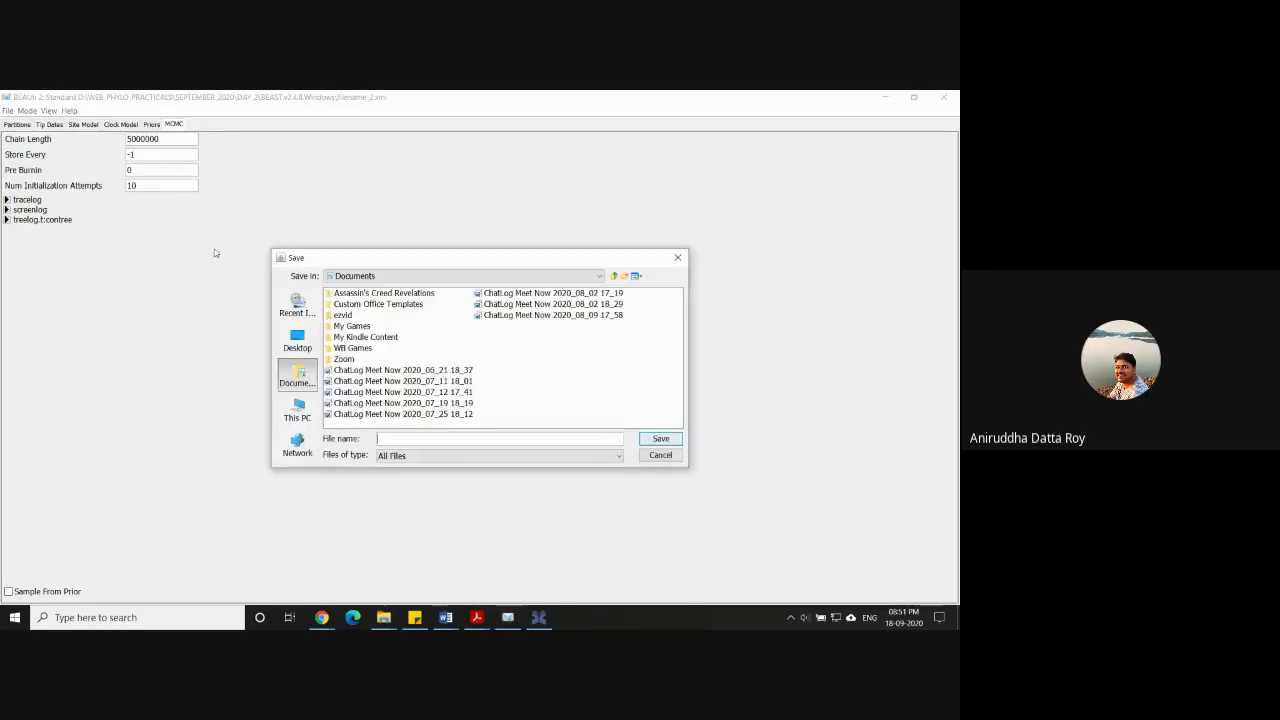
left_click(308, 420)
double_click(355, 391)
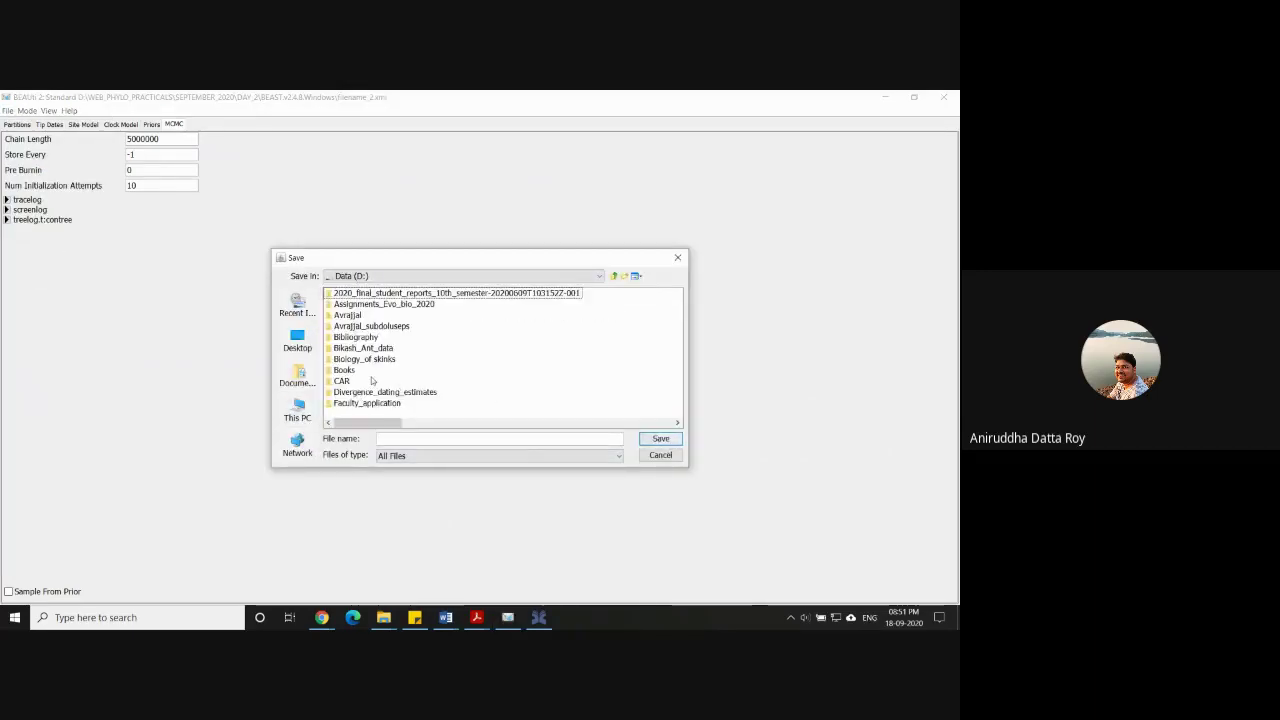
scroll(371, 378, "down", 3)
left_click(373, 370)
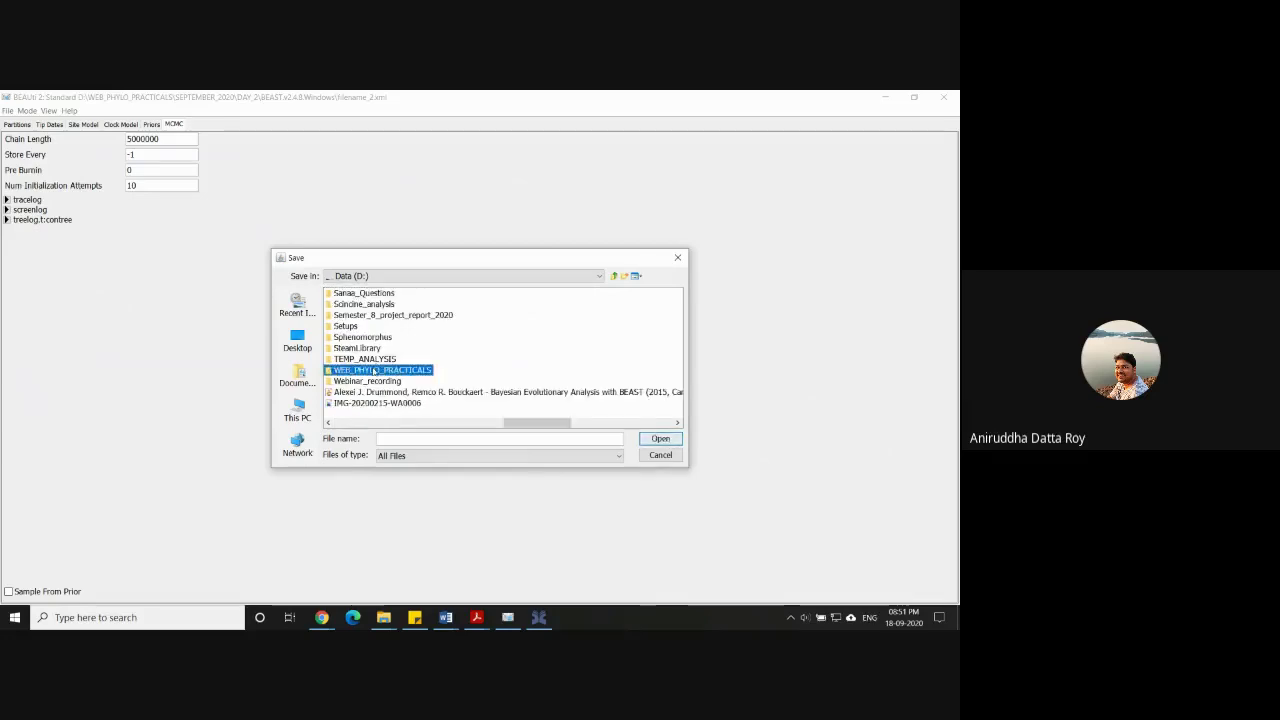
double_click(373, 370)
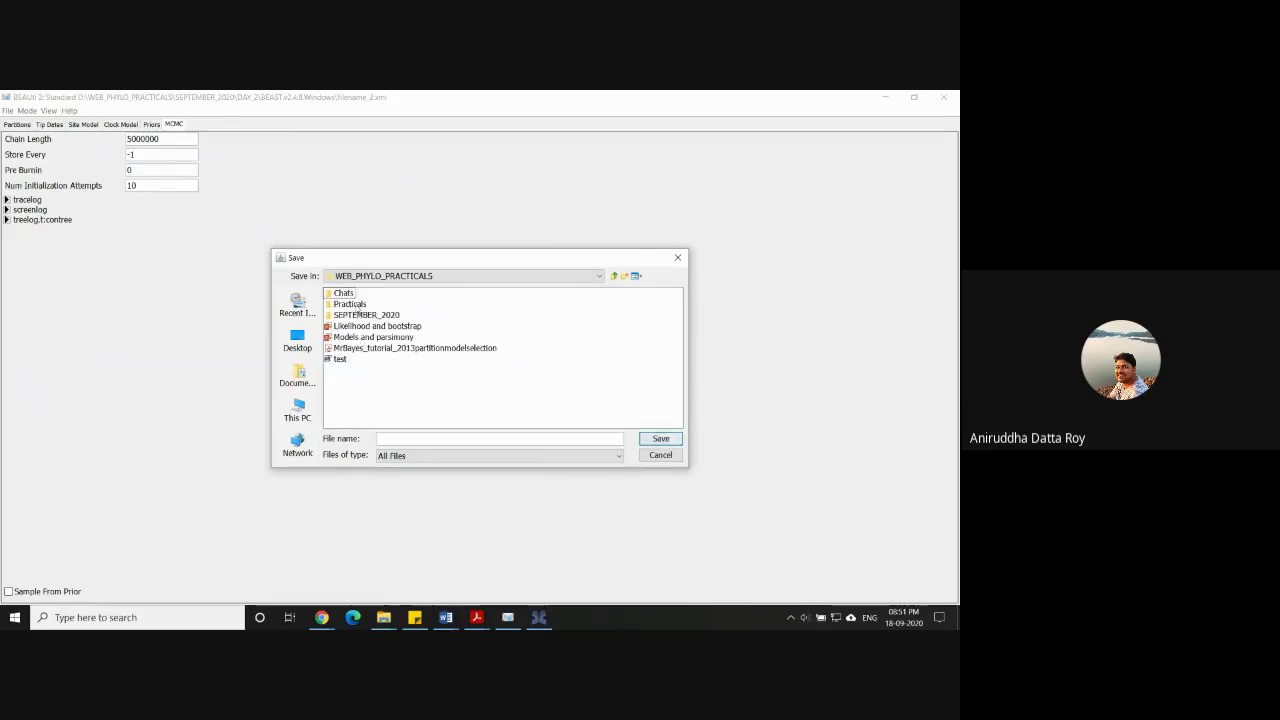
double_click(362, 314)
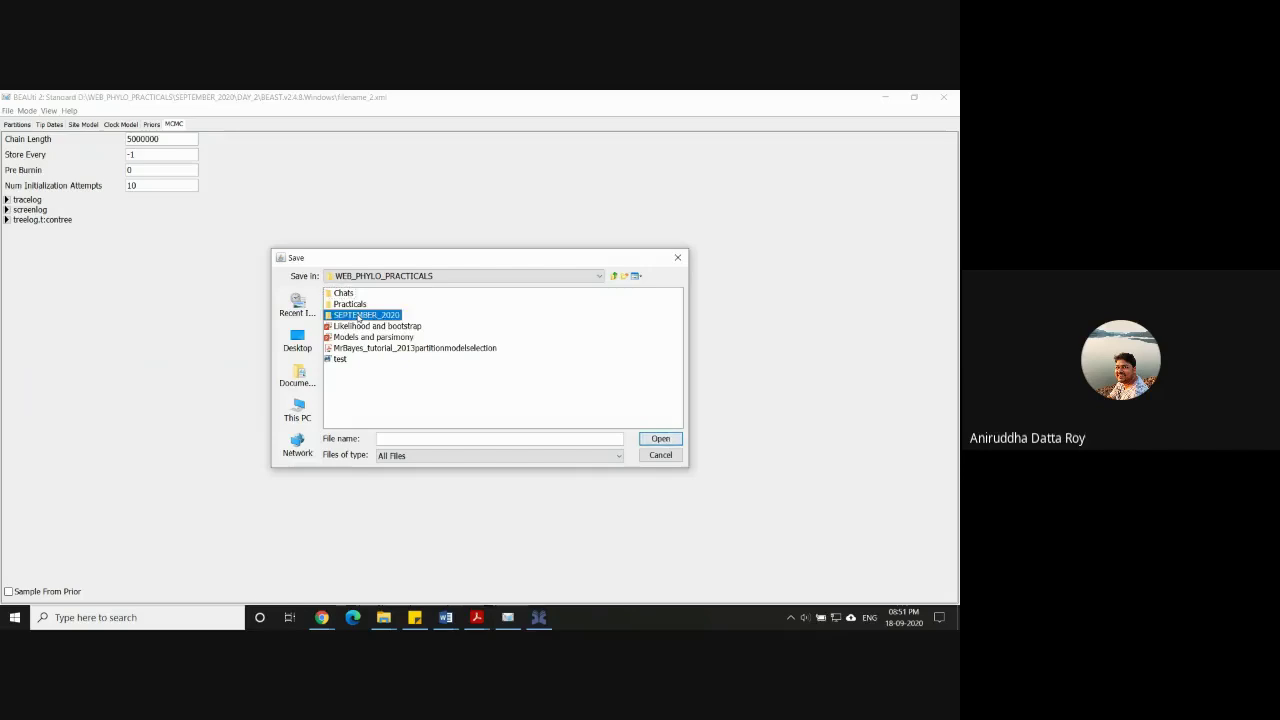
left_click(409, 436)
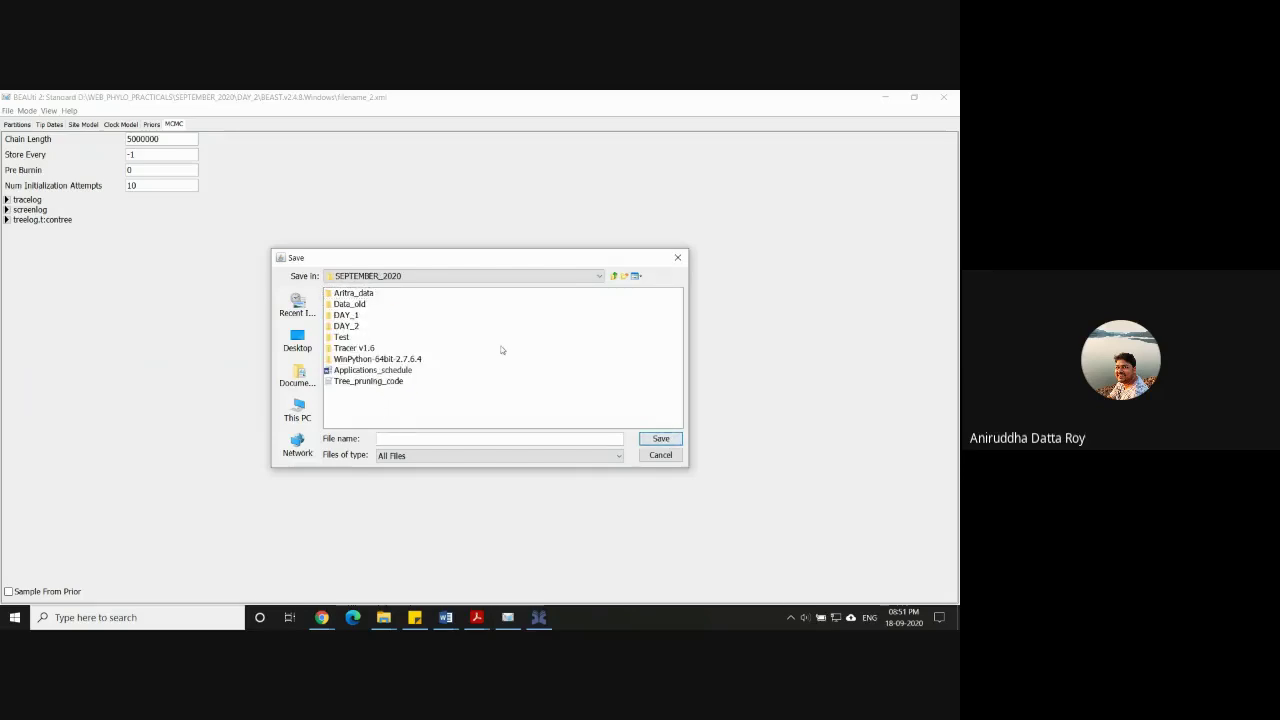
type("example")
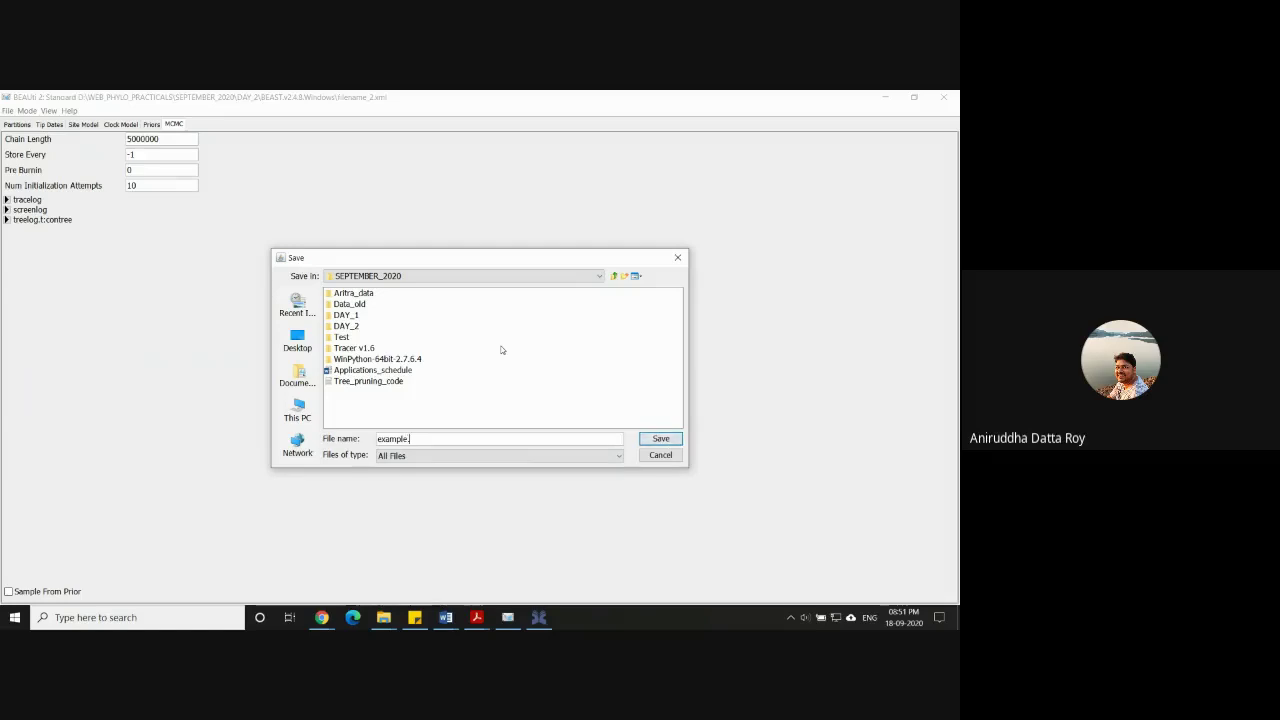
type(".xml")
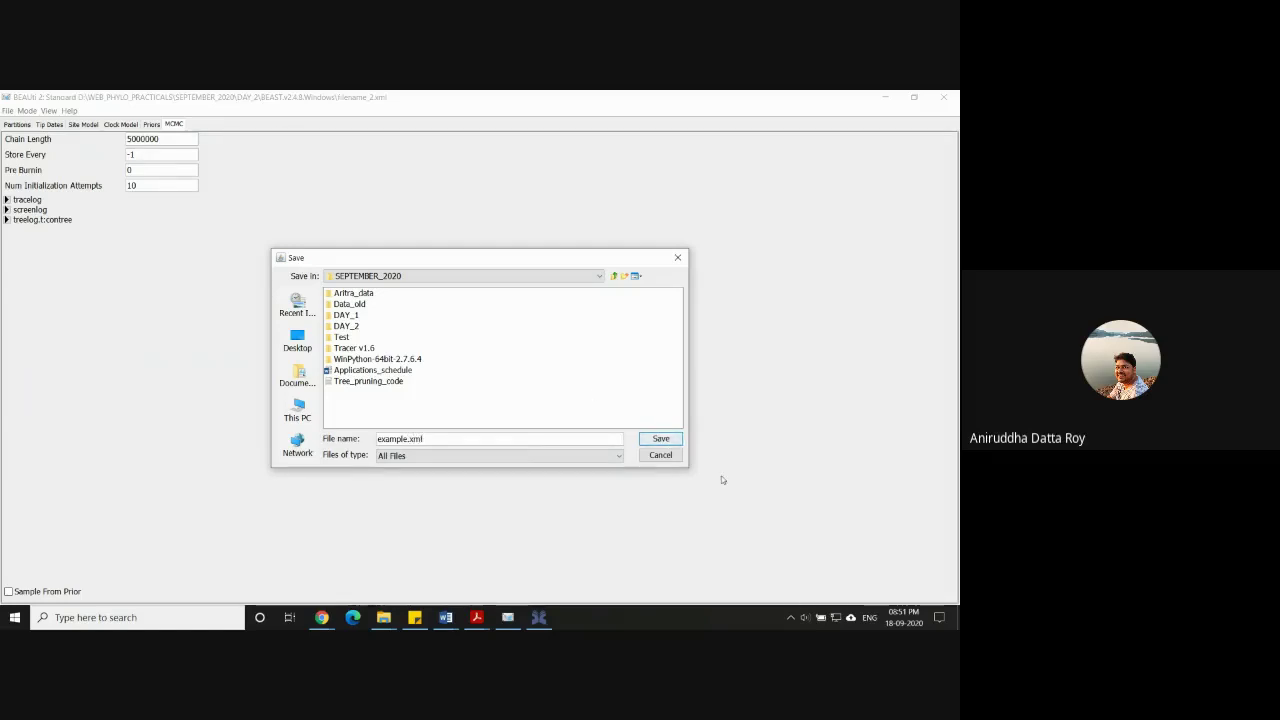
left_click(668, 438)
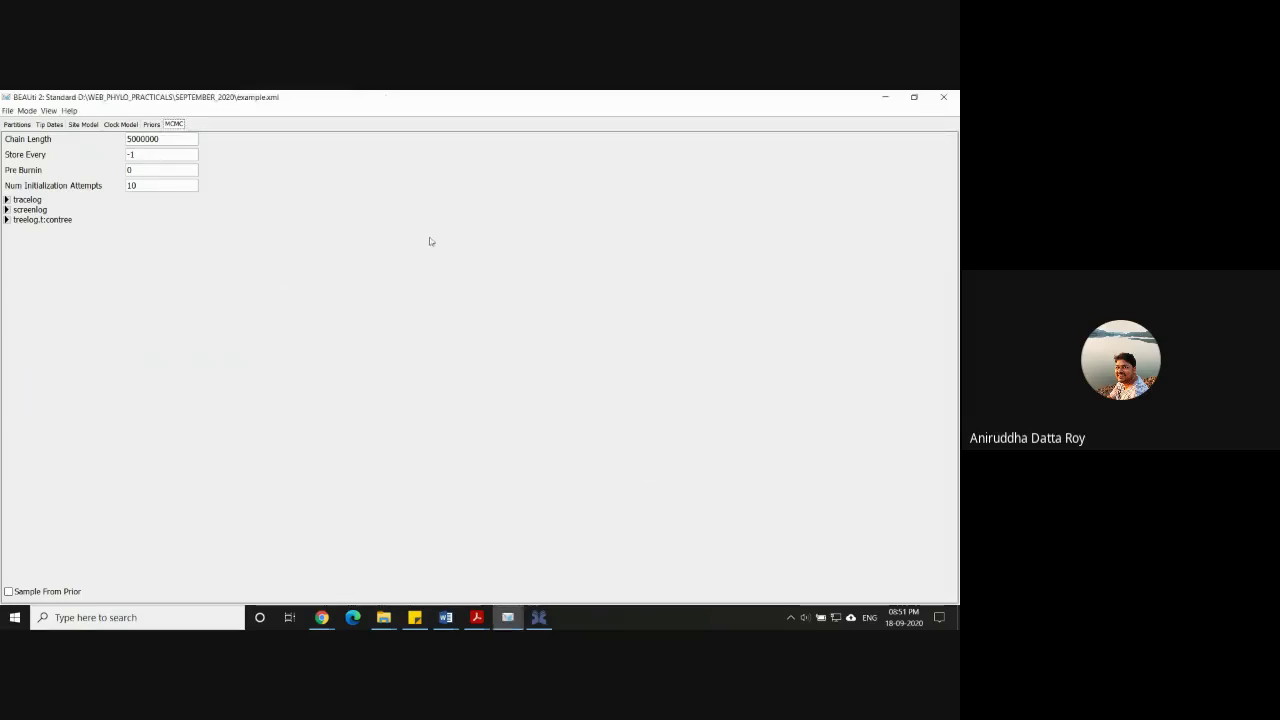
Relaunch BEAST and load example.xml from D:\WEB_PHYLO_PRACTICALS\SEPTEMBER_2020.
left_click(885, 97)
double_click(217, 283)
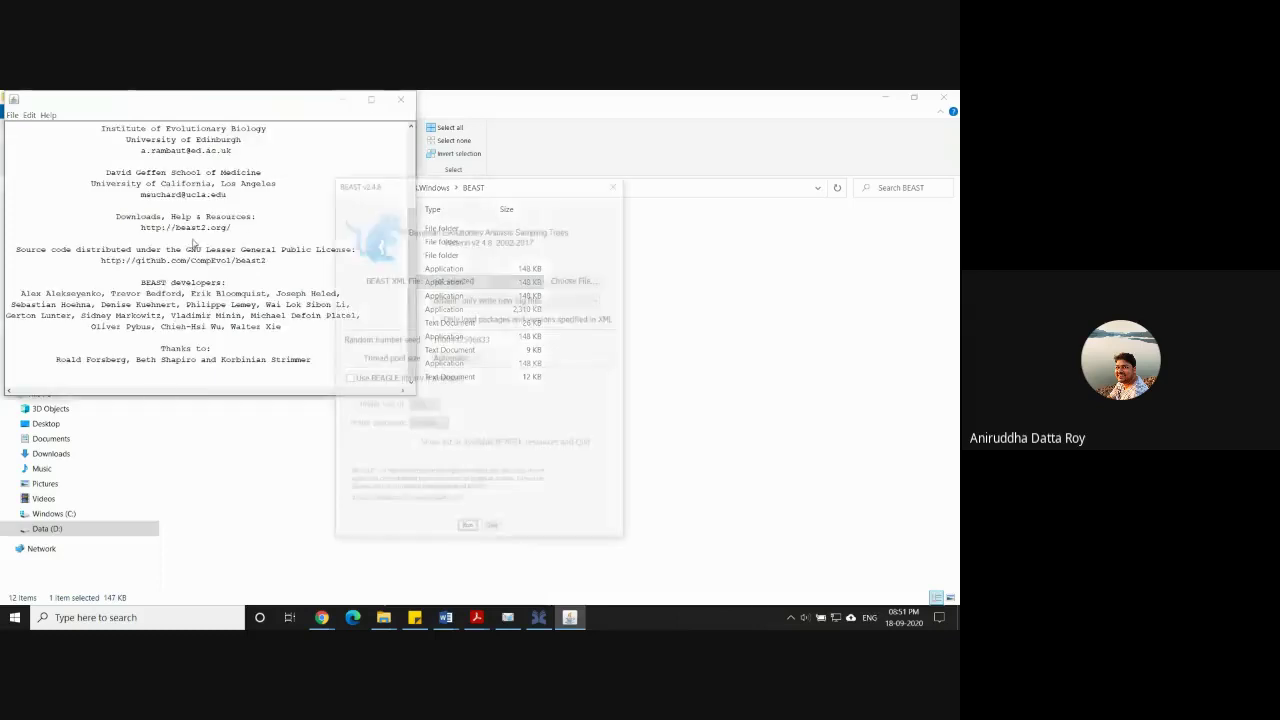
left_click(578, 280)
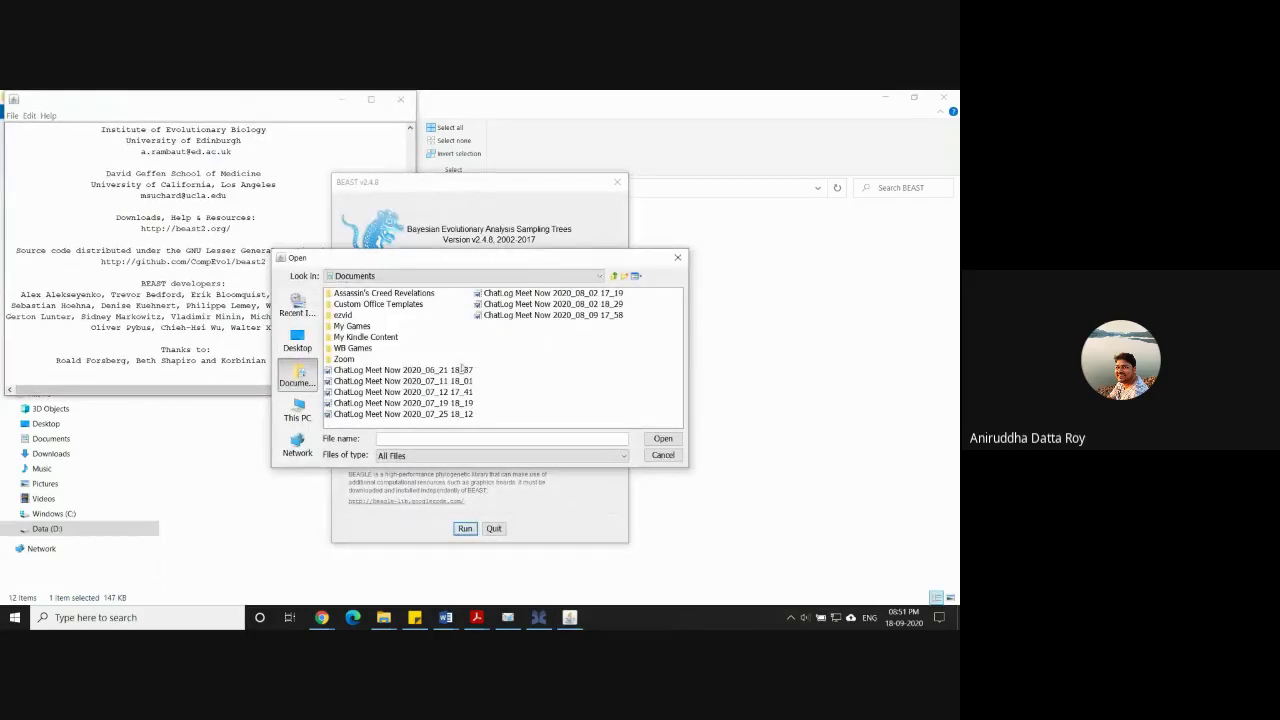
left_click(297, 408)
left_click(348, 392)
double_click(350, 393)
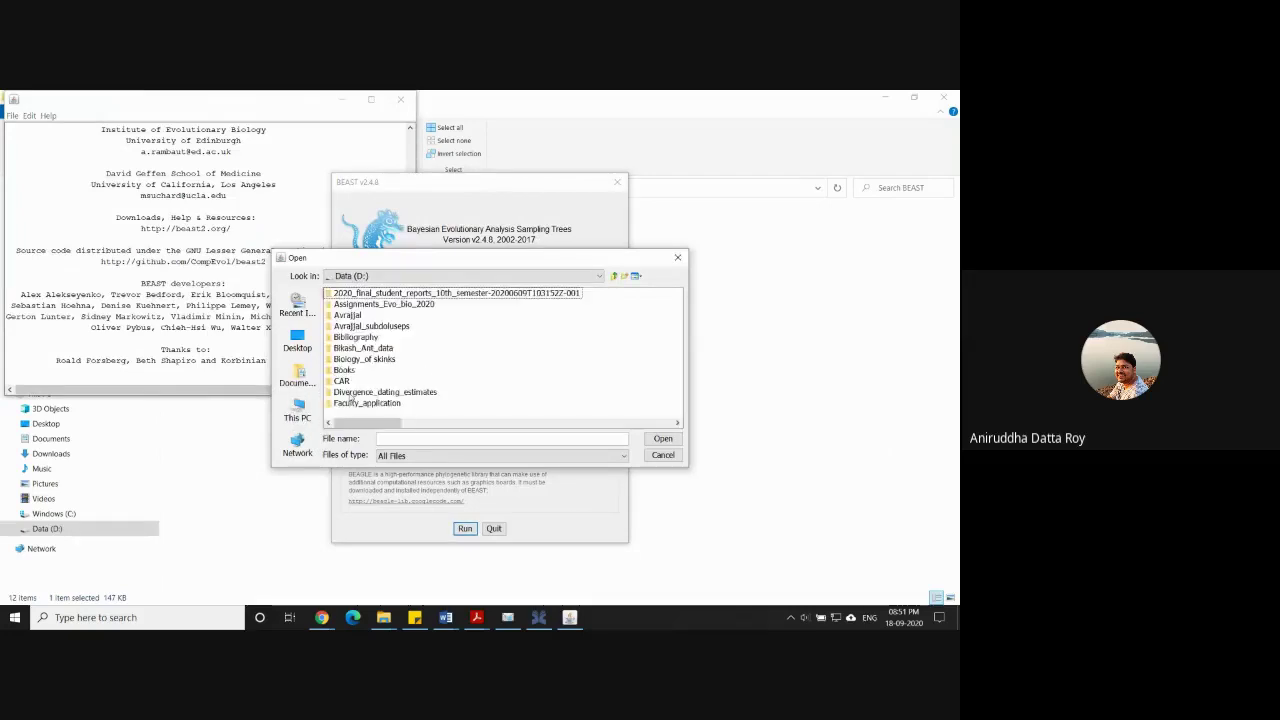
scroll(424, 372, "down", 5)
double_click(396, 371)
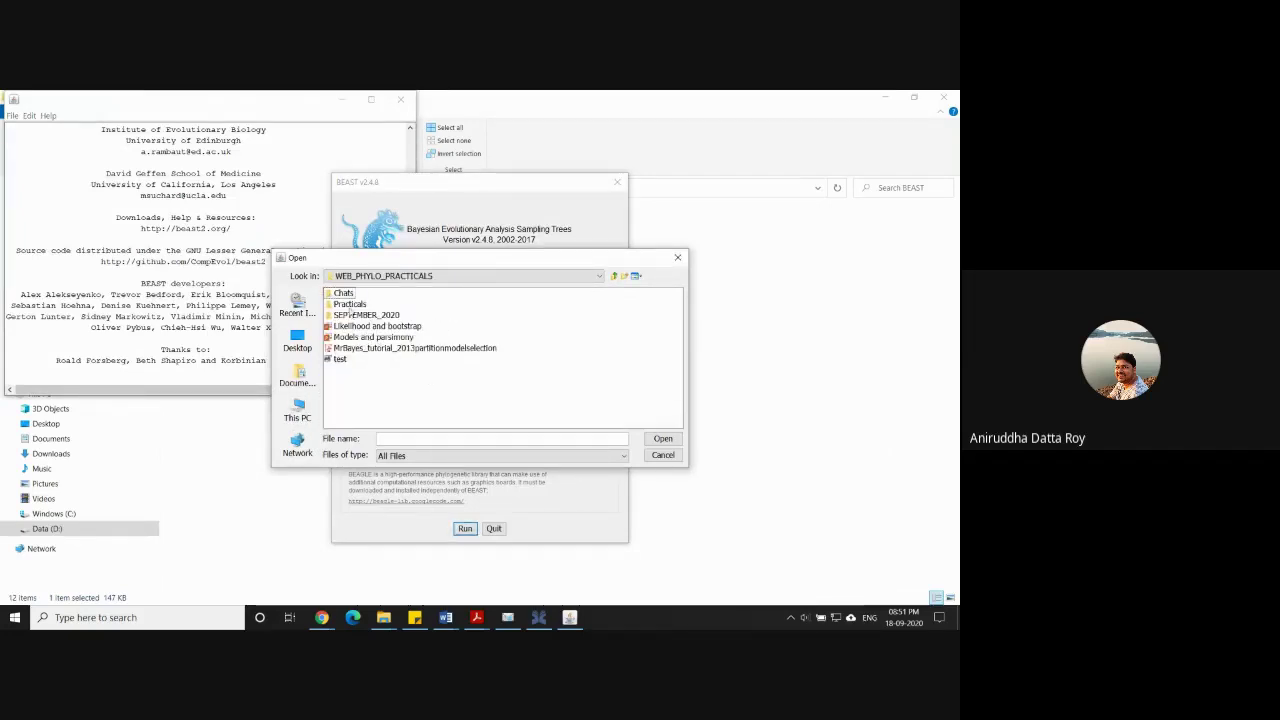
left_click(351, 314)
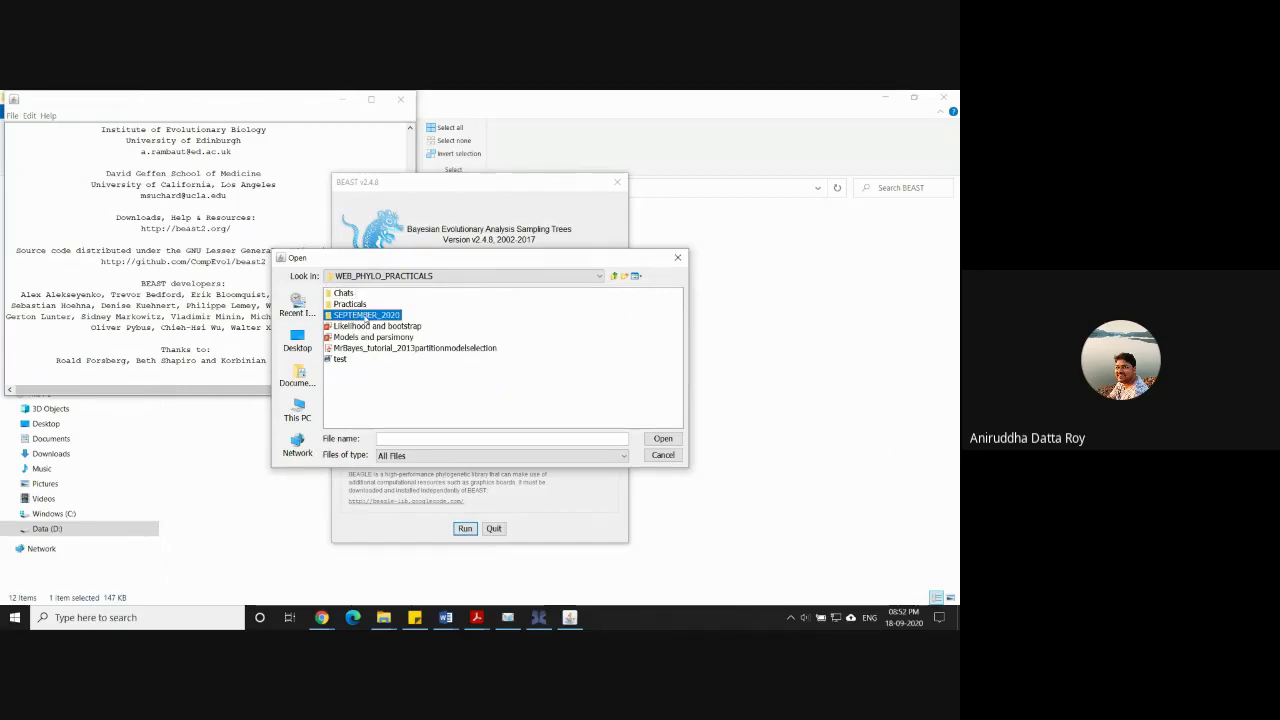
left_click(378, 336)
double_click(371, 316)
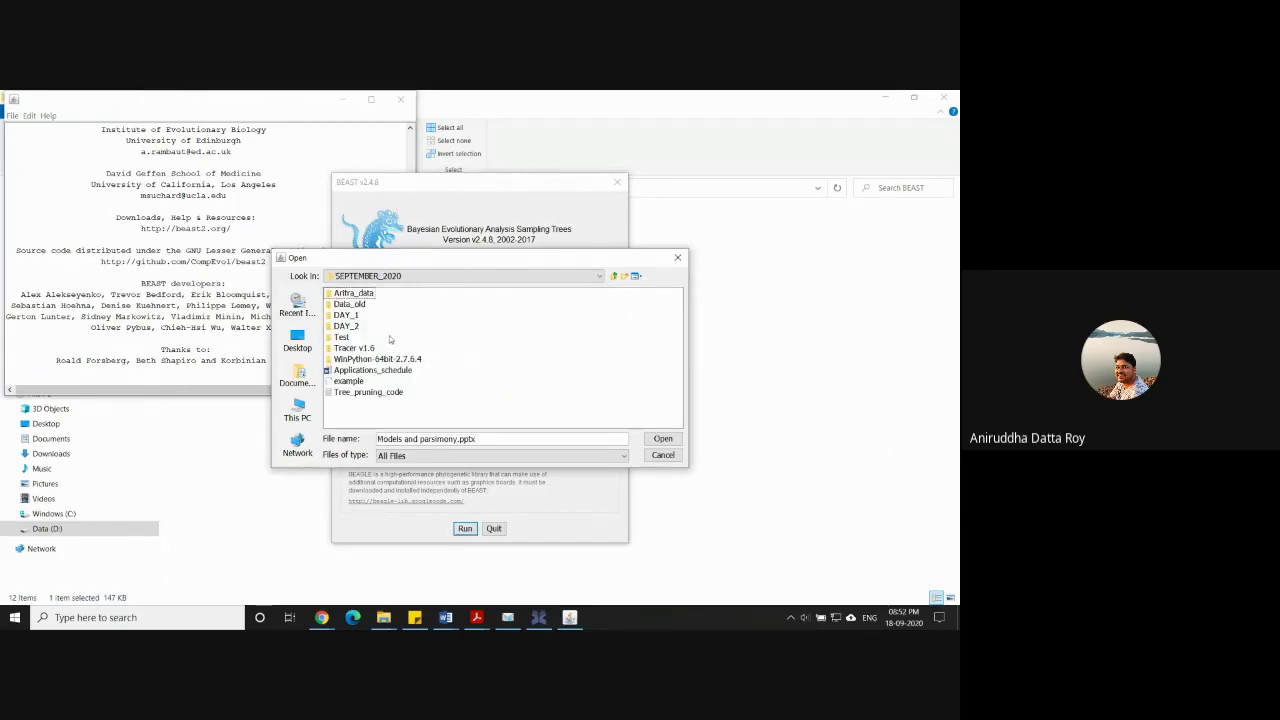
left_click(350, 381)
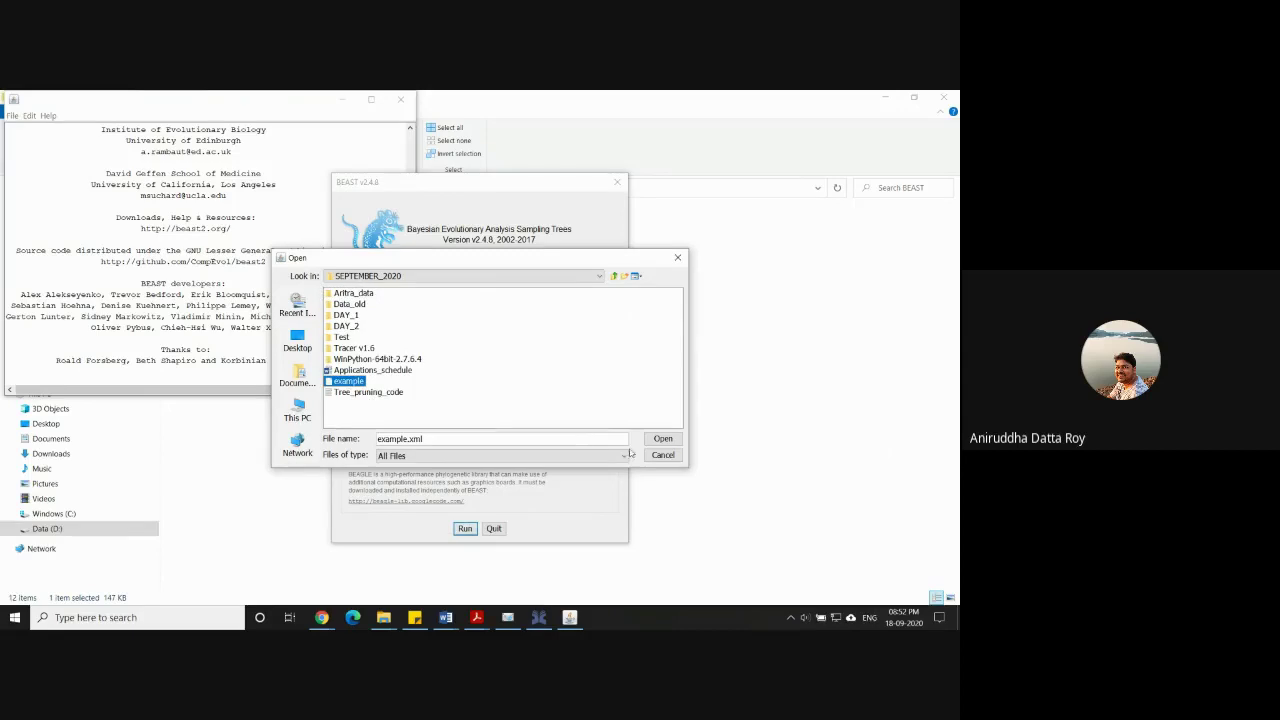
left_click(663, 439)
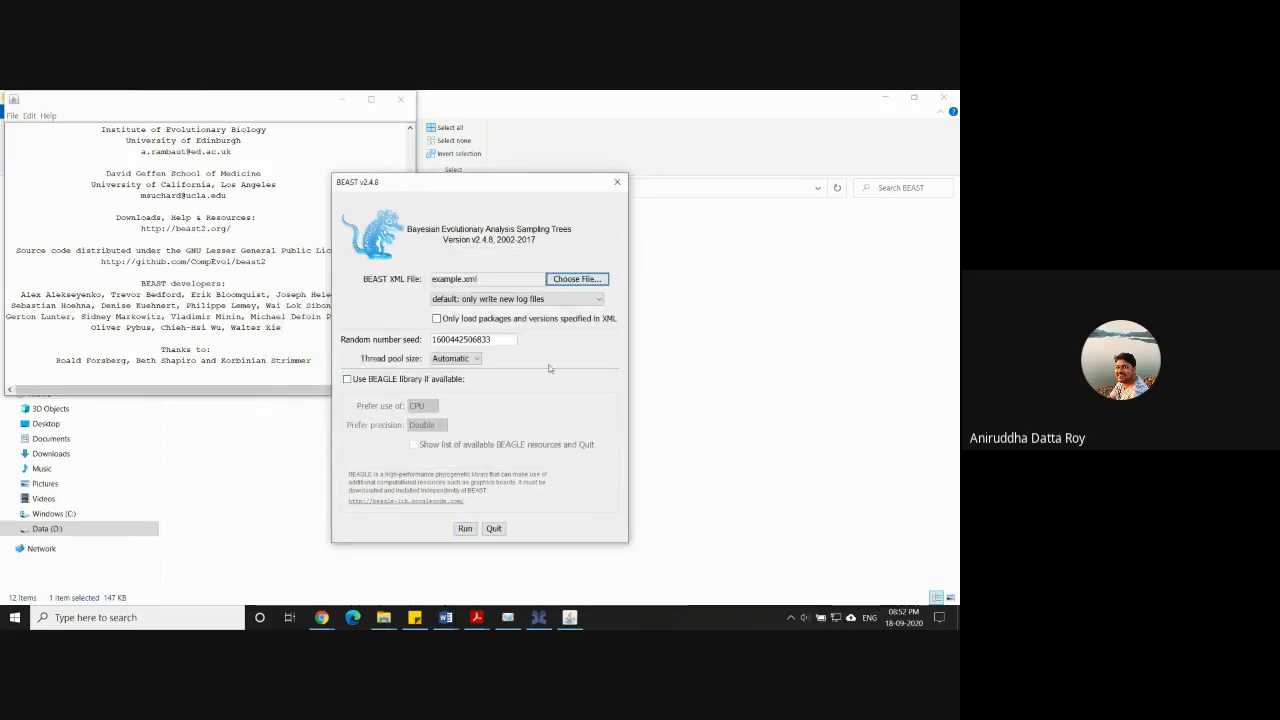
Set log handling to 'overwrite: overwrite log files' and start the run.
left_click(515, 299)
left_click(521, 323)
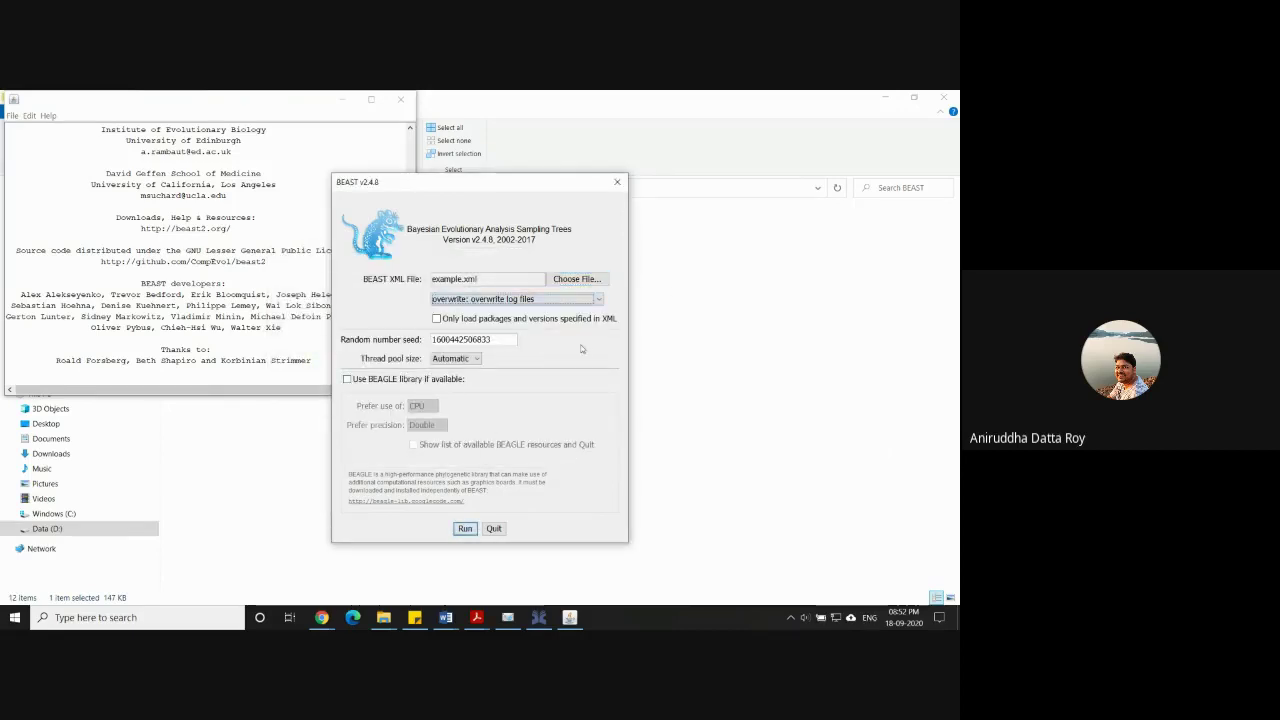
key("Return")
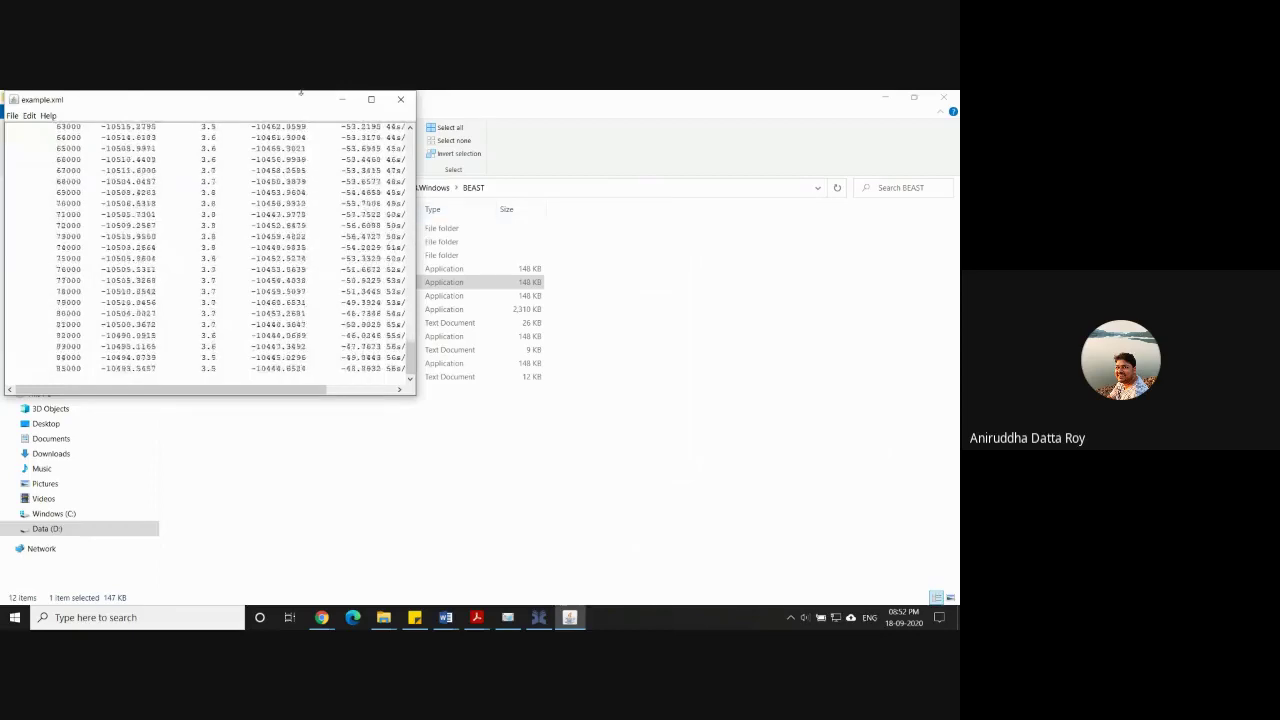
Minimize the BEAST console and browse to SEPTEMBER_2020\Test\Test_2_full_run in File Explorer.
left_click(342, 99)
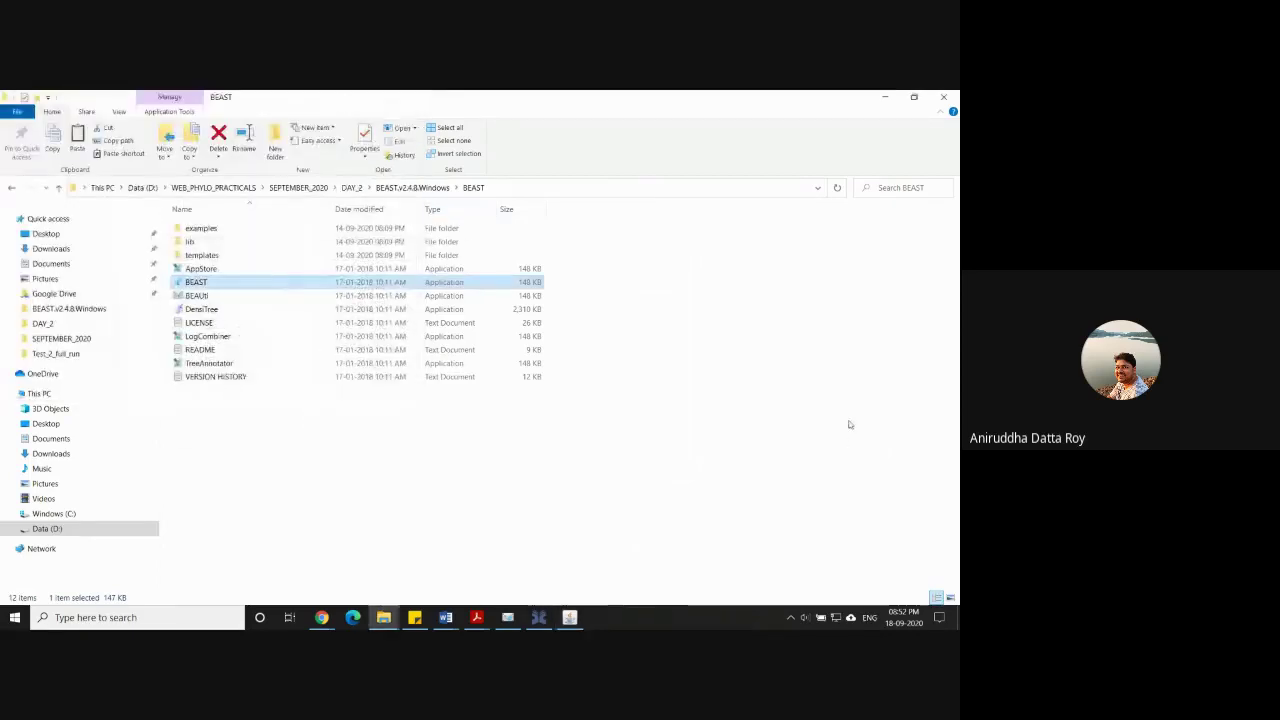
left_click(580, 466)
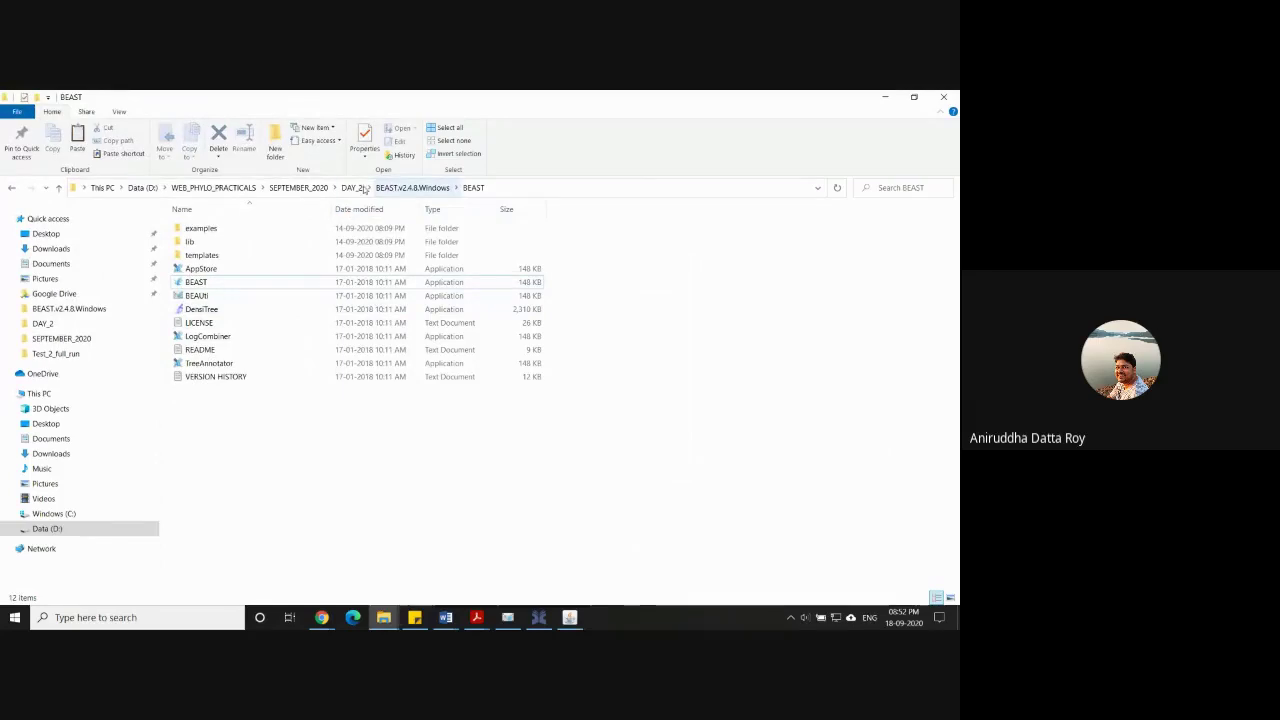
left_click(295, 188)
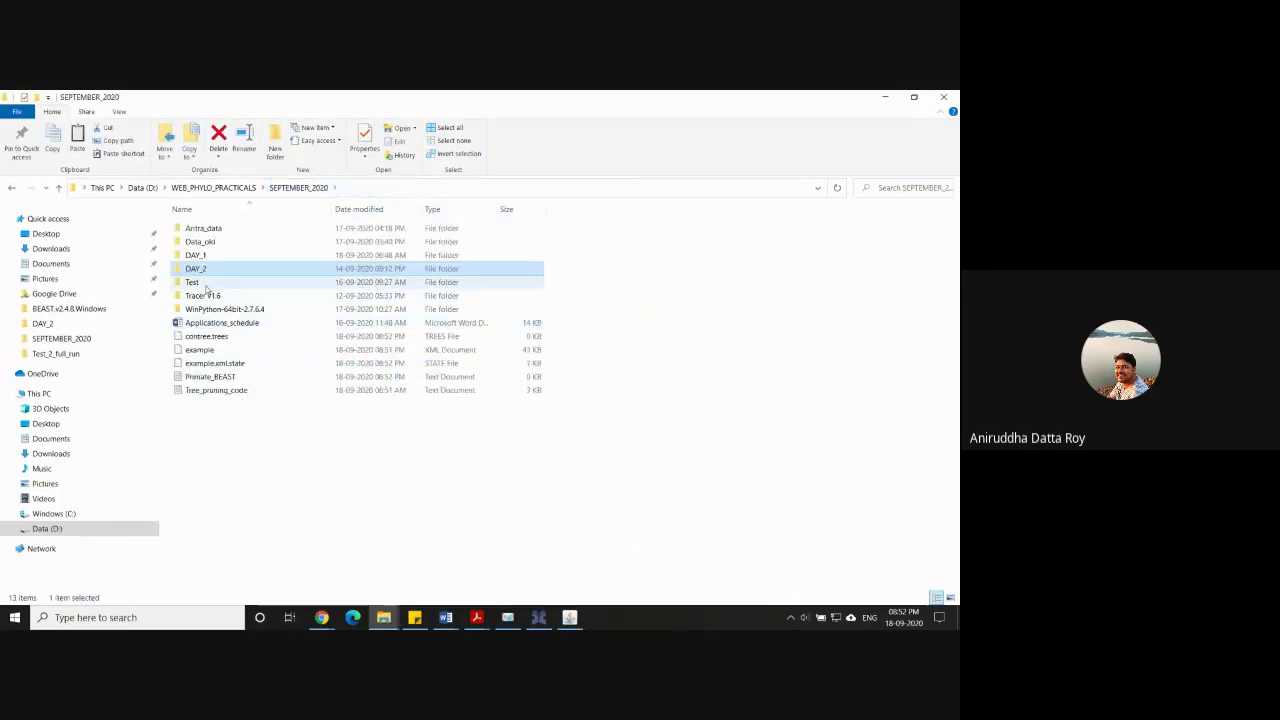
double_click(200, 281)
double_click(208, 228)
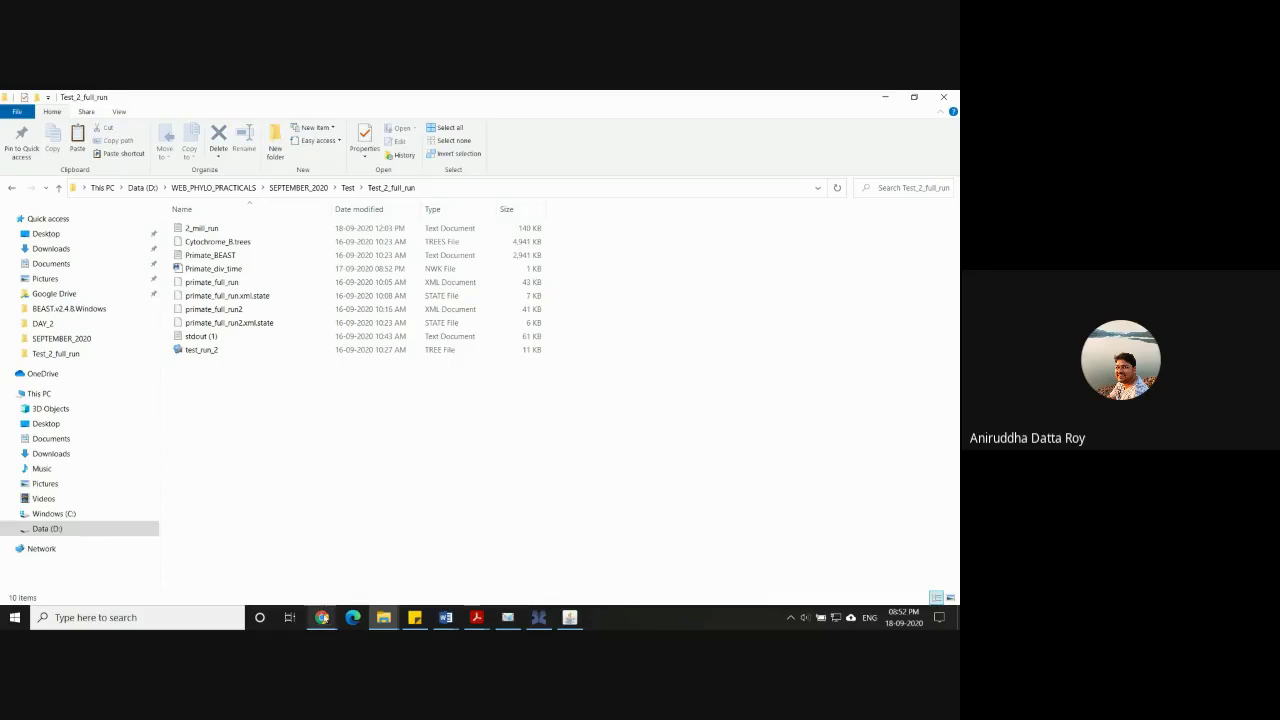
left_click(322, 617)
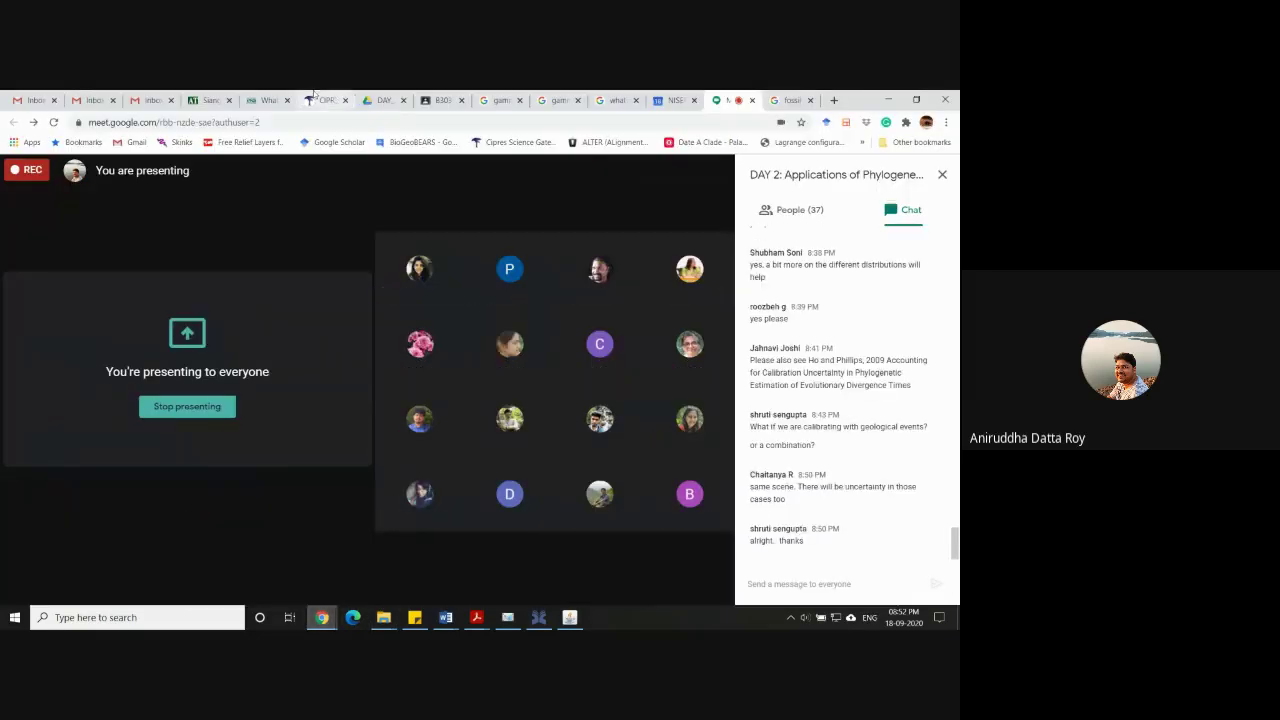
Copy the CIPRES login page URL and send it in the Google Meet chat.
left_click(253, 565)
left_click(318, 100)
key("ctrl+l")
key("ctrl+c")
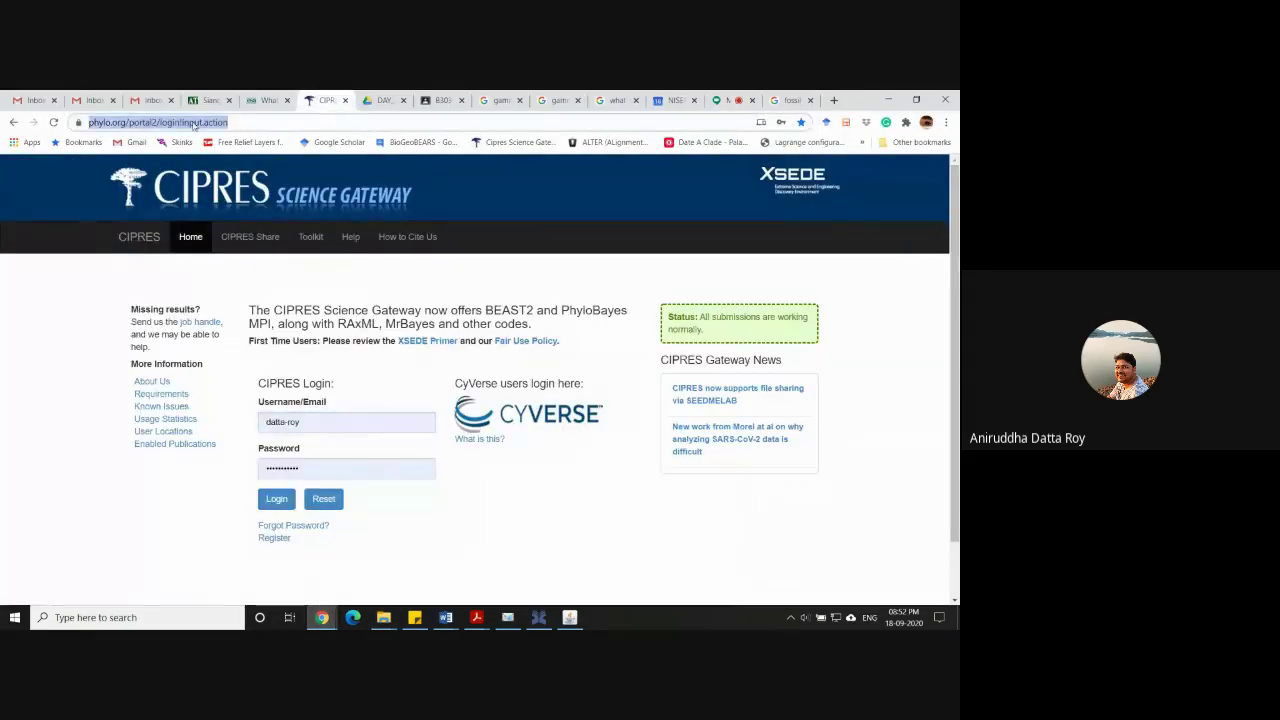
left_click(722, 100)
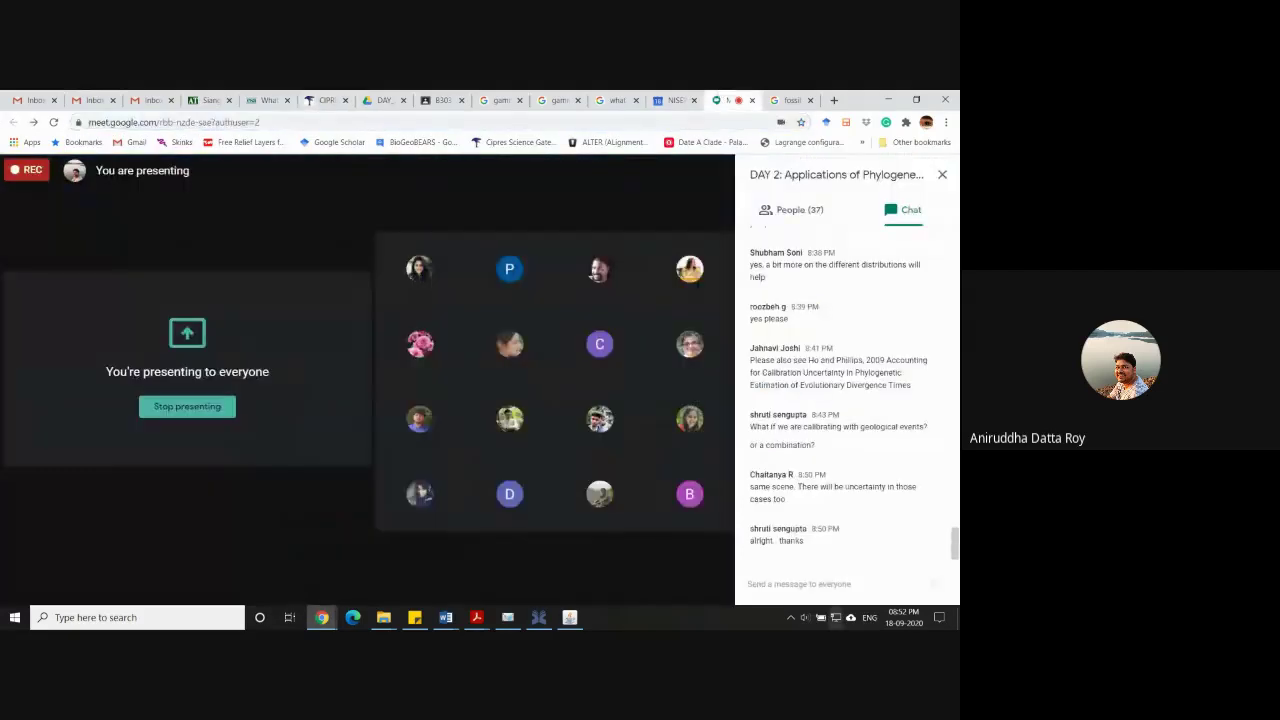
left_click(858, 587)
key("ctrl+v")
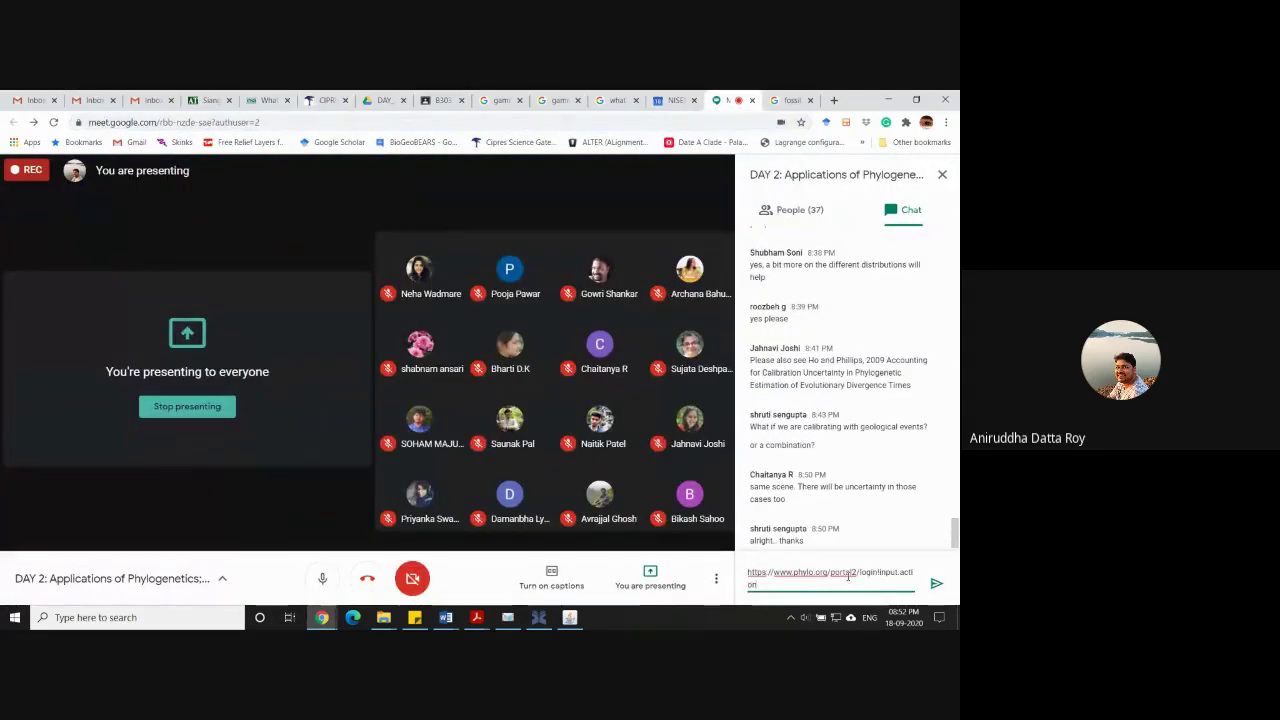
key("Return")
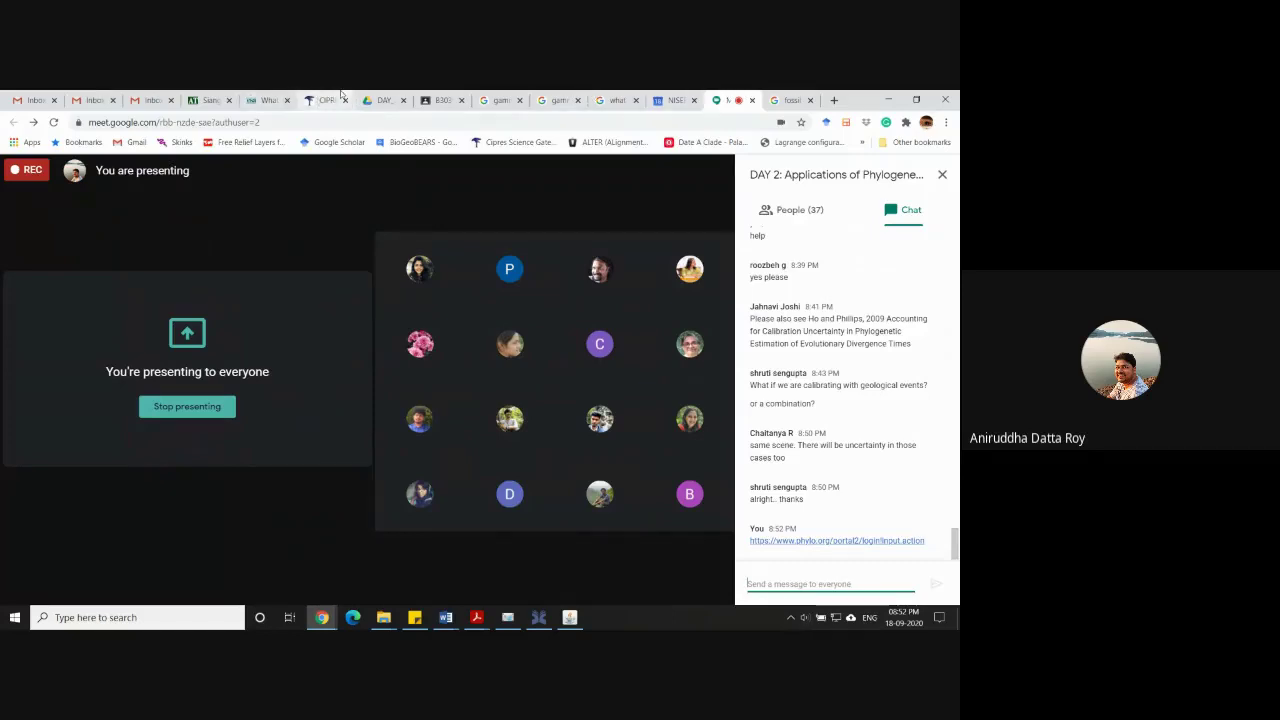
Go back to the CIPRES login page after glancing at the Meet call and shared Drive folder.
left_click(338, 99)
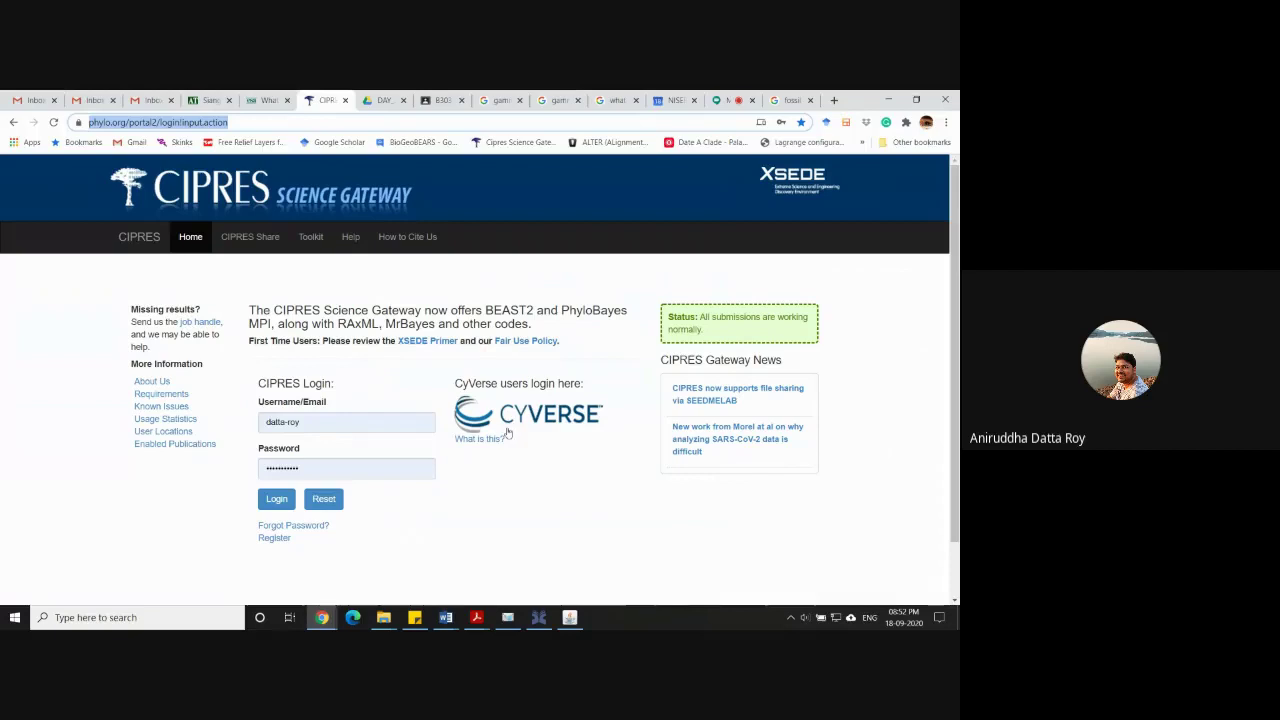
left_click(738, 100)
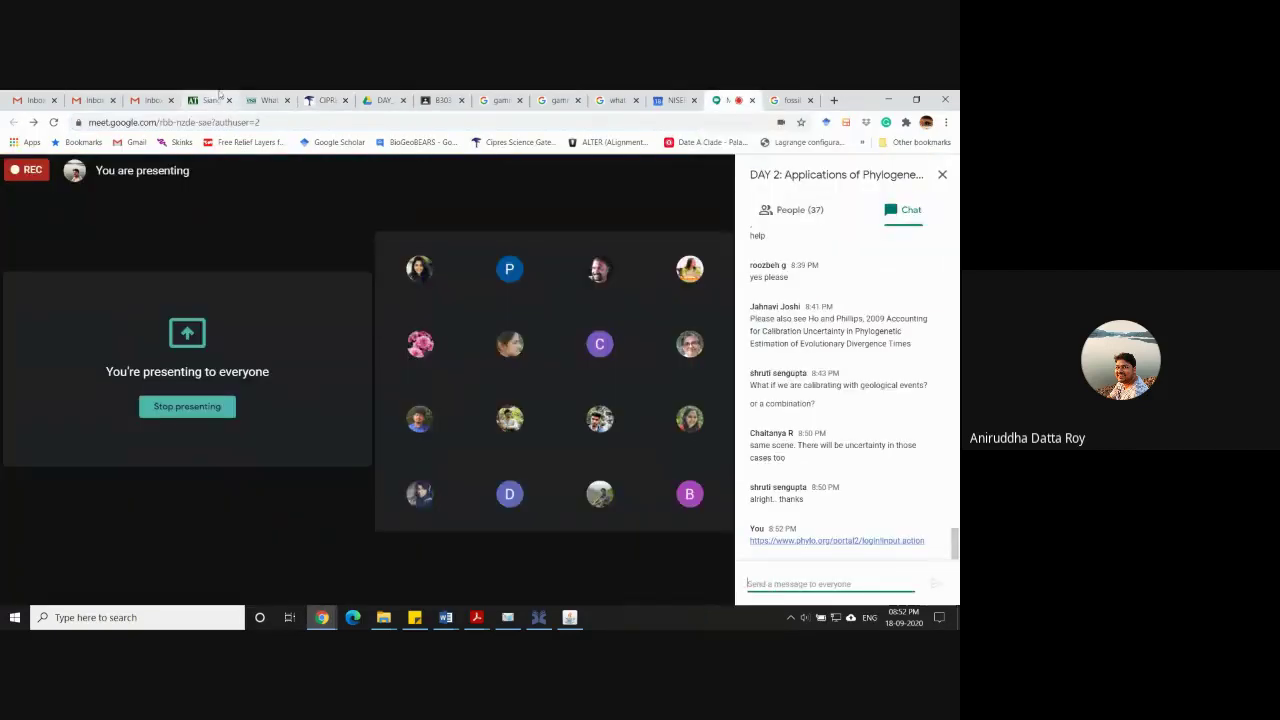
left_click(380, 97)
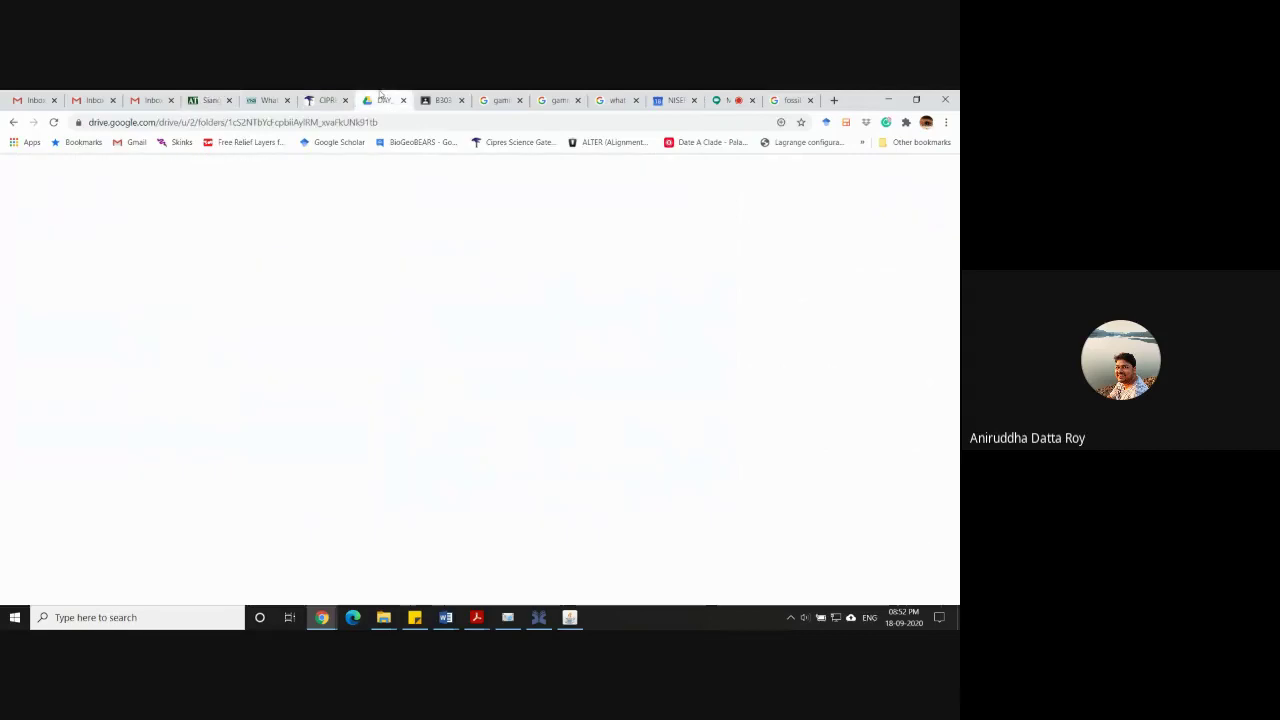
left_click(325, 100)
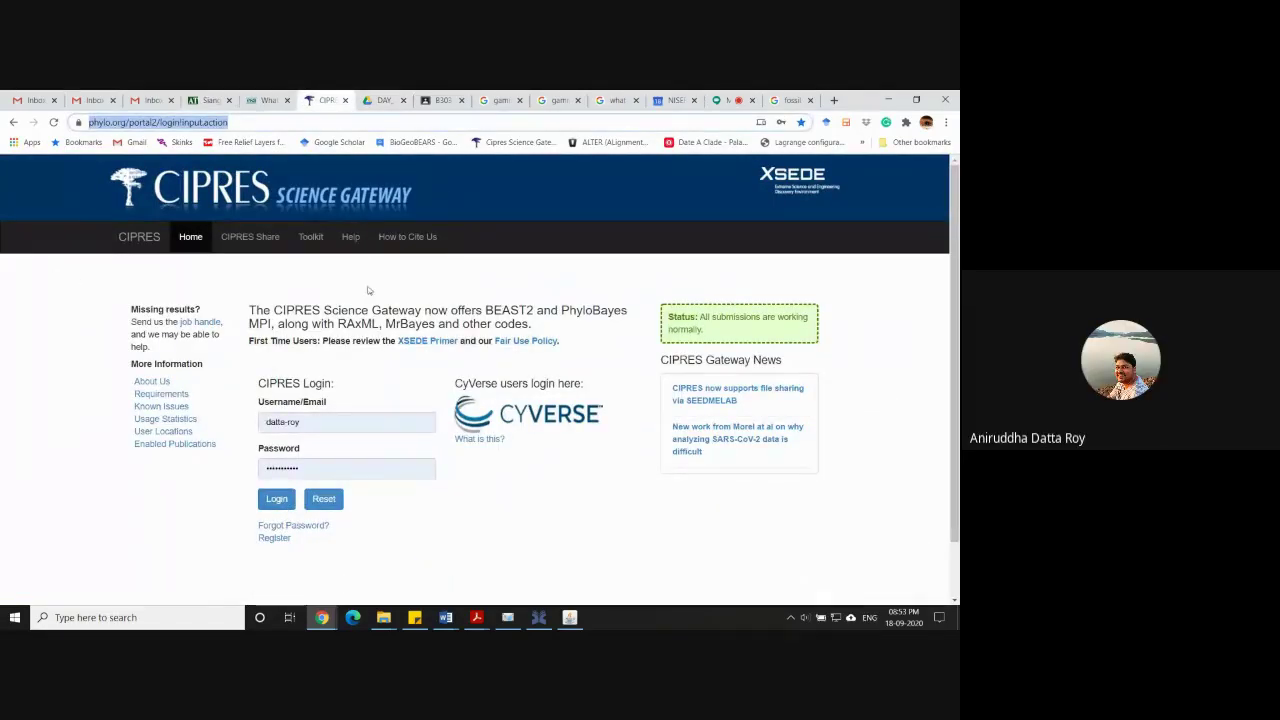
left_click(489, 488)
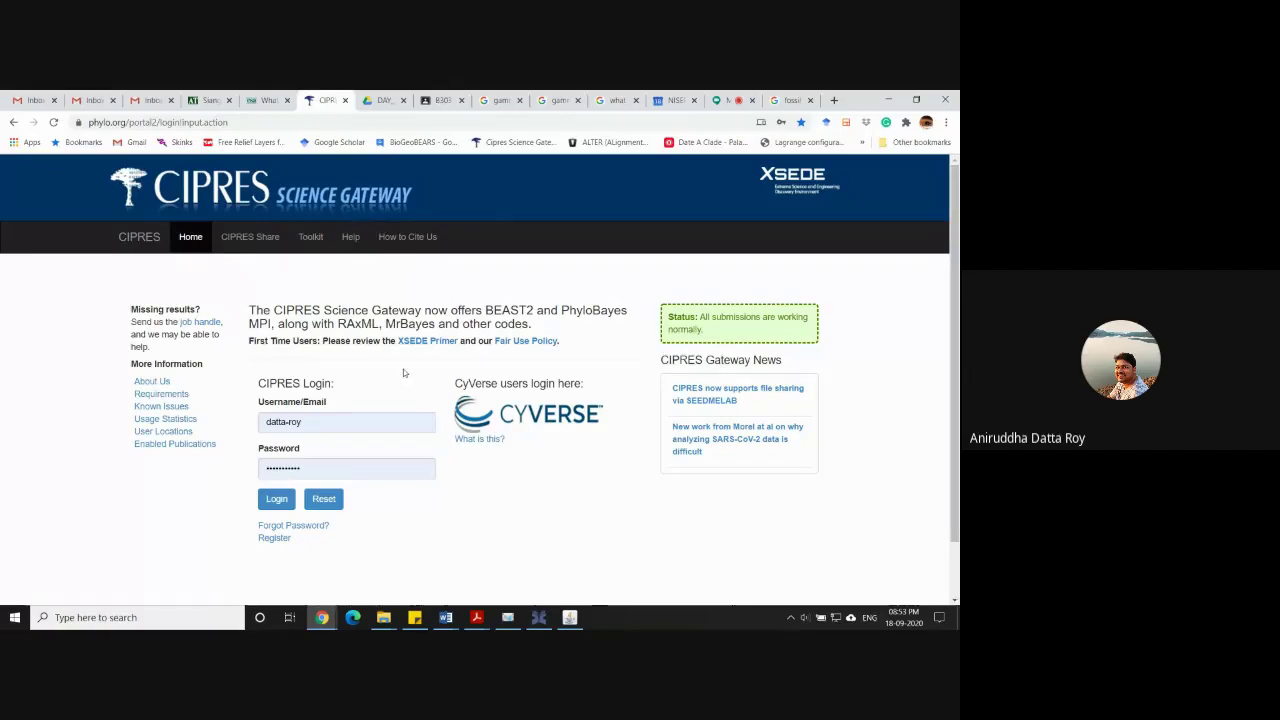
Log in to CIPRES and create a new folder labelled 'Workshop'.
left_click(276, 498)
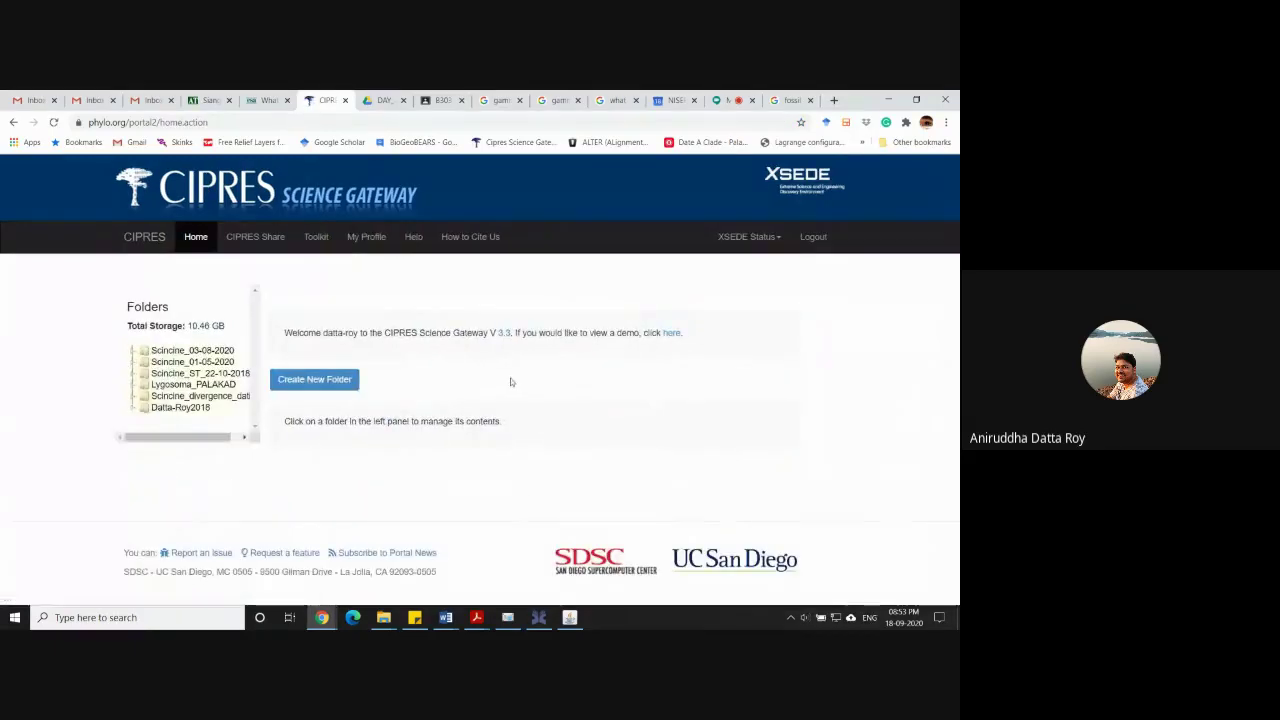
left_click(327, 384)
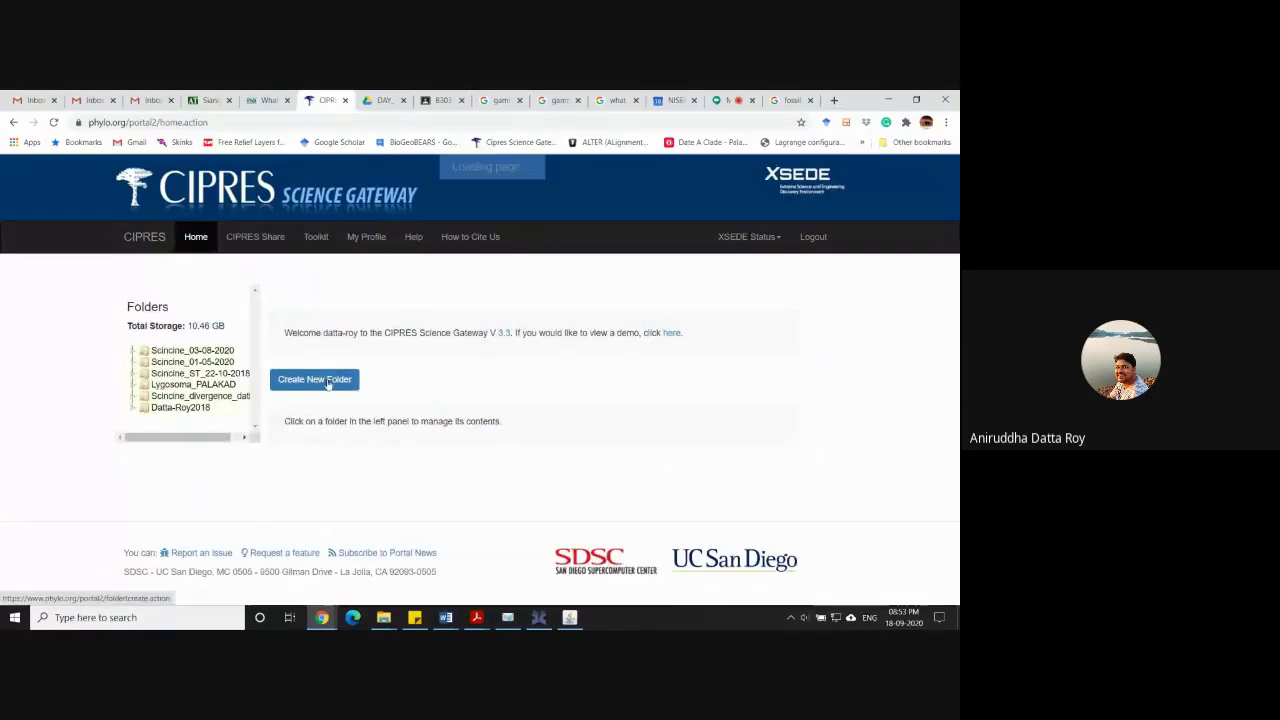
left_click(400, 354)
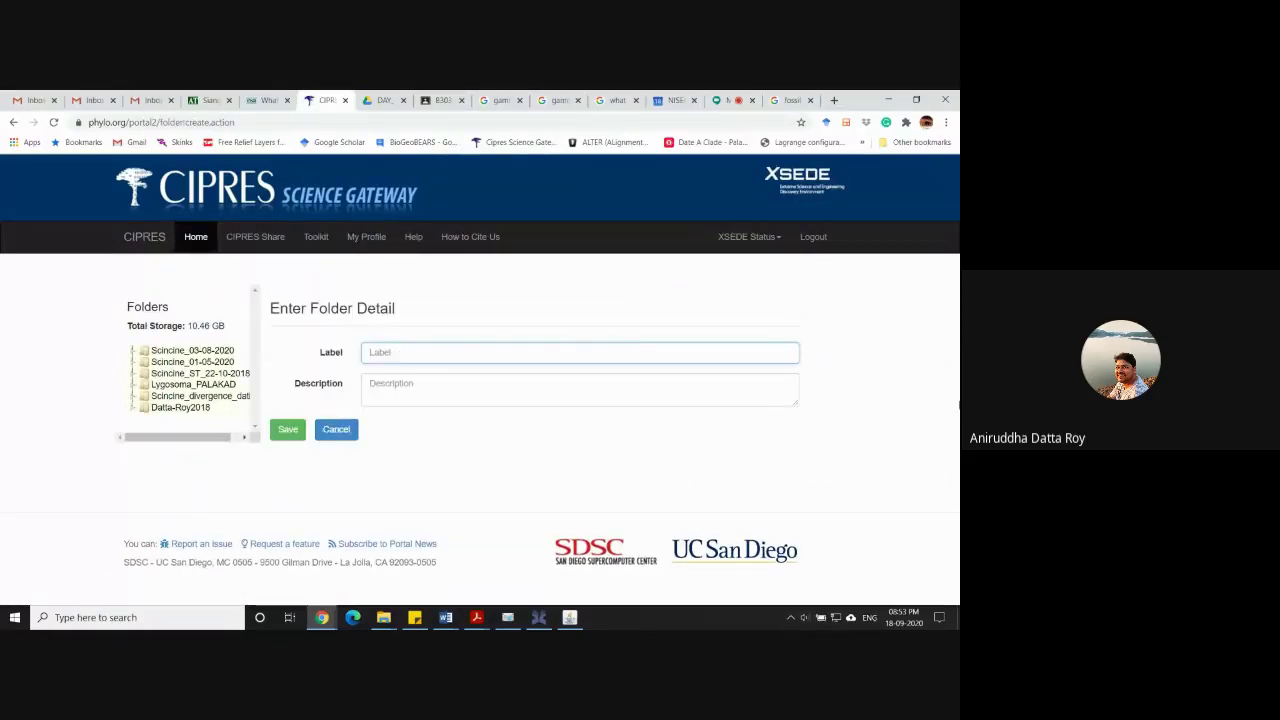
type("Workshop")
left_click(288, 429)
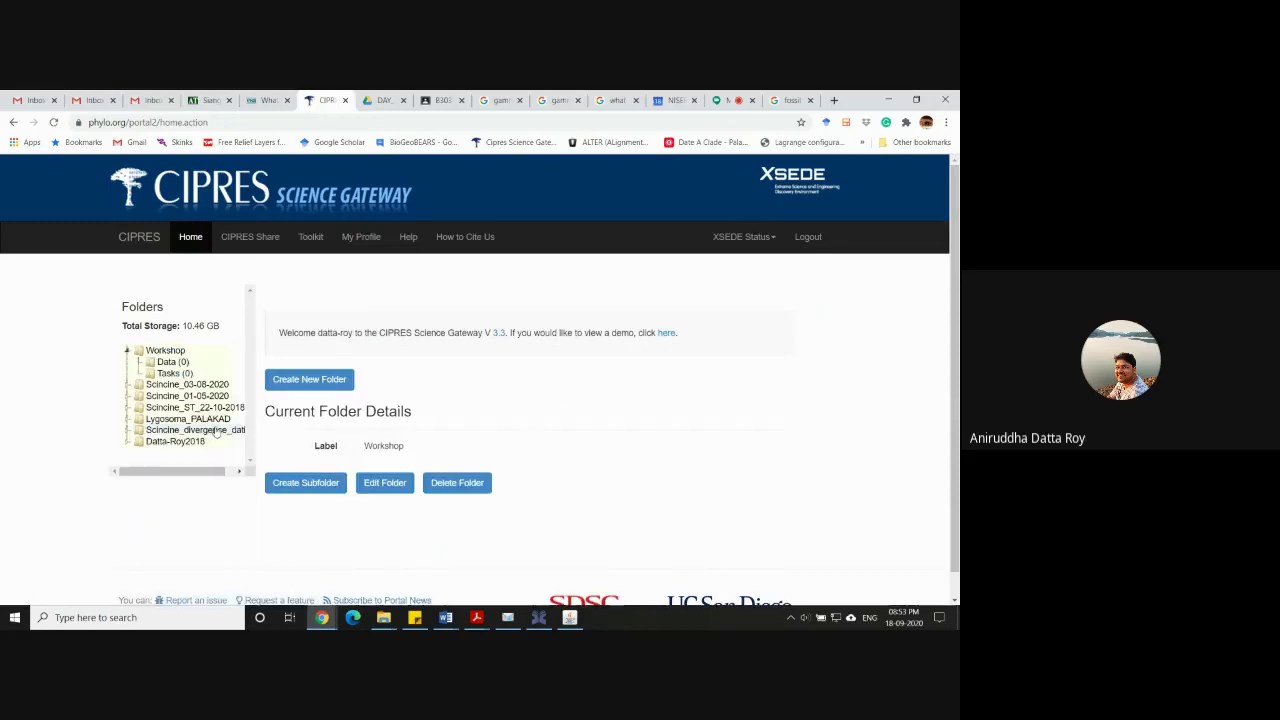
Upload example.xml to the Workshop data folder labelled 'example for workshop'.
left_click(171, 362)
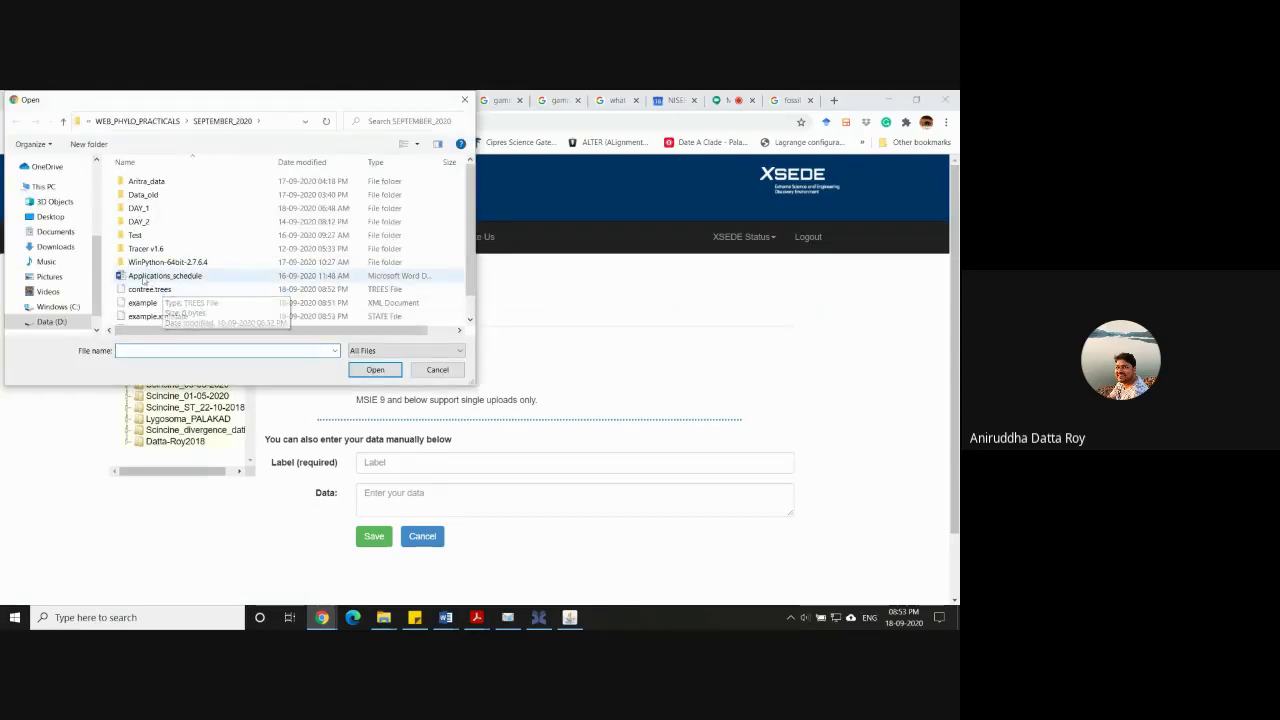
left_click(142, 302)
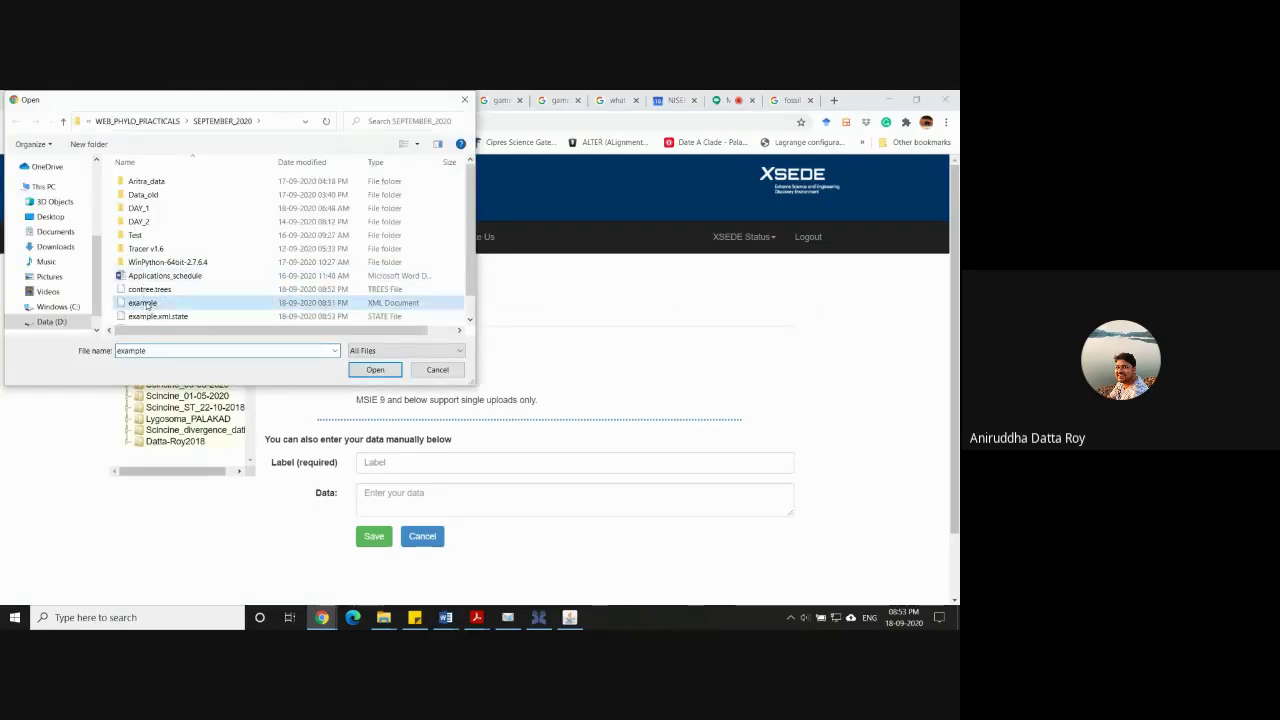
left_click(372, 370)
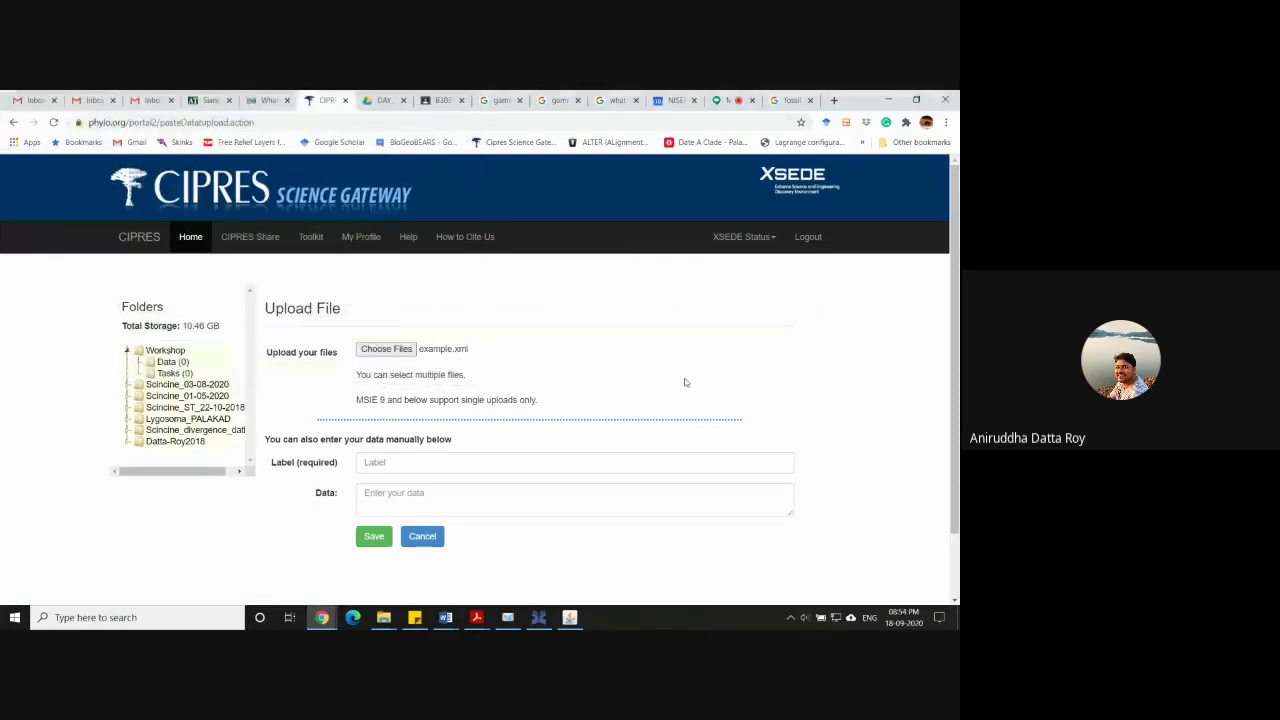
left_click(404, 462)
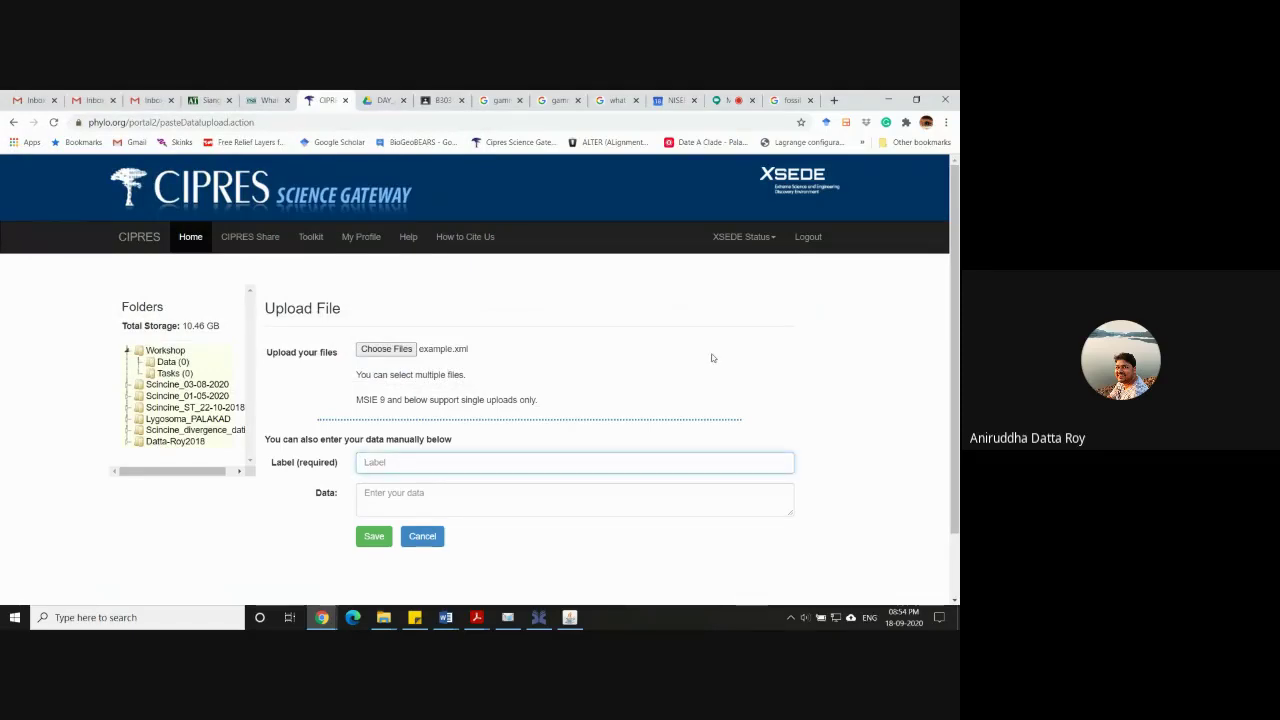
type("exampl")
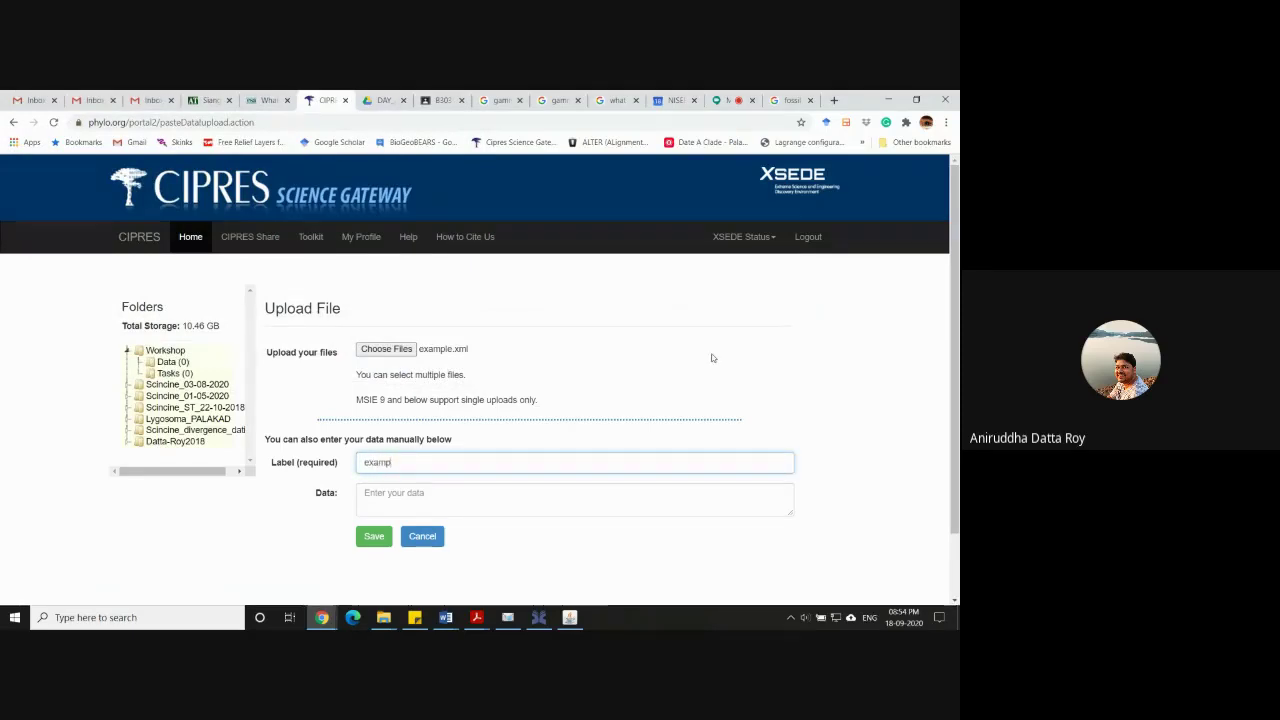
type("e for workshop")
left_click(373, 536)
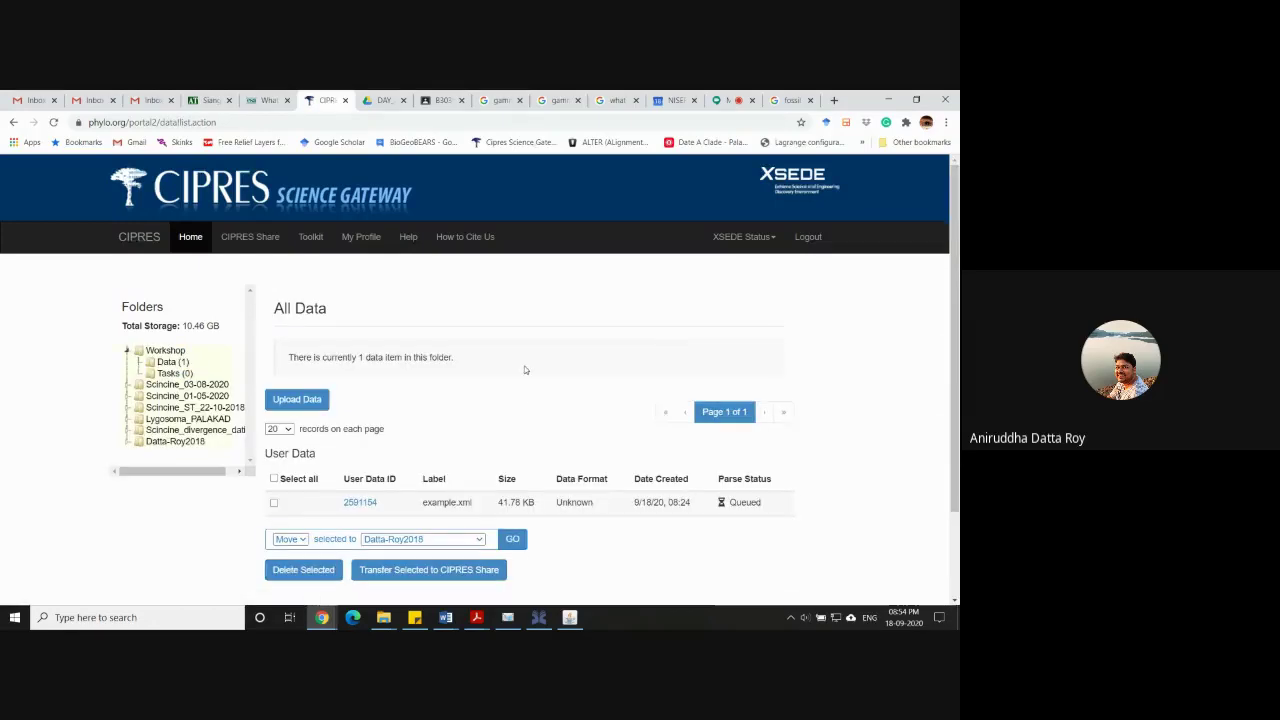
Open the Workshop folder's task list and start a new task.
scroll(522, 370, "down", 2)
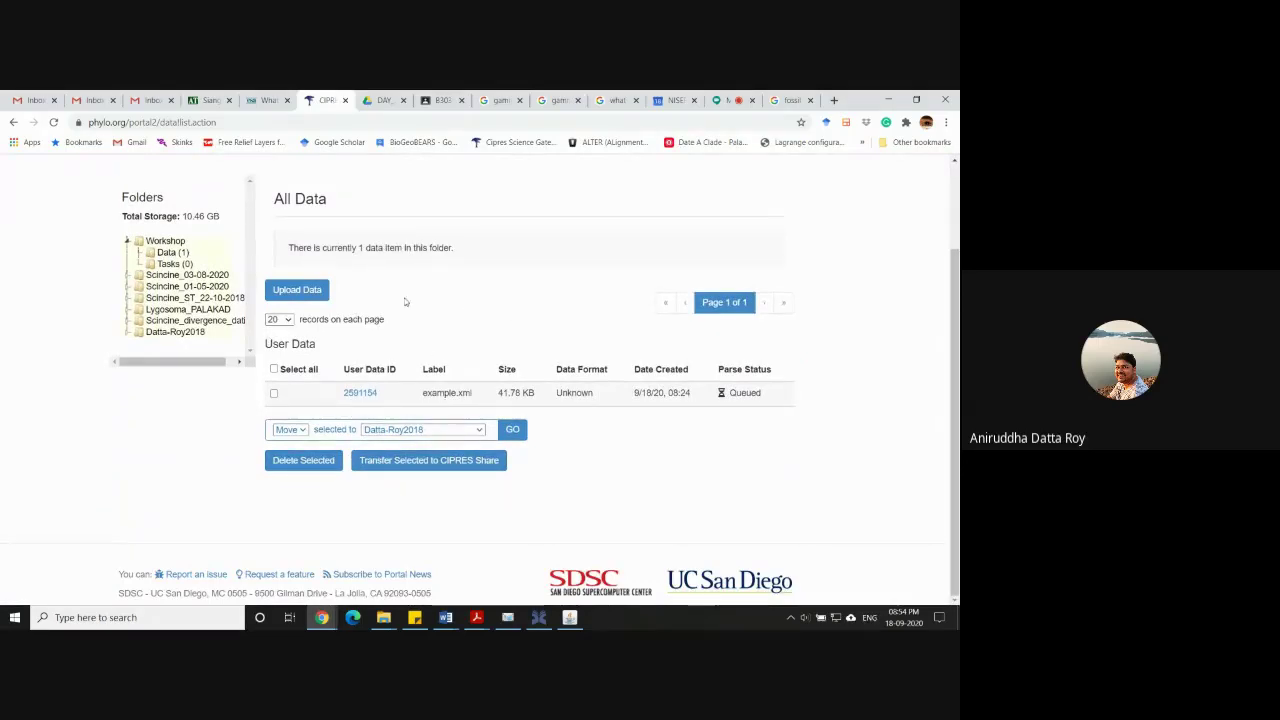
left_click(170, 264)
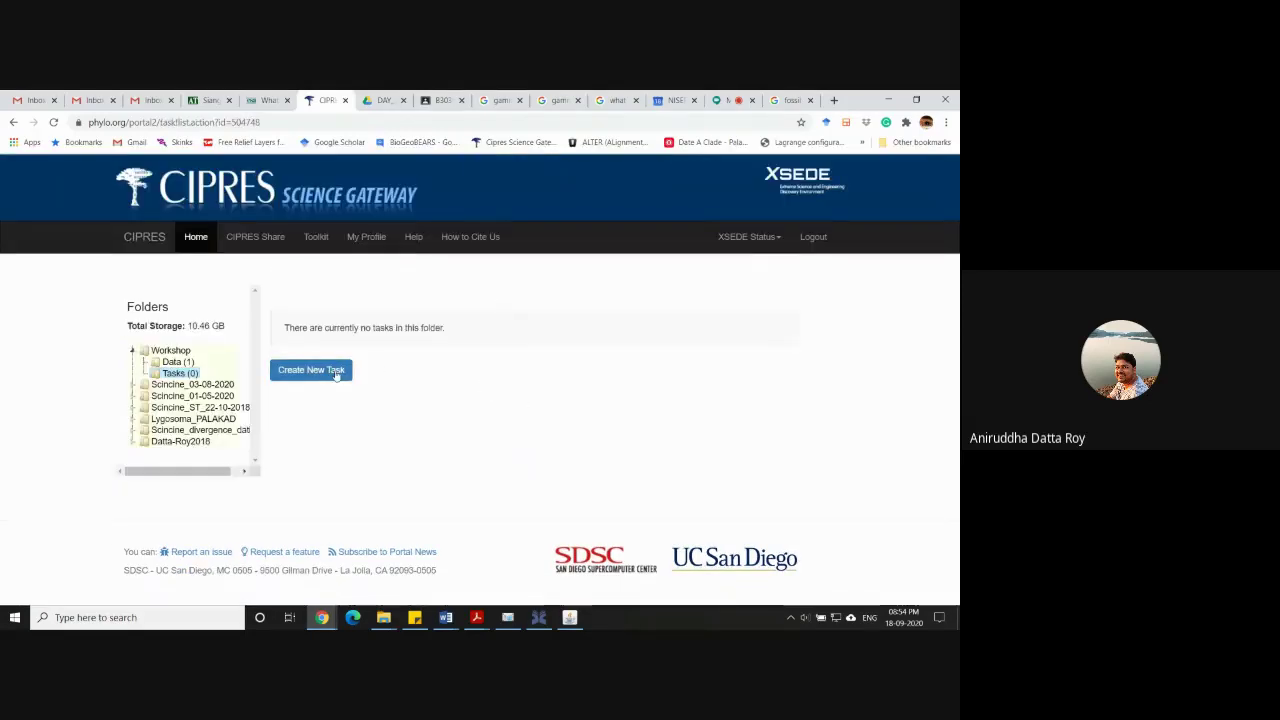
left_click(325, 378)
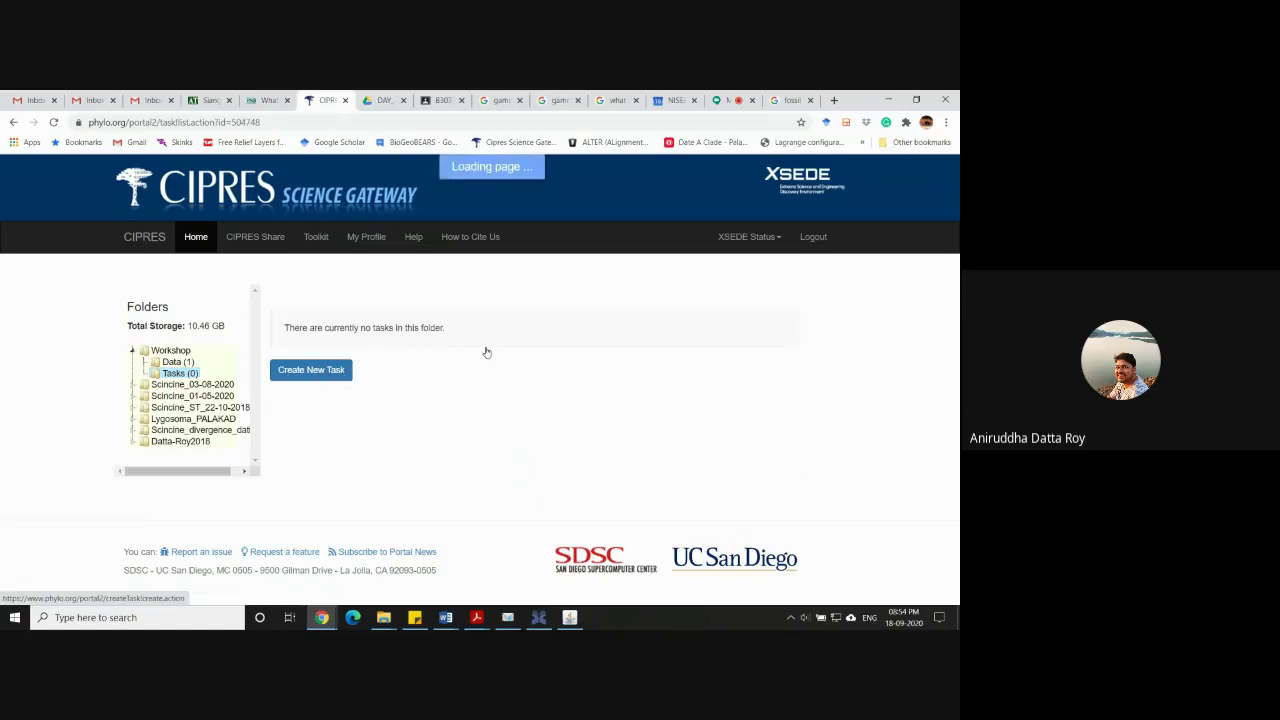
Describe the task as 'Primate example dataset' and move on to choosing its input data.
scroll(552, 400, "down", 2)
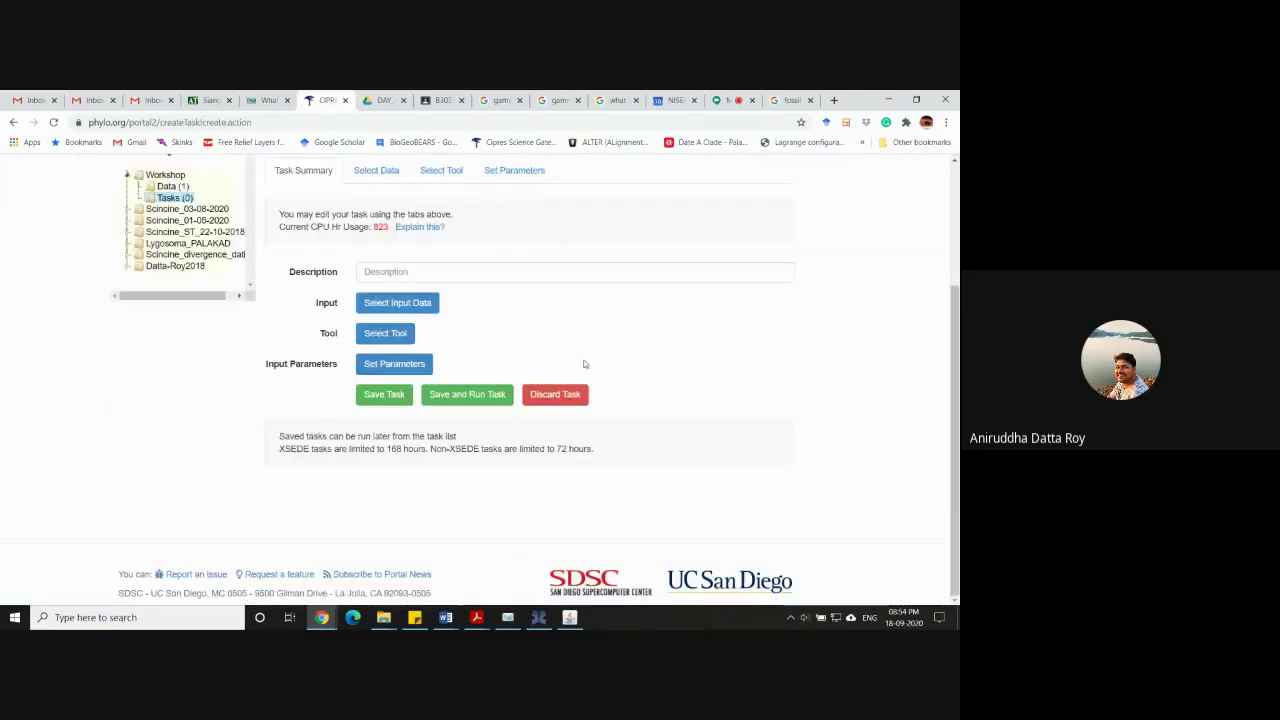
scroll(580, 380, "up", 1)
left_click(405, 334)
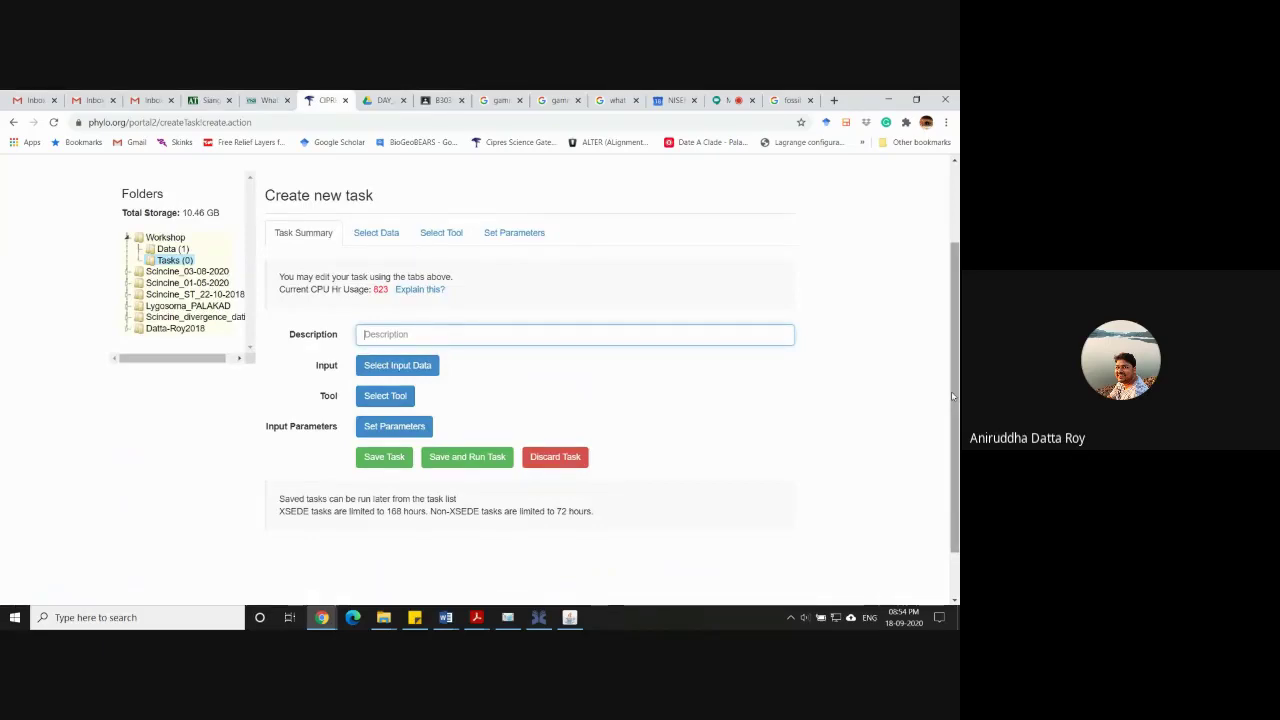
type("Pr")
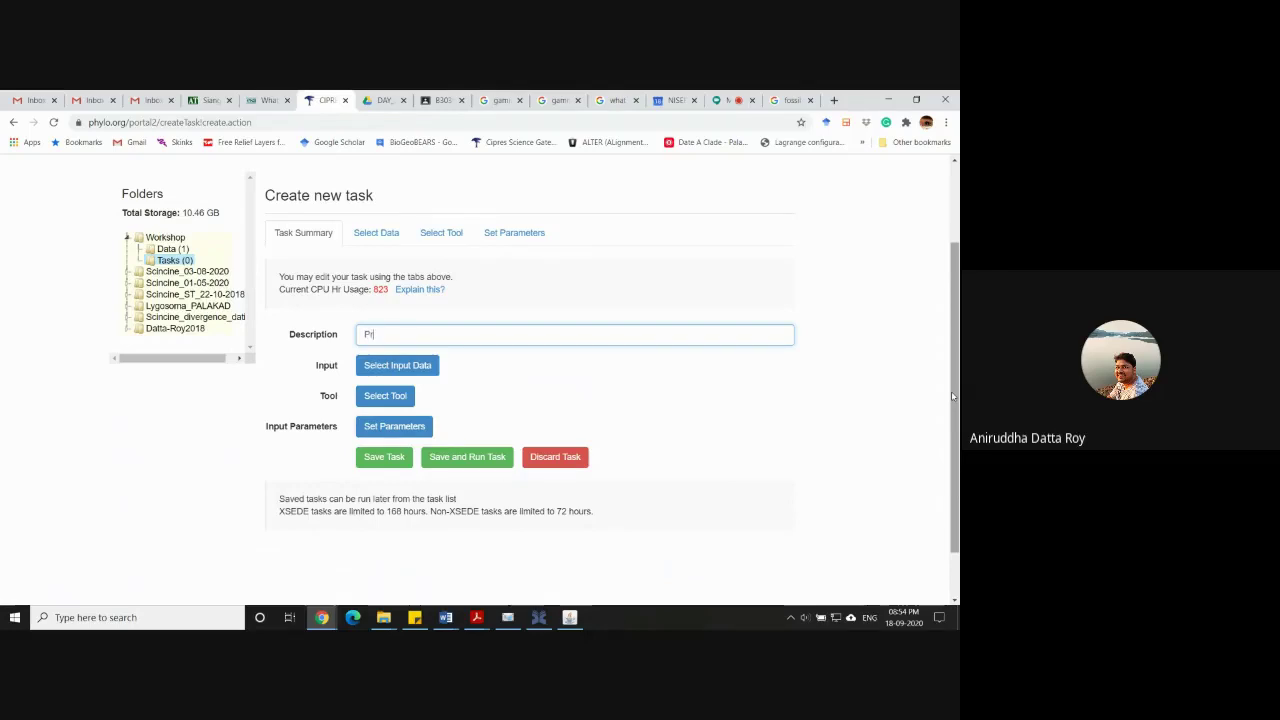
type("imate example dataset")
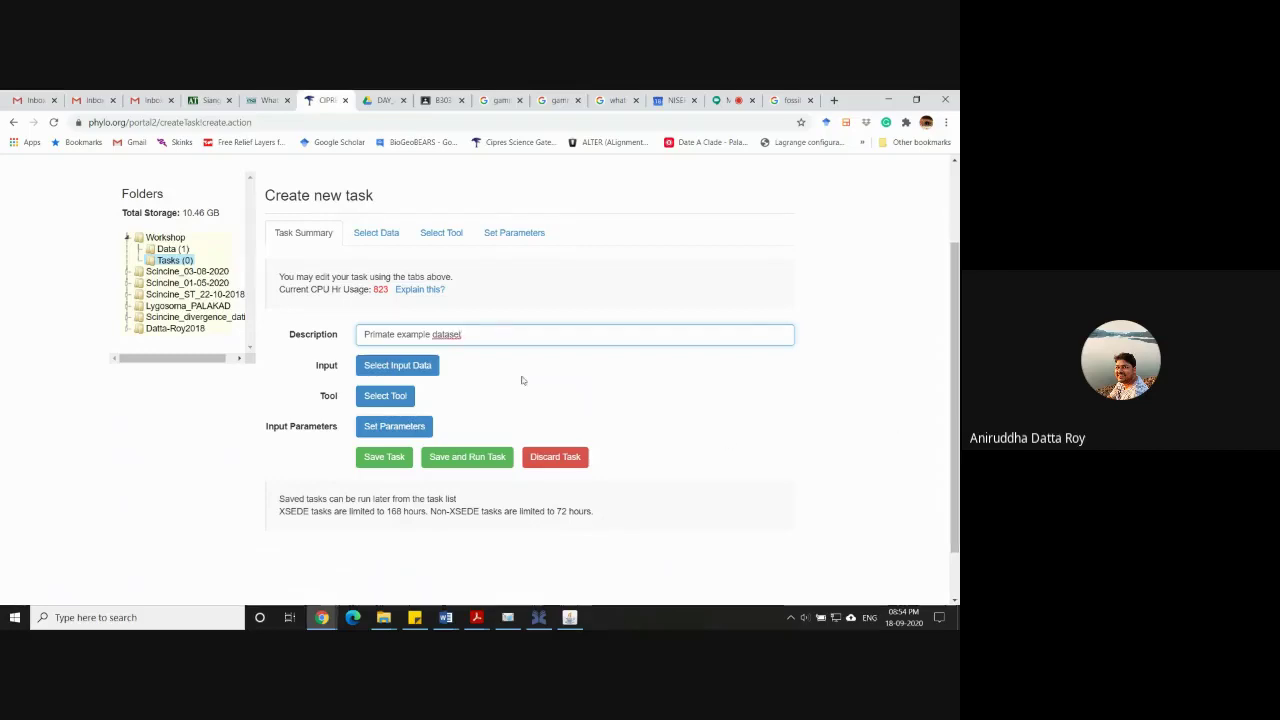
left_click(415, 368)
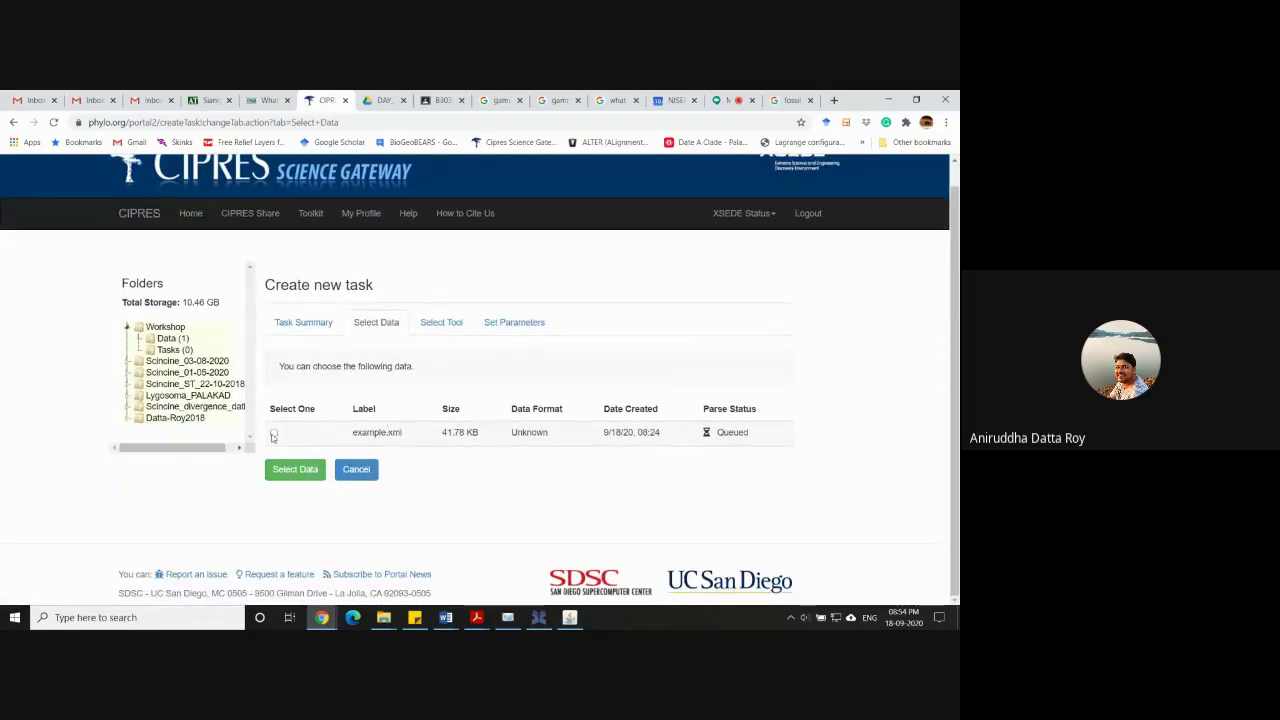
Confirm example.xml as the task's input data, with BEAST2 on XSEDE as the tool.
left_click(273, 433)
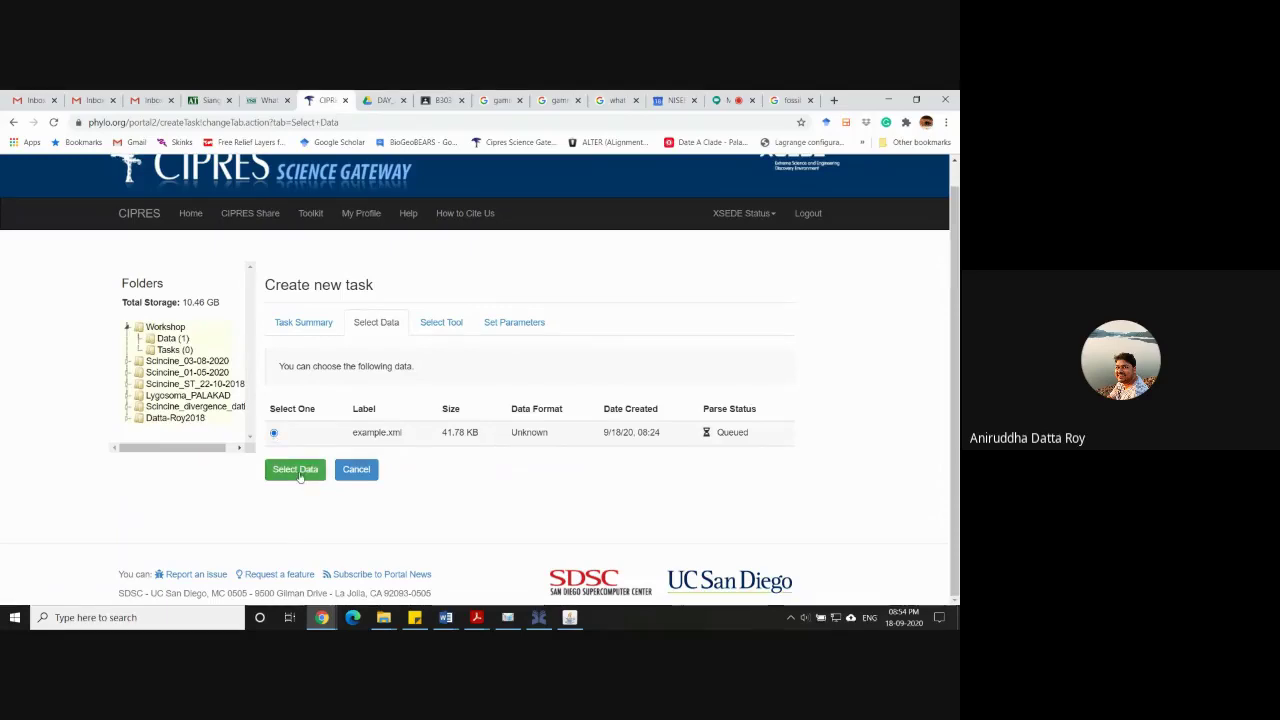
left_click(300, 471)
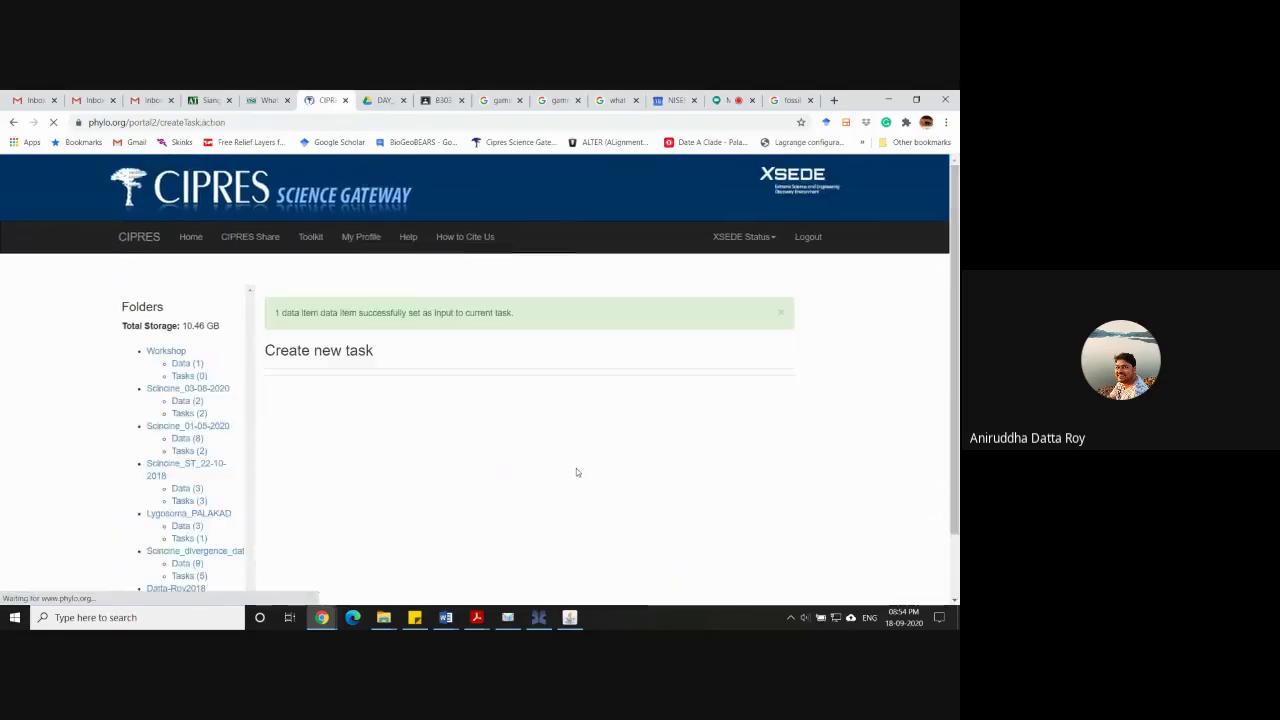
scroll(527, 455, "down", 3)
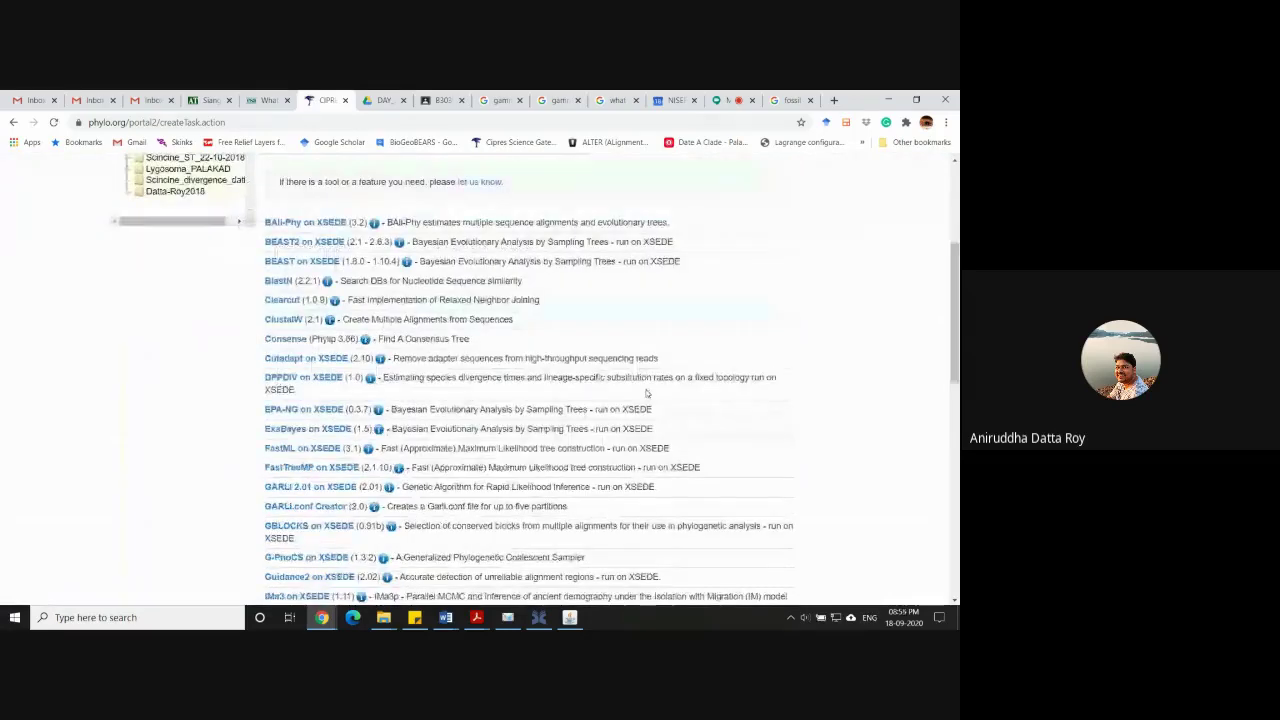
scroll(649, 393, "up", 1)
scroll(760, 378, "down", 1)
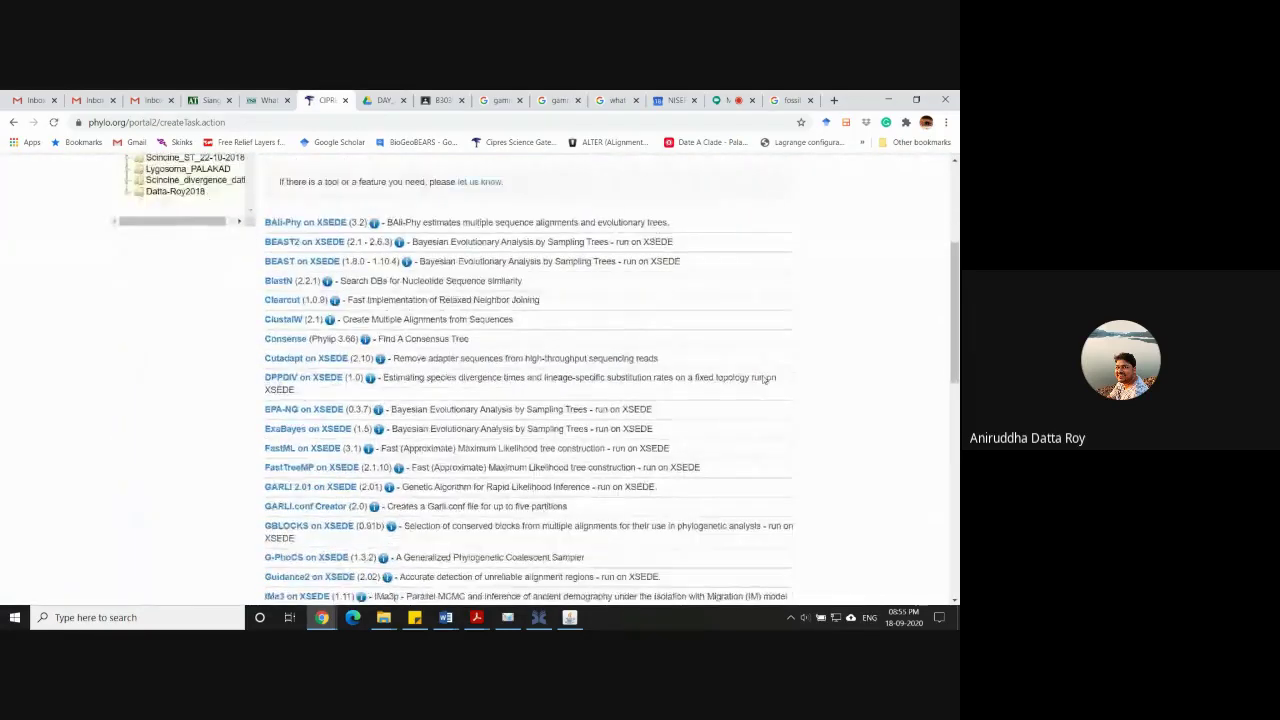
scroll(594, 285, "up", 1)
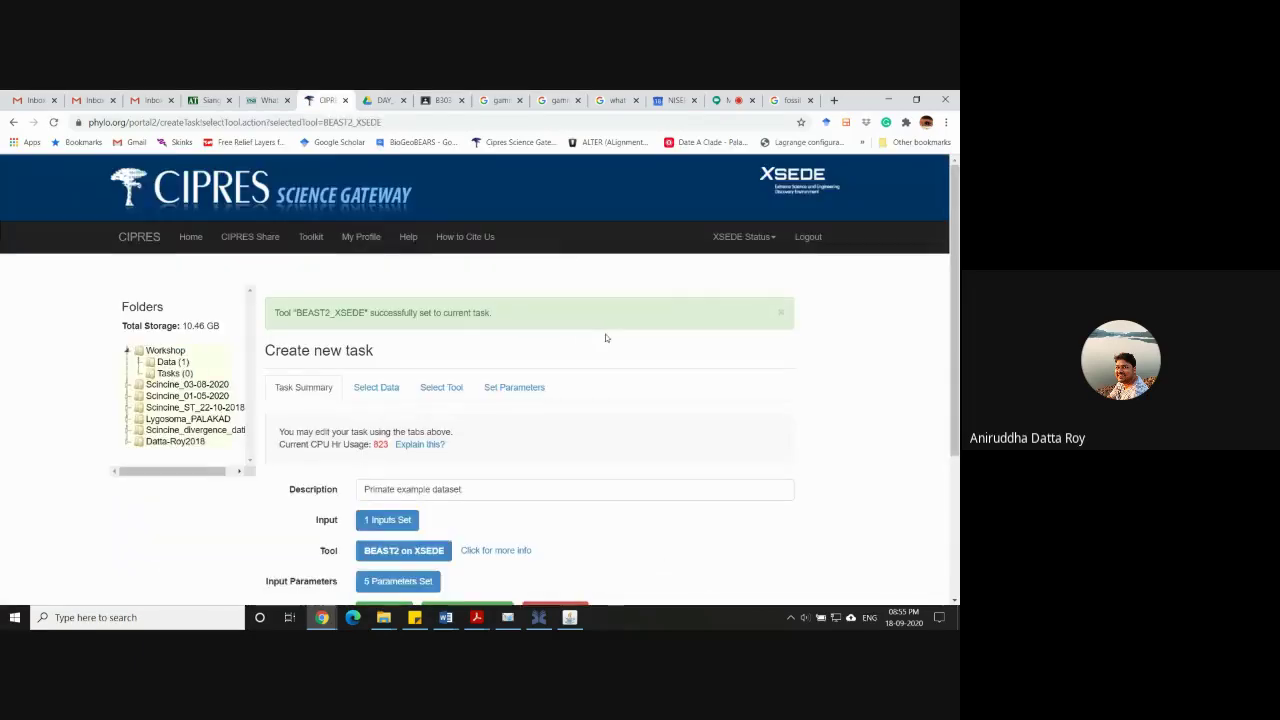
scroll(607, 335, "down", 3)
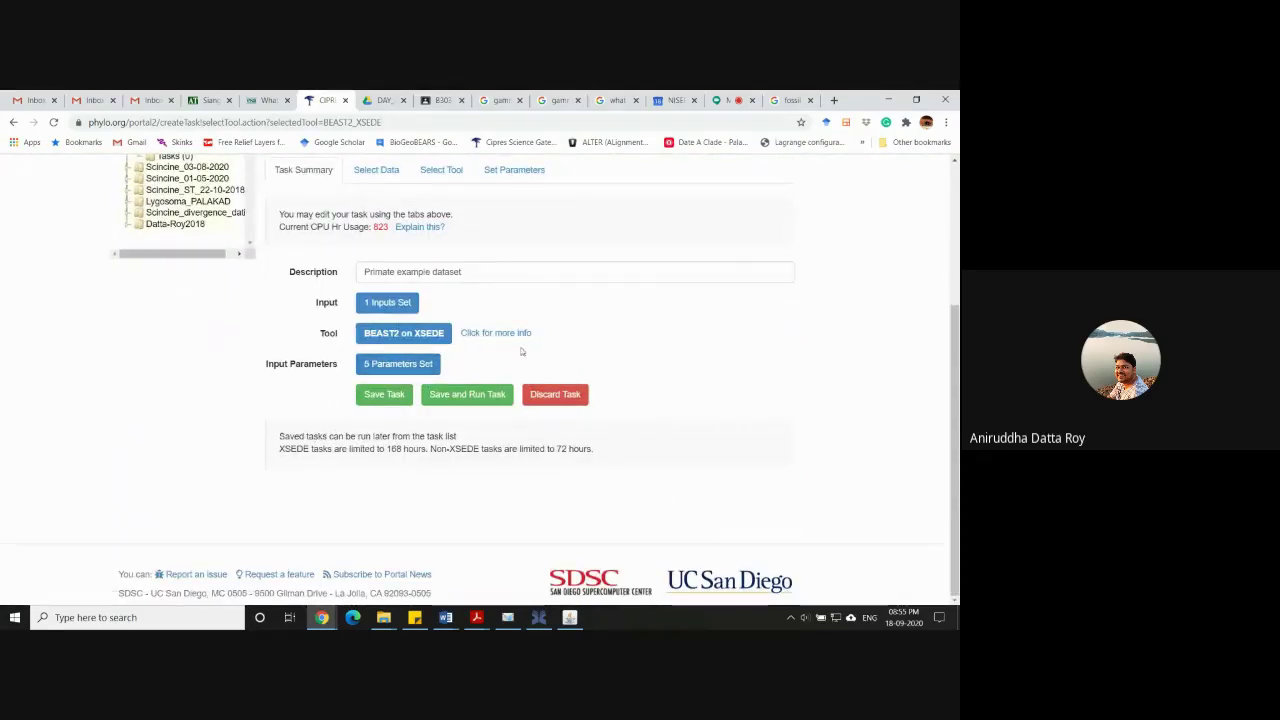
In the task's parameters, set 'Which BEAST2 Version?' to 2.4.8.
left_click(400, 365)
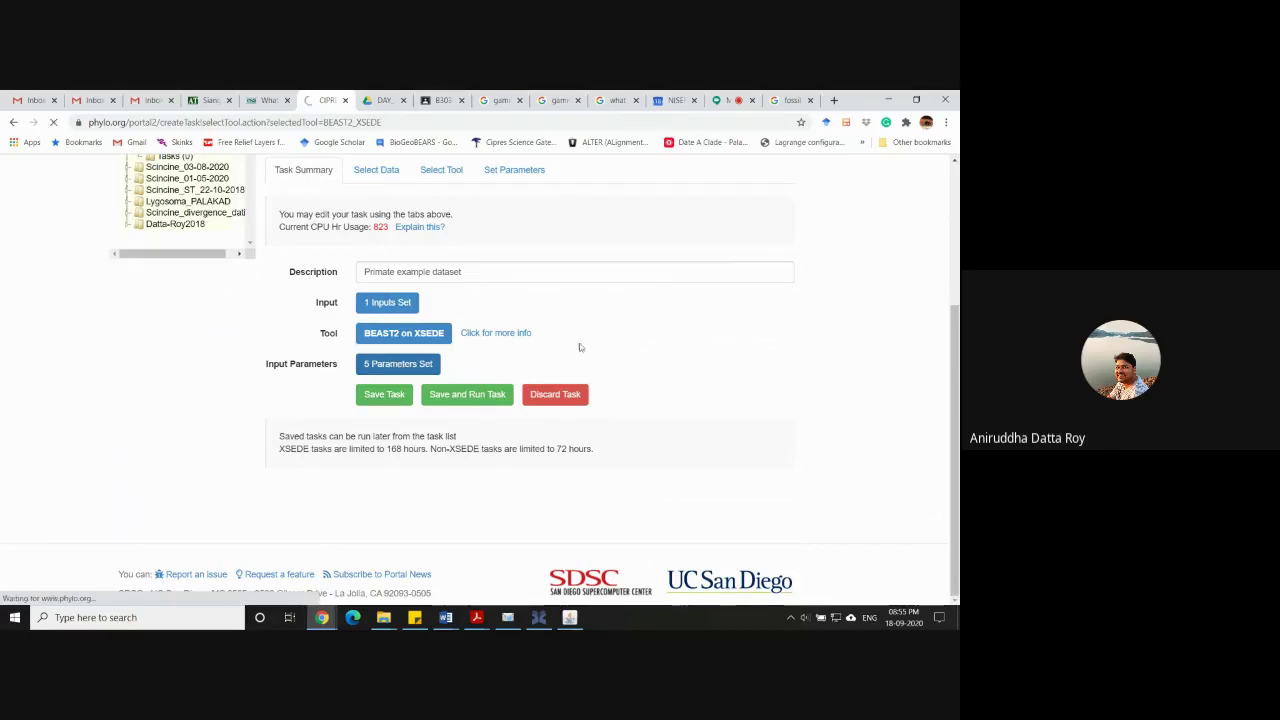
scroll(560, 350, "down", 10)
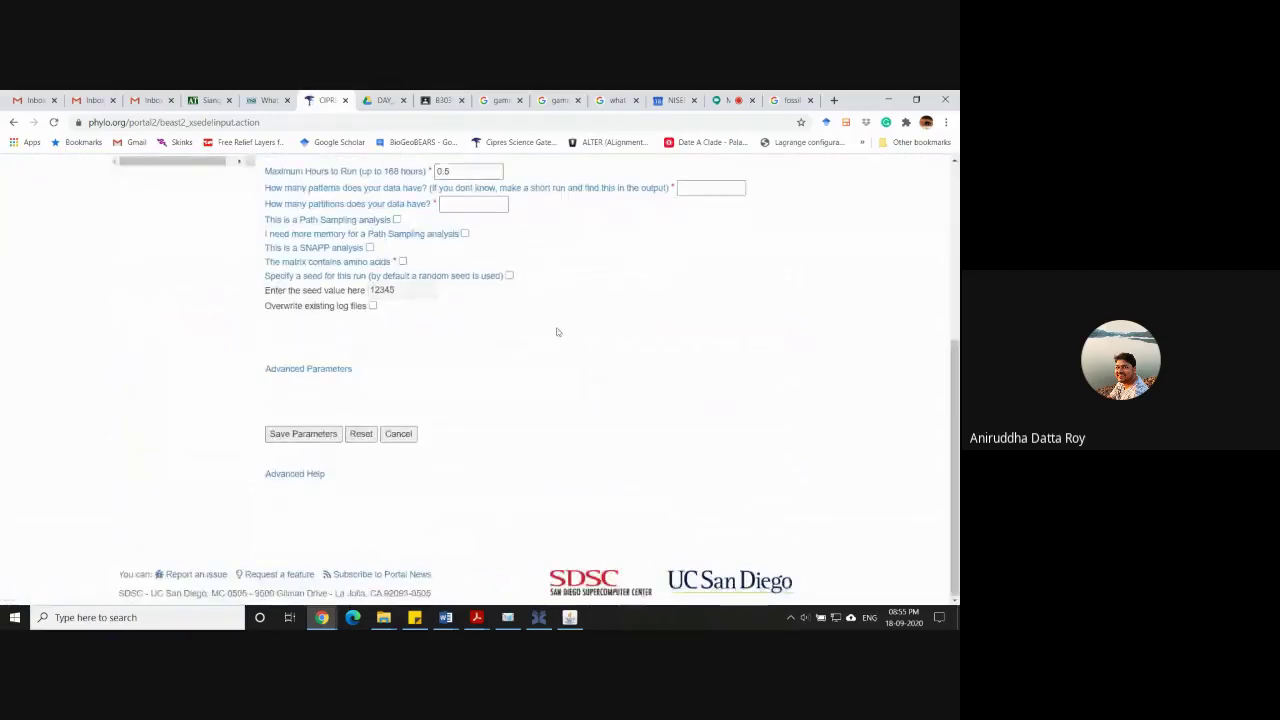
scroll(570, 347, "up", 8)
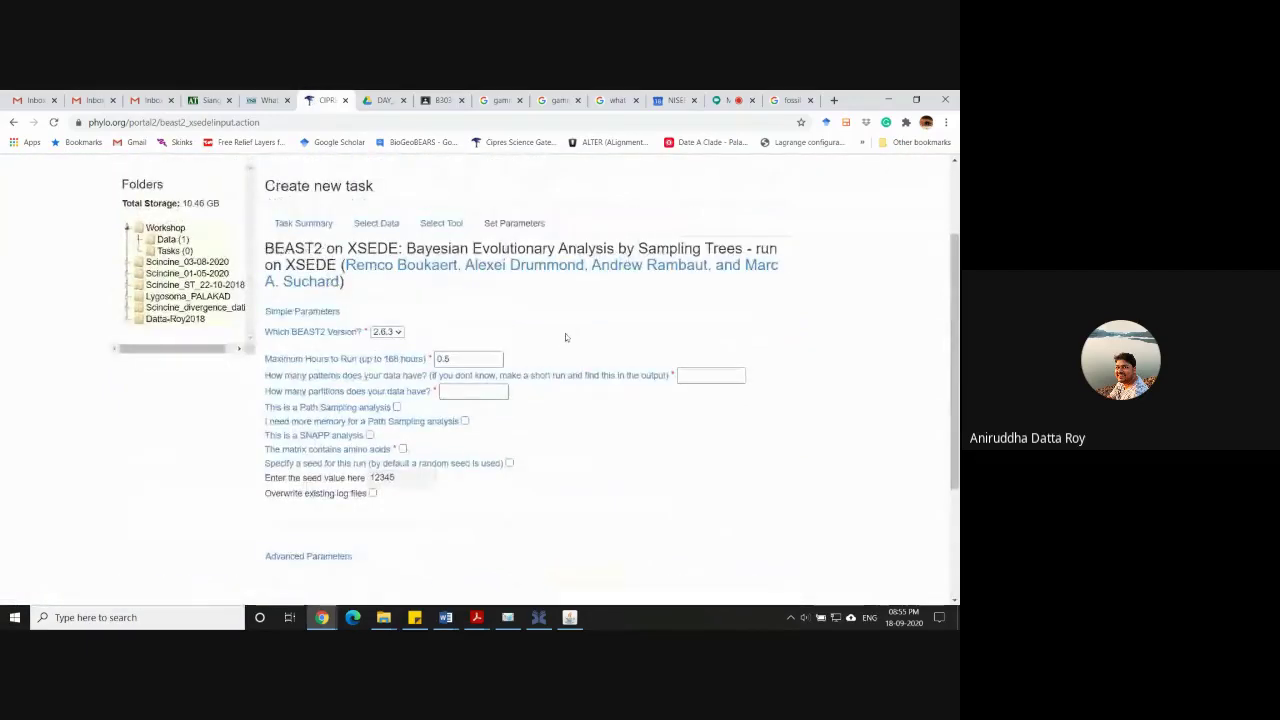
scroll(565, 333, "down", 1)
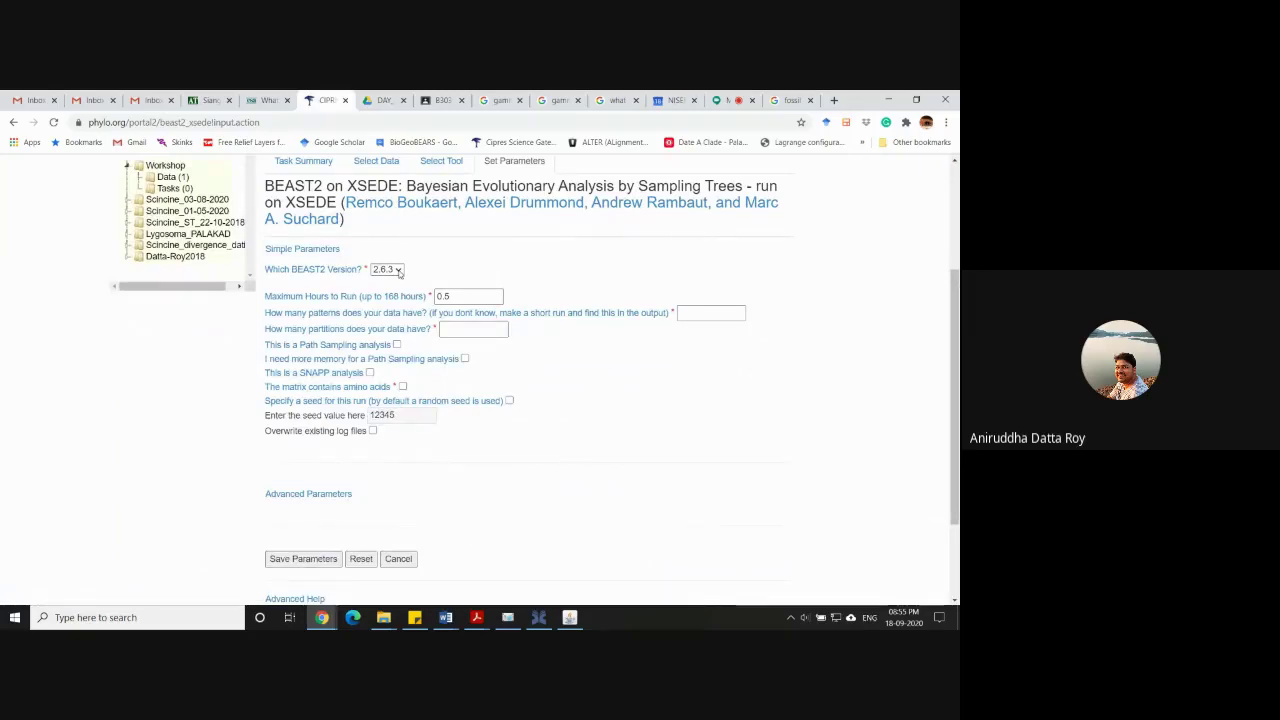
left_click(399, 272)
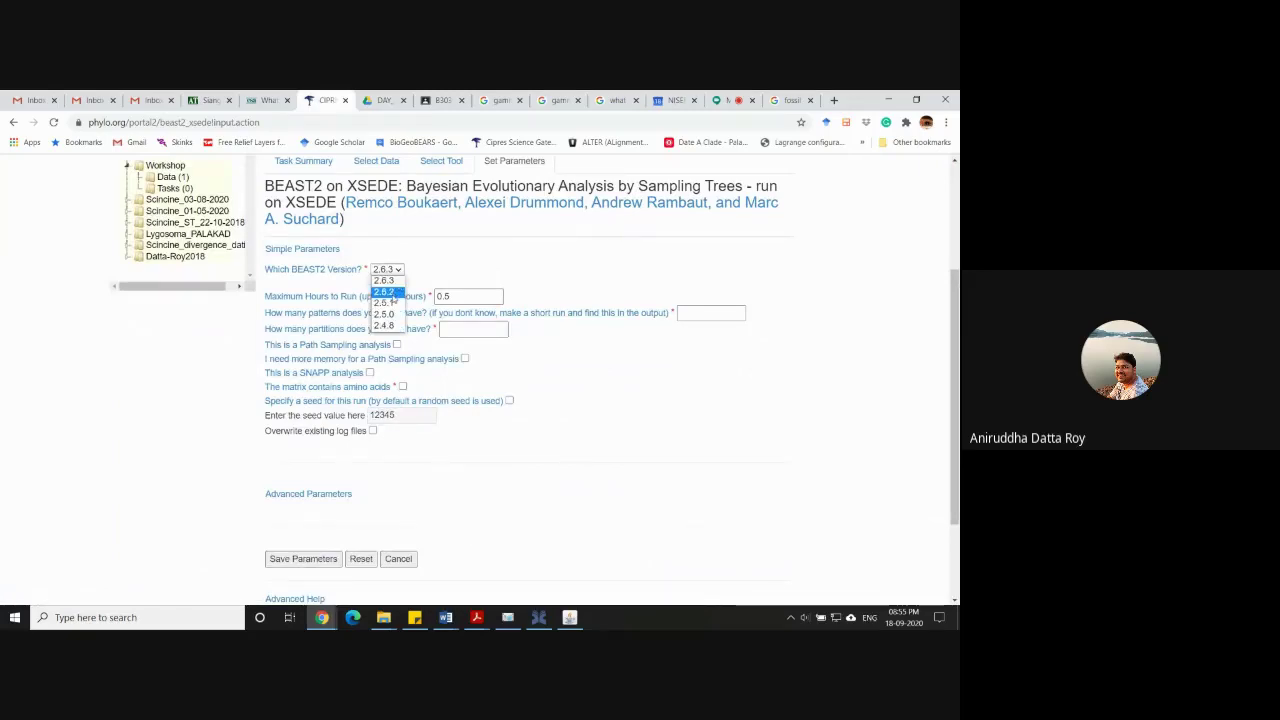
left_click(388, 326)
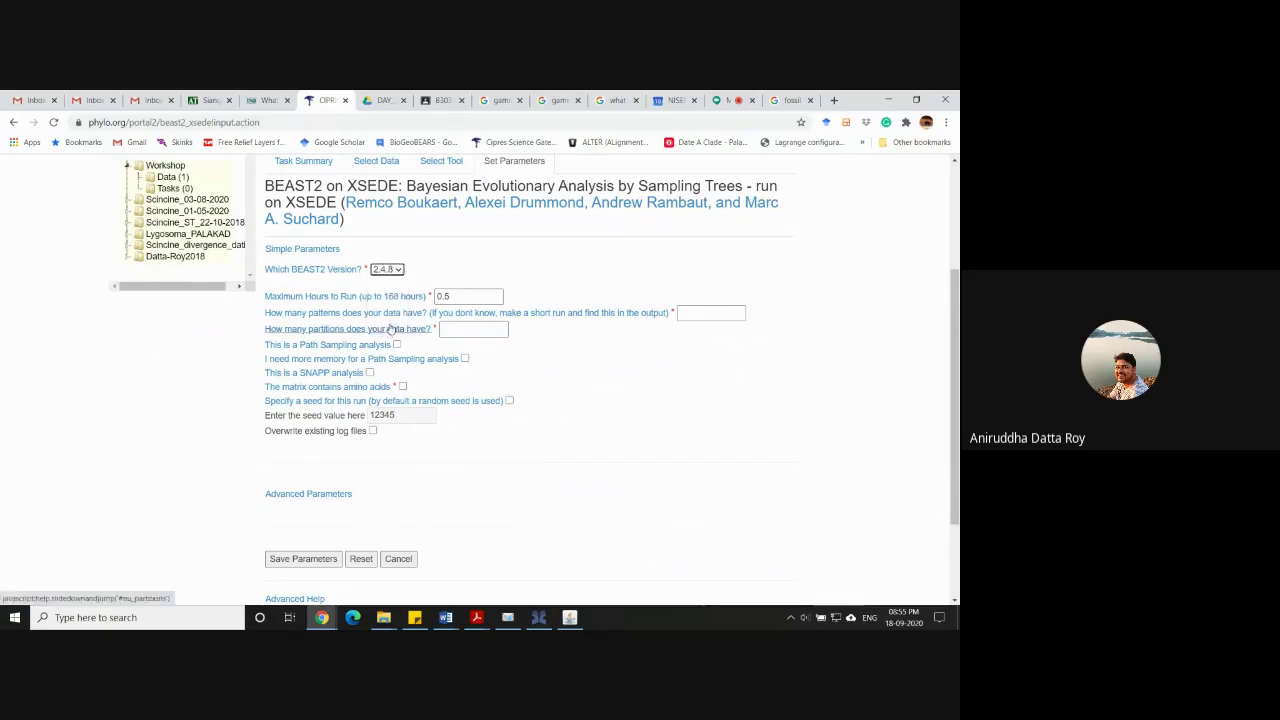
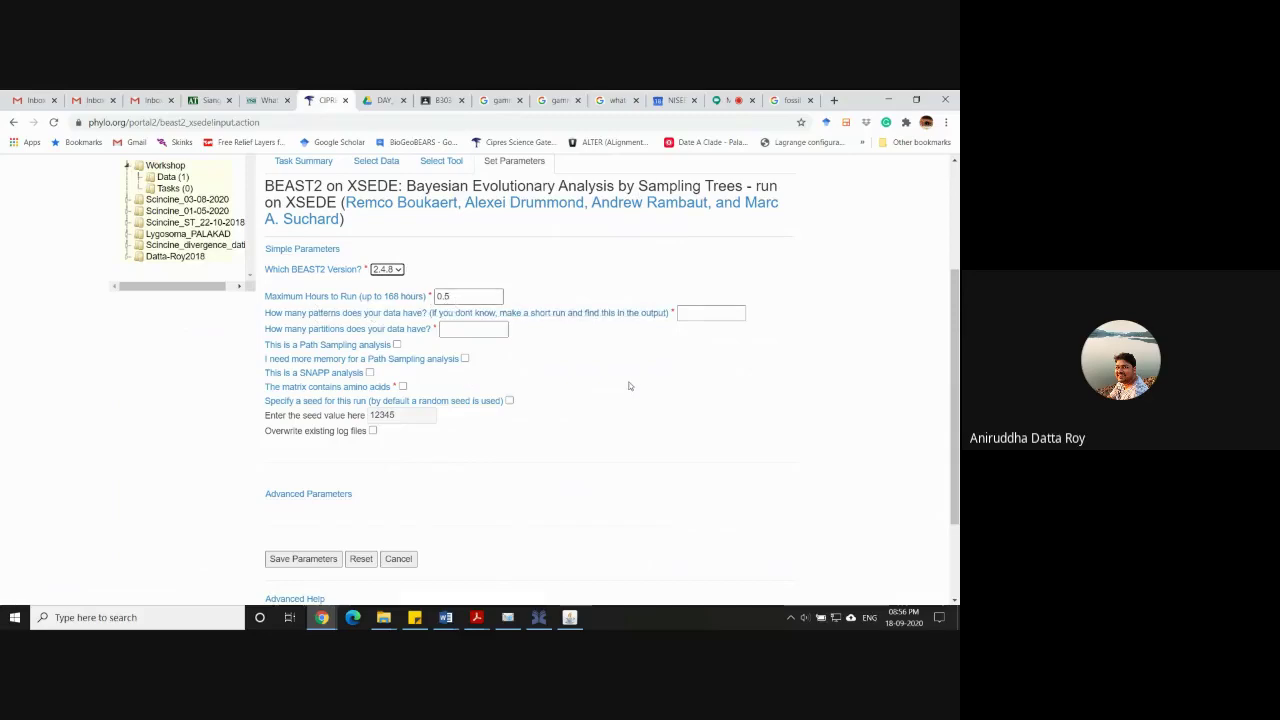
Enter 2217 data patterns and 2 partitions for the BEAST2 job.
scroll(632, 388, "down", 2)
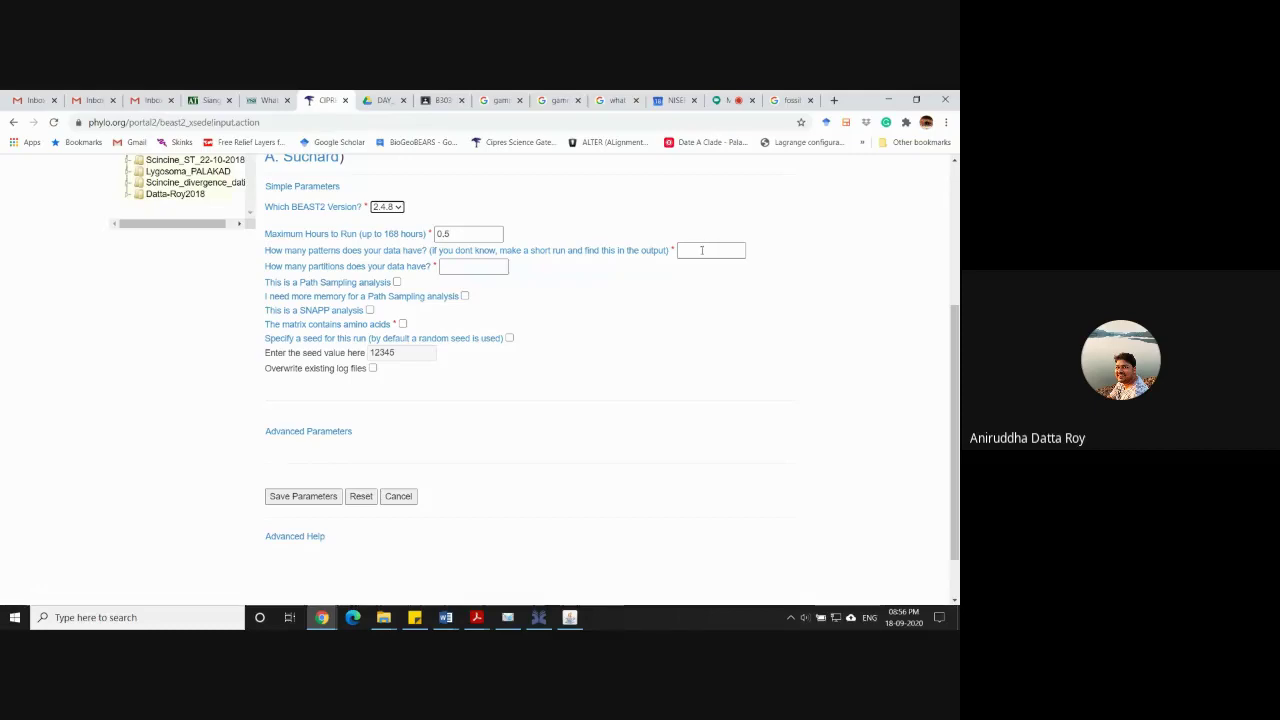
left_click(702, 250)
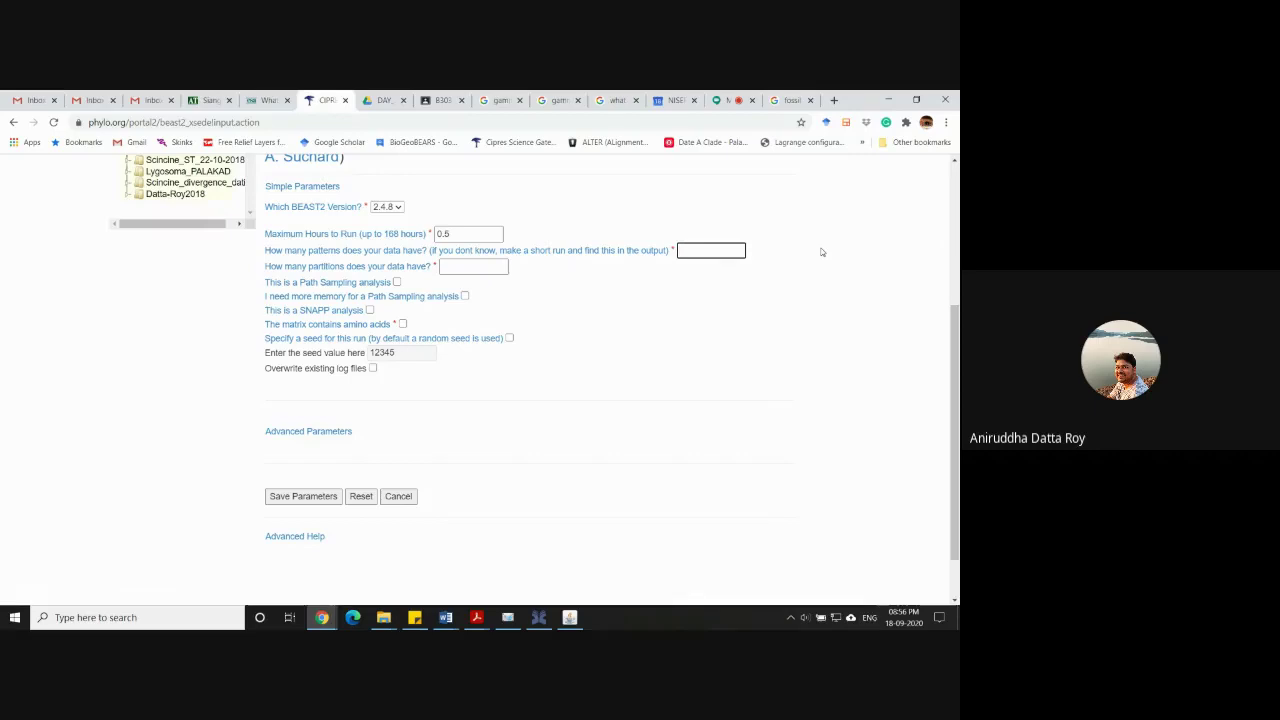
type("221")
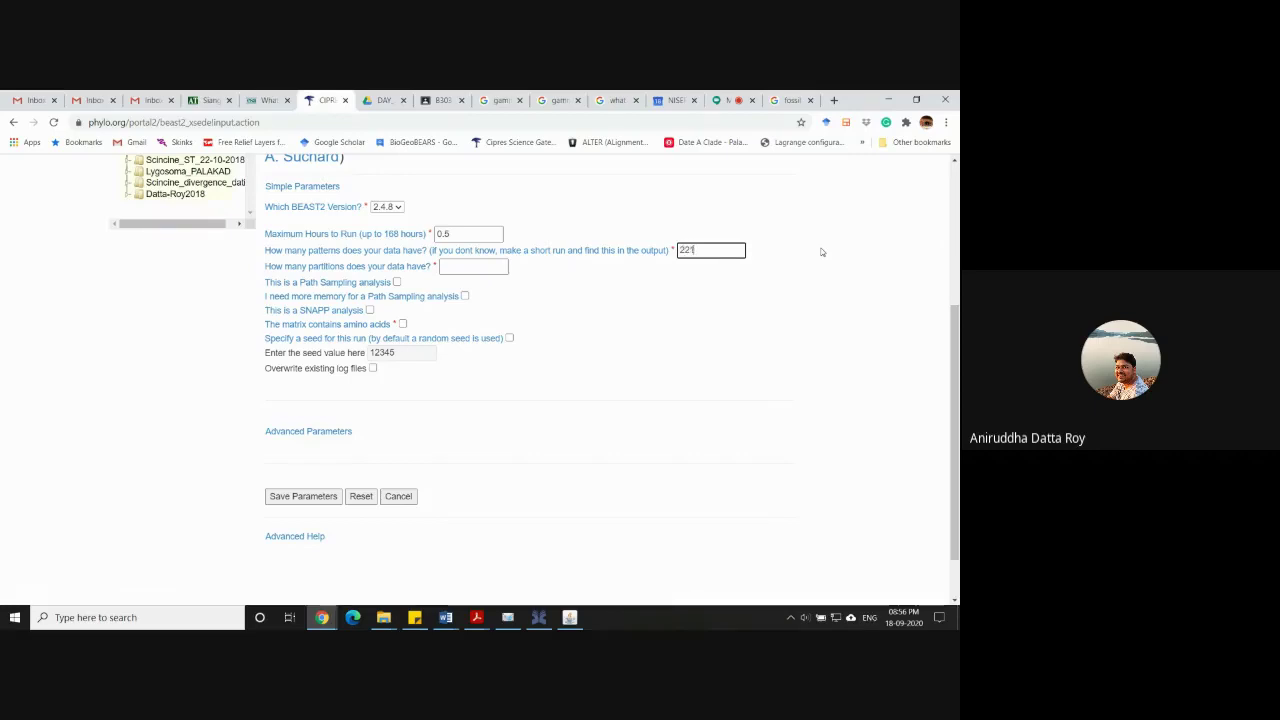
type("7")
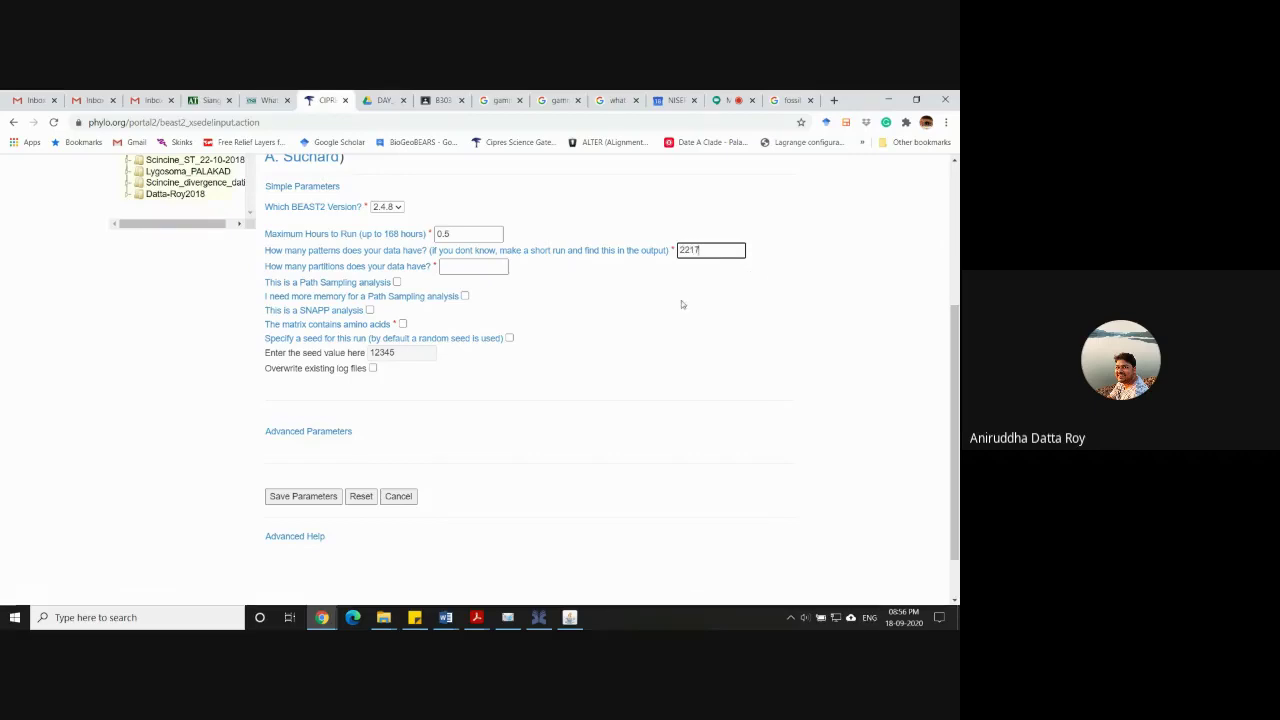
left_click(681, 300)
left_click(460, 264)
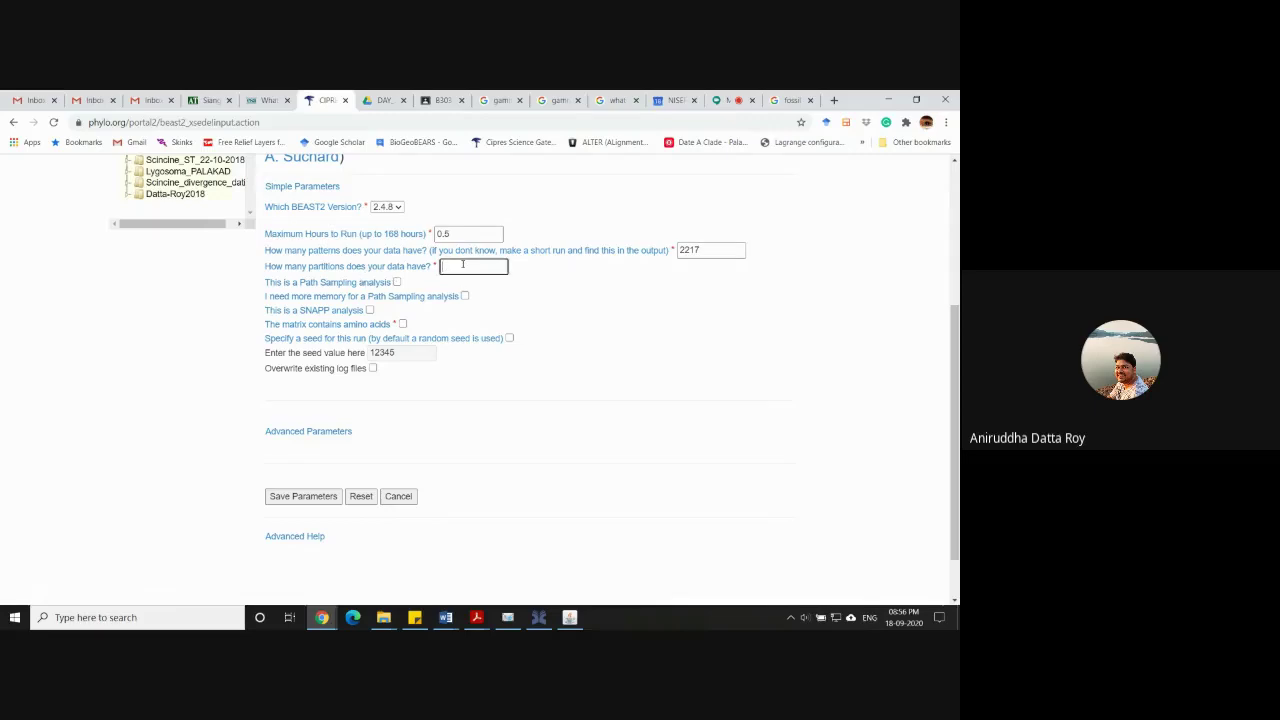
type("2")
left_click(581, 300)
Save the BEAST2 parameters and accept the processor and CPU-hour notice.
scroll(576, 360, "down", 2)
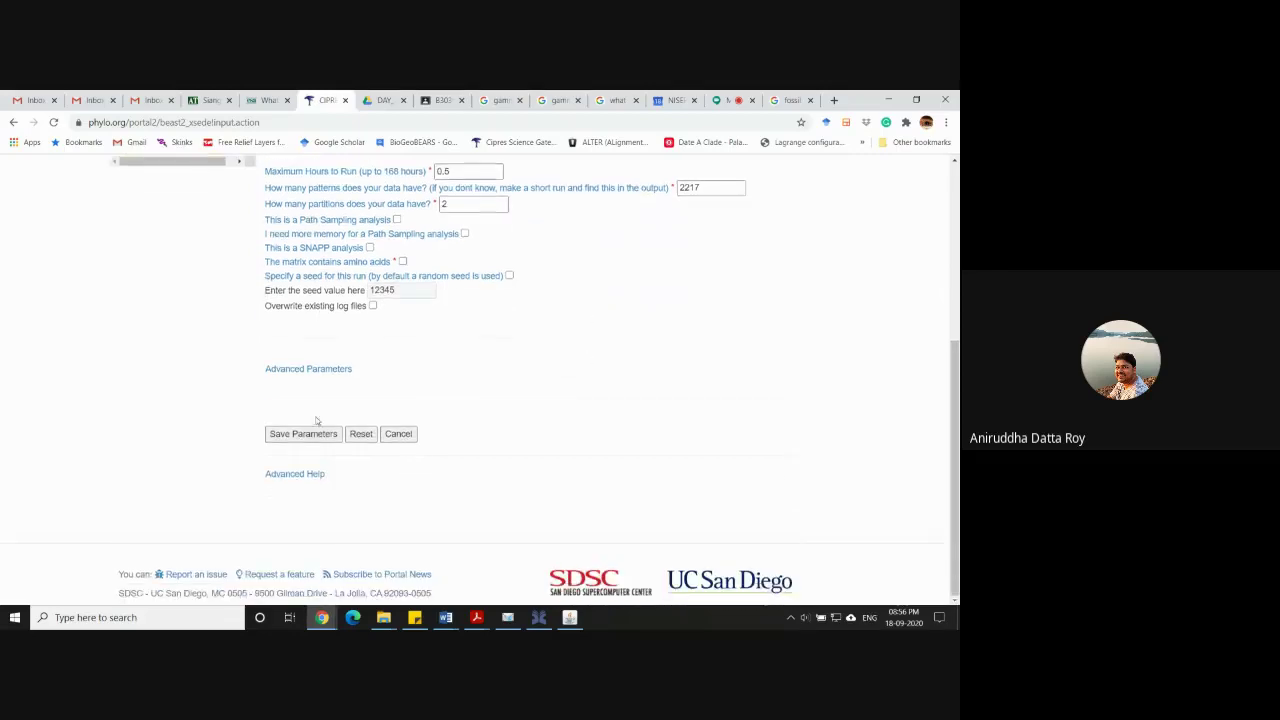
left_click(298, 437)
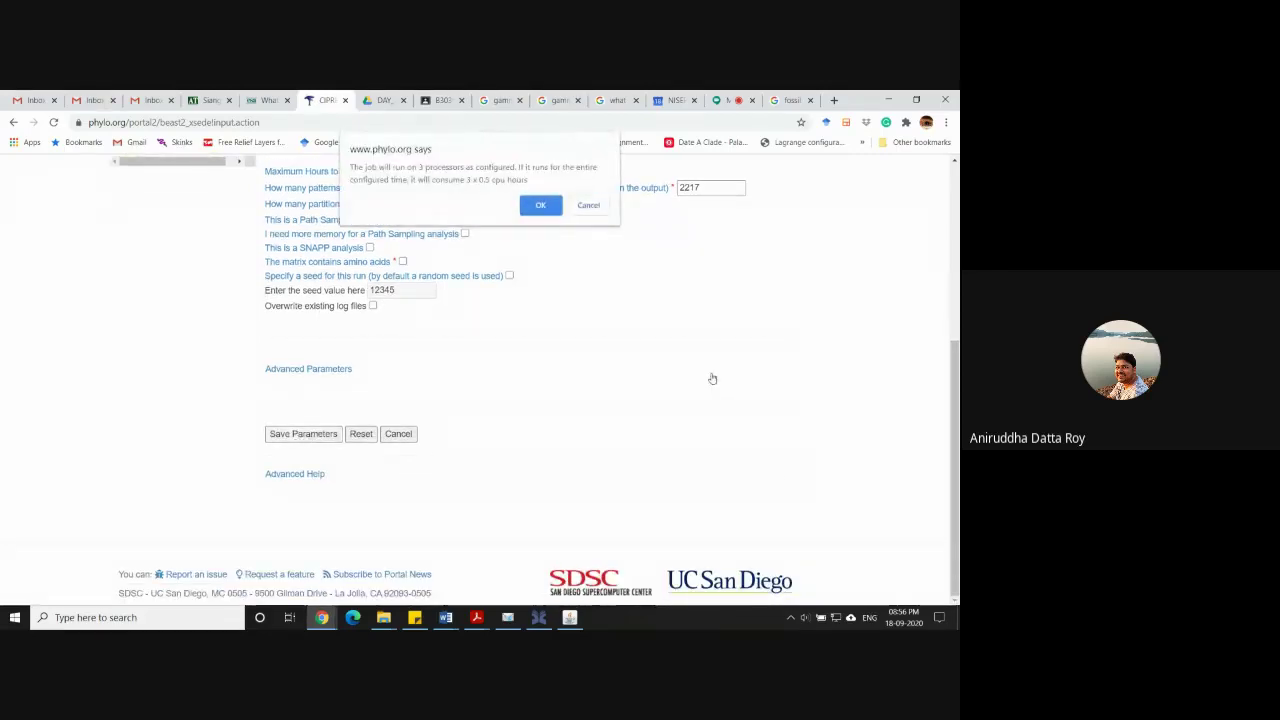
left_click(537, 204)
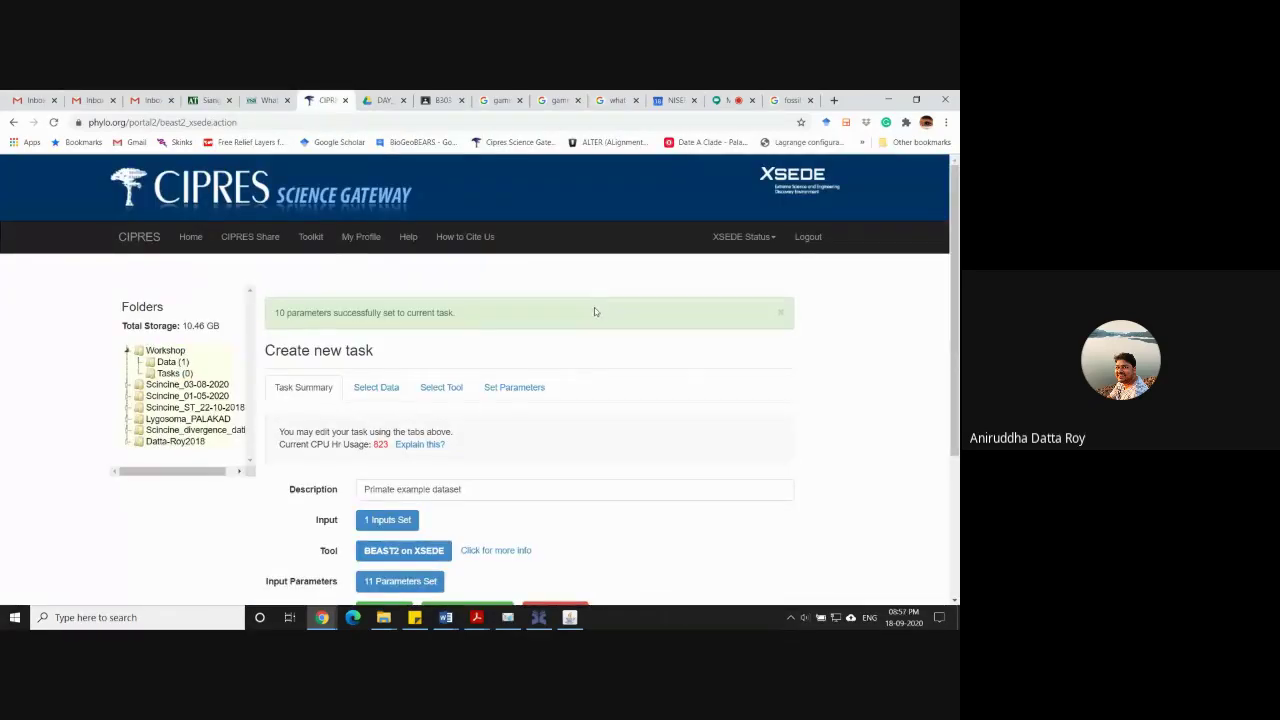
Save and run the Primate example dataset task, accept the alert, and review the Tasks list.
scroll(615, 390, "down", 3)
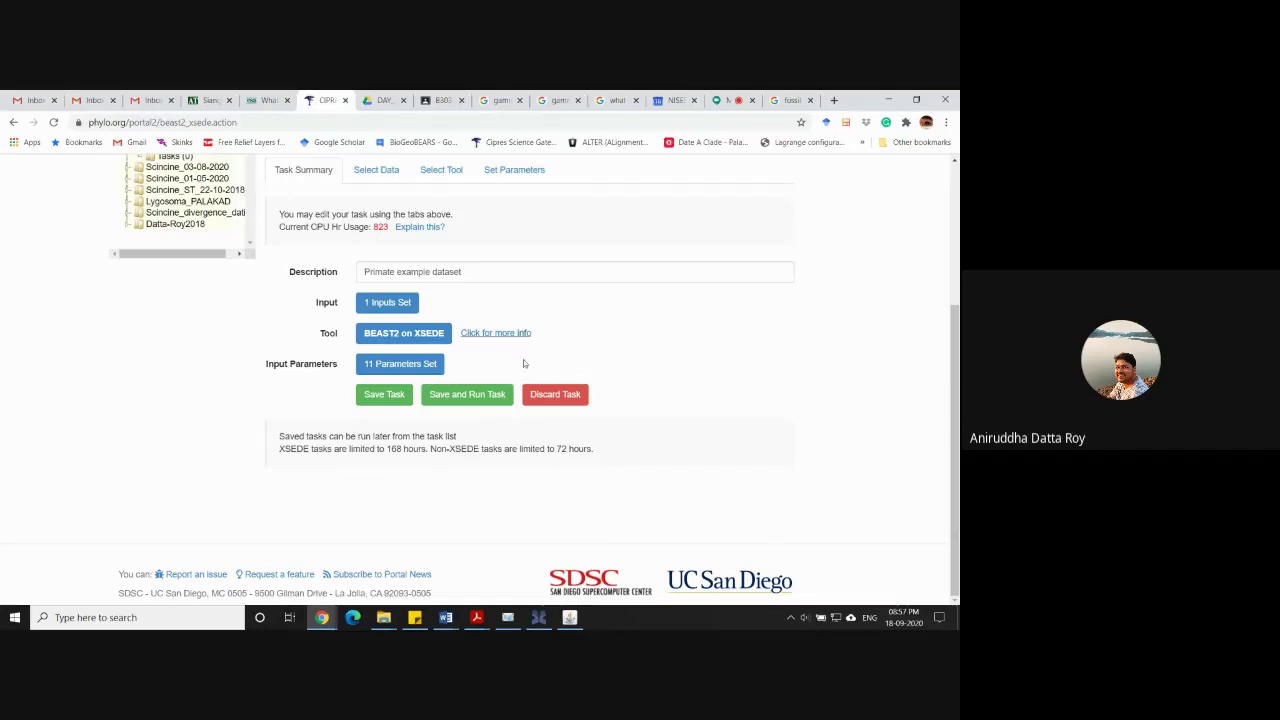
left_click(465, 397)
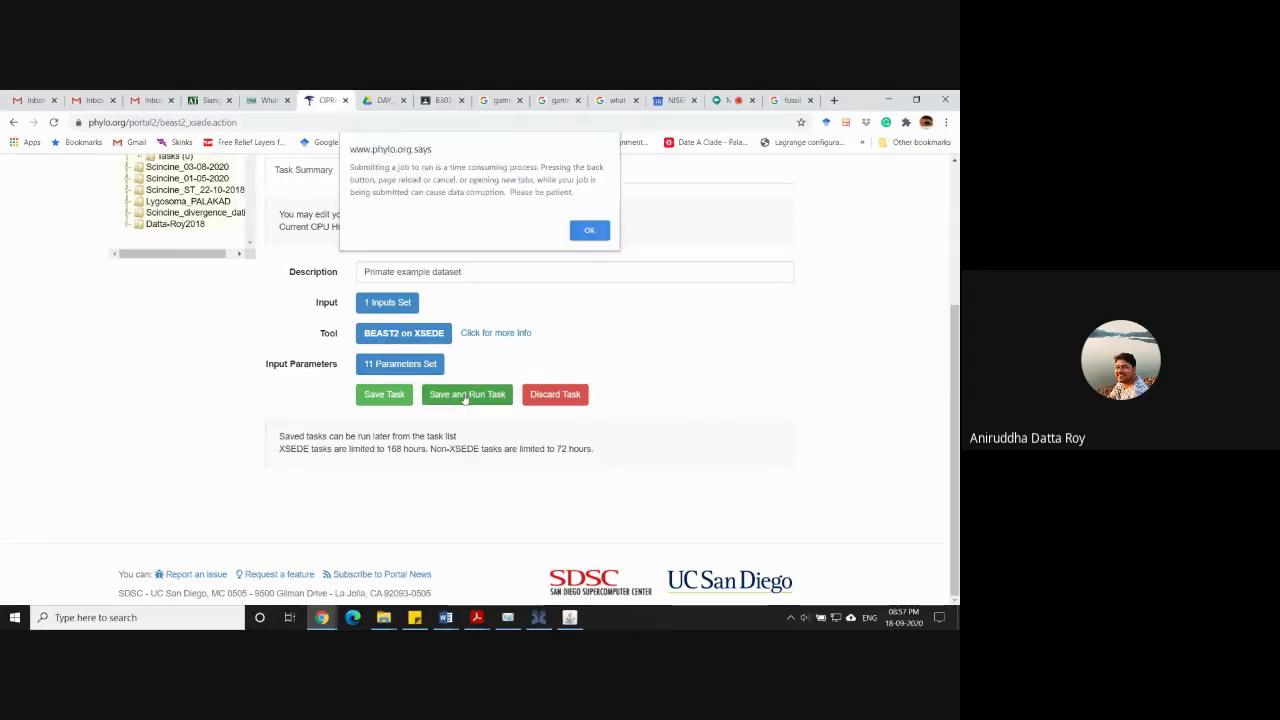
left_click(588, 231)
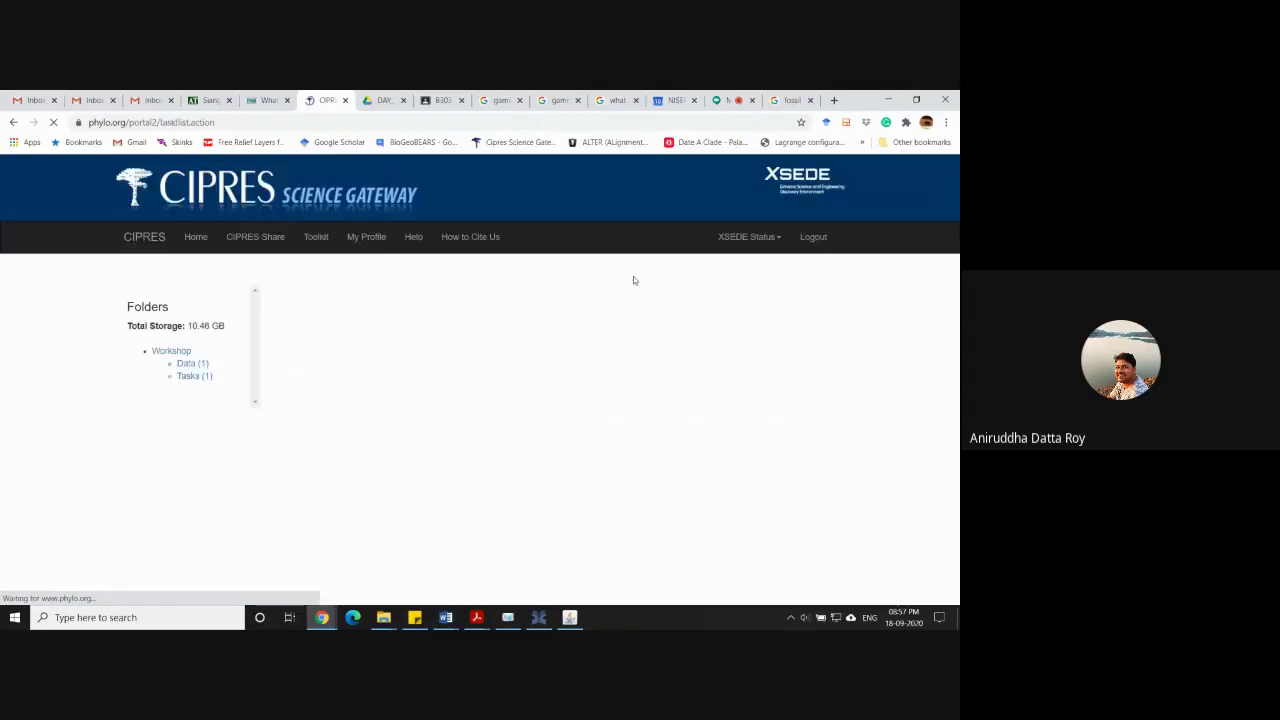
scroll(556, 415, "down", 3)
scroll(556, 426, "up", 3)
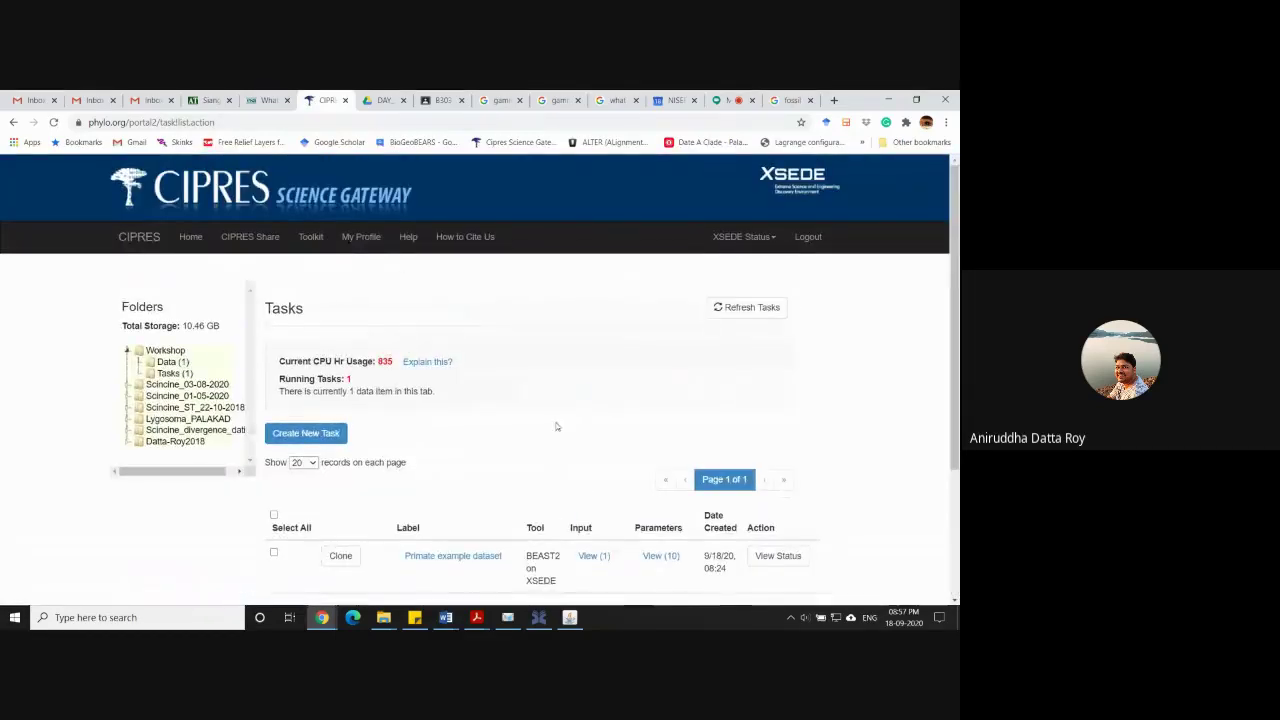
scroll(556, 426, "down", 5)
scroll(580, 405, "up", 4)
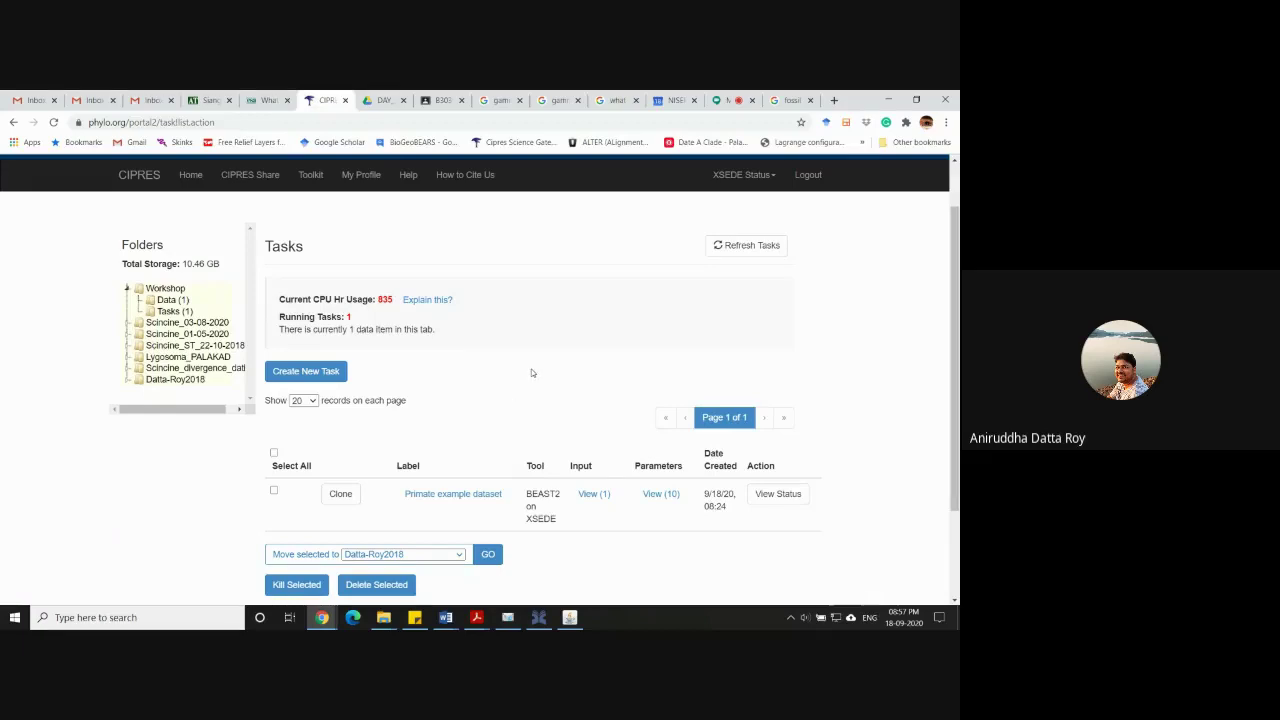
scroll(528, 366, "down", 2)
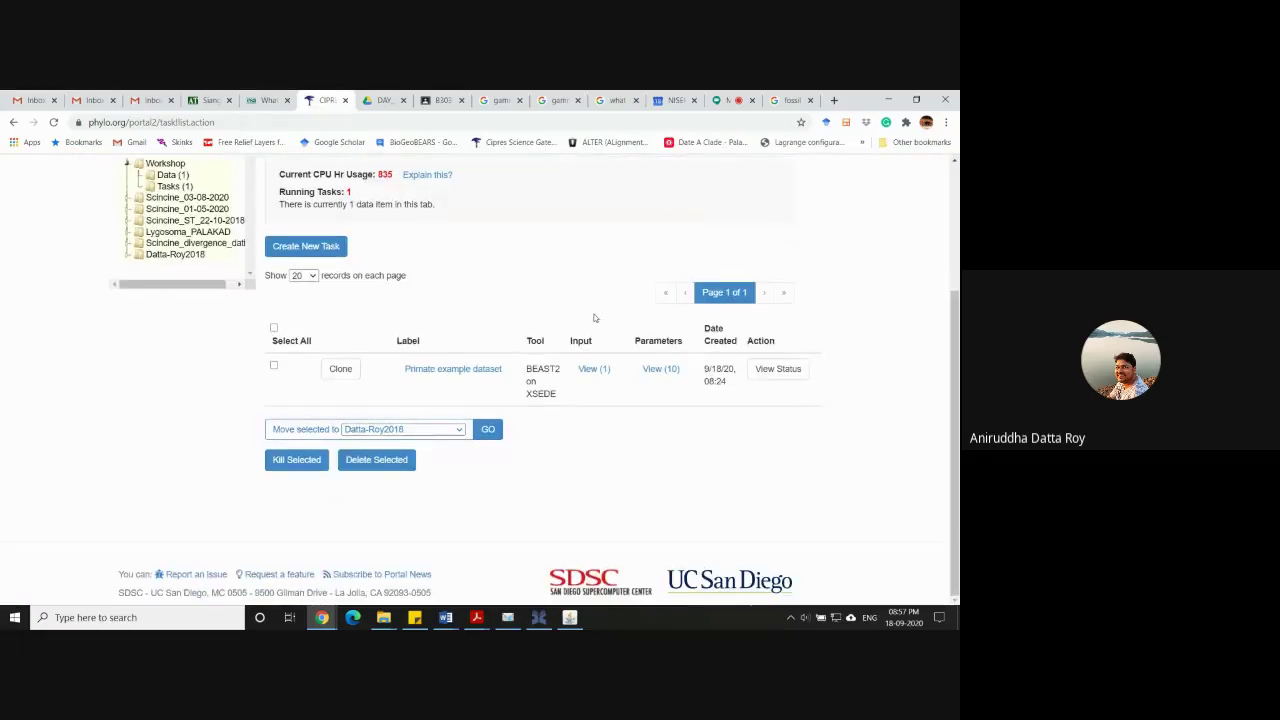
Open the status page of the Primate example dataset task.
left_click(770, 377)
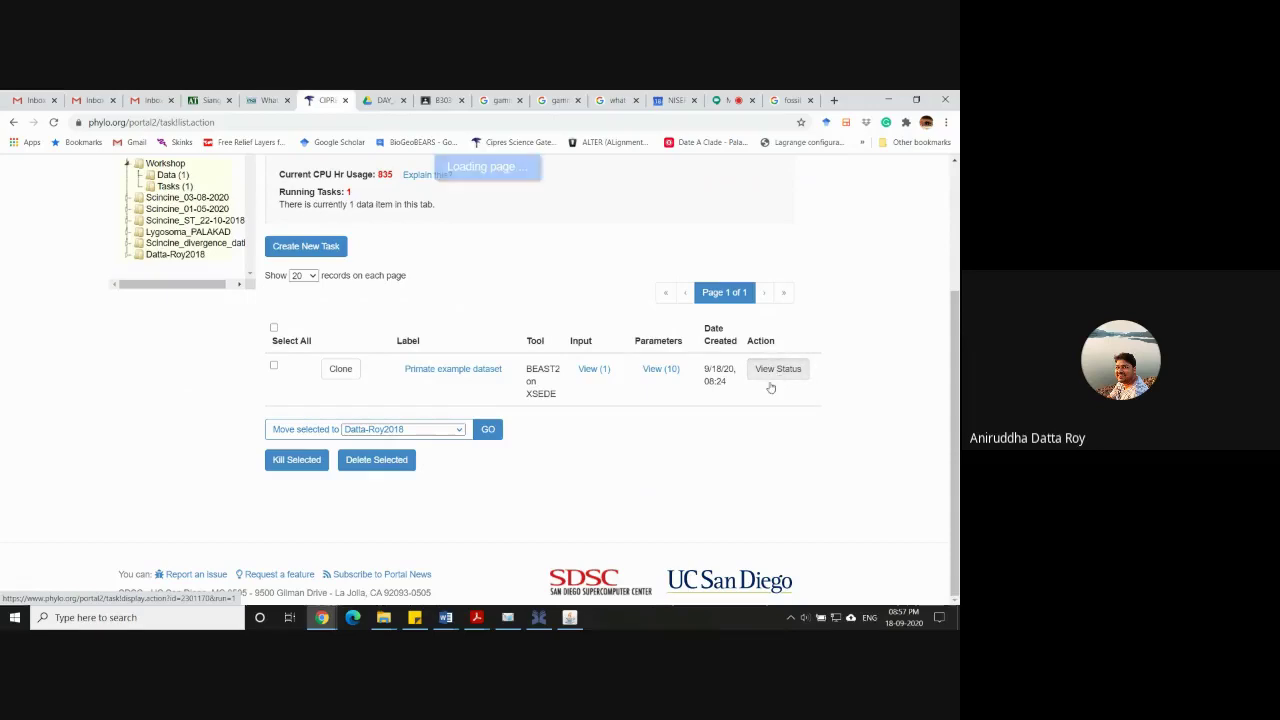
scroll(551, 300, "down", 1)
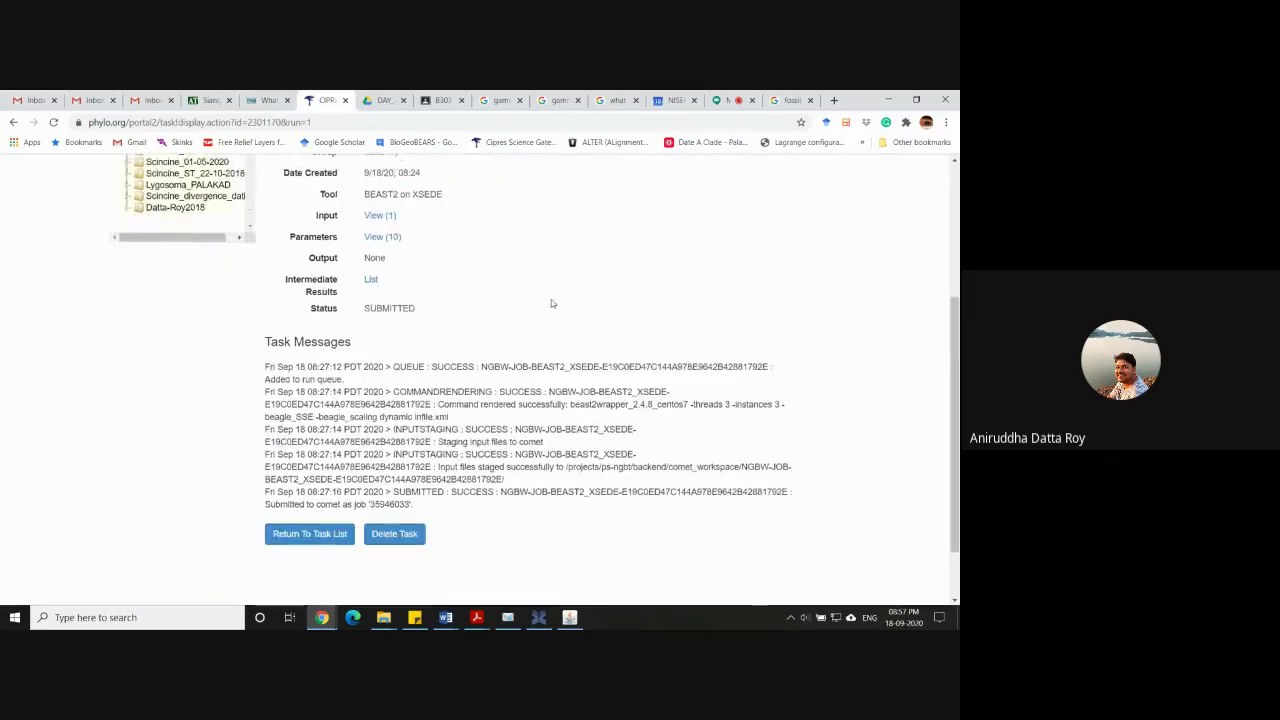
scroll(551, 303, "up", 2)
scroll(554, 302, "down", 1)
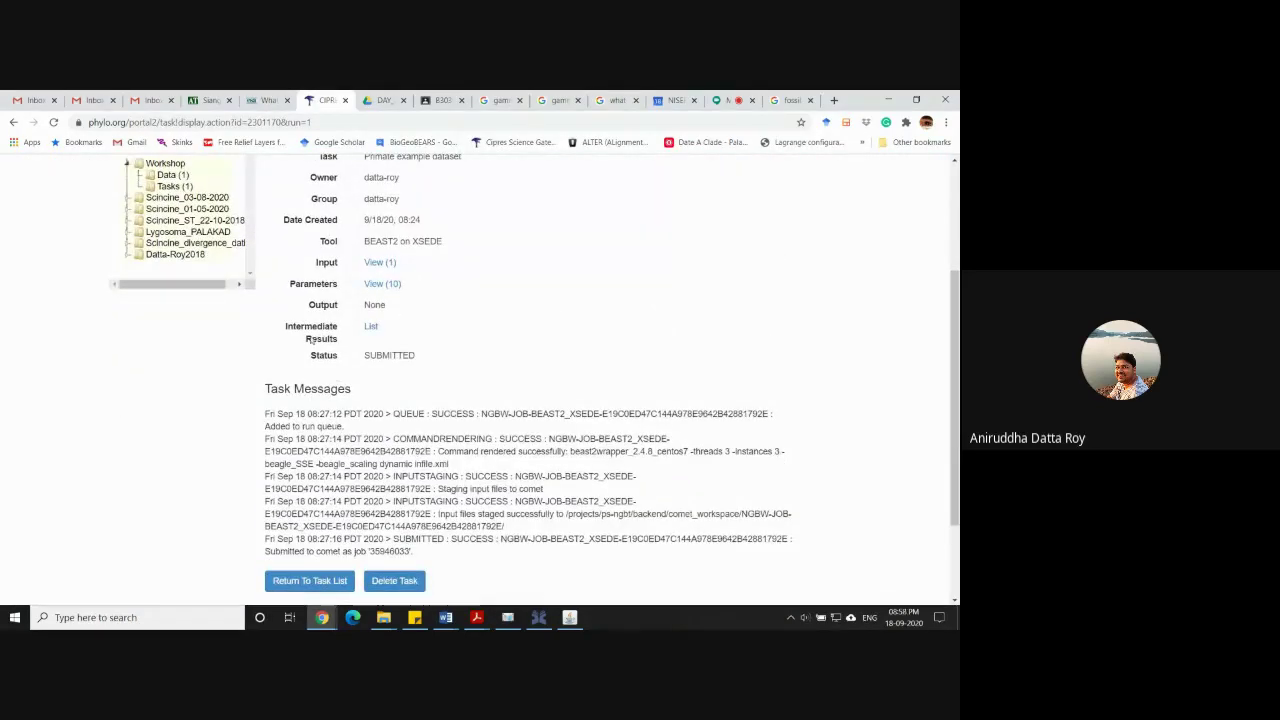
Review the intermediate results list, then minimize the browser to reach File Explorer.
left_click(371, 327)
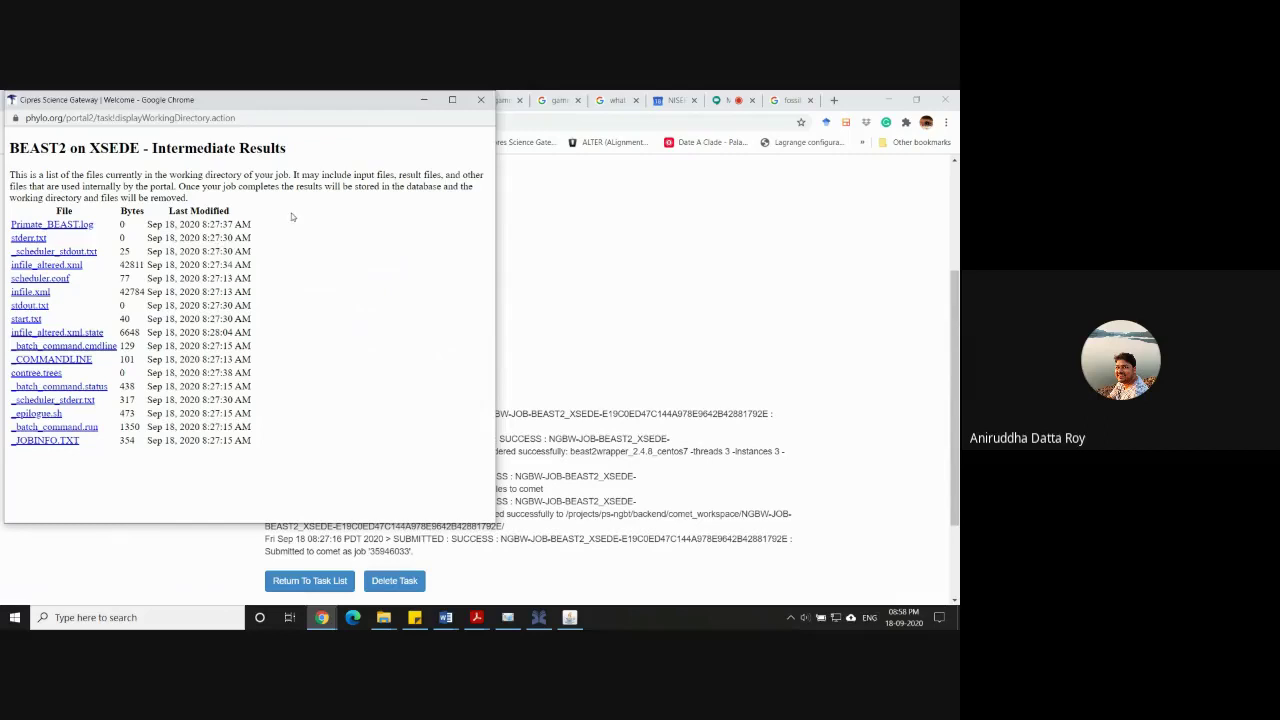
left_click(480, 100)
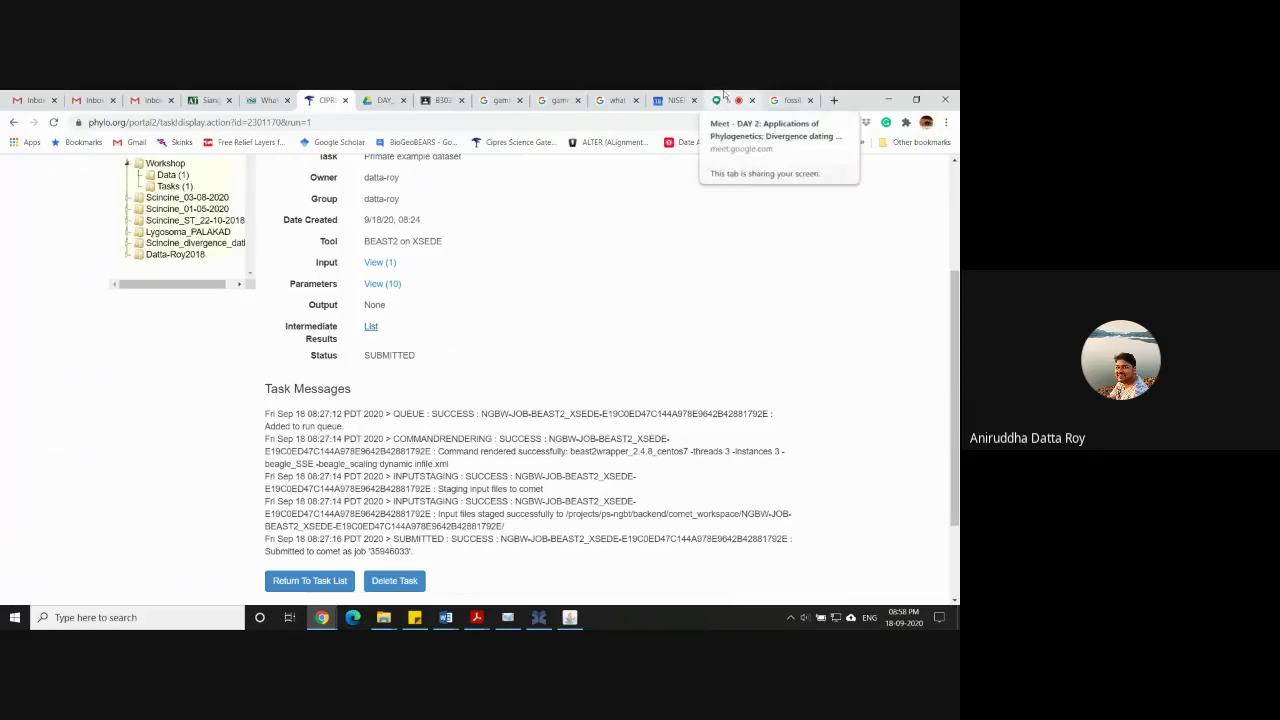
left_click(886, 100)
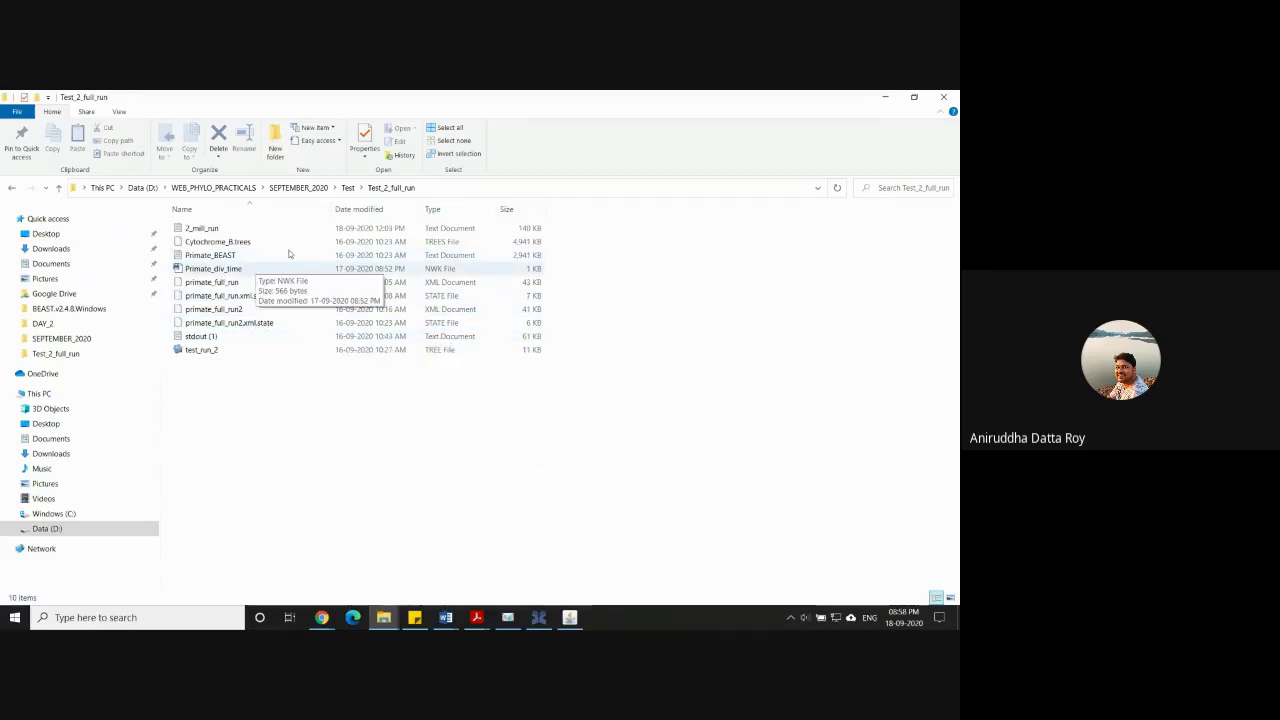
Go to SEPTEMBER_2020, enter the Tracer v1.6 folder and start Tracer v1.6.
left_click(297, 187)
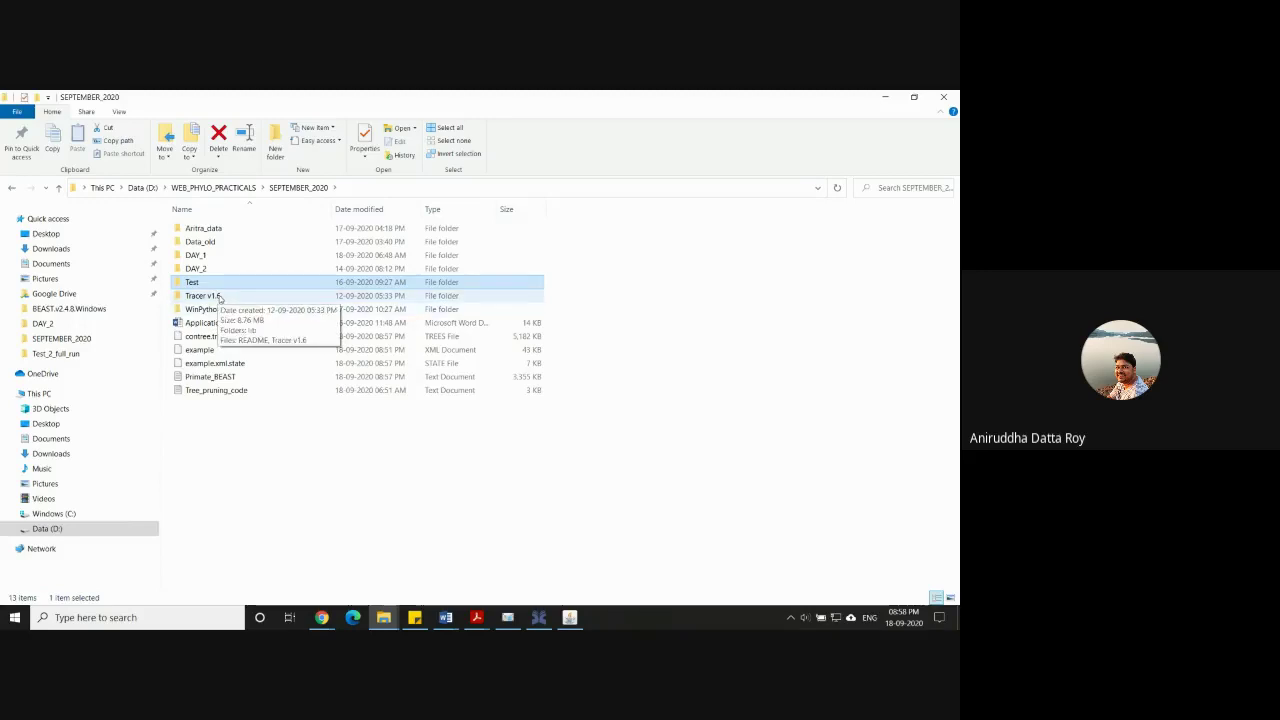
double_click(218, 298)
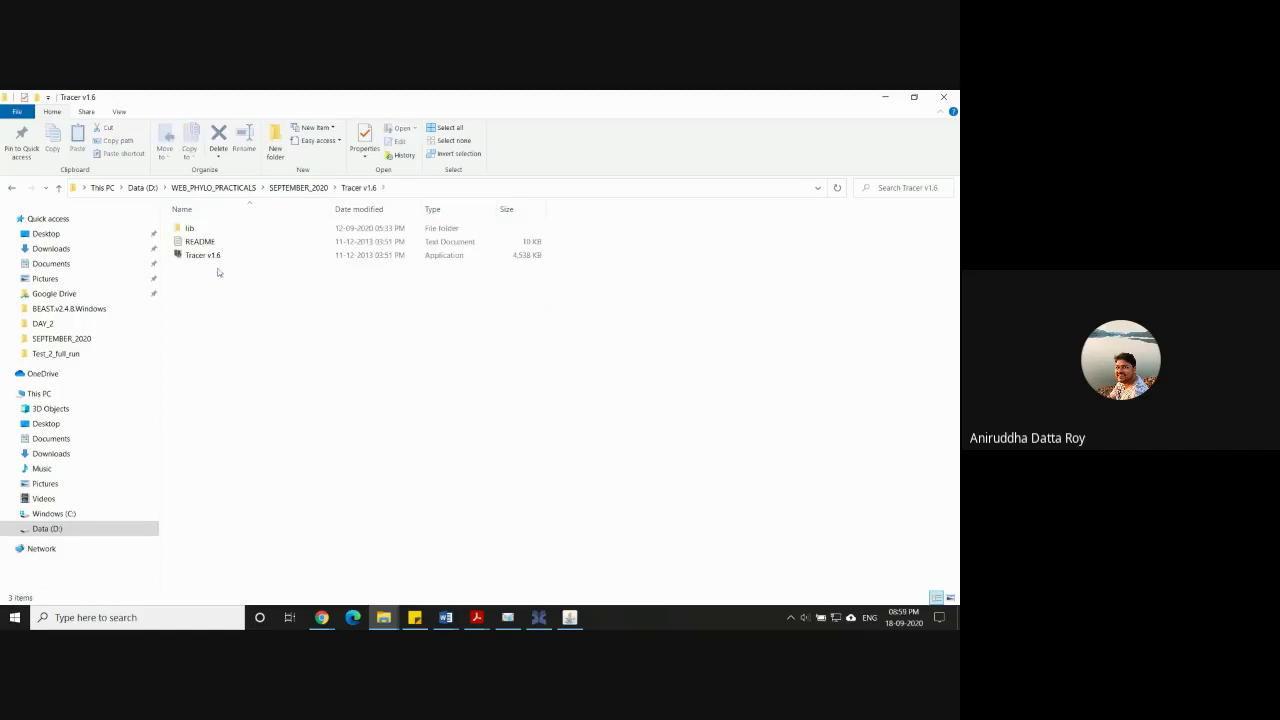
double_click(208, 257)
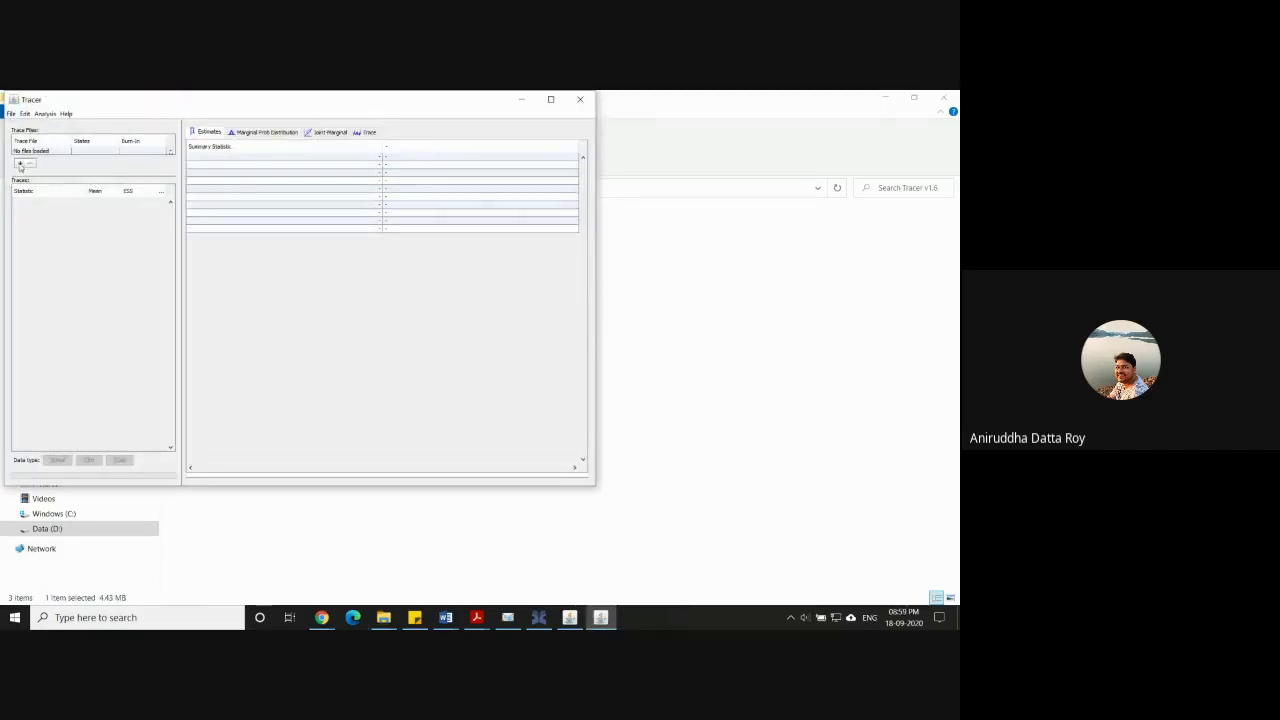
Import Primate_BEAST.log from D:/WEB_PHYLO_PRACTICALS/SEPTEMBER_2020/Test/Test_2_full_run and maximize Tracer.
left_click_drag(87, 102, 286, 114)
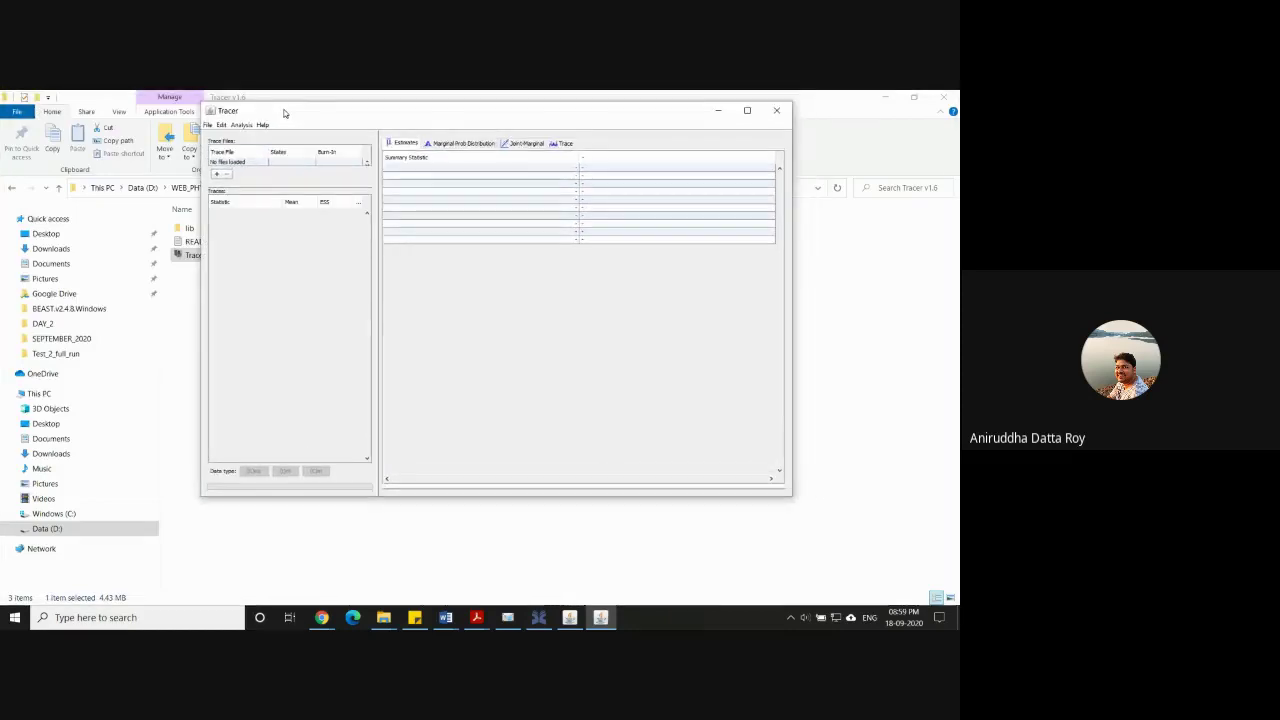
left_click(215, 175)
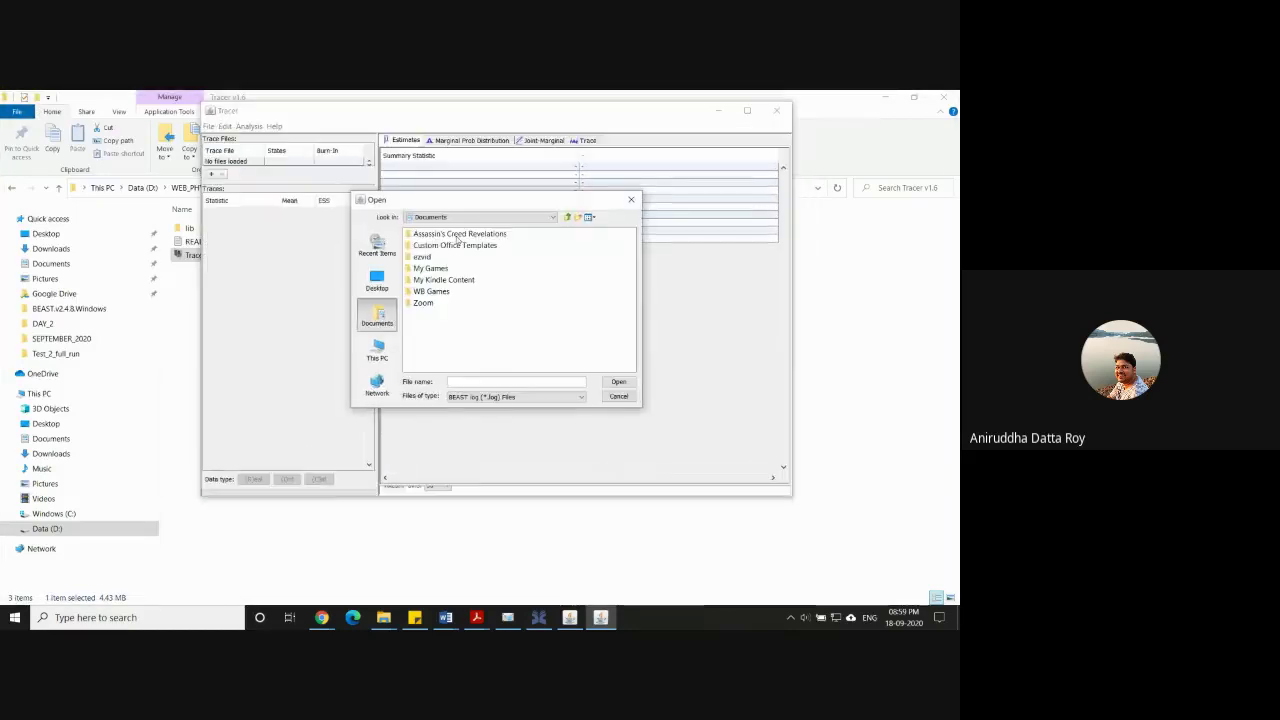
left_click(377, 348)
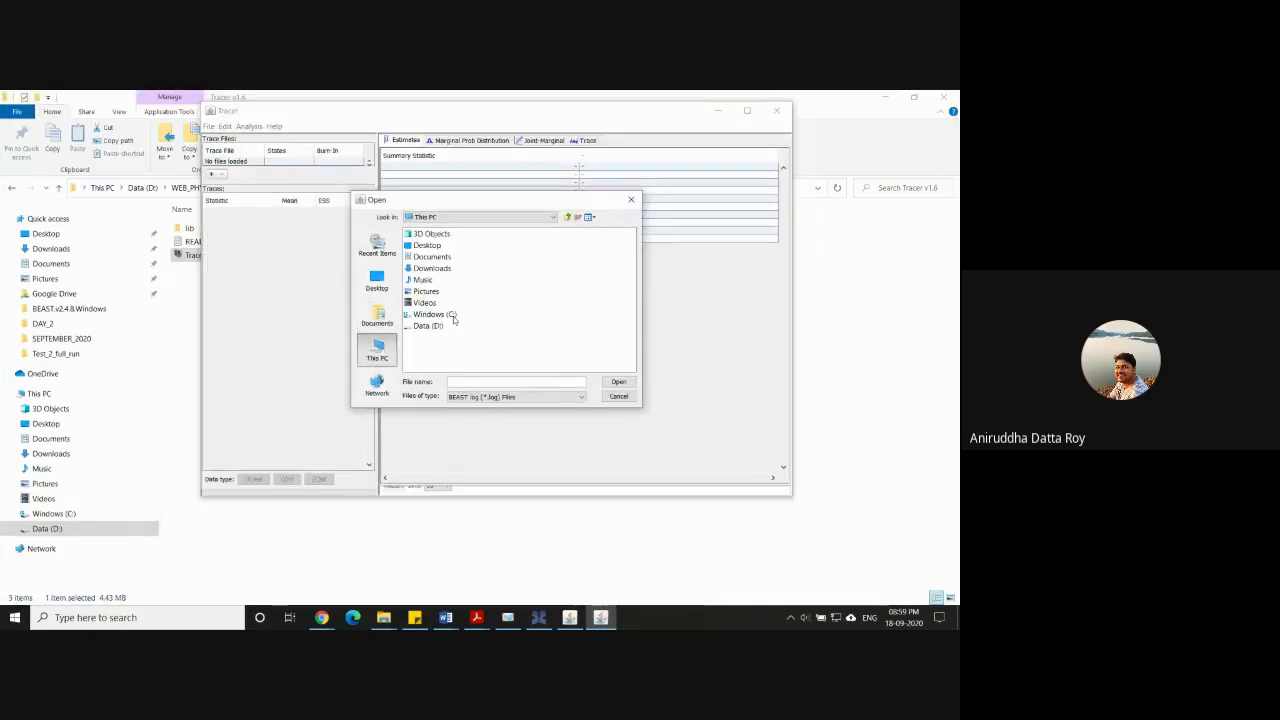
double_click(433, 326)
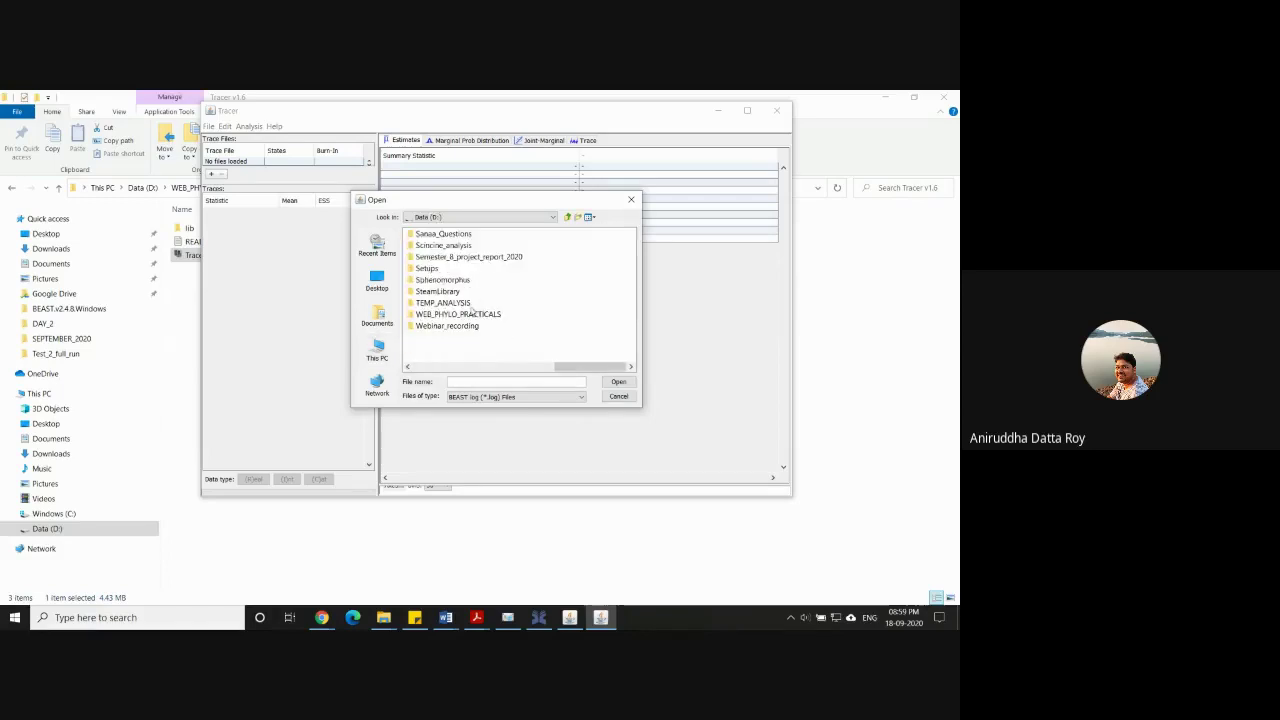
double_click(468, 314)
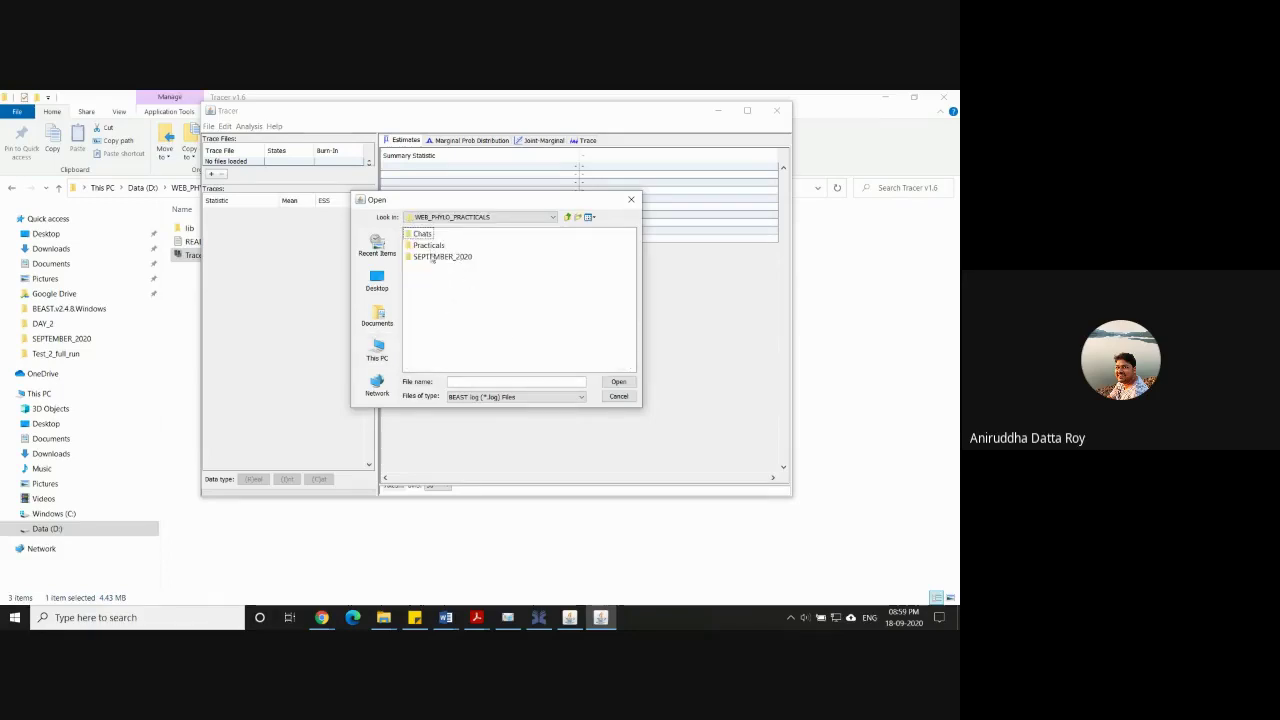
double_click(433, 258)
double_click(426, 269)
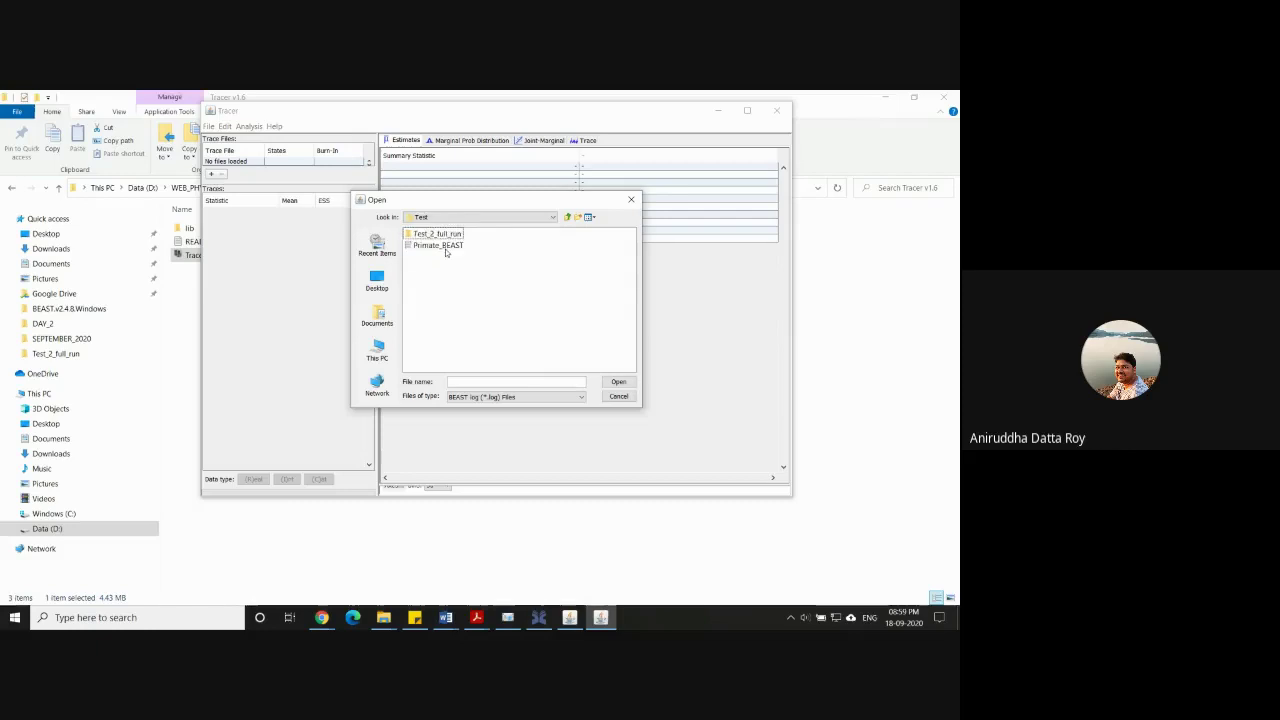
double_click(436, 234)
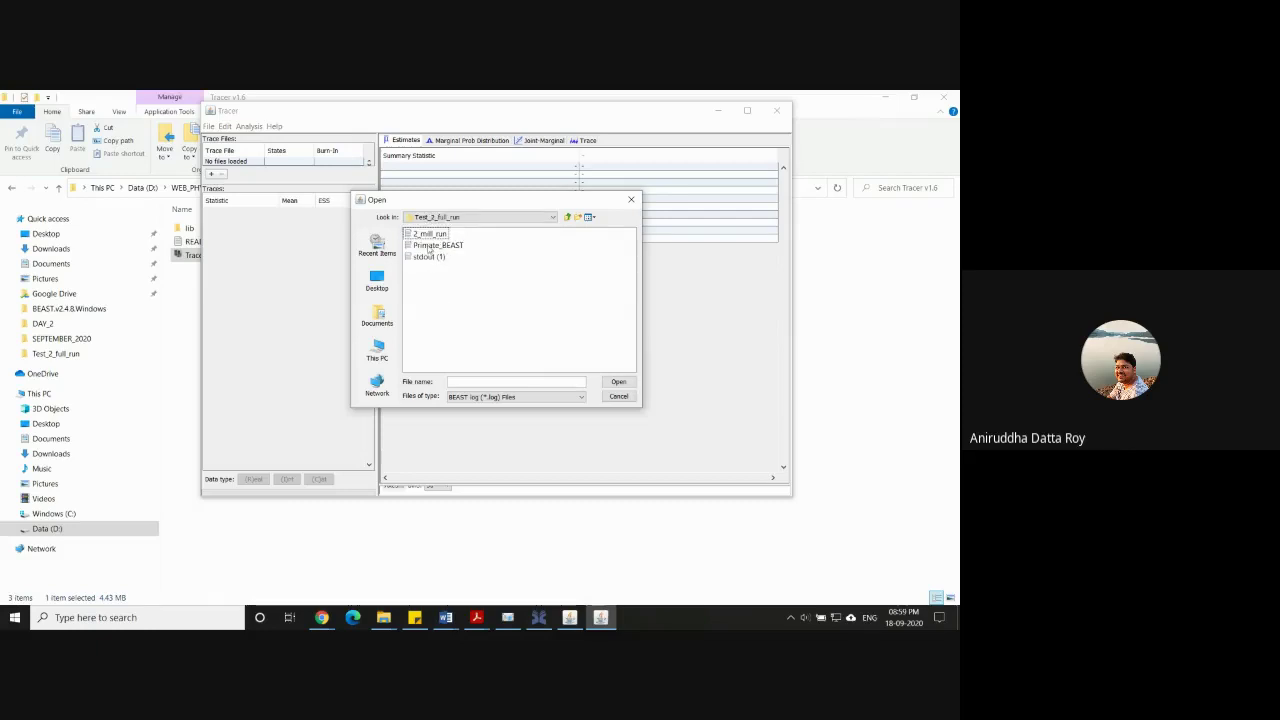
left_click(437, 245)
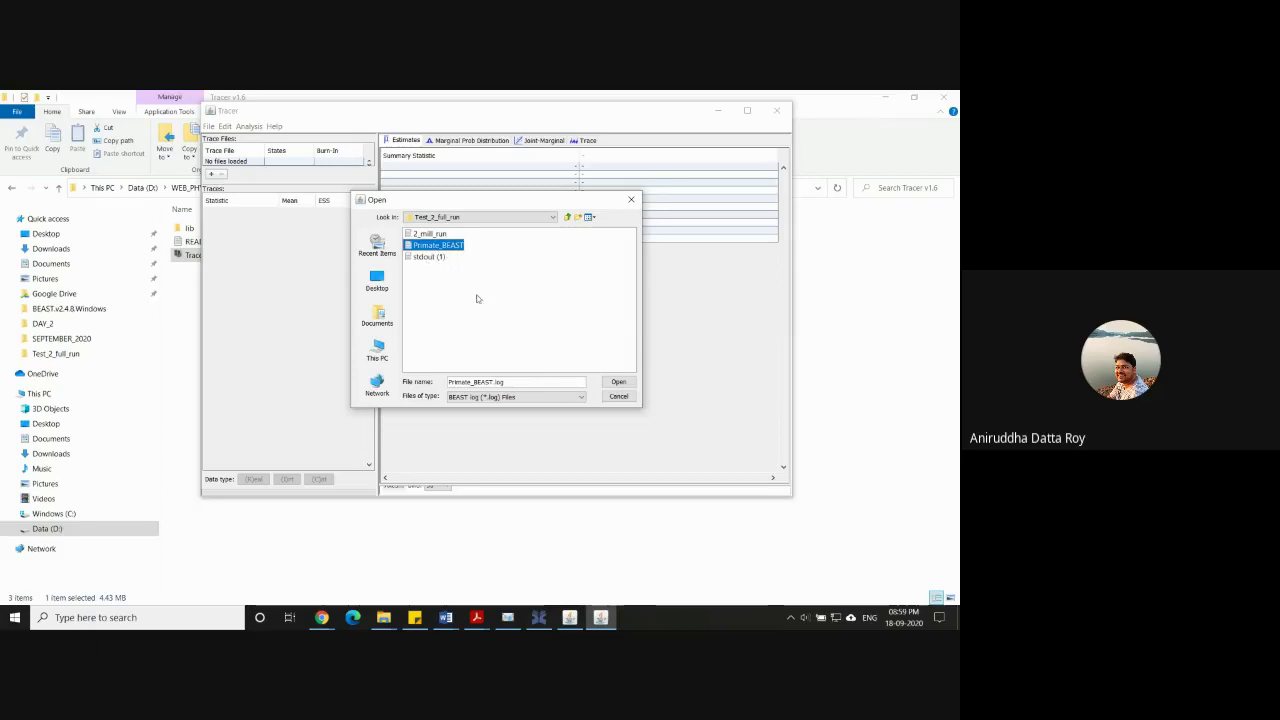
left_click(618, 381)
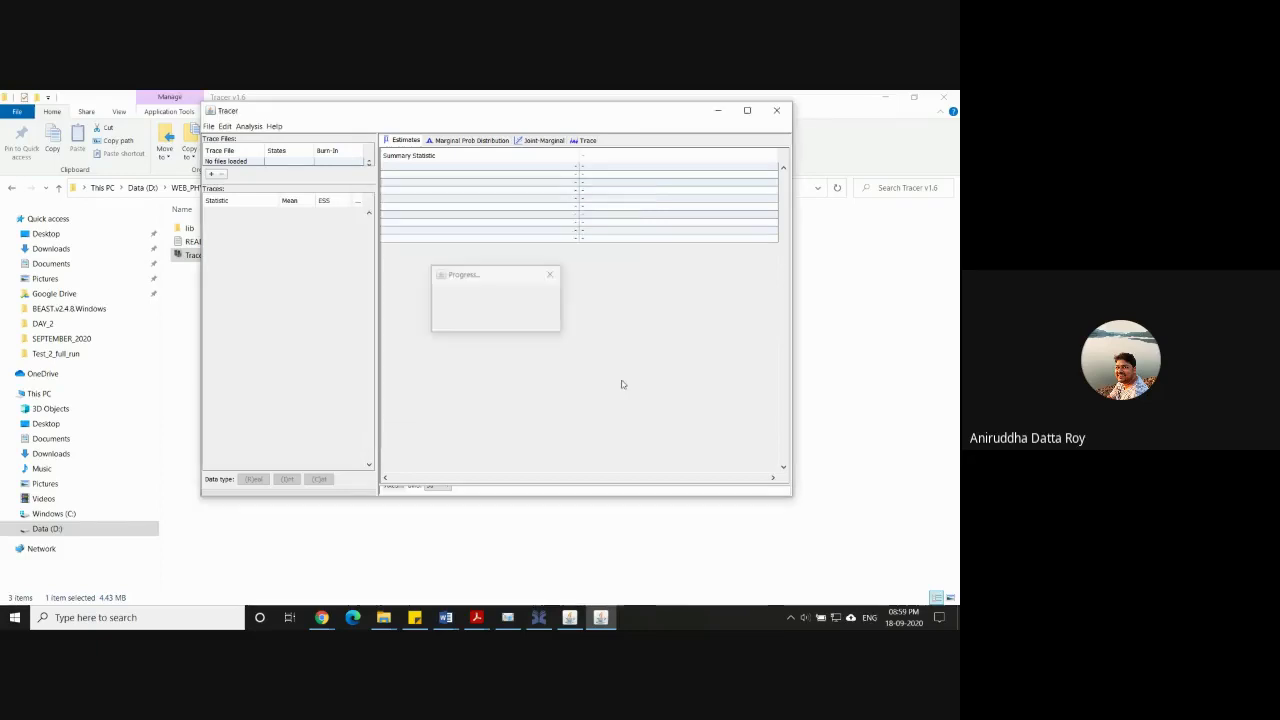
left_click(747, 110)
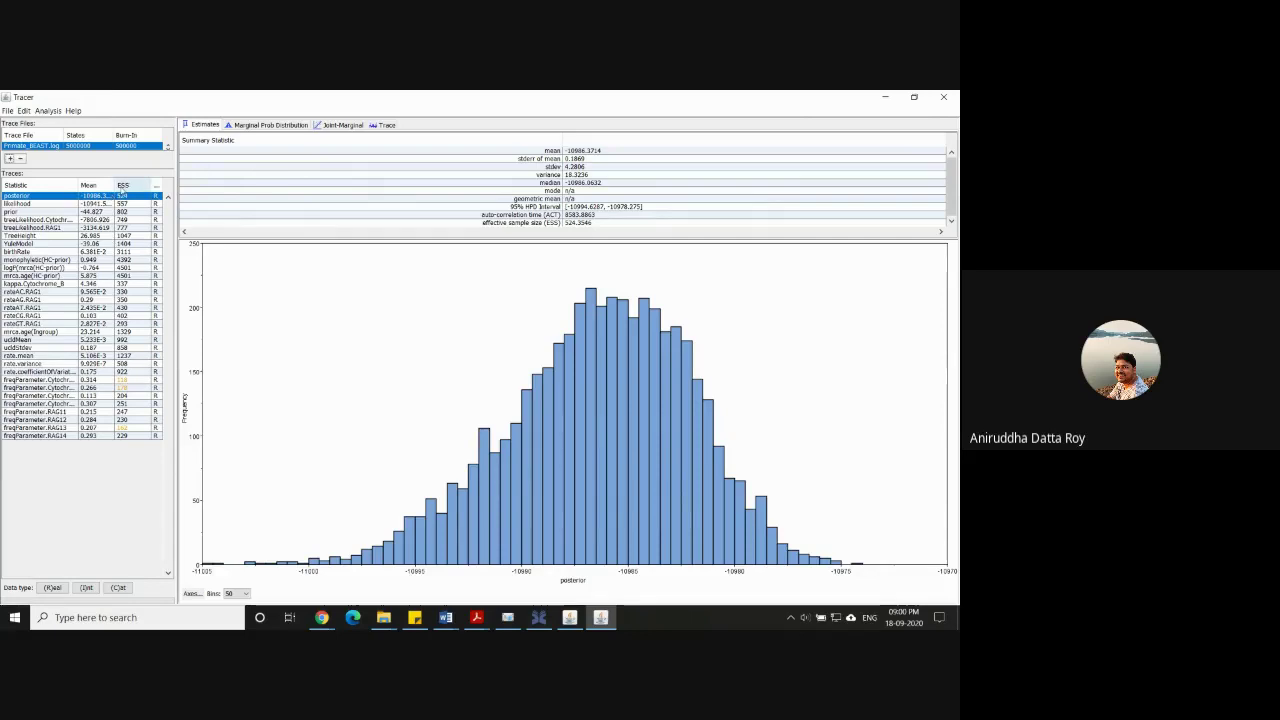
Show the posterior Trace plot with burn-in changed from 500000 to 0.
left_click(383, 125)
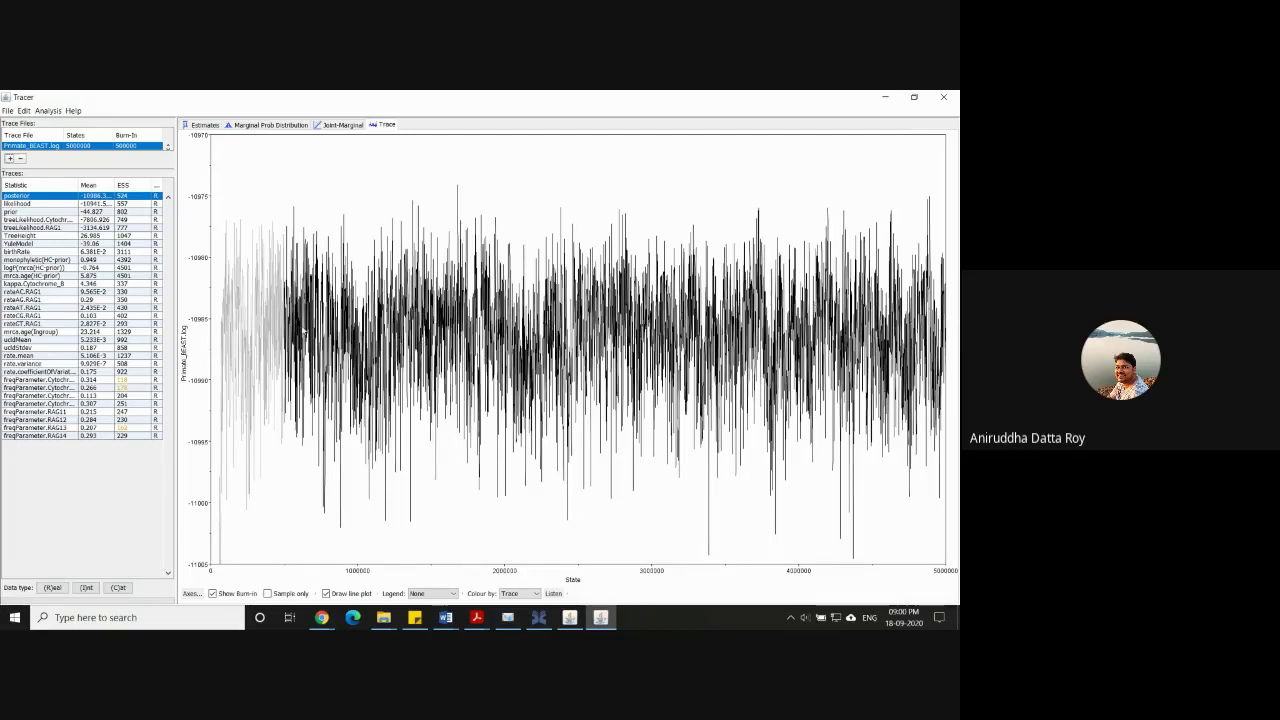
double_click(139, 148)
type("0")
key("Return")
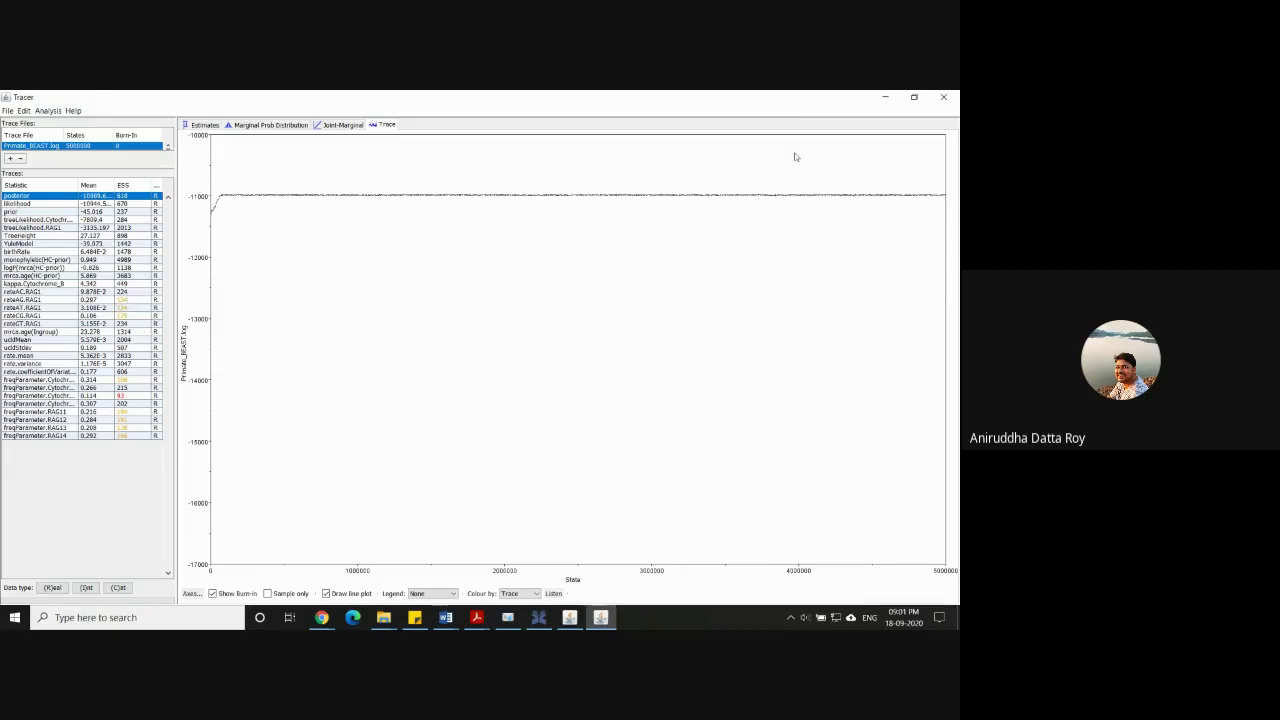
Close Tracer, relaunch Tracer v1.6, and close it again.
left_click(943, 97)
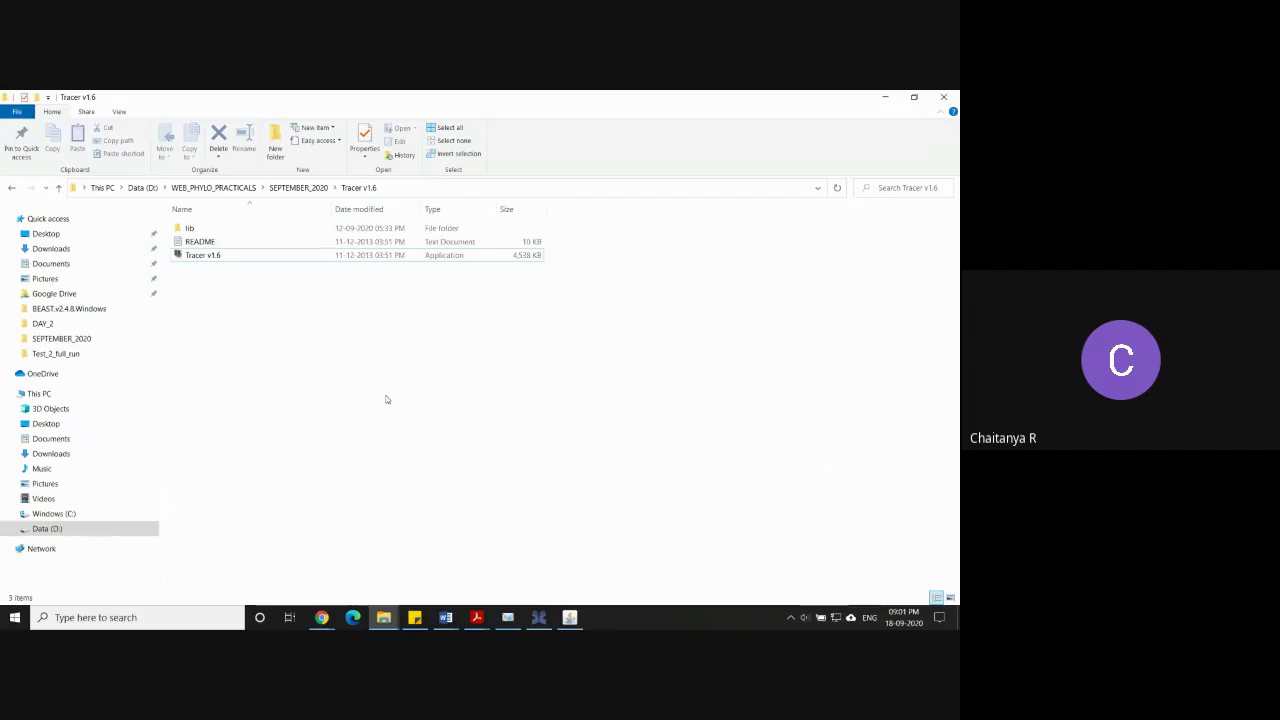
left_click(214, 257)
double_click(216, 260)
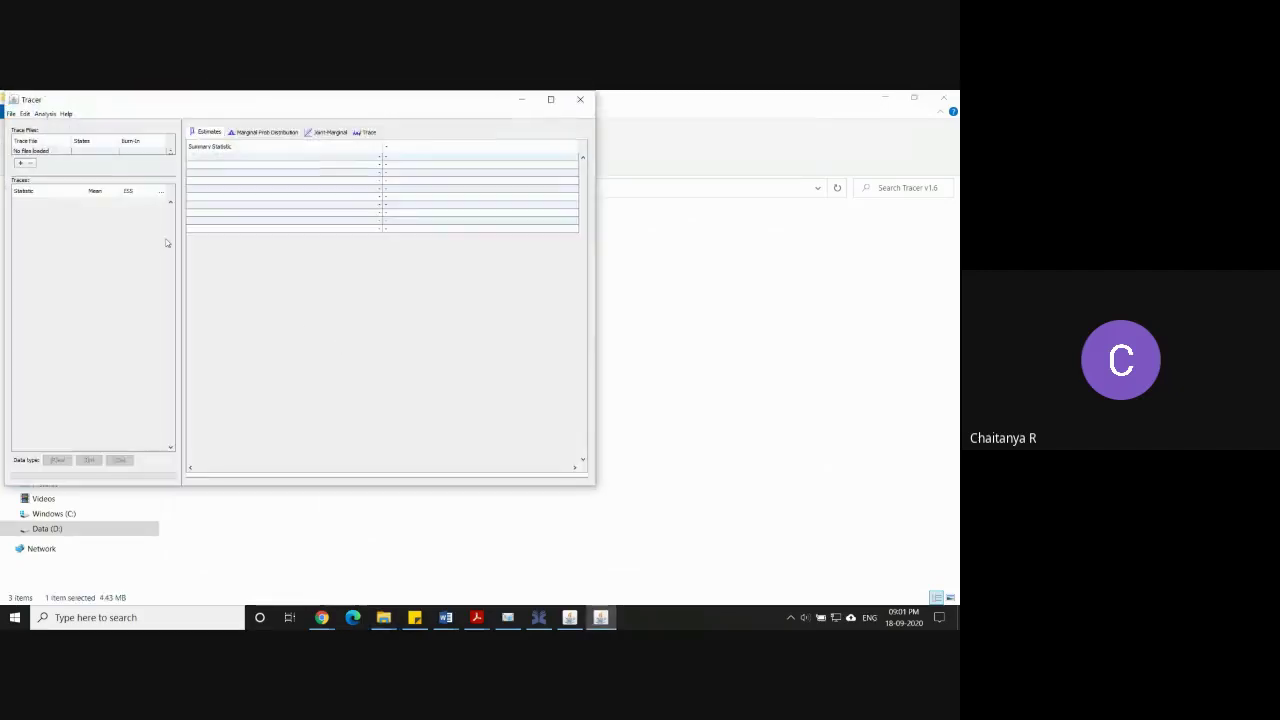
left_click(580, 101)
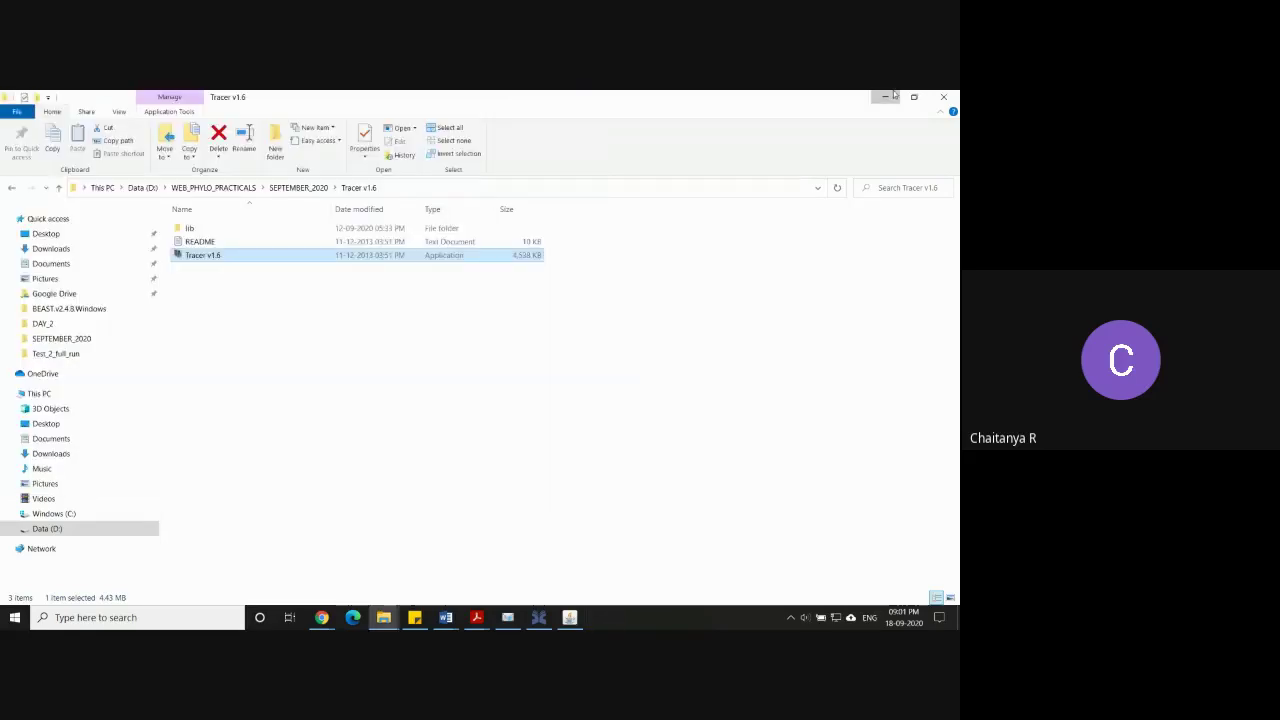
Restore File Explorer, go up to SEPTEMBER_2020, and clear the file selection.
left_click(894, 95)
mouse_move(383, 617)
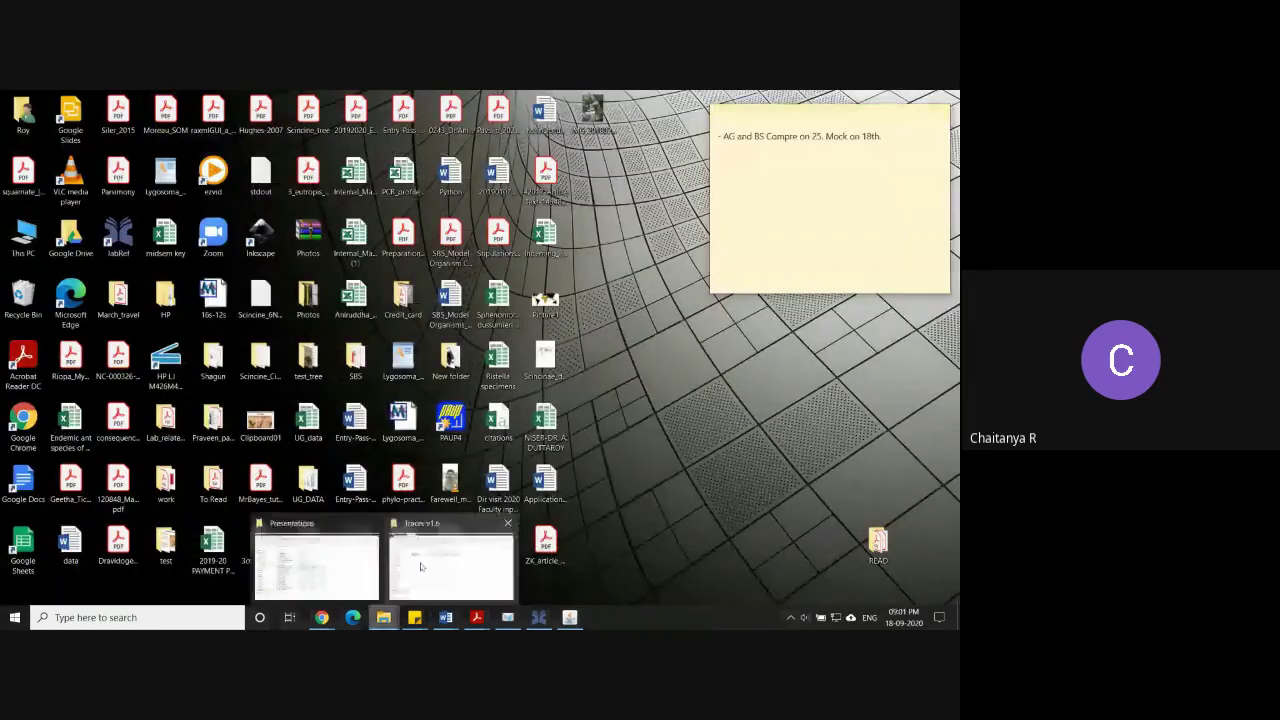
left_click(354, 586)
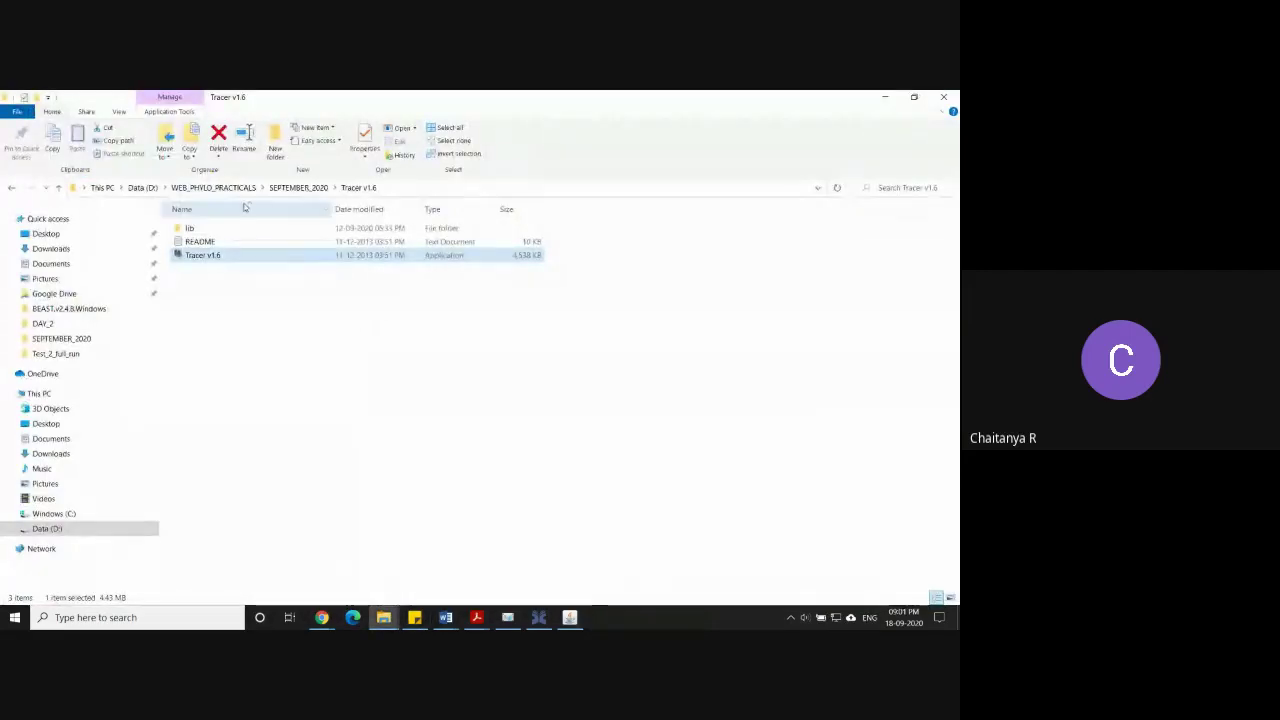
left_click(298, 187)
left_click(262, 435)
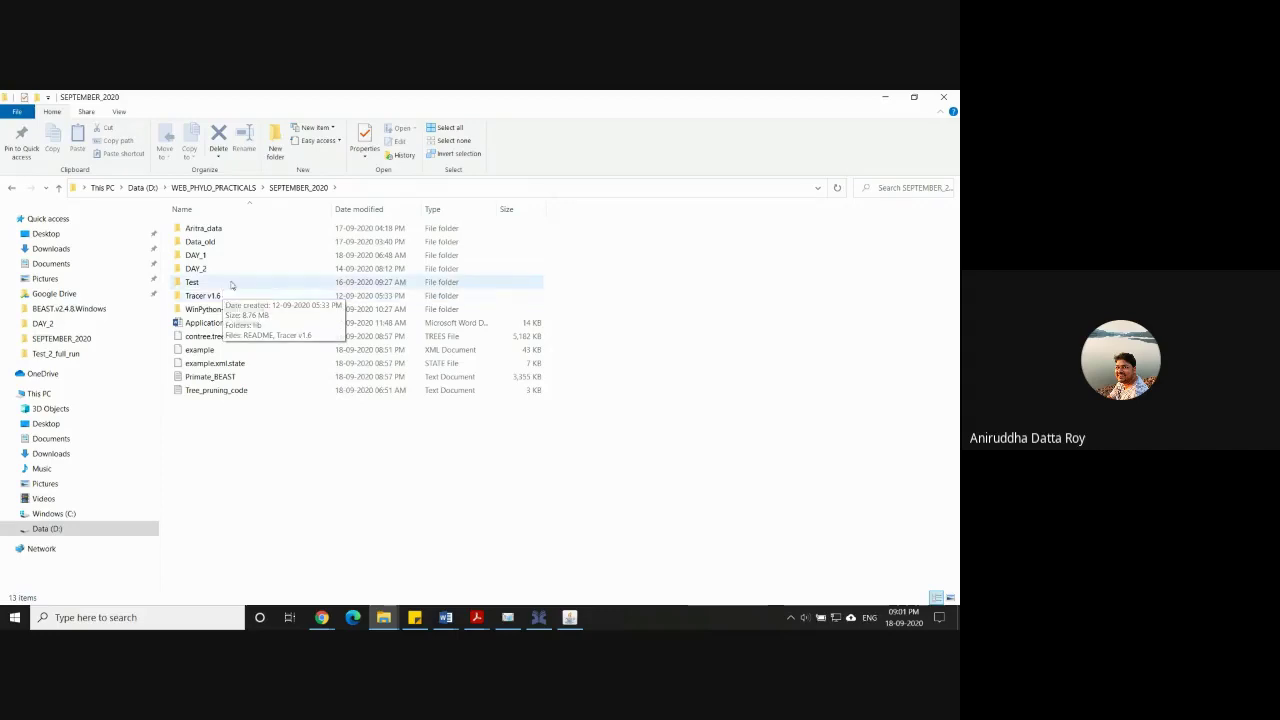
Browse the Test_2_full_run folder, then return to SEPTEMBER_2020.
double_click(231, 281)
double_click(209, 228)
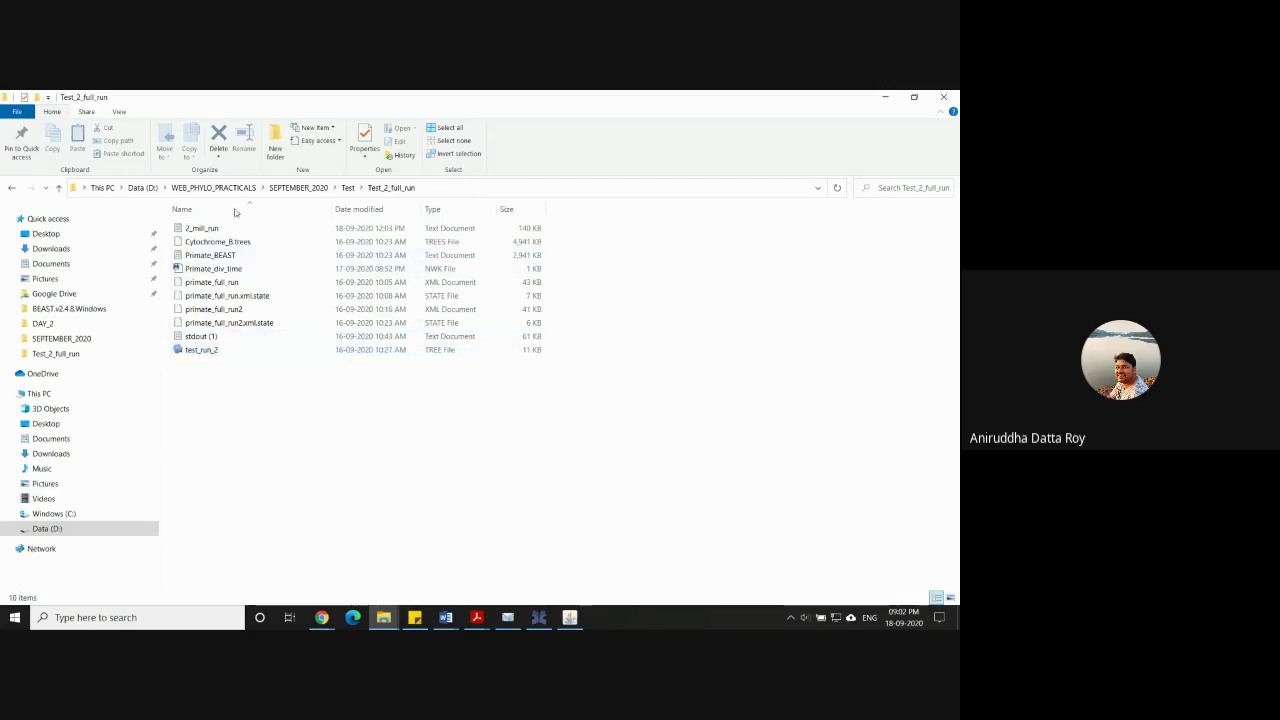
left_click(299, 188)
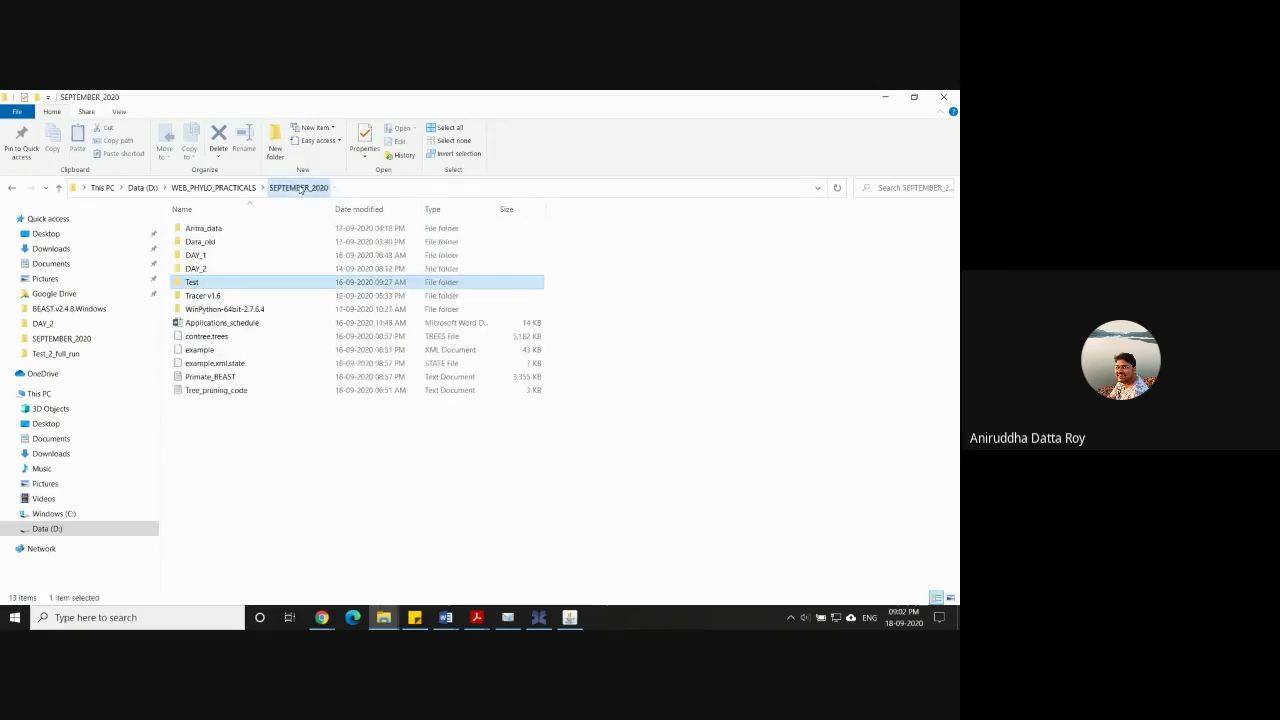
Launch TreeAnnotator from DAY_2 > BEAST.v2.4.8.Windows > BEAST.
double_click(207, 269)
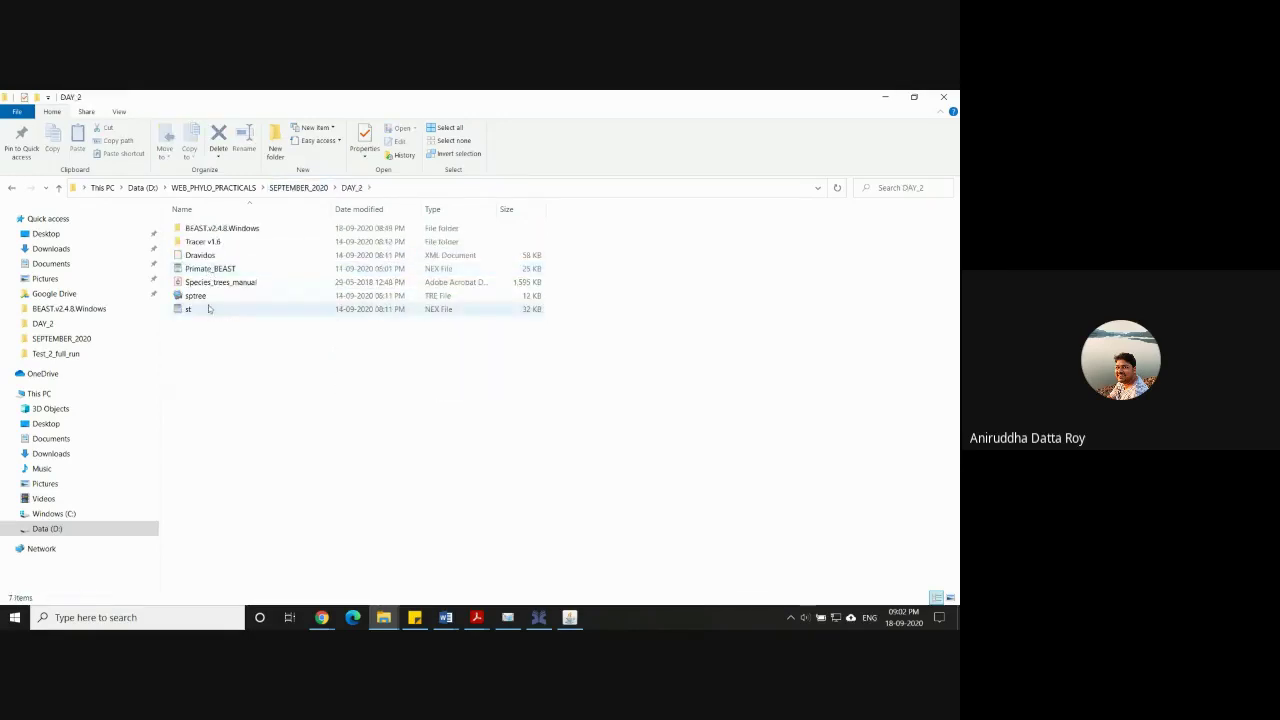
double_click(207, 230)
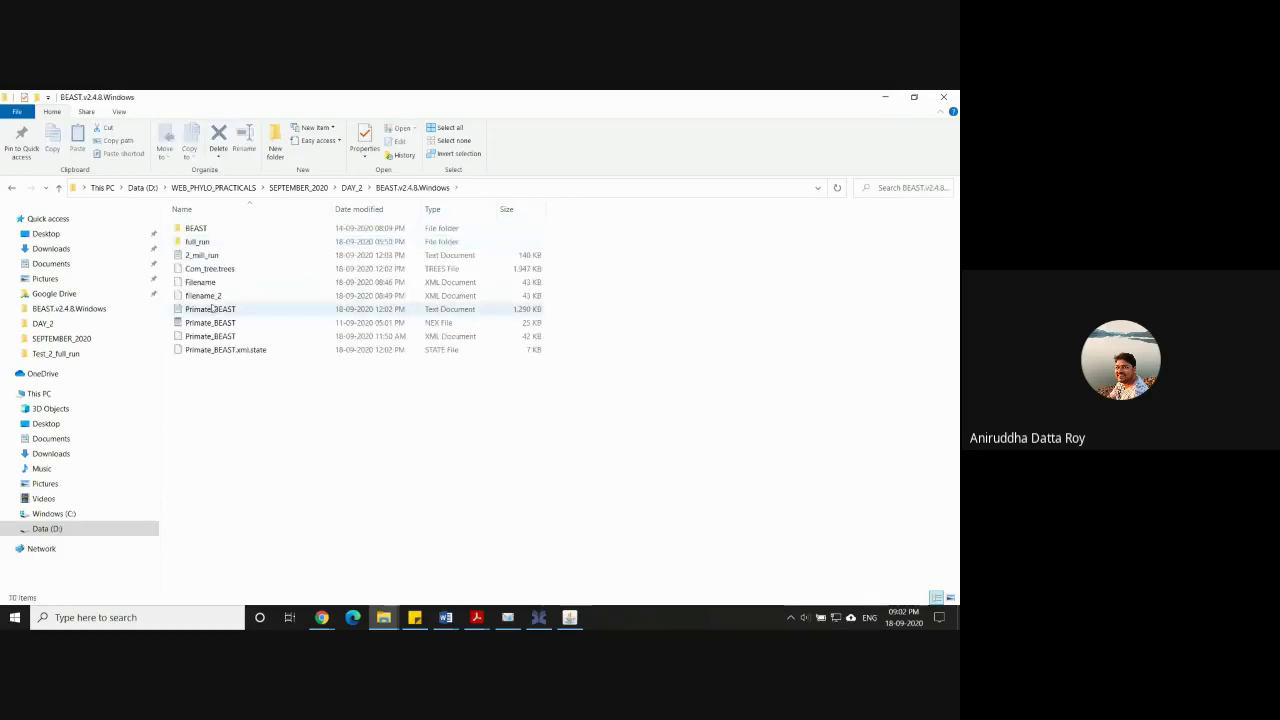
double_click(200, 229)
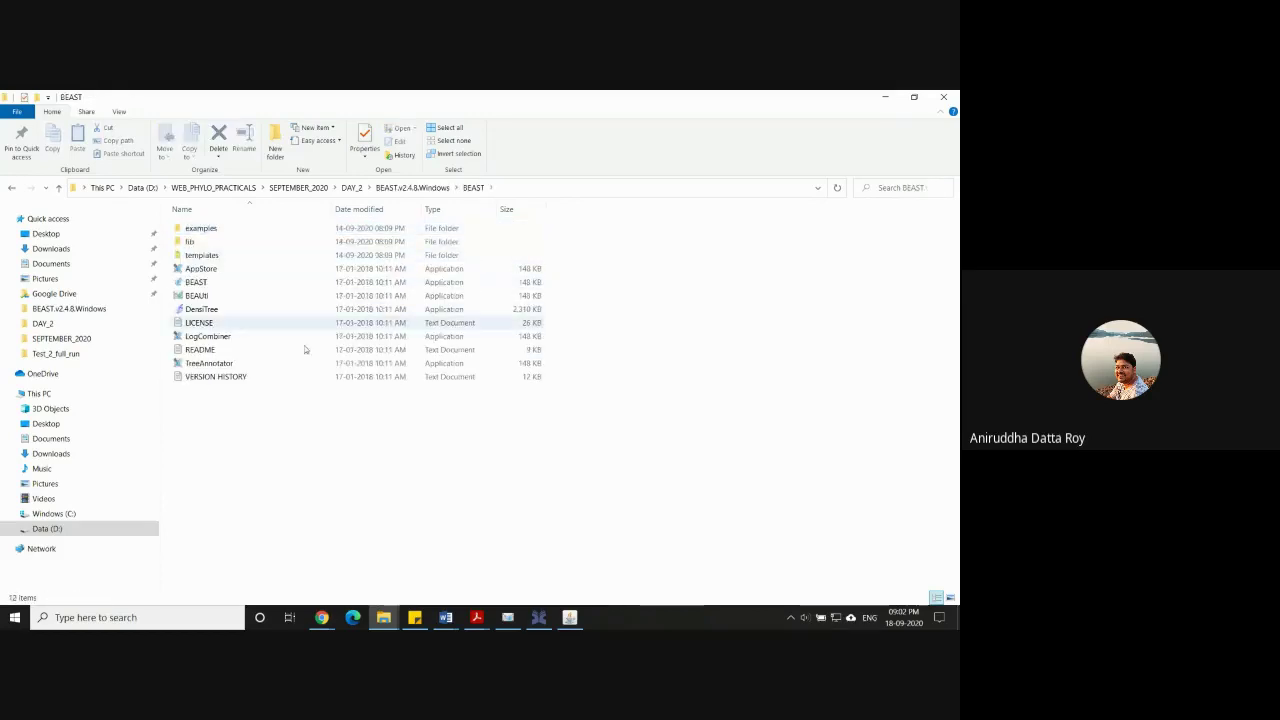
left_click(216, 364)
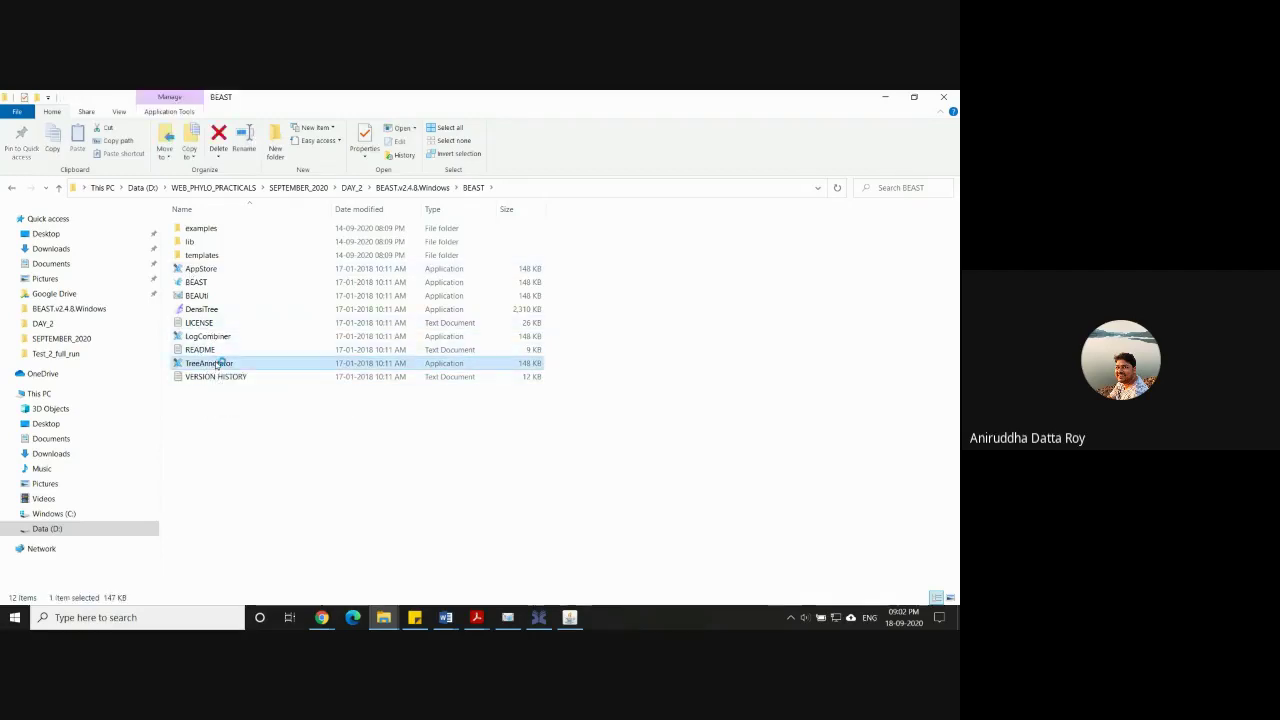
double_click(218, 364)
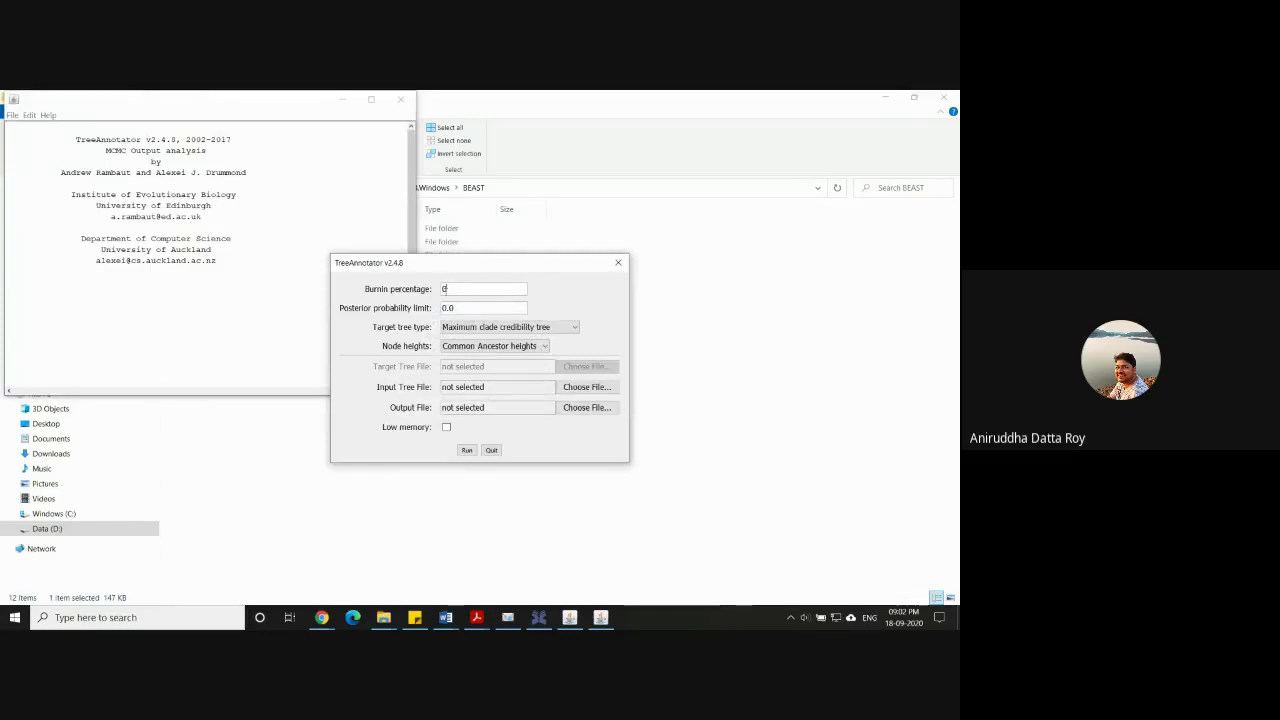
Enter 25 as the burn-in percentage and choose Mean heights for node heights.
double_click(448, 289)
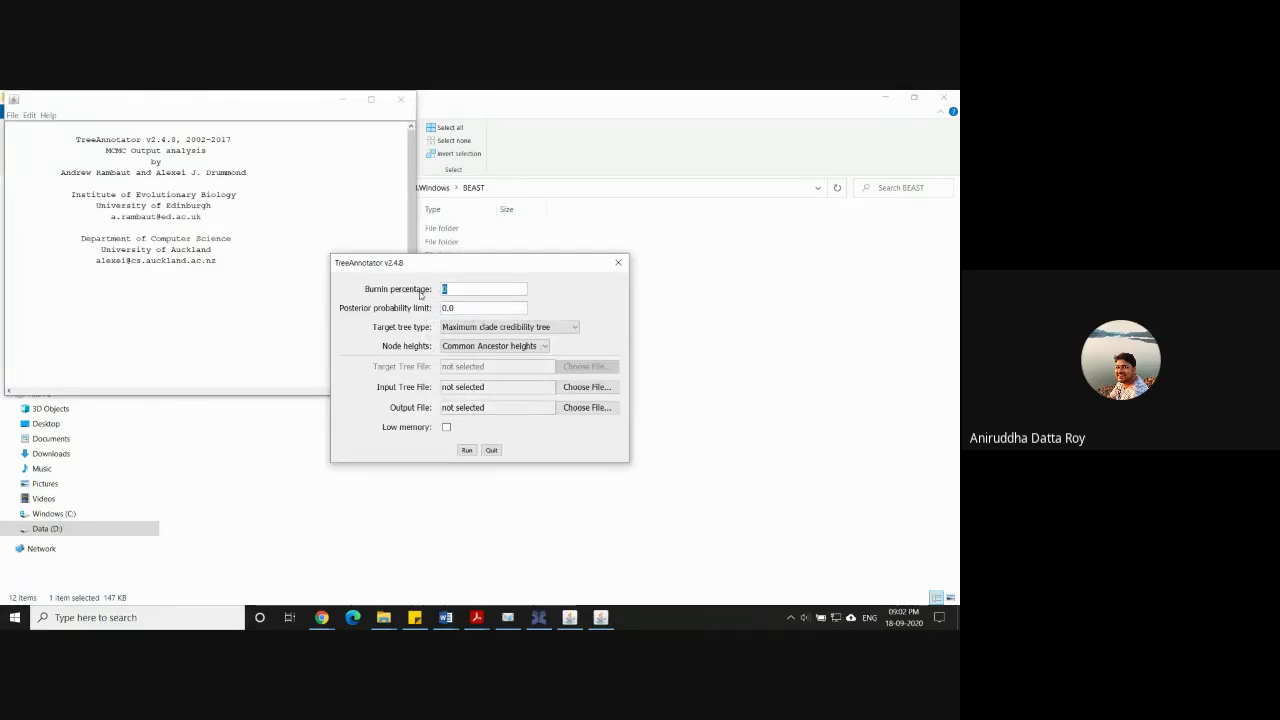
type("25")
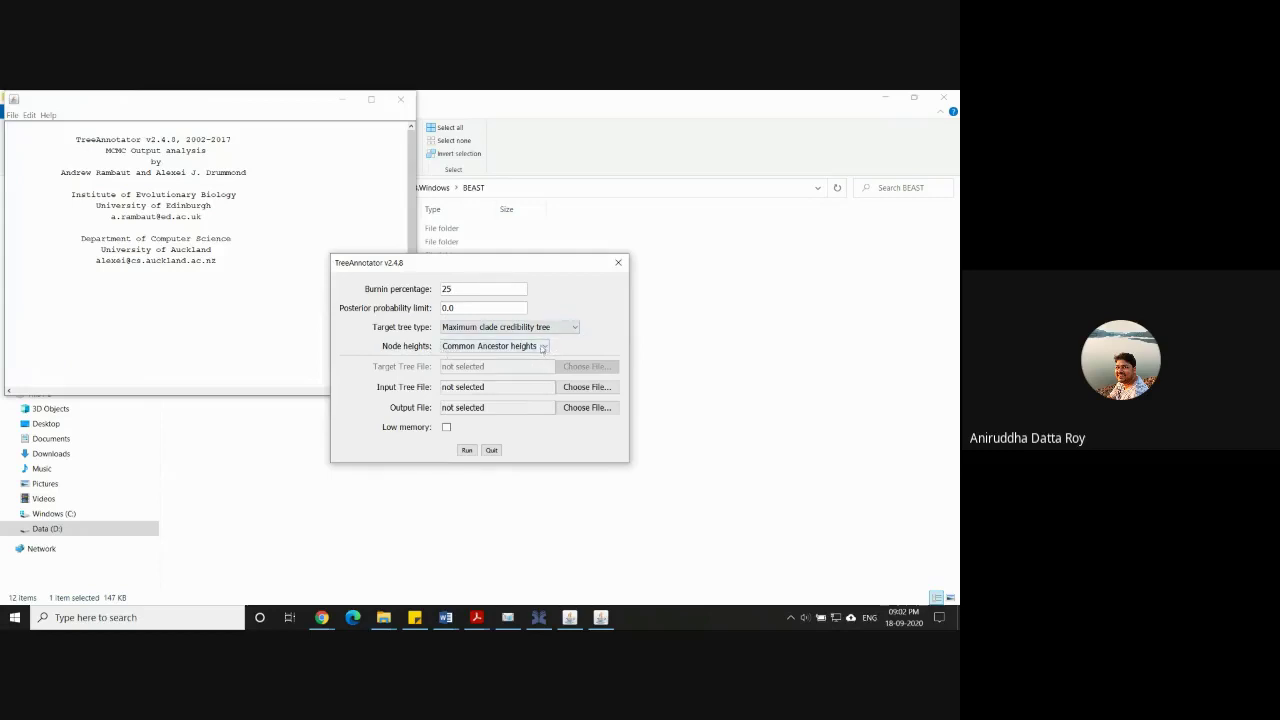
left_click(542, 346)
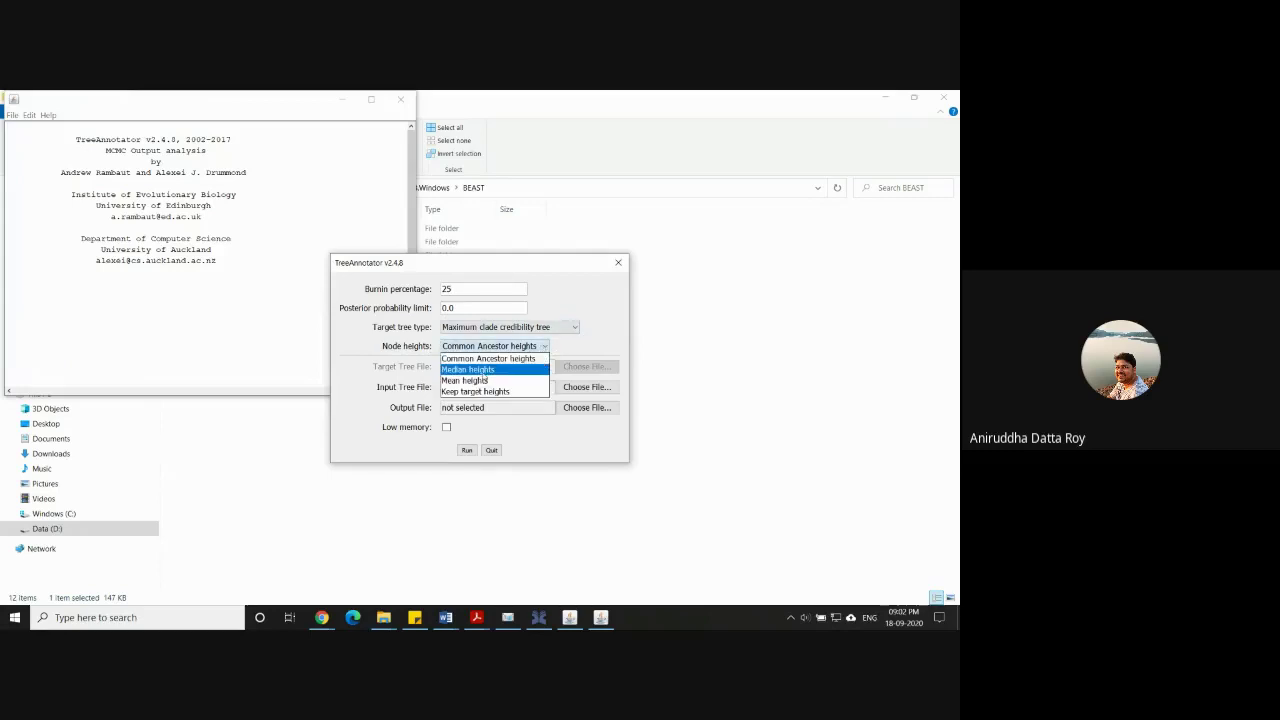
left_click(478, 381)
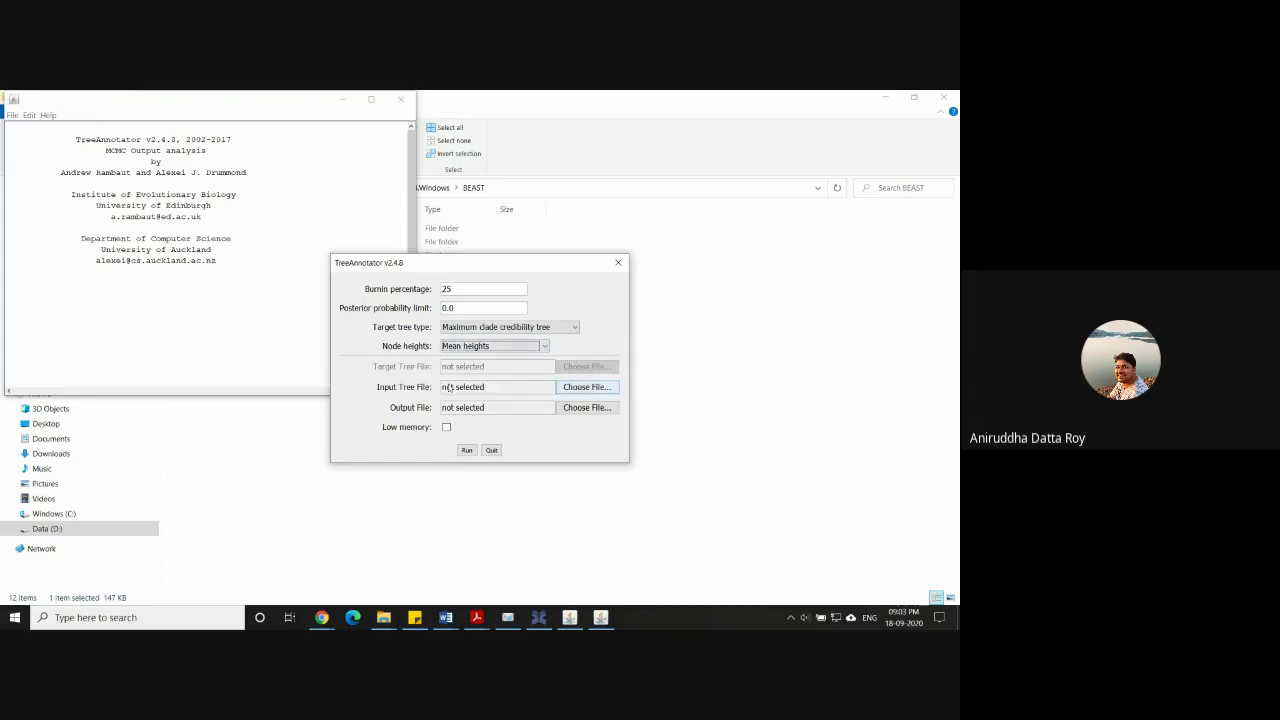
Set the input tree file to Cytochrome_B.trees from SEPTEMBER_2020/Test/Test_2_full_run.
left_click(595, 388)
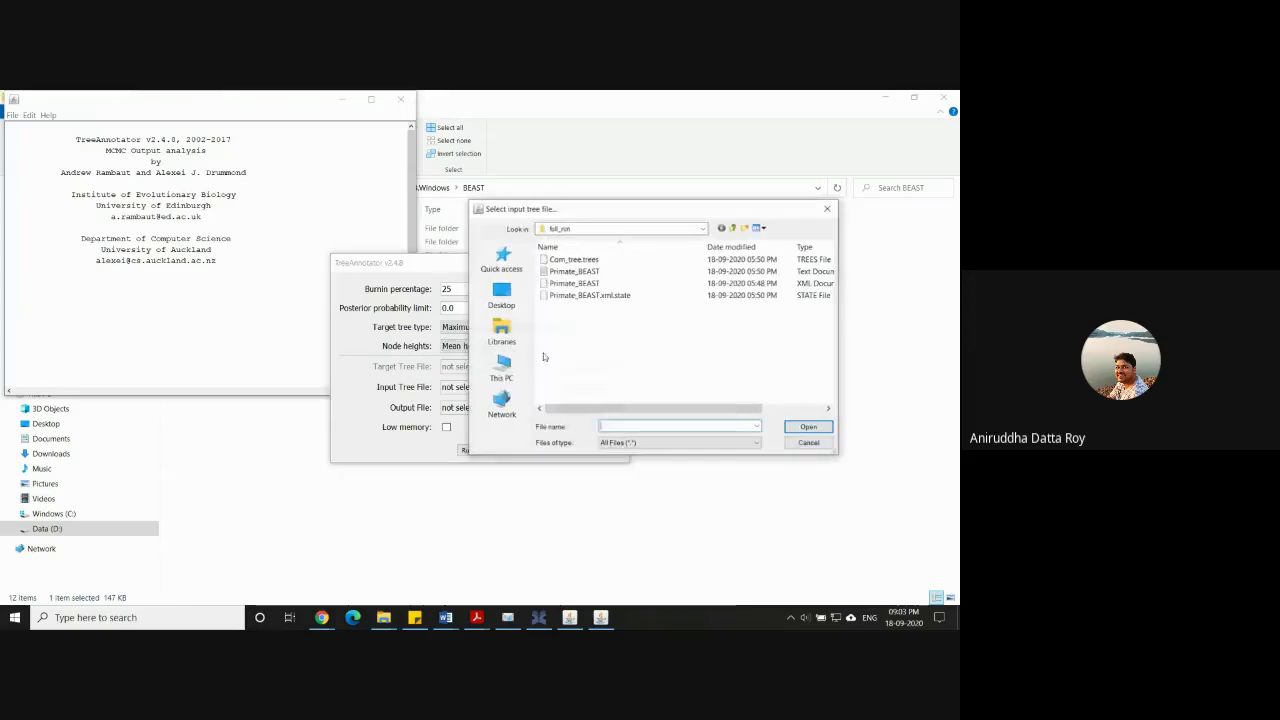
left_click(734, 228)
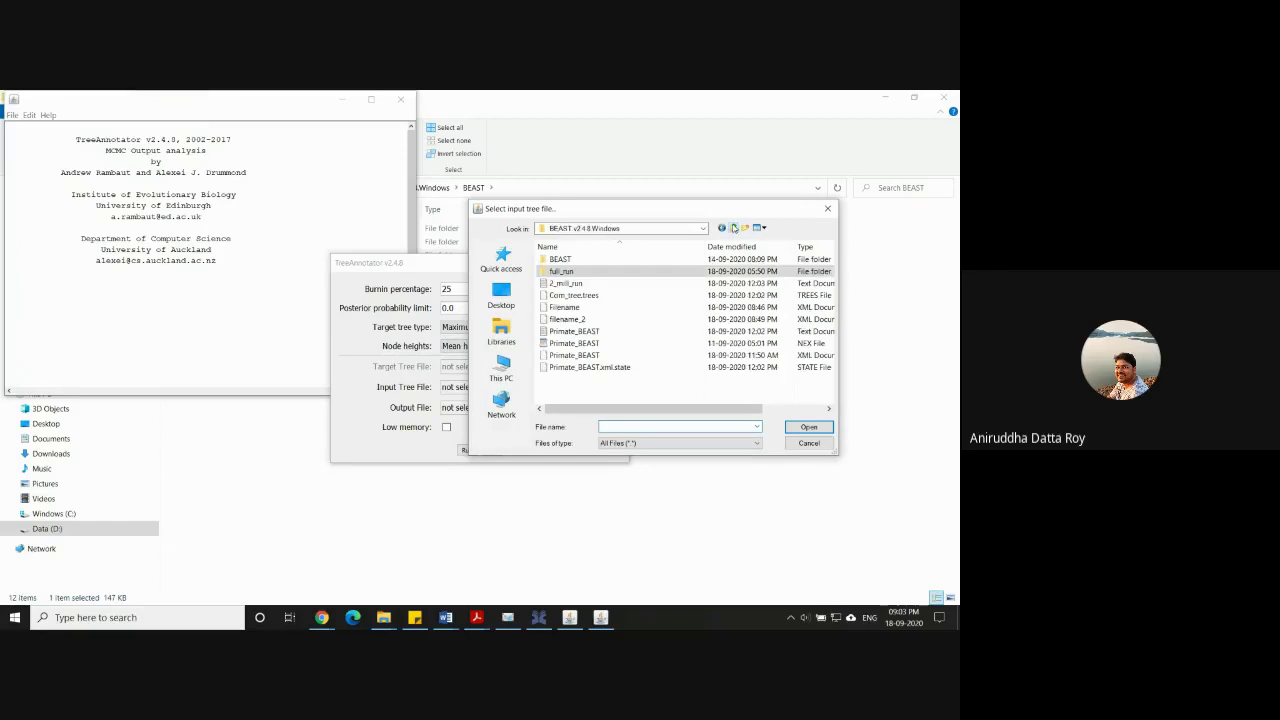
left_click(734, 228)
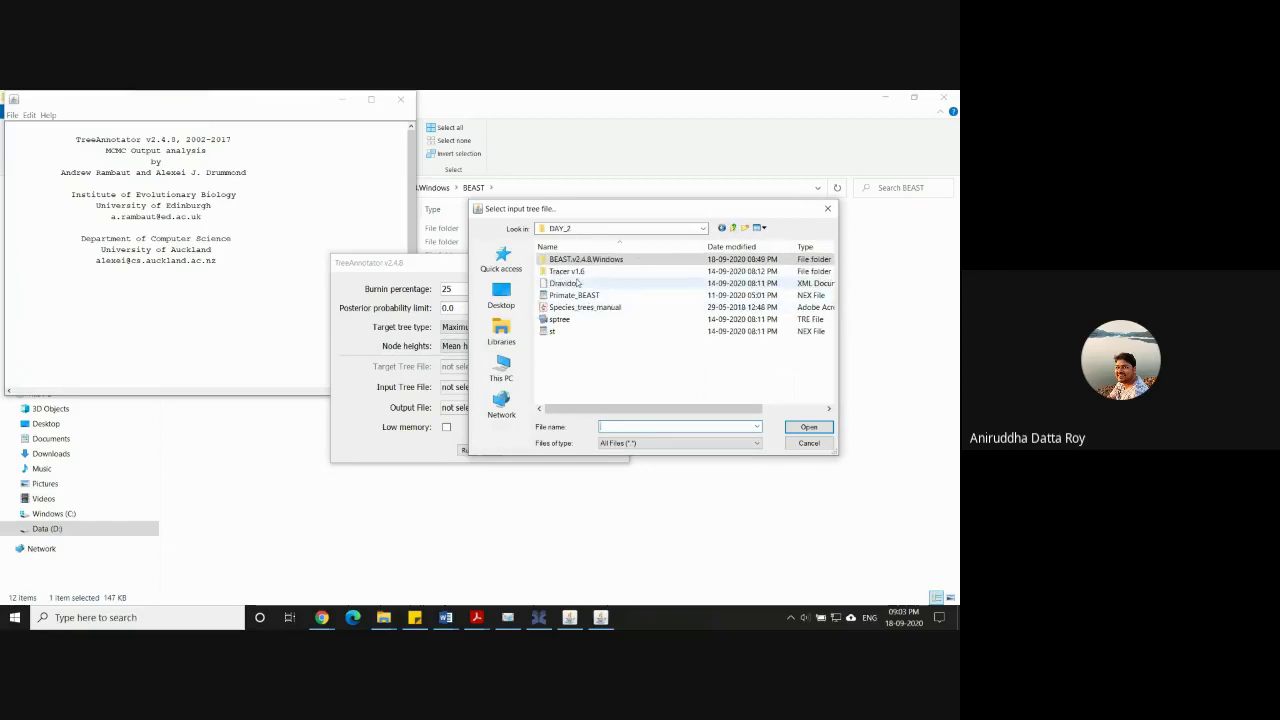
left_click(734, 228)
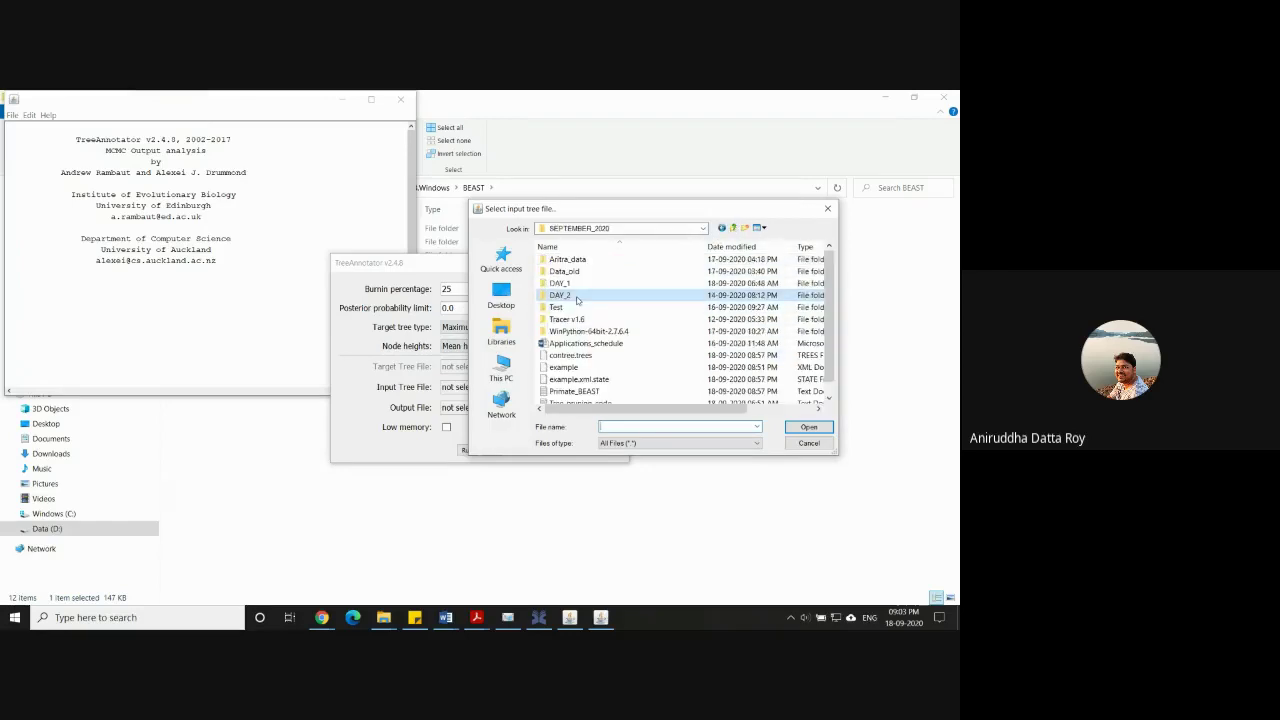
double_click(560, 306)
double_click(565, 259)
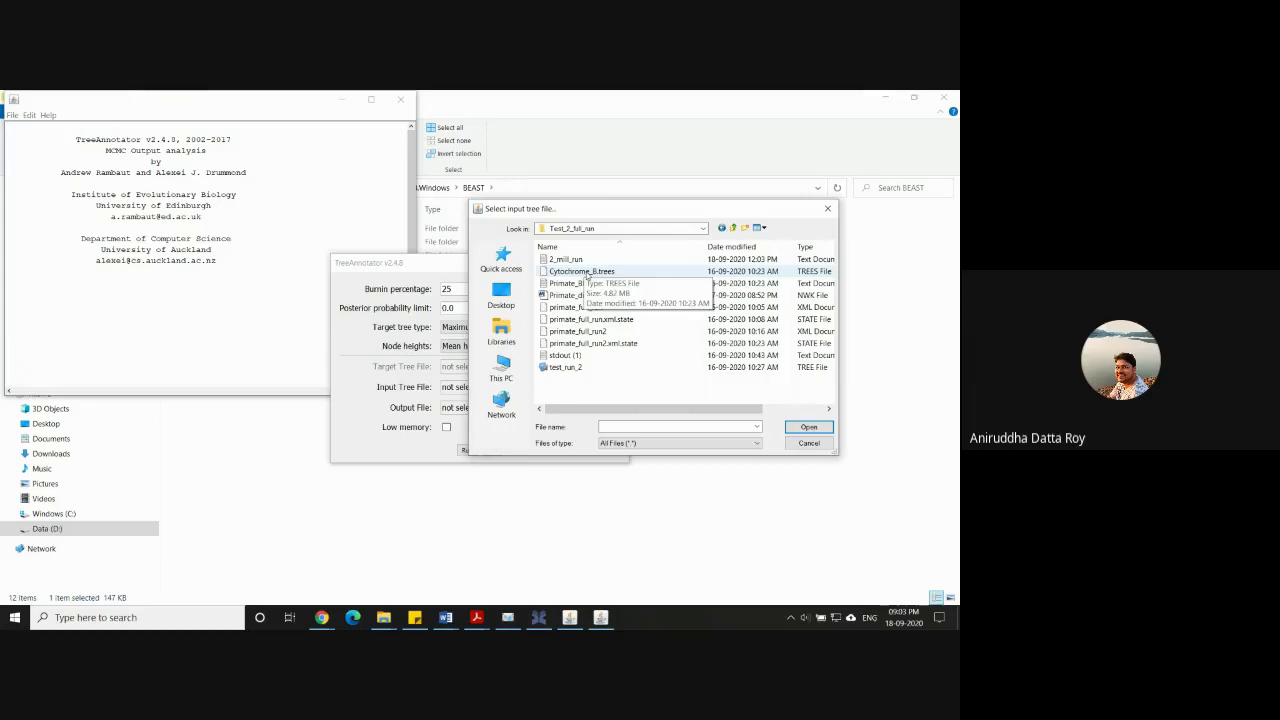
left_click(587, 272)
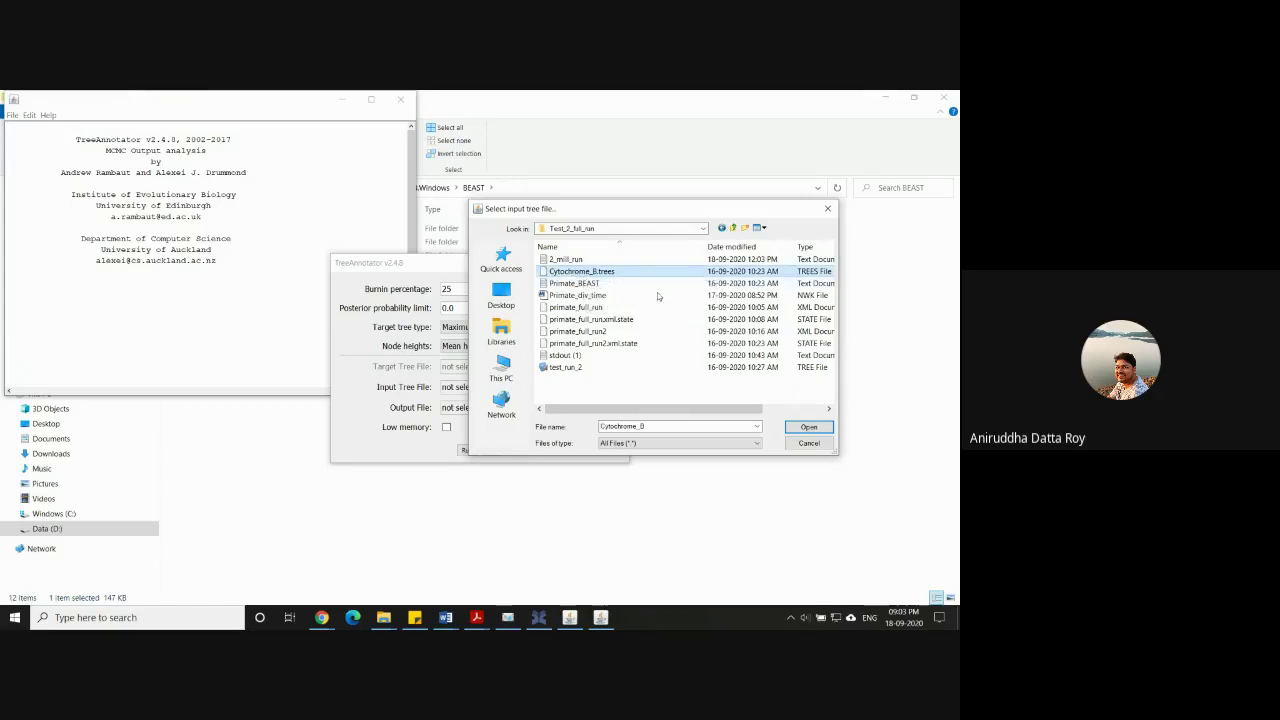
left_click(825, 431)
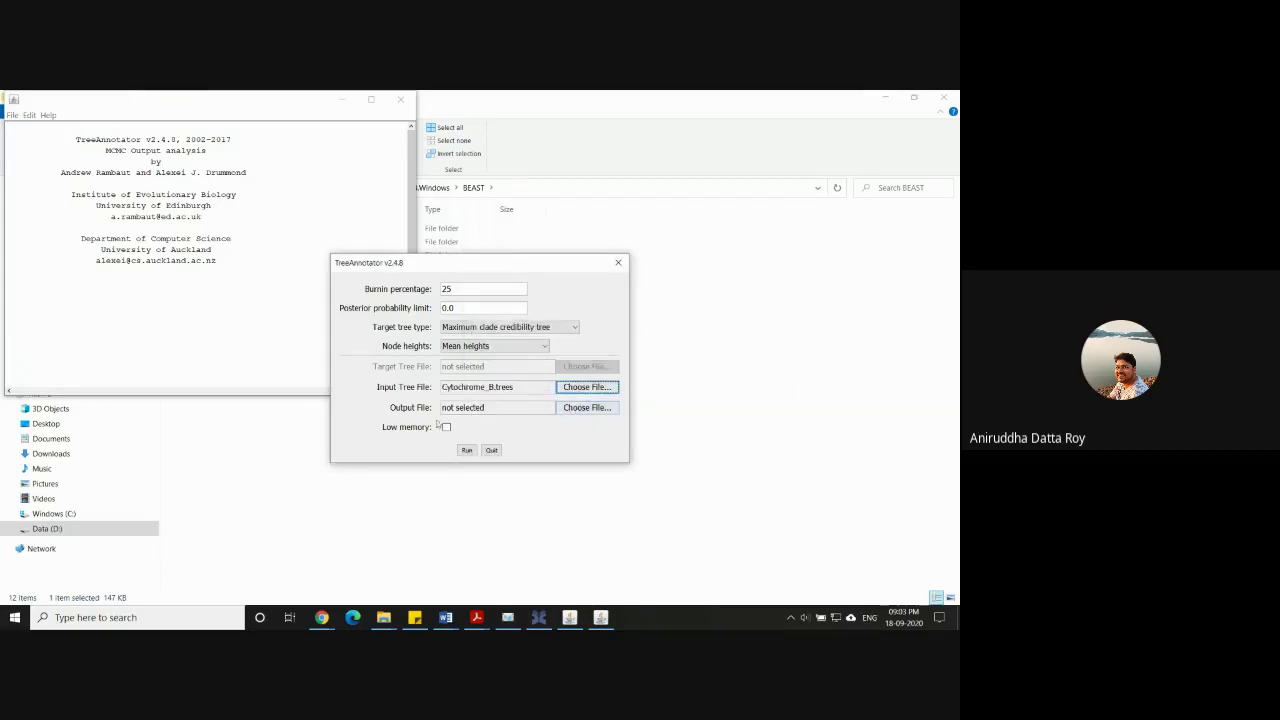
Set the output file to Example.tree, run the summary, and close the console.
left_click_drag(482, 264, 506, 148)
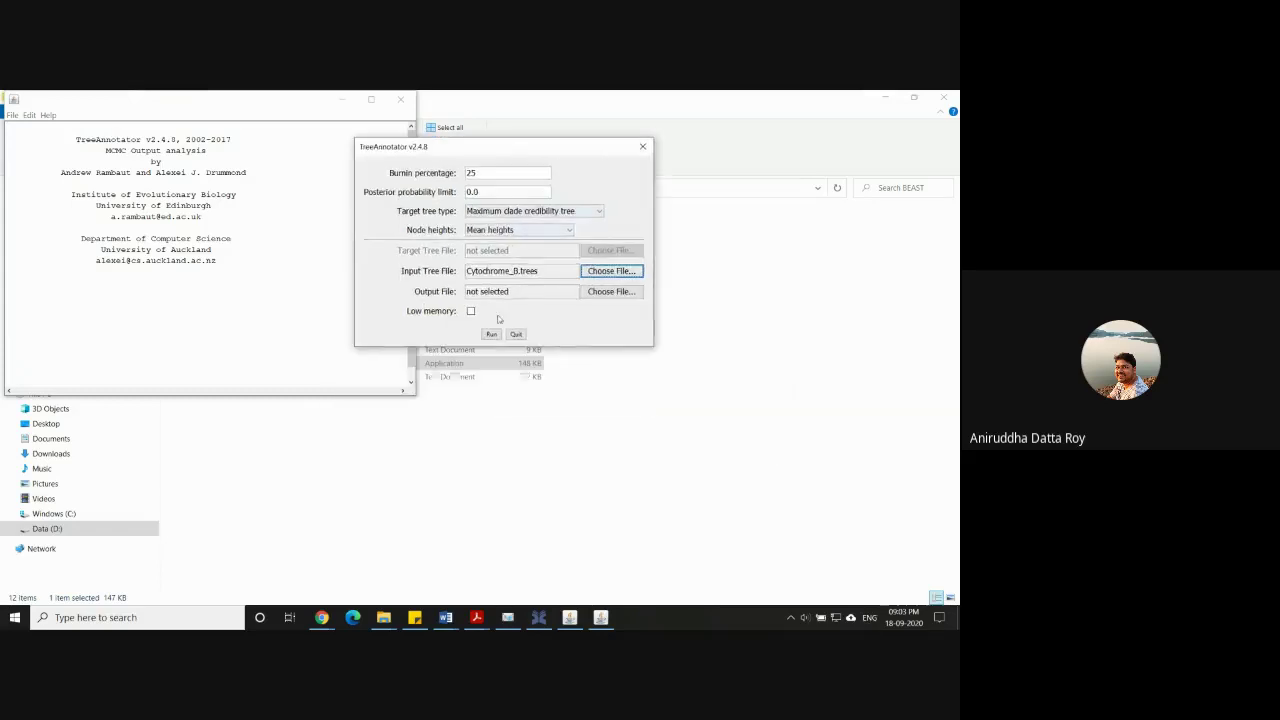
left_click(610, 292)
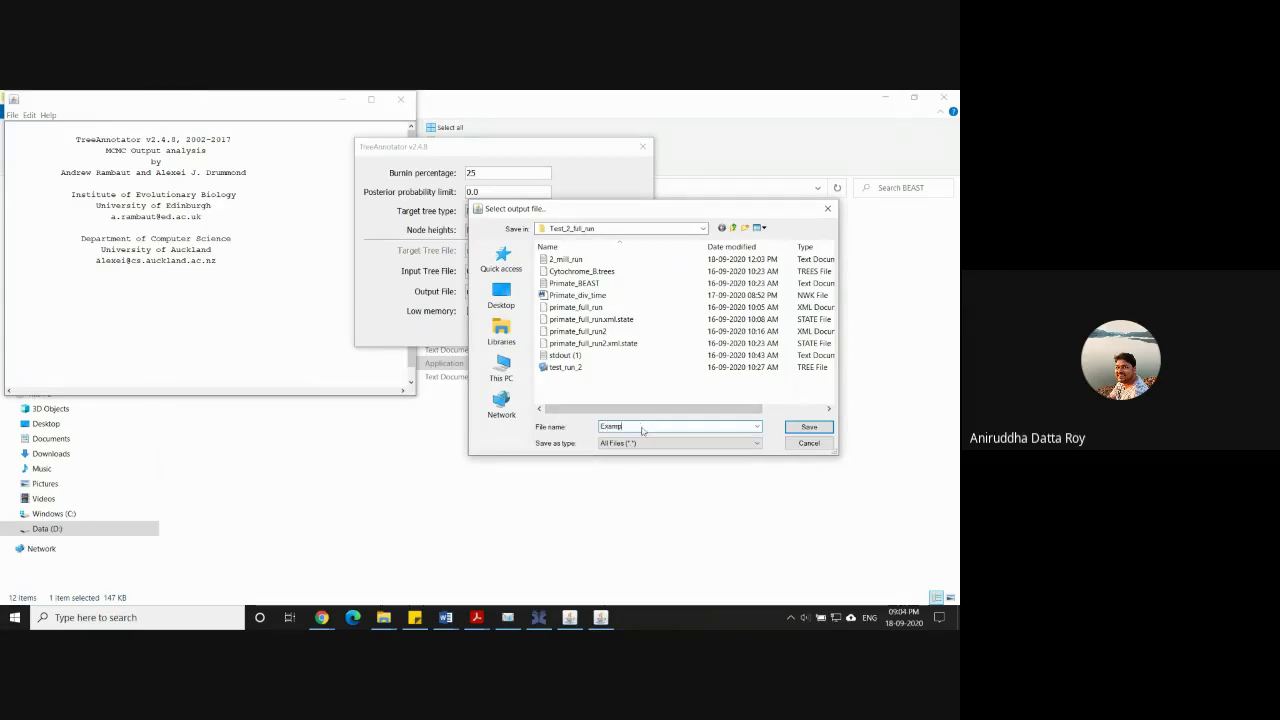
type("le.tree")
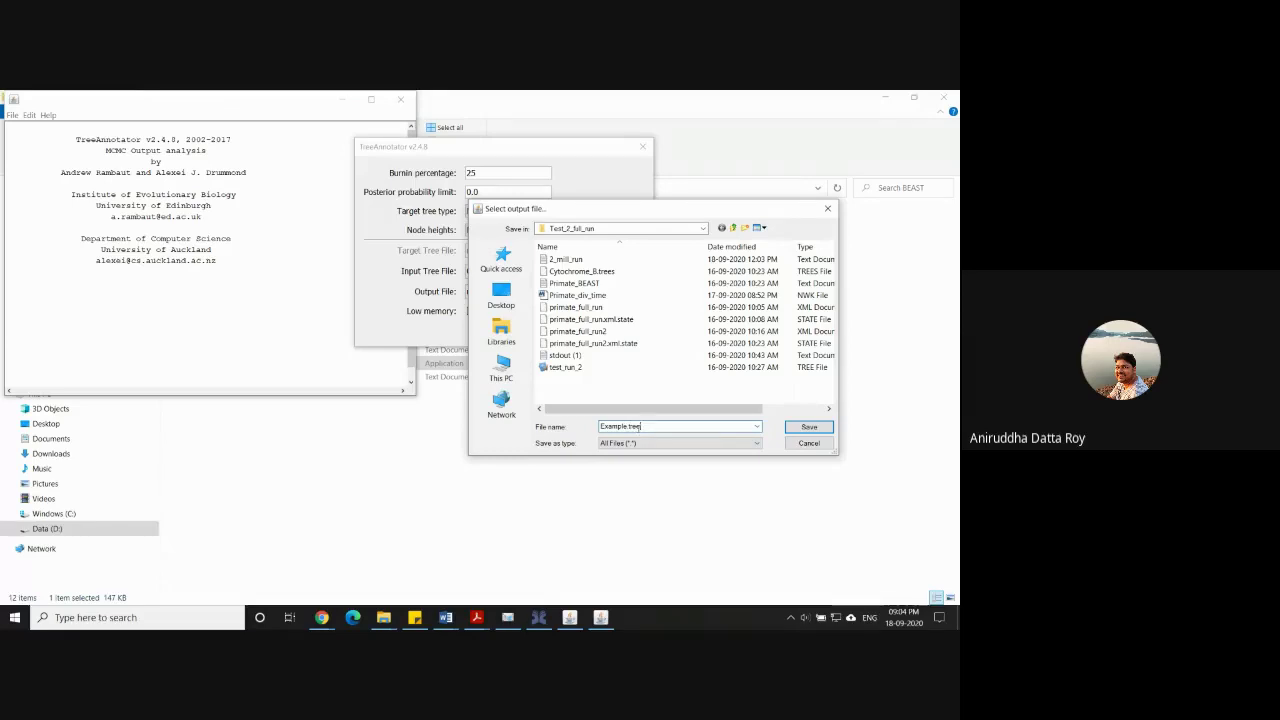
left_click(811, 429)
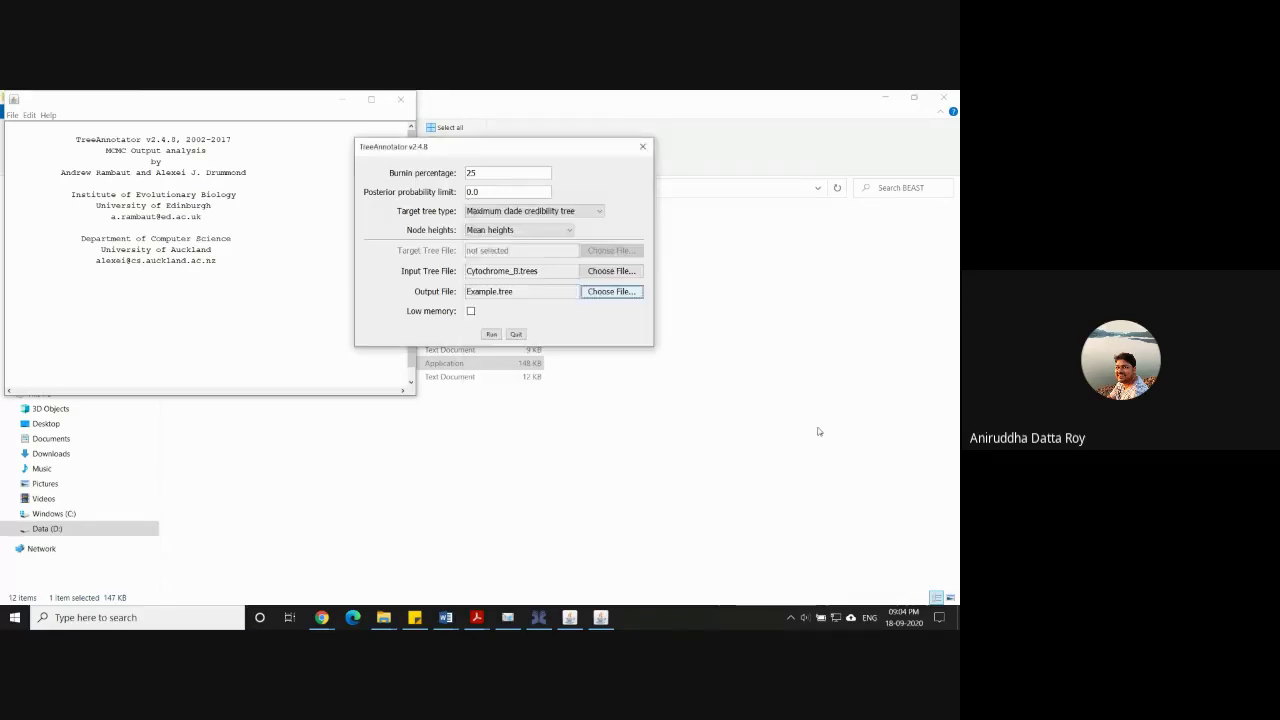
left_click(491, 334)
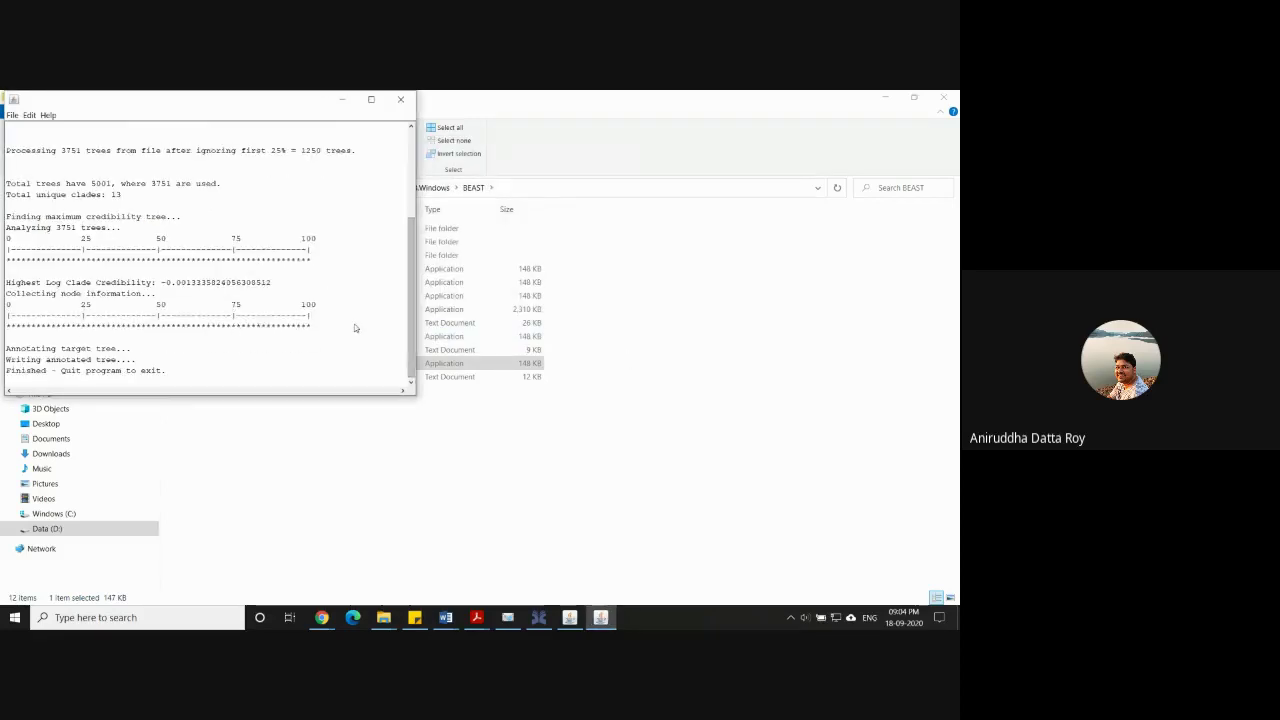
left_click(401, 101)
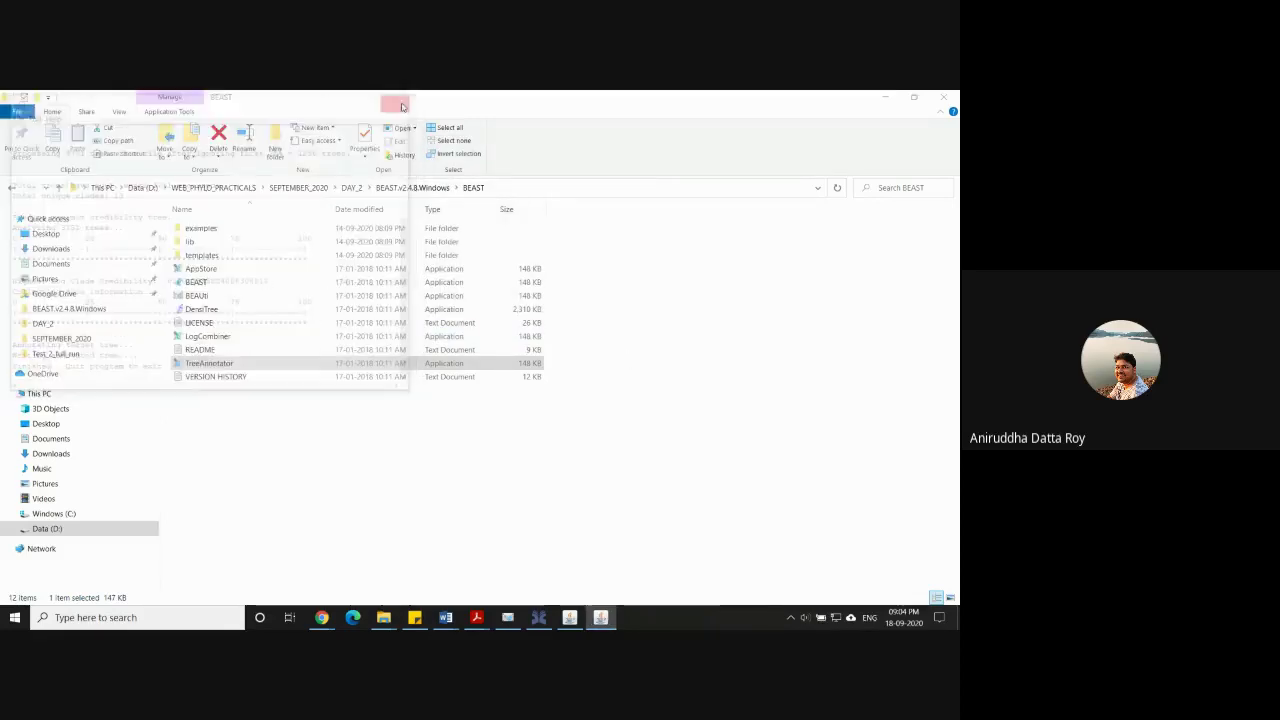
Navigate from SEPTEMBER_2020 into Test > Test_2_full_run to find the new Example tree file.
left_click(298, 188)
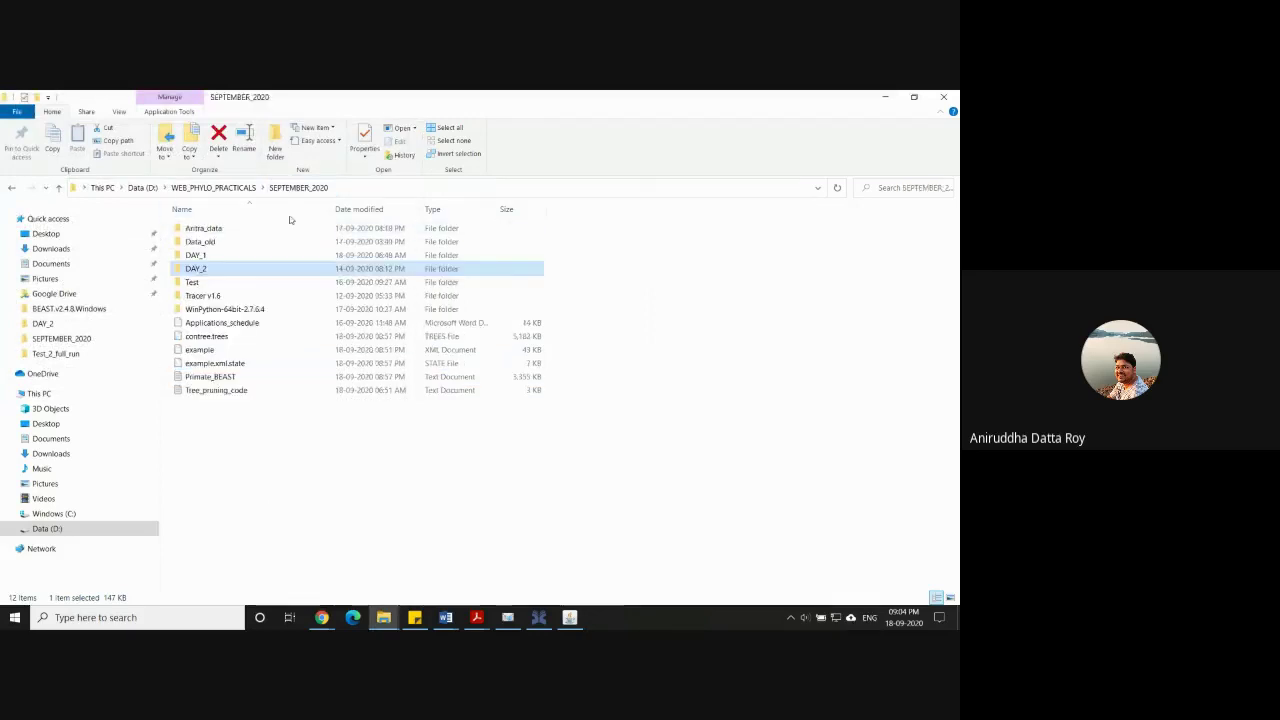
double_click(212, 286)
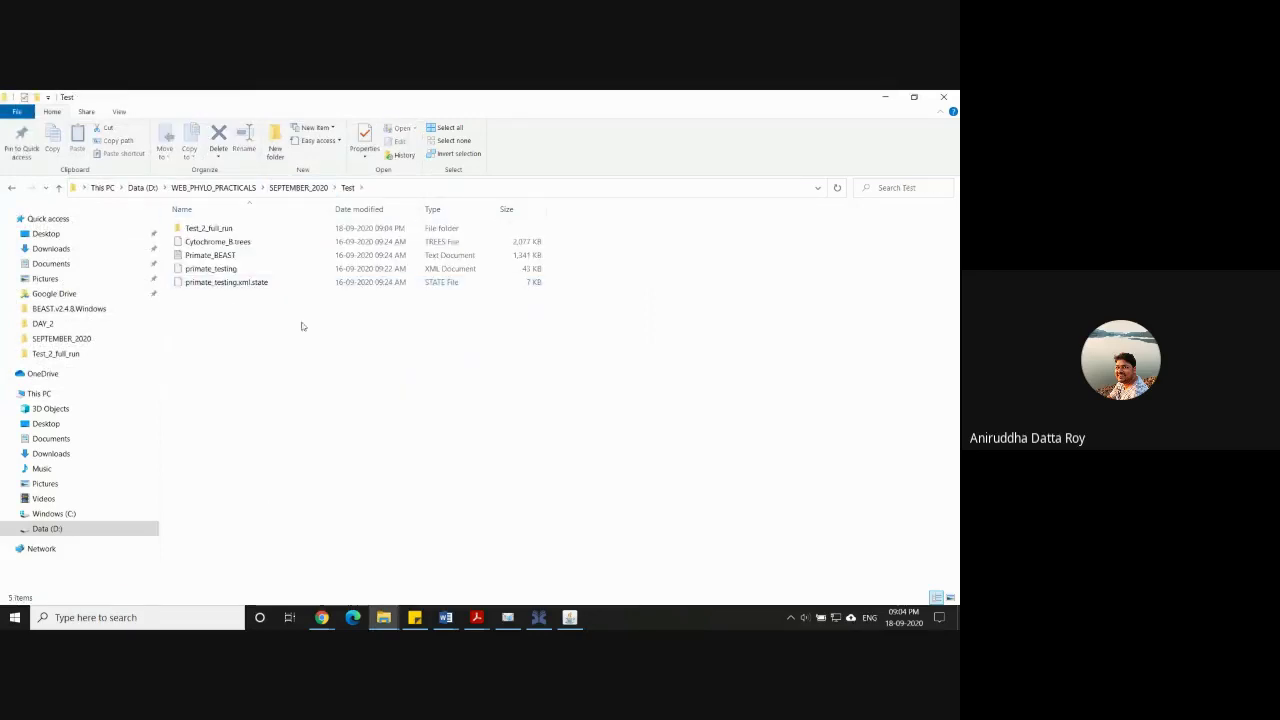
double_click(222, 230)
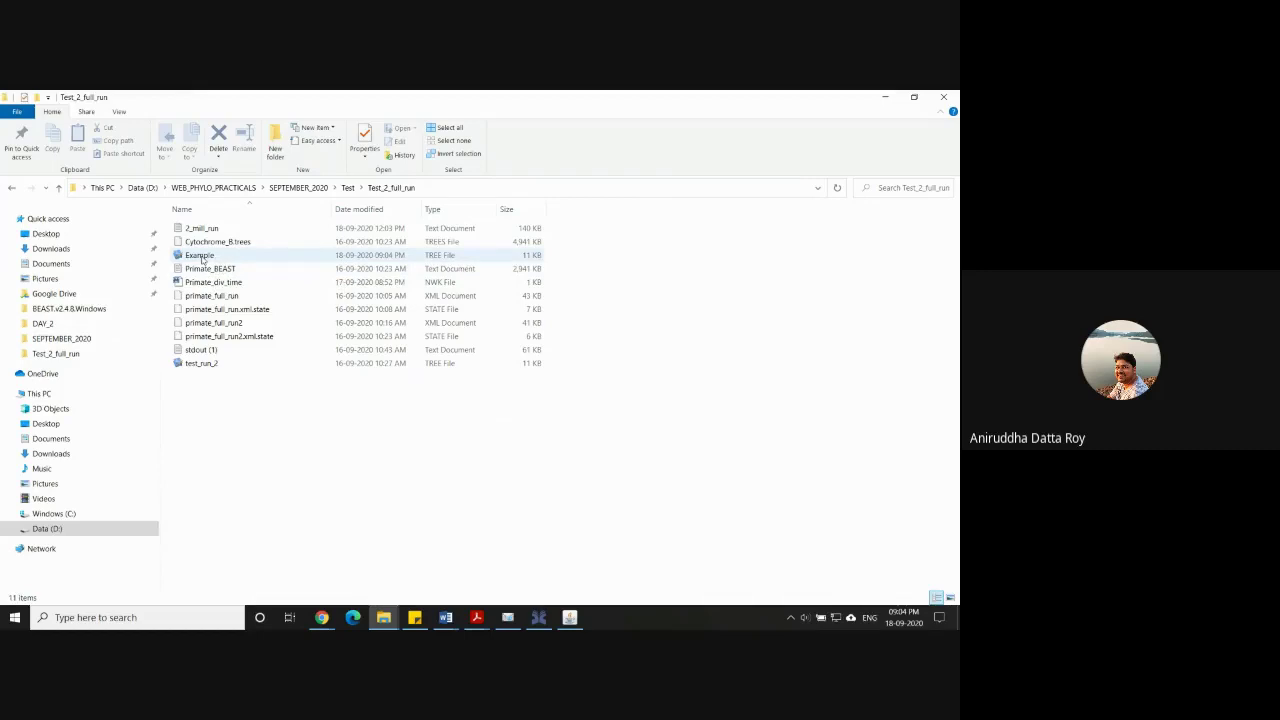
Open Example.tree full-screen in FigTree and raise the branch line weight by four steps.
double_click(200, 256)
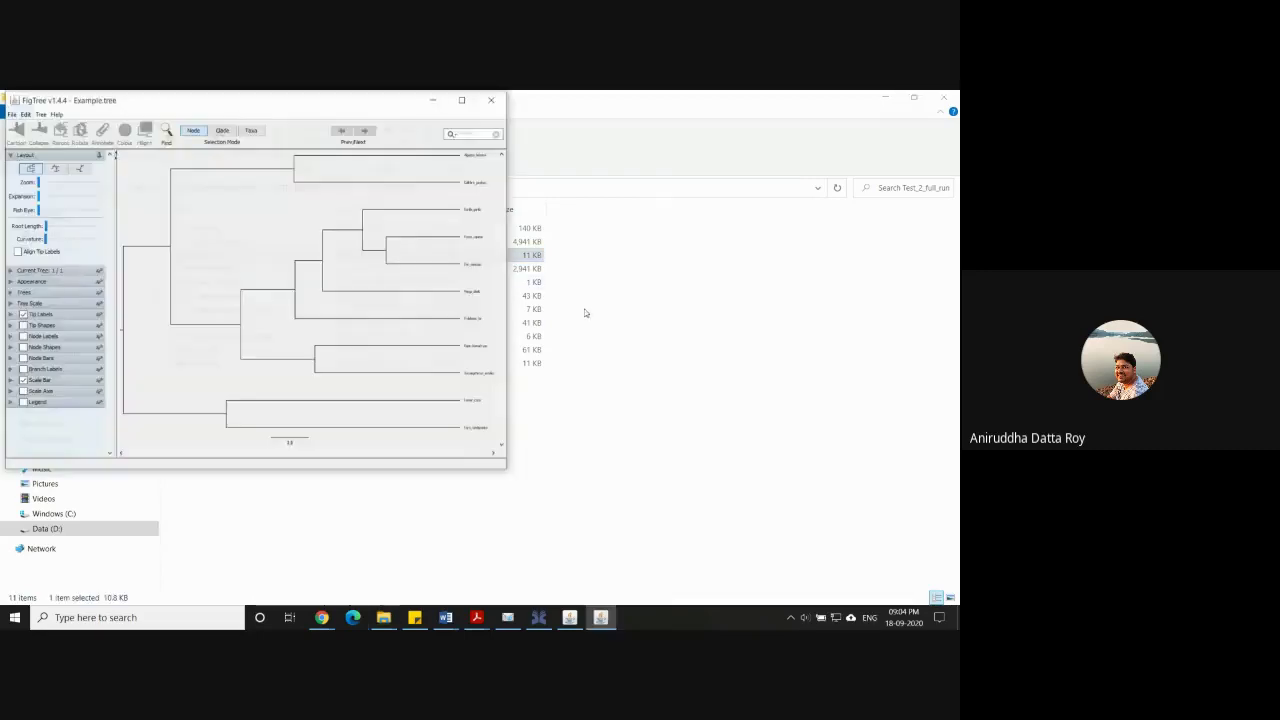
left_click(462, 99)
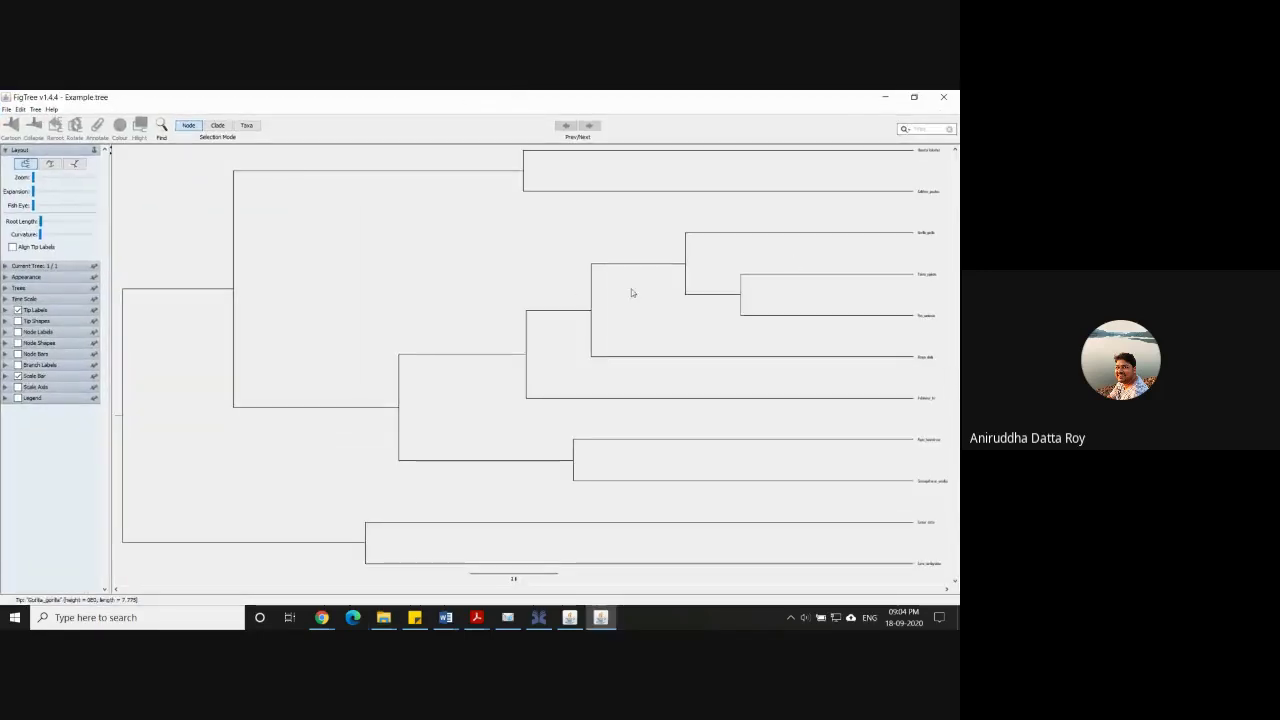
left_click(5, 277)
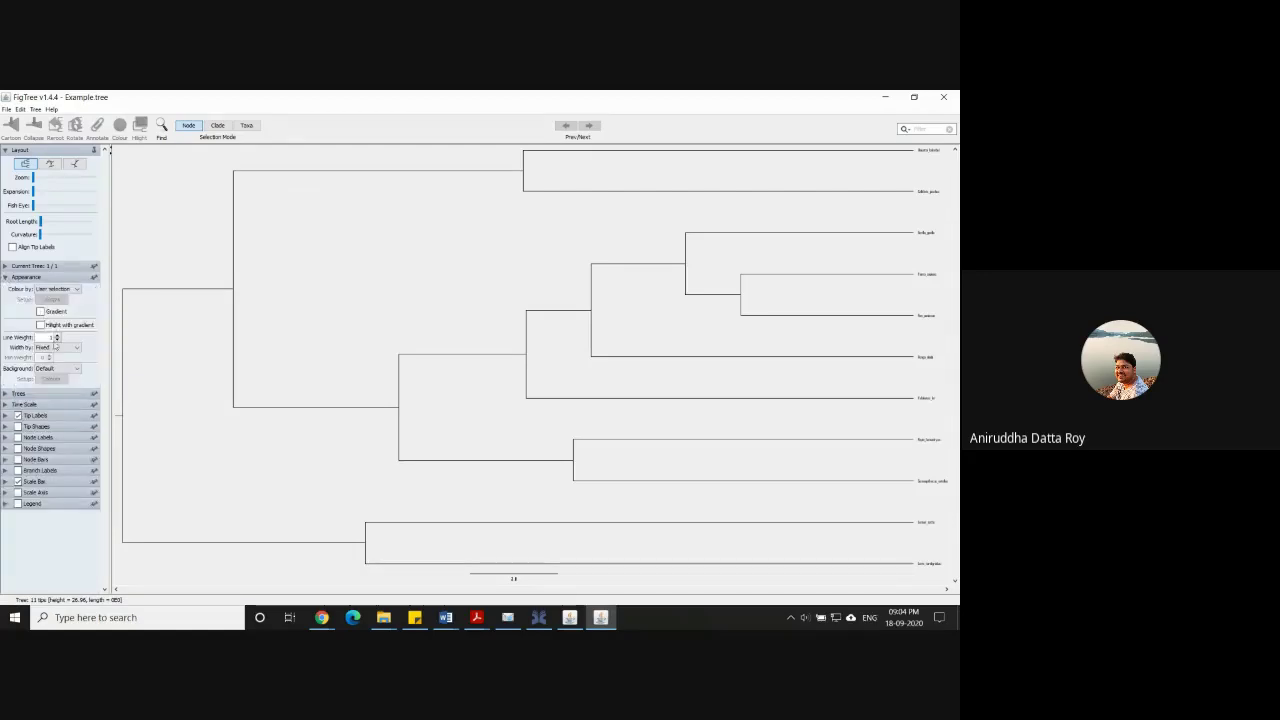
left_click(57, 337)
left_click(57, 337)
left_click(57, 337)
left_click(57, 337)
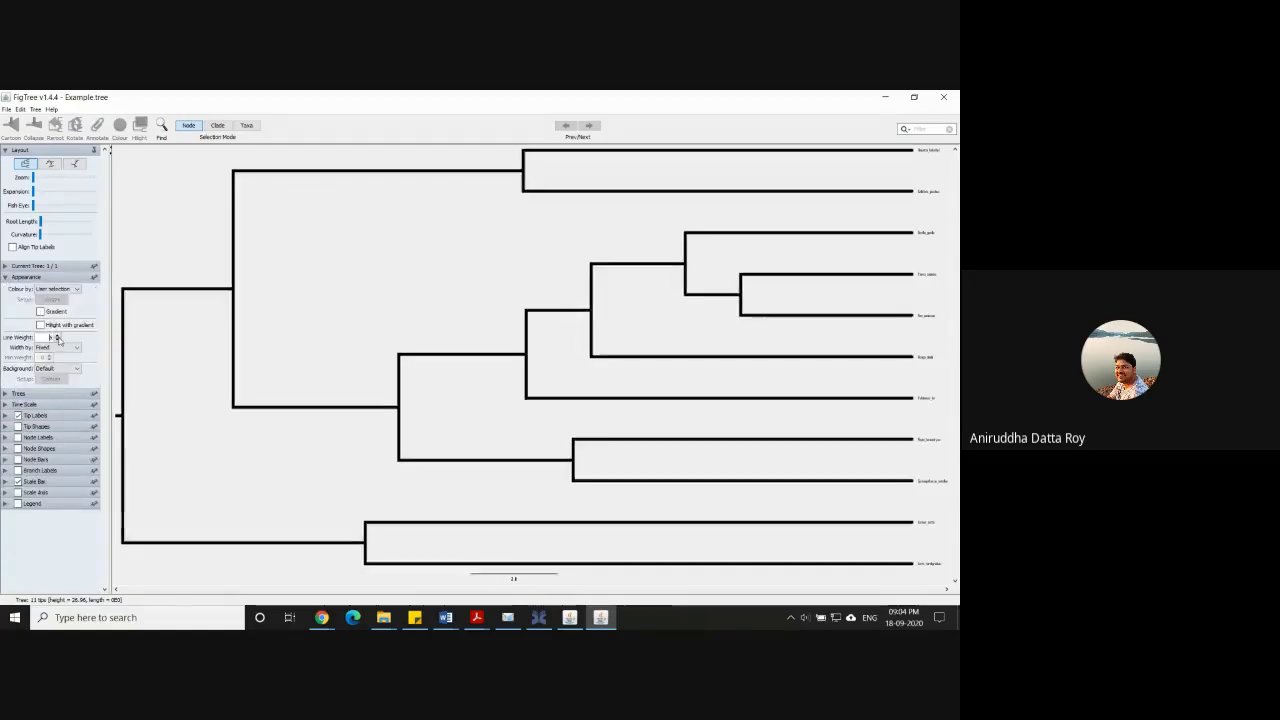
left_click(57, 337)
left_click(57, 337)
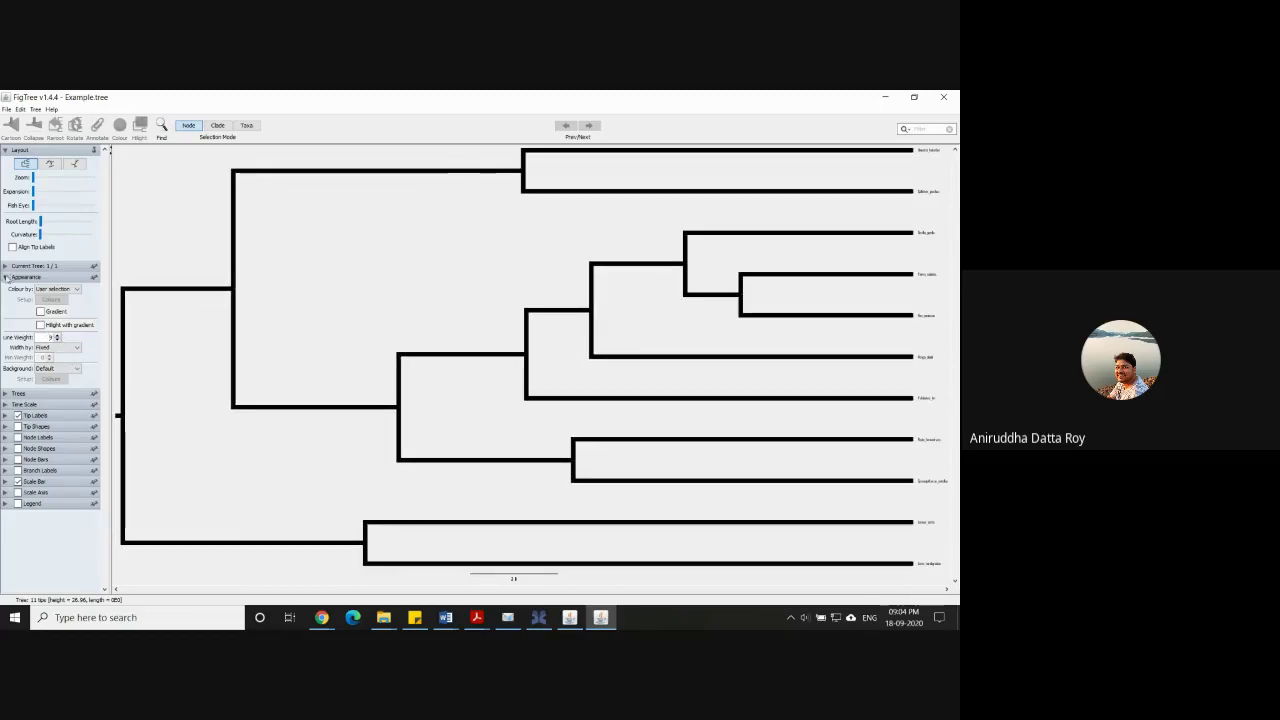
left_click(6, 278)
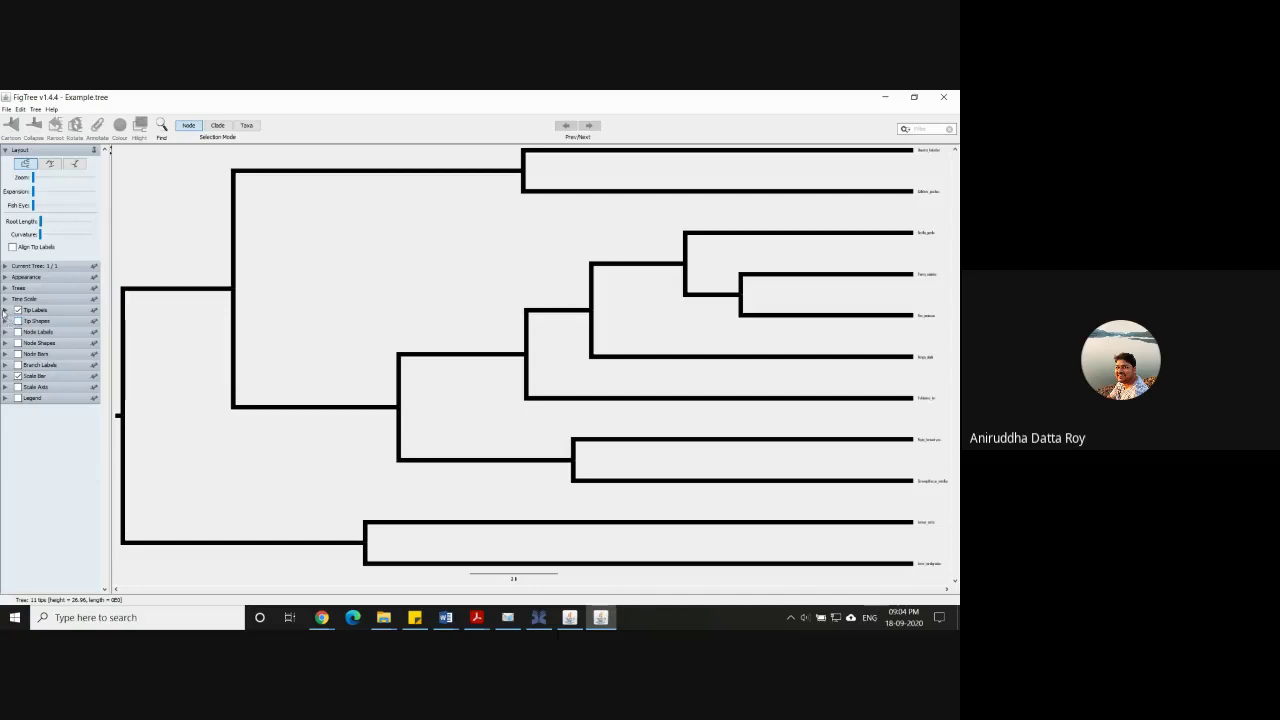
Increase the tip label font size by two steps.
left_click(5, 311)
left_click(53, 342)
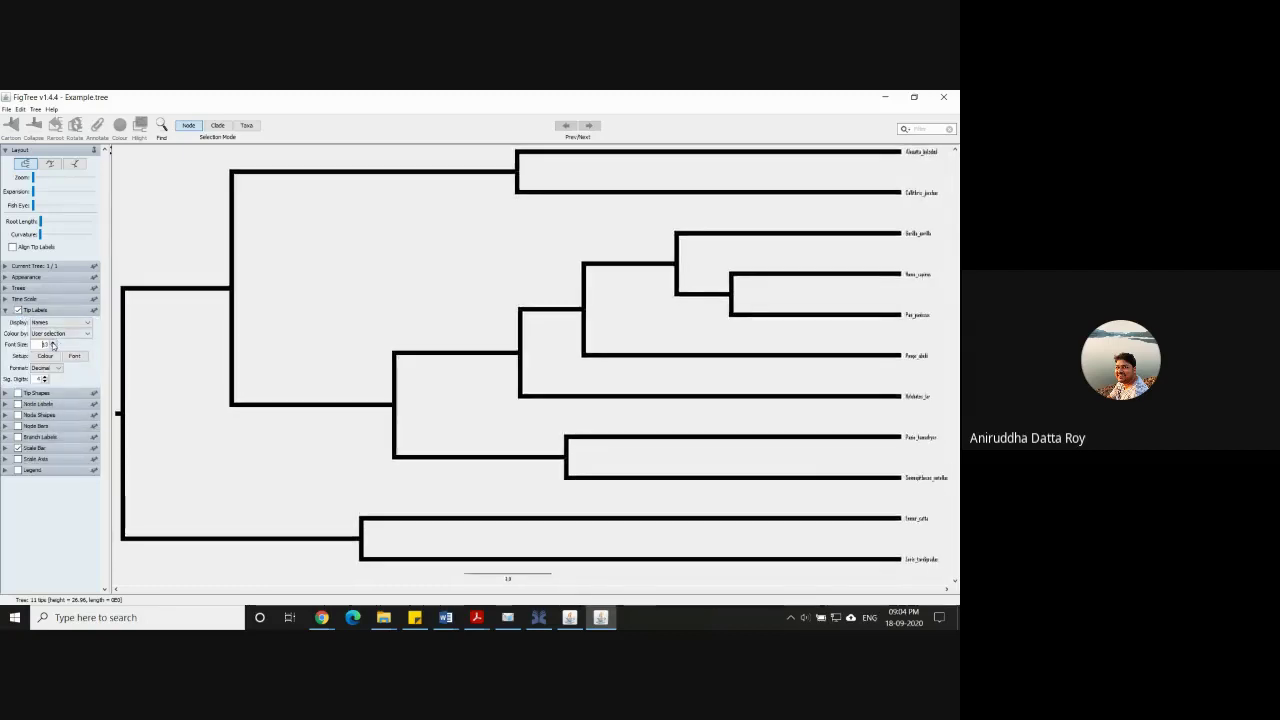
left_click(53, 342)
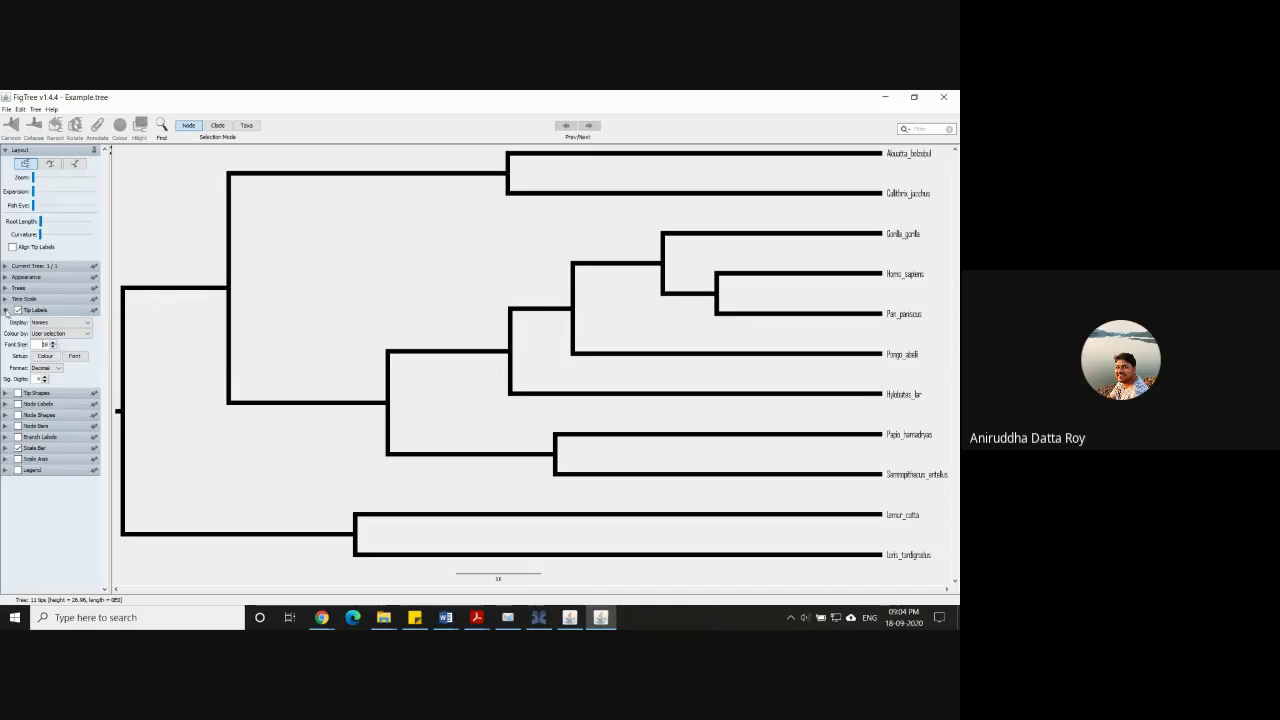
left_click(6, 310)
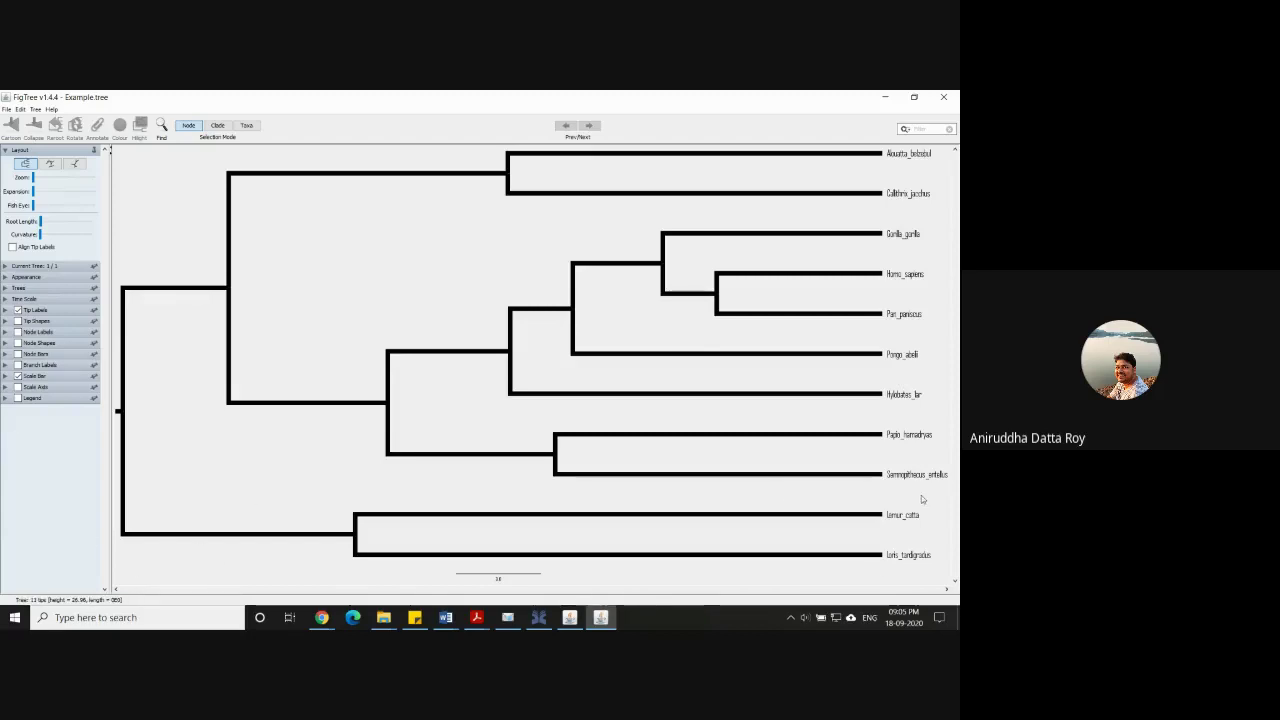
Replace the scale bar with a reversed scale axis running from -25 to 0.
left_click(17, 387)
left_click(5, 387)
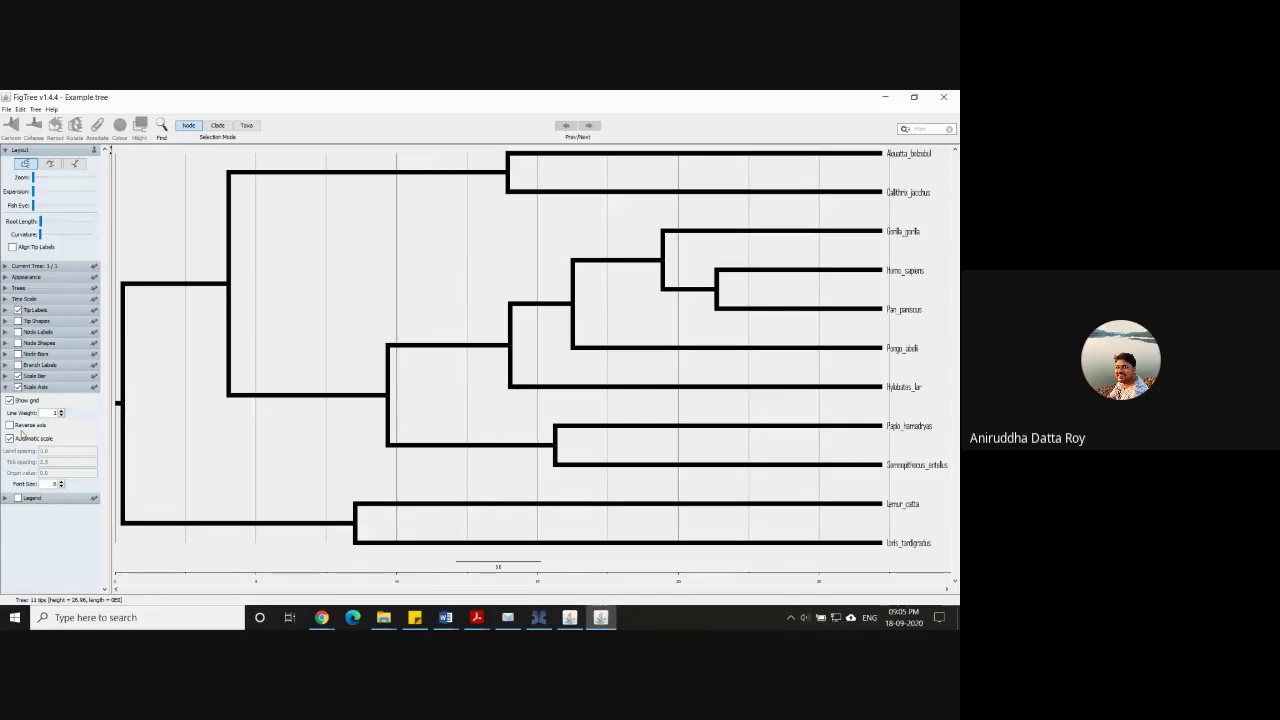
left_click(11, 426)
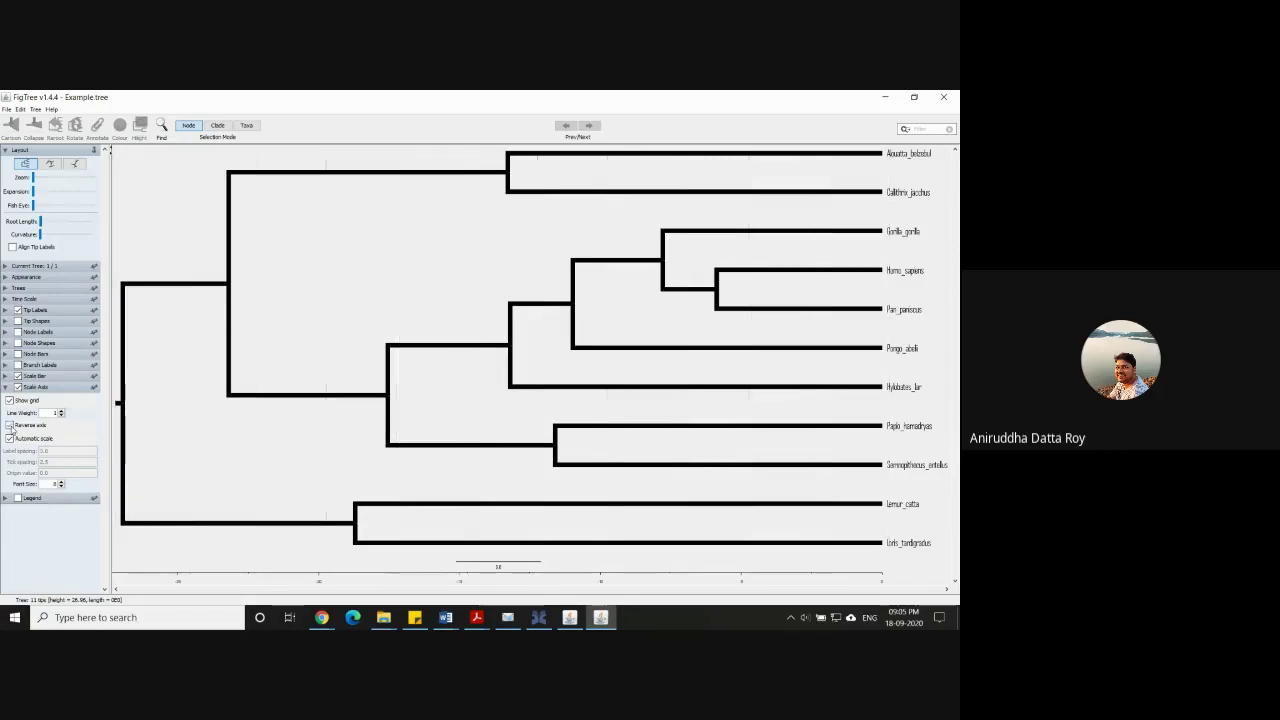
left_click(11, 426)
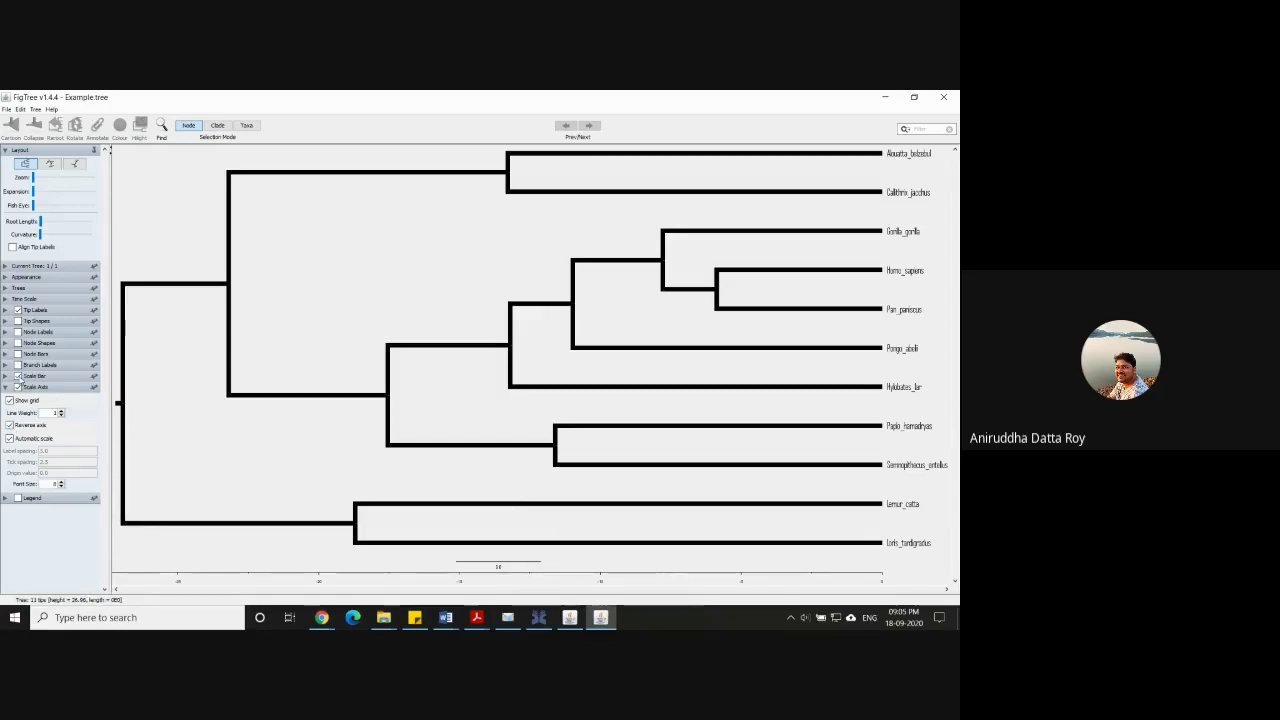
left_click(17, 376)
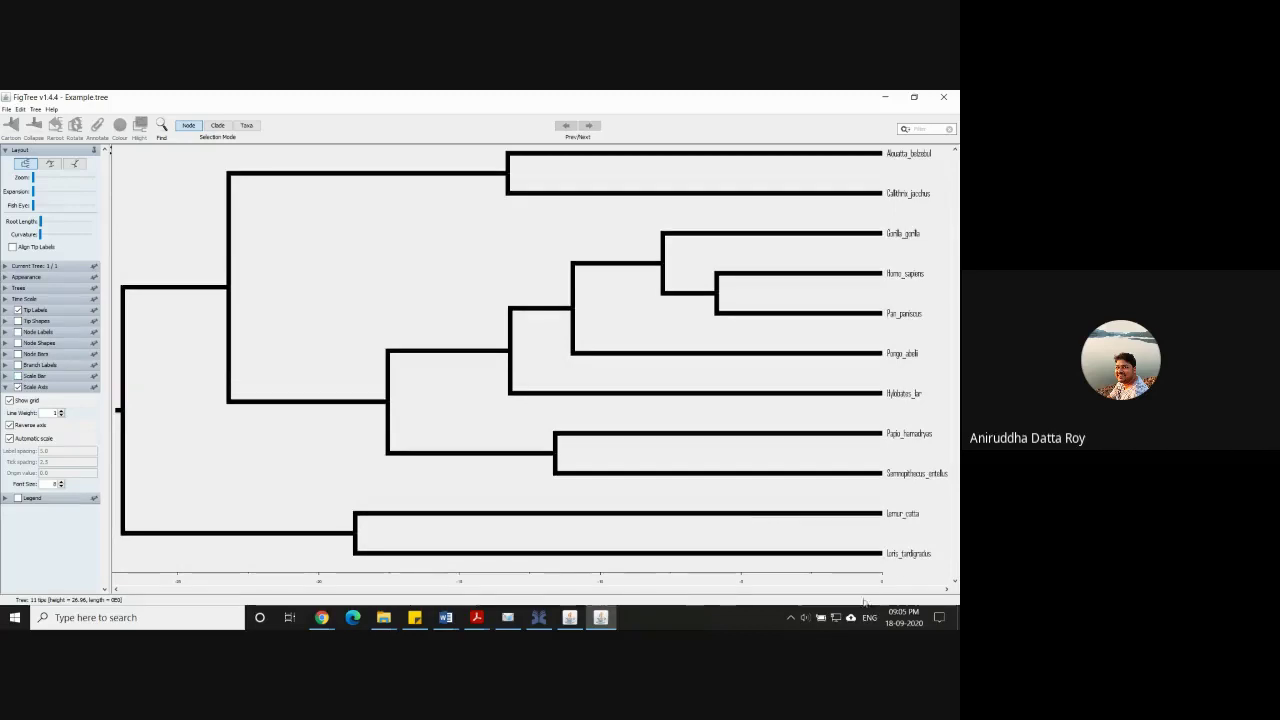
Enlarge the scale axis numbers two steps and thicken the axis line four steps.
left_click(62, 482)
left_click(62, 482)
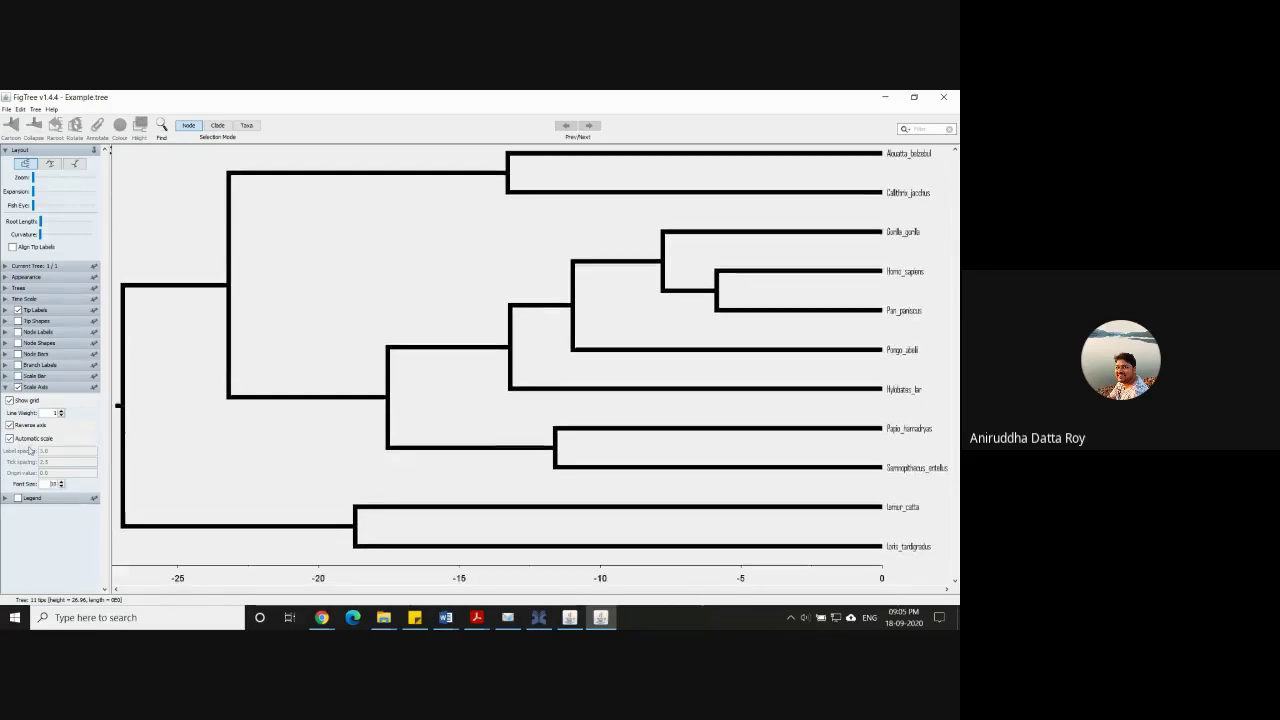
left_click(61, 411)
left_click(61, 411)
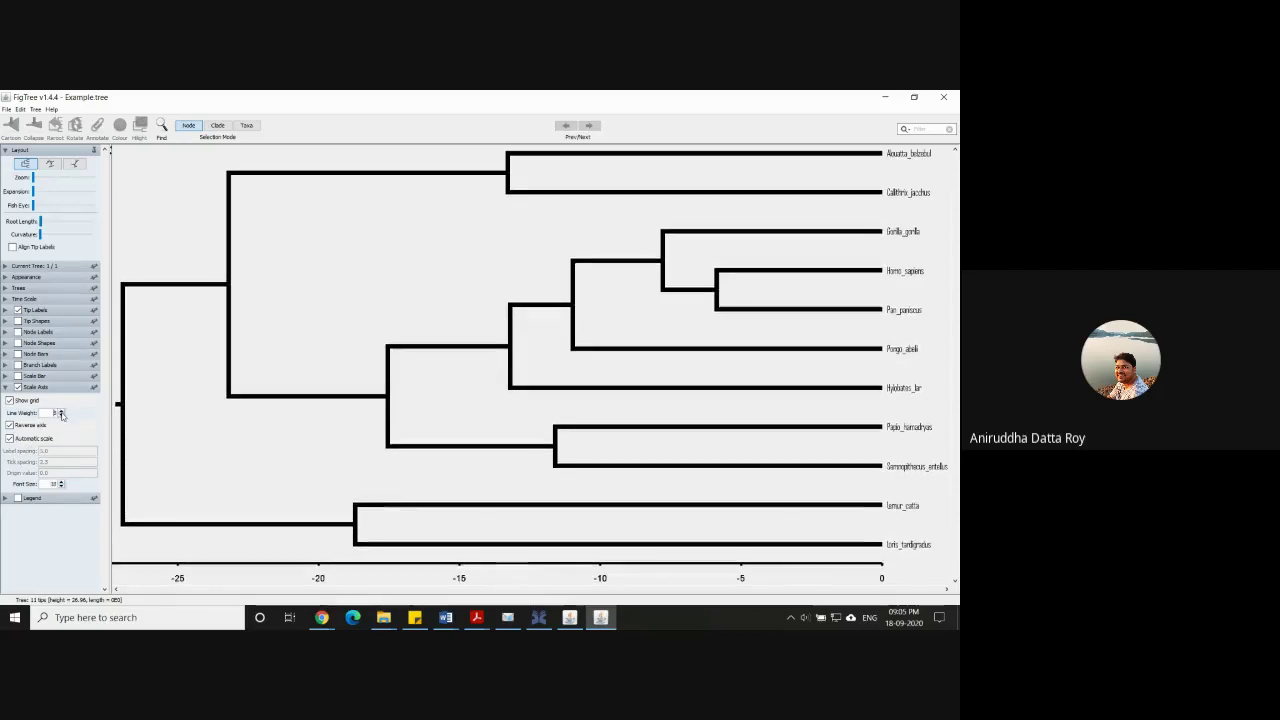
left_click(61, 411)
left_click(61, 411)
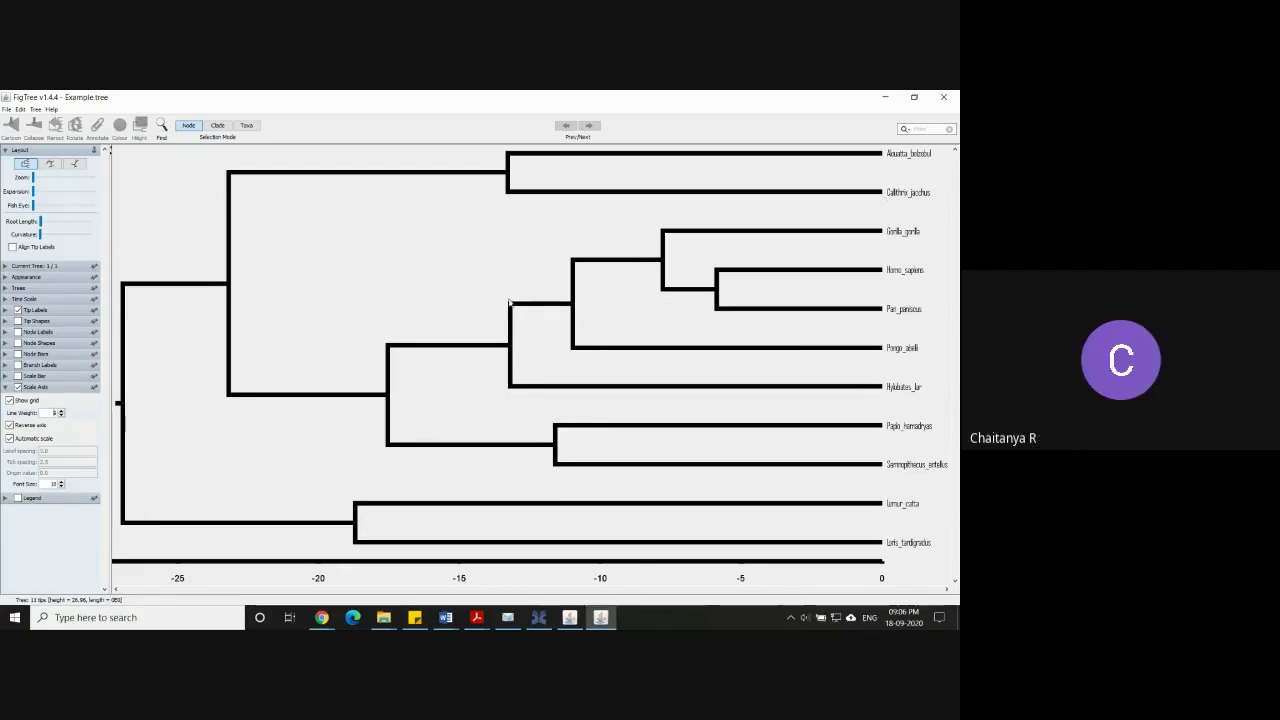
Show node ages as node labels and raise their font size to about 17.
left_click(17, 331)
left_click(5, 331)
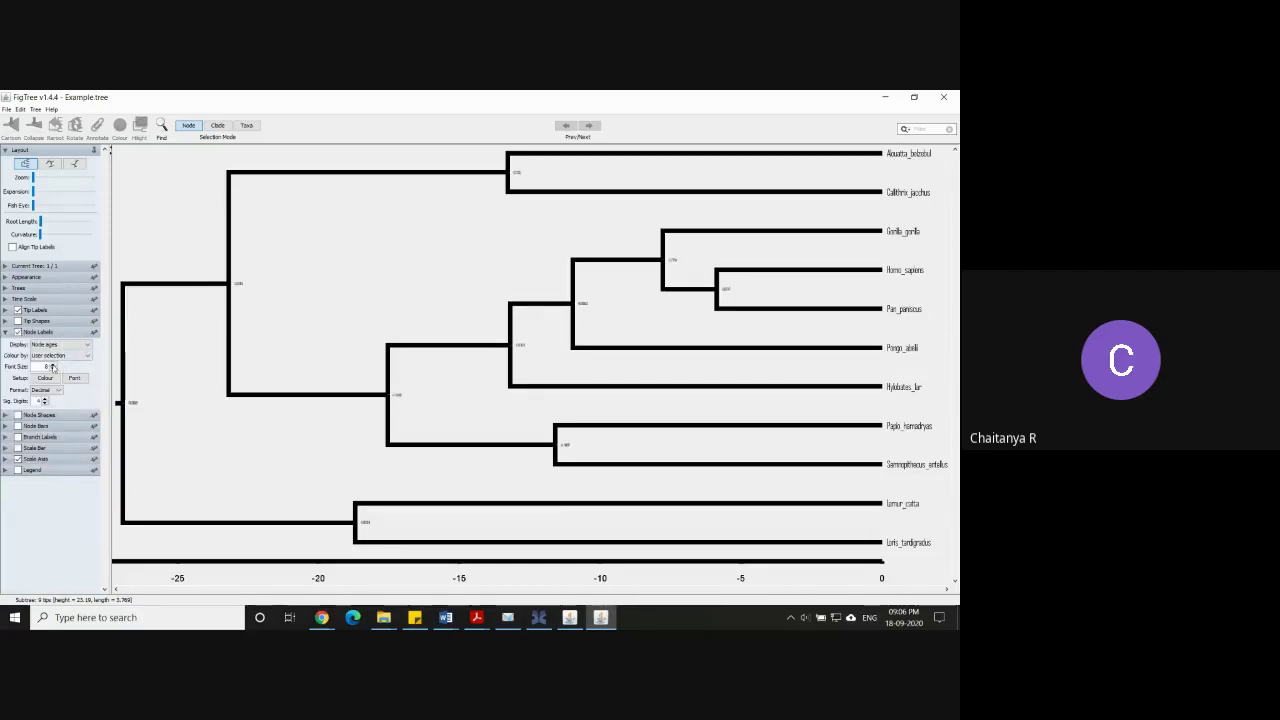
left_click(52, 365)
left_click(52, 365)
left_click(52, 365)
left_click(52, 365)
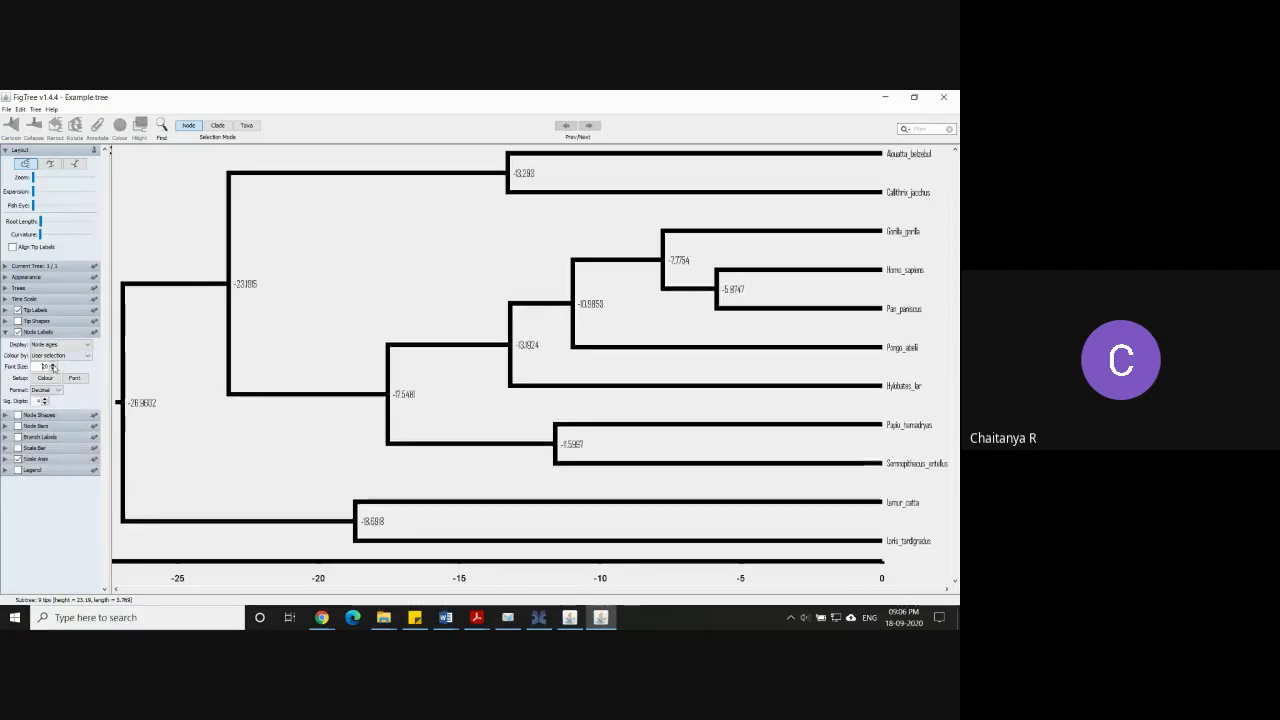
left_click(52, 365)
left_click(52, 365)
left_click(52, 365)
left_click(52, 365)
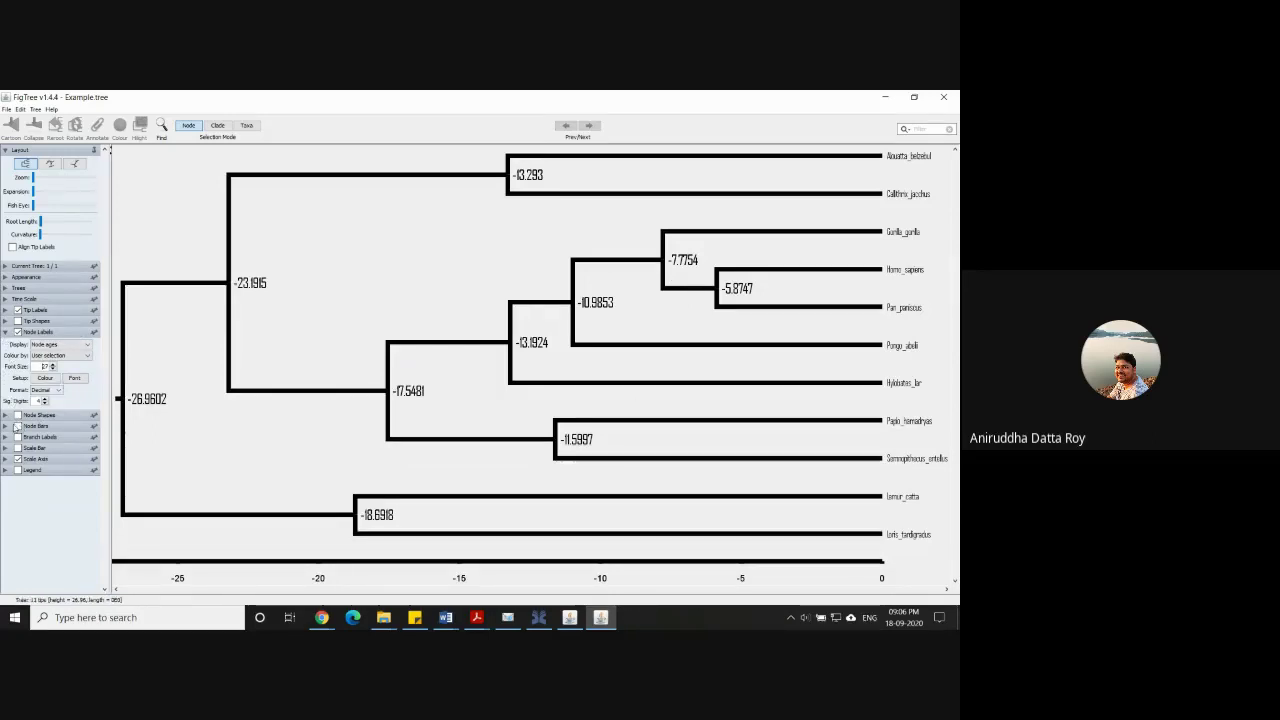
Add thick height_95%_HPD node bars to the tree, then close FigTree.
left_click(17, 426)
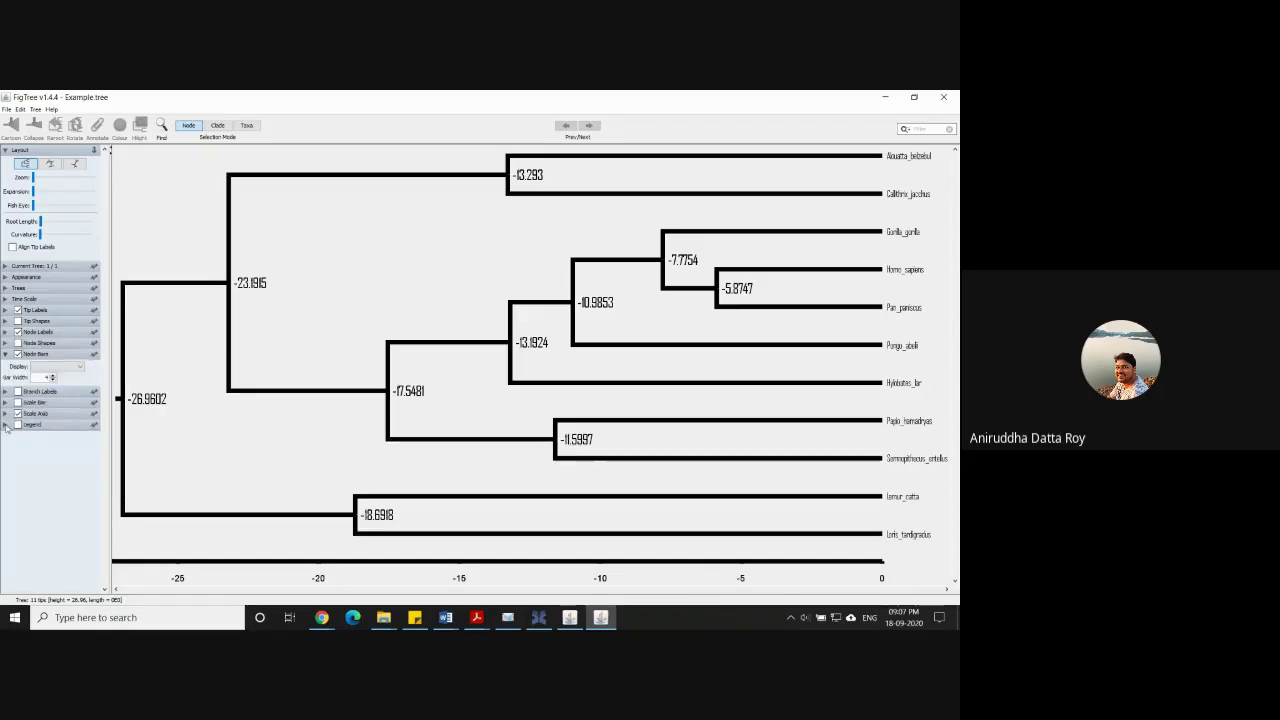
left_click(77, 370)
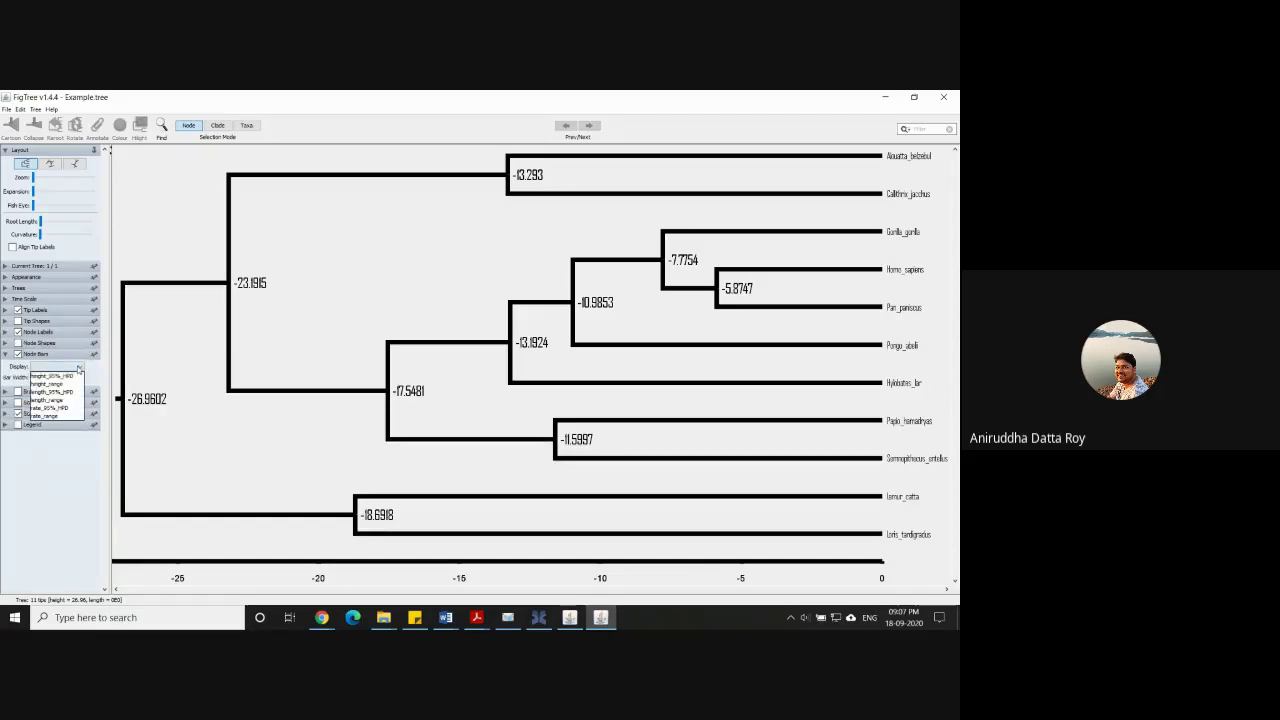
left_click(66, 377)
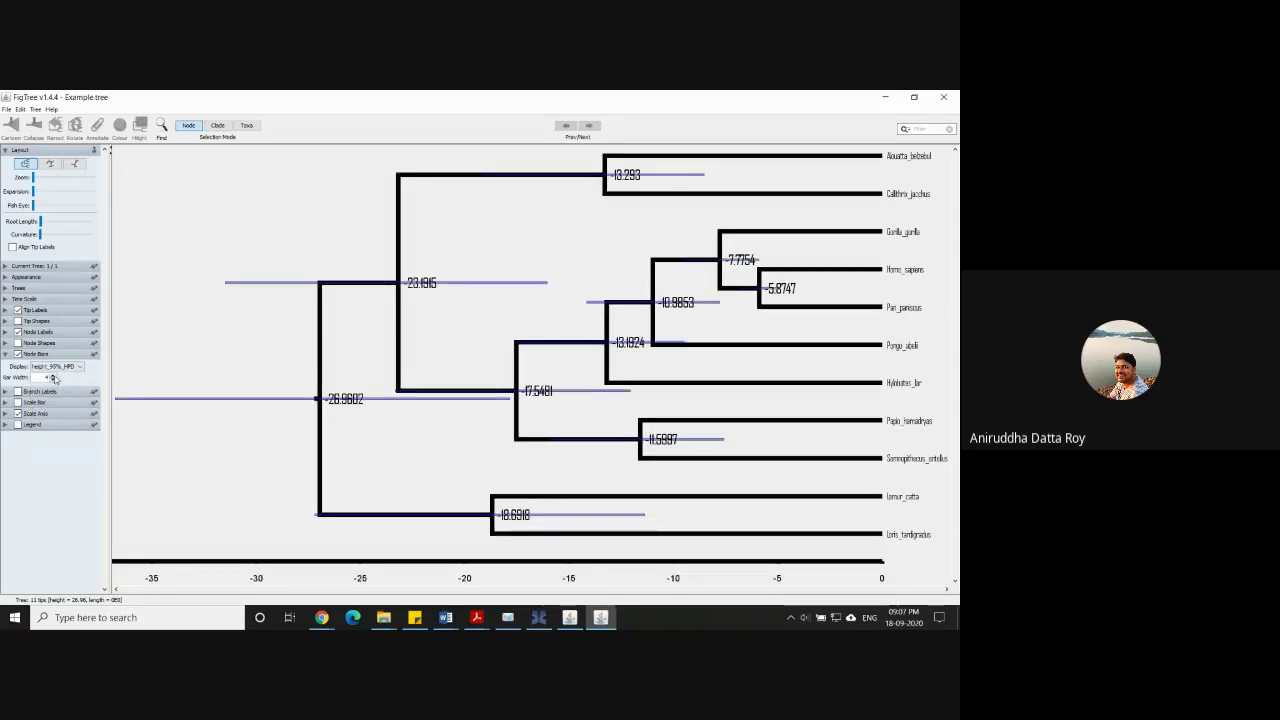
left_click(53, 377)
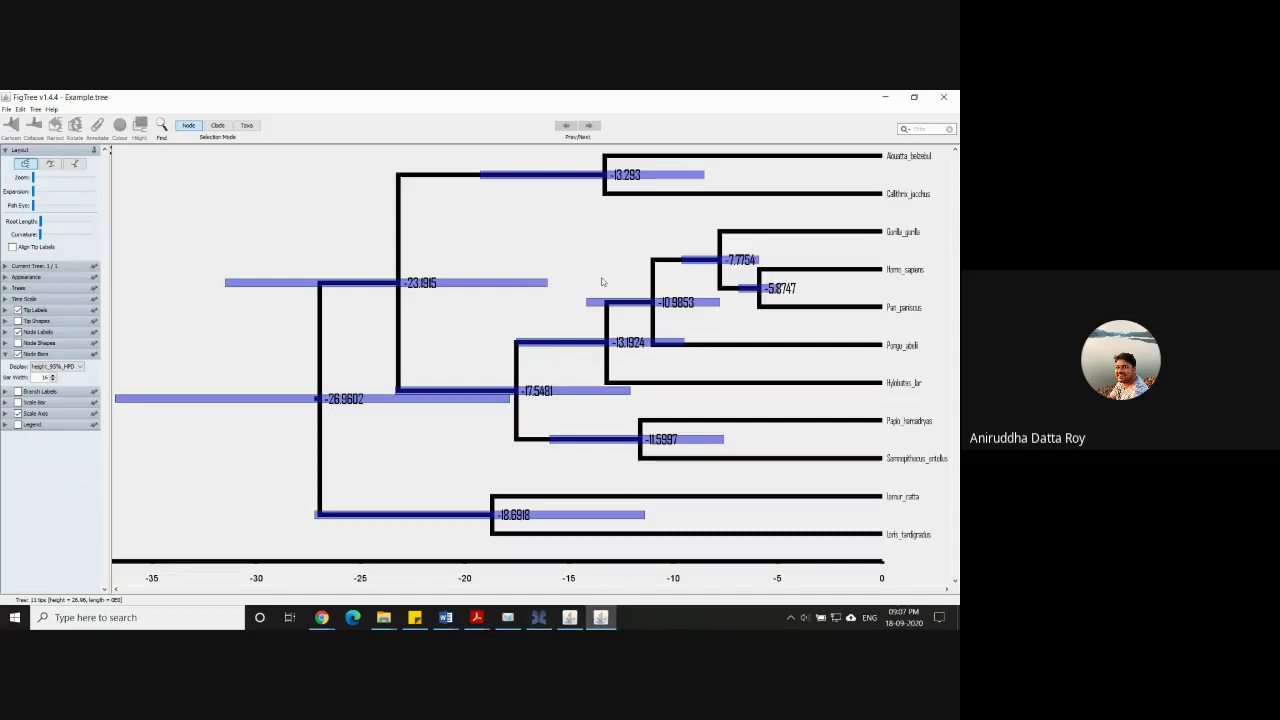
left_click(940, 98)
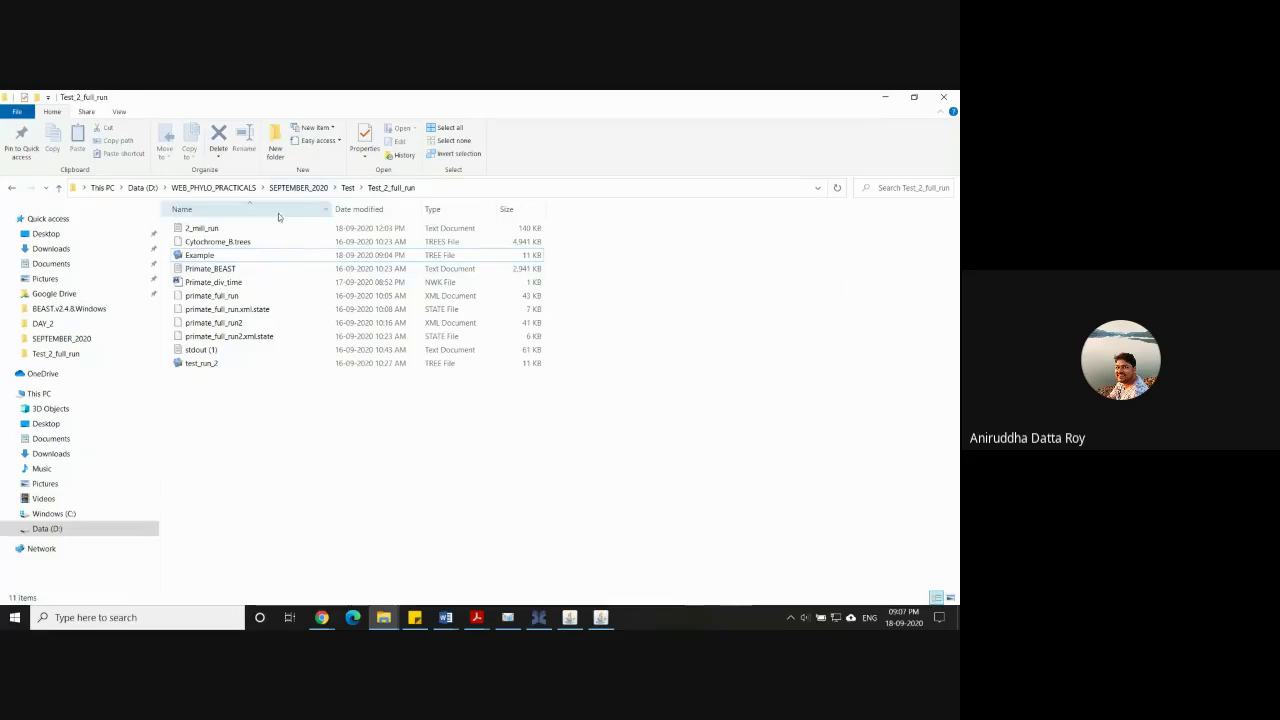
Return File Explorer to the SEPTEMBER_2020 folder and close the FigTree window.
left_click(298, 188)
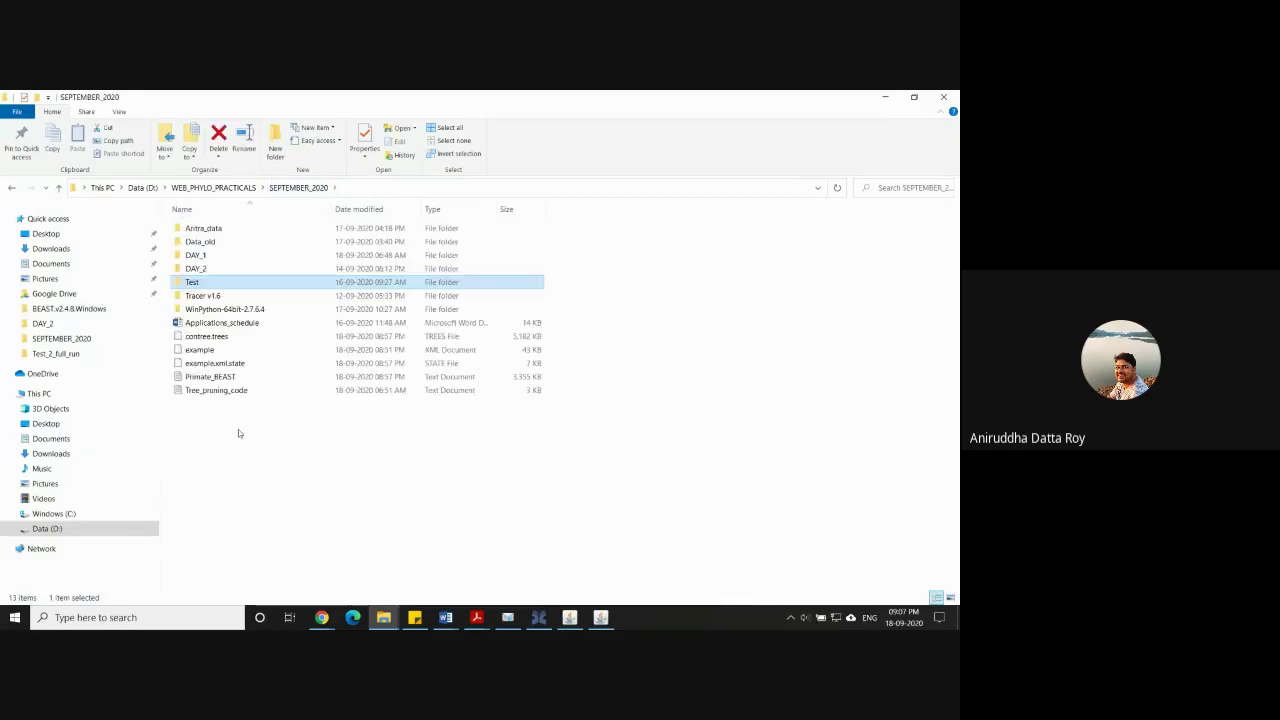
left_click(238, 433)
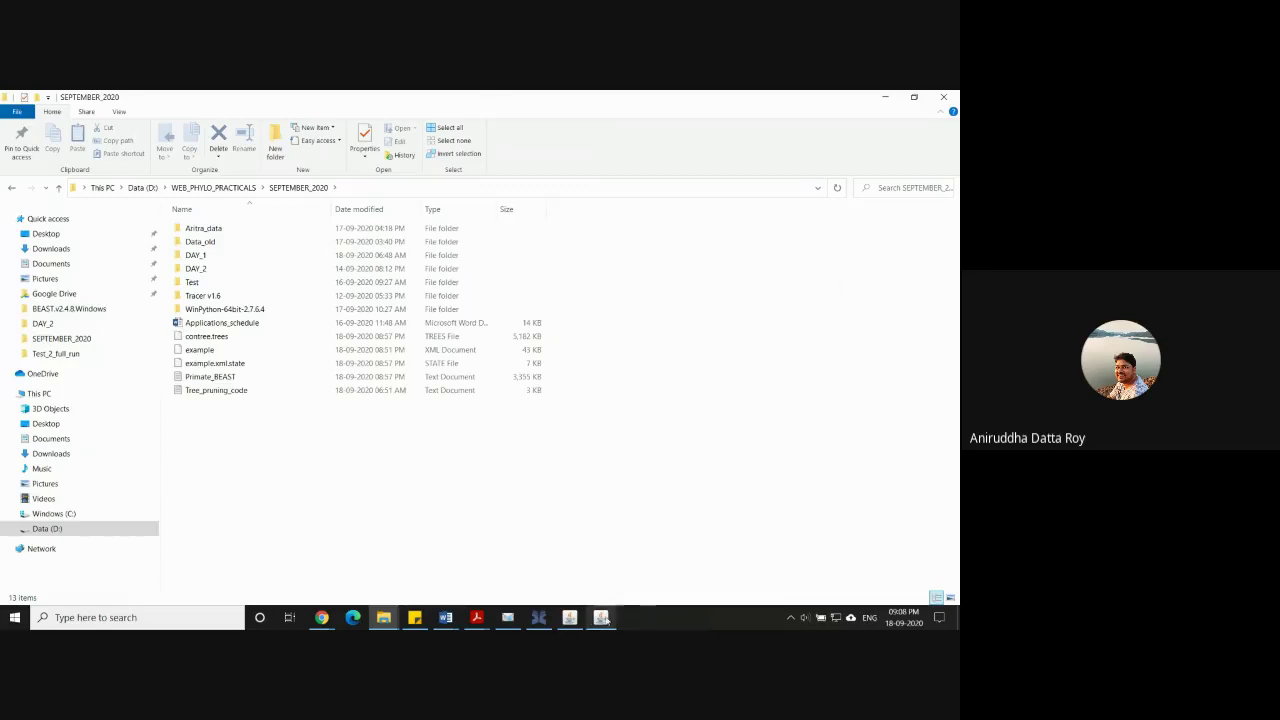
left_click(603, 618)
left_click(955, 96)
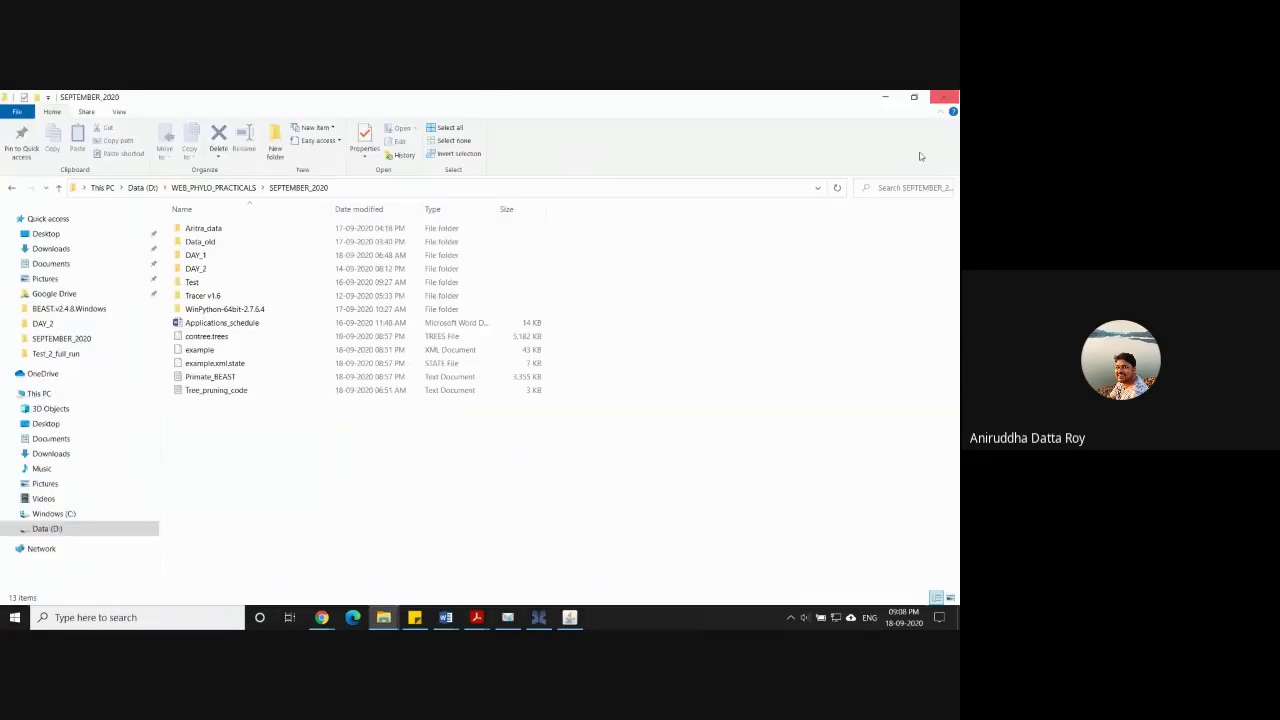
Close the BEAST run log without saving and bring BEAUti 2 forward.
left_click(405, 101)
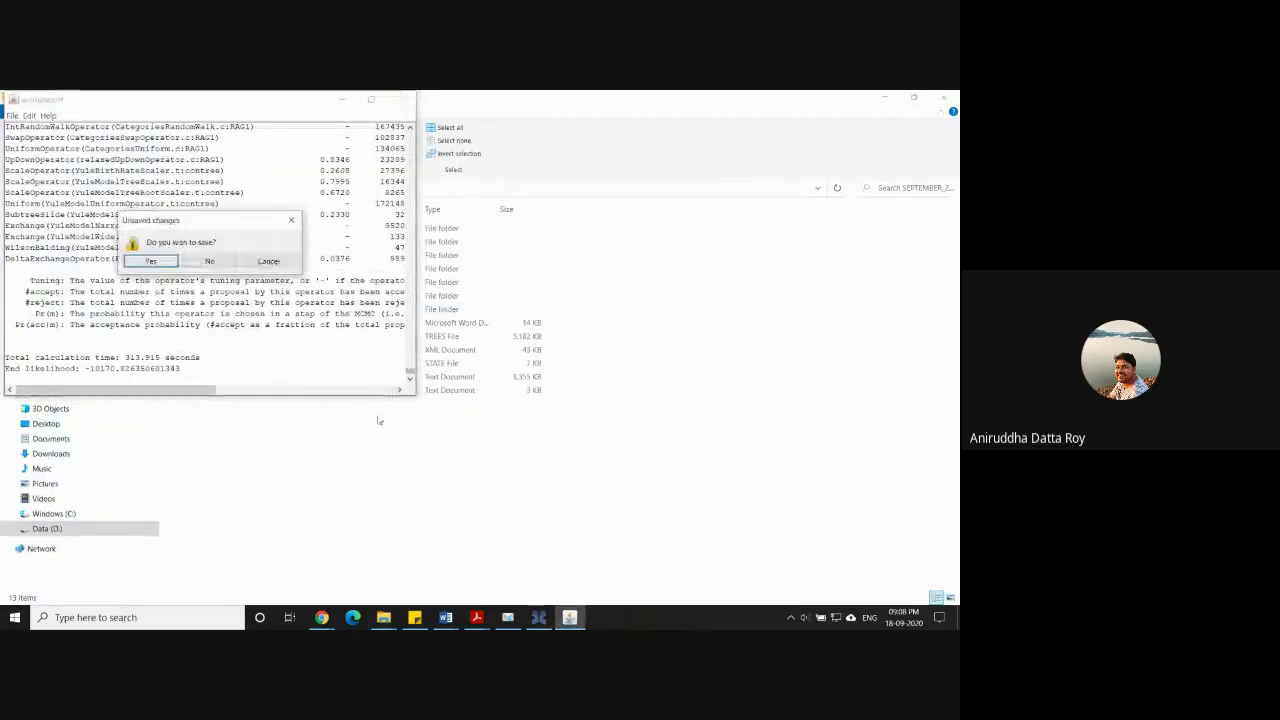
left_click(212, 264)
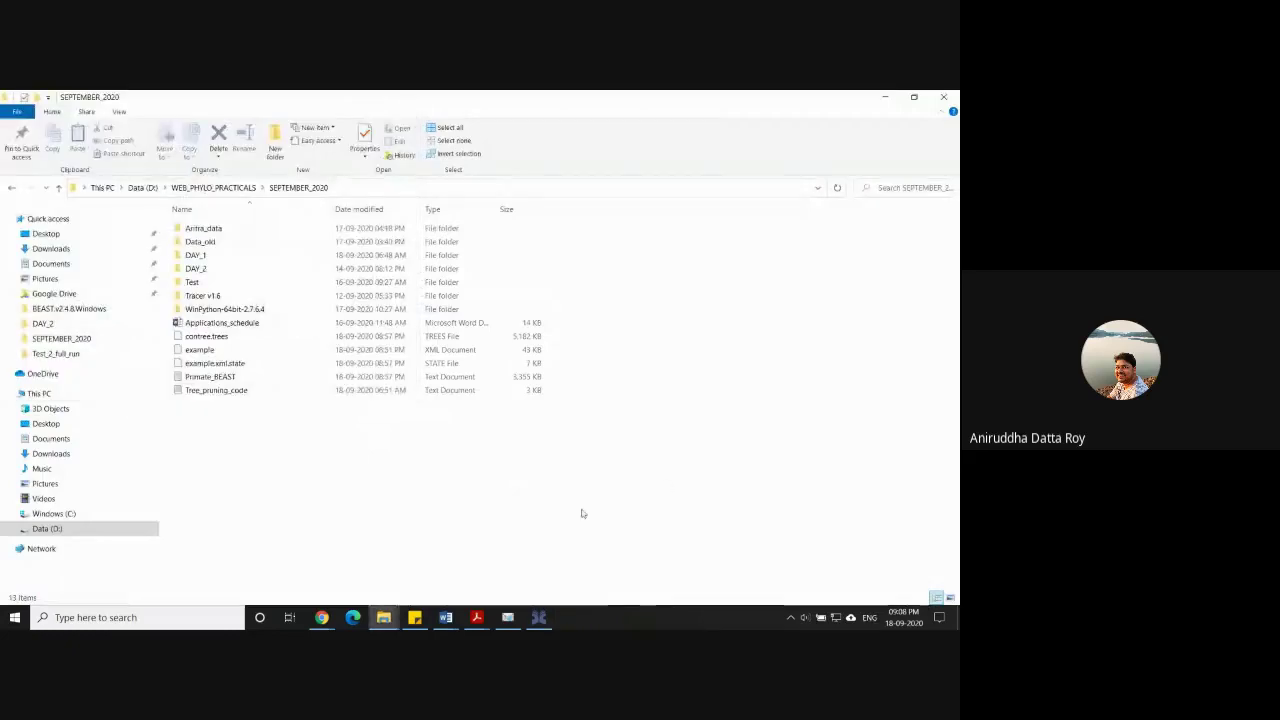
left_click(507, 617)
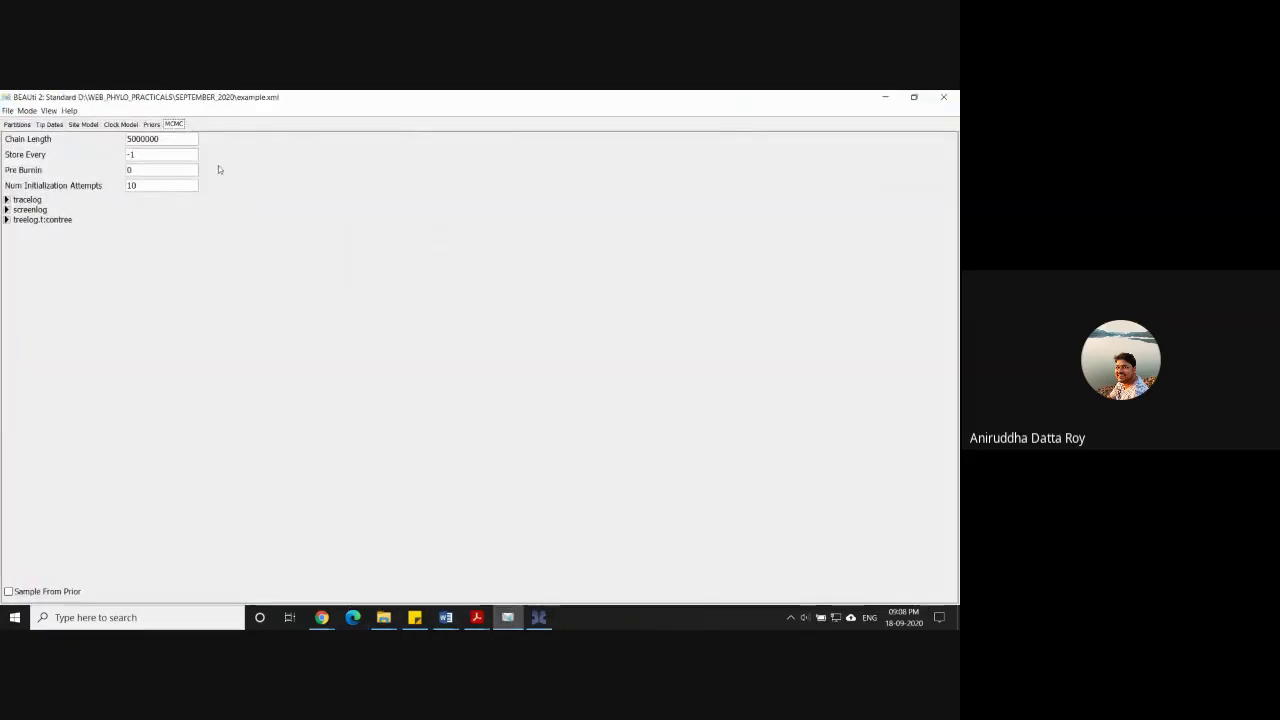
left_click(7, 110)
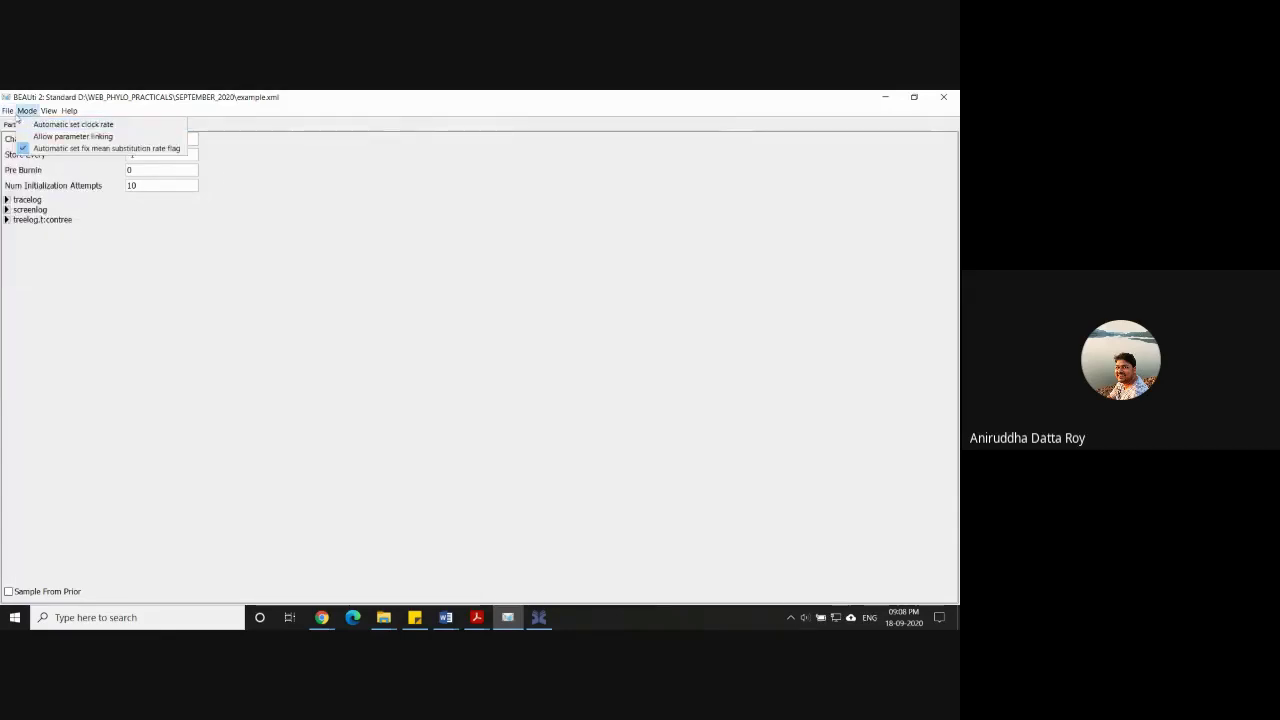
Load Dravidos.xml from DAY_2, showing partitions p1–p3 of 13 taxa.
left_click(27, 137)
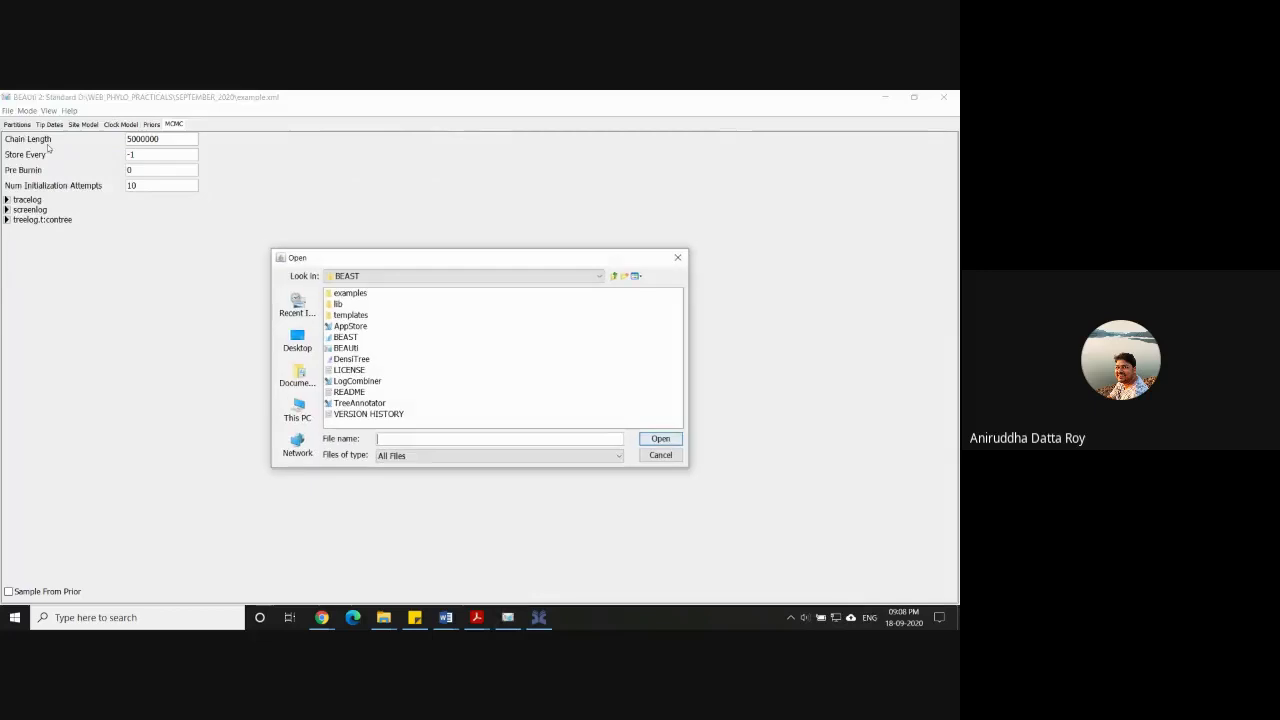
left_click(614, 276)
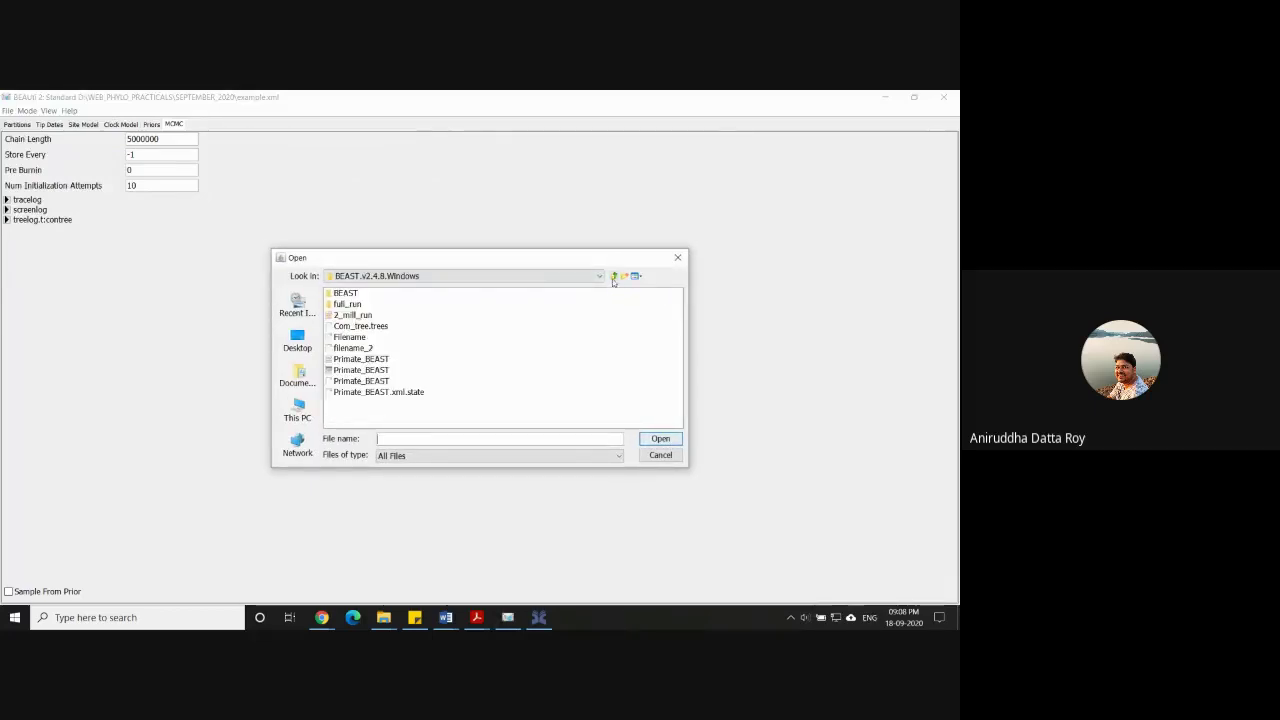
left_click(614, 276)
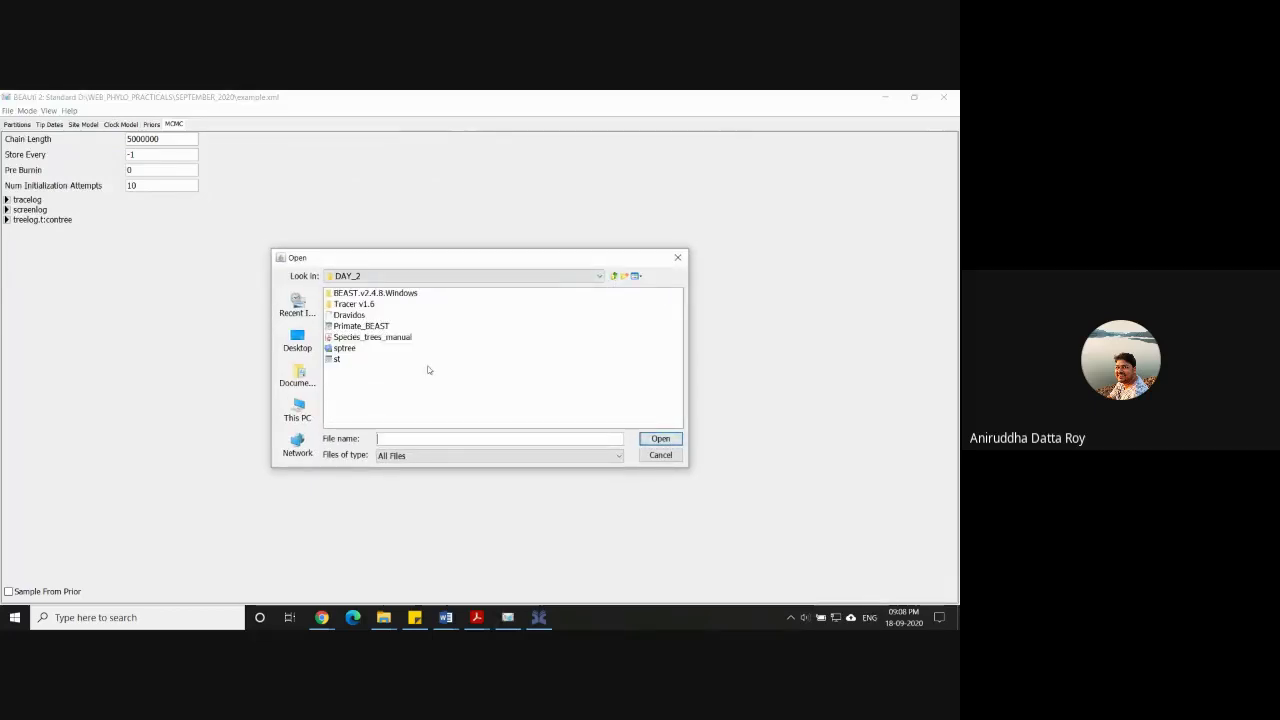
left_click(349, 316)
left_click(660, 439)
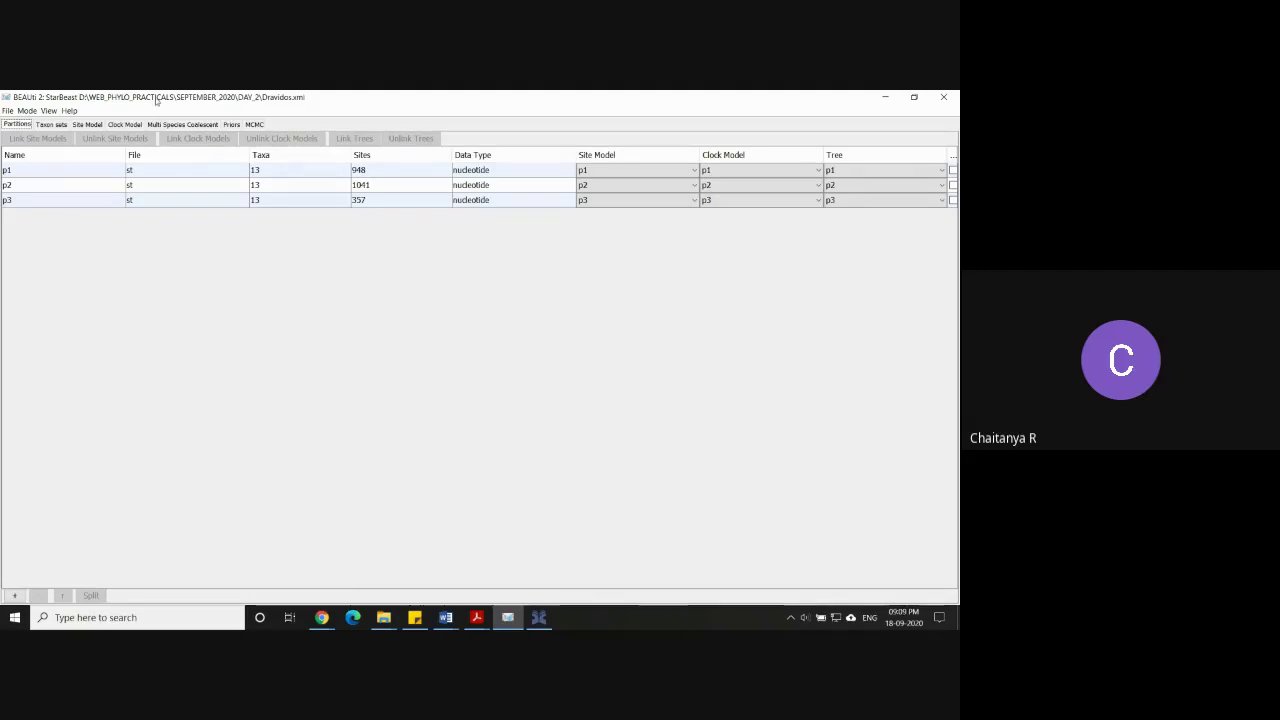
Show the Taxon sets table mapping the 13 taxa to species like KMTR and WAYANAD.
left_click(63, 124)
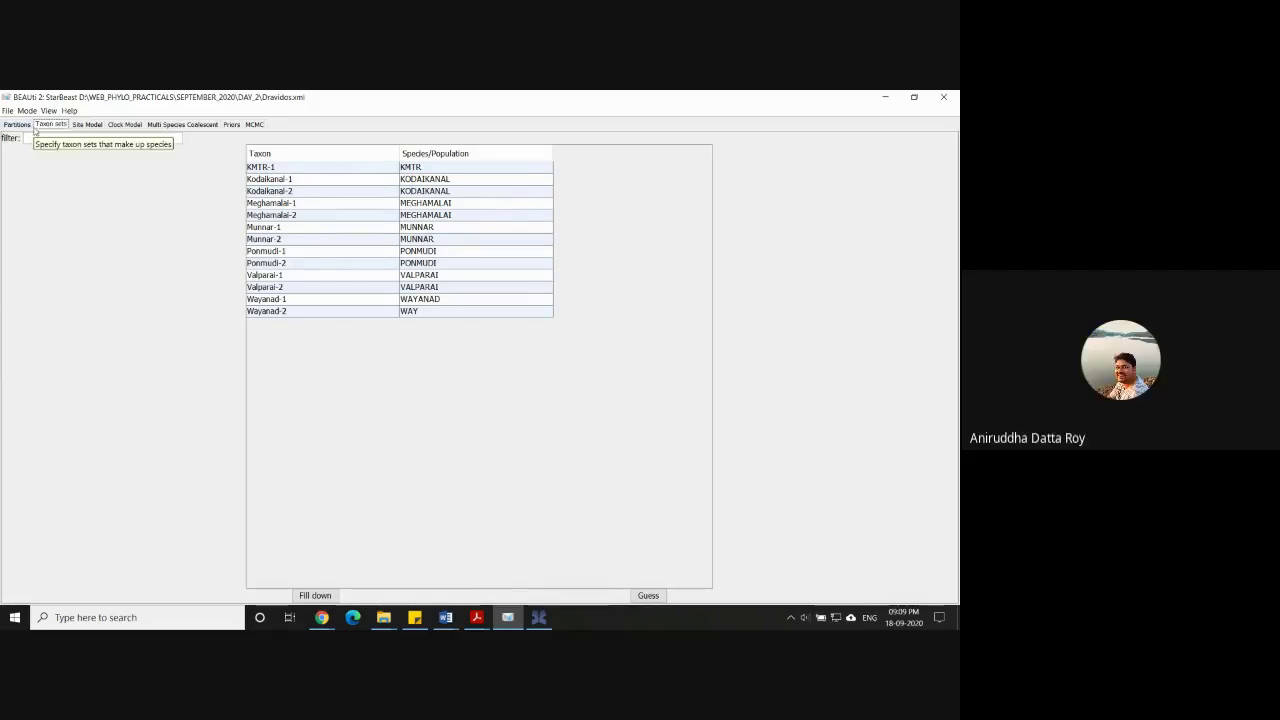
left_click(8, 111)
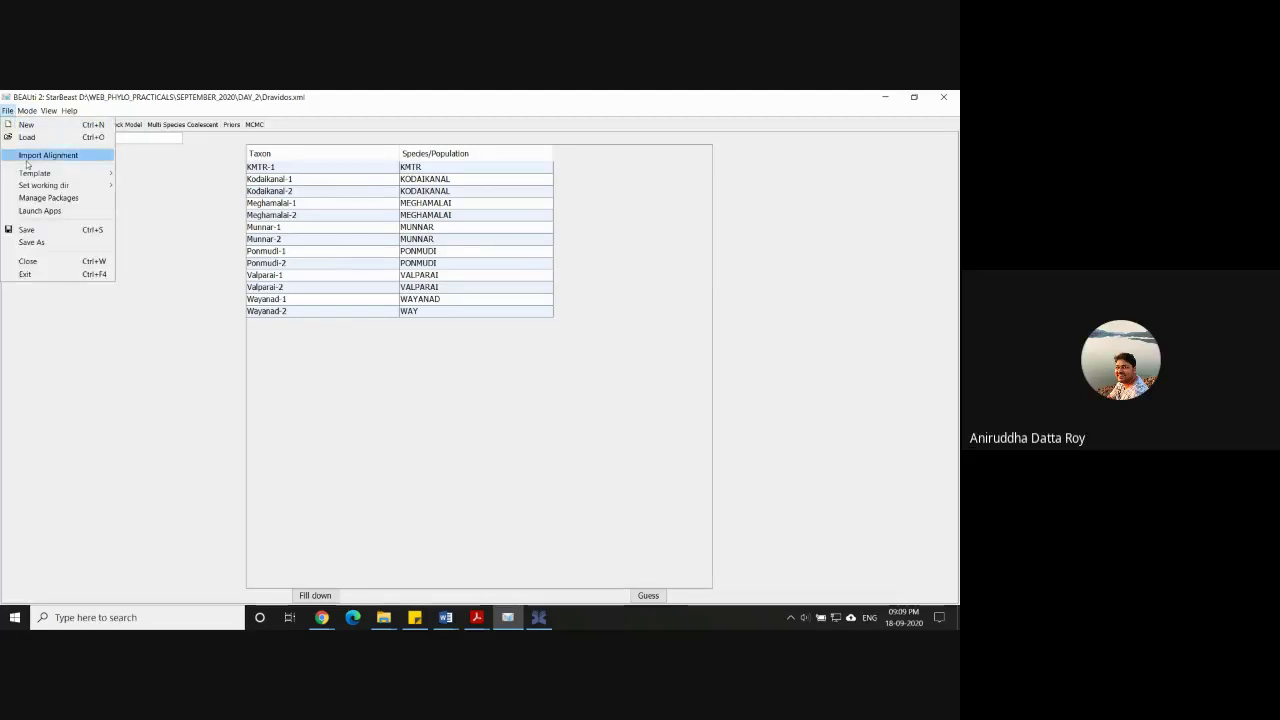
mouse_move(57, 175)
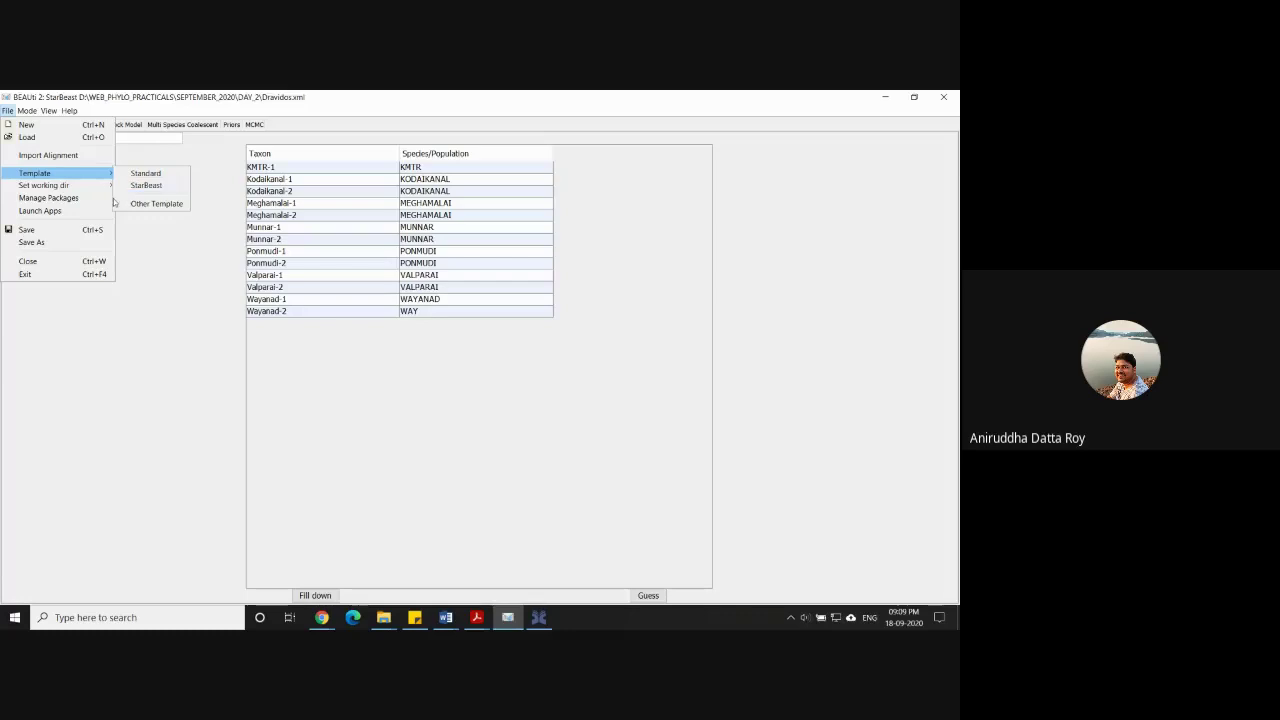
left_click(159, 254)
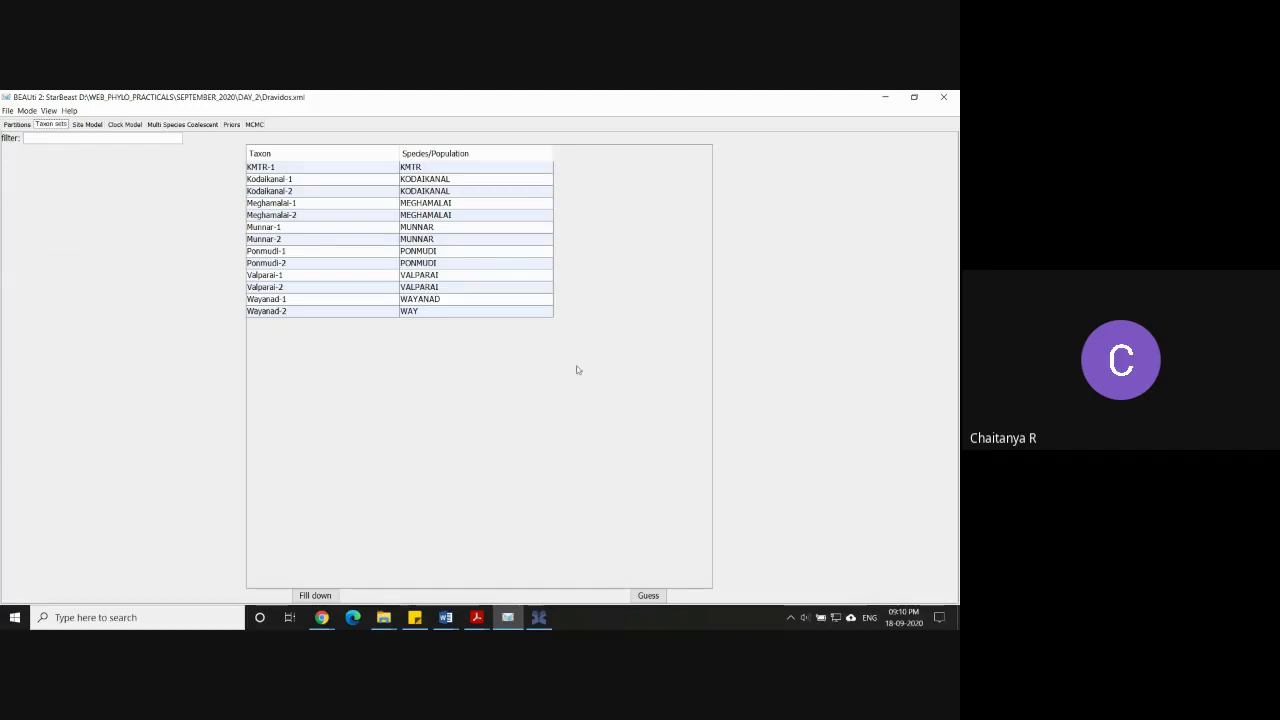
Edit and commit Kodaikanal-1's KODAIKANAL species name in the taxon sets table.
double_click(438, 179)
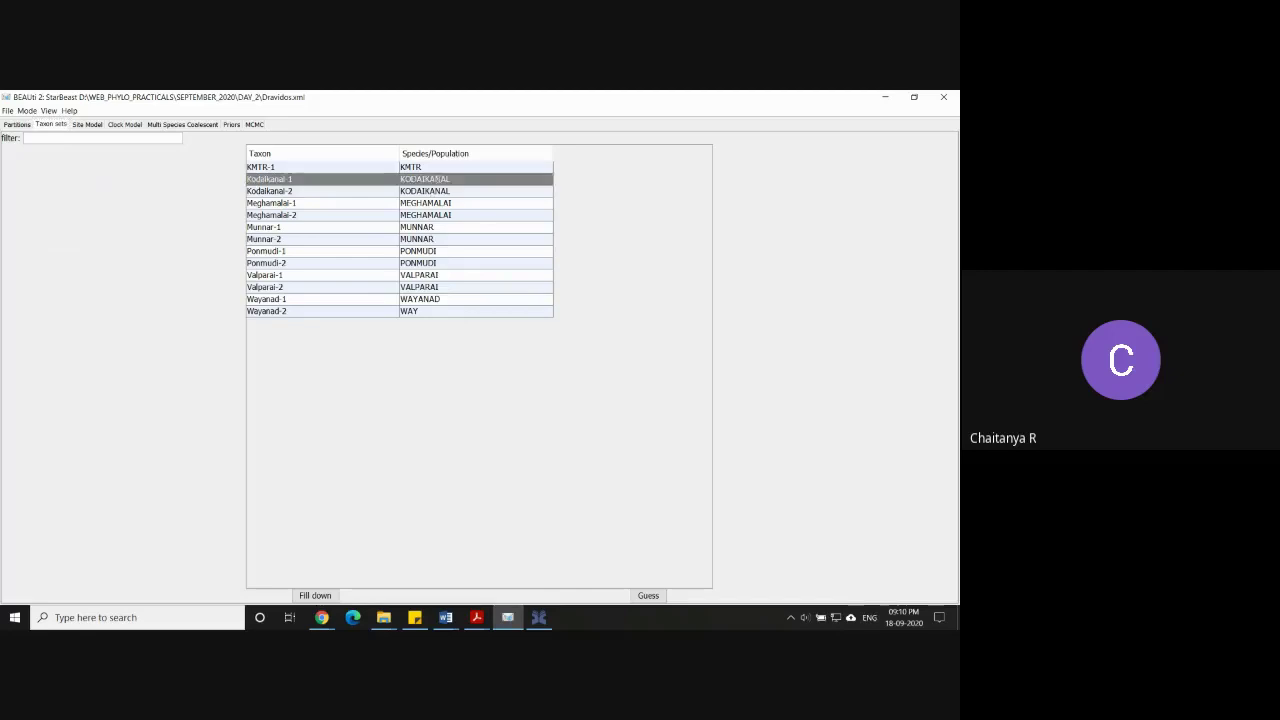
double_click(458, 179)
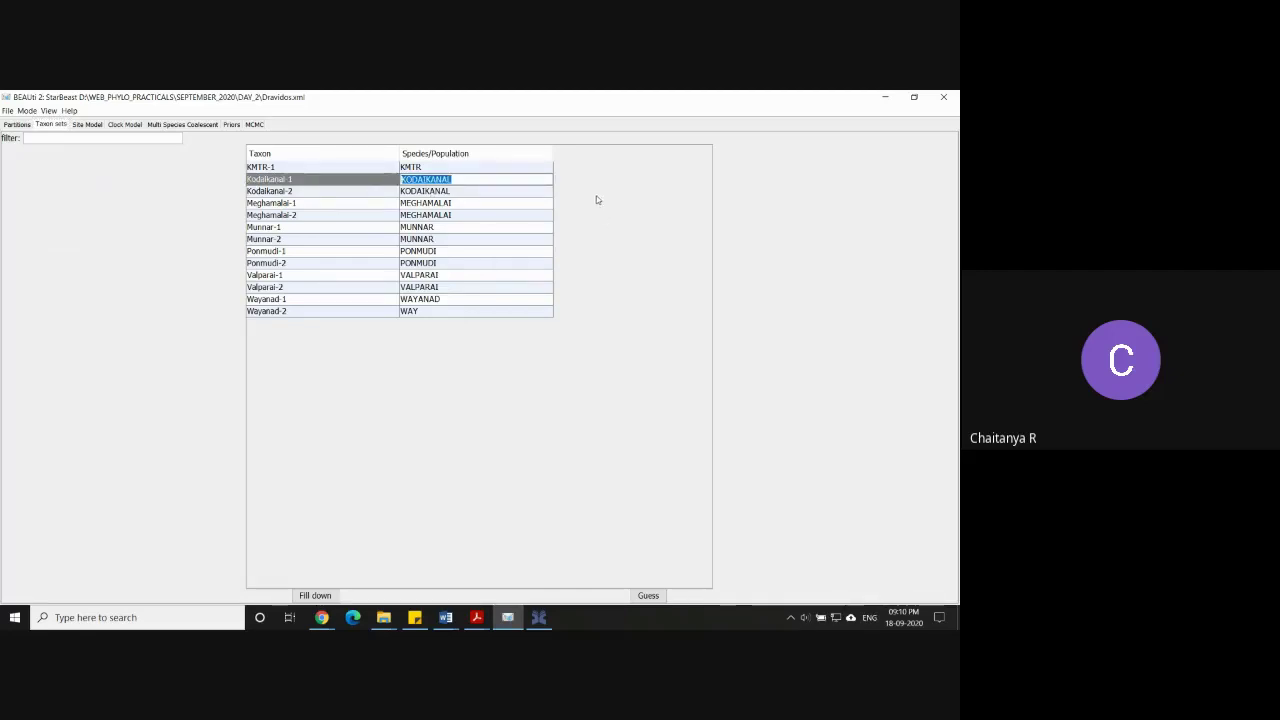
left_click(536, 194)
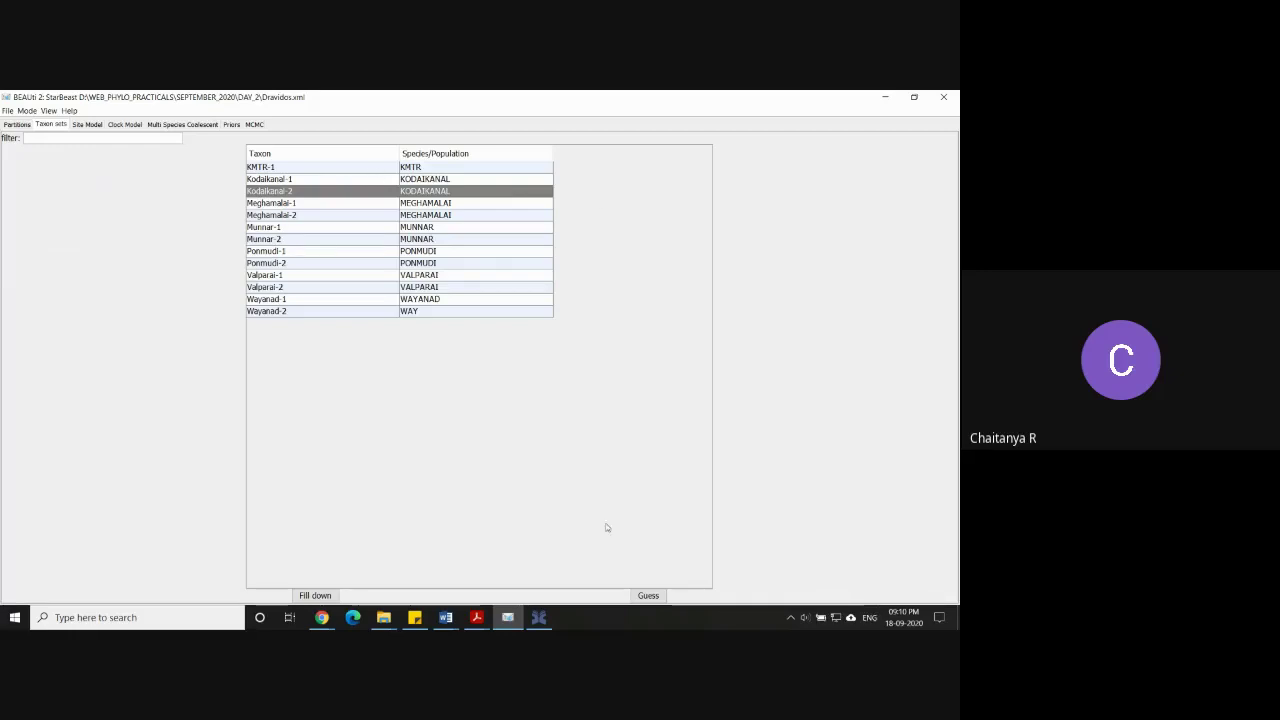
Review and dismiss the Guess taxon sets dialog, then show p1's TN93 Gamma site model.
left_click(649, 596)
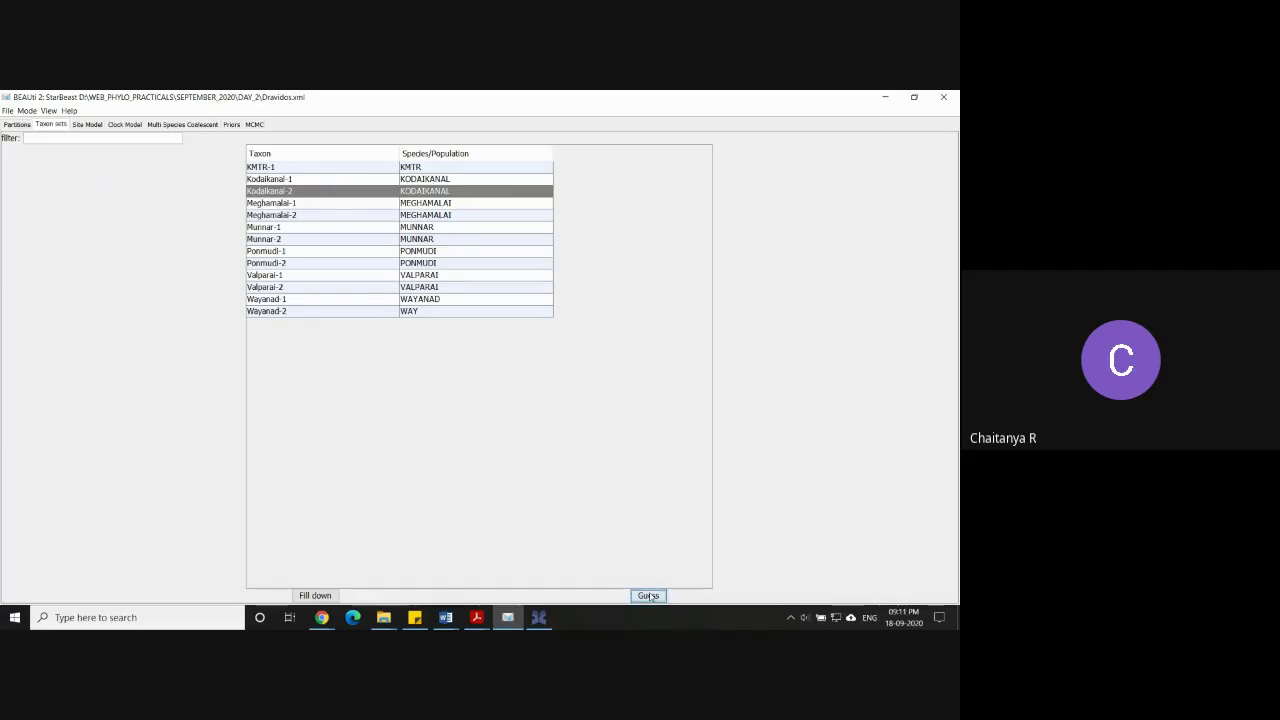
left_click_drag(477, 274, 643, 146)
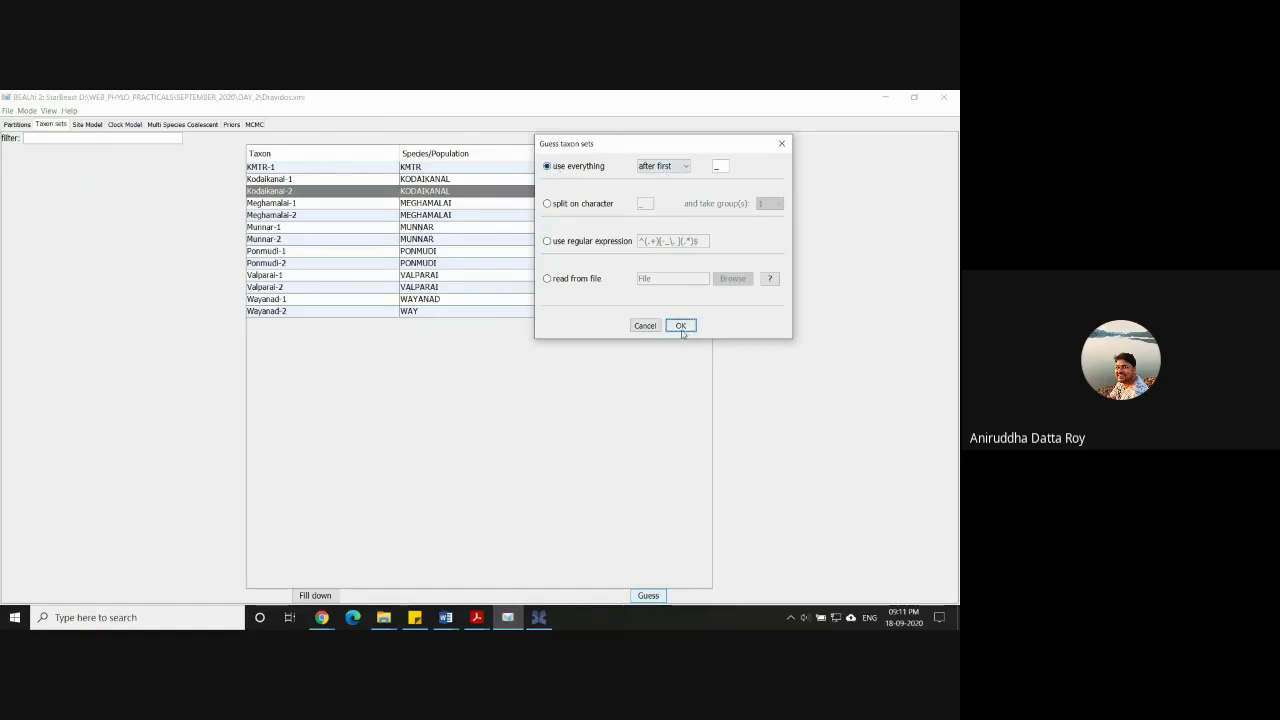
left_click(646, 326)
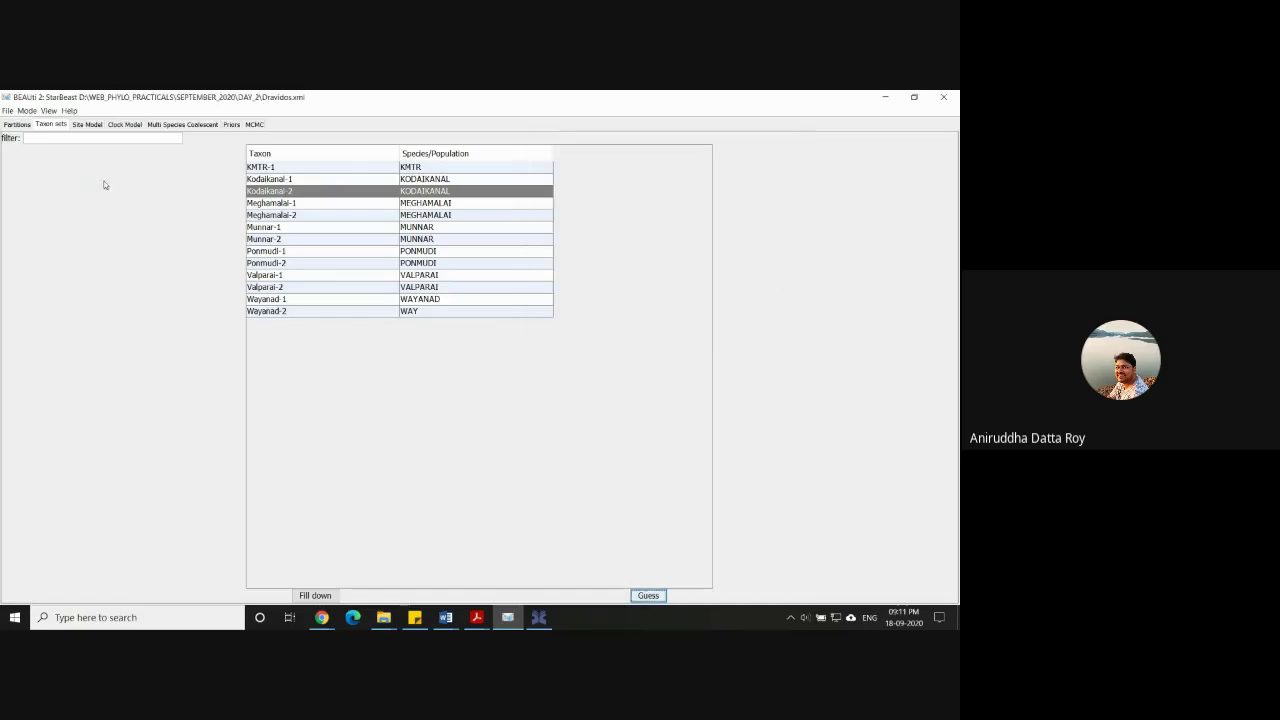
left_click(88, 125)
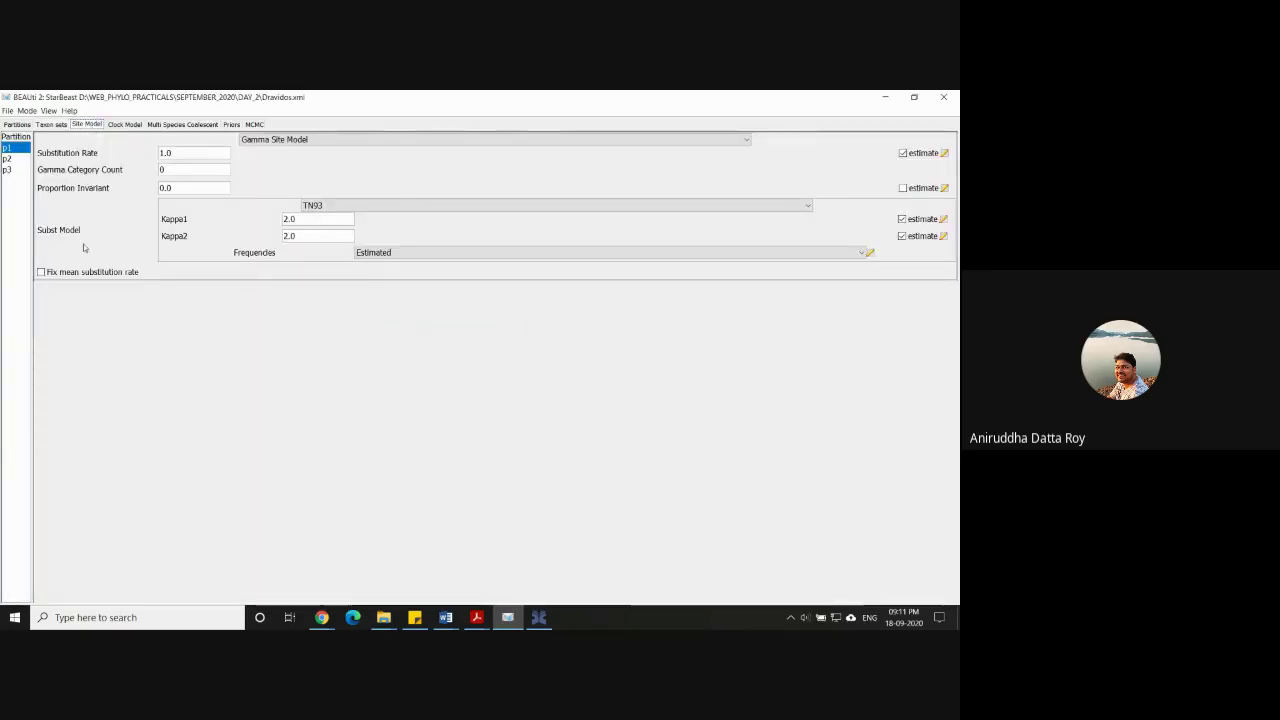
Compare site models of p1, p2 and p3, then show p1's Relaxed Clock Log Normal clock model.
left_click(15, 160)
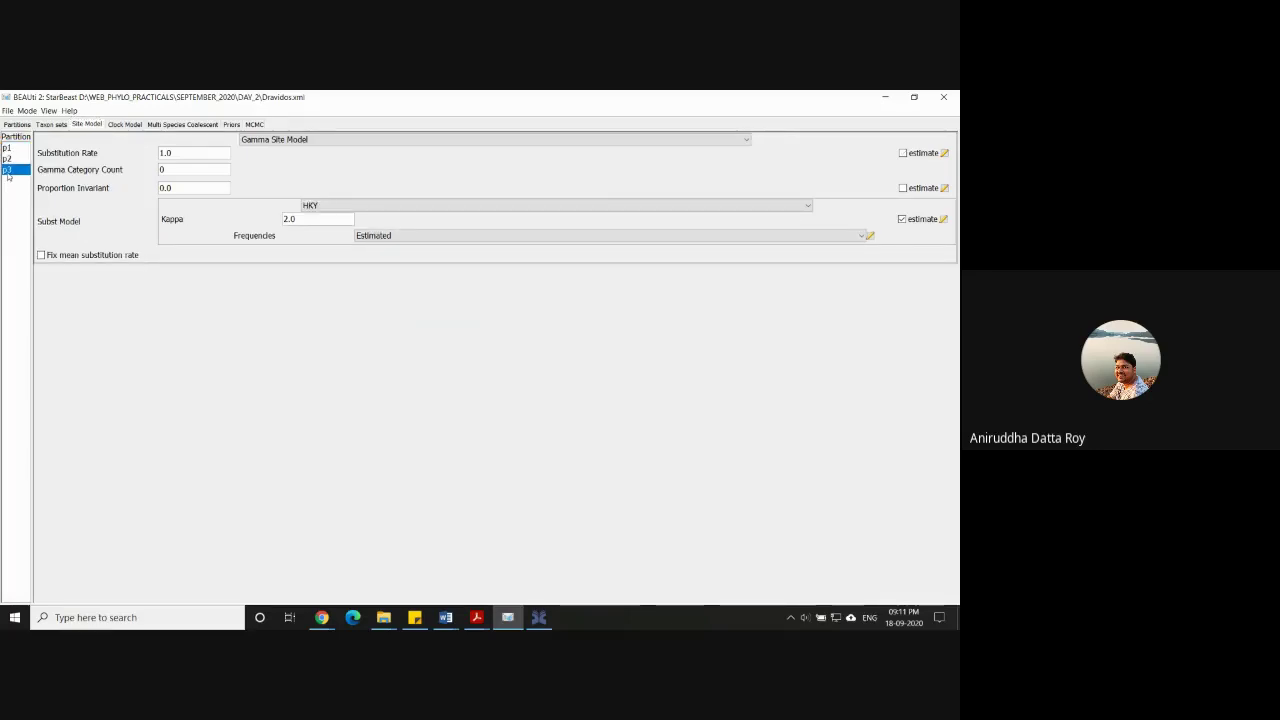
left_click(7, 147)
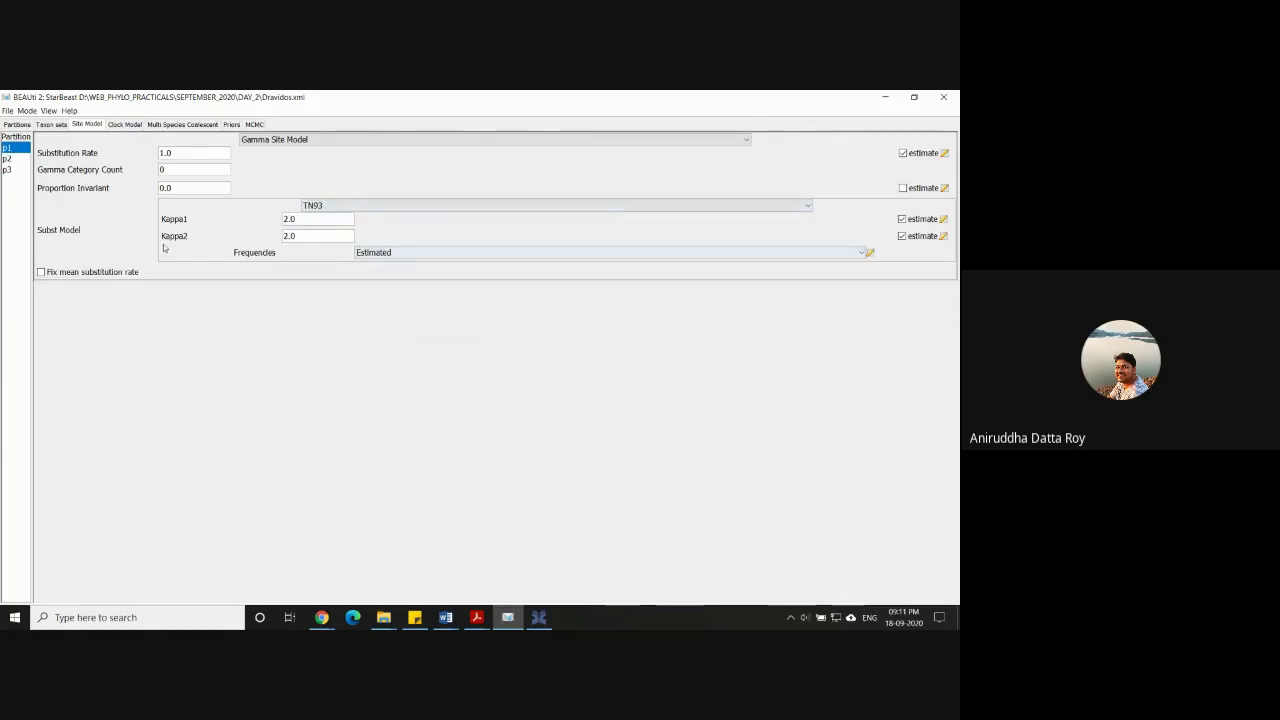
left_click(8, 159)
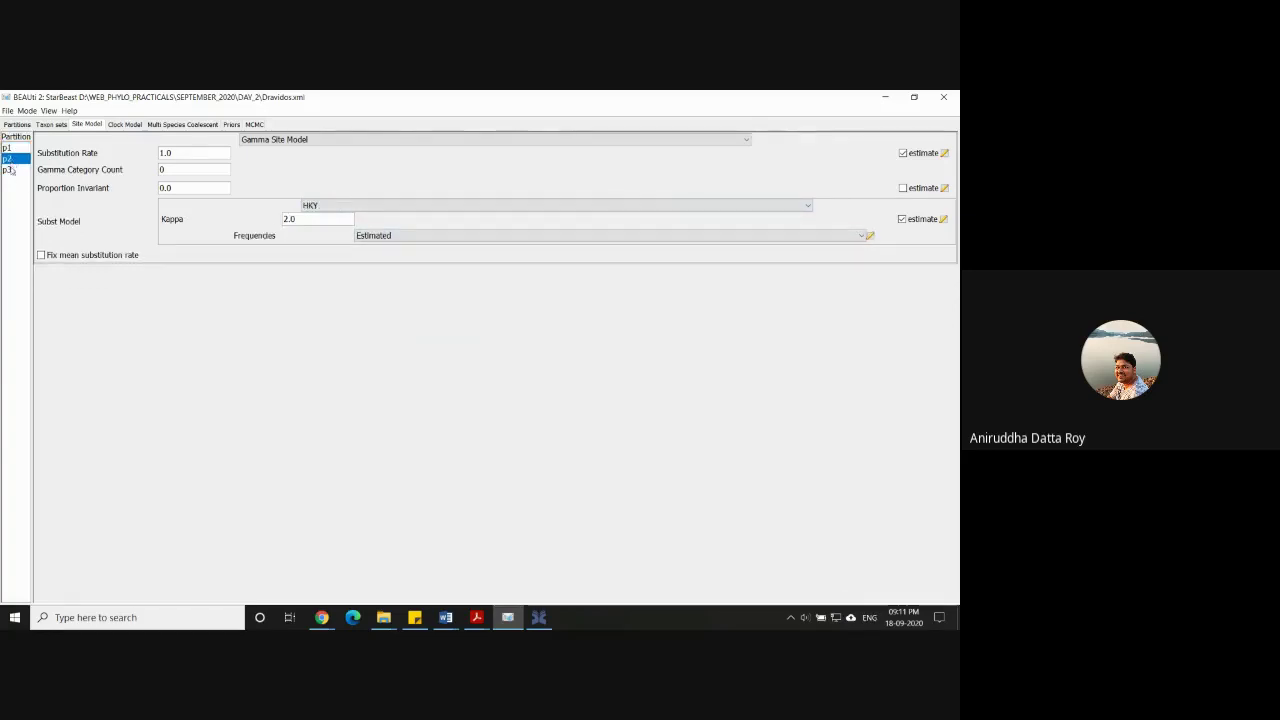
left_click(8, 171)
left_click(8, 159)
left_click(8, 148)
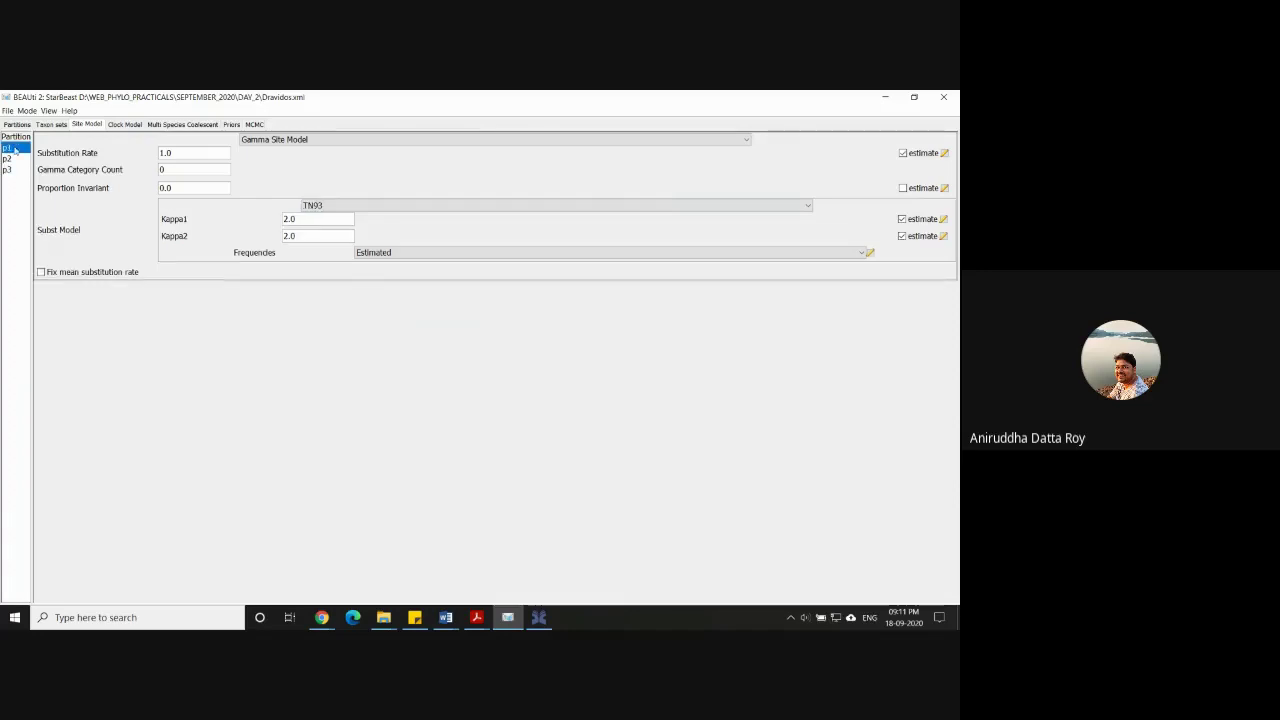
left_click(125, 124)
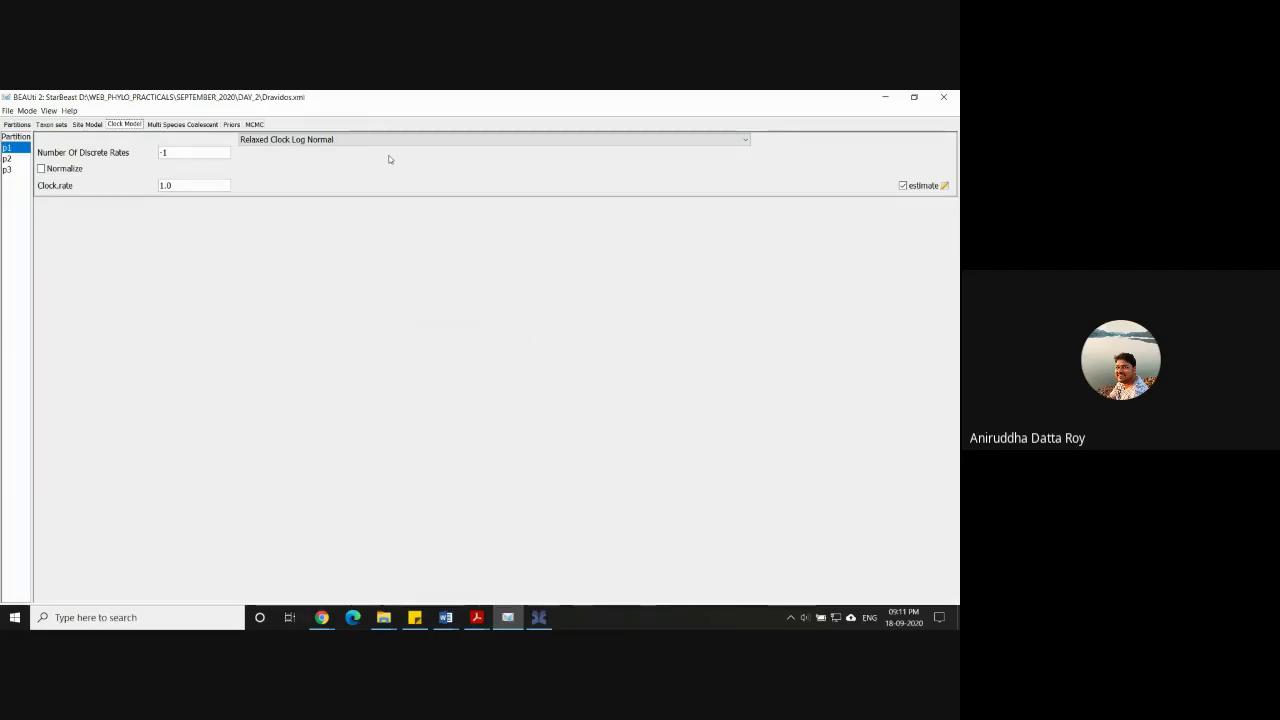
Show the Multi Species Coalescent panel: linear_with_constant_root population function and per-gene ploidy.
left_click(187, 125)
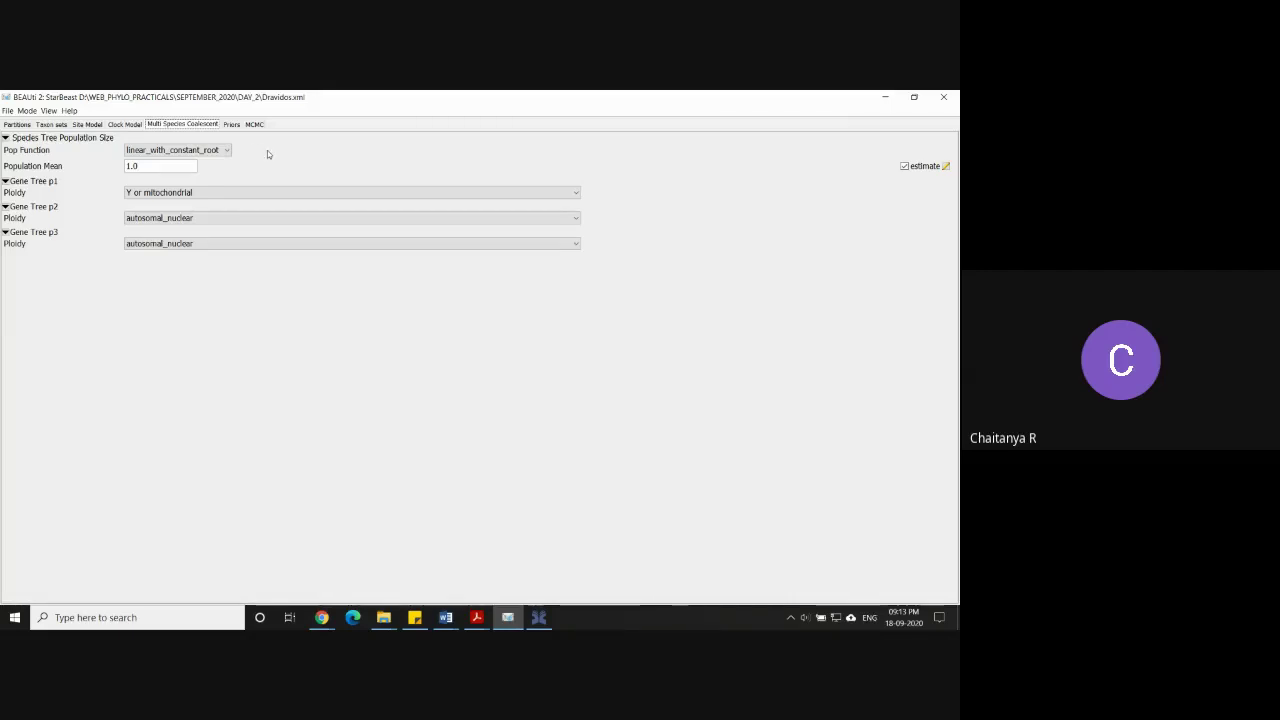
Glance at the Priors, then view the MCMC settings: chain length 10000000, store every 5000.
left_click(236, 127)
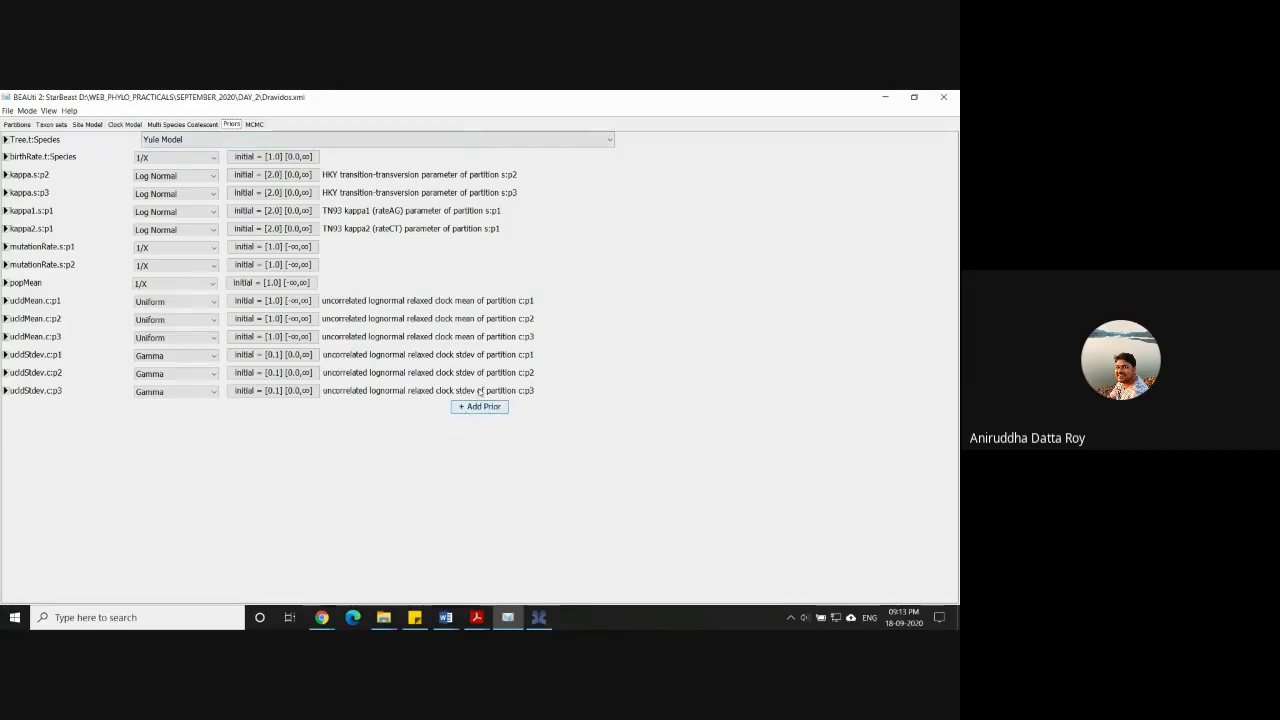
left_click(254, 124)
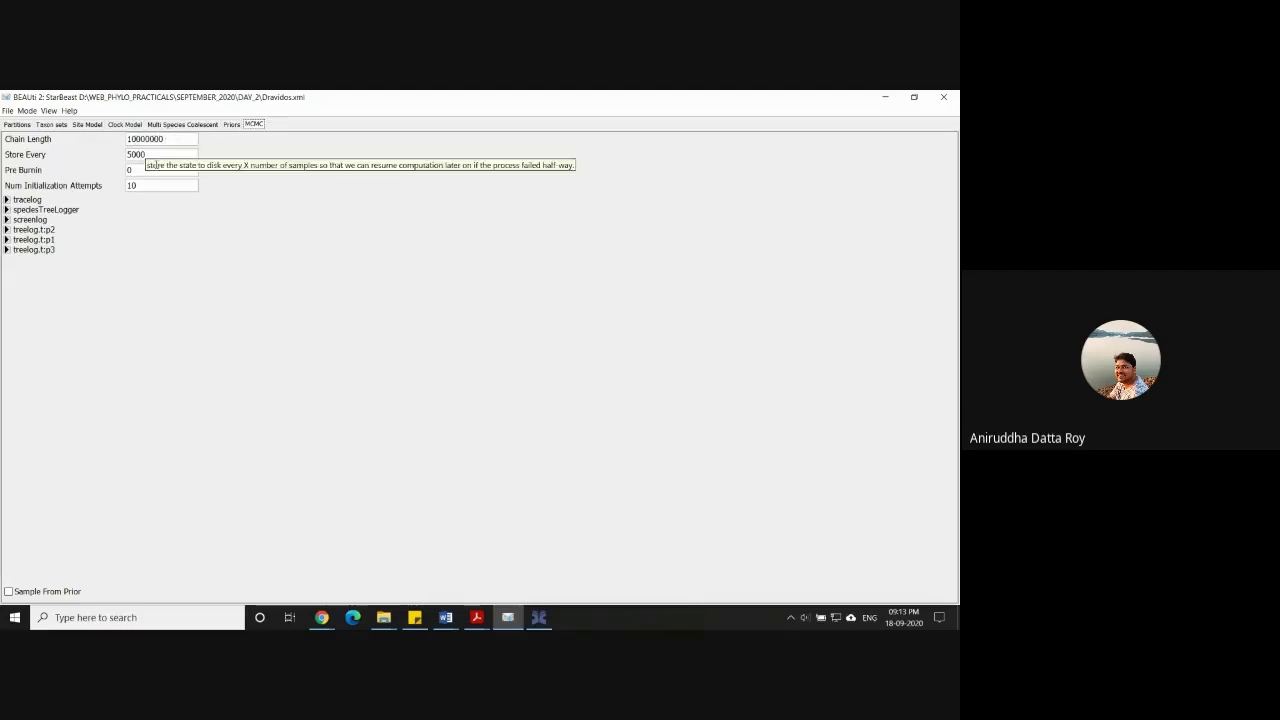
left_click(884, 97)
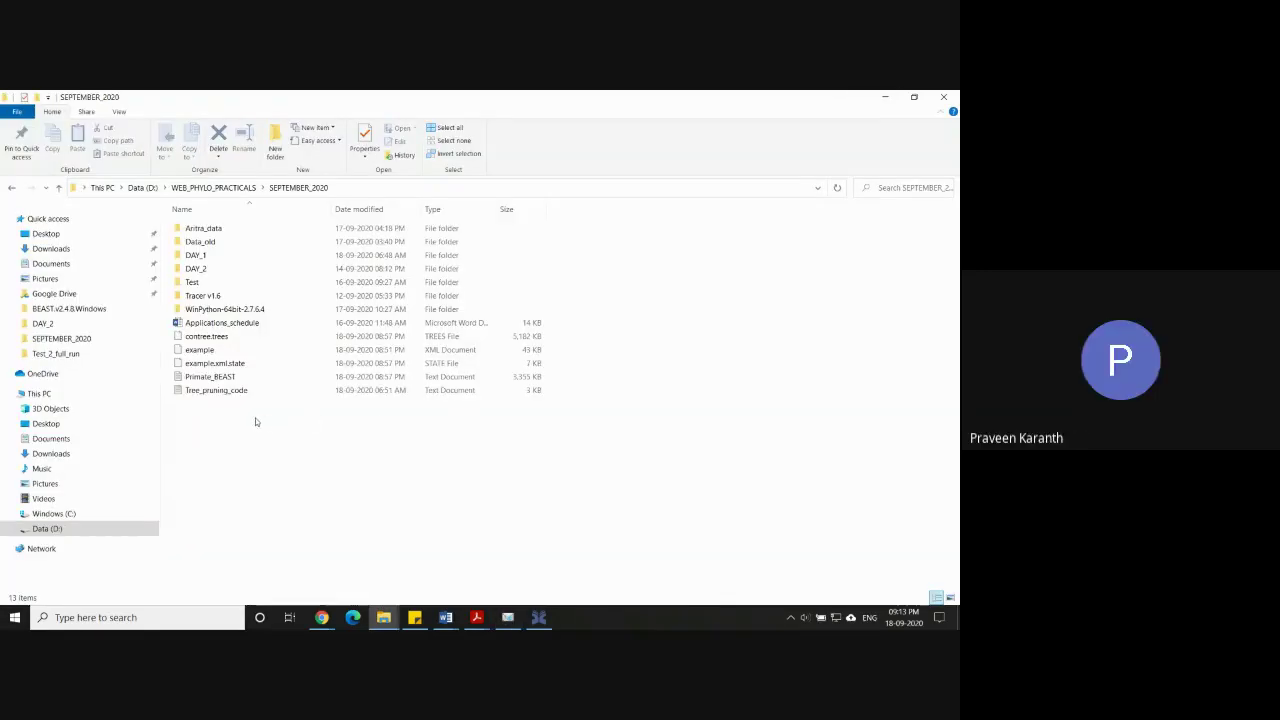
left_click(508, 617)
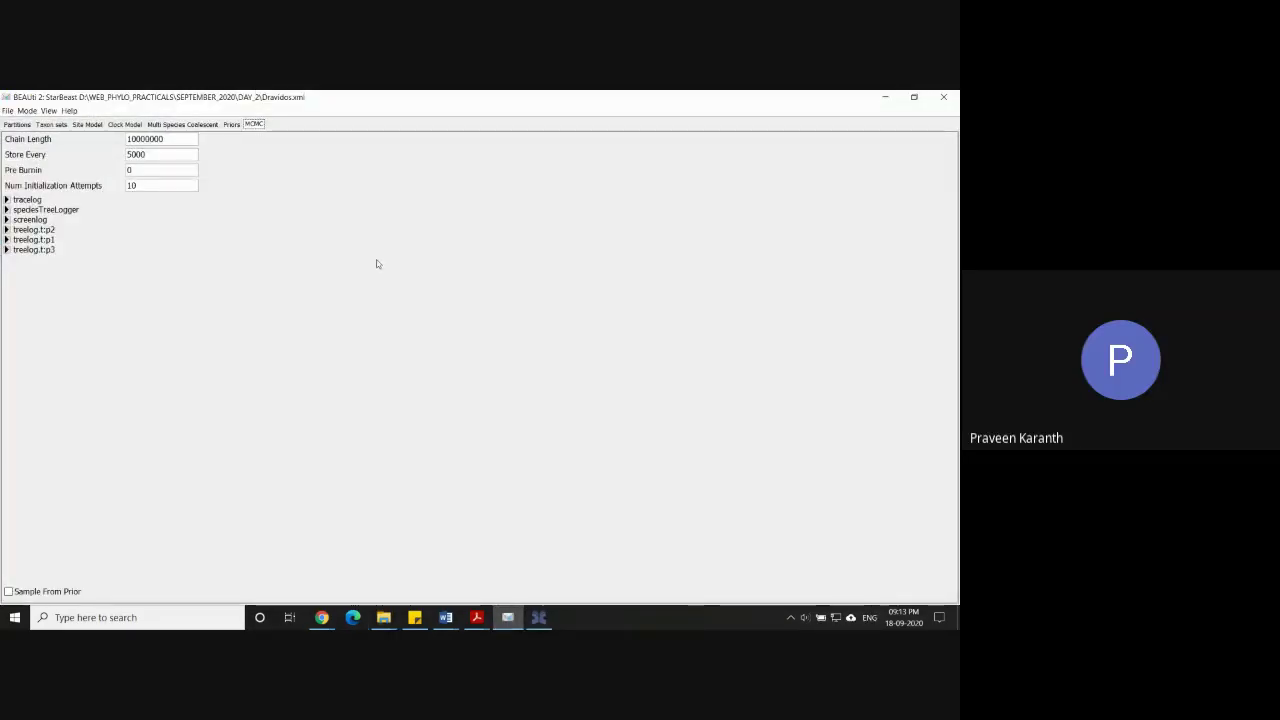
left_click(231, 124)
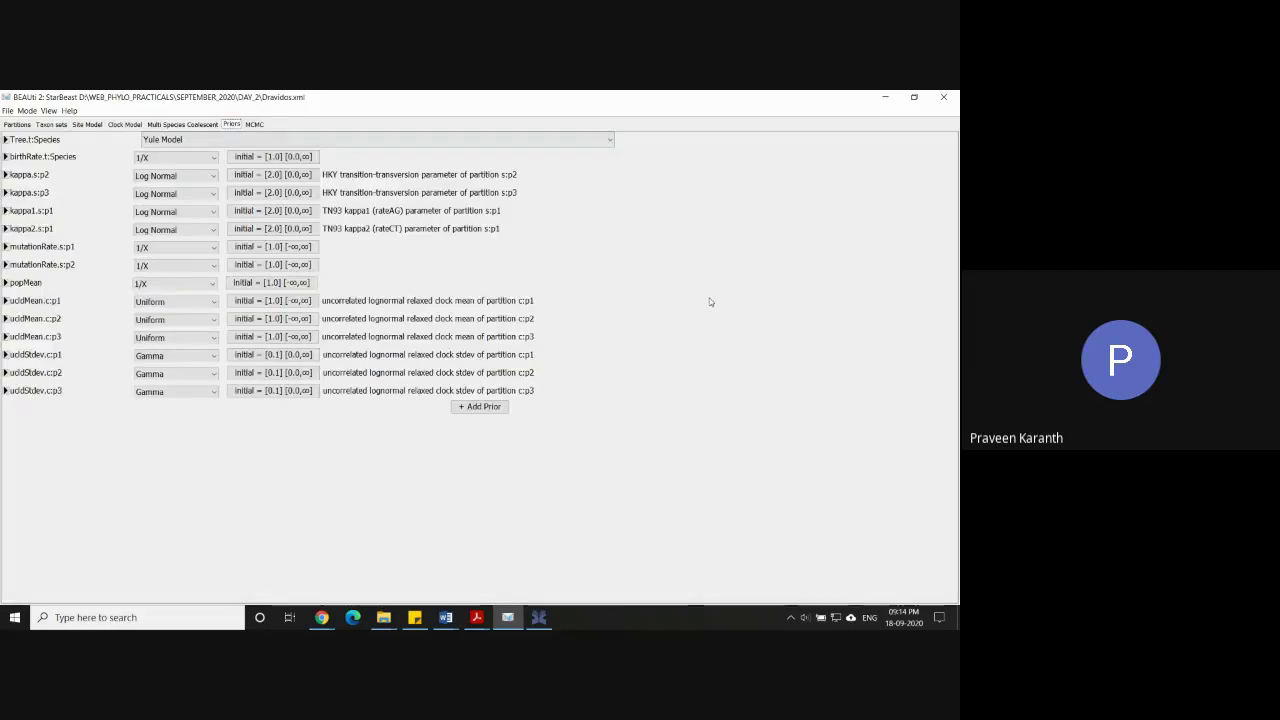
left_click(610, 145)
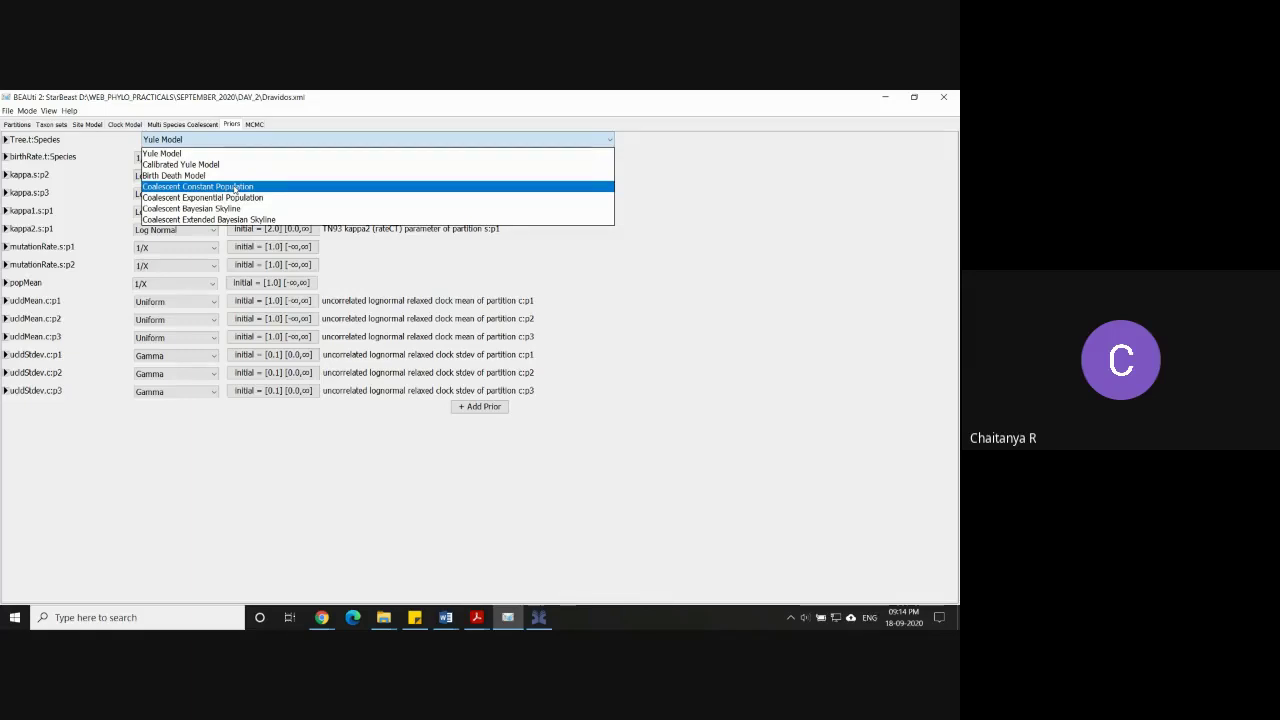
left_click(258, 139)
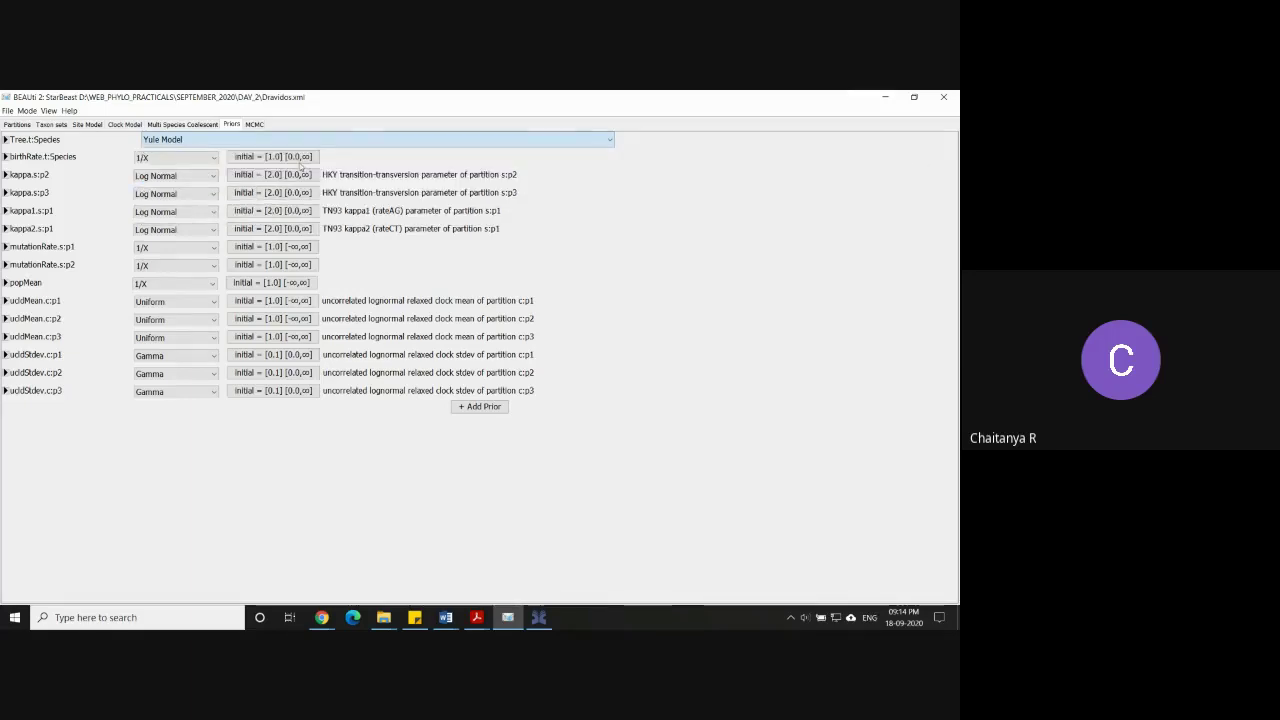
left_click(254, 124)
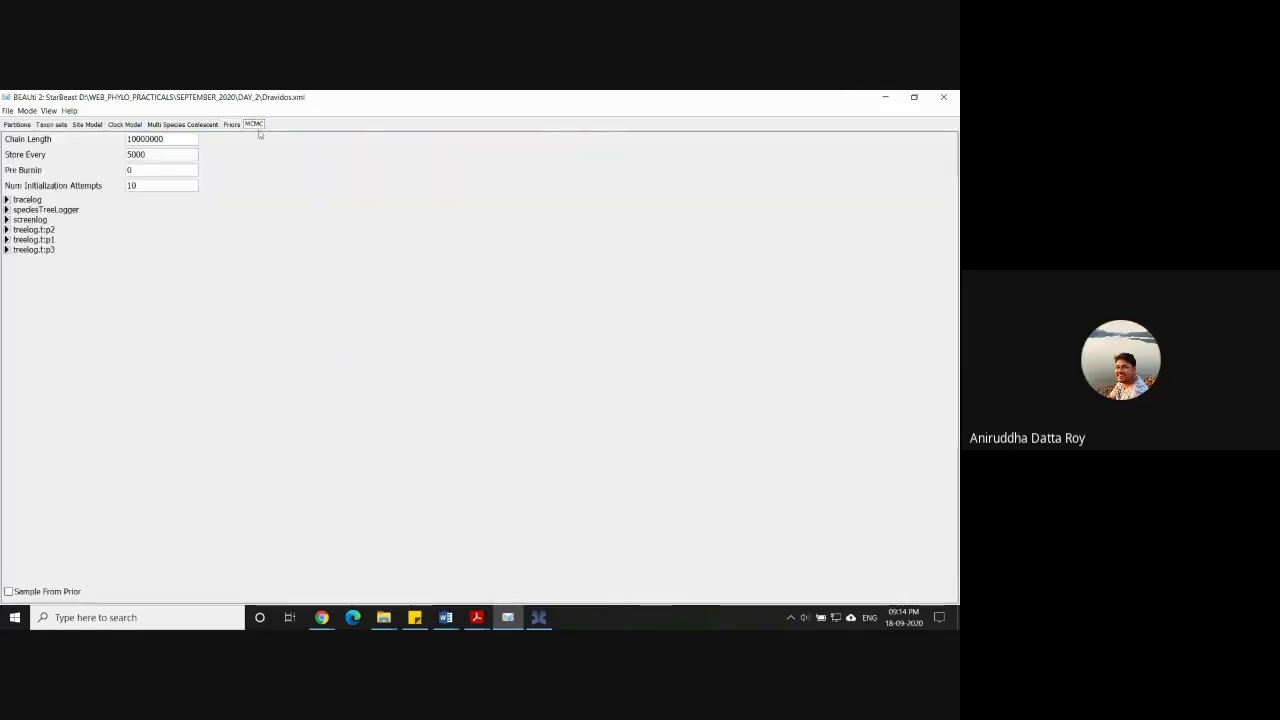
left_click(884, 96)
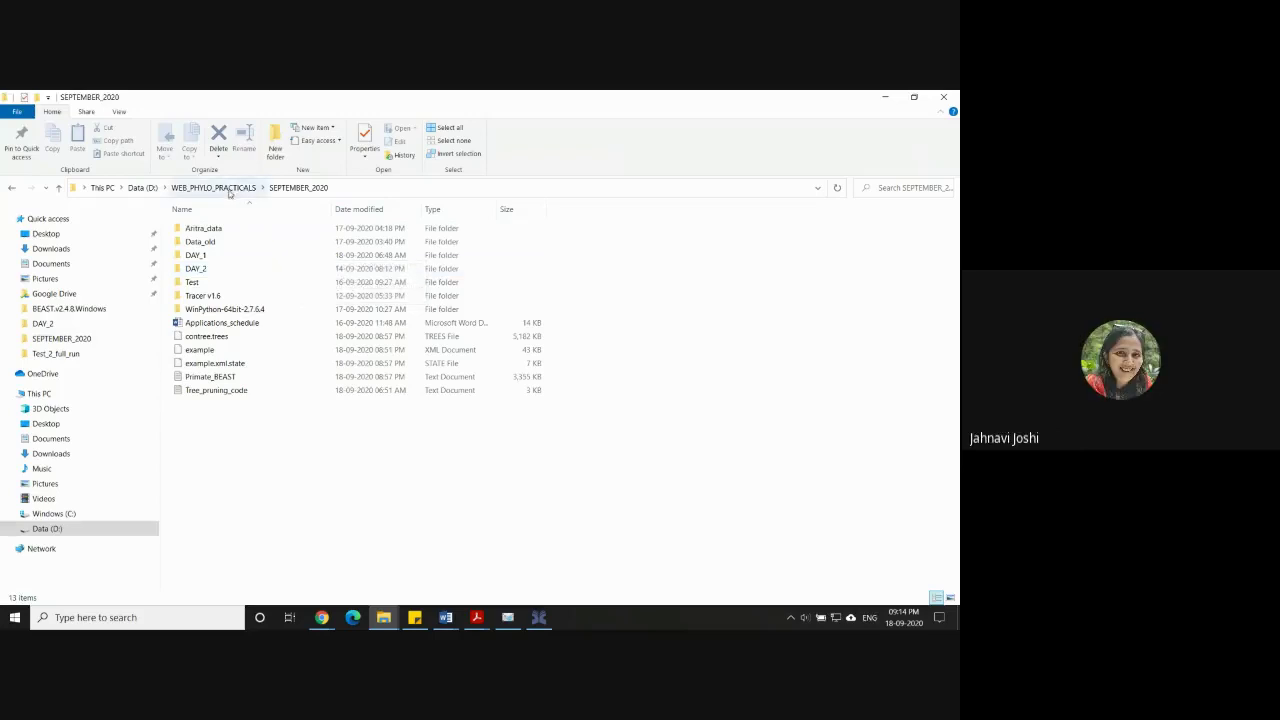
left_click(290, 188)
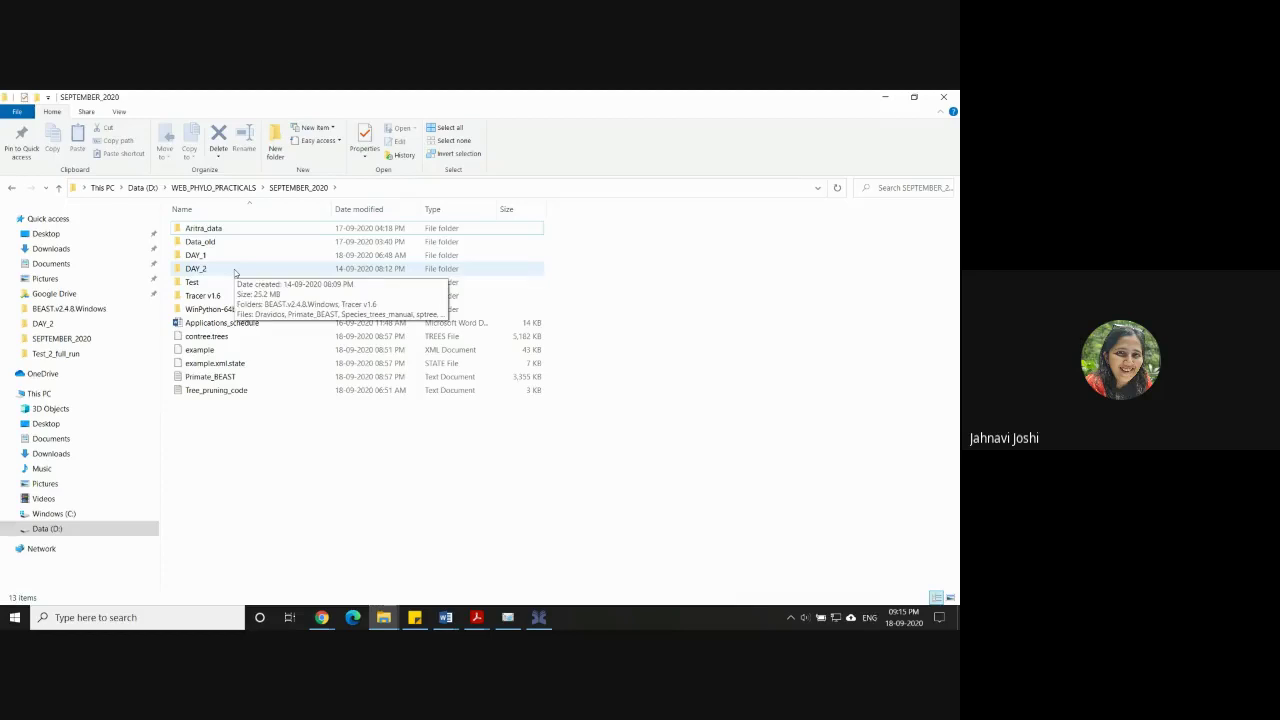
left_click(547, 623)
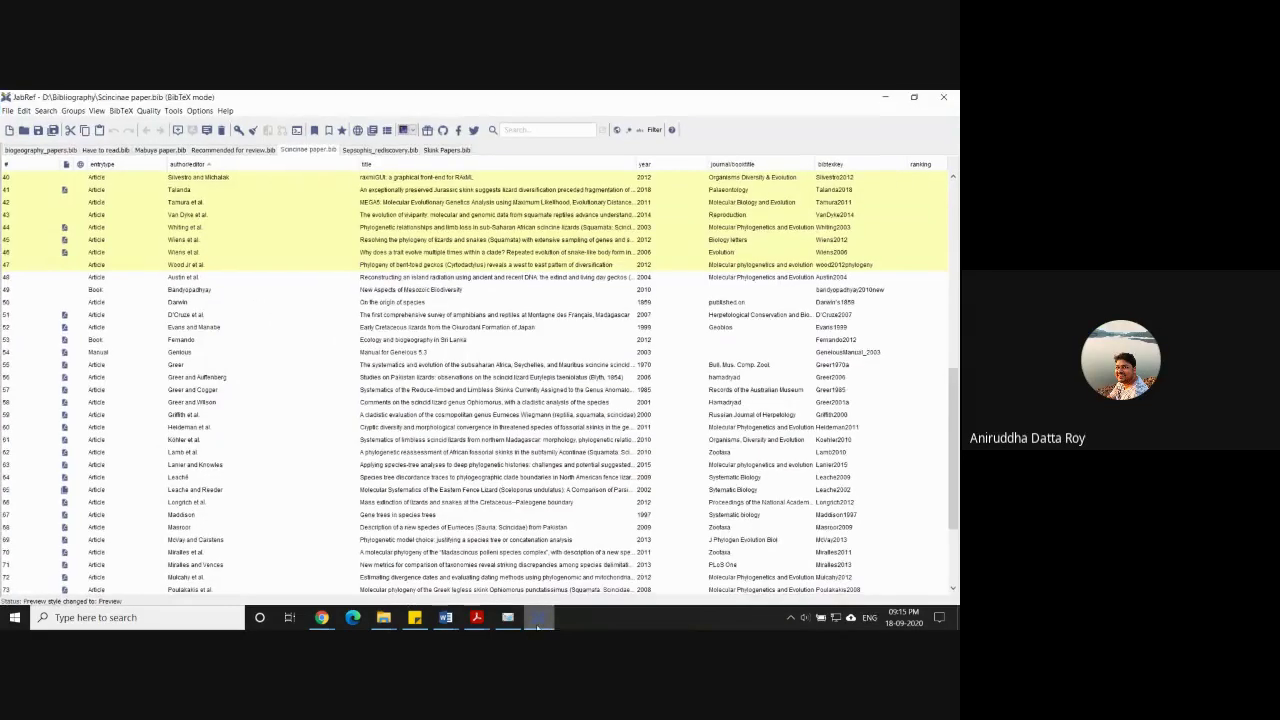
left_click(513, 622)
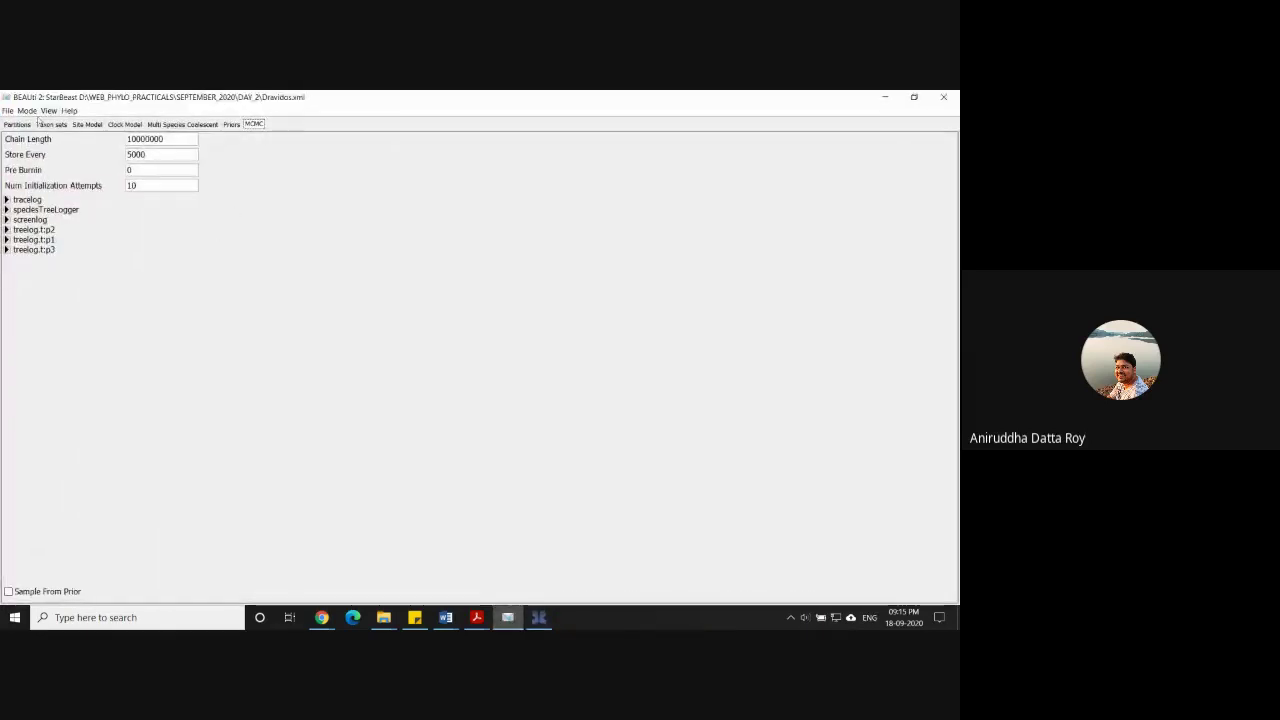
Review the Partitions, MCMC and Priors tabs, then cancel a new MRCA prior.
left_click(20, 125)
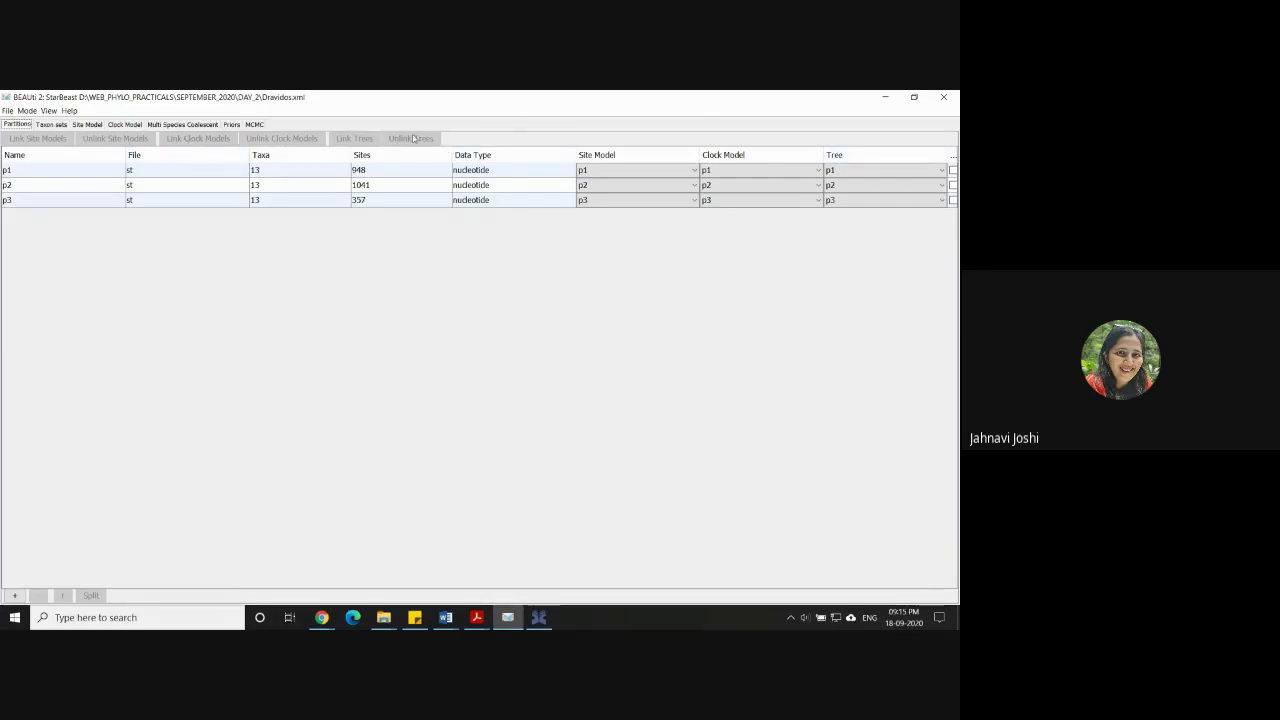
left_click(255, 124)
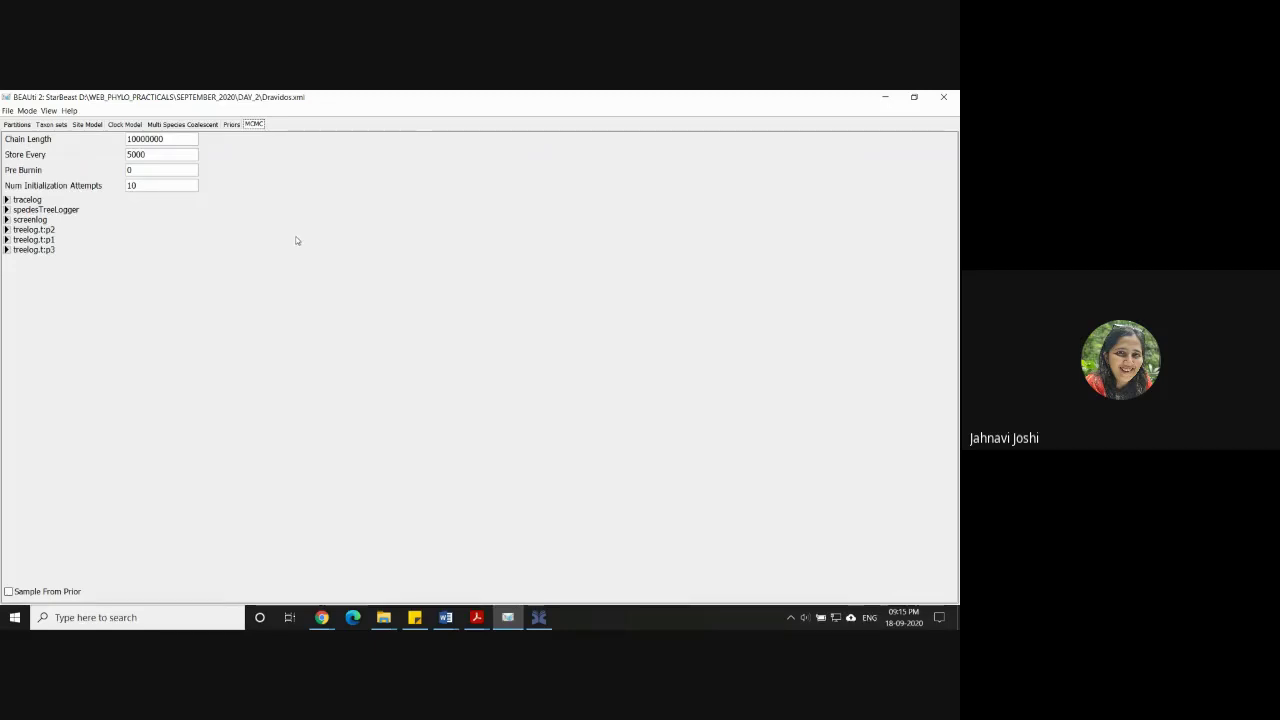
left_click(233, 124)
left_click(480, 406)
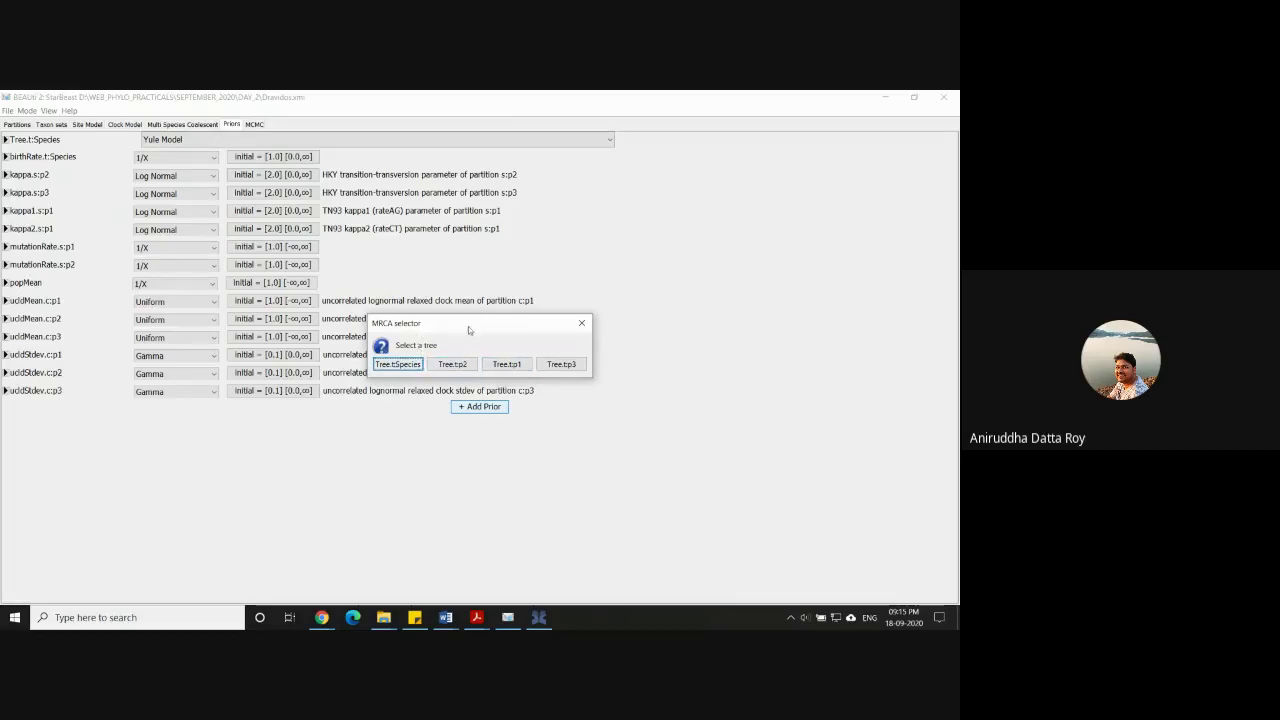
left_click_drag(468, 326, 497, 157)
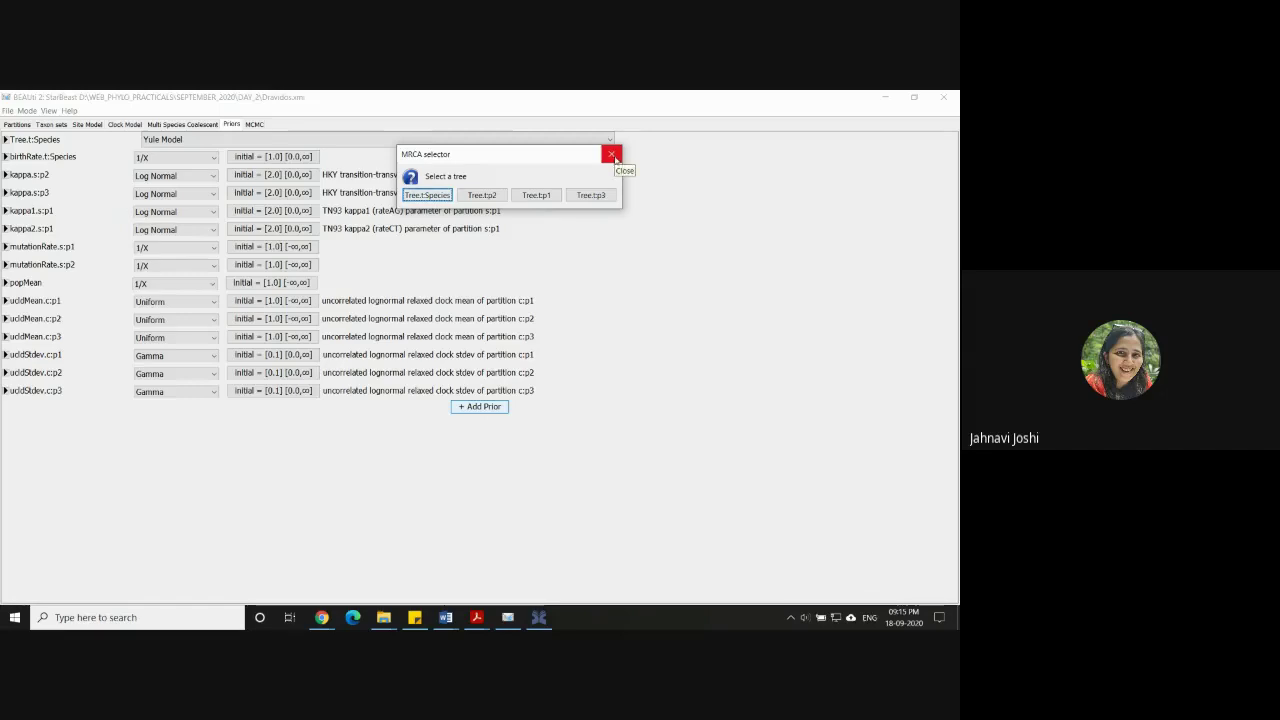
left_click(615, 158)
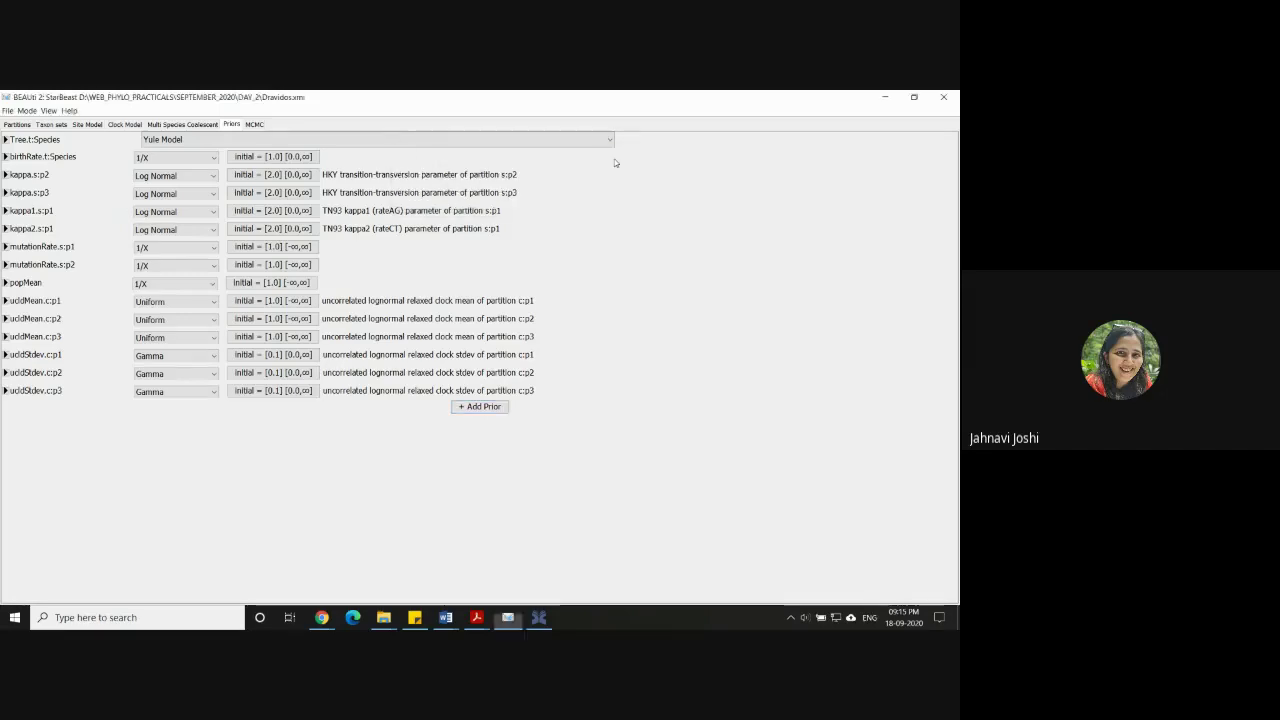
Minimize BEAUti and open sptree from the DAY_2 folder in FigTree.
left_click(884, 98)
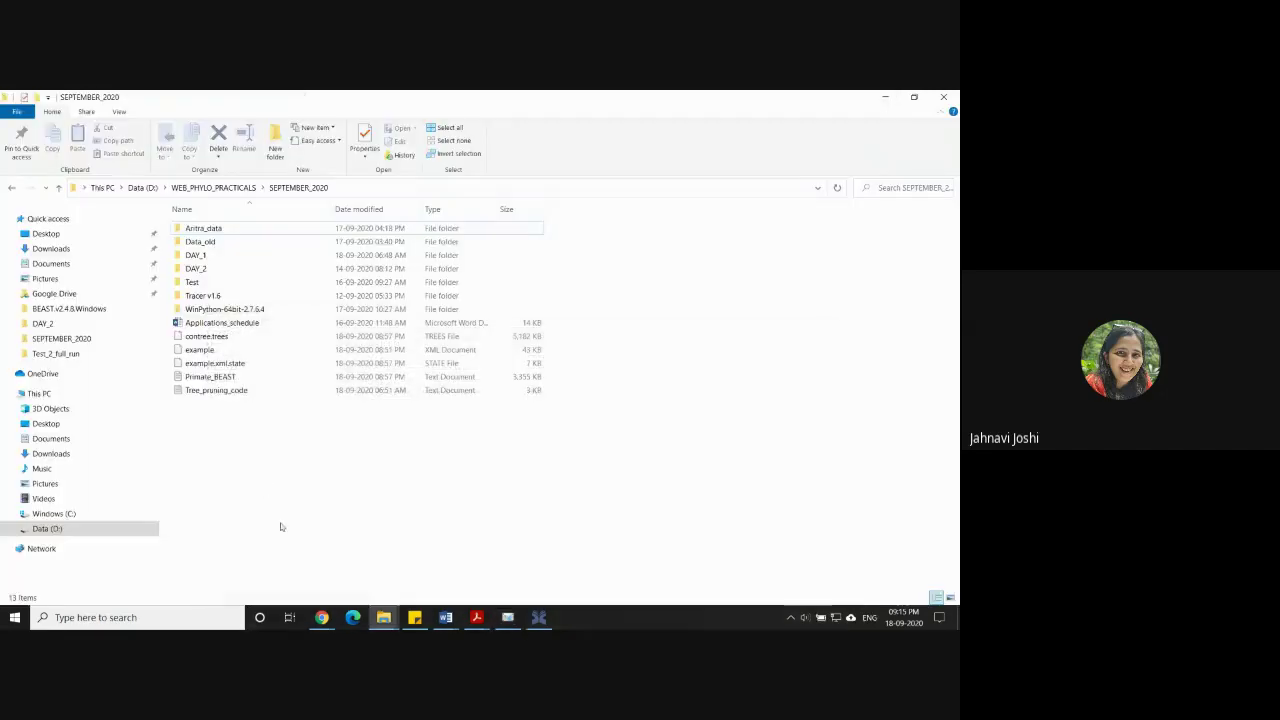
double_click(208, 268)
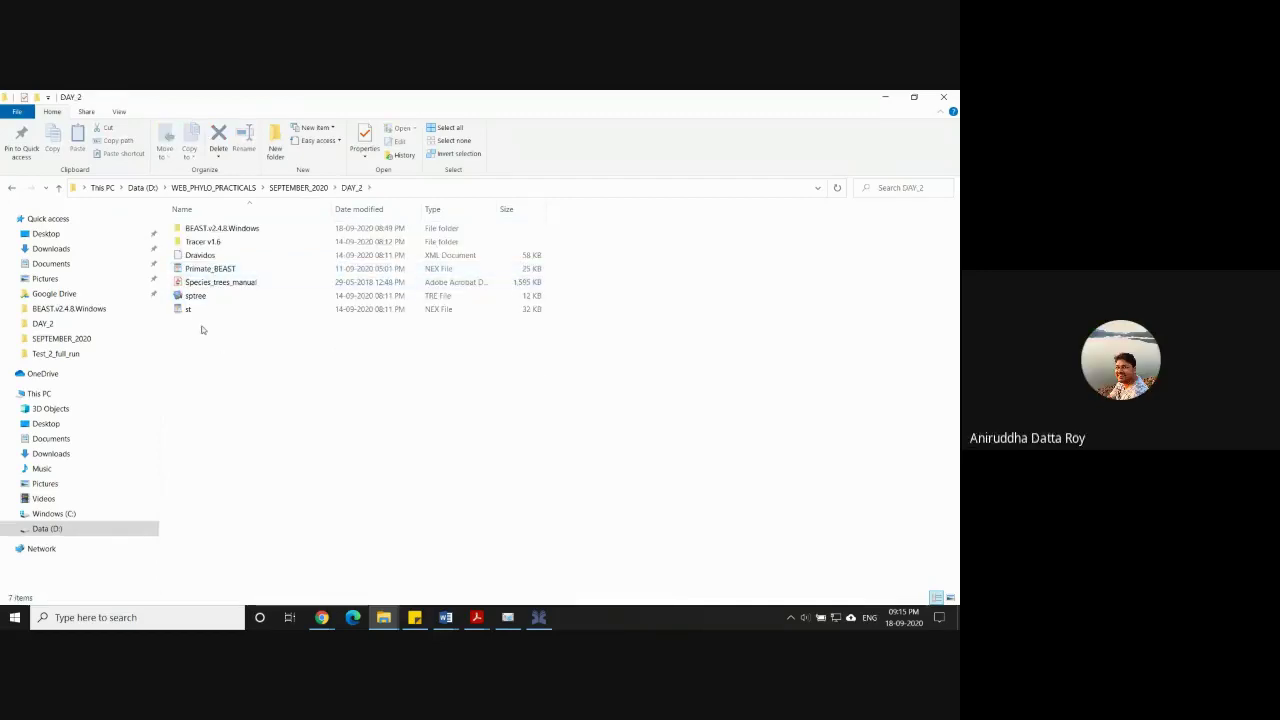
double_click(196, 296)
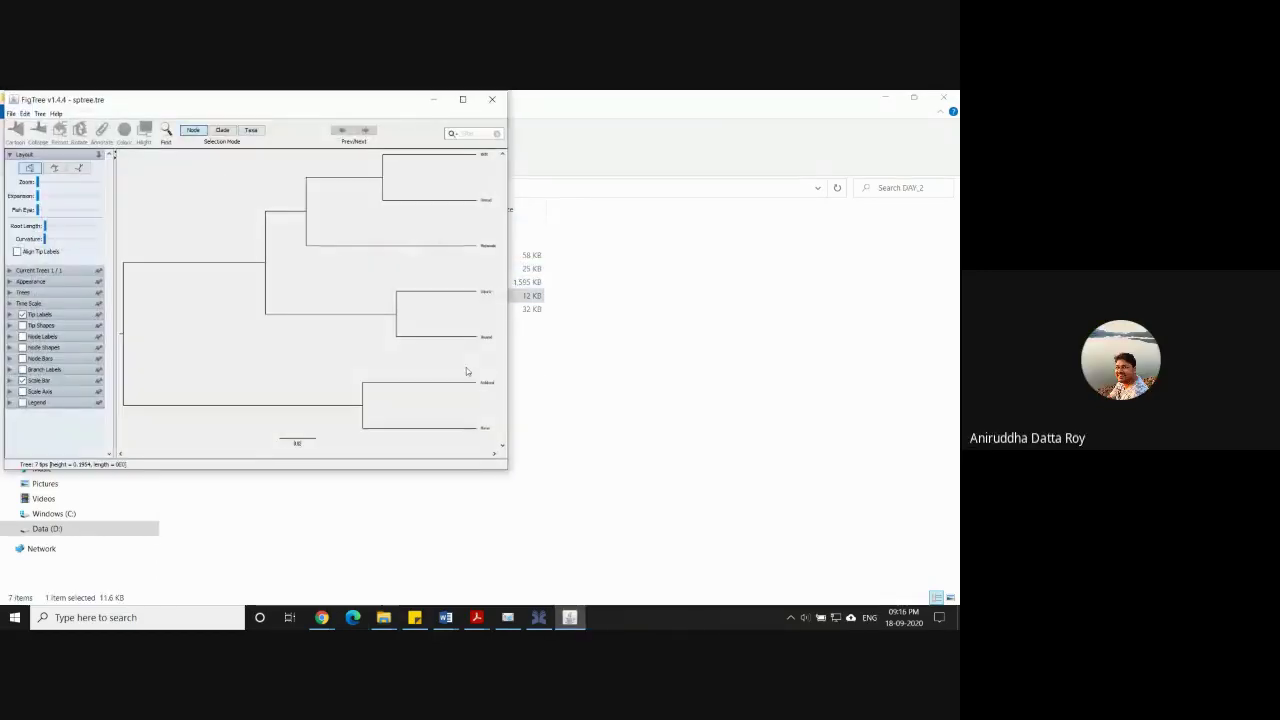
Maximize FigTree and raise the Appearance Line Weight to thicken the branches.
left_click(462, 99)
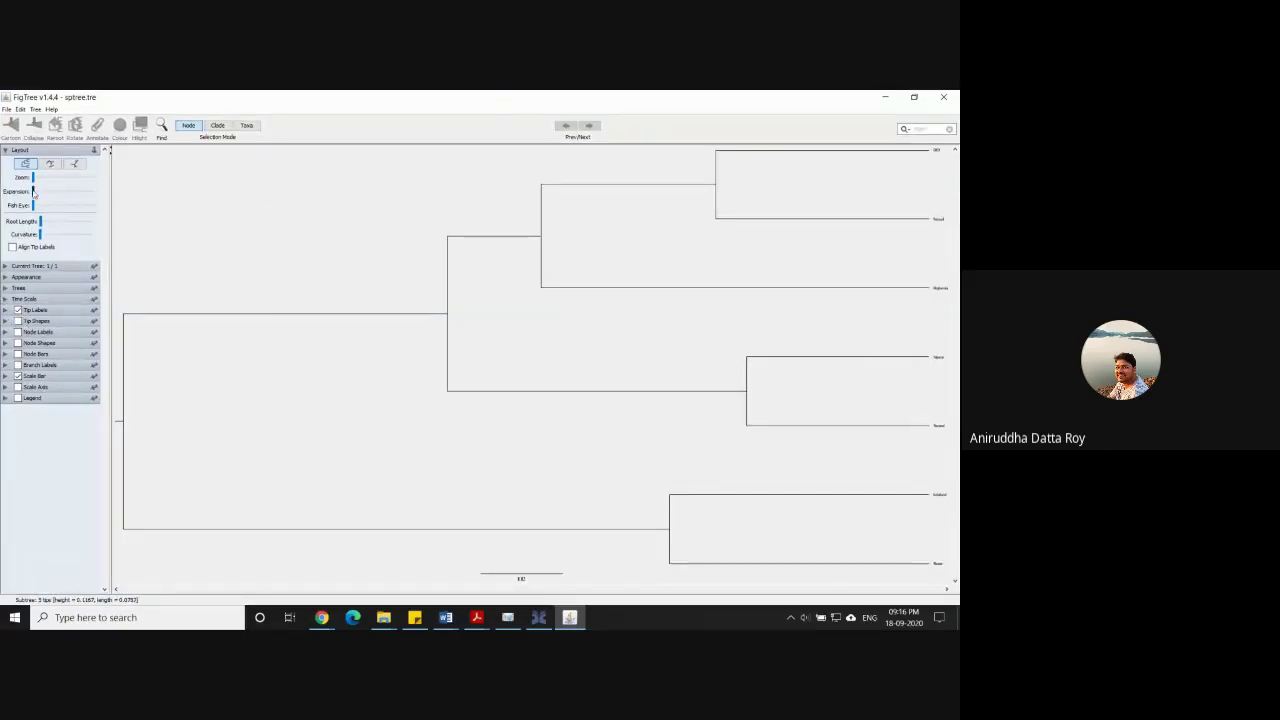
left_click(26, 277)
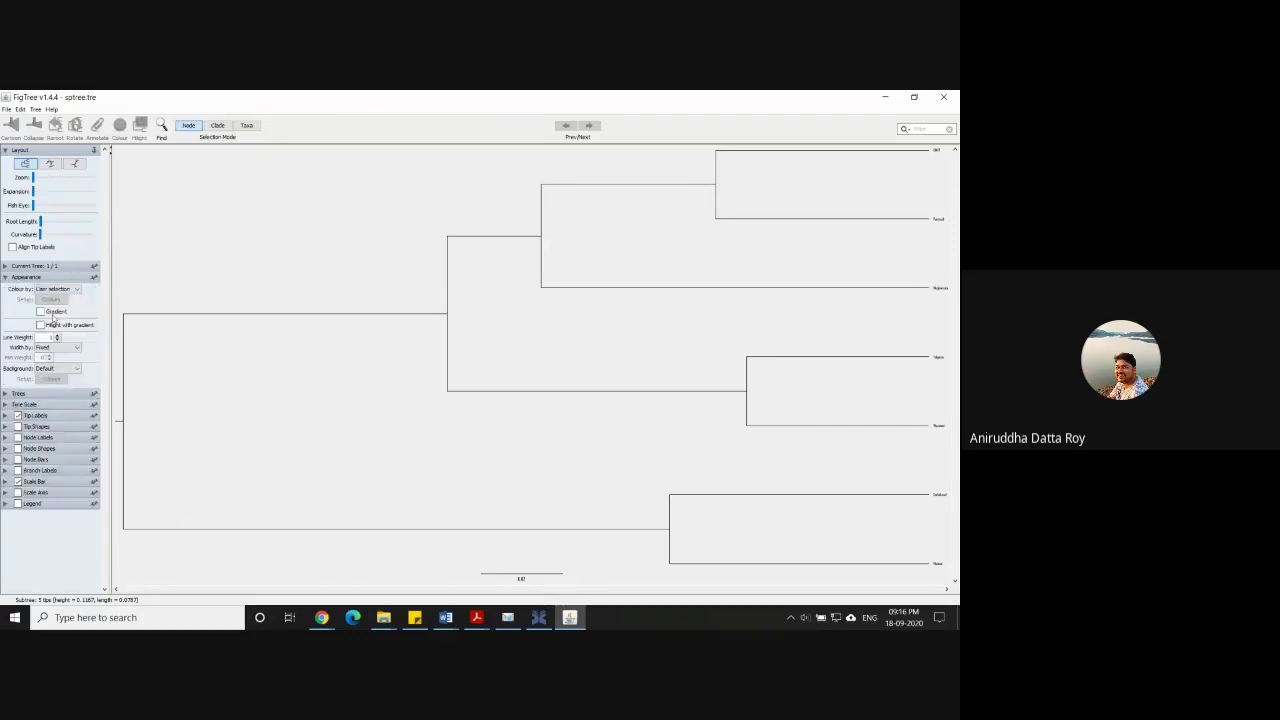
left_click(57, 335)
left_click(57, 335)
left_click(57, 335)
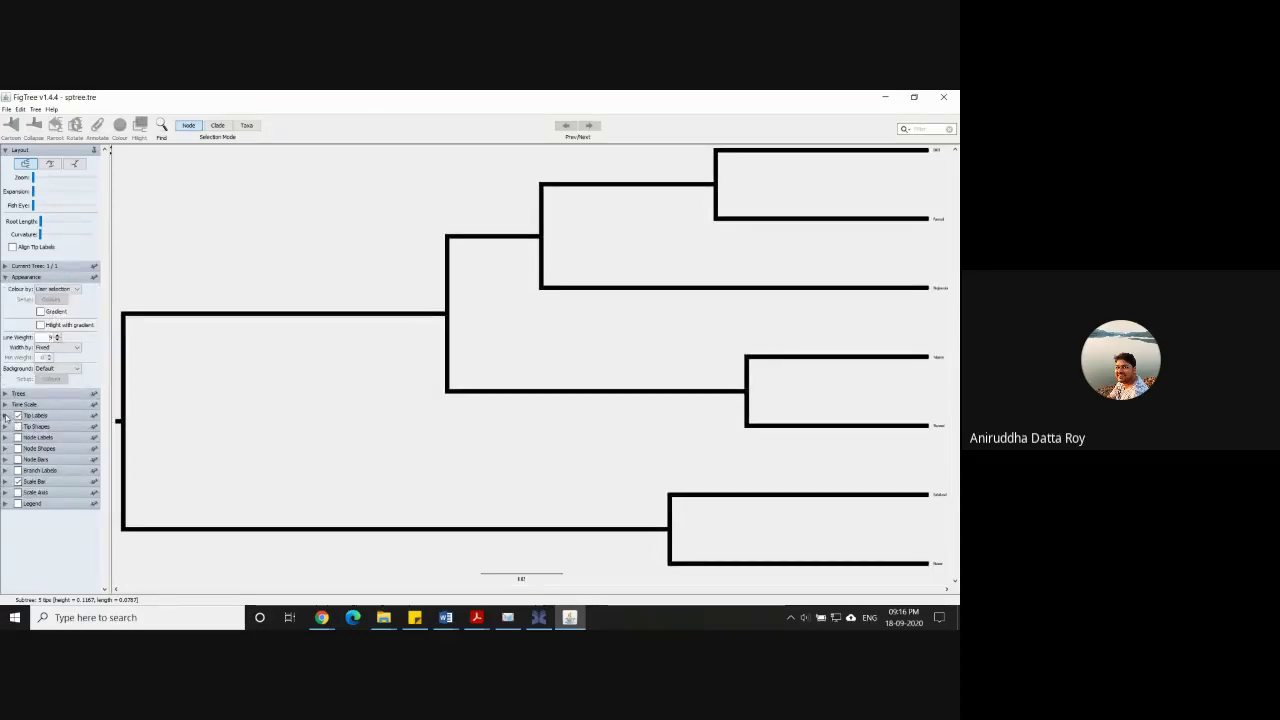
Enlarge the tip label font size by eleven steps, then close FigTree.
left_click(5, 416)
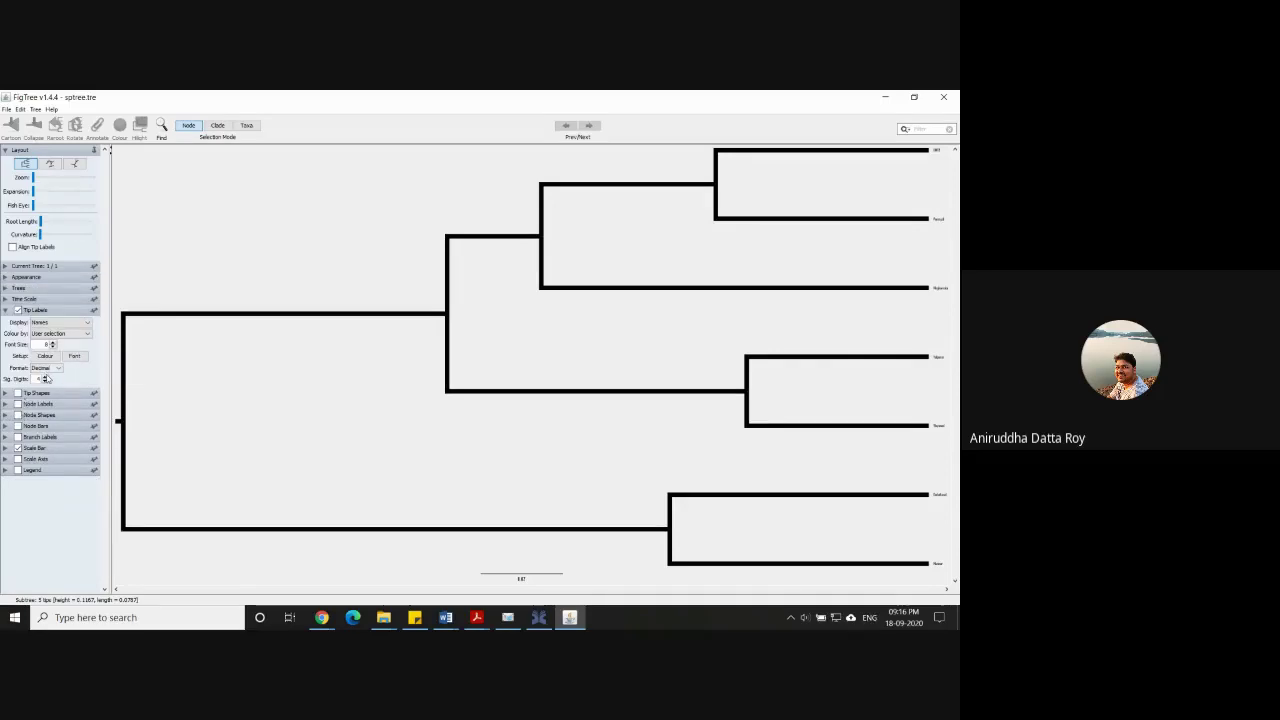
left_click(53, 342)
left_click(53, 342)
left_click(53, 342)
left_click(53, 342)
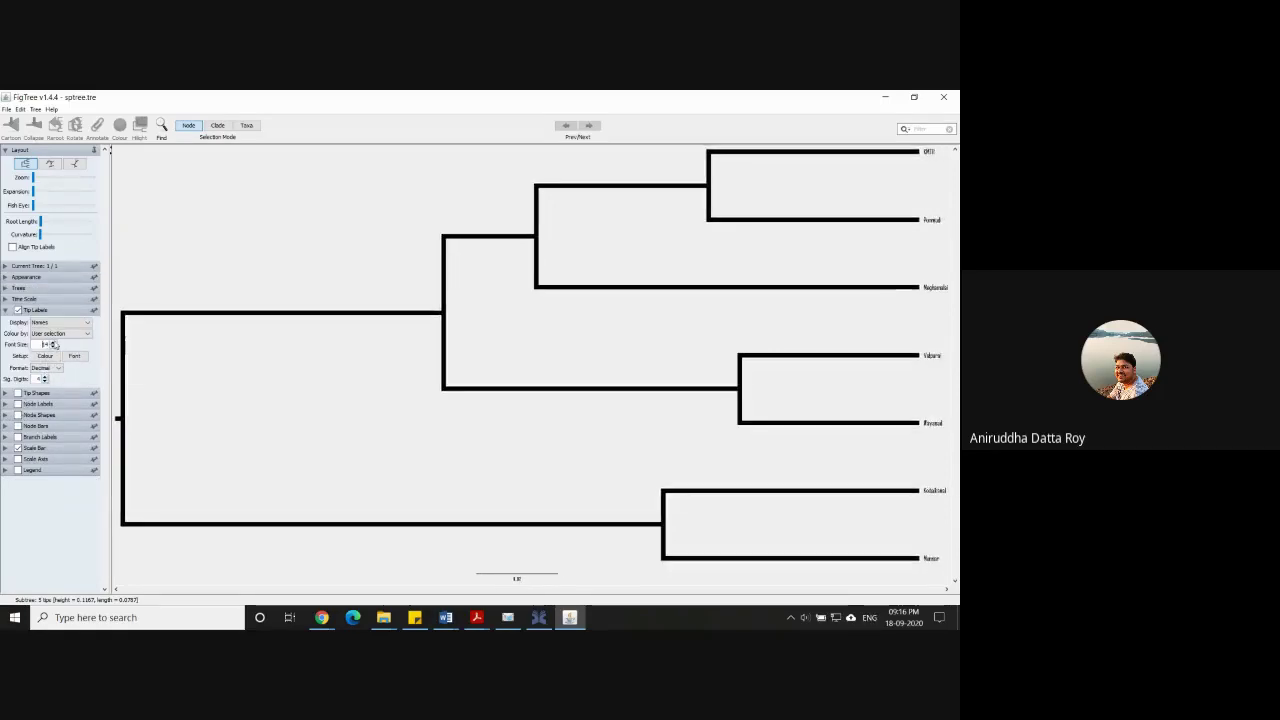
left_click(53, 342)
left_click(53, 342)
left_click(53, 342)
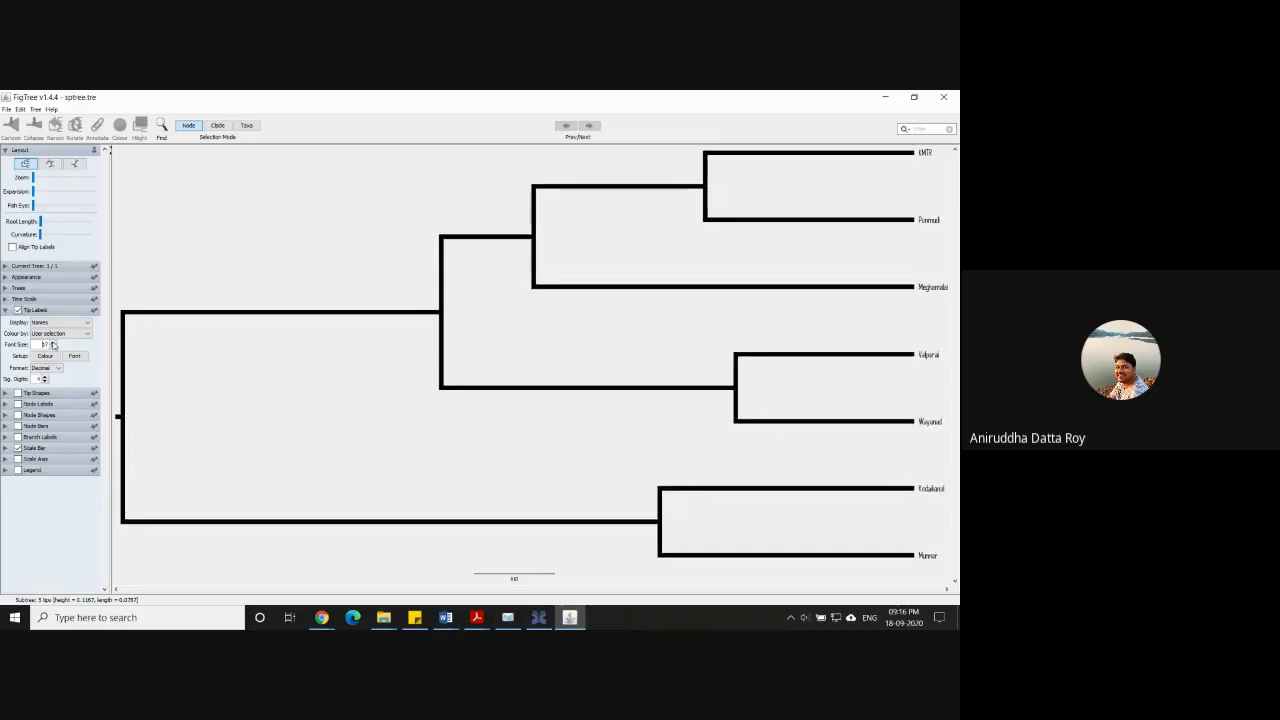
left_click(53, 342)
left_click(53, 342)
left_click(53, 342)
left_click(53, 342)
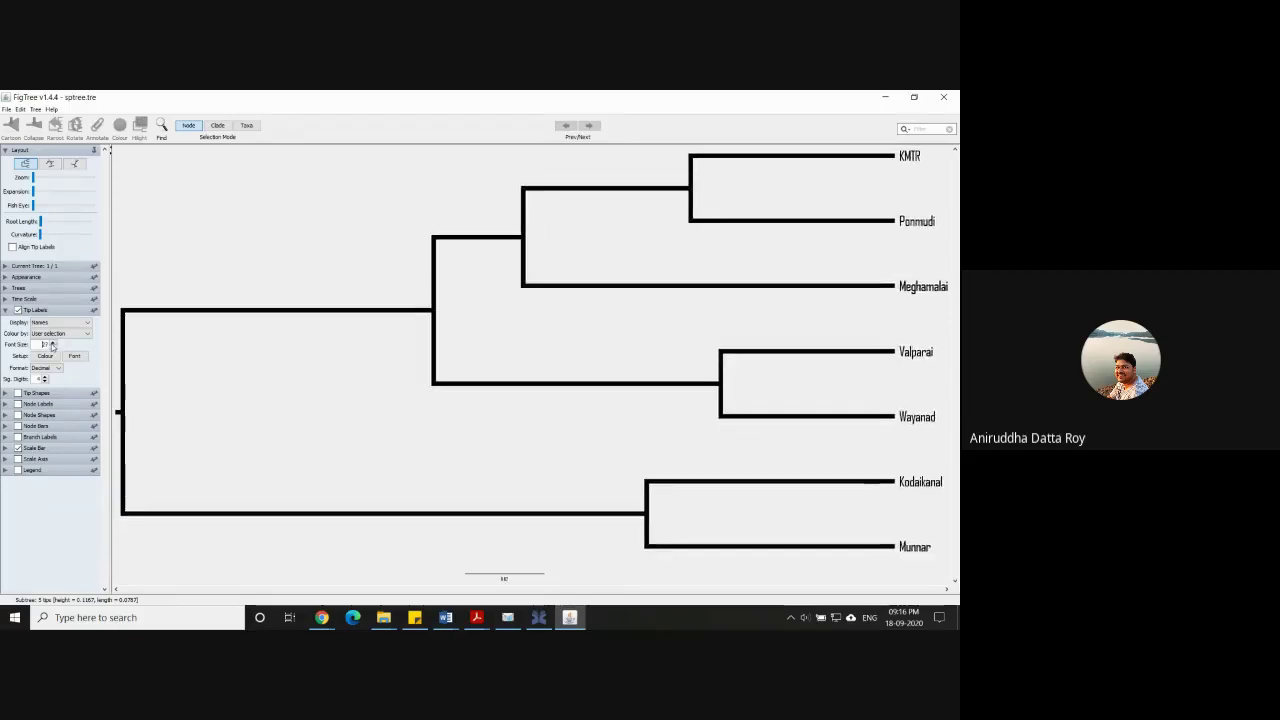
left_click(53, 342)
left_click(53, 342)
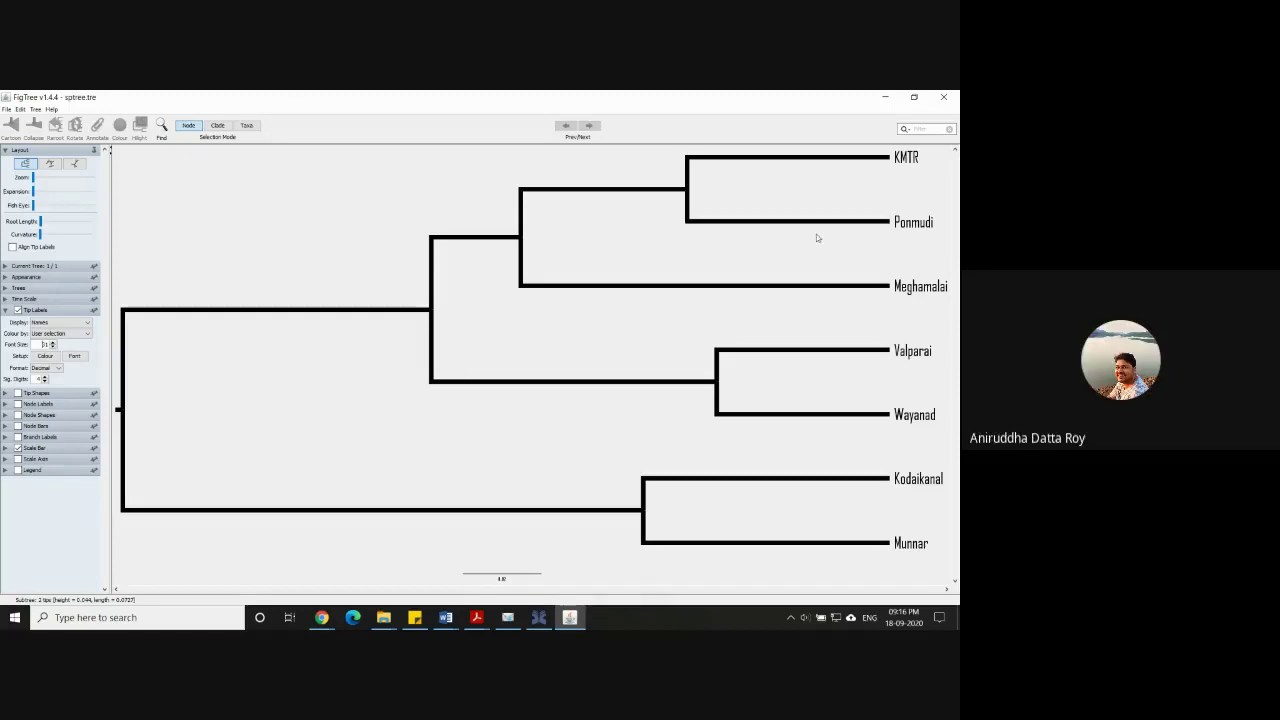
left_click(943, 96)
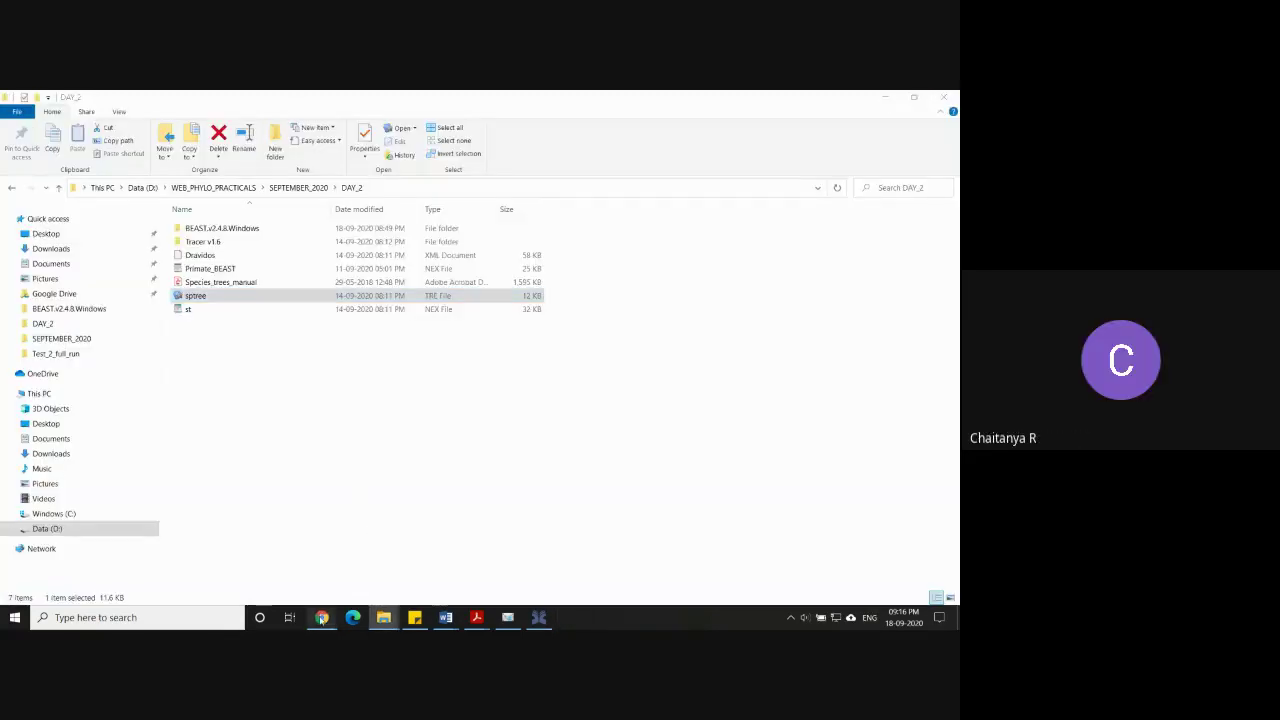
Stop sharing the screen from the Meet window in Chrome.
mouse_move(321, 618)
left_click(375, 580)
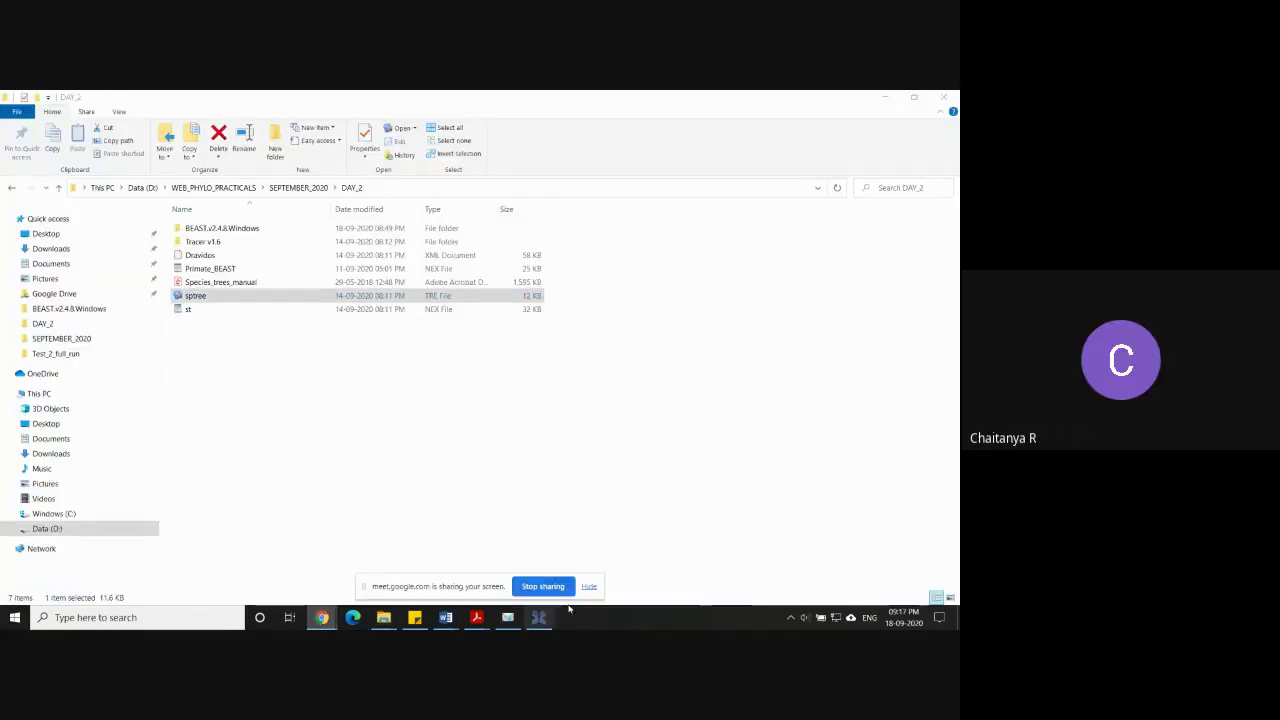
left_click(543, 586)
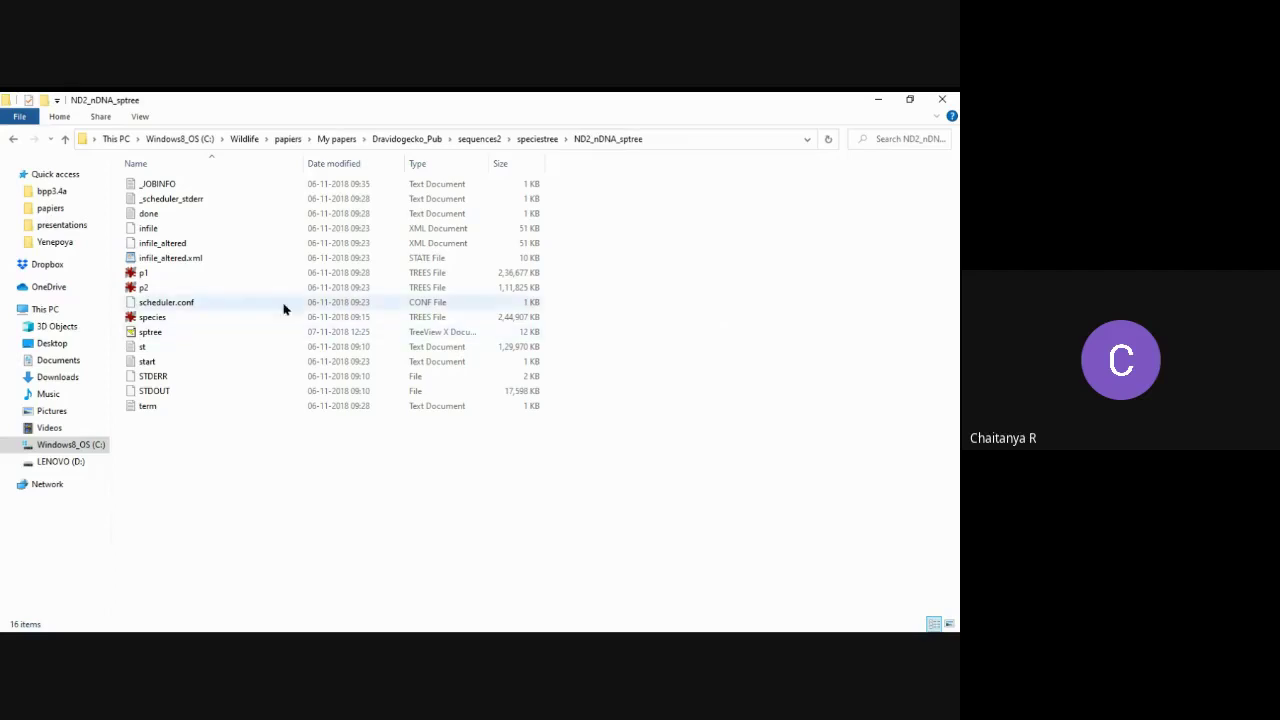
left_click(250, 276)
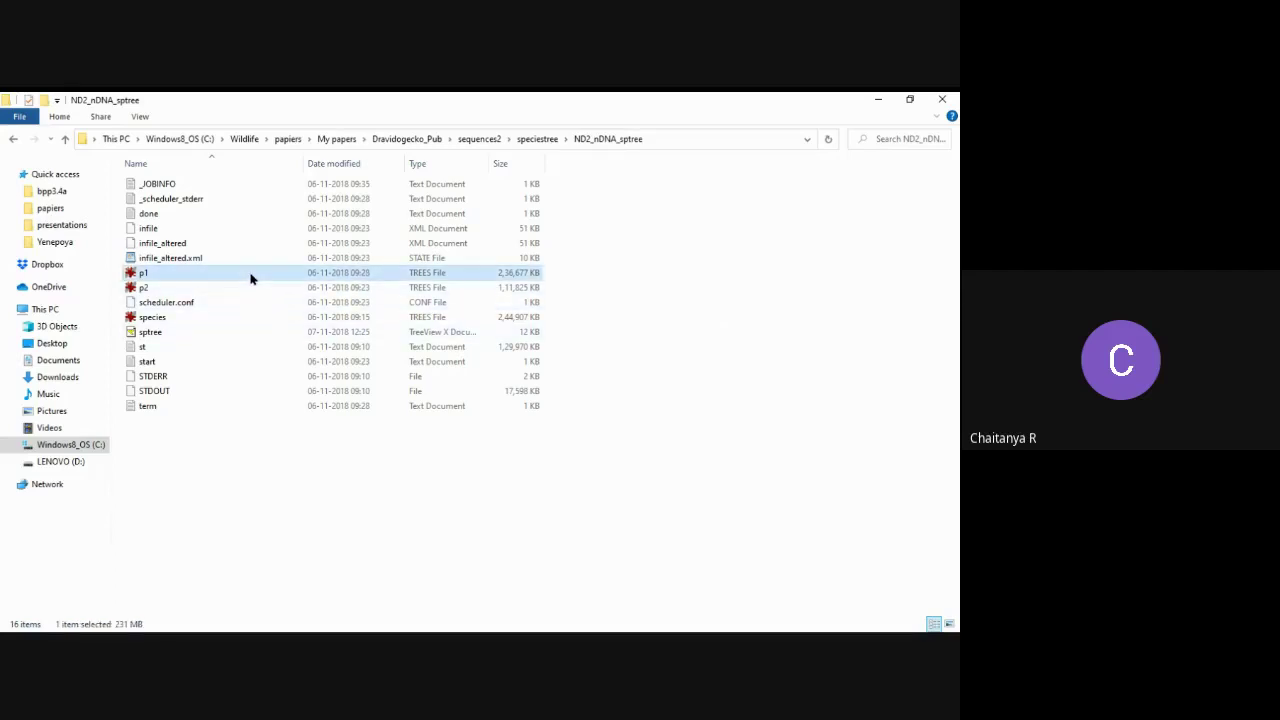
left_click(250, 290)
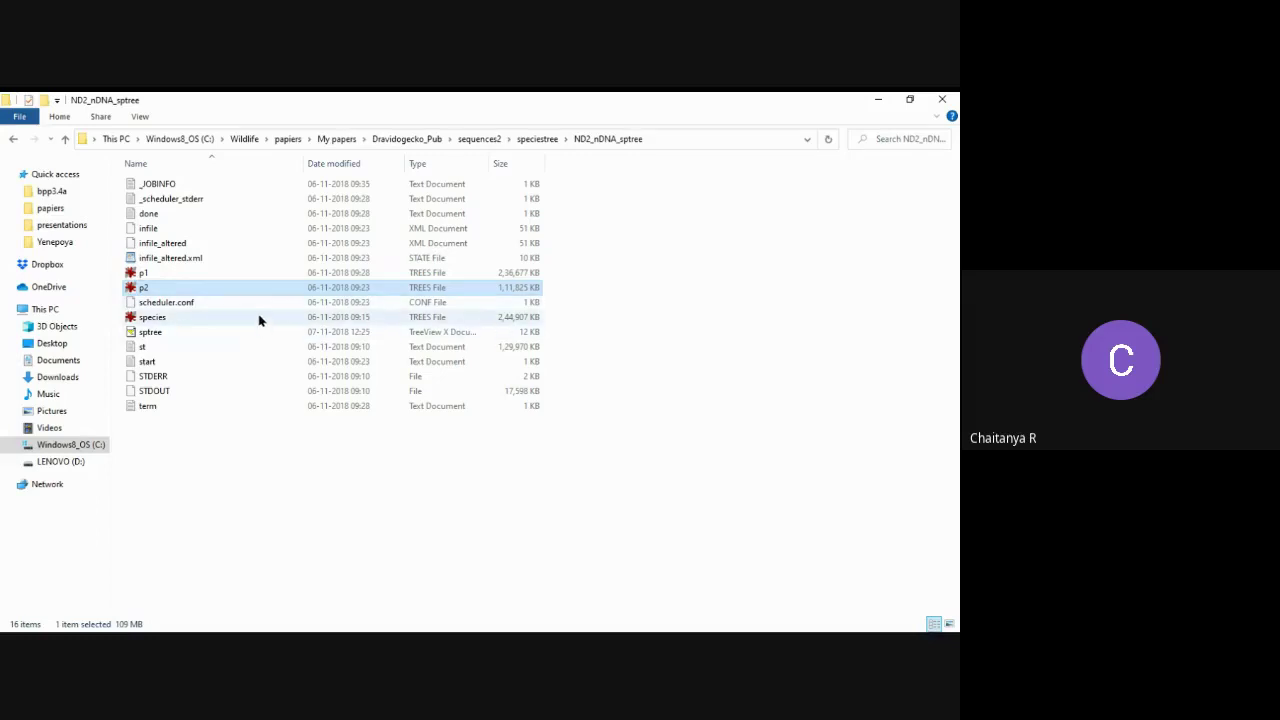
left_click(258, 320)
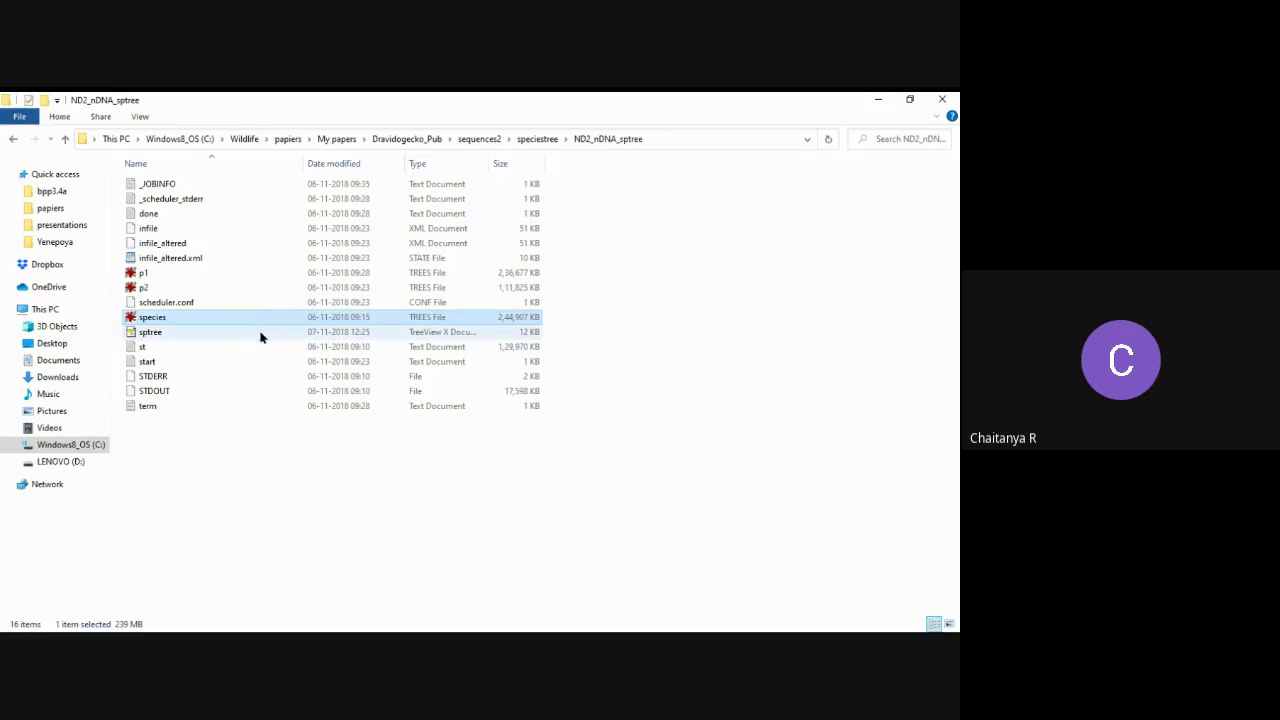
left_click(260, 334)
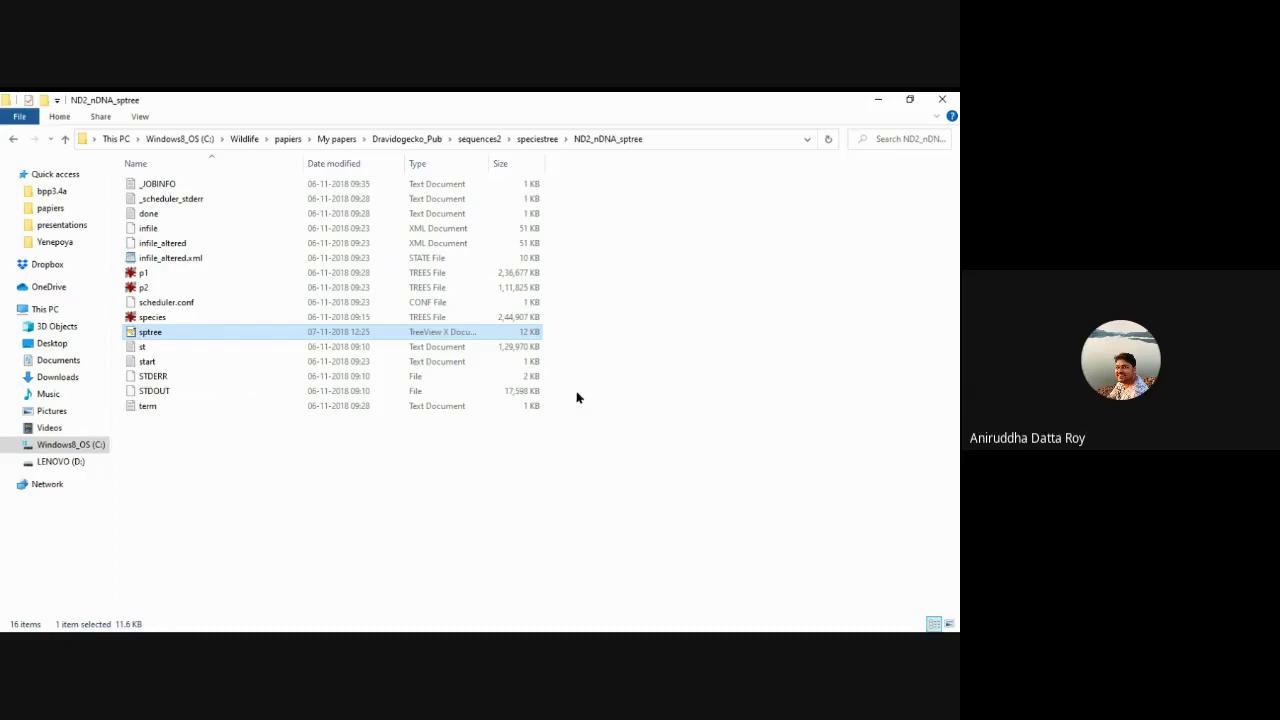
Go from papiers through Mol_Phy_2016 and Phylogeny_Software to BEAST247, and launch DensiTree.
left_click(287, 140)
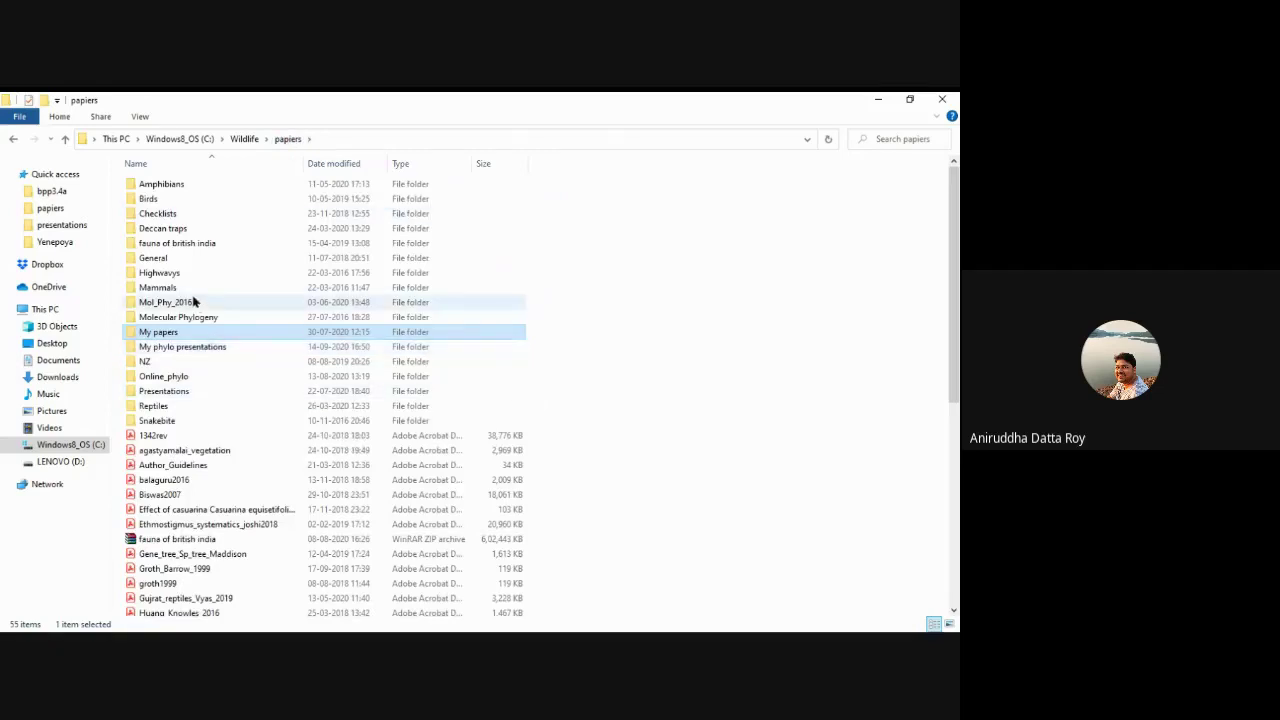
double_click(195, 302)
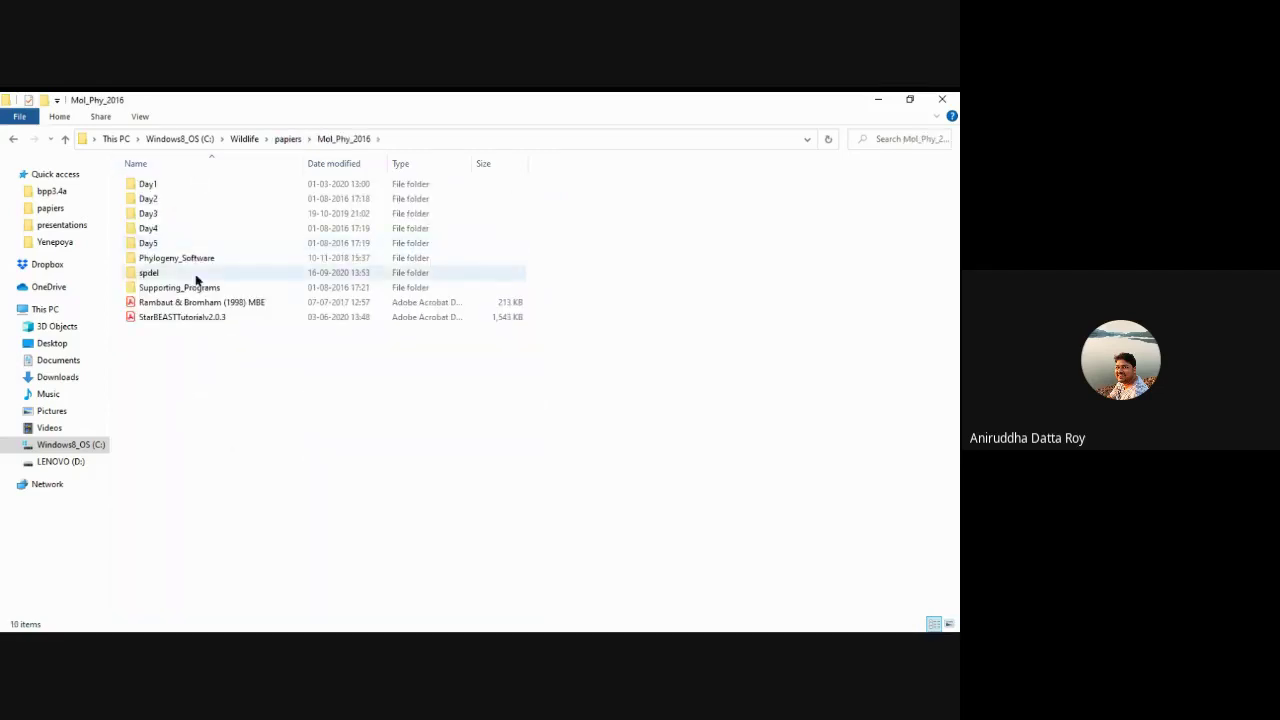
double_click(197, 260)
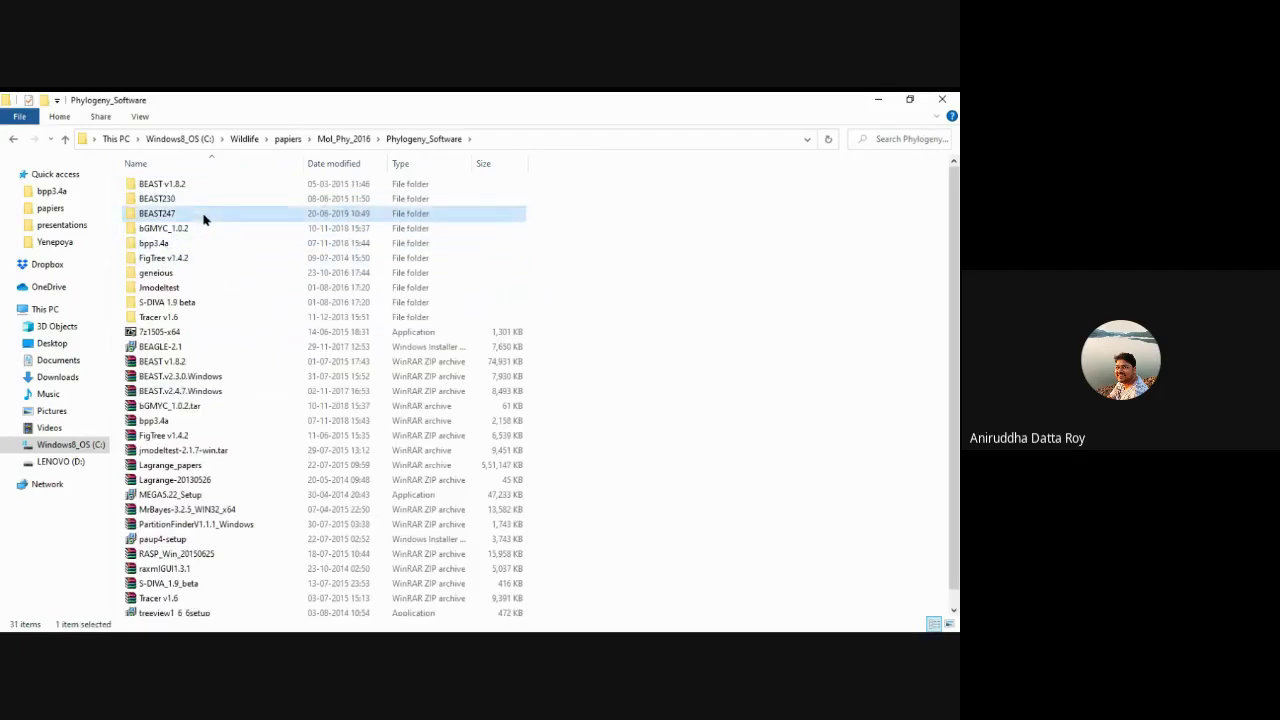
double_click(203, 217)
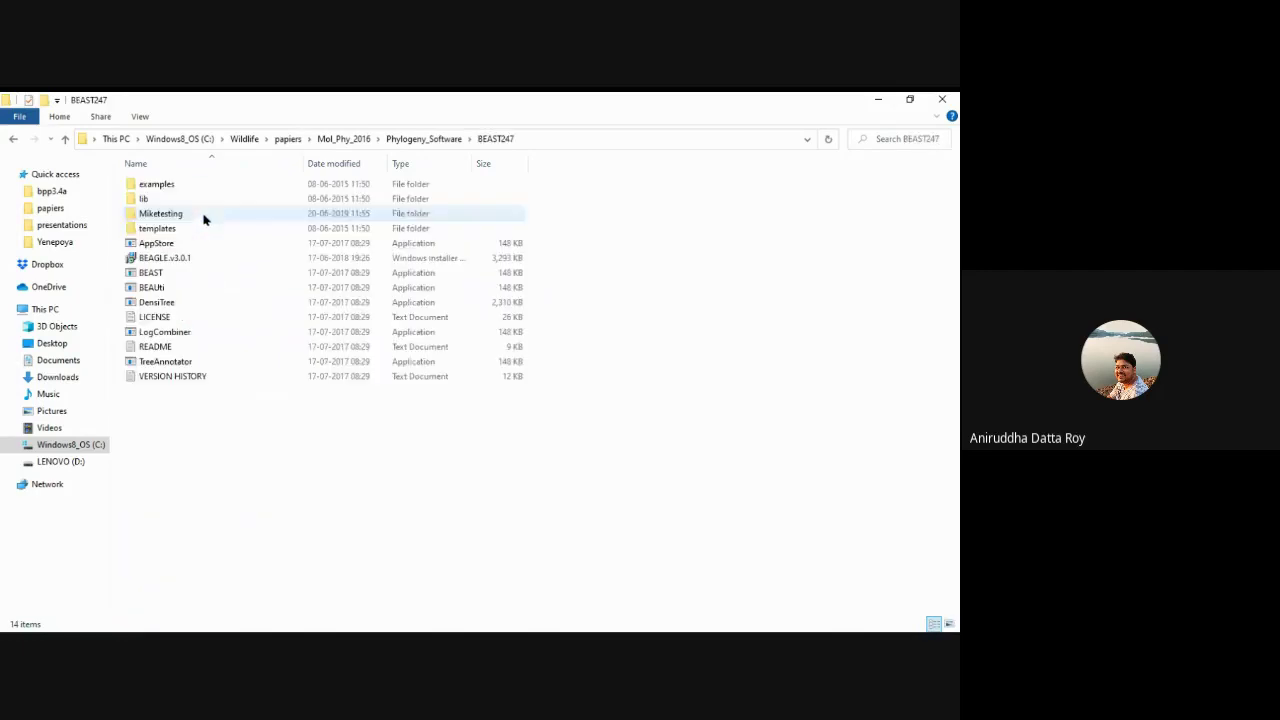
double_click(183, 303)
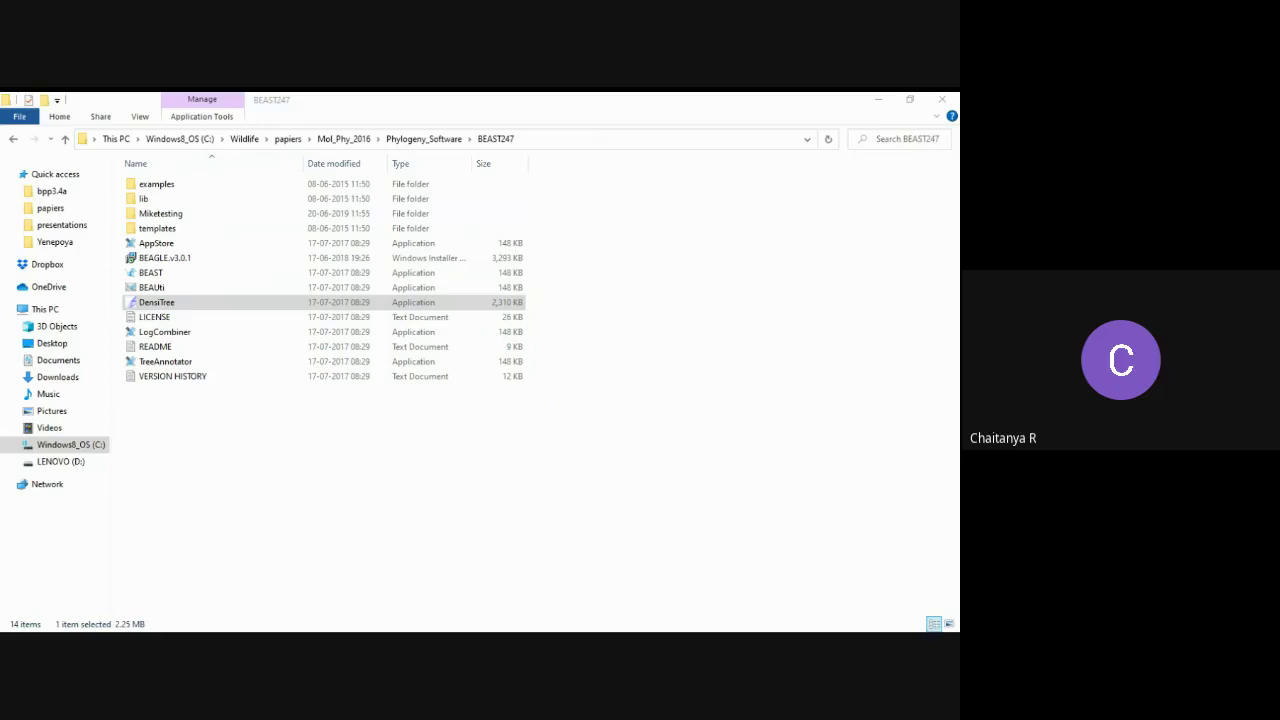
Open the Tracer v1.6 folder in Phylogeny_Software, launch Tracer, then refocus the folder window.
left_click(874, 104)
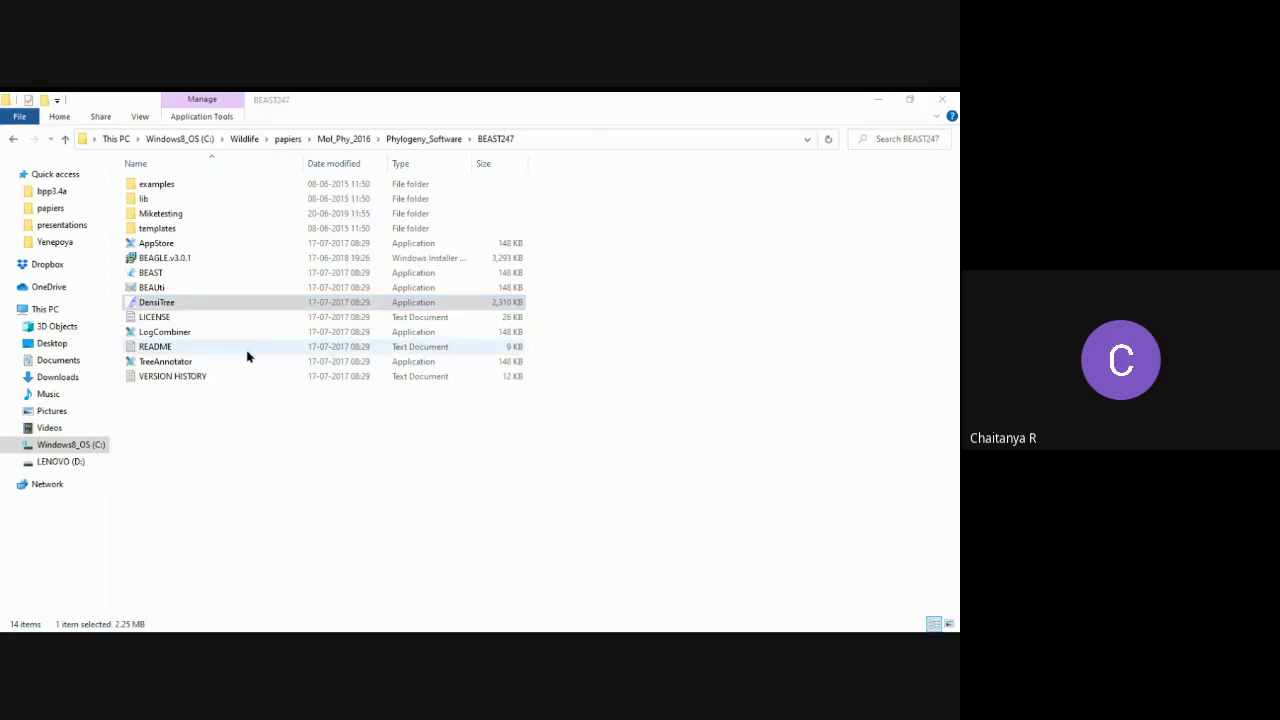
left_click(420, 140)
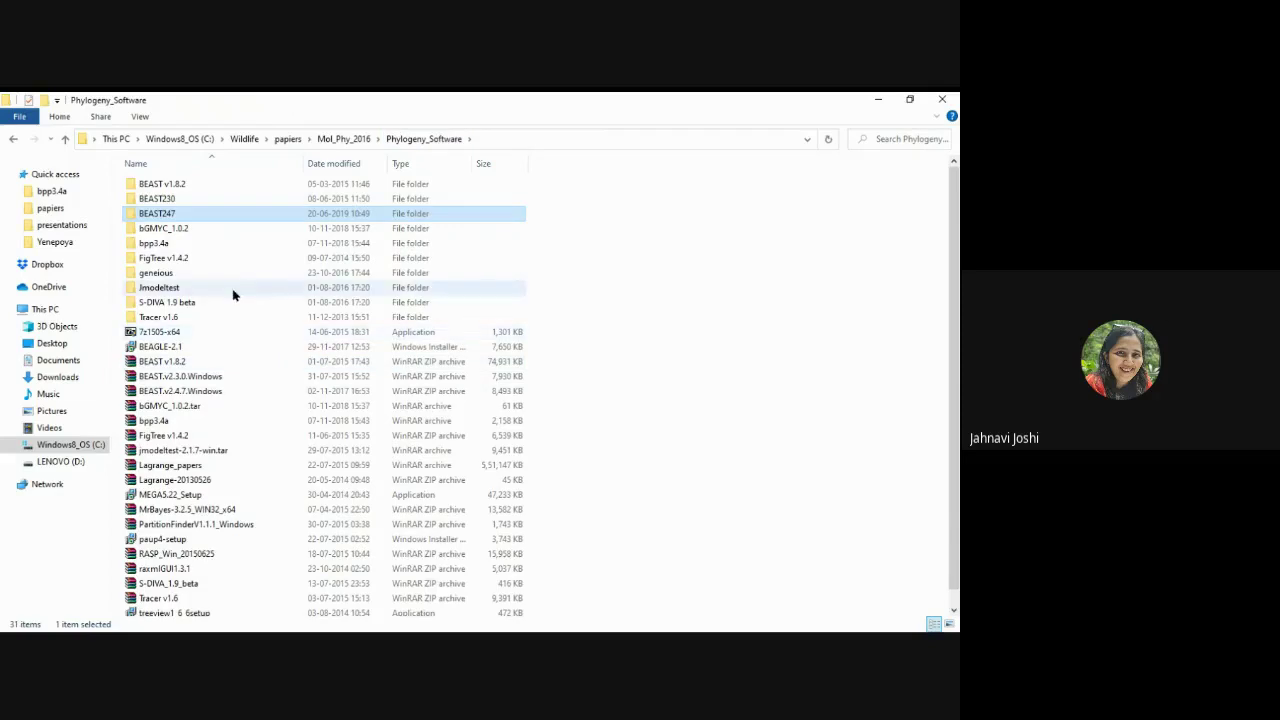
double_click(233, 318)
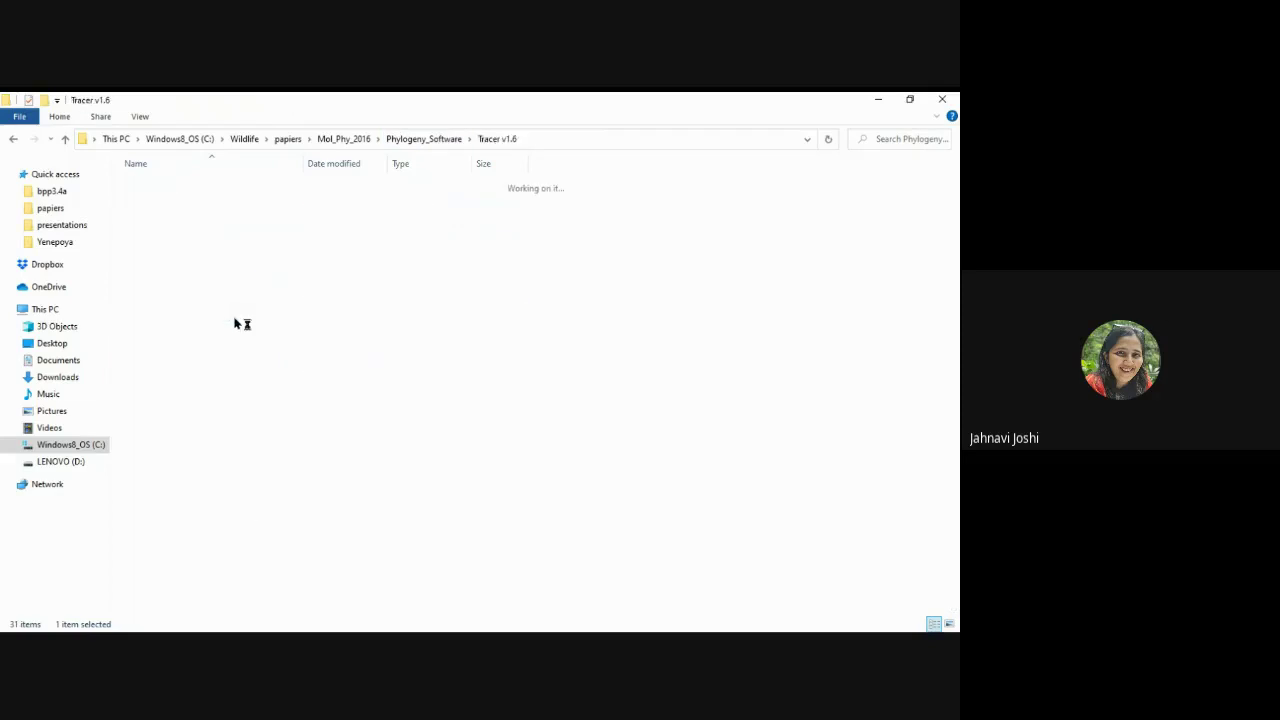
double_click(177, 215)
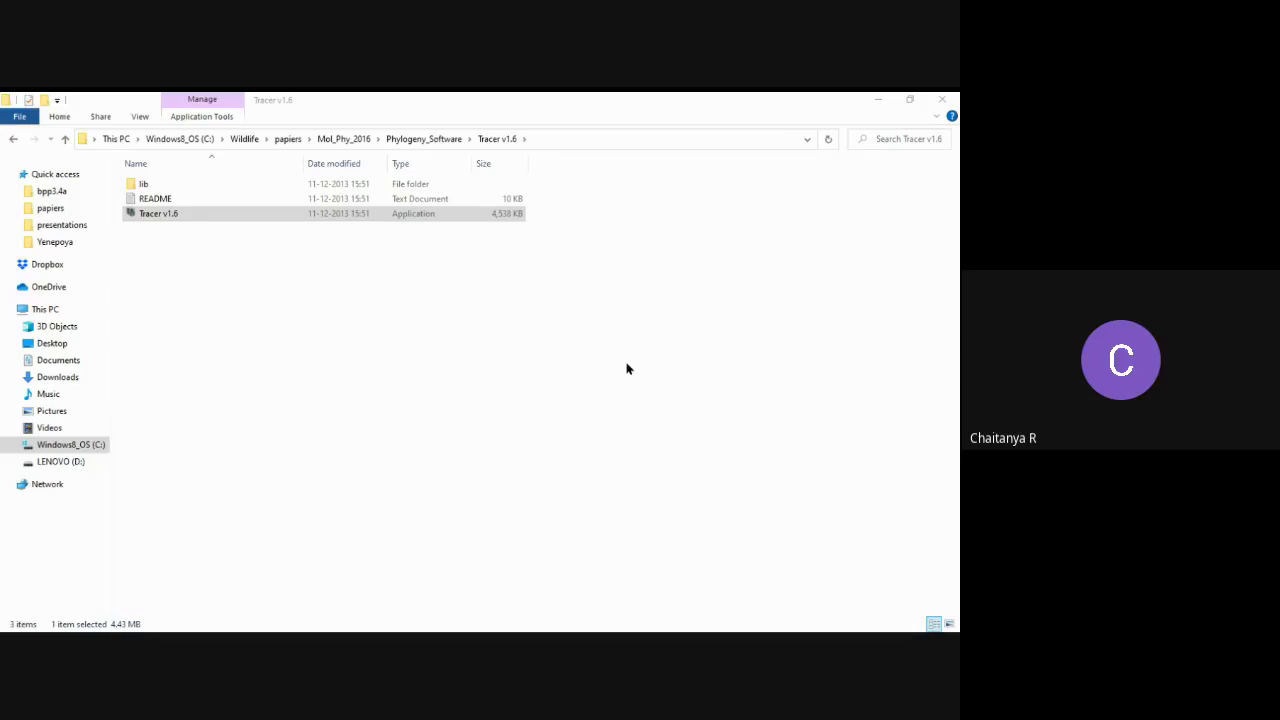
key("alt+Tab")
key("alt+Tab")
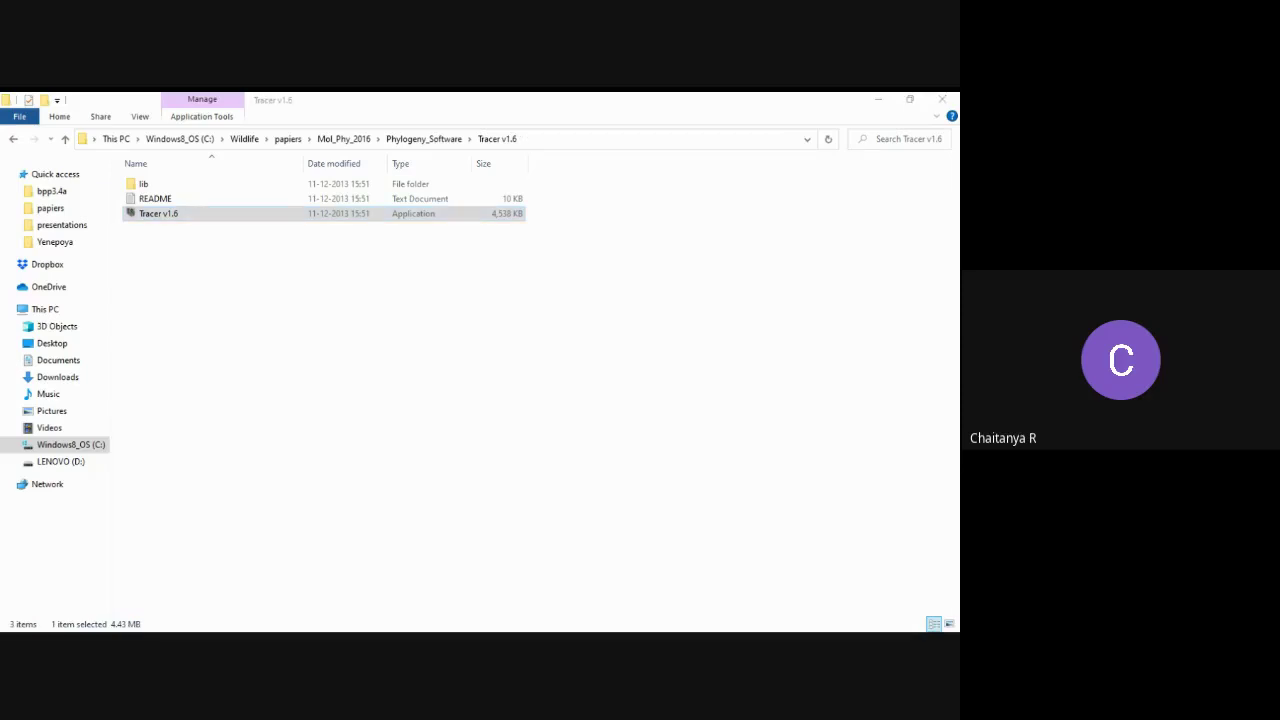
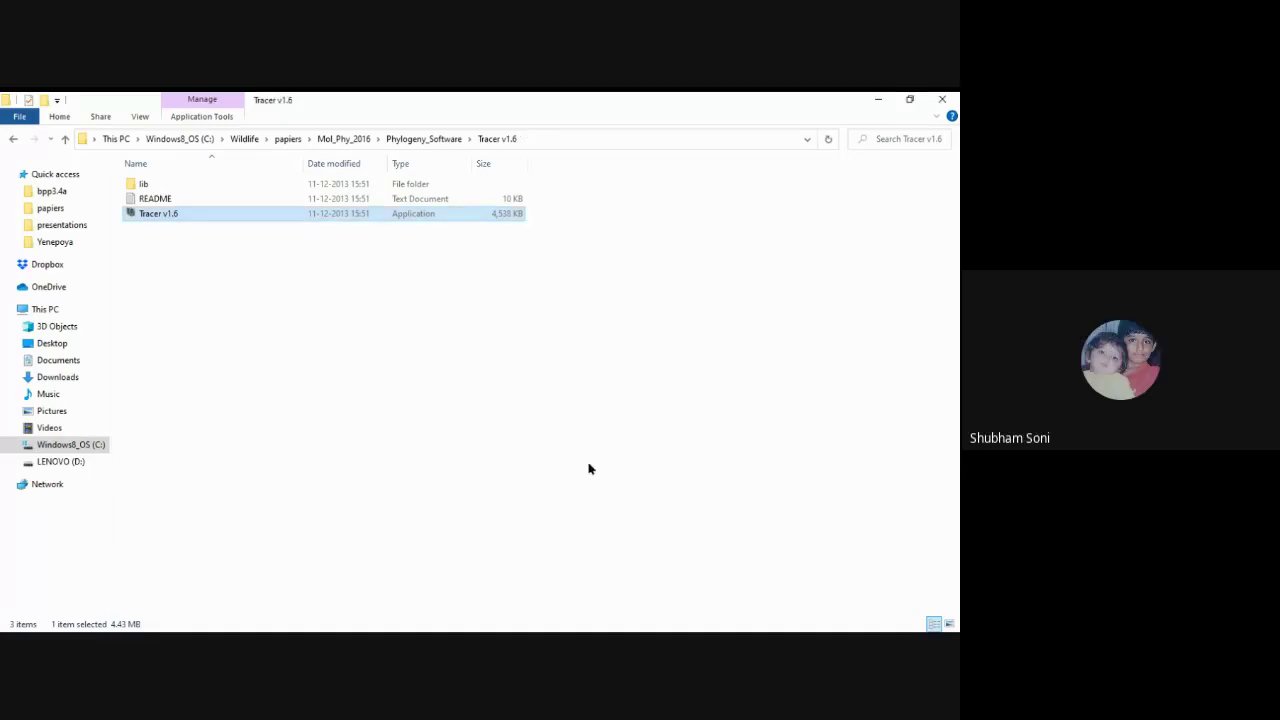
Launch Tracer v1.6 to show the Gekkota log's posterior: mean −115777.8599, ESS 102.3503.
double_click(280, 216)
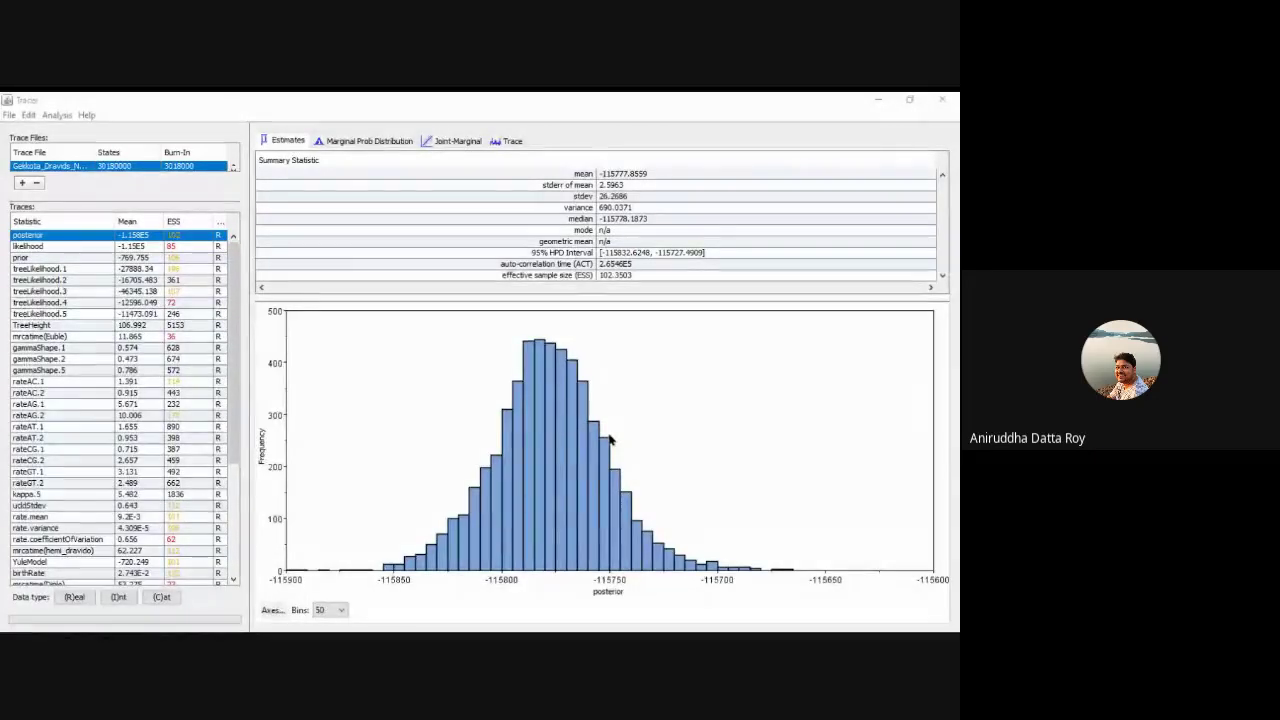
Scroll the Traces list down until the mrcatime node-age rows are visible.
left_click(233, 368)
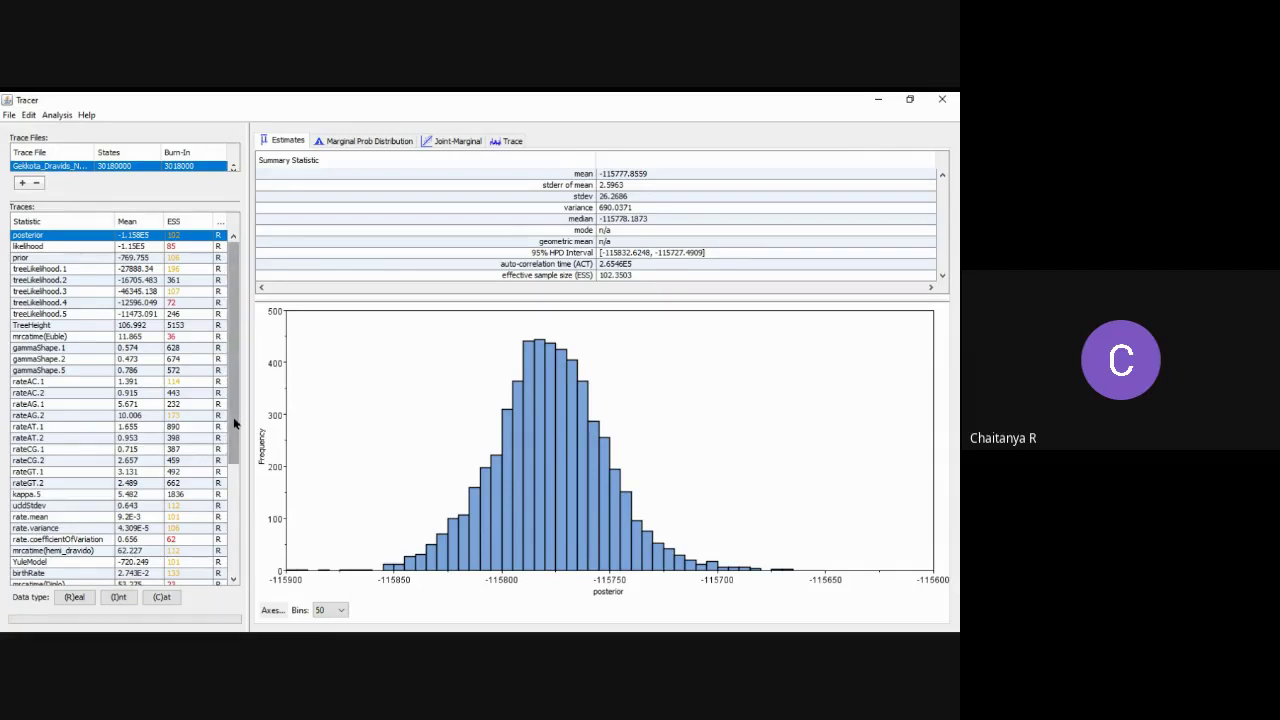
left_click_drag(234, 424, 237, 497)
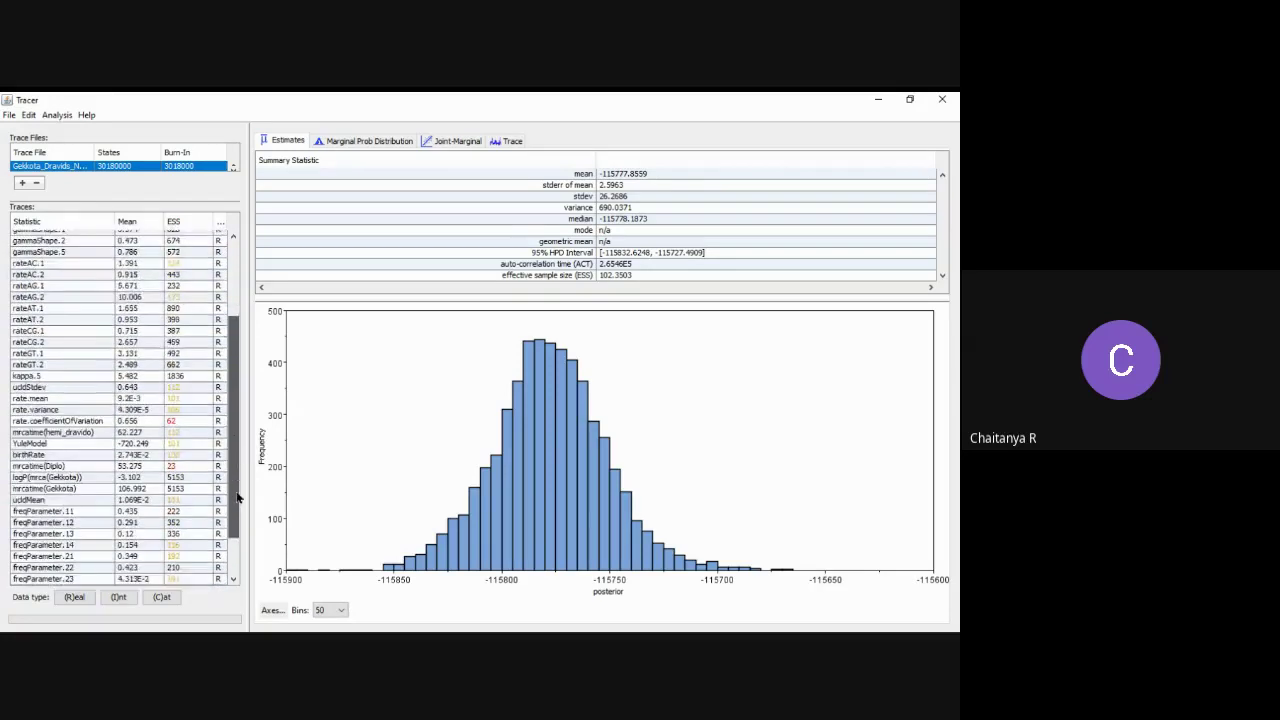
Step through the mrcatime(Diplo), logP(mrca(Gekkota)), mrcatime(Gekkota) and mrcatime(hemi_dravido) statistics and histograms.
left_click(69, 467)
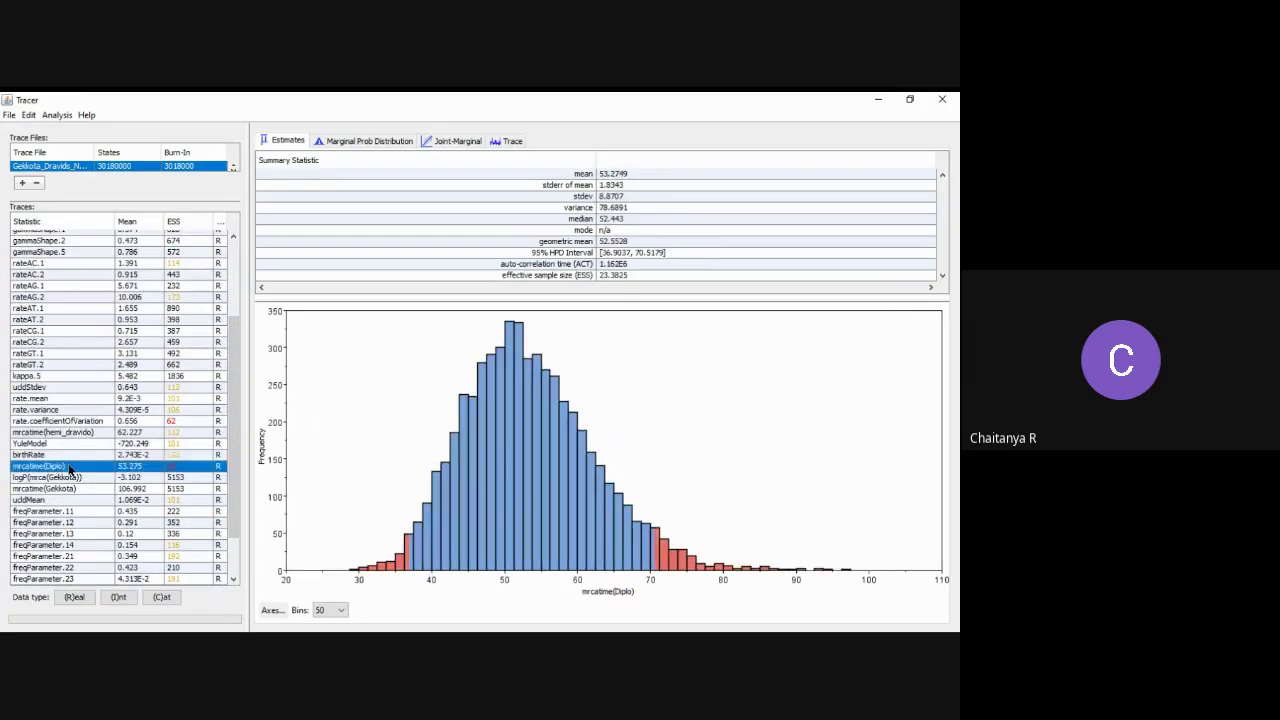
left_click(71, 480)
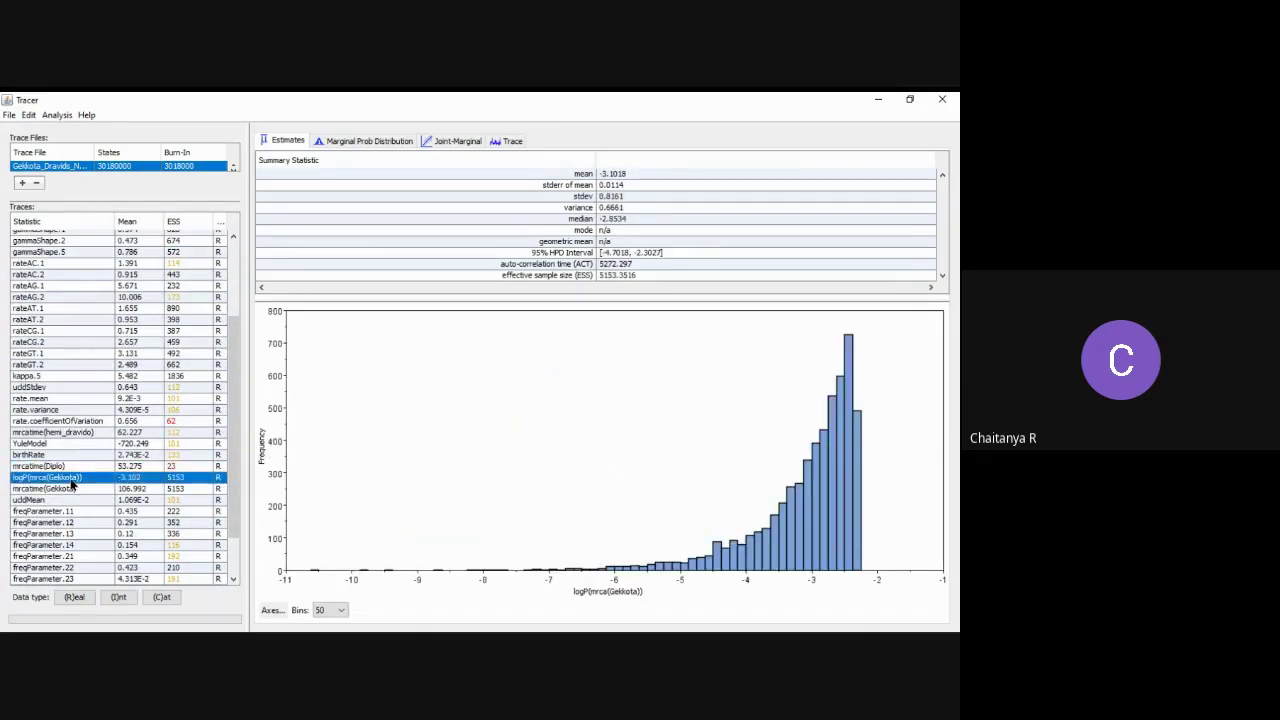
left_click(71, 489)
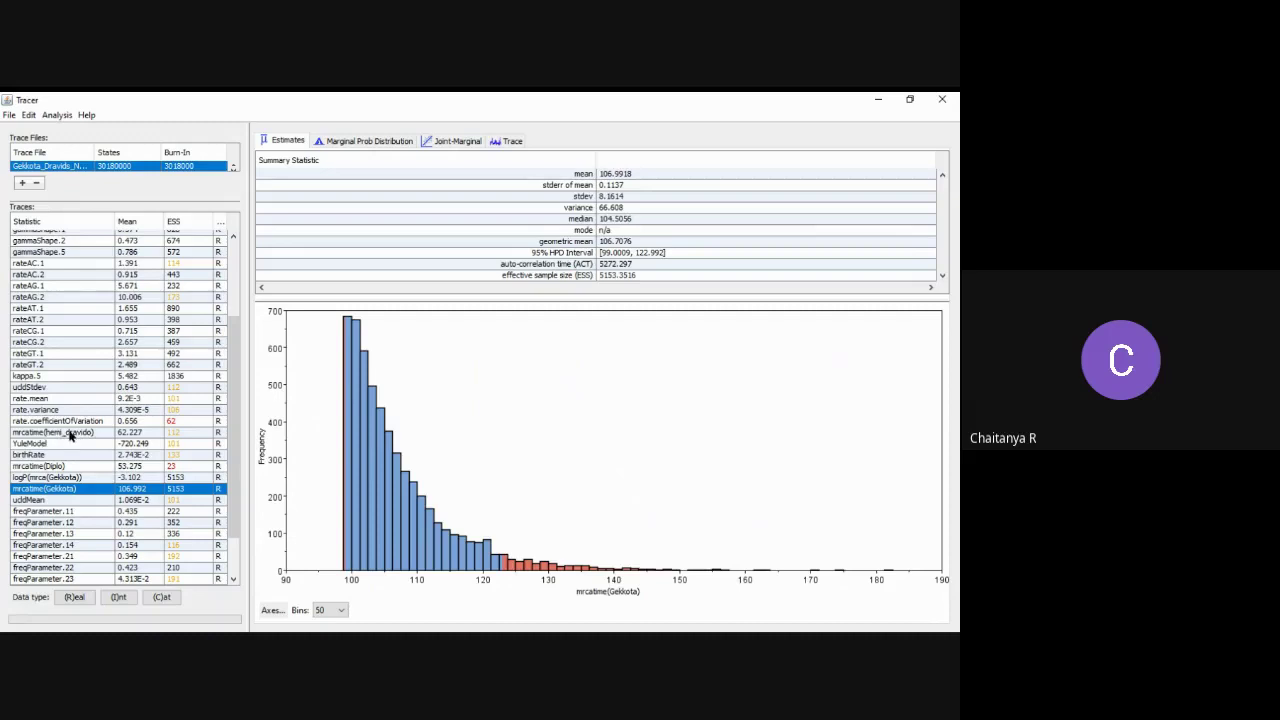
left_click(71, 432)
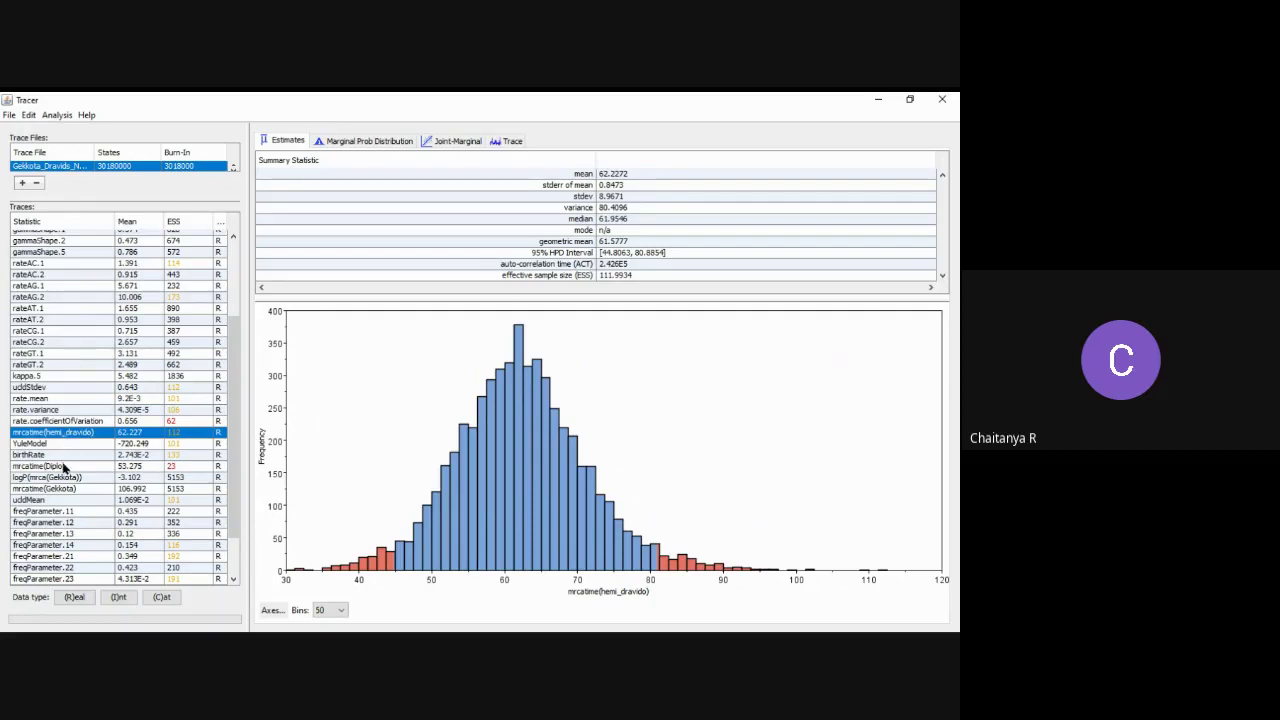
left_click(64, 467)
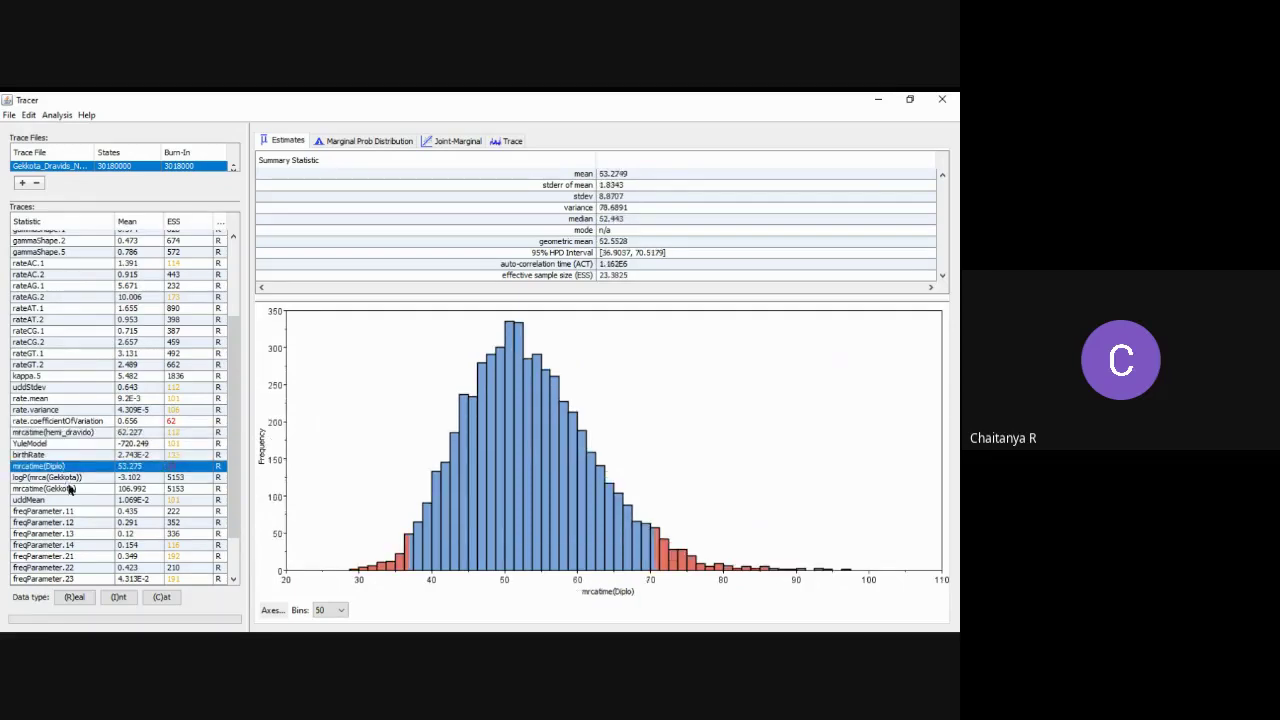
left_click(70, 479)
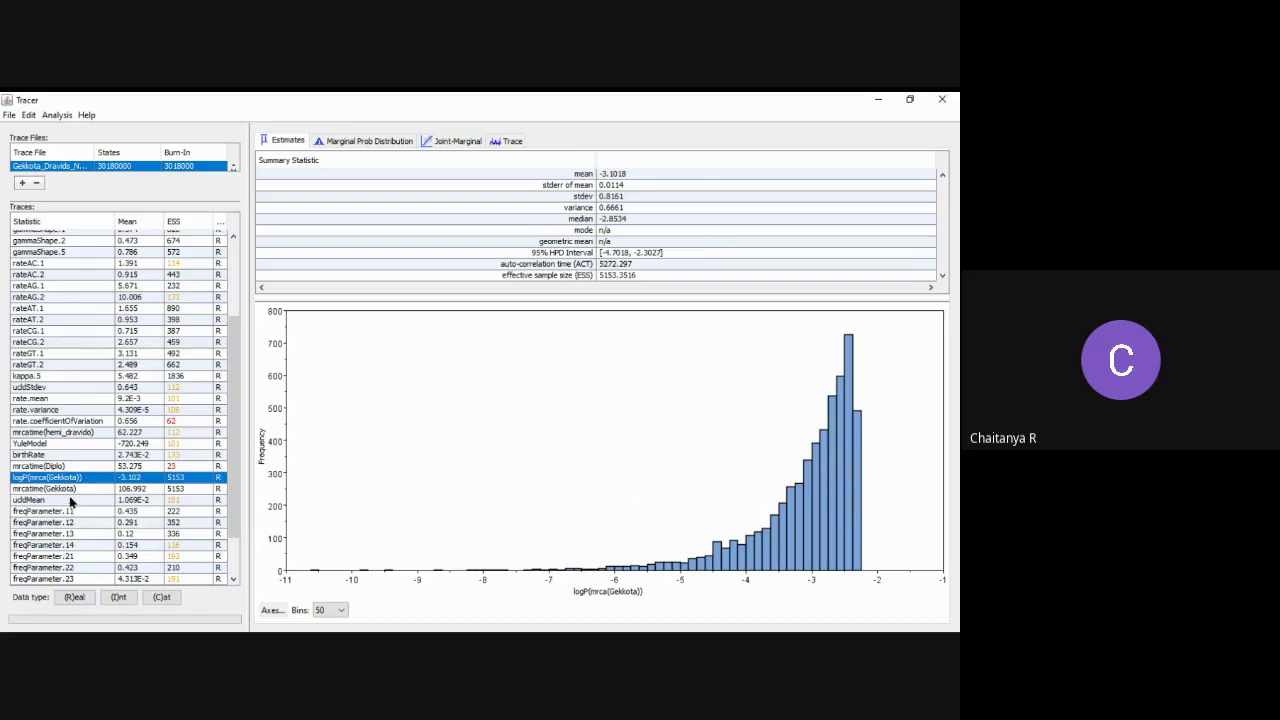
left_click(68, 490)
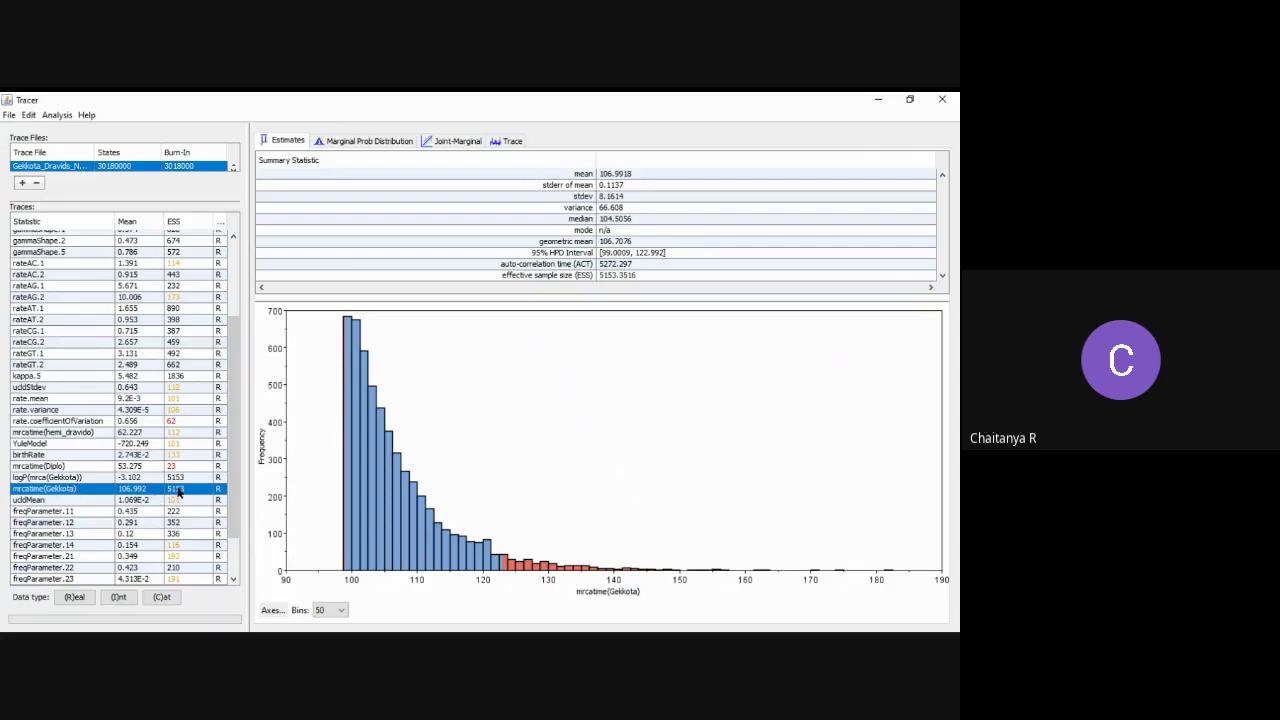
Compare the Diplo and Gekkota age histograms, ending on mrcatime(Diplo) (mean 53.2749, ESS 23.3825).
left_click(176, 466)
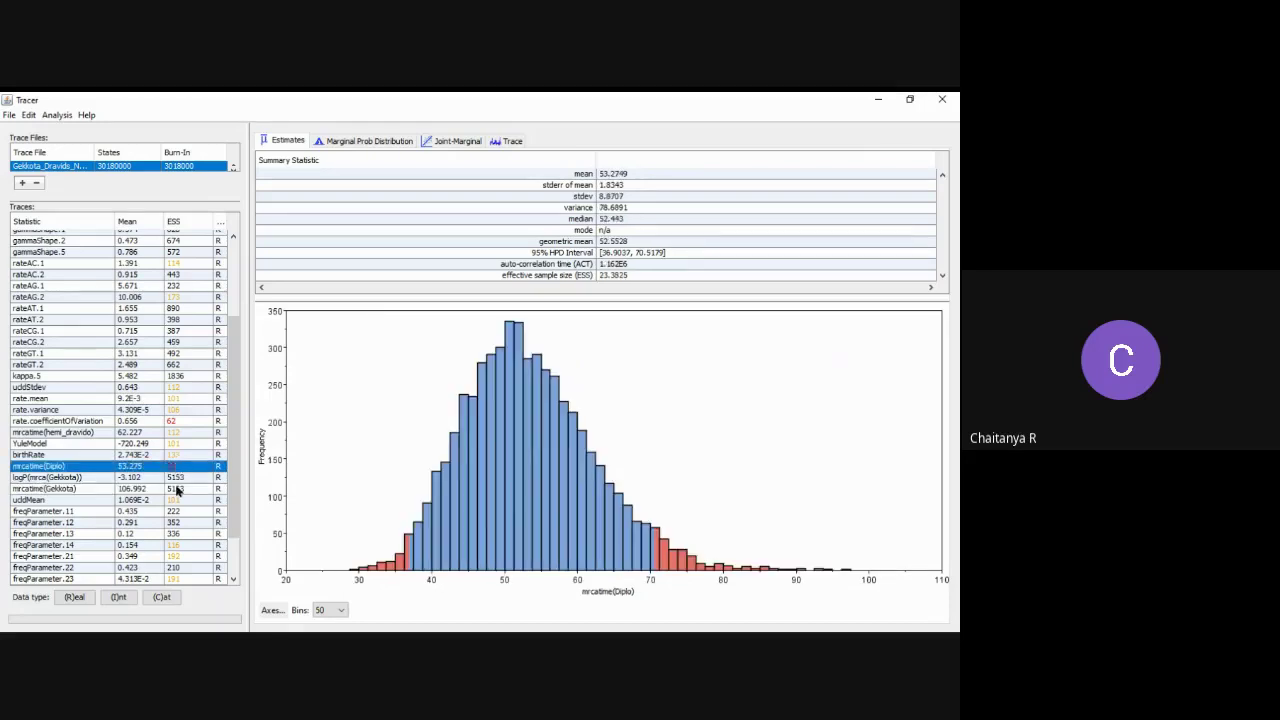
left_click(176, 488)
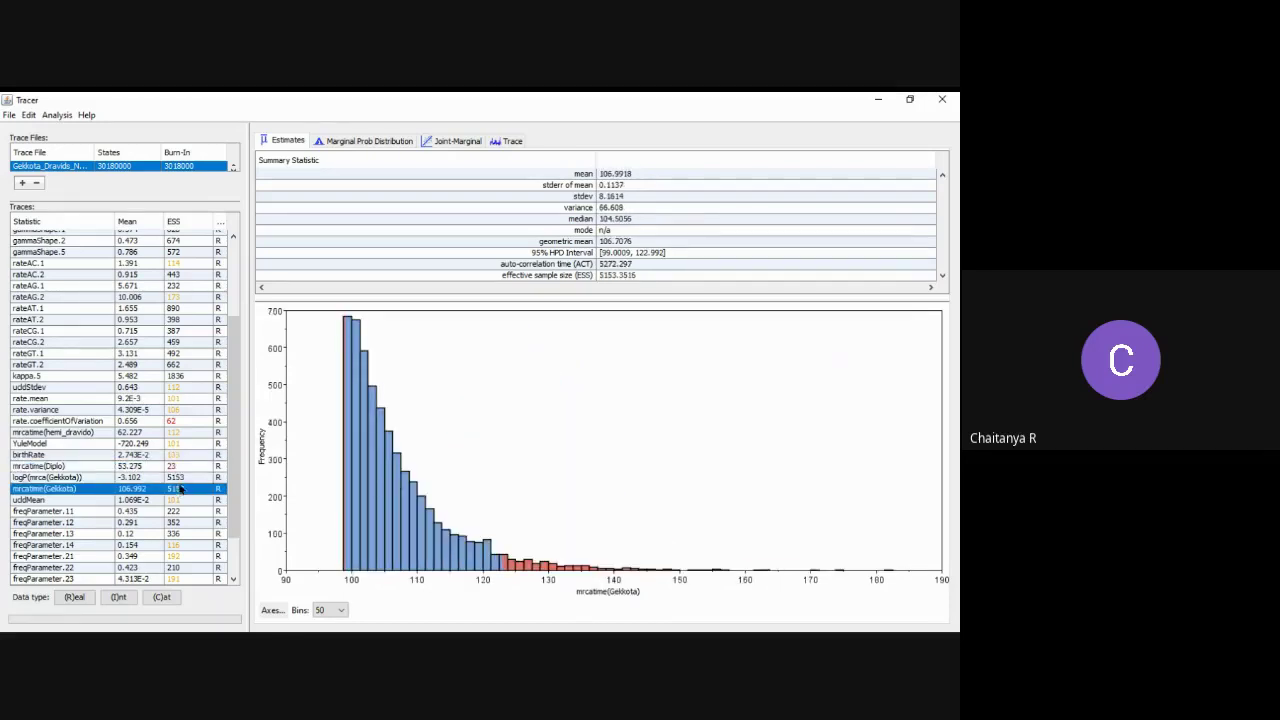
left_click(181, 467)
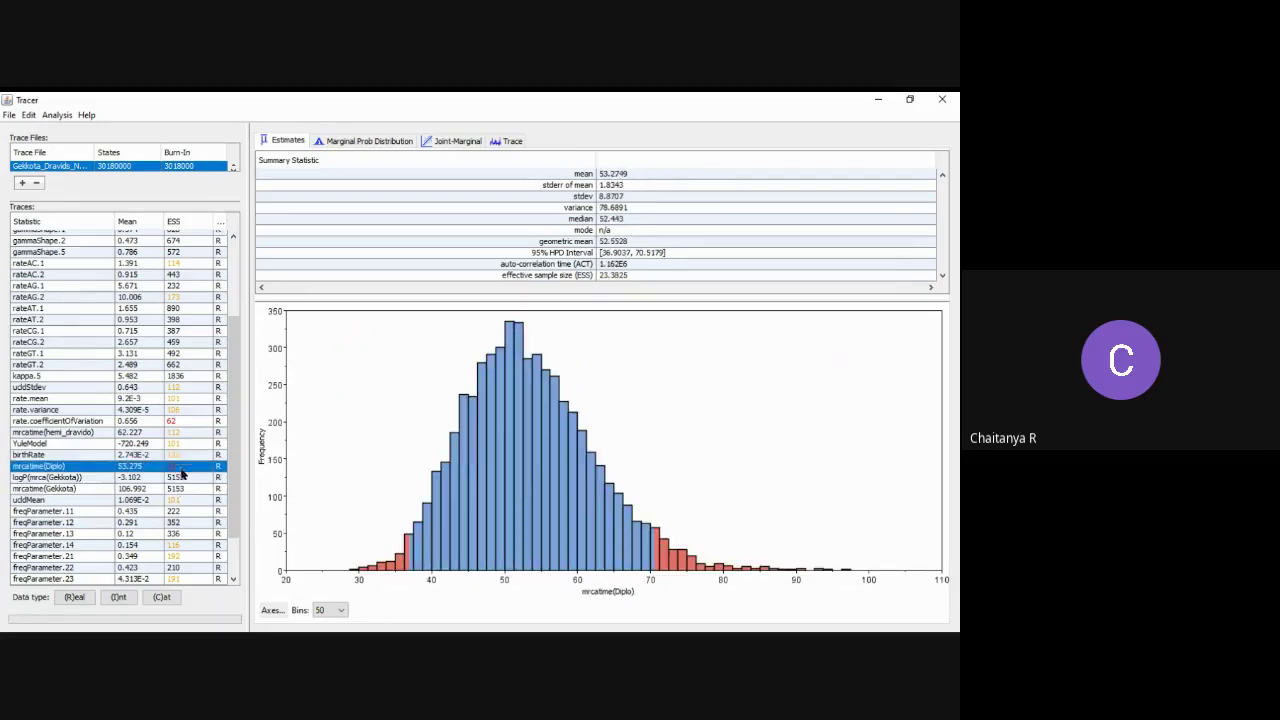
left_click(186, 489)
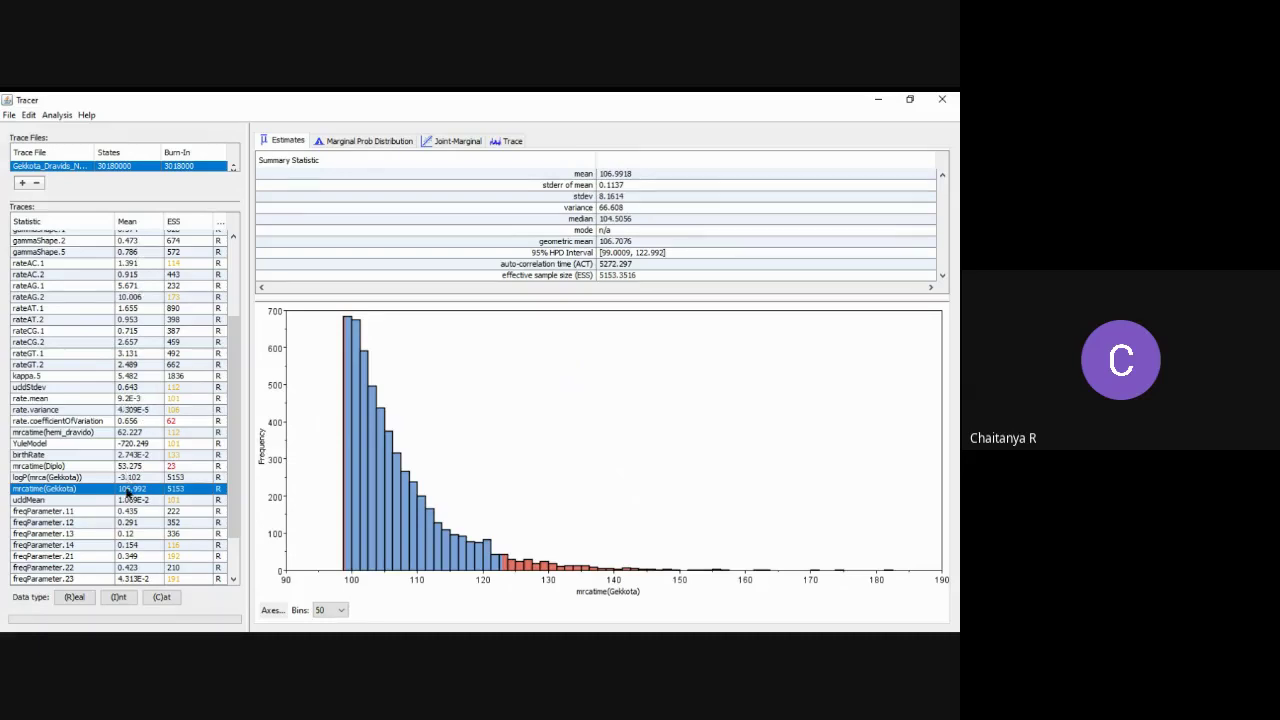
left_click(130, 466)
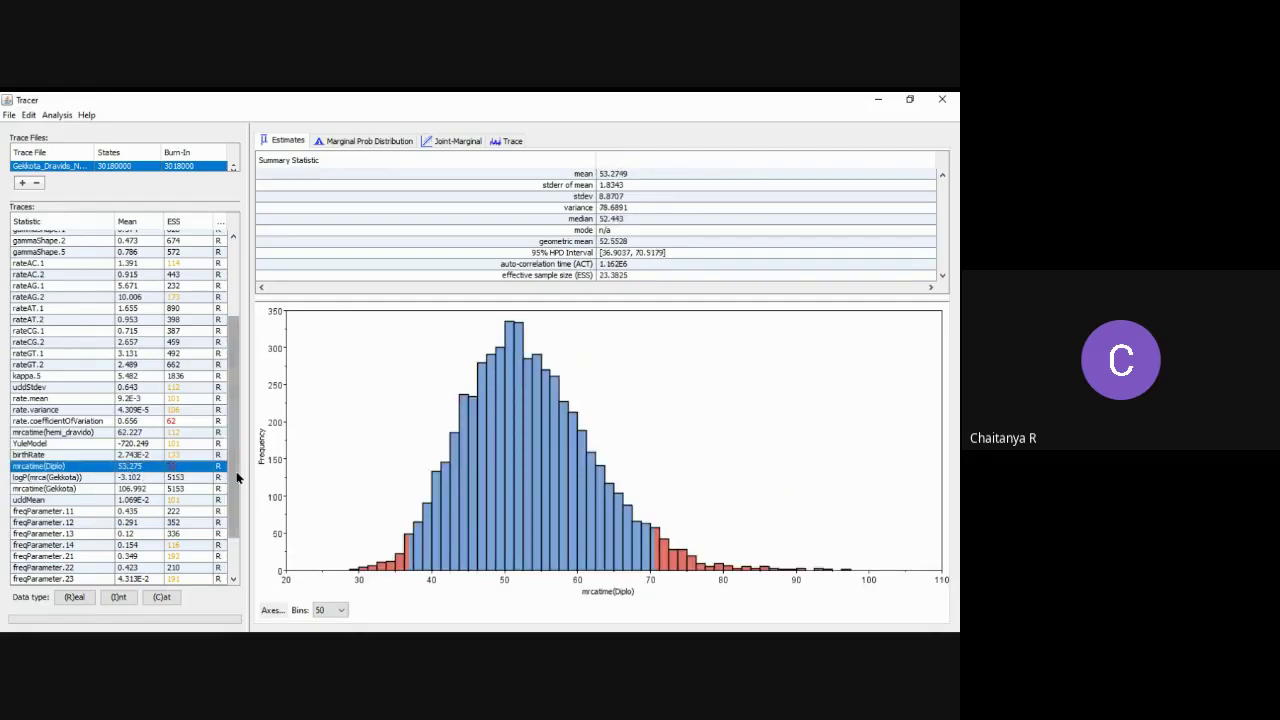
Display mrcatime(Gekkota): mean 106.9918, 95% HPD 99.0009–122.992, ESS 5153.3516.
scroll(234, 505, "down", 2)
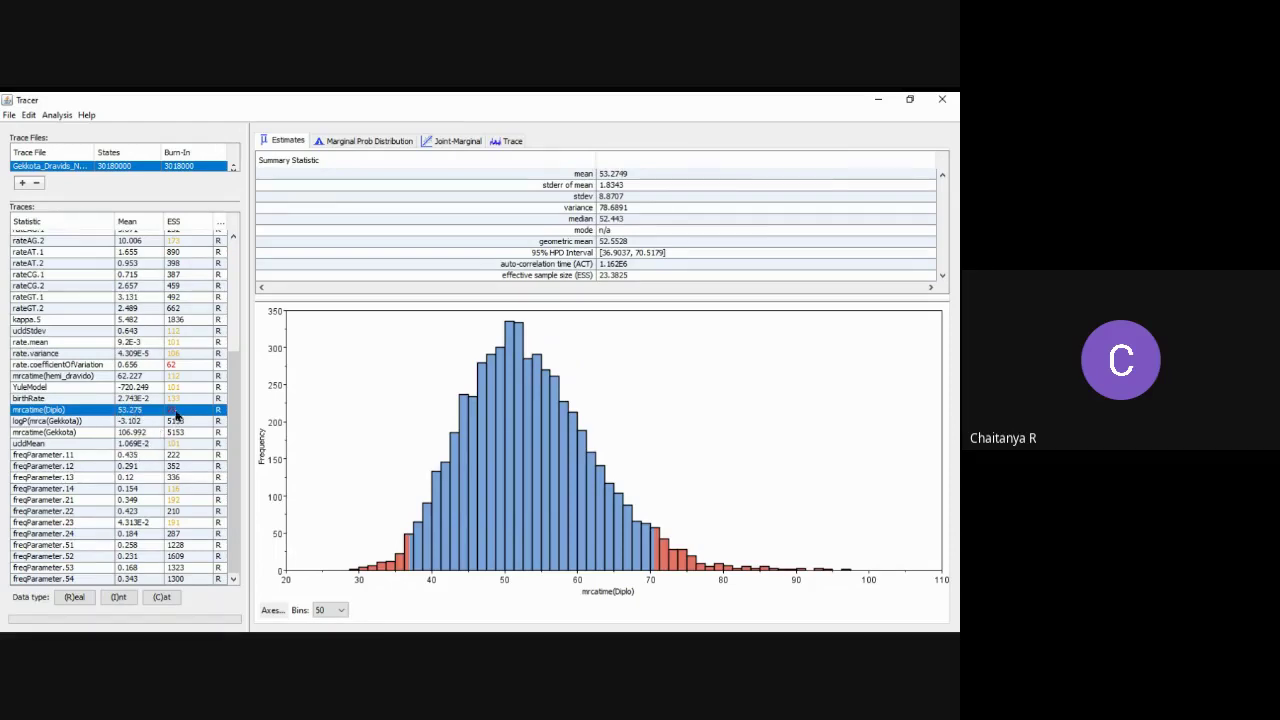
left_click(67, 432)
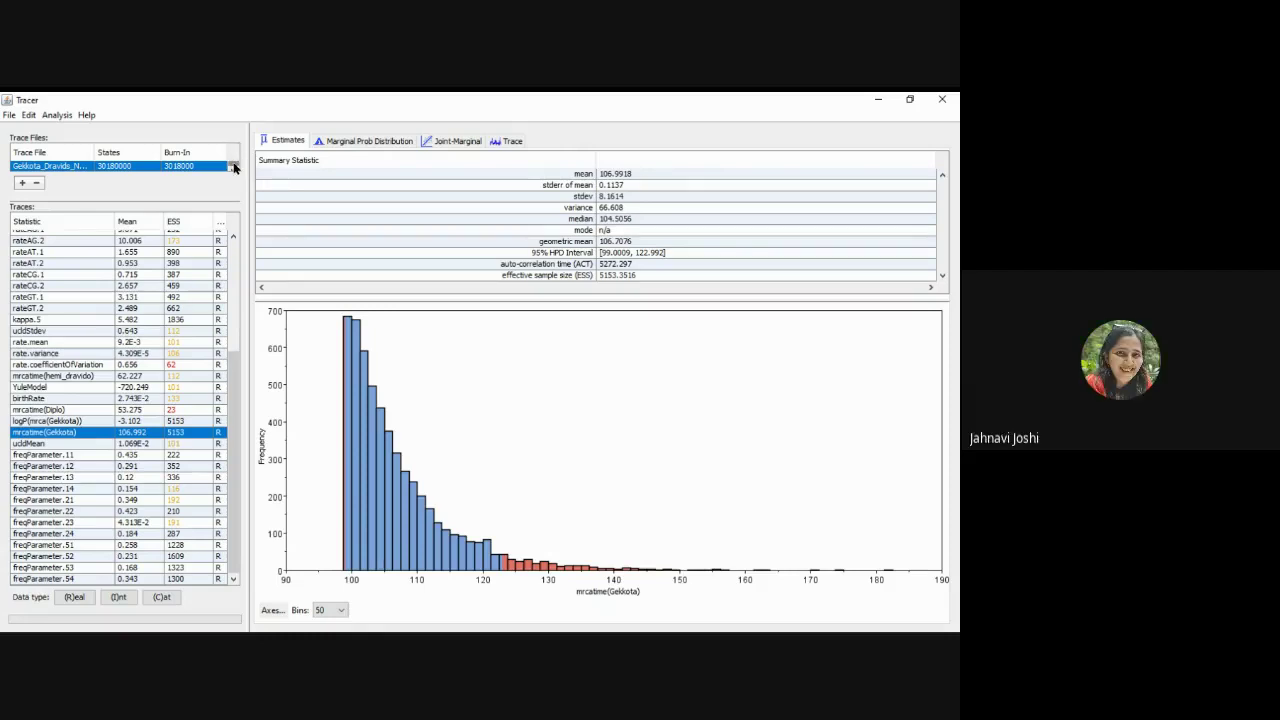
scroll(235, 172, "down", 1)
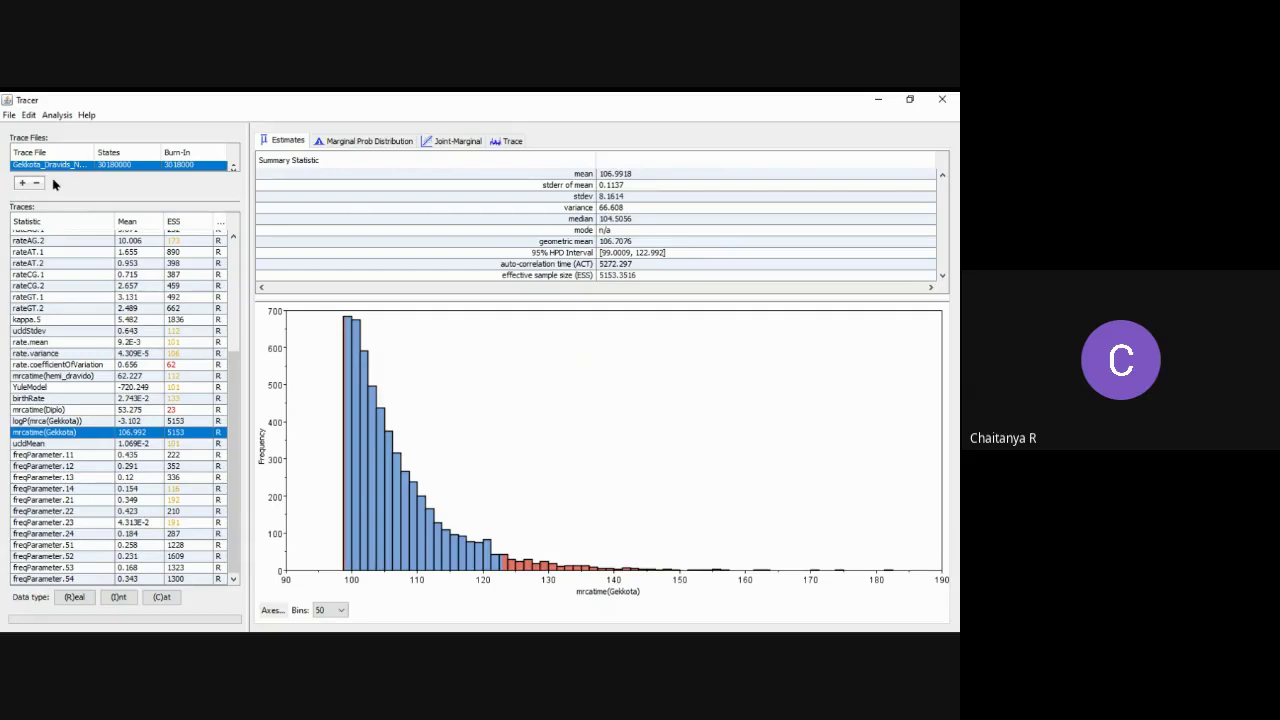
Add beastrun1.log from the Gekkota_Dravidos_ND2_RAG1 folder as a second trace file.
left_click(21, 185)
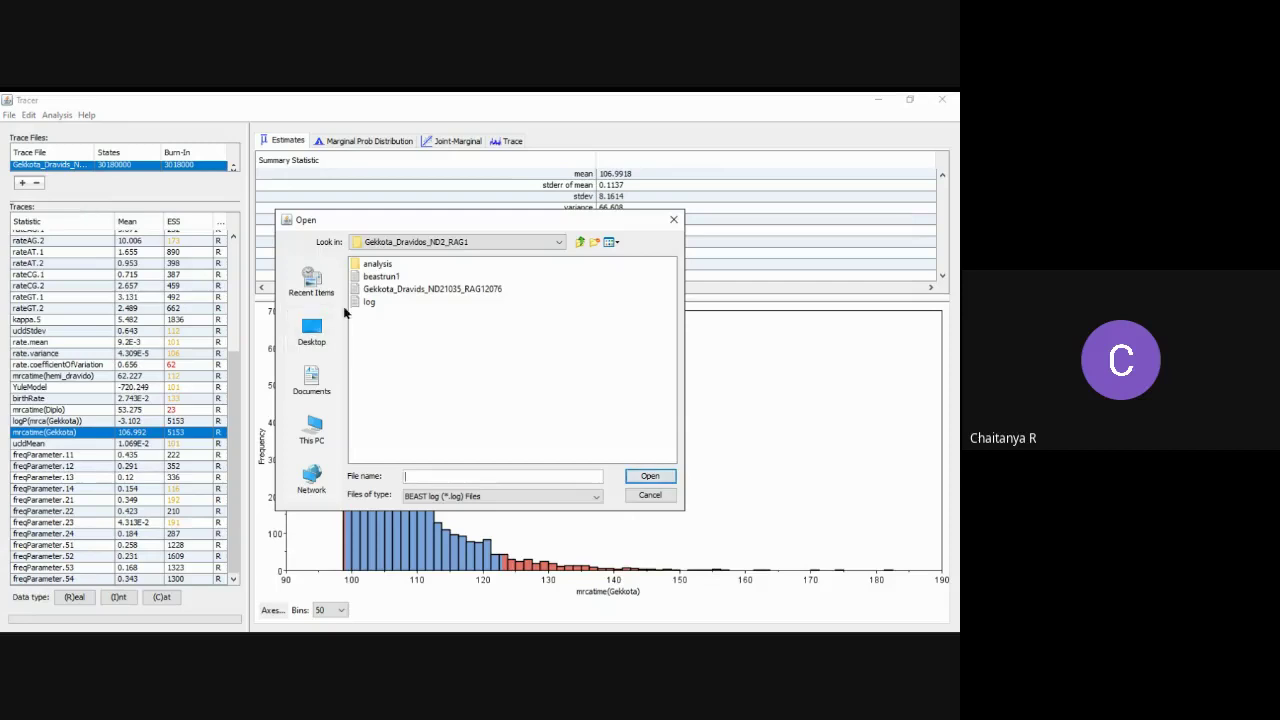
left_click(385, 278)
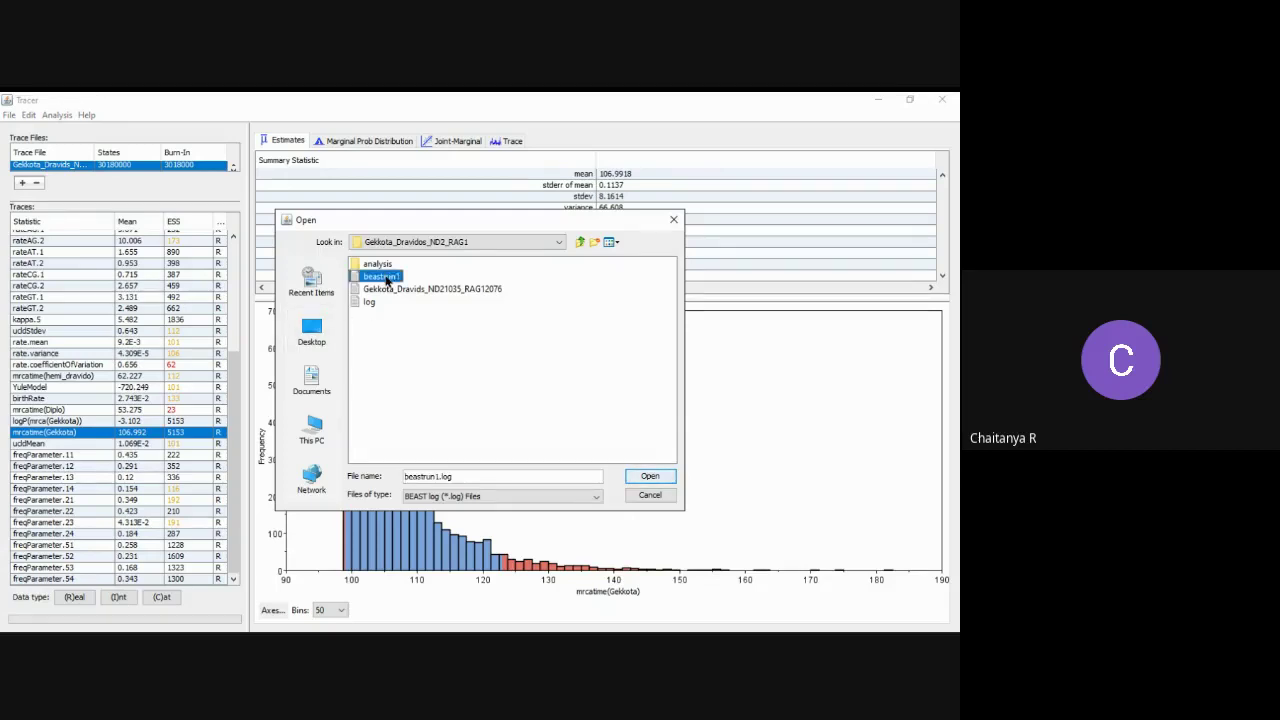
left_click(650, 477)
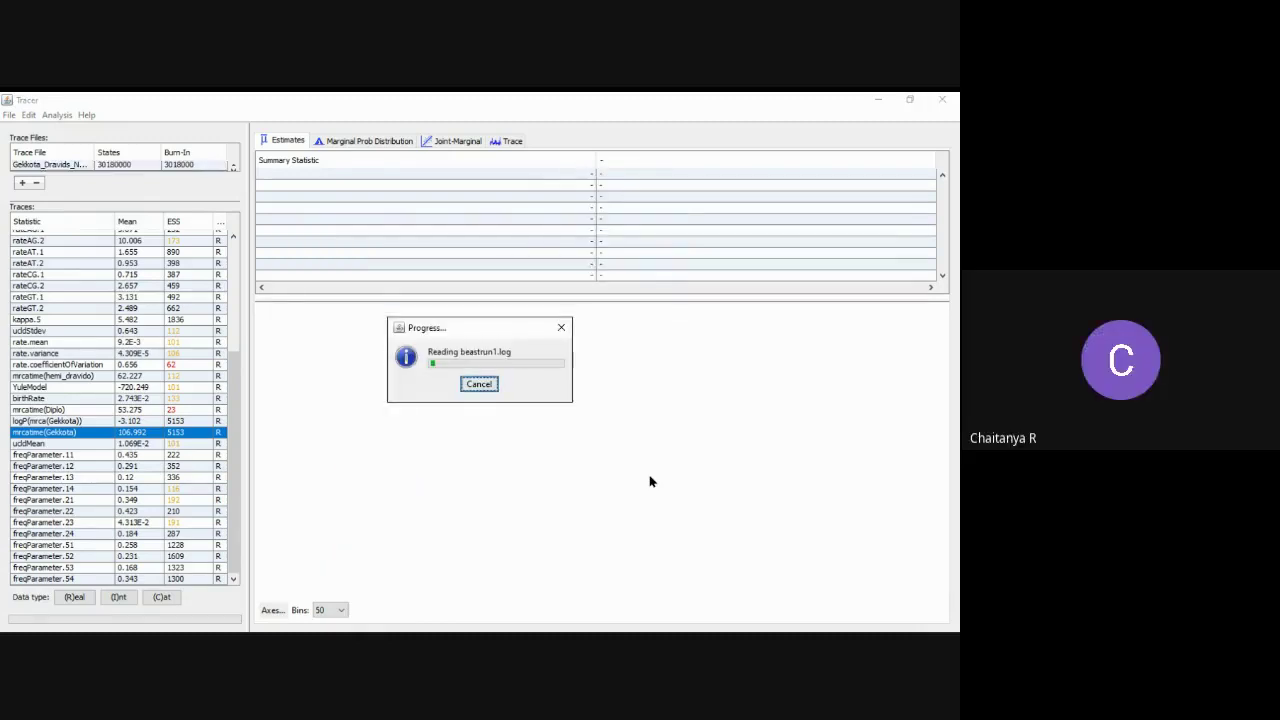